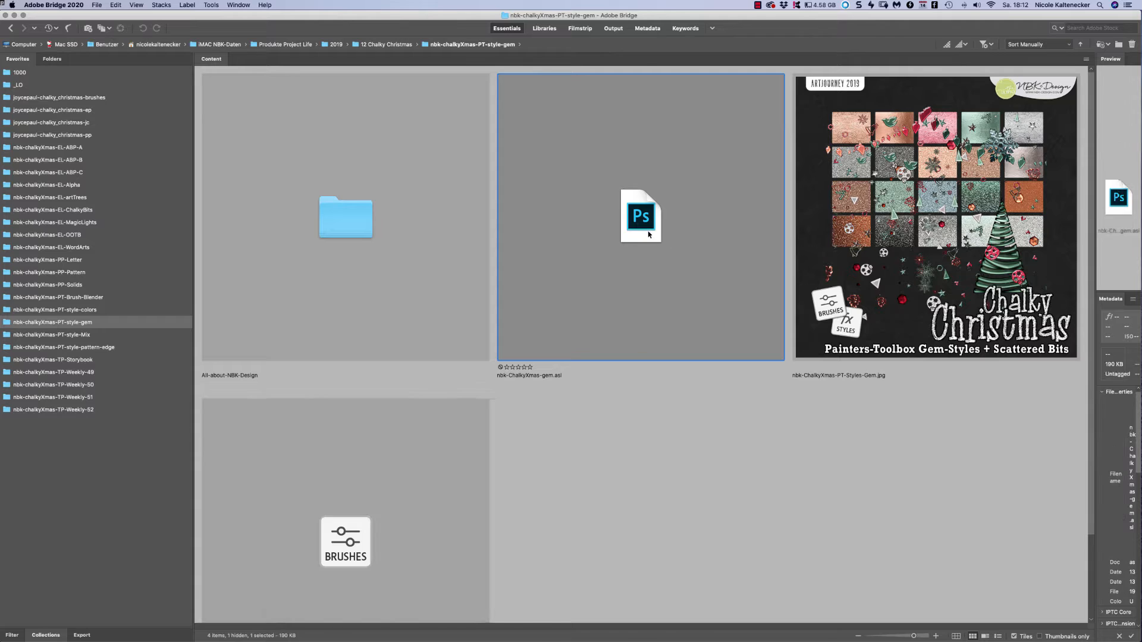
Preview the Mix of Styles sample image in the nbk-chalkyXmas-PT-style-Mix folder, and load nbk-chalkyXmas-PT-style-Mix.asl into Photoshop.
{"action": "left_click", "coordinate": [232, 398]}
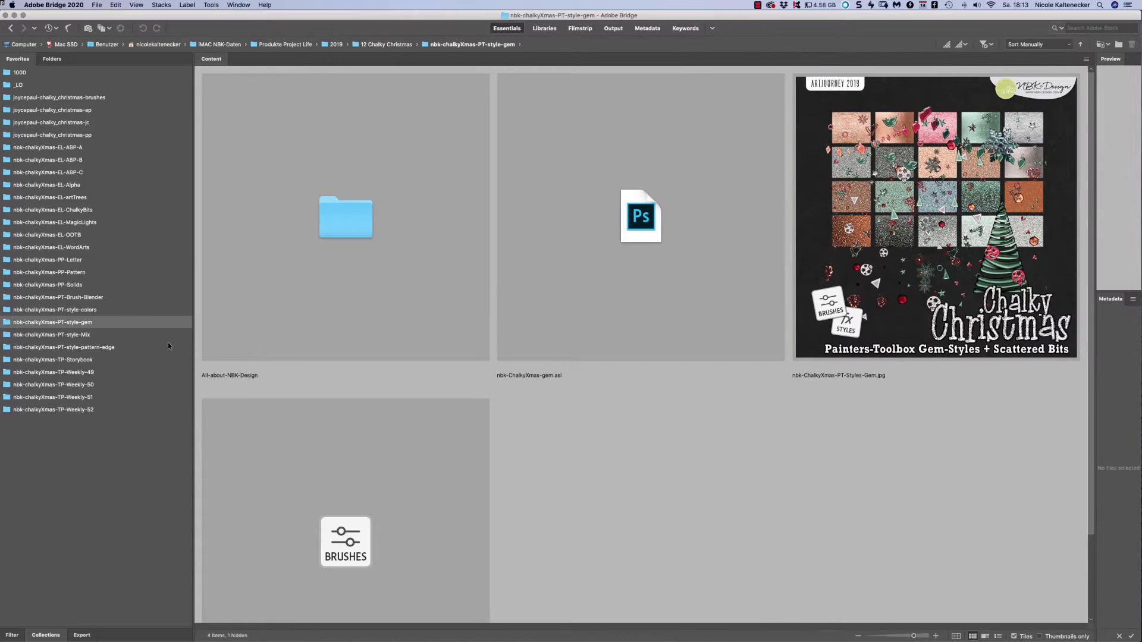
{"action": "left_click", "coordinate": [89, 334]}
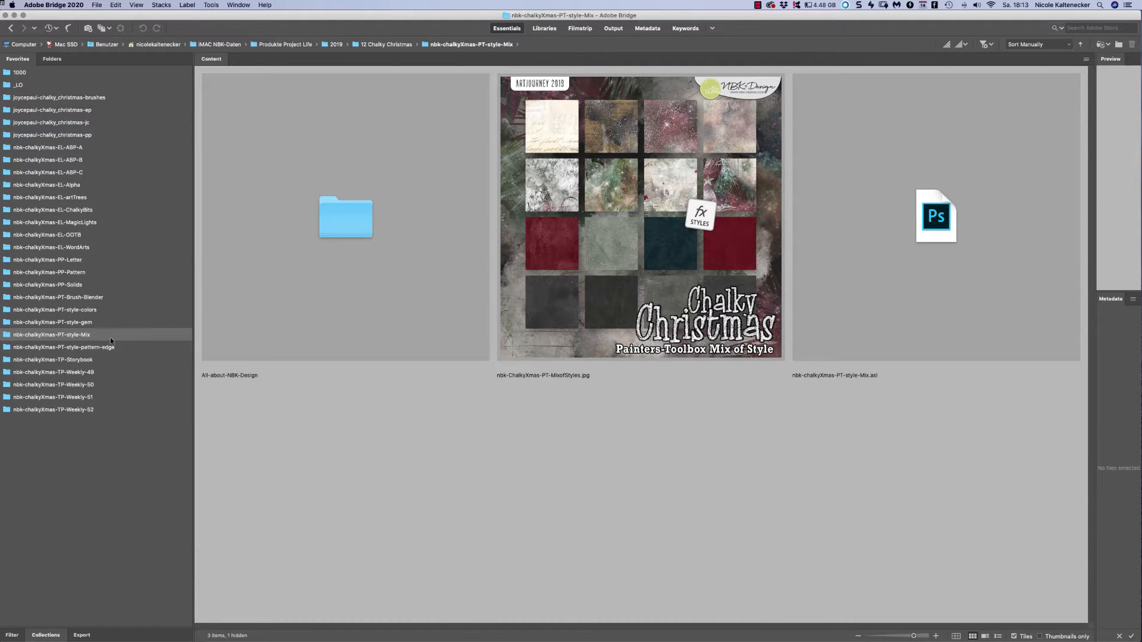
{"action": "left_click", "coordinate": [892, 228]}
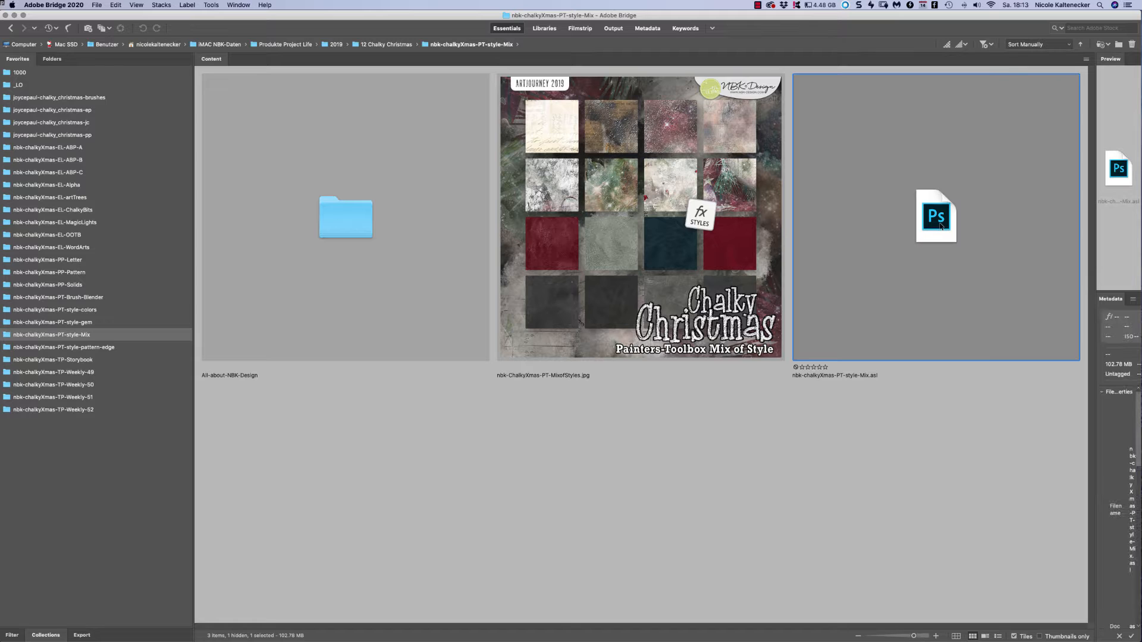
{"action": "left_click", "coordinate": [769, 245]}
{"action": "key", "text": "space"}
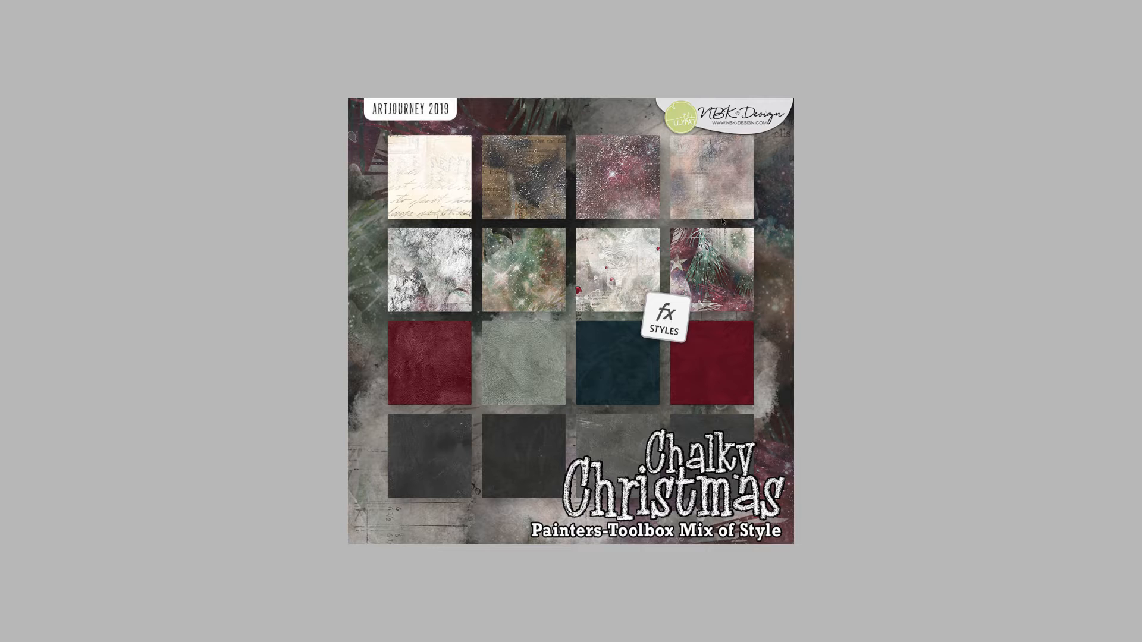
{"action": "key", "text": "space"}
{"action": "double_click", "coordinate": [940, 220]}
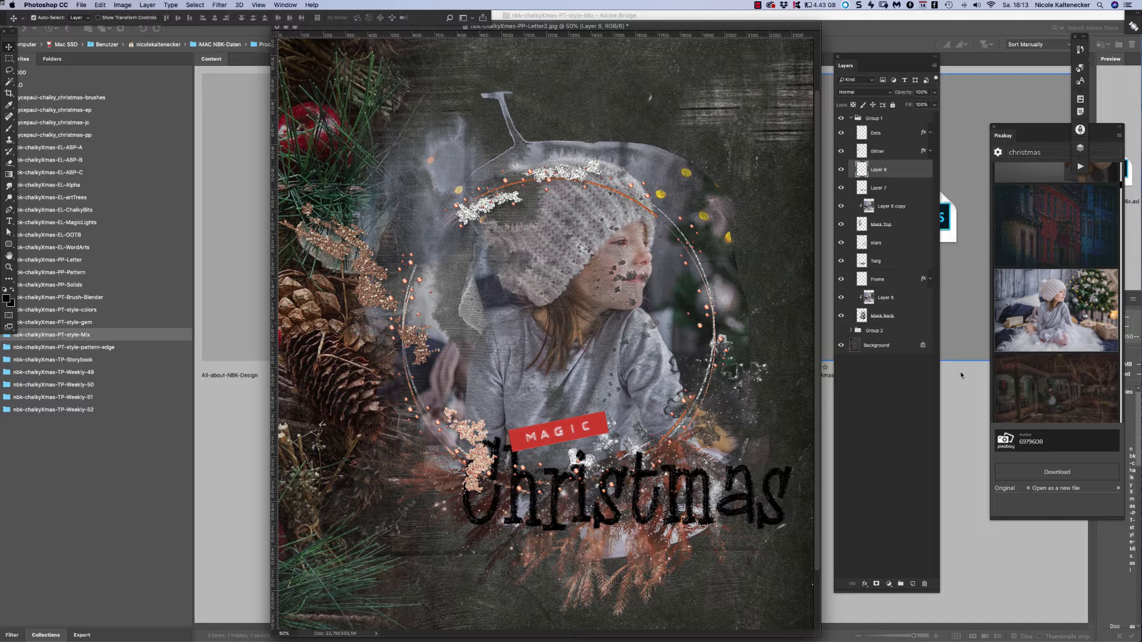
Move the Pixabay and Layers panels clear of the document and show the Styles panel.
{"action": "left_click_drag", "start_coordinate": [1005, 127], "coordinate": [1009, 188]}
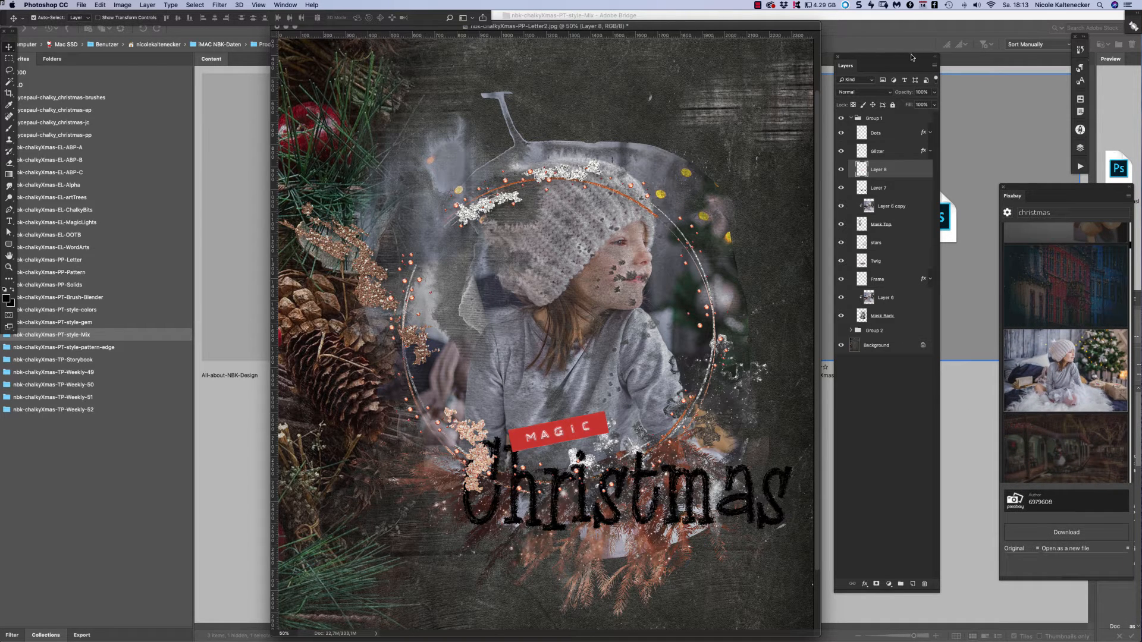
{"action": "left_click_drag", "start_coordinate": [919, 64], "coordinate": [978, 67]}
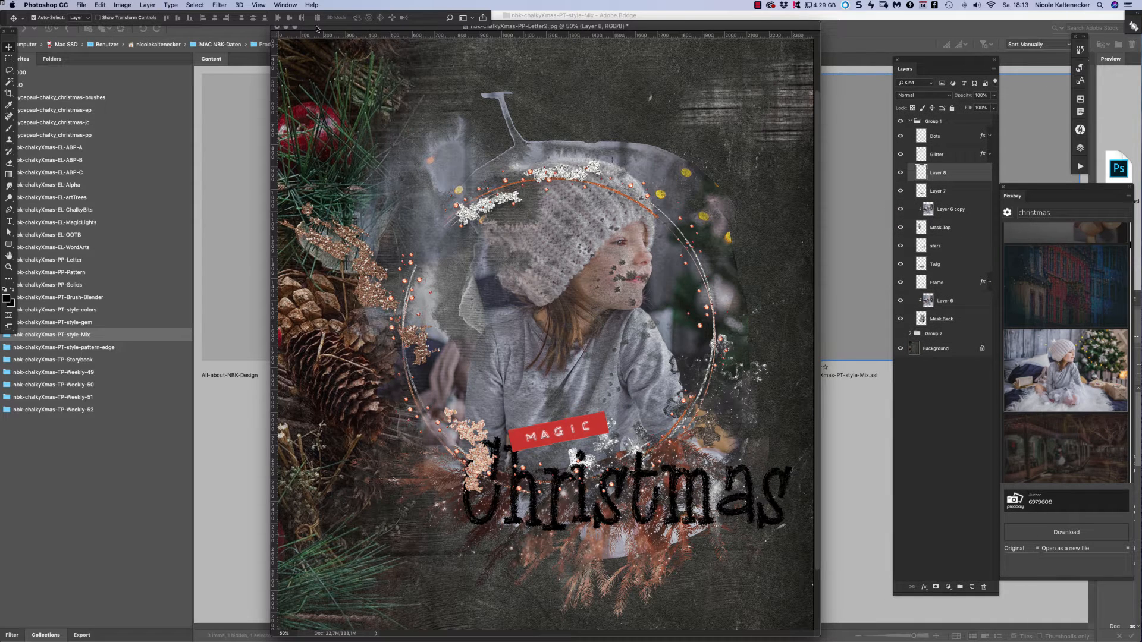
{"action": "left_click", "coordinate": [285, 5]}
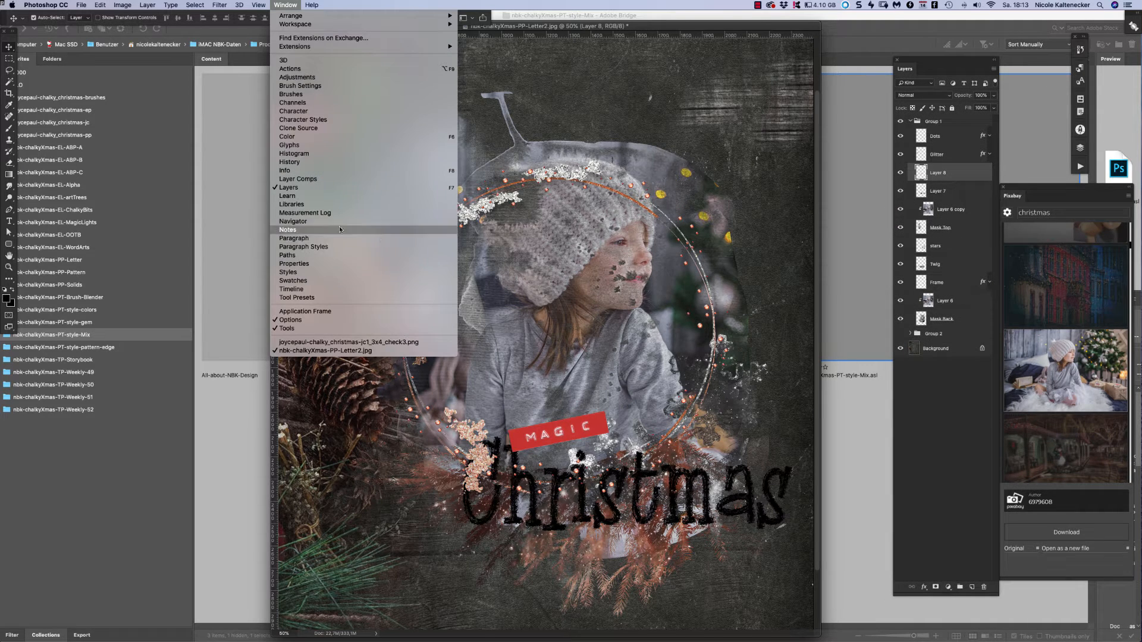
{"action": "left_click", "coordinate": [379, 275]}
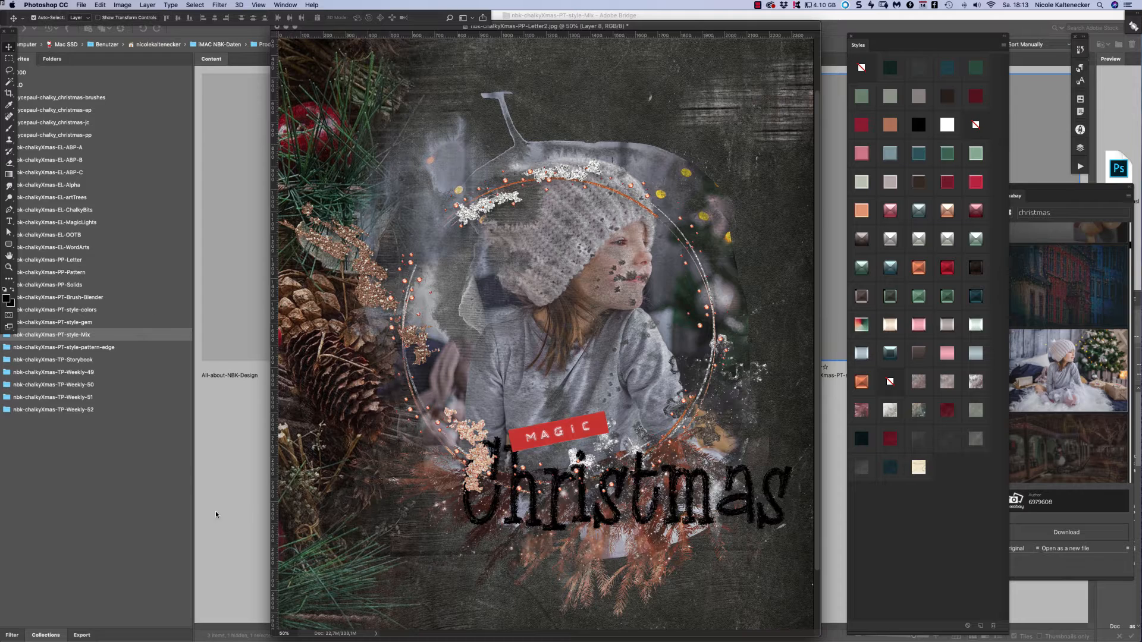
Switch to Bridge and load nbk-chalkyXmas-PT-style-edge.asl and nbk-chalkyXmas-PT-style-pattern.asl from the nbk-chalkyXmas-PT-style-pattern-edge folder into Photoshop's styles.
{"action": "left_click", "coordinate": [216, 514]}
{"action": "left_click", "coordinate": [89, 348]}
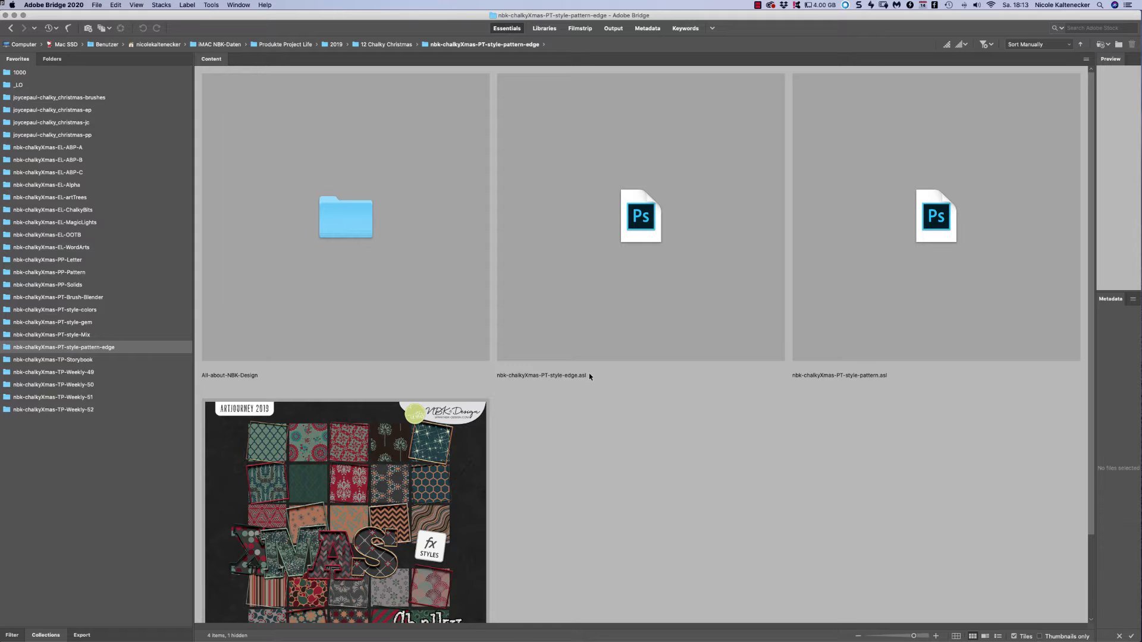
{"action": "left_click_drag", "start_coordinate": [599, 370], "coordinate": [934, 216]}
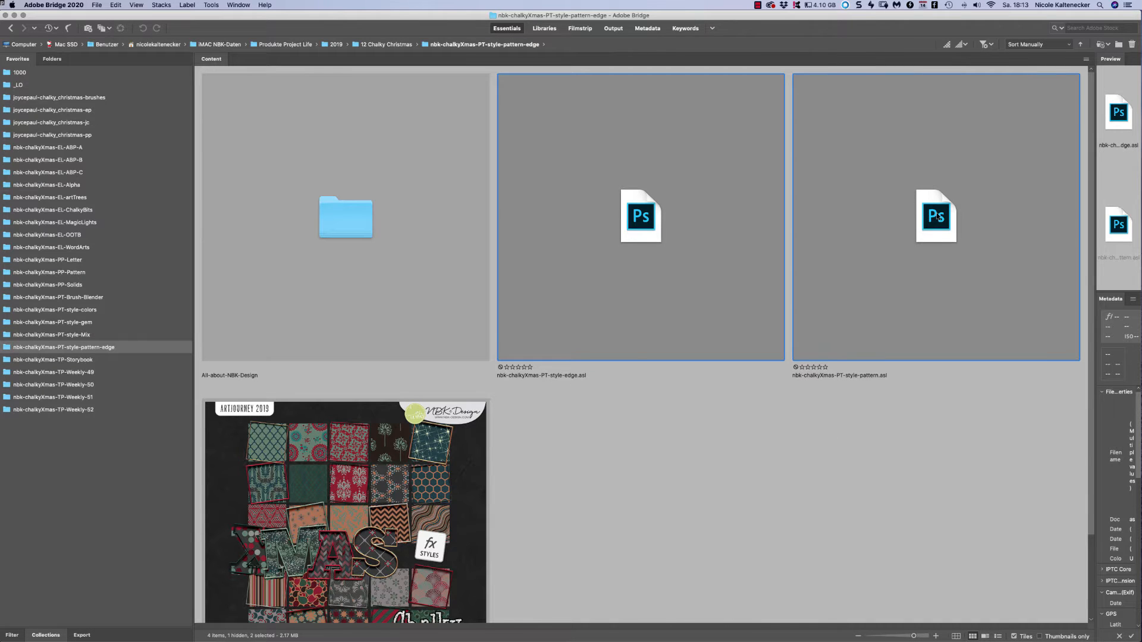
{"action": "double_click", "coordinate": [934, 217]}
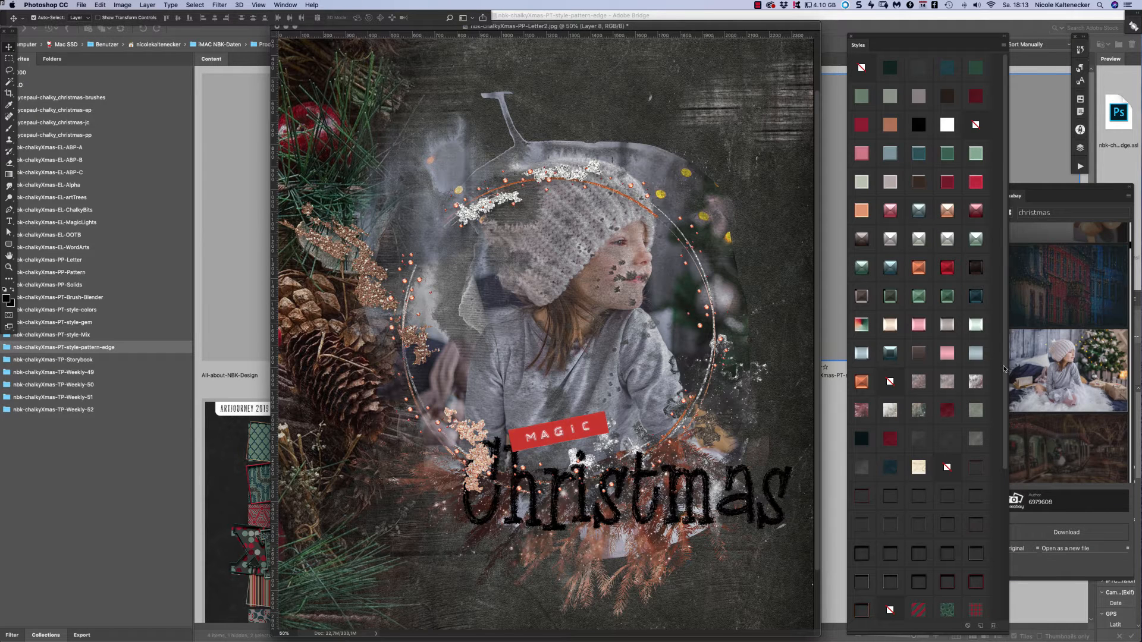
{"action": "scroll", "coordinate": [1003, 368], "scroll_direction": "down", "scroll_amount": 10}
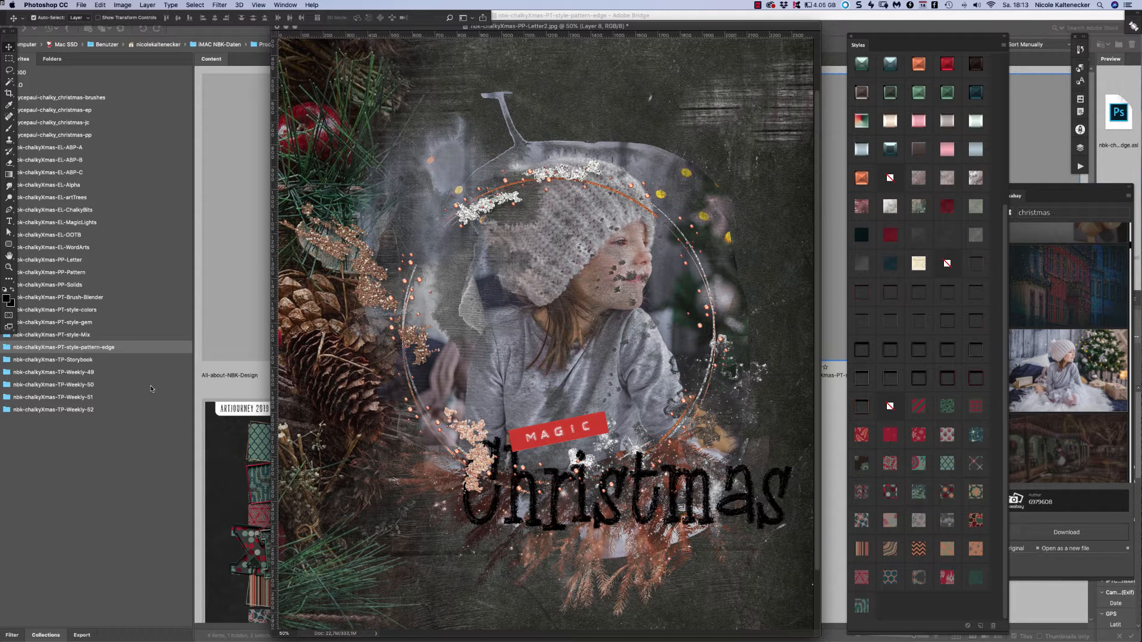
View the nbk-ChalkyXmas-Styles-Pattern.jpg preview in Bridge, then hide Bridge and shift the Letter2 document window slightly left.
{"action": "left_click", "coordinate": [817, 381]}
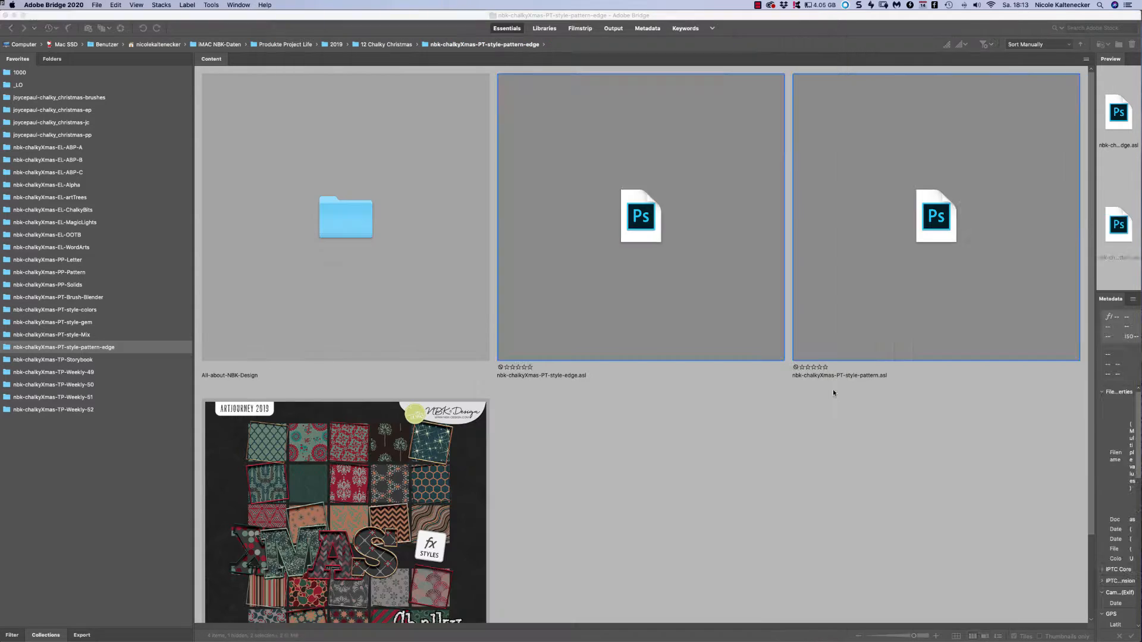
{"action": "left_click", "coordinate": [435, 476]}
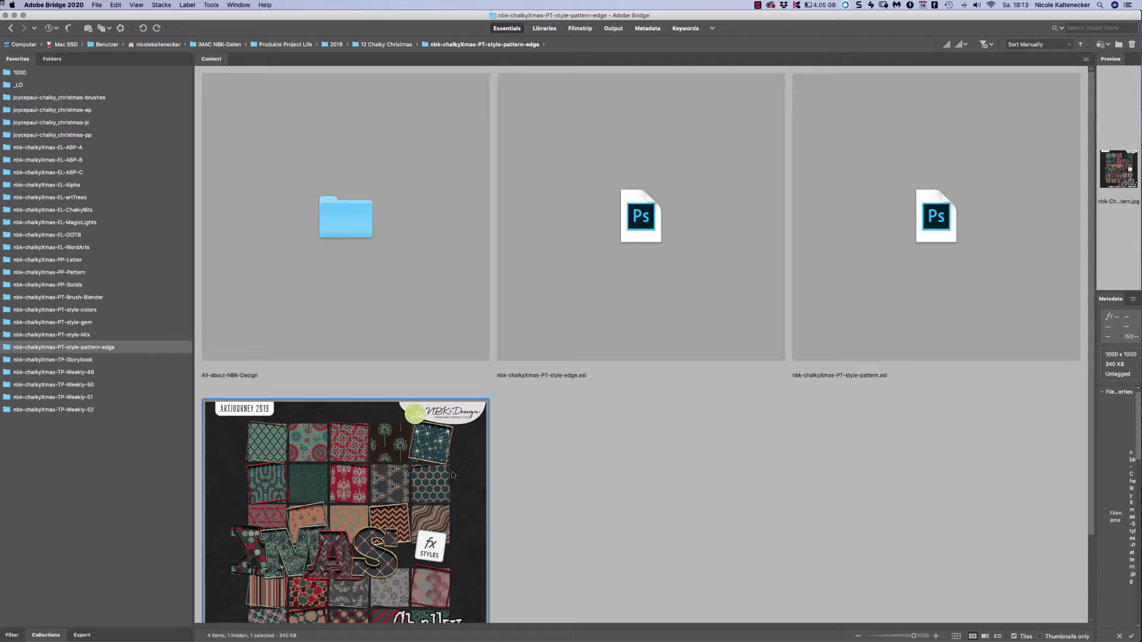
{"action": "mouse_move", "coordinate": [1094, 242]}
{"action": "left_mouse_down"}
{"action": "mouse_move", "coordinate": [1070, 242]}
{"action": "mouse_move", "coordinate": [1094, 240]}
{"action": "left_mouse_up"}
{"action": "scroll", "coordinate": [1061, 201], "scroll_direction": "down", "scroll_amount": 3}
{"action": "key", "text": "super+h"}
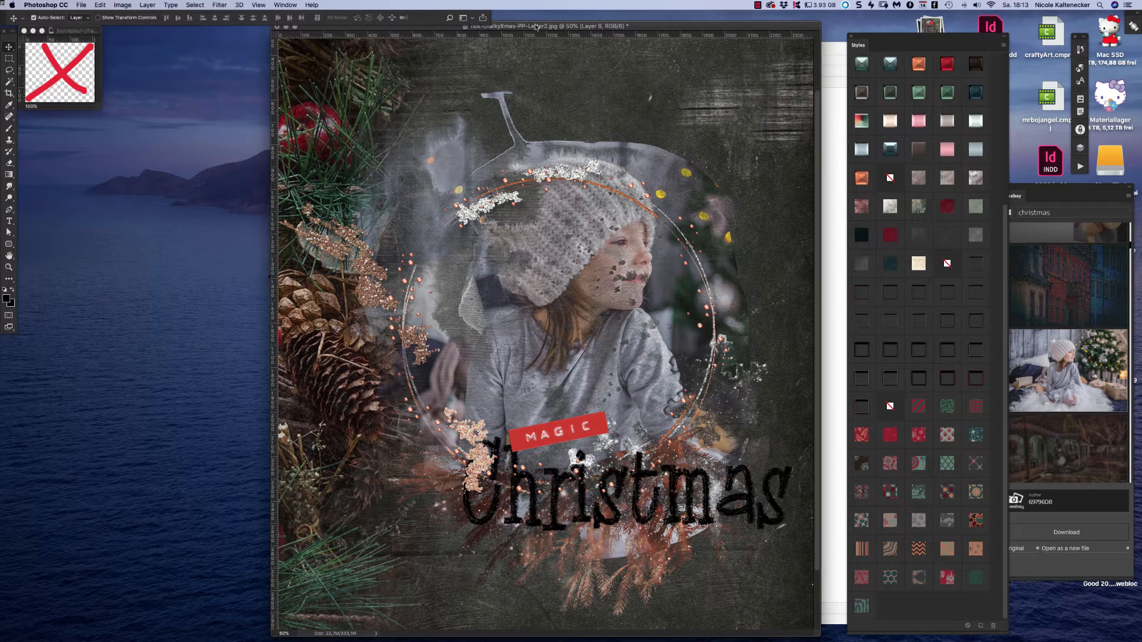
{"action": "left_click_drag", "start_coordinate": [538, 27], "coordinate": [505, 27]}
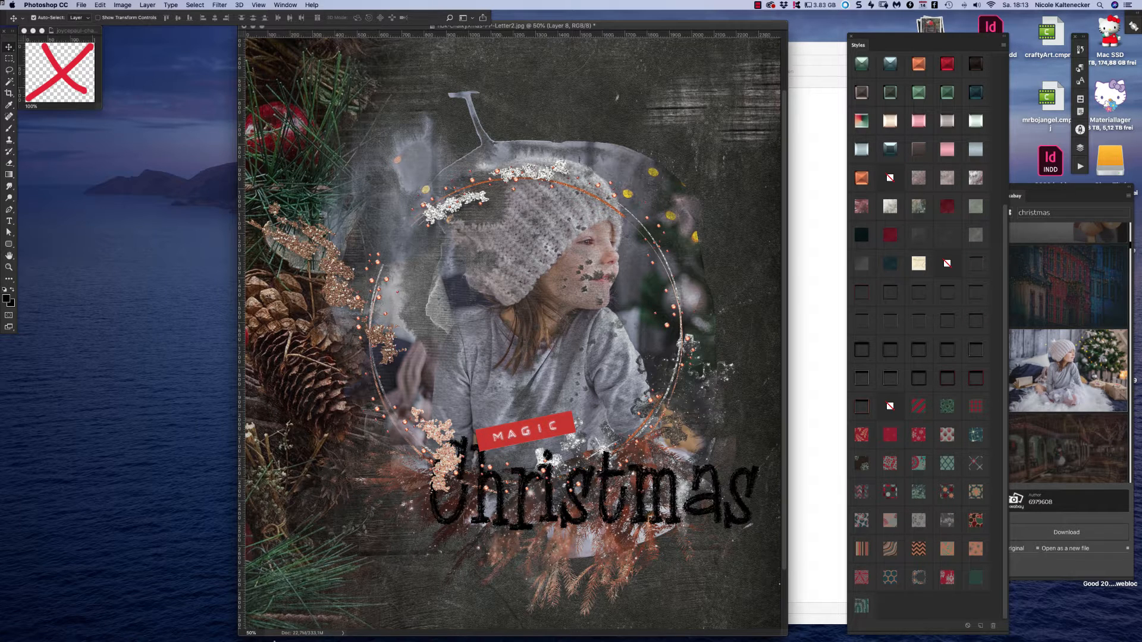
Switch to Bridge and open nbk-chalkyXmas-PP-Solid3.jpg from the nbk-chalkyXmas-PP-Solids folder in Photoshop.
{"action": "mouse_move", "coordinate": [273, 640]}
{"action": "left_click", "coordinate": [433, 633]}
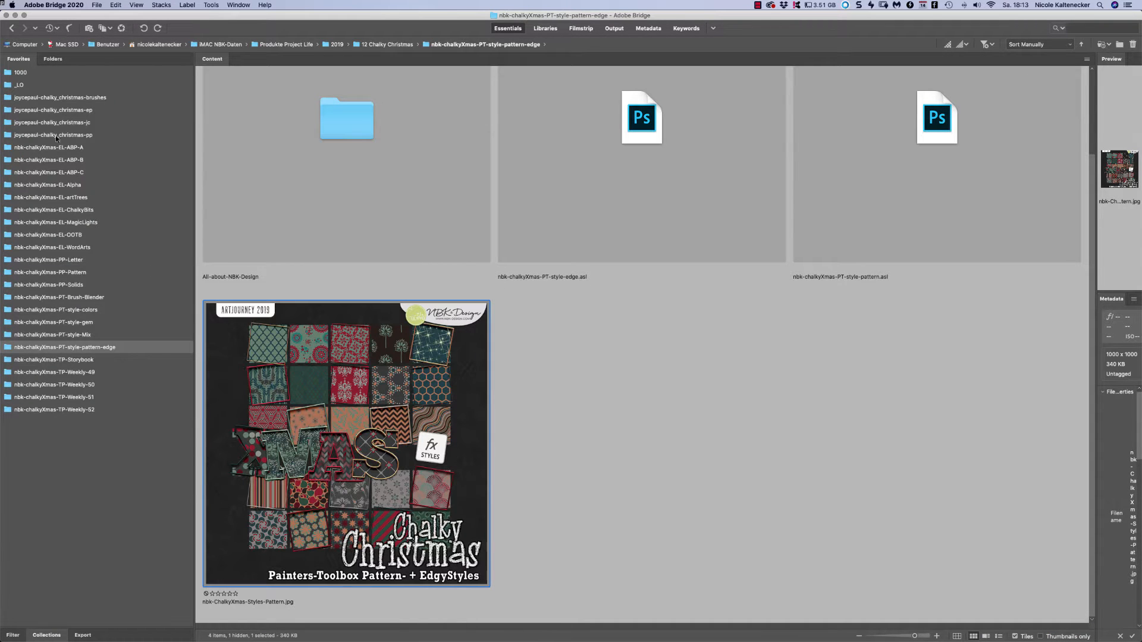
{"action": "left_click", "coordinate": [78, 283]}
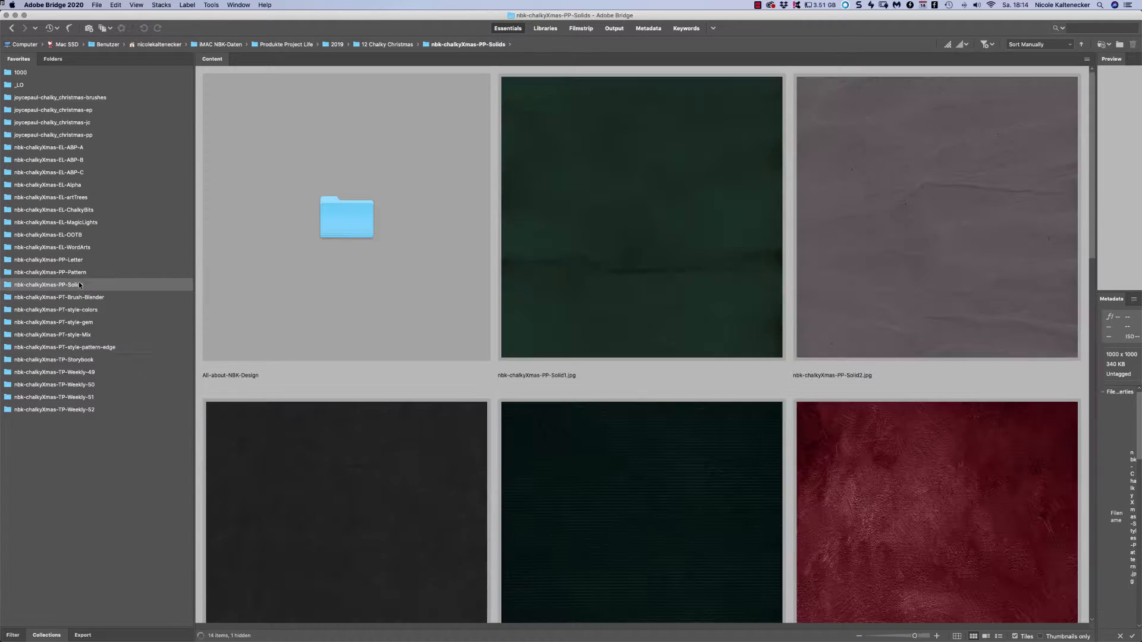
{"action": "double_click", "coordinate": [424, 482]}
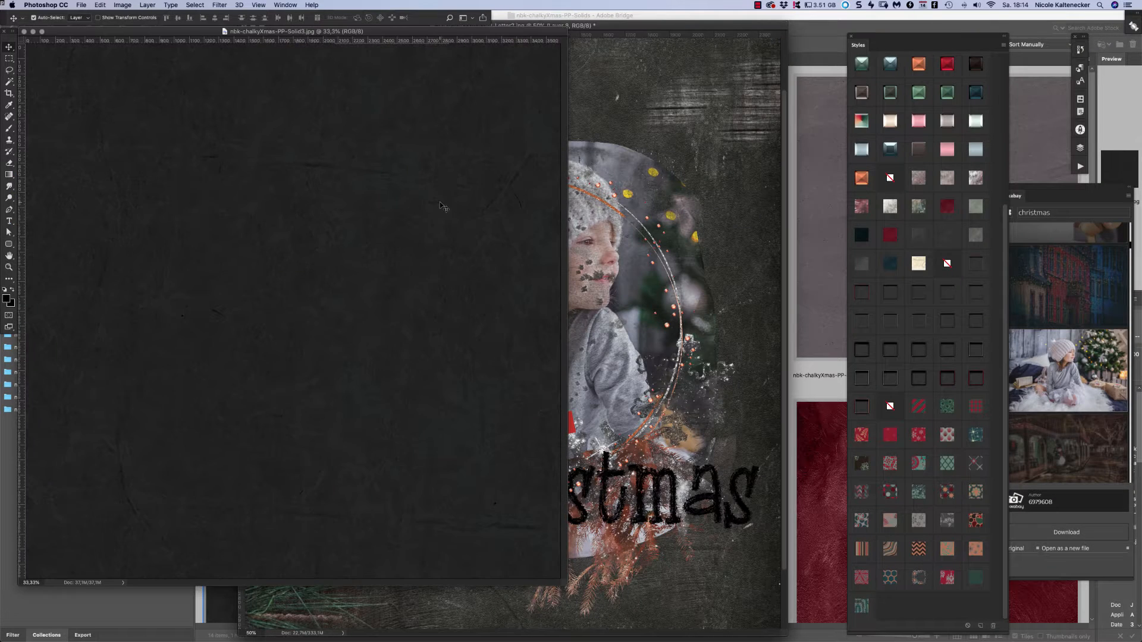
Minimize the Letter2 document, and move and enlarge the Solid3 window so the whole paper has room around it.
{"action": "left_click", "coordinate": [580, 54]}
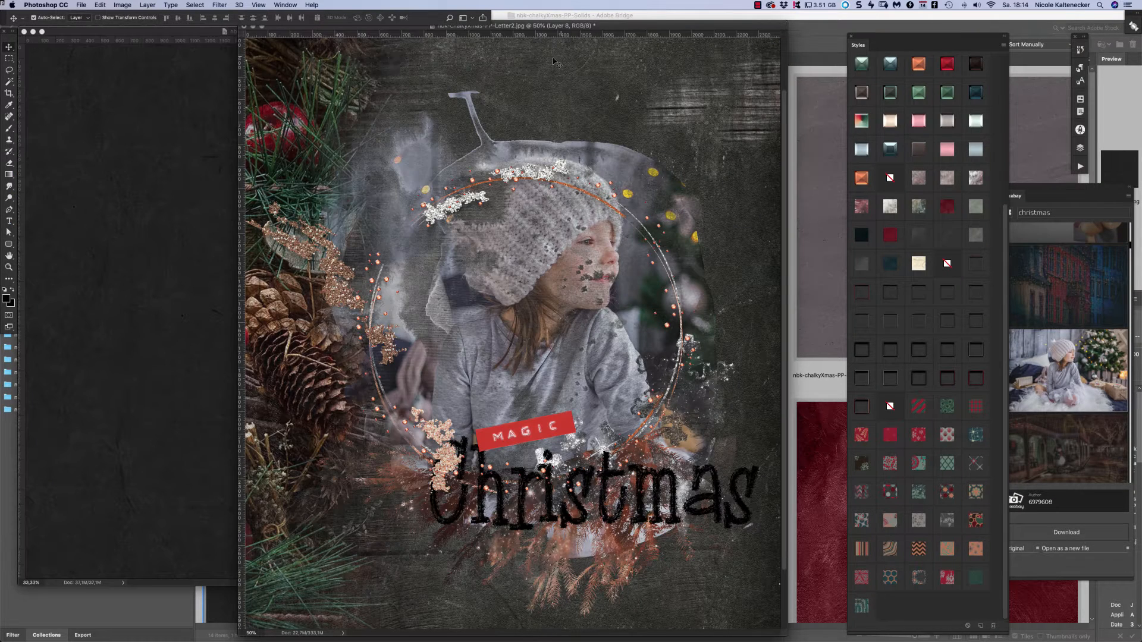
{"action": "left_click", "coordinate": [255, 28]}
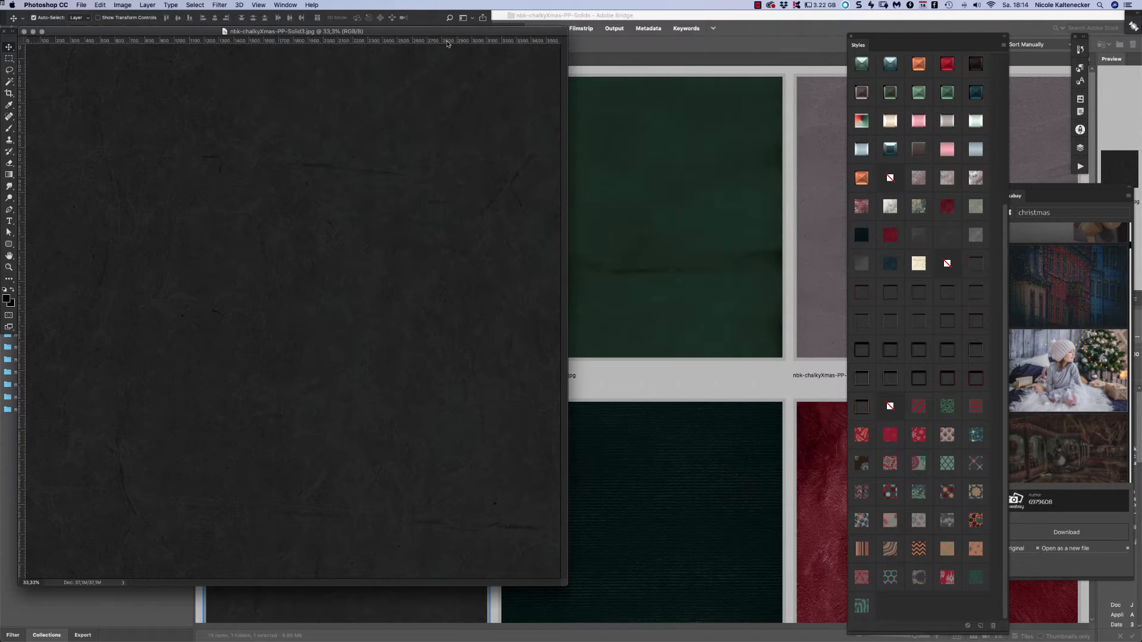
{"action": "left_click_drag", "start_coordinate": [451, 31], "coordinate": [630, 47]}
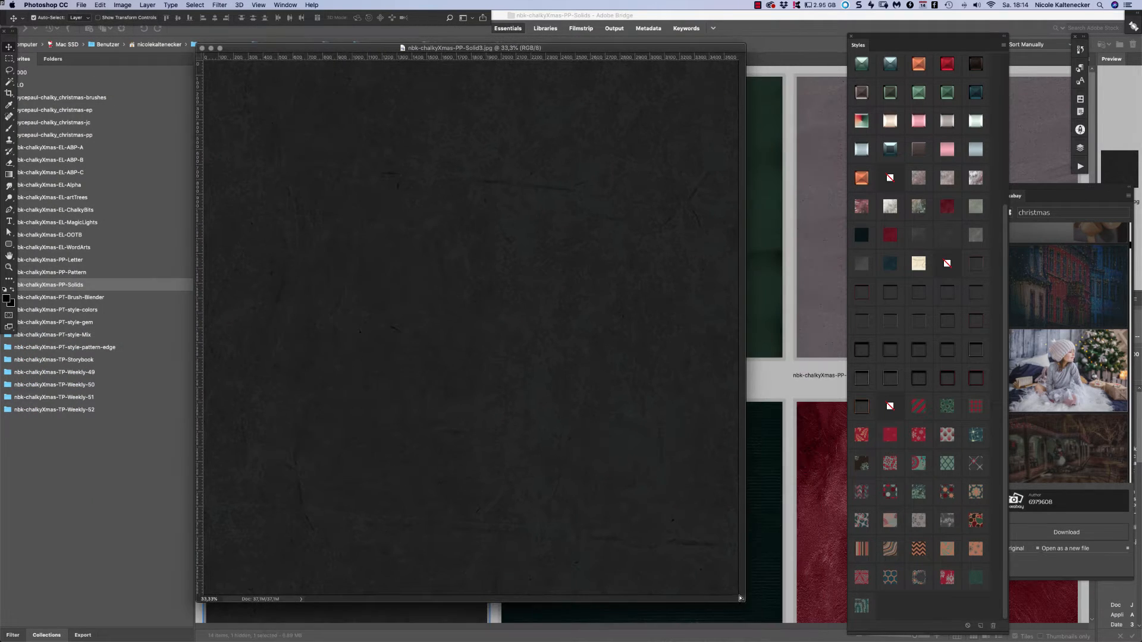
{"action": "left_click_drag", "start_coordinate": [740, 597], "coordinate": [763, 631]}
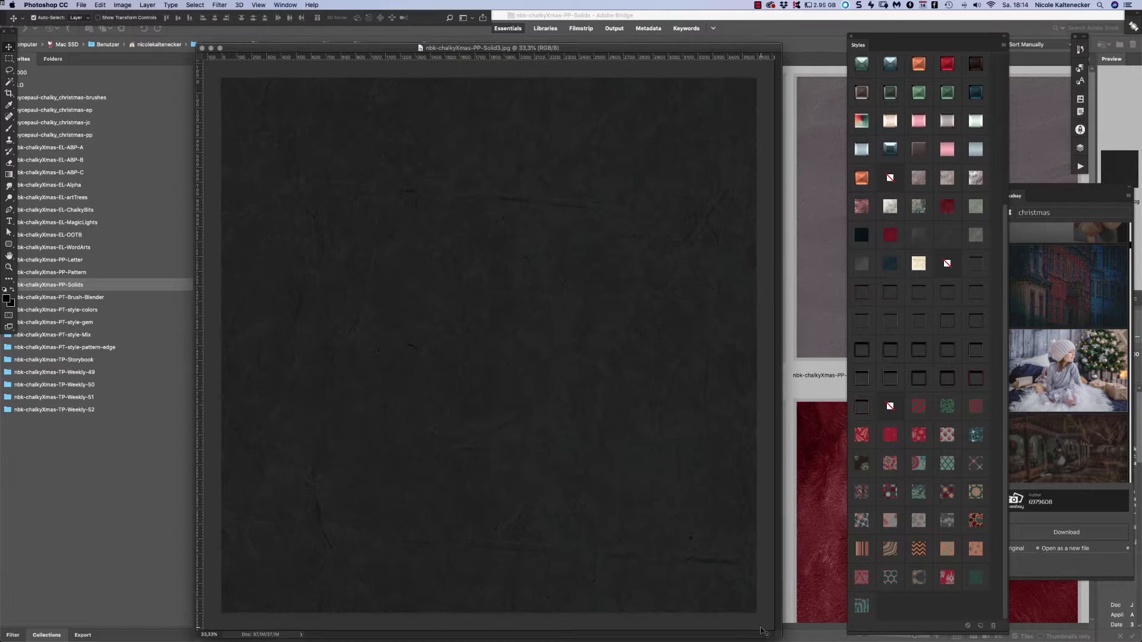
Add a new empty layer with default settings above the dark solid paper.
{"action": "key", "text": "super+shift+n"}
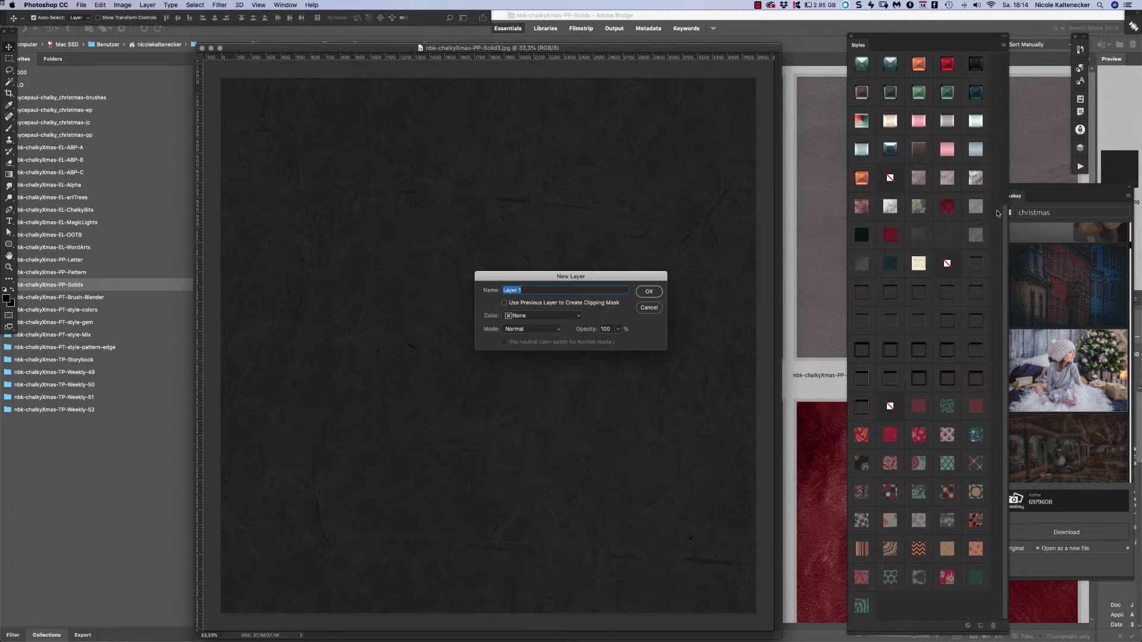
{"action": "key", "text": "Return"}
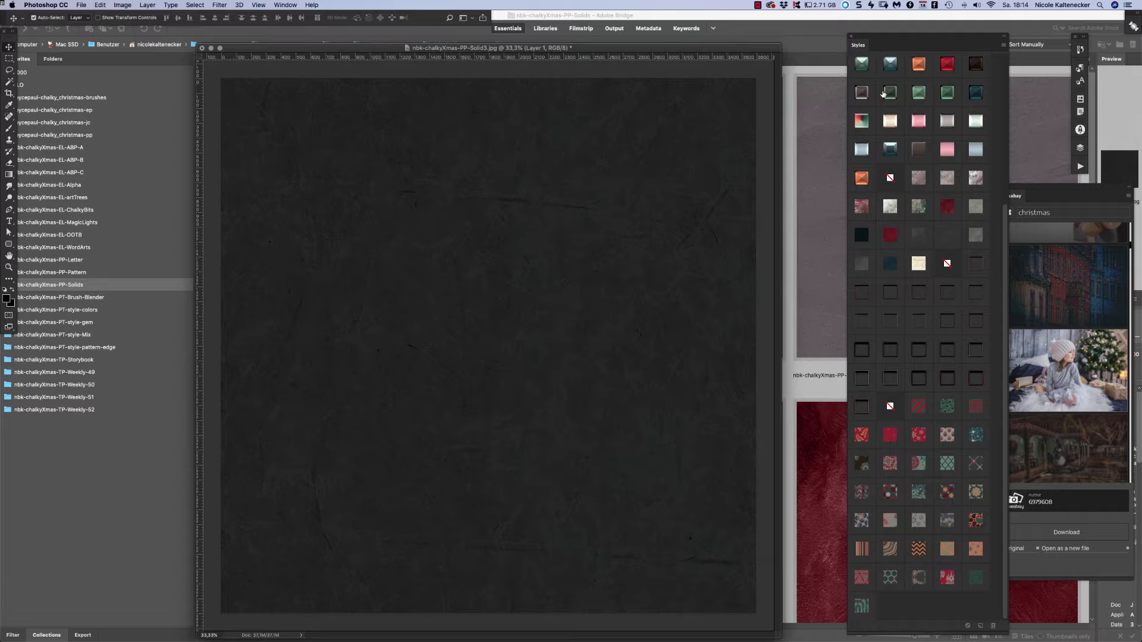
{"action": "left_click", "coordinate": [1048, 182]}
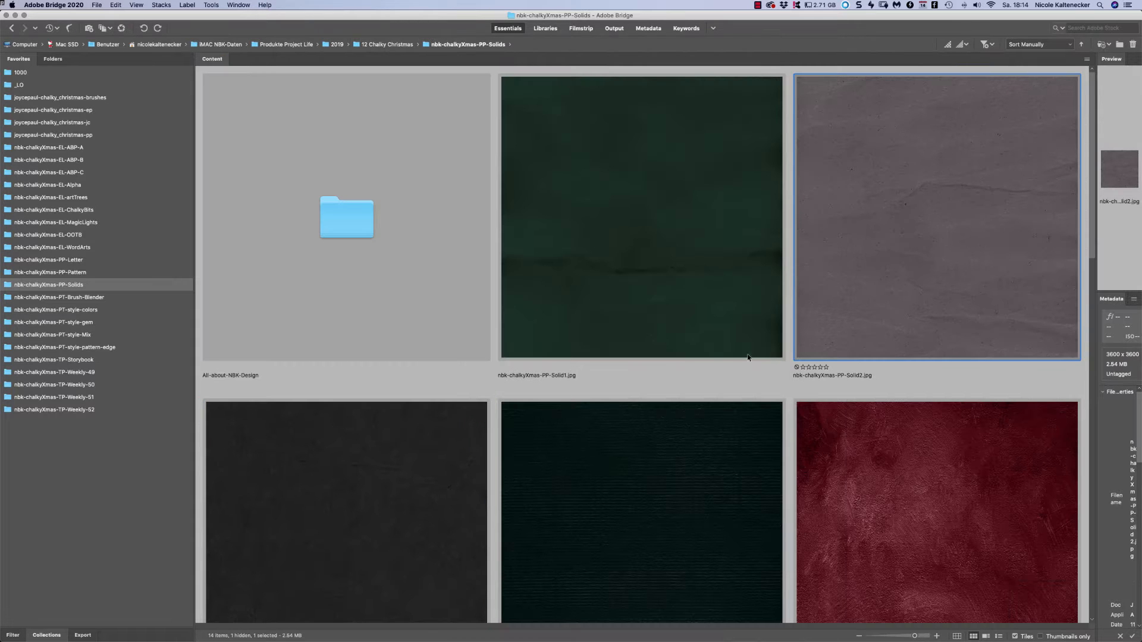
{"action": "mouse_move", "coordinate": [446, 639]}
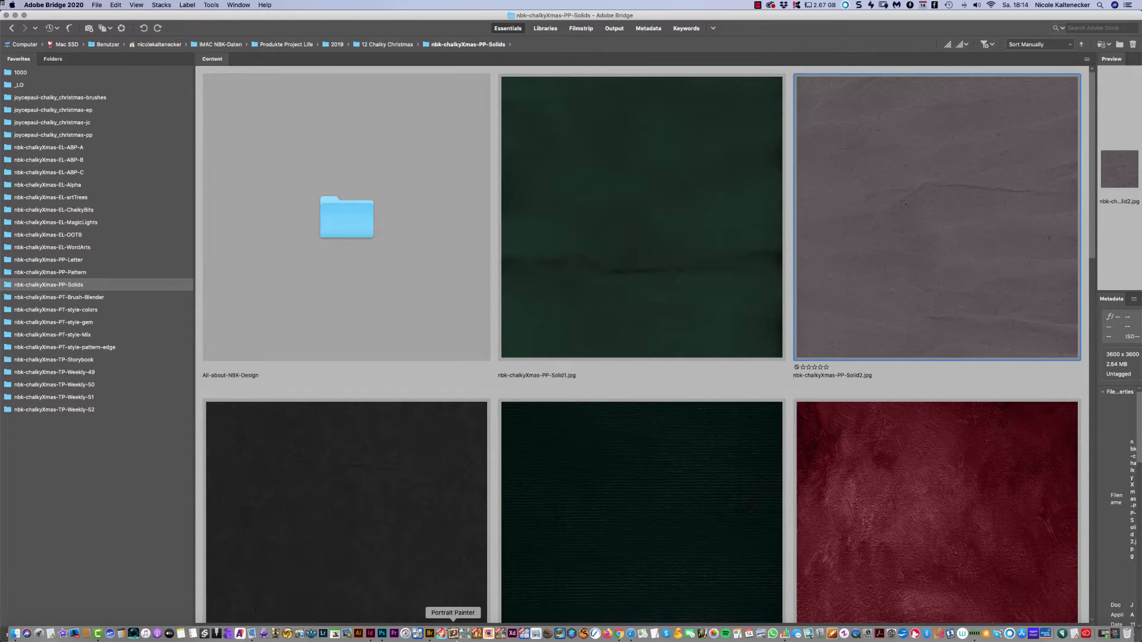
{"action": "left_click", "coordinate": [381, 633]}
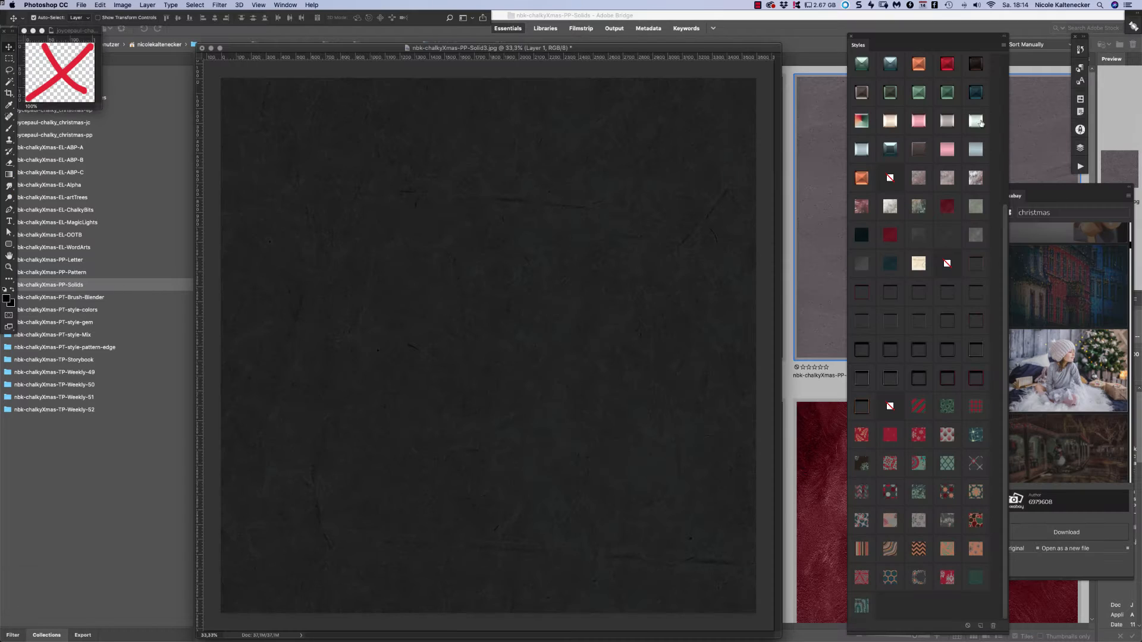
Move the Styles panel nearer to the paper document and close the Pixabay panel.
{"action": "left_click_drag", "start_coordinate": [962, 41], "coordinate": [913, 42]}
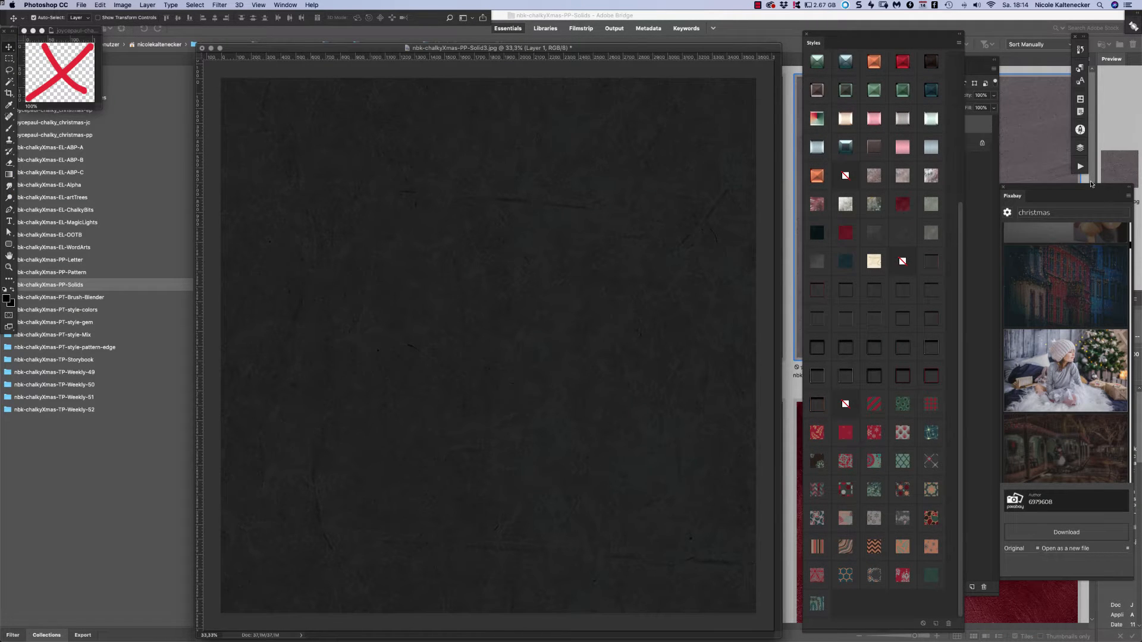
{"action": "left_click_drag", "start_coordinate": [1006, 190], "coordinate": [1018, 193]}
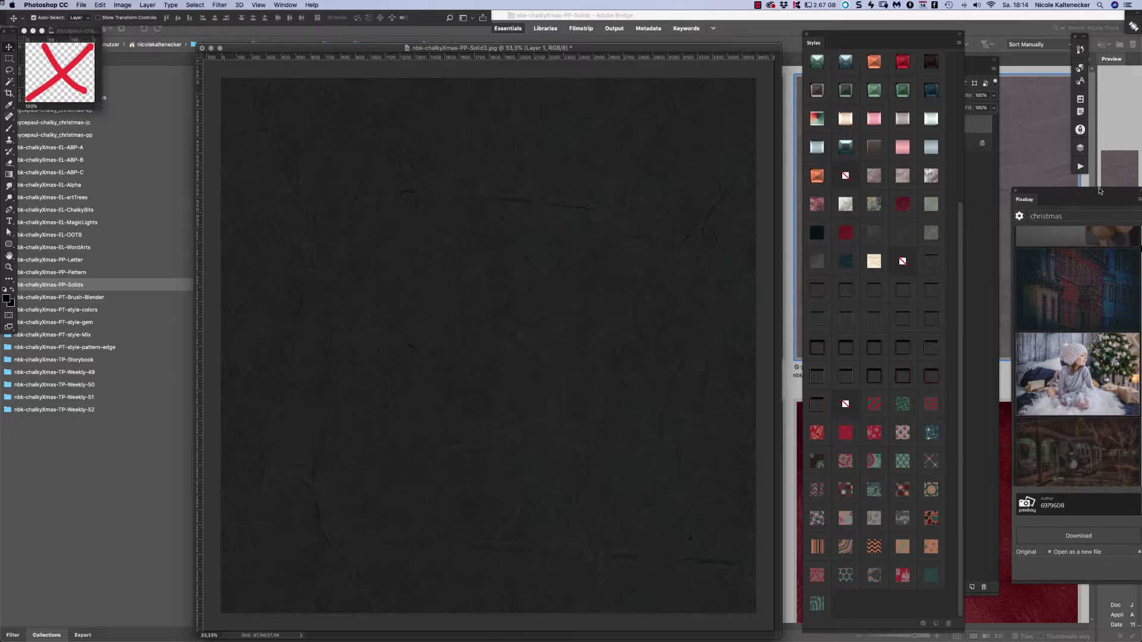
{"action": "left_click", "coordinate": [1016, 194]}
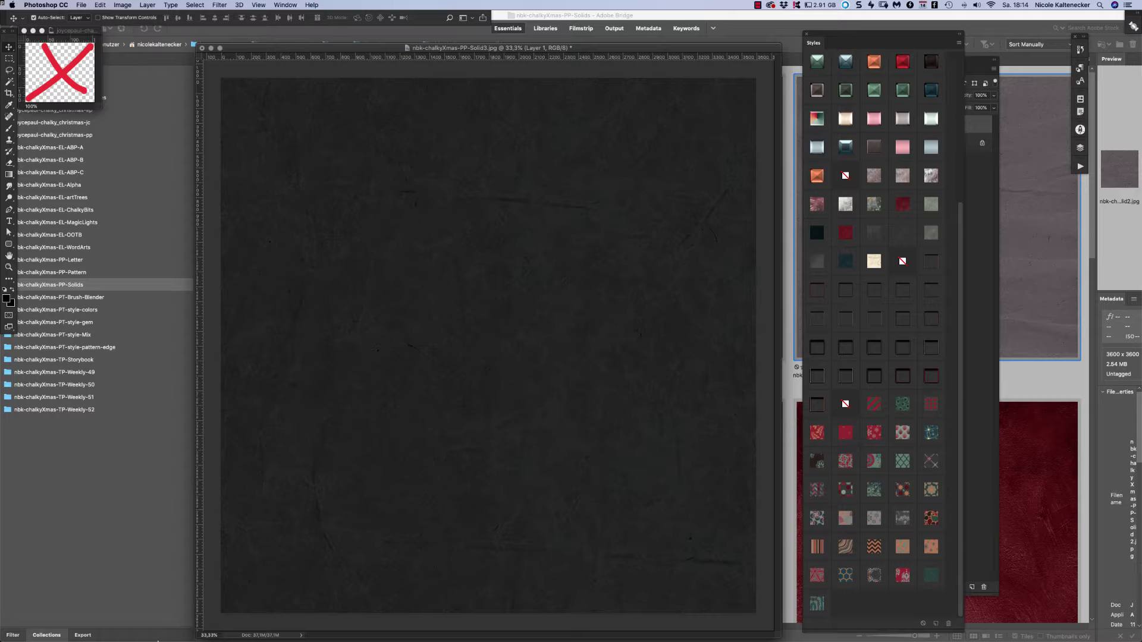
{"action": "left_click", "coordinate": [172, 448]}
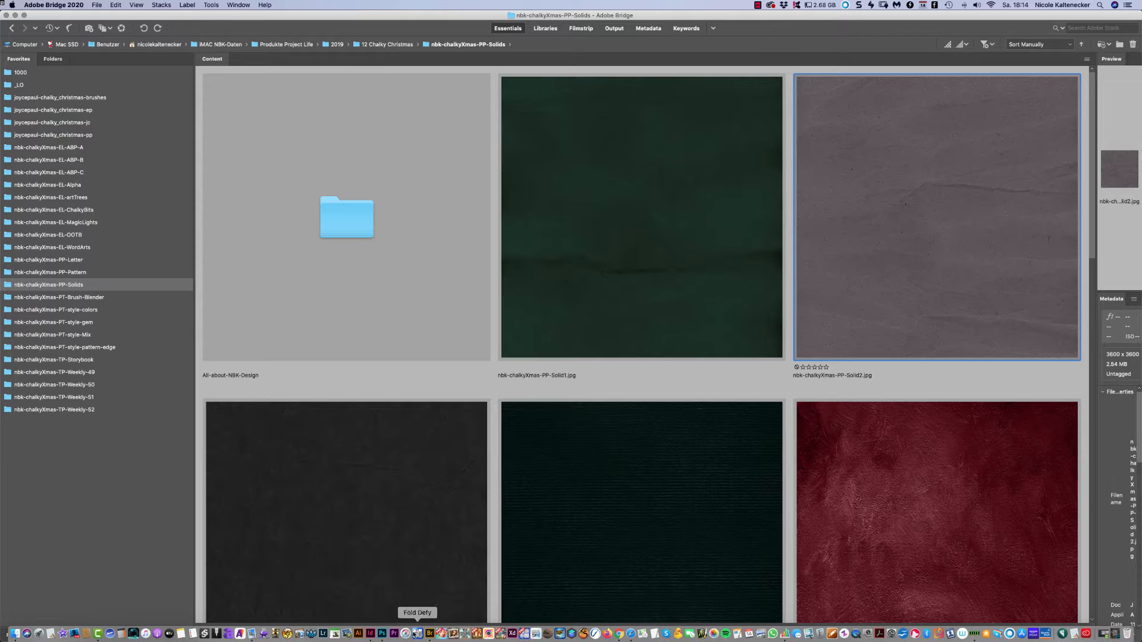
{"action": "left_click", "coordinate": [381, 635]}
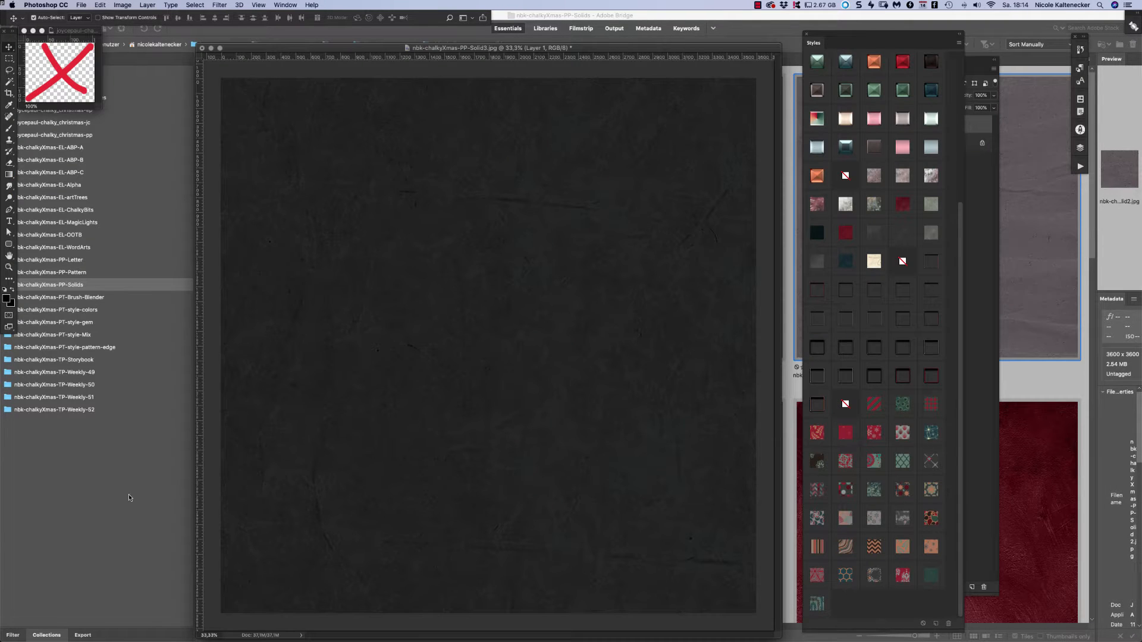
{"action": "left_click", "coordinate": [155, 494]}
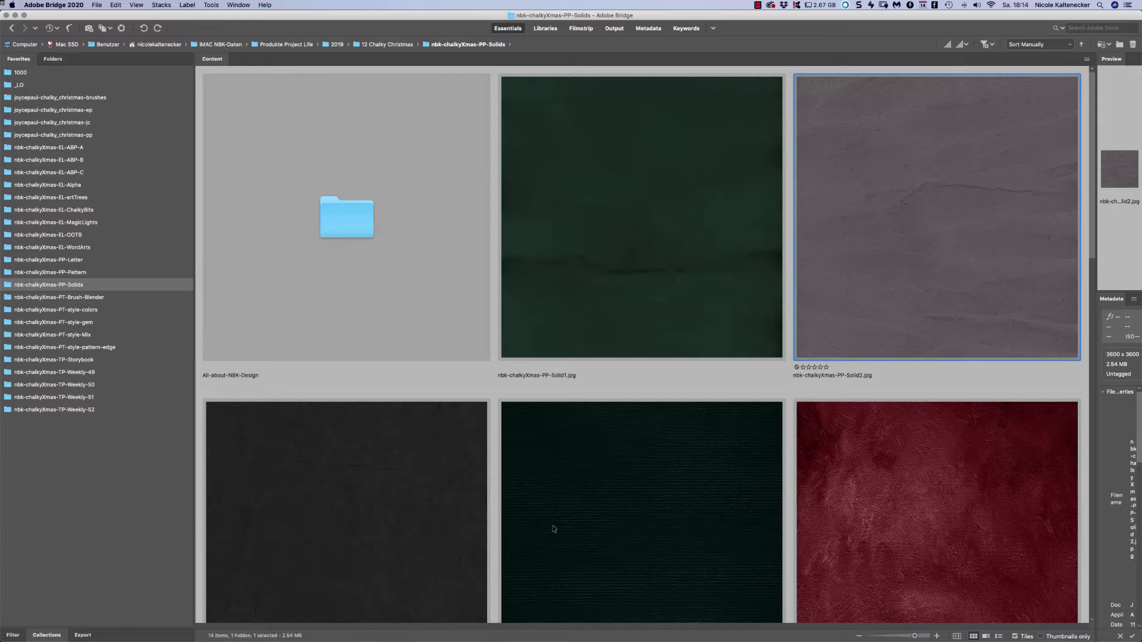
{"action": "mouse_move", "coordinate": [511, 635]}
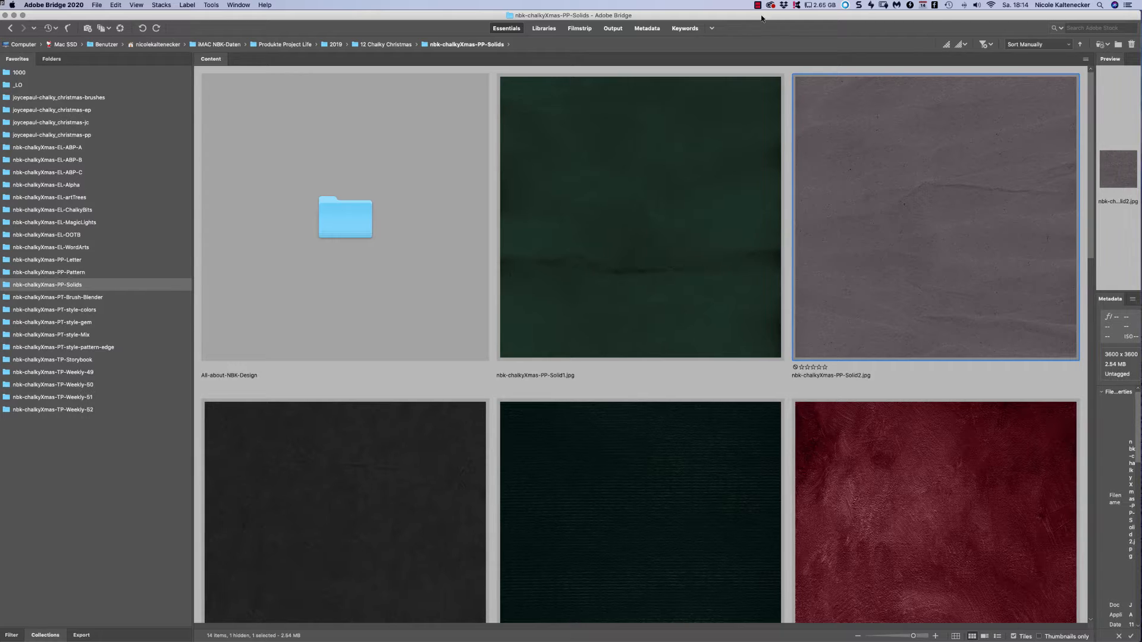
{"action": "key", "text": "super+h"}
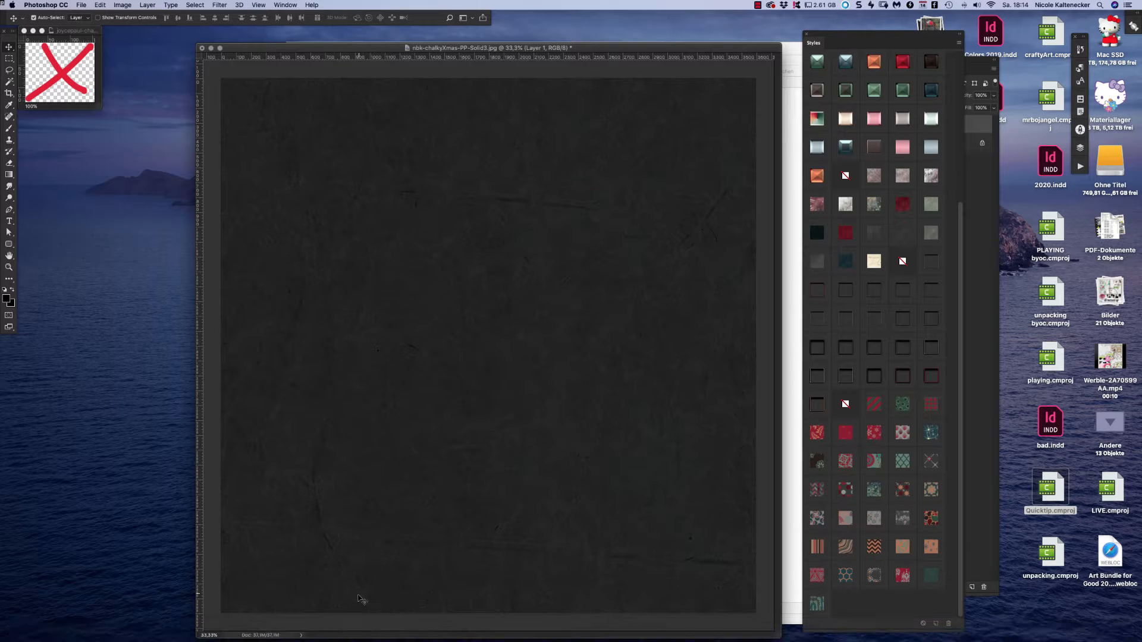
{"action": "left_click", "coordinate": [430, 633]}
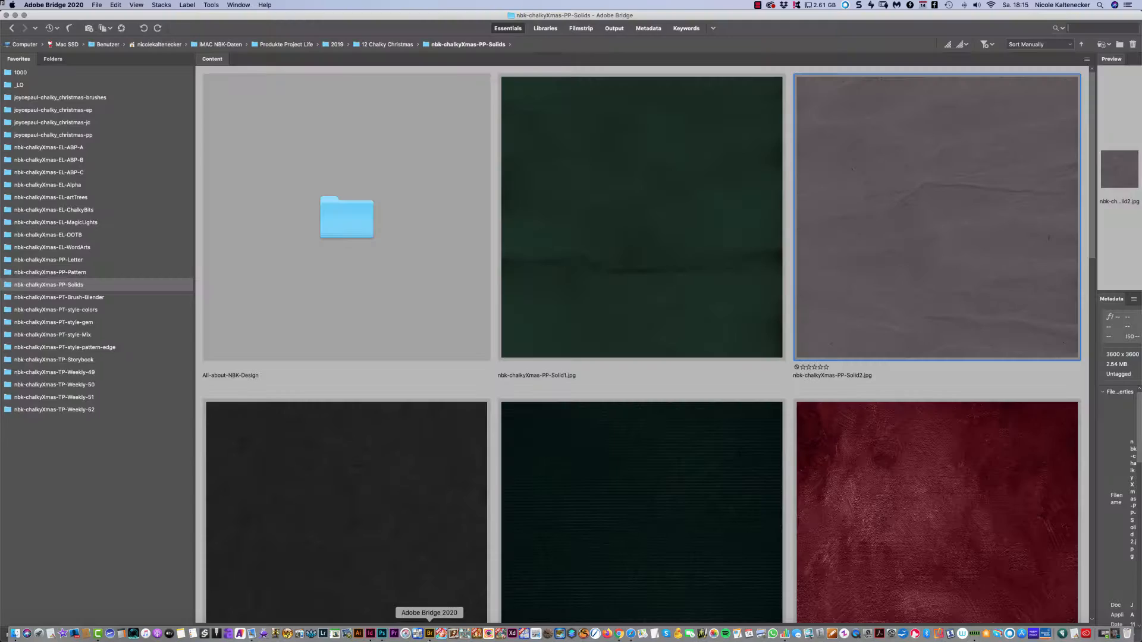
{"action": "left_click", "coordinate": [238, 5]}
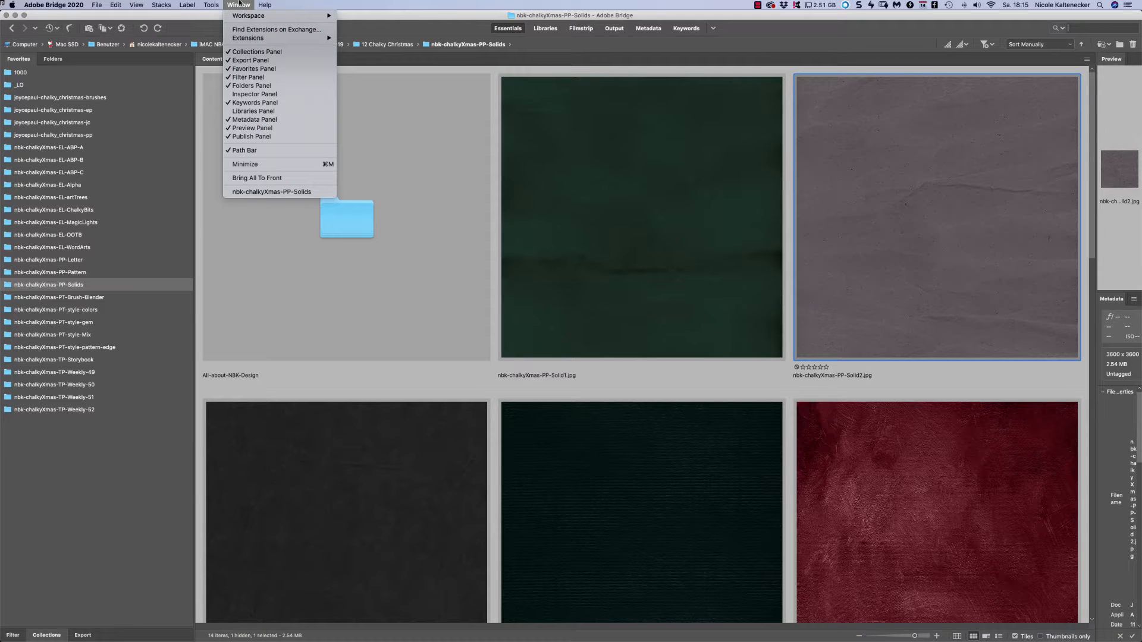
{"action": "left_click", "coordinate": [369, 285]}
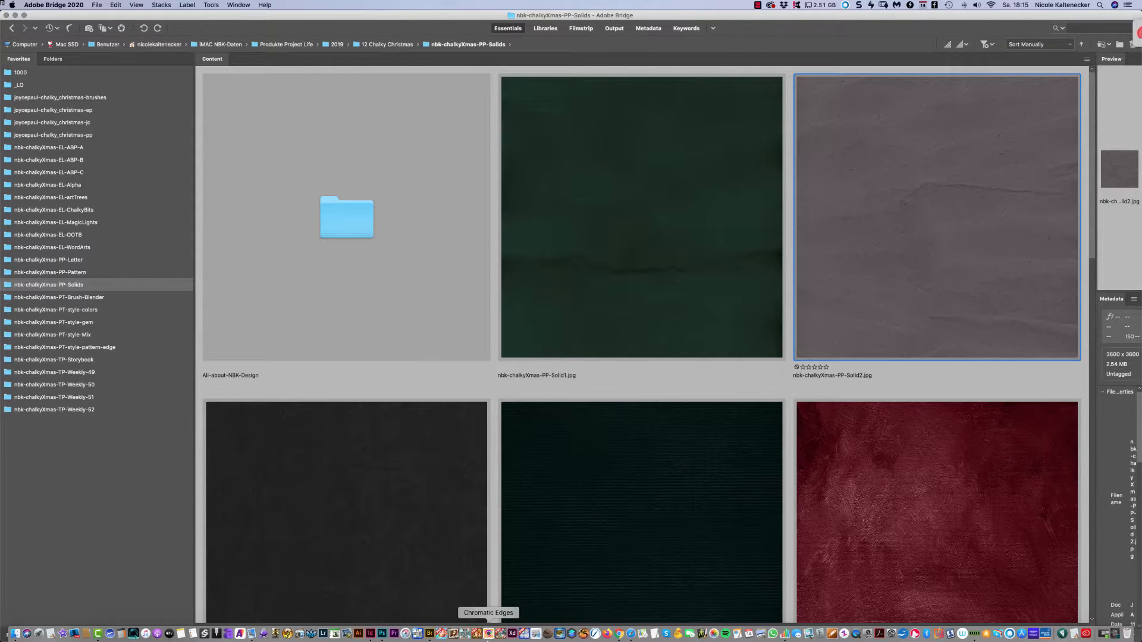
{"action": "left_click", "coordinate": [384, 636]}
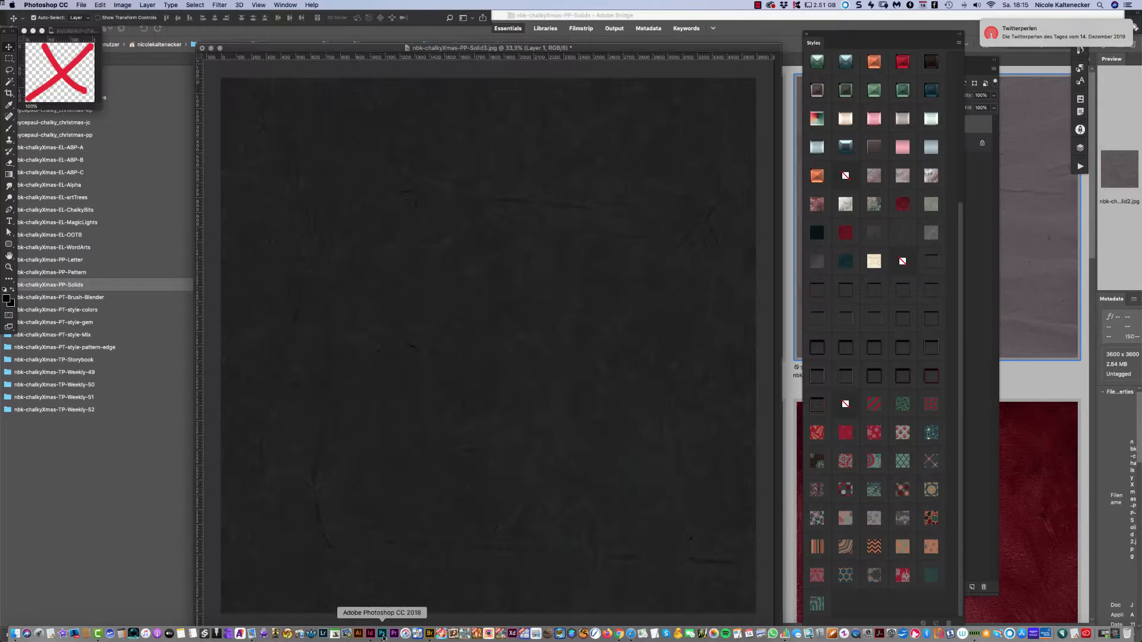
Try the application frame, moving and resizing it so the whole Solid3 paper fits beside the Styles panel.
{"action": "left_click", "coordinate": [281, 6]}
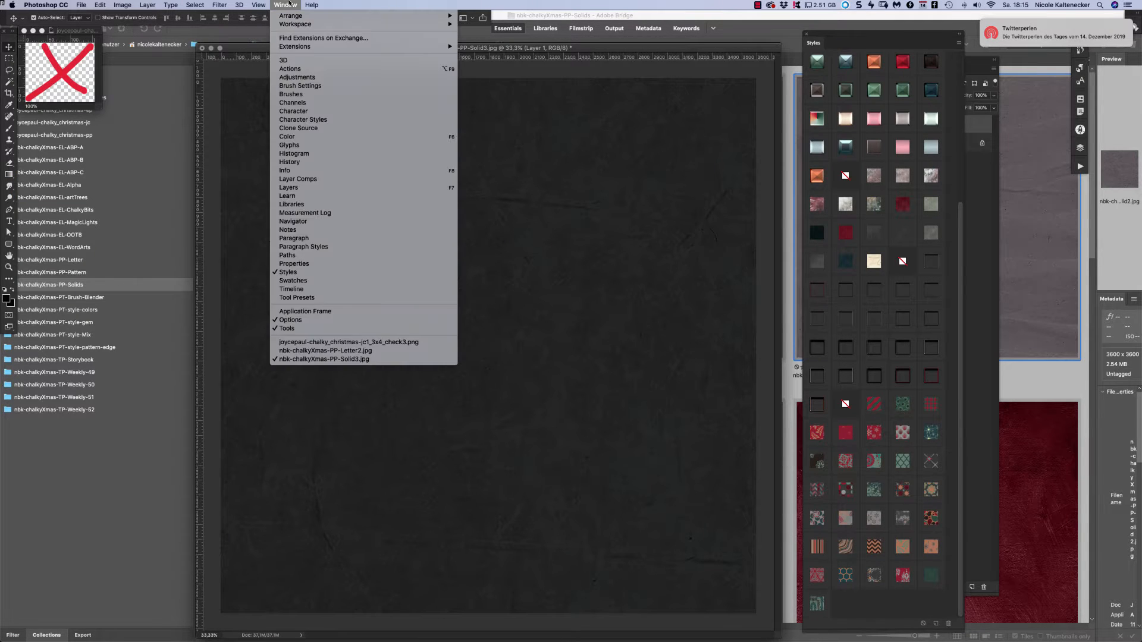
{"action": "left_click", "coordinate": [348, 312]}
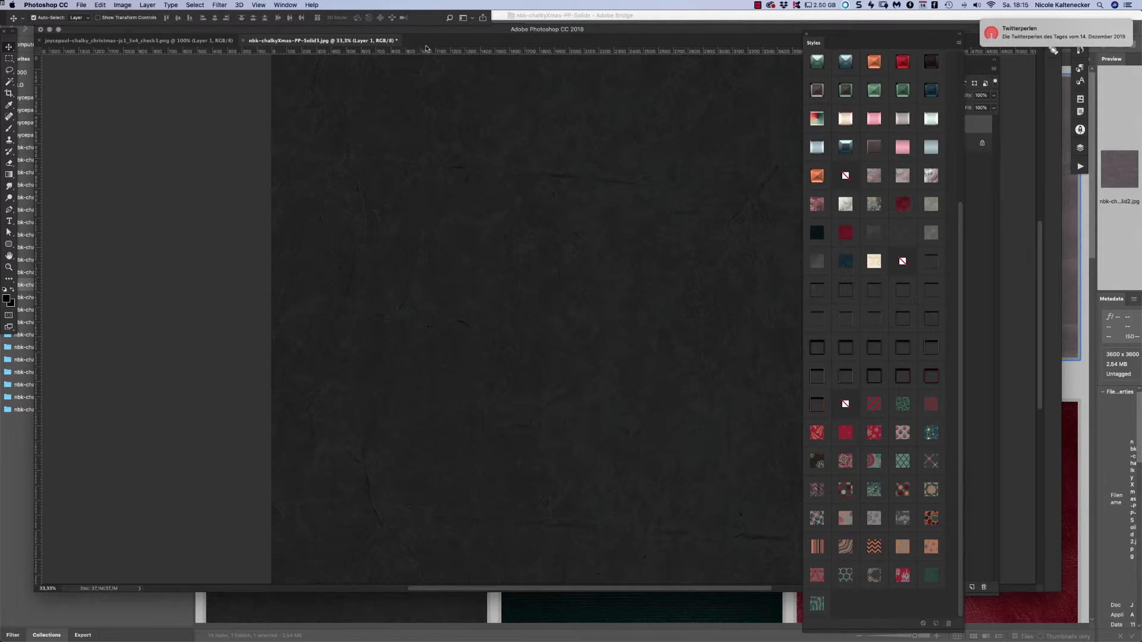
{"action": "left_click_drag", "start_coordinate": [444, 31], "coordinate": [429, 37]}
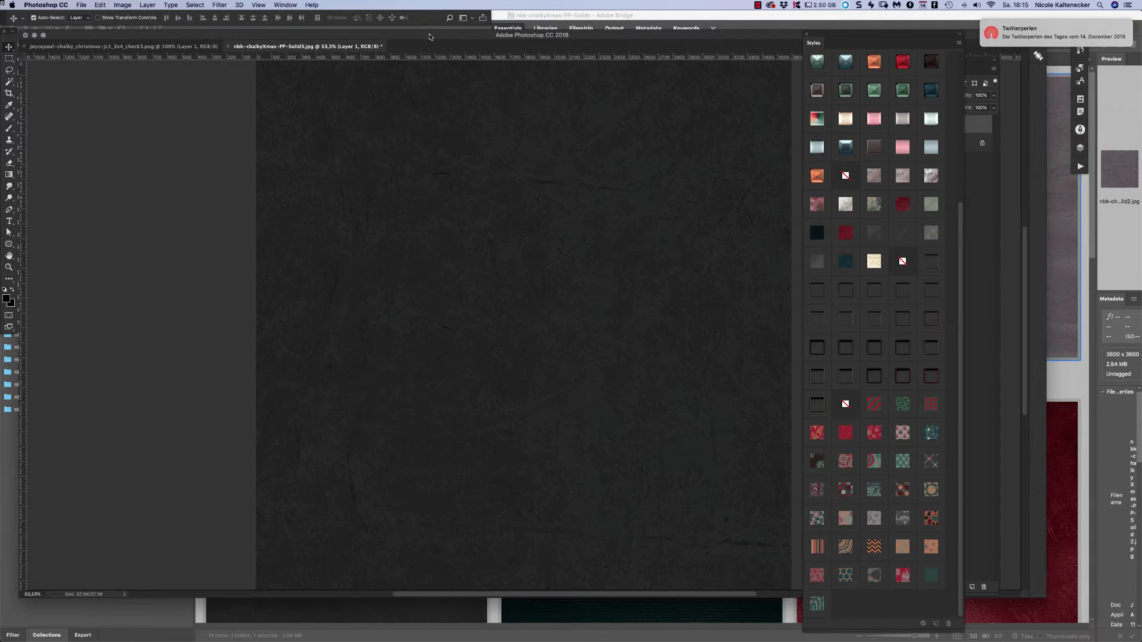
{"action": "left_click", "coordinate": [285, 5]}
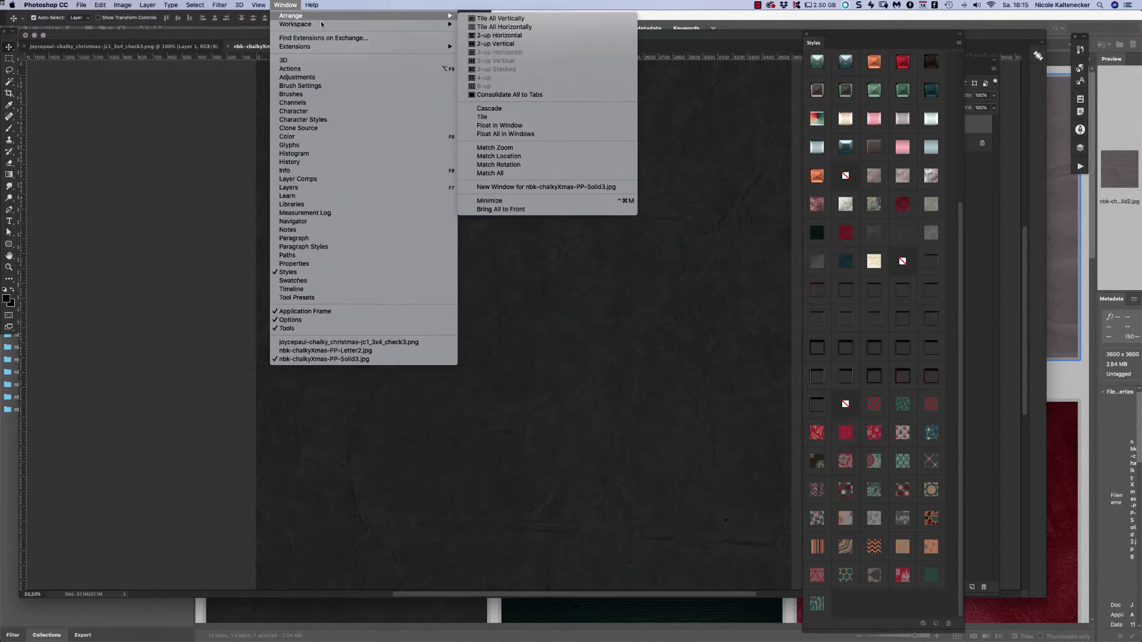
{"action": "mouse_move", "coordinate": [332, 27]}
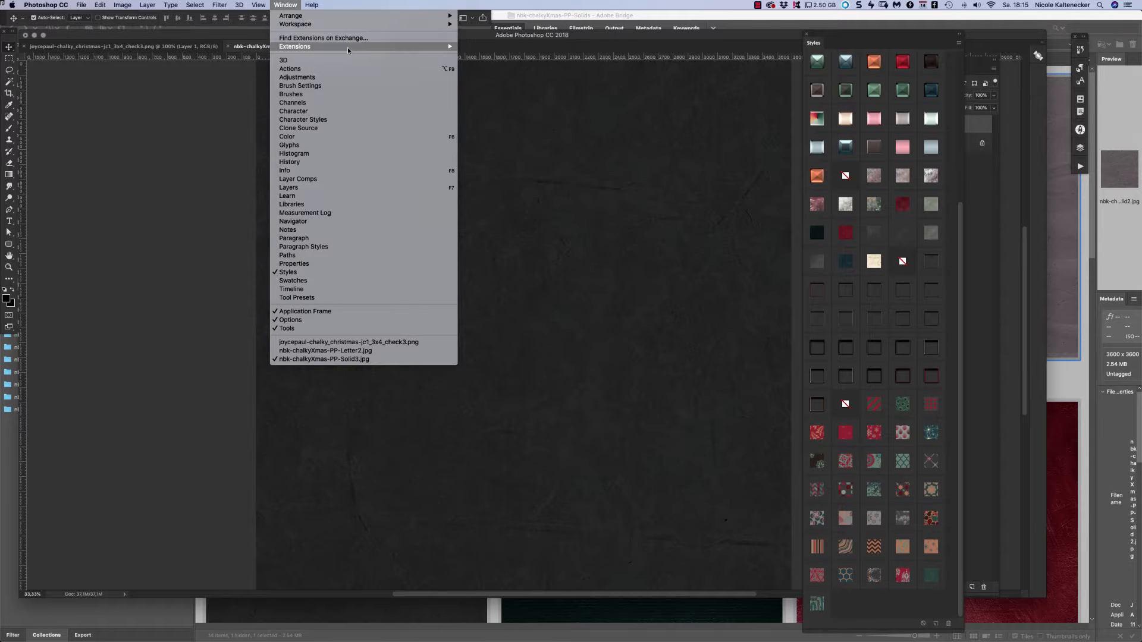
{"action": "mouse_move", "coordinate": [348, 49]}
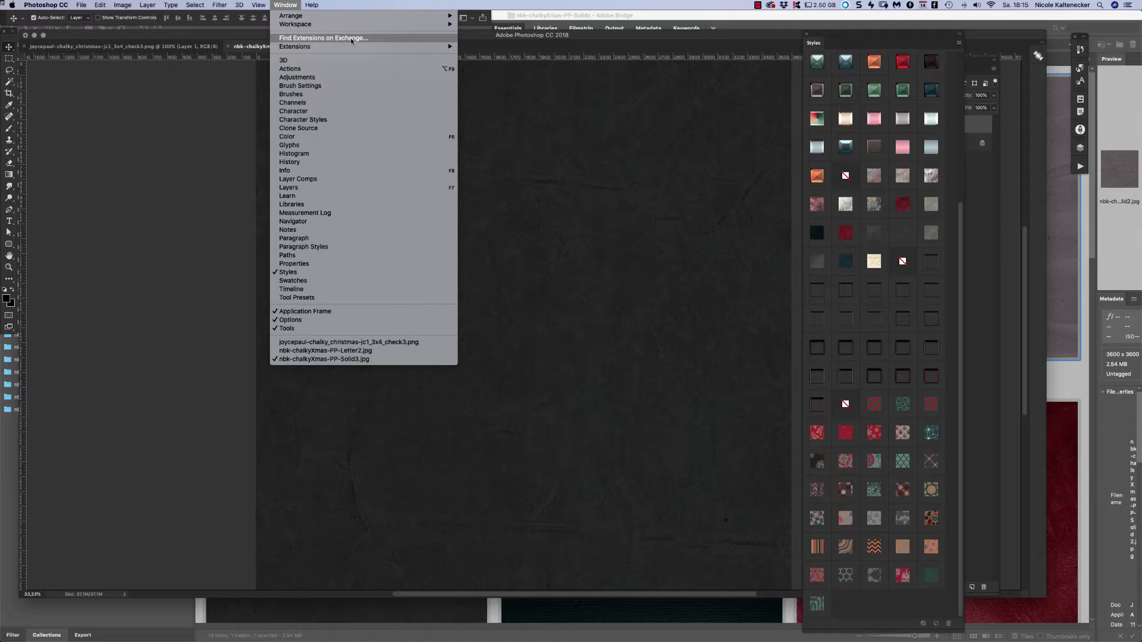
{"action": "left_click", "coordinate": [351, 37]}
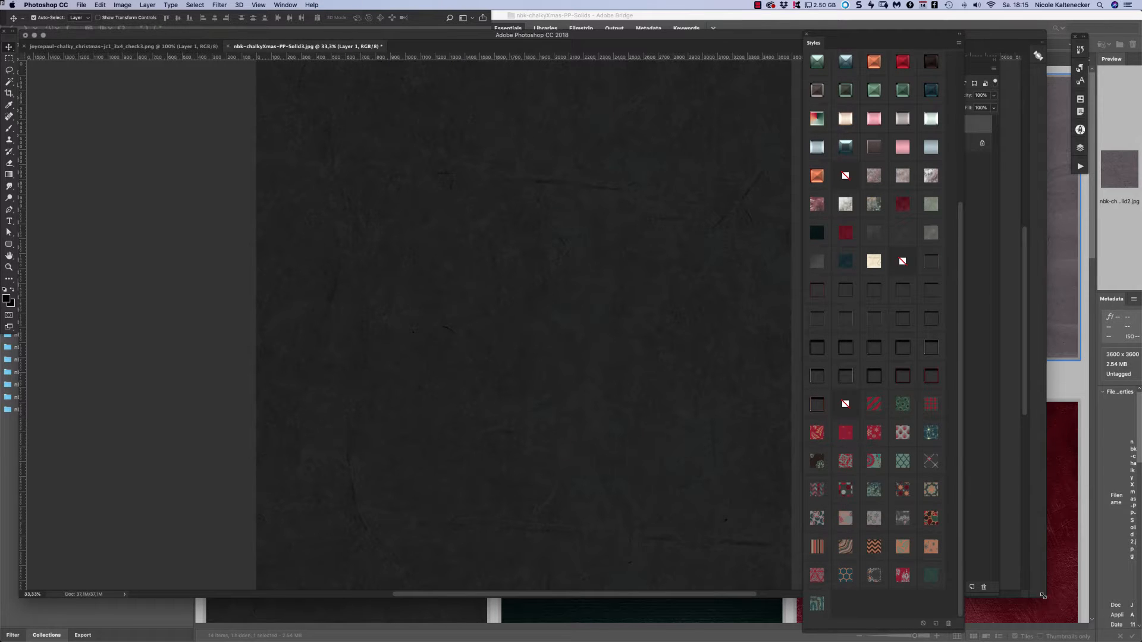
{"action": "left_click_drag", "start_coordinate": [1046, 598], "coordinate": [1141, 641]}
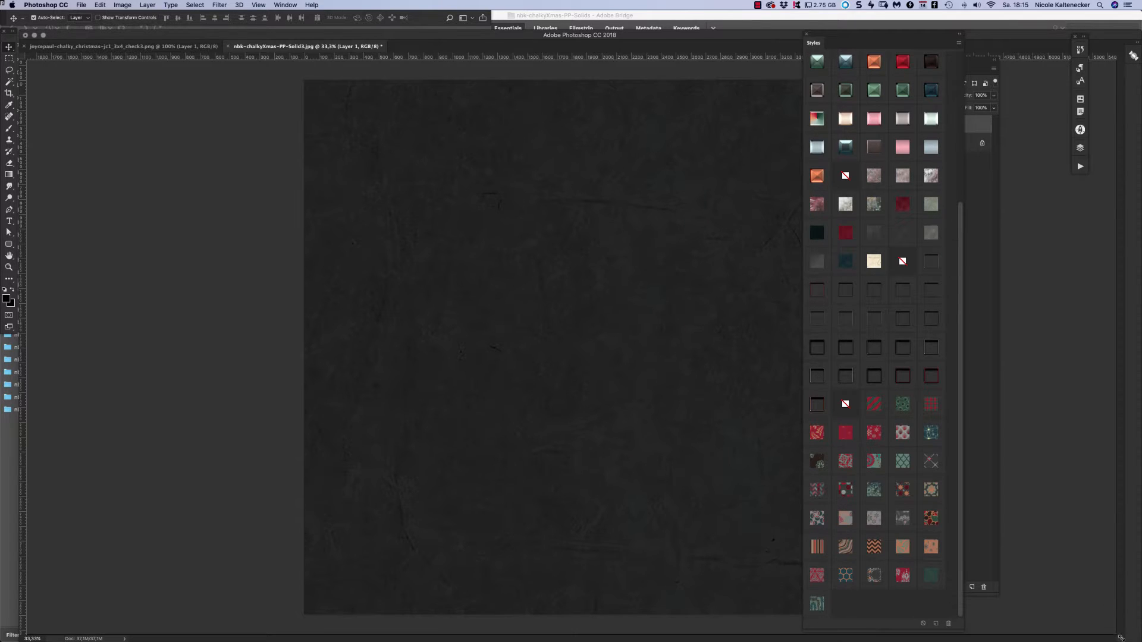
{"action": "left_click_drag", "start_coordinate": [1125, 635], "coordinate": [856, 641]}
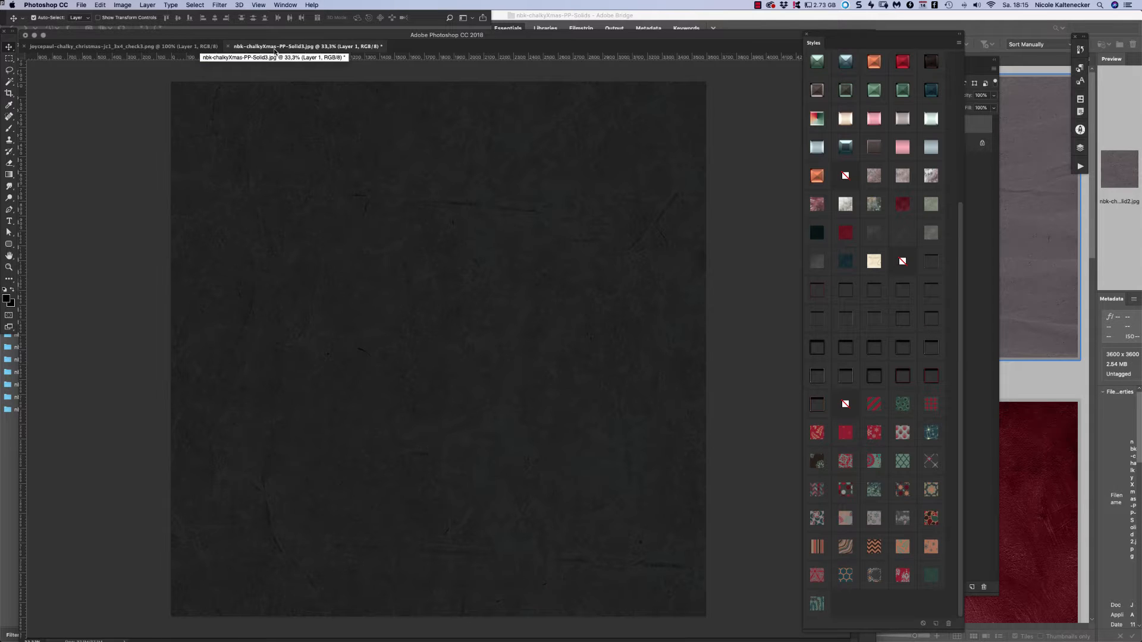
Turn the application frame off again and leave the preferences without changing anything.
{"action": "left_click", "coordinate": [290, 5]}
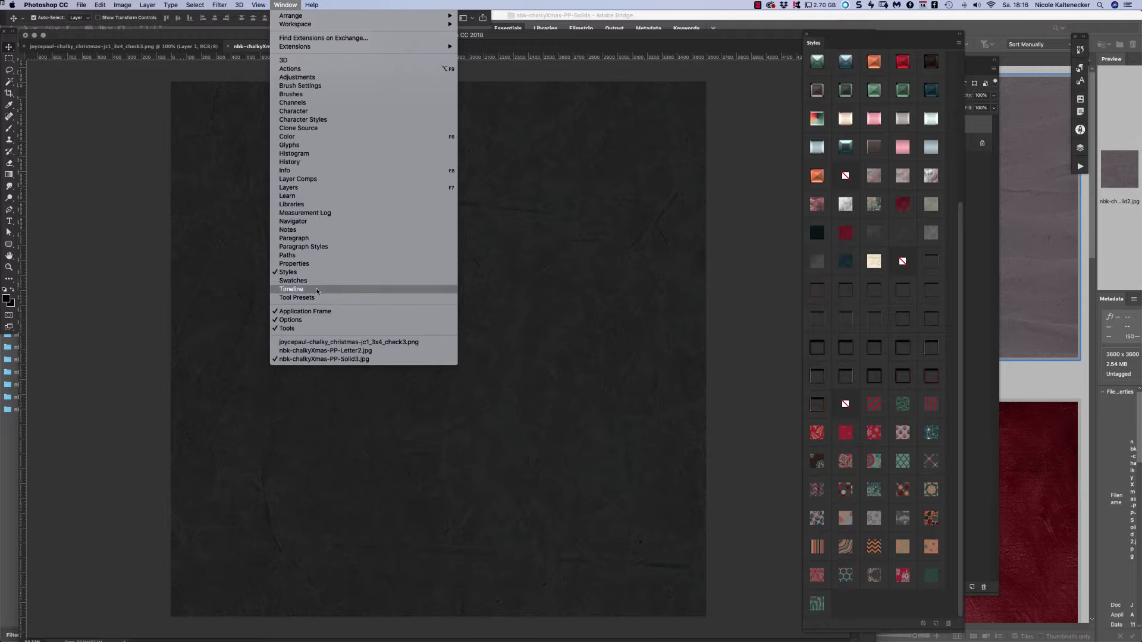
{"action": "left_click", "coordinate": [305, 311]}
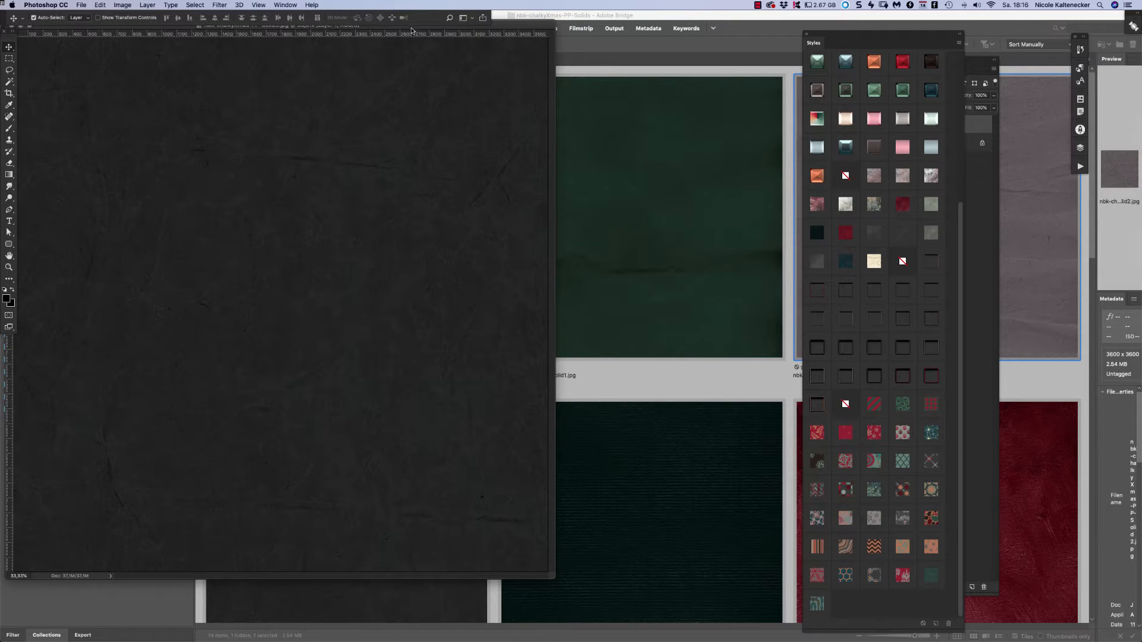
{"action": "key", "text": "super+k"}
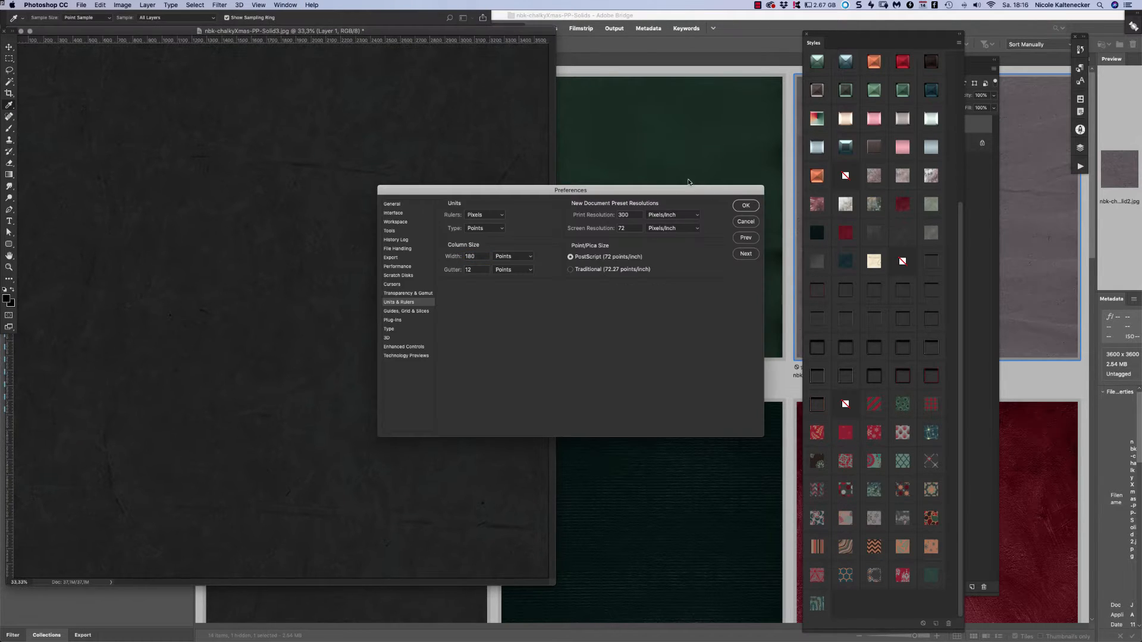
{"action": "left_click", "coordinate": [743, 219]}
Move the Solid3 window away from the screen corner and close the joycepaul-chalky_christmas-jc1_3x4_check3.png document.
{"action": "left_click_drag", "start_coordinate": [511, 30], "coordinate": [609, 57]}
{"action": "left_click", "coordinate": [43, 39]}
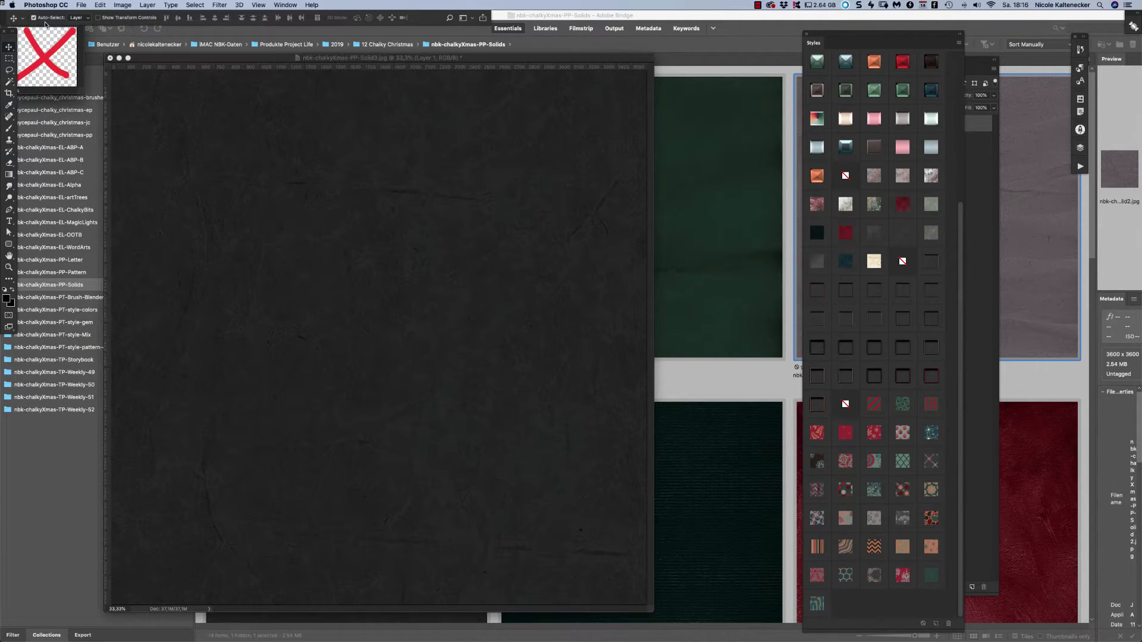
{"action": "left_click_drag", "start_coordinate": [85, 29], "coordinate": [602, 28]}
{"action": "left_click", "coordinate": [153, 57]}
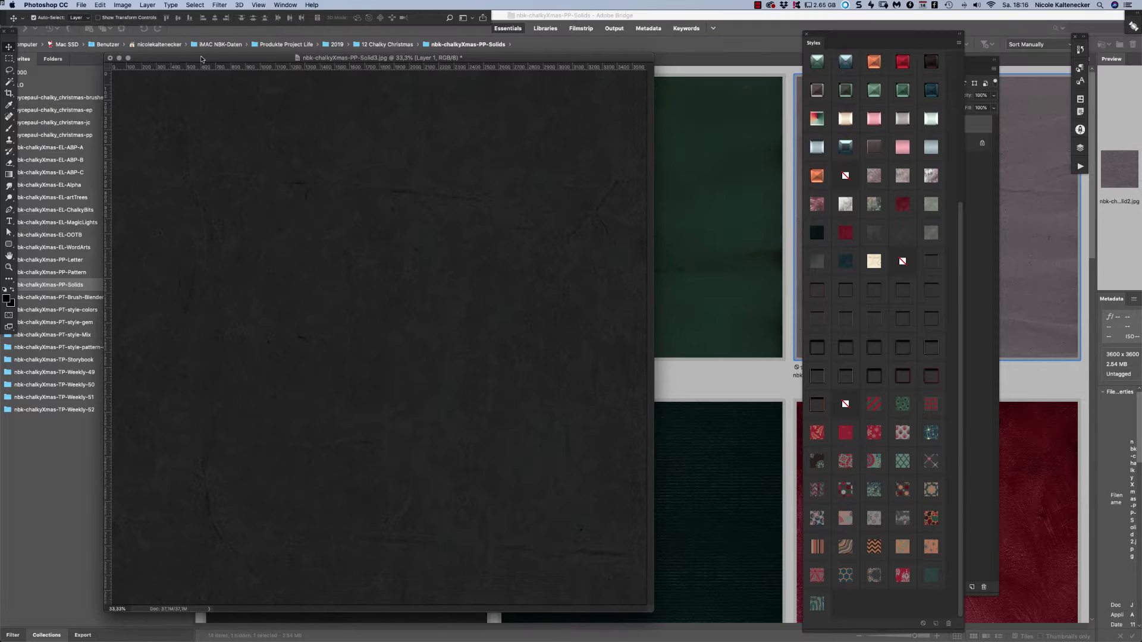
Move and enlarge the Solid3 window so the whole paper fits with a margin around it.
{"action": "left_click_drag", "start_coordinate": [202, 58], "coordinate": [238, 55]}
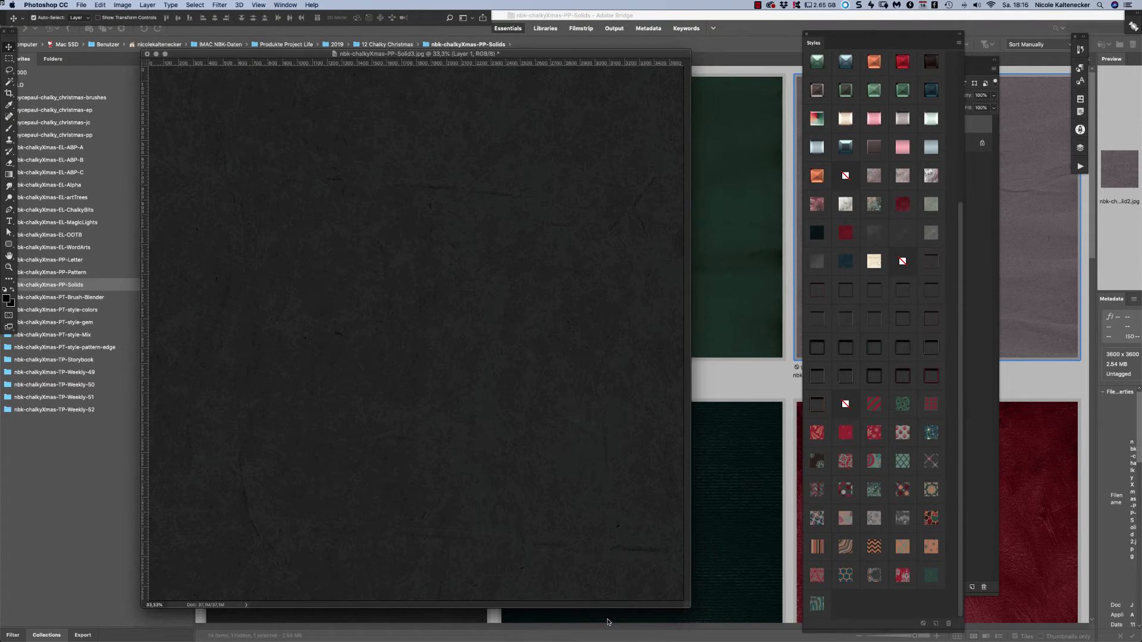
{"action": "left_click_drag", "start_coordinate": [691, 607], "coordinate": [745, 641]}
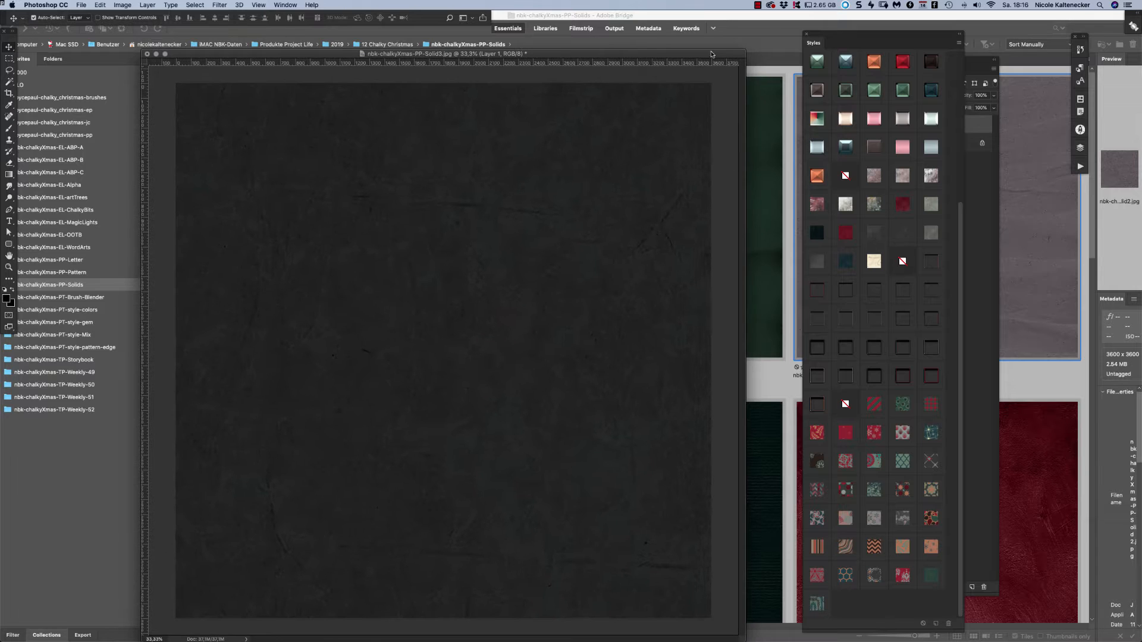
{"action": "left_click_drag", "start_coordinate": [717, 53], "coordinate": [719, 39]}
{"action": "left_click_drag", "start_coordinate": [744, 627], "coordinate": [745, 635]}
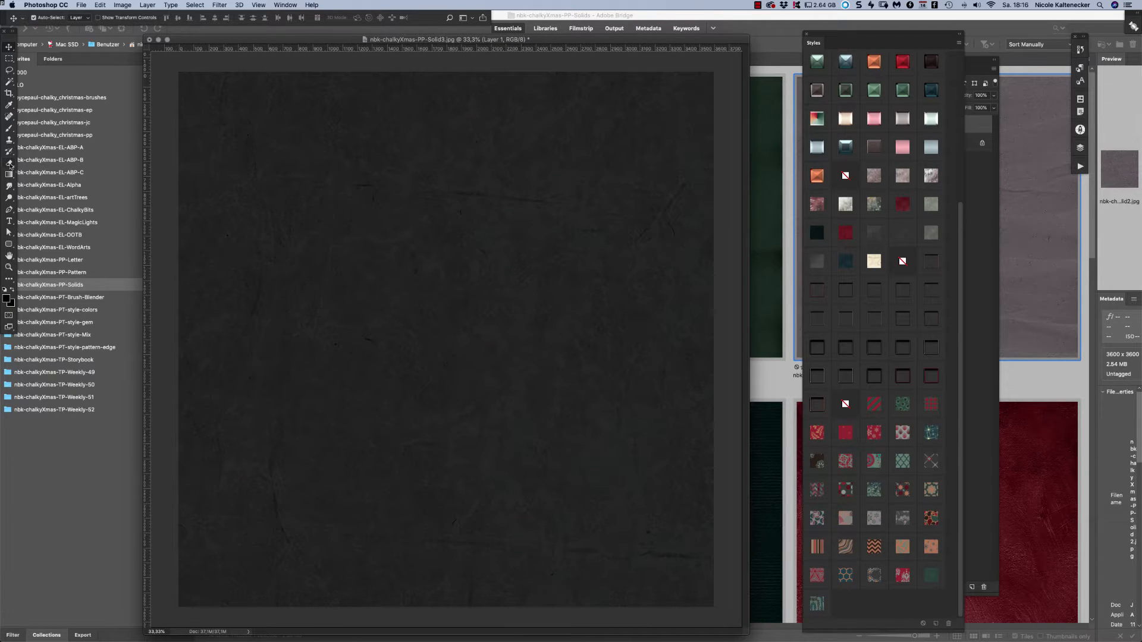
Paint a blue patch on Layer 1 left of the paper's centre with the nbk-chalkyXmas-blender1 brush preset.
{"action": "left_click", "coordinate": [9, 129]}
{"action": "right_click", "coordinate": [477, 295]}
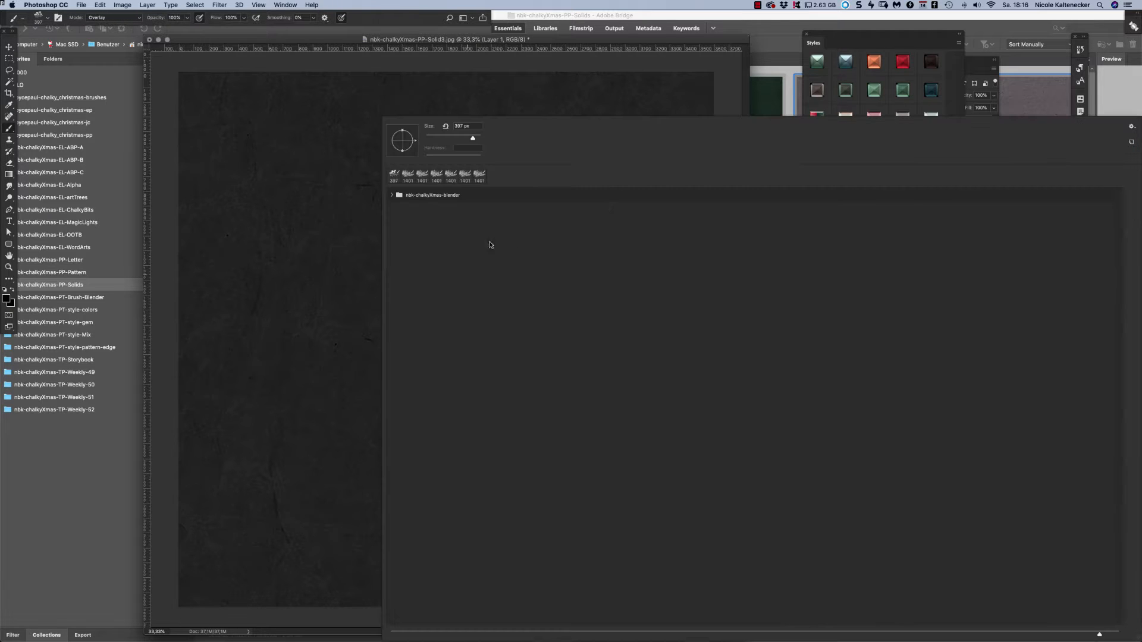
{"action": "left_click", "coordinate": [395, 196]}
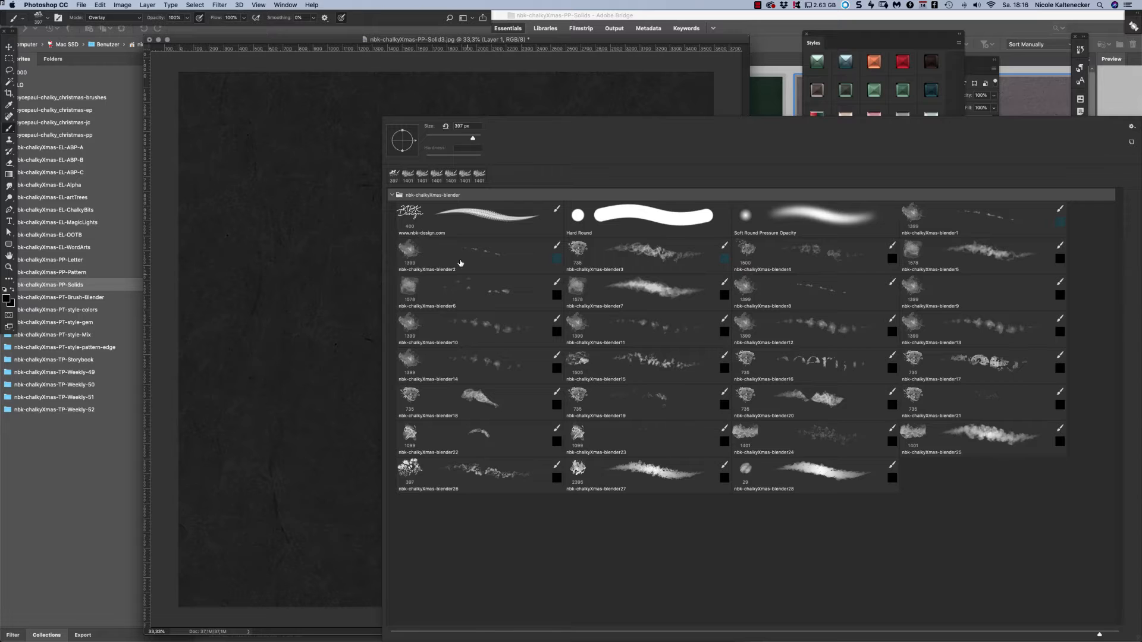
{"action": "double_click", "coordinate": [936, 212]}
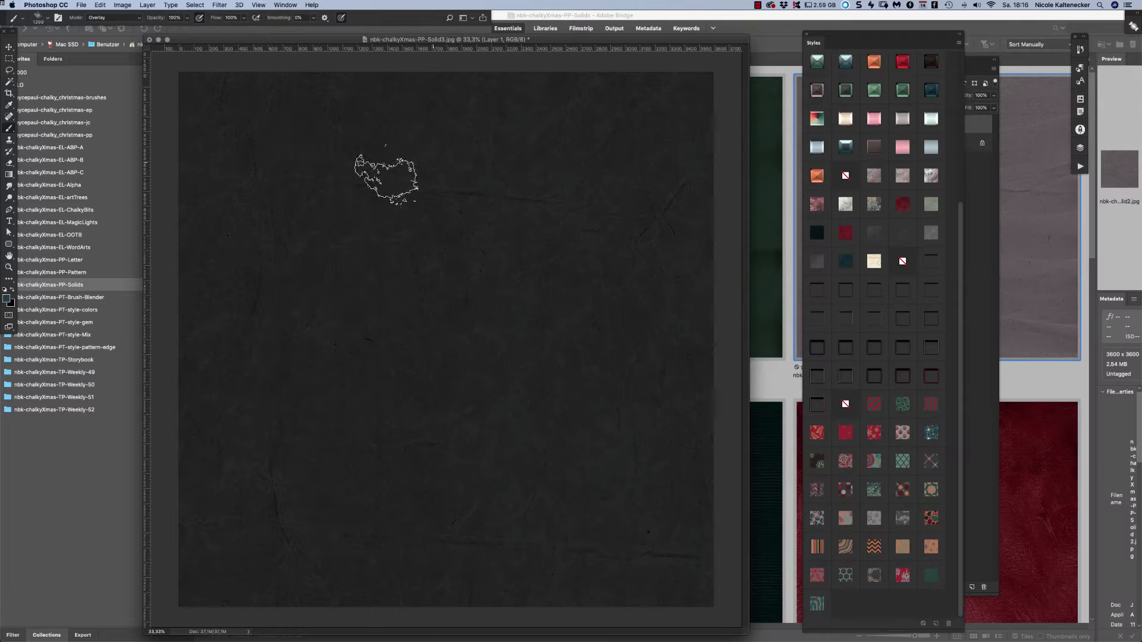
{"action": "mouse_move", "coordinate": [337, 239]}
{"action": "left_mouse_down"}
{"action": "mouse_move", "coordinate": [379, 268]}
{"action": "mouse_move", "coordinate": [393, 379]}
{"action": "mouse_move", "coordinate": [373, 385]}
{"action": "mouse_move", "coordinate": [385, 320]}
{"action": "mouse_move", "coordinate": [352, 255]}
{"action": "mouse_move", "coordinate": [372, 349]}
{"action": "mouse_move", "coordinate": [346, 316]}
{"action": "mouse_move", "coordinate": [369, 418]}
{"action": "mouse_move", "coordinate": [468, 384]}
{"action": "mouse_move", "coordinate": [322, 249]}
{"action": "mouse_move", "coordinate": [416, 385]}
{"action": "mouse_move", "coordinate": [480, 273]}
{"action": "left_mouse_up"}
Place the Layers panel beside the Styles panel, and show the Swatches panel beside the paper's lower left.
{"action": "left_click", "coordinate": [981, 62]}
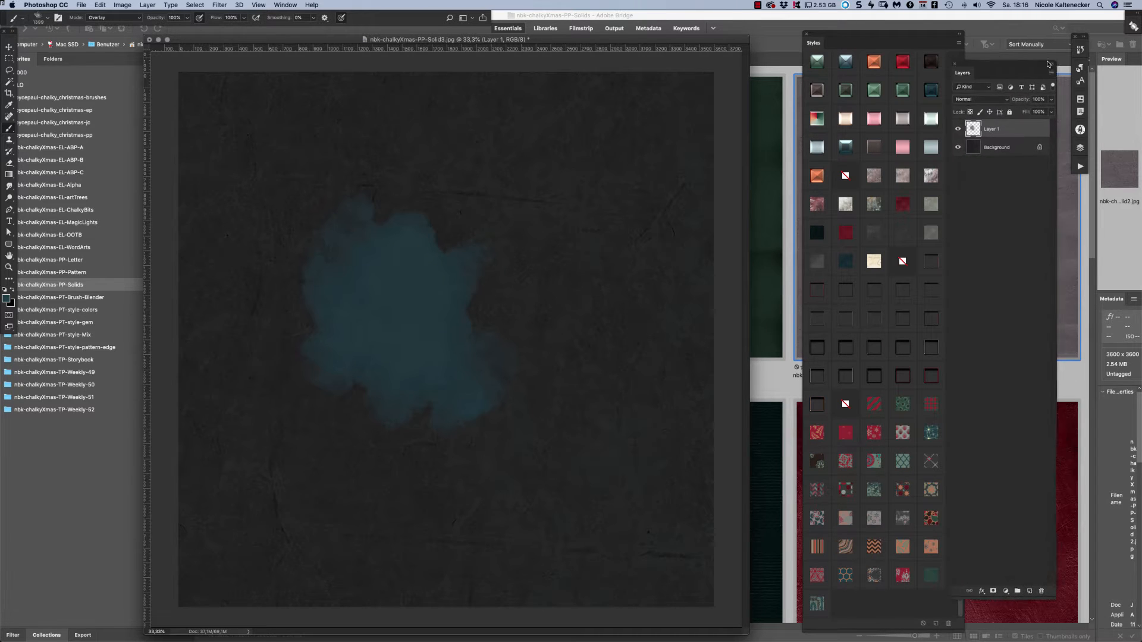
{"action": "left_click", "coordinate": [285, 5]}
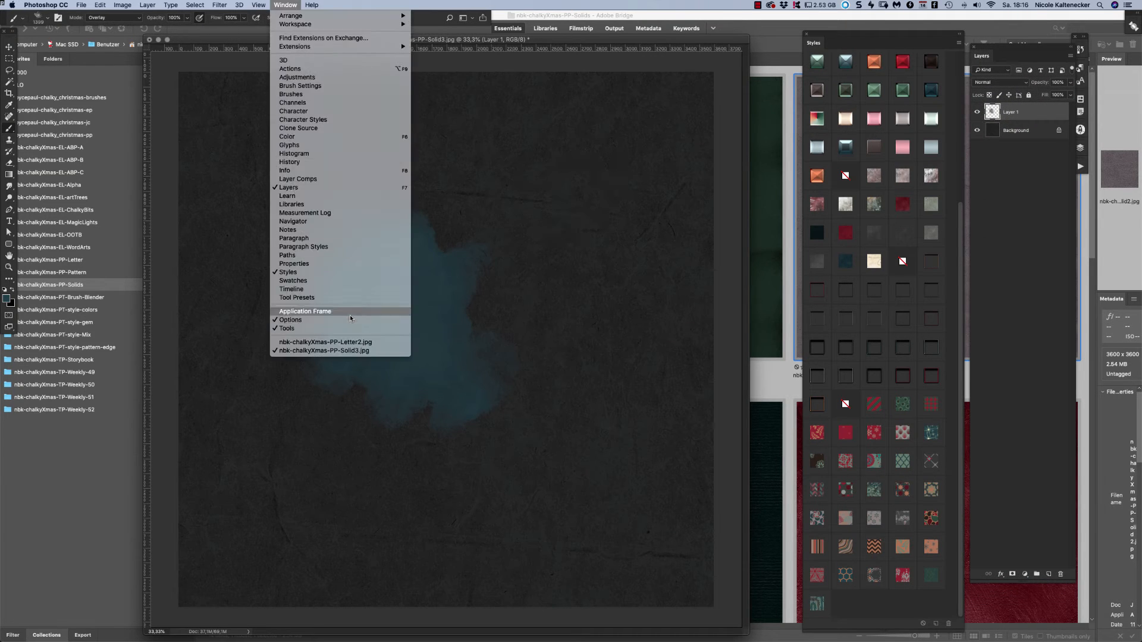
{"action": "left_click", "coordinate": [349, 281]}
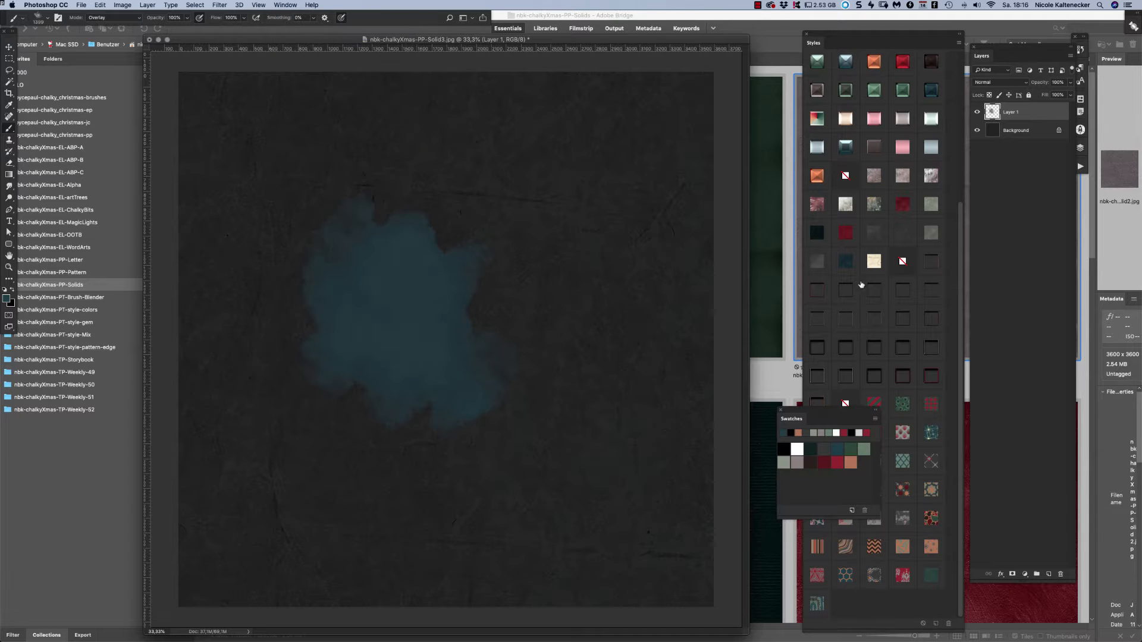
{"action": "left_click_drag", "start_coordinate": [836, 411], "coordinate": [76, 457]}
Paint a green patch overlapping the blue one's right side, and add white cloudy strokes around and over both patches.
{"action": "left_click", "coordinate": [91, 494]}
{"action": "mouse_move", "coordinate": [509, 306]}
{"action": "left_mouse_down"}
{"action": "mouse_move", "coordinate": [517, 278]}
{"action": "mouse_move", "coordinate": [440, 258]}
{"action": "mouse_move", "coordinate": [495, 329]}
{"action": "mouse_move", "coordinate": [556, 371]}
{"action": "mouse_move", "coordinate": [659, 318]}
{"action": "mouse_move", "coordinate": [633, 268]}
{"action": "mouse_move", "coordinate": [620, 329]}
{"action": "mouse_move", "coordinate": [534, 166]}
{"action": "left_mouse_up"}
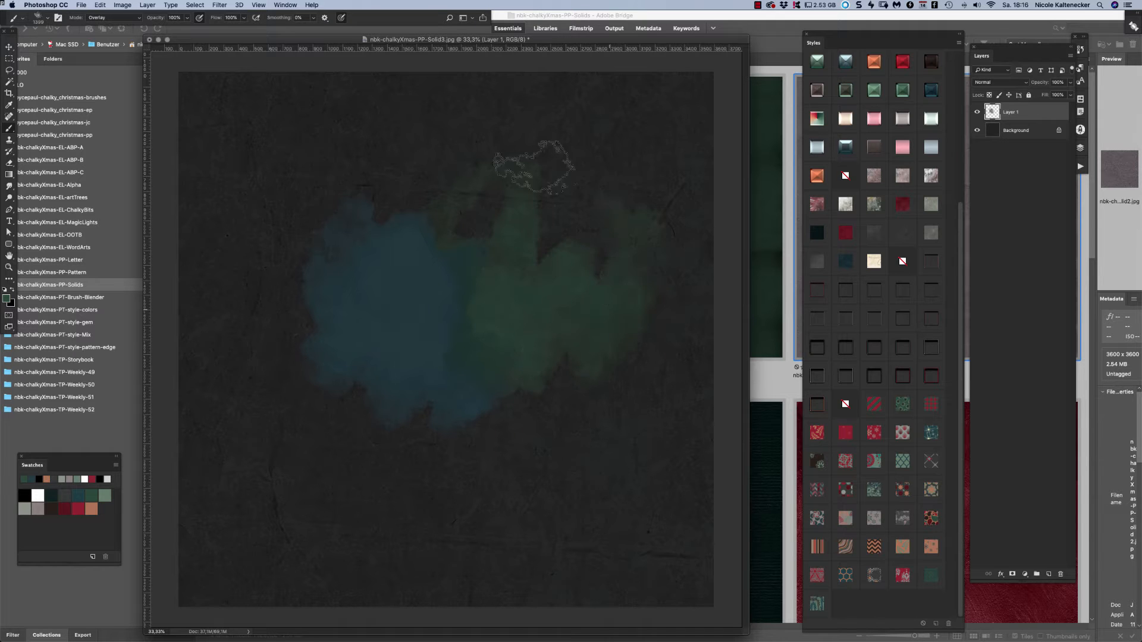
{"action": "mouse_move", "coordinate": [616, 334]}
{"action": "left_mouse_down"}
{"action": "mouse_move", "coordinate": [688, 262]}
{"action": "mouse_move", "coordinate": [657, 300]}
{"action": "left_mouse_up"}
{"action": "left_click", "coordinate": [38, 495]}
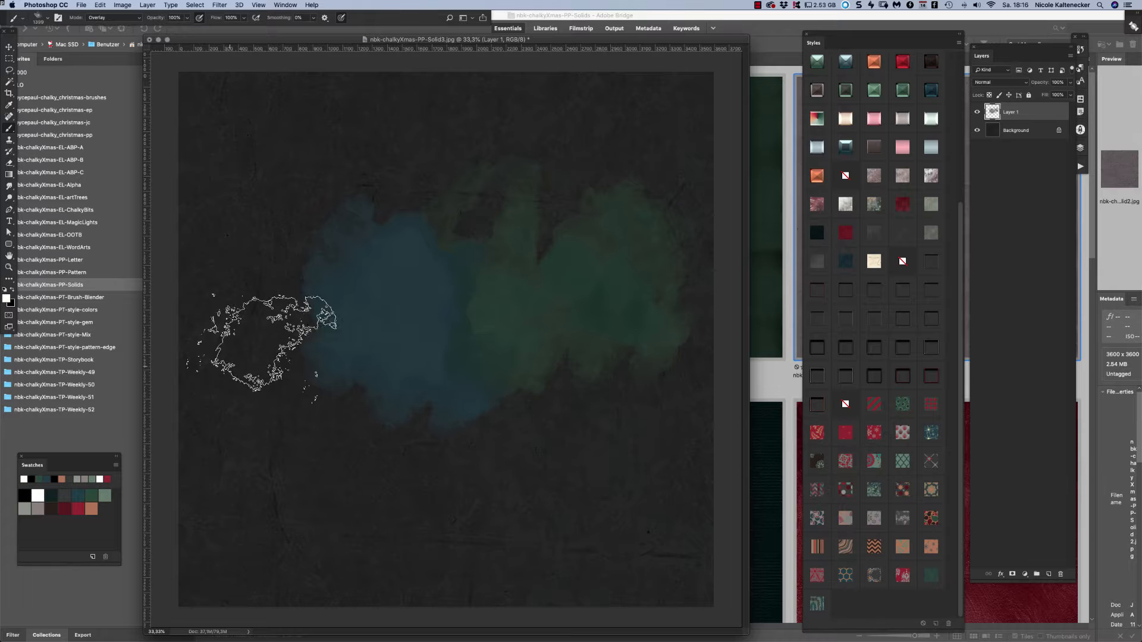
{"action": "mouse_move", "coordinate": [274, 343]}
{"action": "left_mouse_down"}
{"action": "mouse_move", "coordinate": [312, 247]}
{"action": "mouse_move", "coordinate": [257, 278]}
{"action": "mouse_move", "coordinate": [239, 337]}
{"action": "mouse_move", "coordinate": [248, 353]}
{"action": "mouse_move", "coordinate": [312, 348]}
{"action": "mouse_move", "coordinate": [272, 269]}
{"action": "mouse_move", "coordinate": [317, 298]}
{"action": "mouse_move", "coordinate": [226, 327]}
{"action": "mouse_move", "coordinate": [261, 296]}
{"action": "mouse_move", "coordinate": [291, 366]}
{"action": "mouse_move", "coordinate": [349, 379]}
{"action": "mouse_move", "coordinate": [364, 353]}
{"action": "mouse_move", "coordinate": [344, 347]}
{"action": "mouse_move", "coordinate": [346, 316]}
{"action": "mouse_move", "coordinate": [373, 405]}
{"action": "mouse_move", "coordinate": [406, 454]}
{"action": "mouse_move", "coordinate": [507, 393]}
{"action": "mouse_move", "coordinate": [560, 382]}
{"action": "mouse_move", "coordinate": [574, 418]}
{"action": "mouse_move", "coordinate": [552, 414]}
{"action": "mouse_move", "coordinate": [605, 379]}
{"action": "mouse_move", "coordinate": [553, 395]}
{"action": "mouse_move", "coordinate": [578, 413]}
{"action": "mouse_move", "coordinate": [616, 200]}
{"action": "mouse_move", "coordinate": [552, 216]}
{"action": "mouse_move", "coordinate": [557, 259]}
{"action": "mouse_move", "coordinate": [512, 236]}
{"action": "mouse_move", "coordinate": [476, 244]}
{"action": "left_mouse_up"}
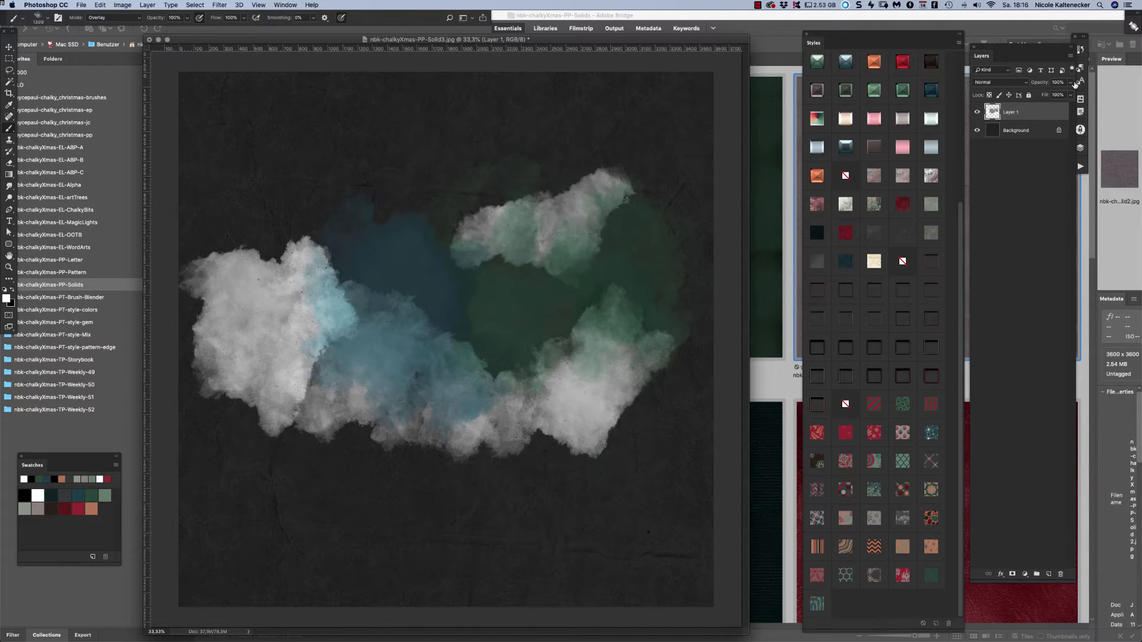
Paint white cloudy strokes down the green patch's right side and over the blue patch's upper left edge.
{"action": "mouse_move", "coordinate": [595, 298]}
{"action": "left_mouse_down"}
{"action": "mouse_move", "coordinate": [675, 383]}
{"action": "mouse_move", "coordinate": [660, 255]}
{"action": "mouse_move", "coordinate": [683, 319]}
{"action": "left_mouse_up"}
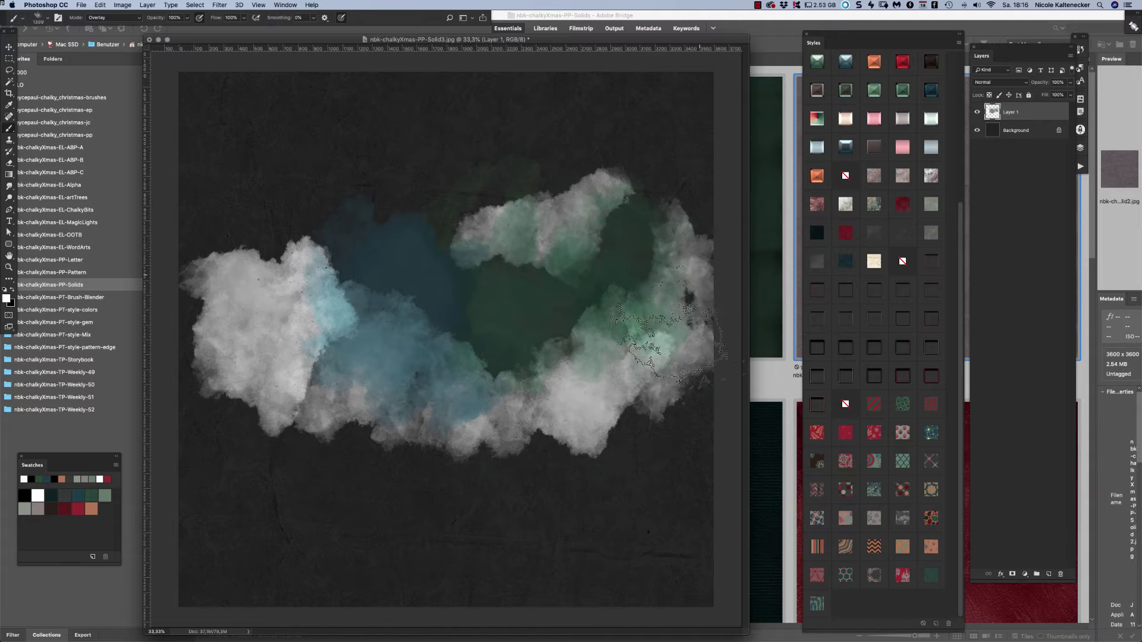
{"action": "mouse_move", "coordinate": [352, 232]}
{"action": "left_mouse_down"}
{"action": "mouse_move", "coordinate": [298, 236]}
{"action": "mouse_move", "coordinate": [300, 289]}
{"action": "mouse_move", "coordinate": [370, 257]}
{"action": "left_mouse_up"}
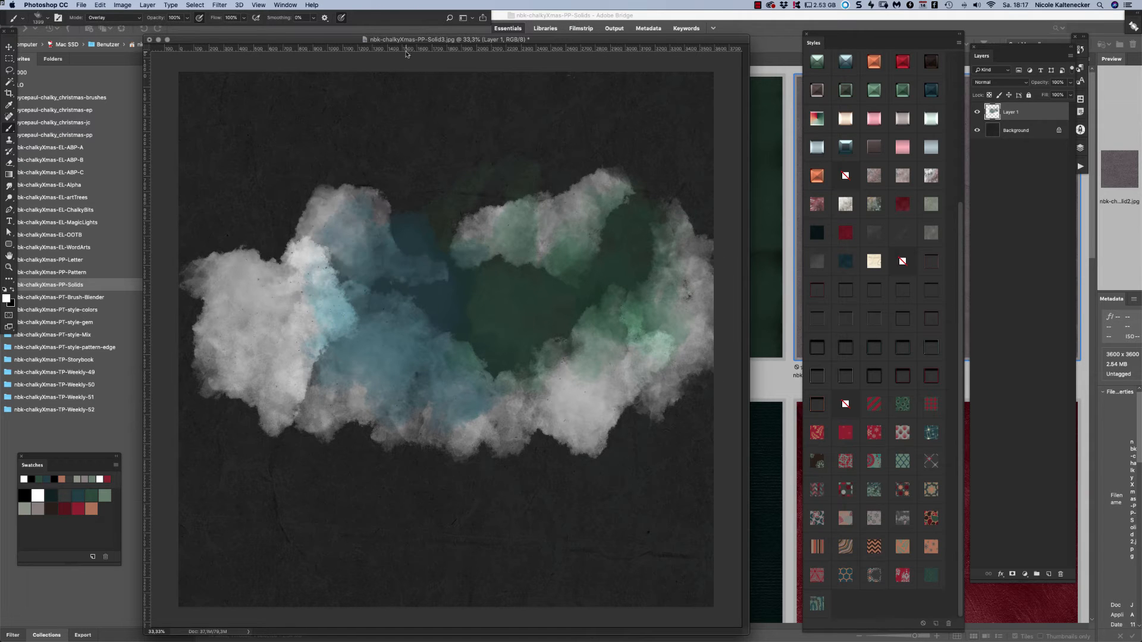
Move the Styles panel closer to the document, collapse the preview pane in Adobe Bridge, and switch back to Photoshop.
{"action": "mouse_move", "coordinate": [911, 35]}
{"action": "left_mouse_down"}
{"action": "mouse_move", "coordinate": [775, 129]}
{"action": "mouse_move", "coordinate": [896, 45]}
{"action": "left_mouse_up"}
{"action": "left_click", "coordinate": [1113, 310]}
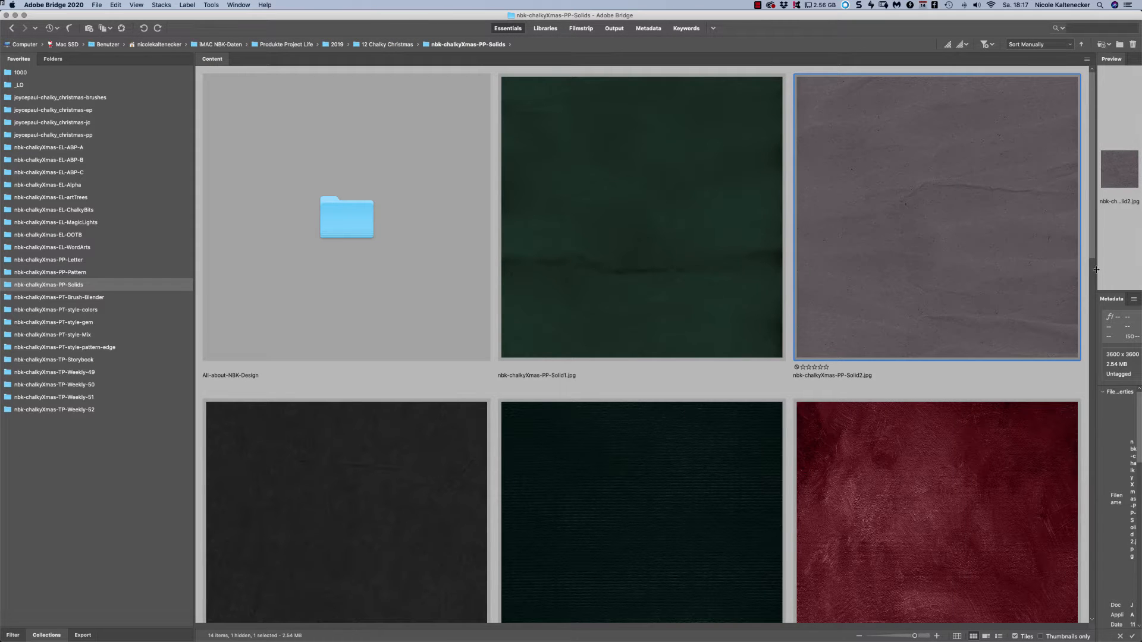
{"action": "left_click_drag", "start_coordinate": [1095, 271], "coordinate": [1139, 258]}
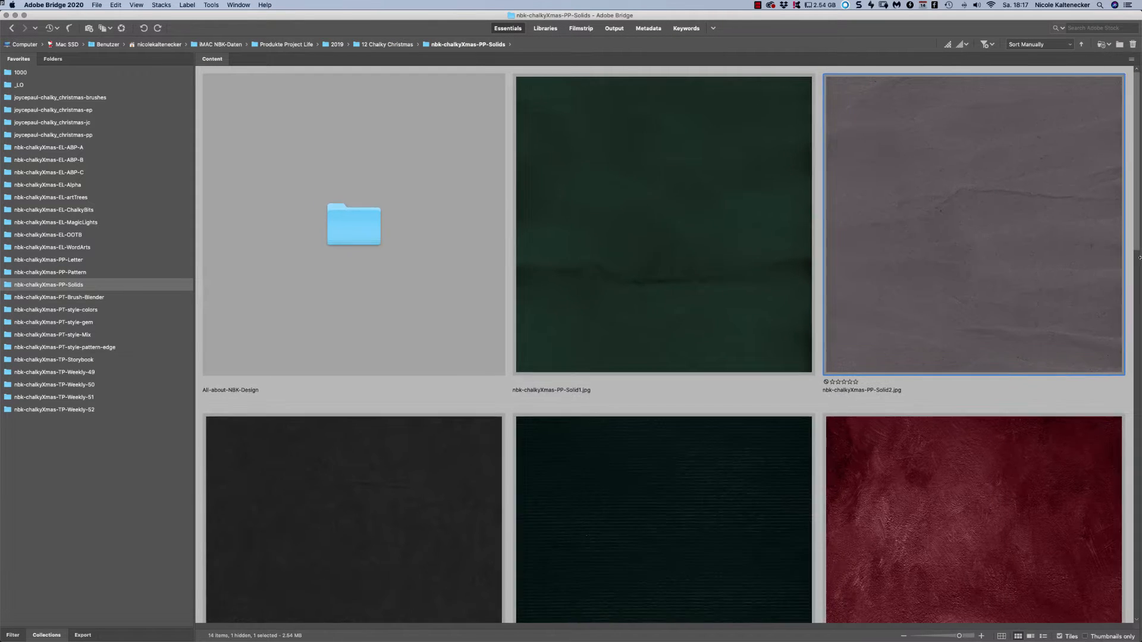
{"action": "mouse_move", "coordinate": [607, 640]}
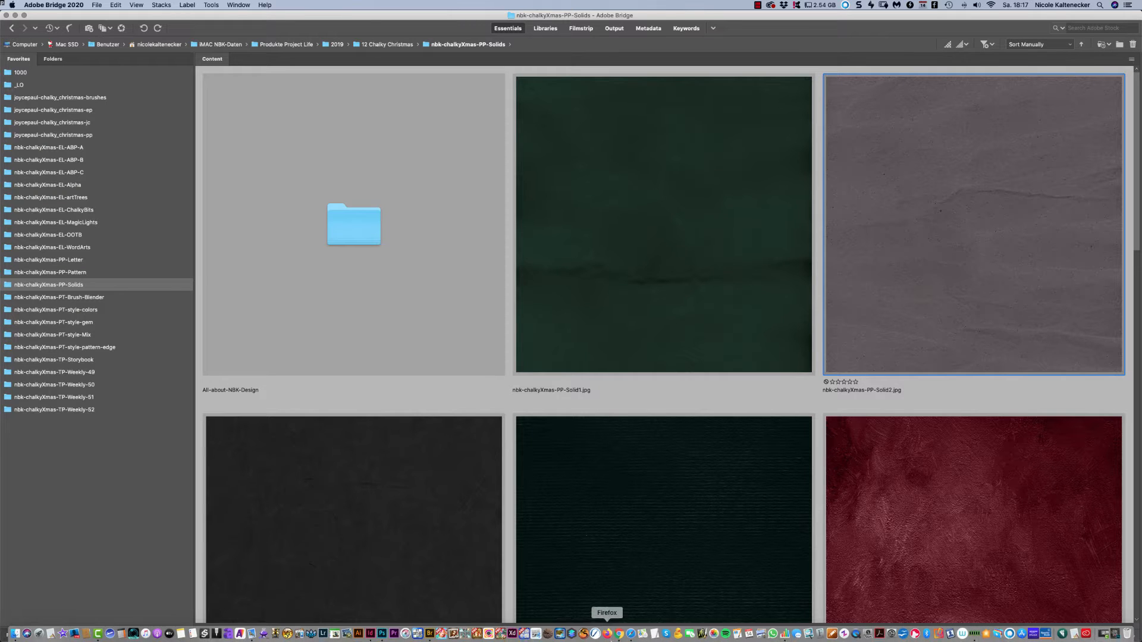
{"action": "left_click", "coordinate": [381, 633]}
Show the Pixabay extension and open its frosty blackbird photo in original size as a new file.
{"action": "left_click", "coordinate": [284, 4]}
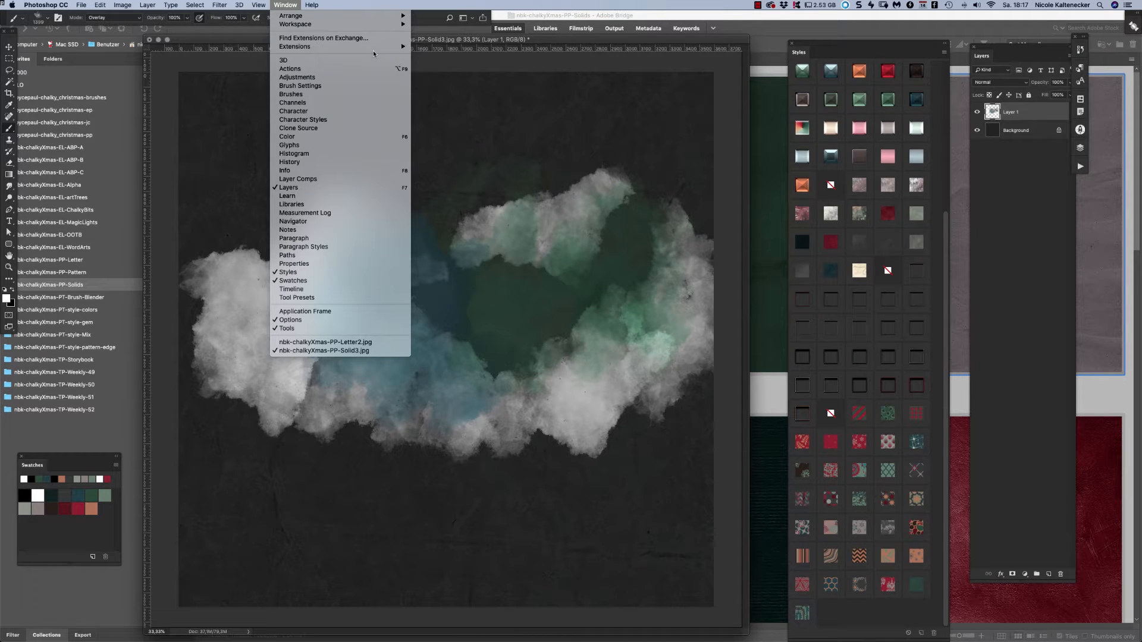
{"action": "mouse_move", "coordinate": [375, 47]}
{"action": "left_click", "coordinate": [487, 117]}
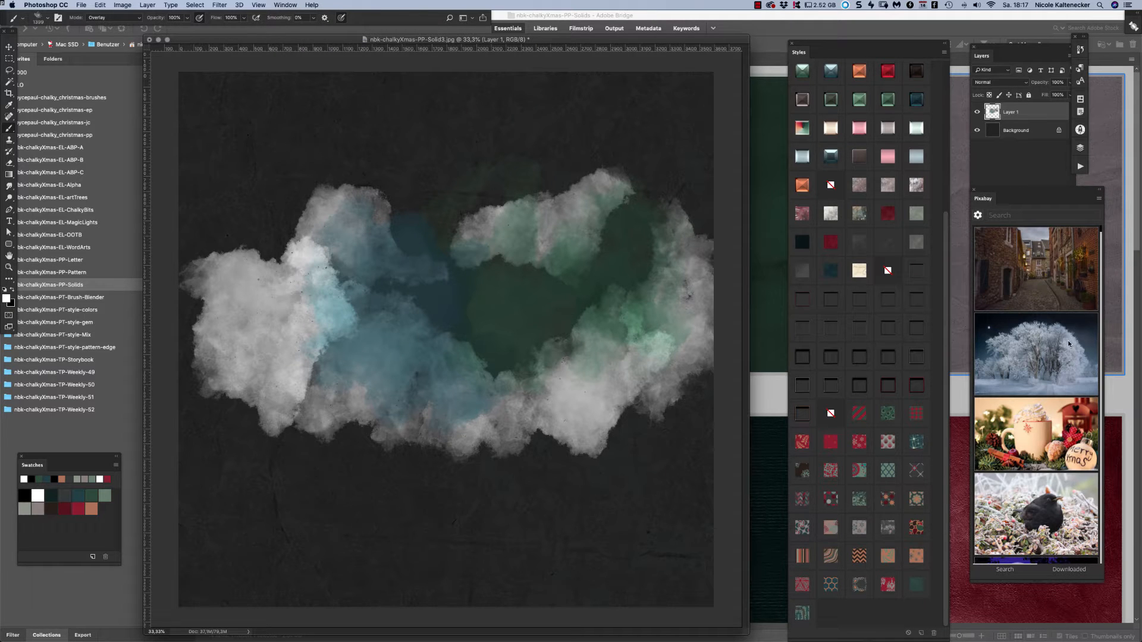
{"action": "left_click", "coordinate": [1049, 504]}
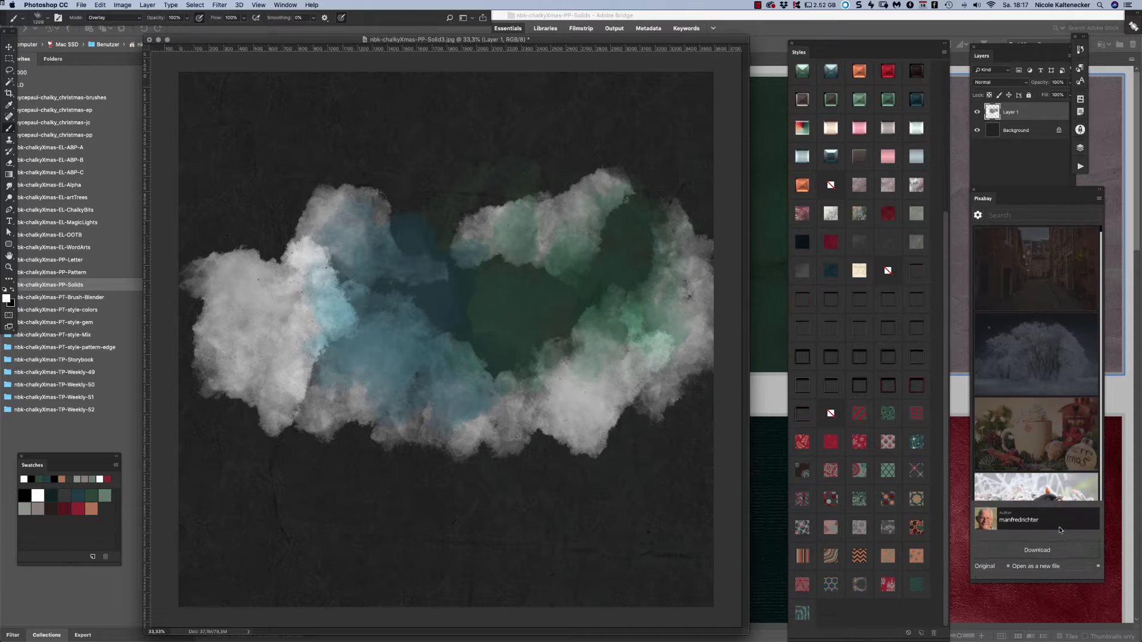
{"action": "left_click", "coordinate": [1038, 533]}
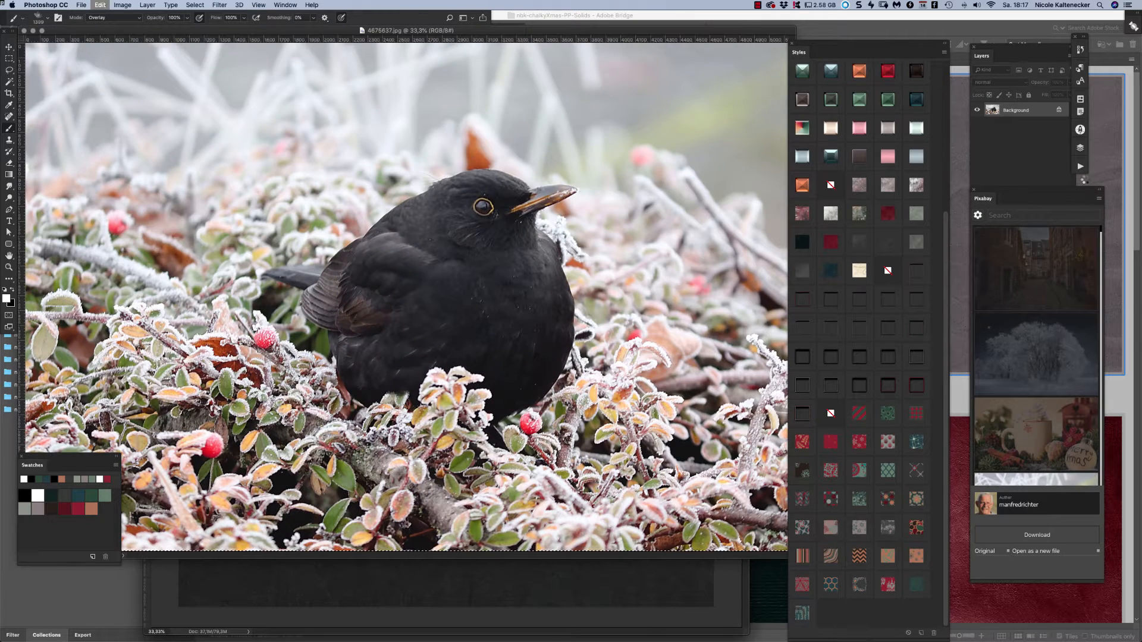
Close the copied blackbird photo, paste it above Layer 1 in the Solid3 document, and clip it to Layer 1.
{"action": "key", "text": "super+w"}
{"action": "key", "text": "super+v"}
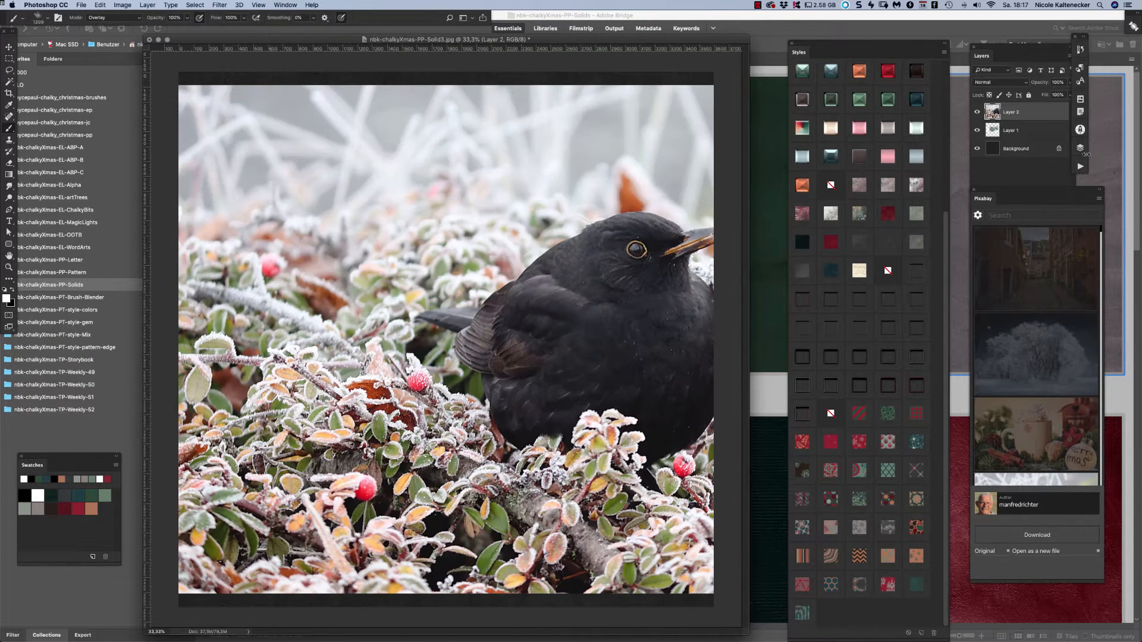
{"action": "key", "text": "super+alt+g"}
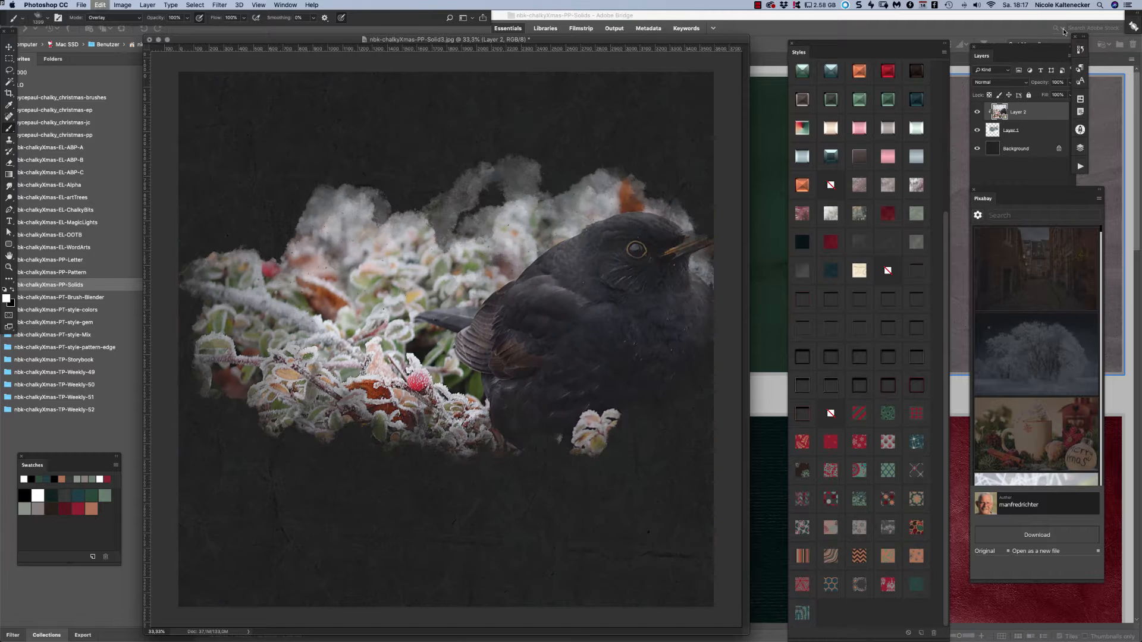
Shift the clipped blackbird photo left so the bird sits inside the painted shape, and convert Layer 2 to a smart object.
{"action": "key", "text": "super+t"}
{"action": "left_click_drag", "start_coordinate": [612, 292], "coordinate": [481, 277]}
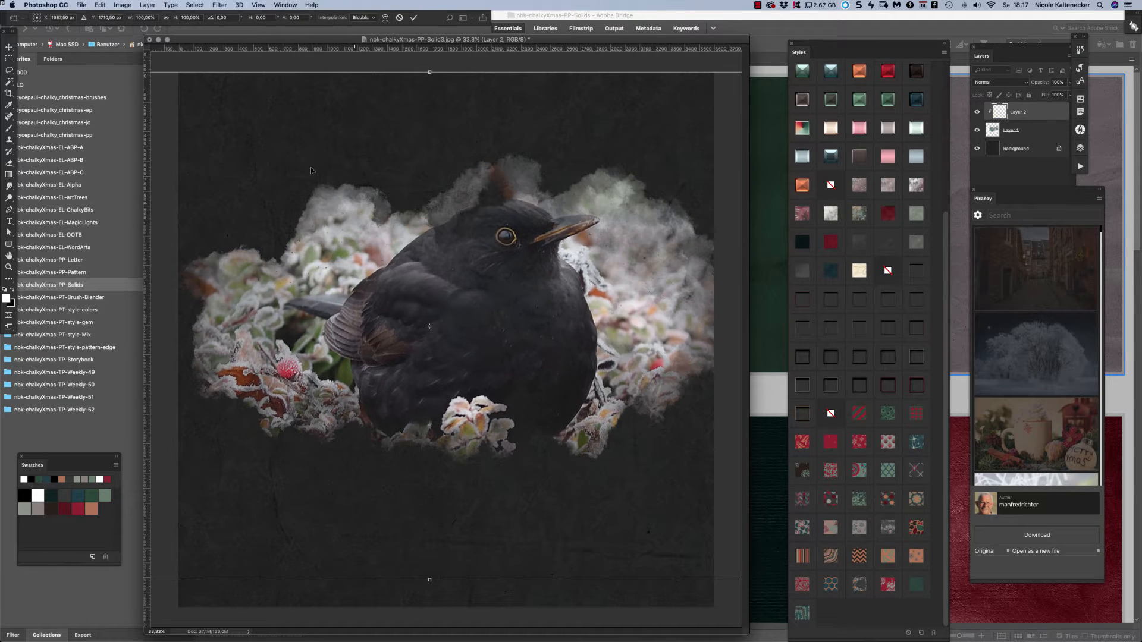
{"action": "left_click_drag", "start_coordinate": [402, 181], "coordinate": [646, 322]}
{"action": "key", "text": "Return"}
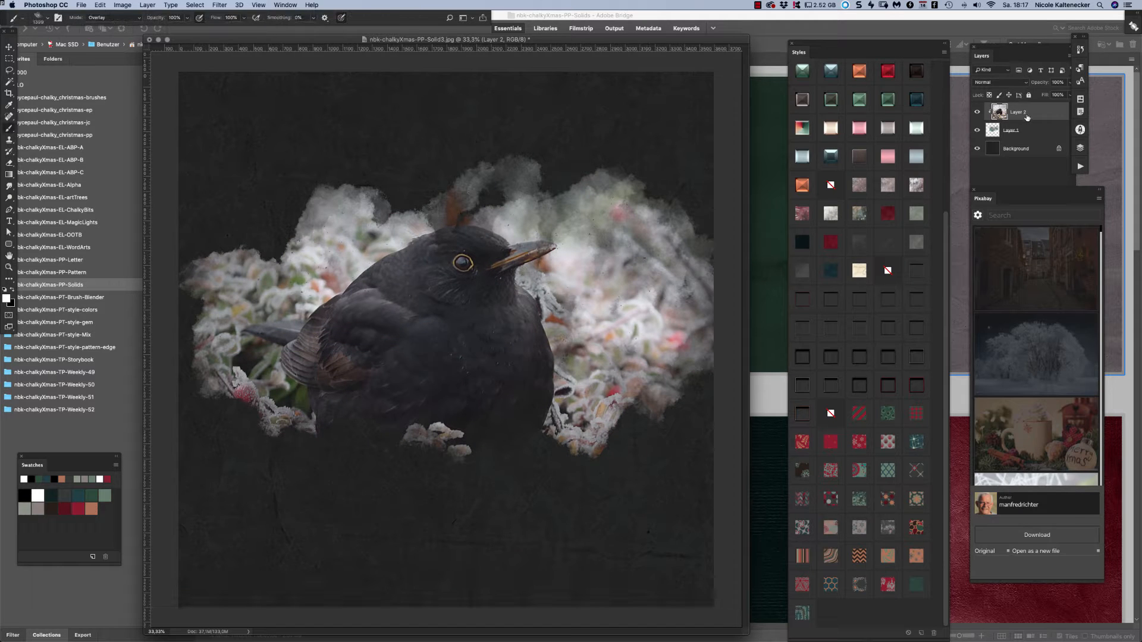
{"action": "right_click", "coordinate": [1039, 109]}
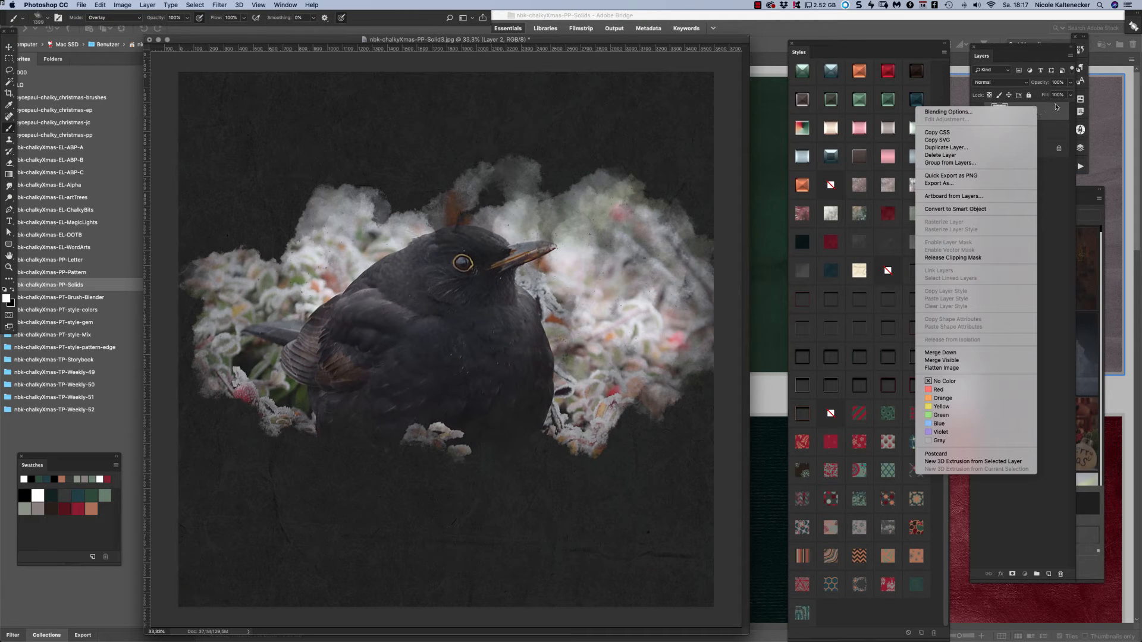
{"action": "left_click", "coordinate": [1003, 210]}
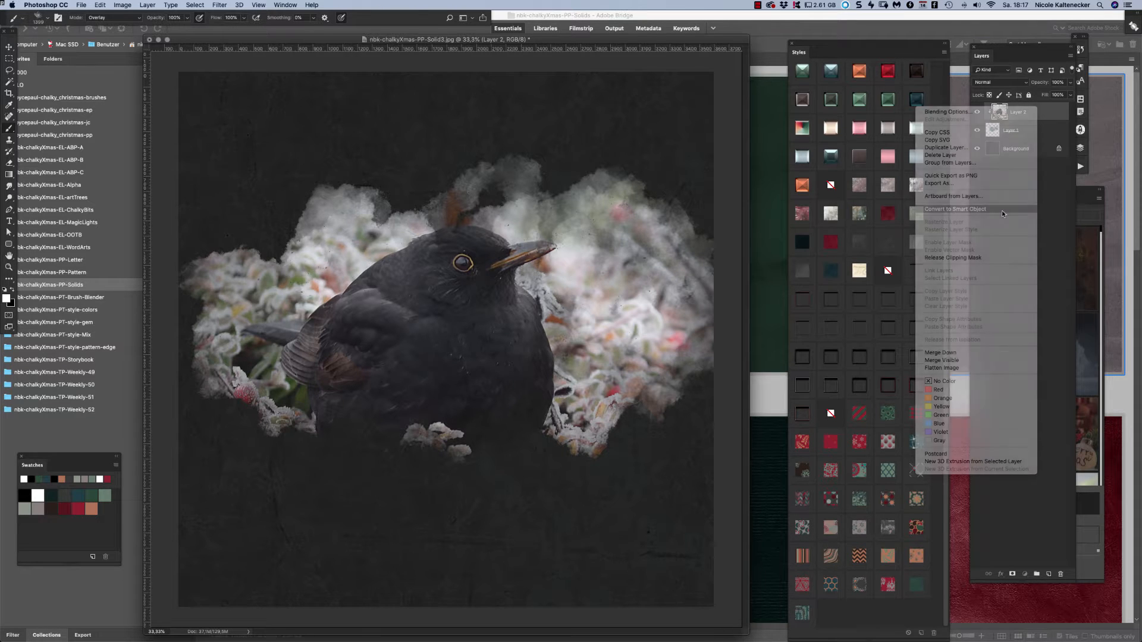
Scale the blackbird photo down to about 73.55% and move it slightly down so the whole bird fits the painted shape.
{"action": "key", "text": "super+minus"}
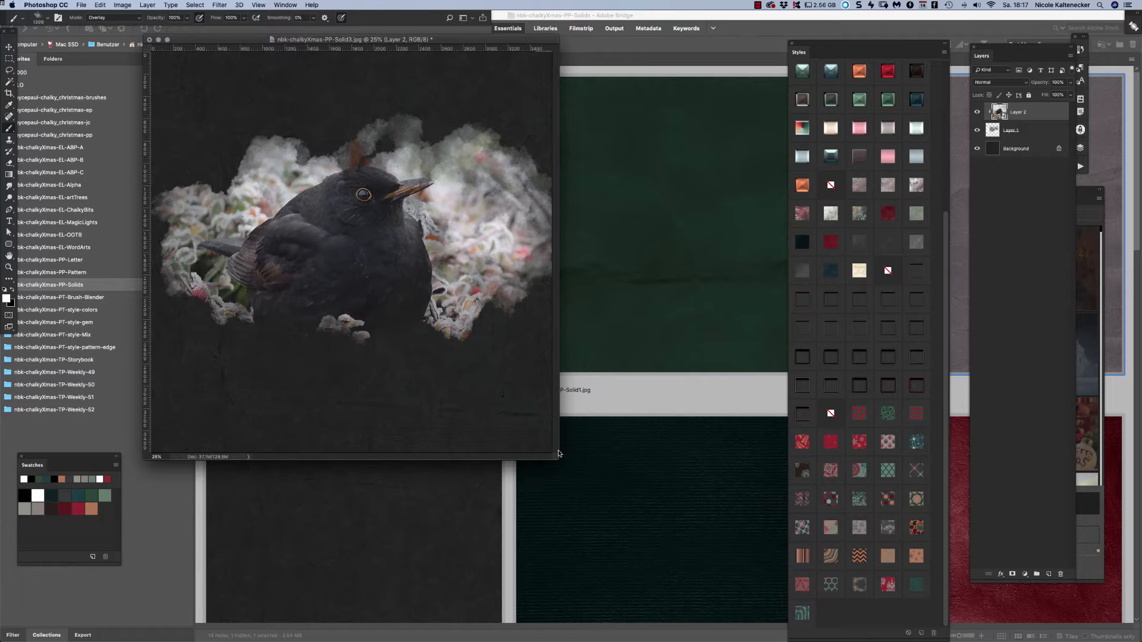
{"action": "left_click_drag", "start_coordinate": [558, 453], "coordinate": [779, 640]}
{"action": "key", "text": "super+t"}
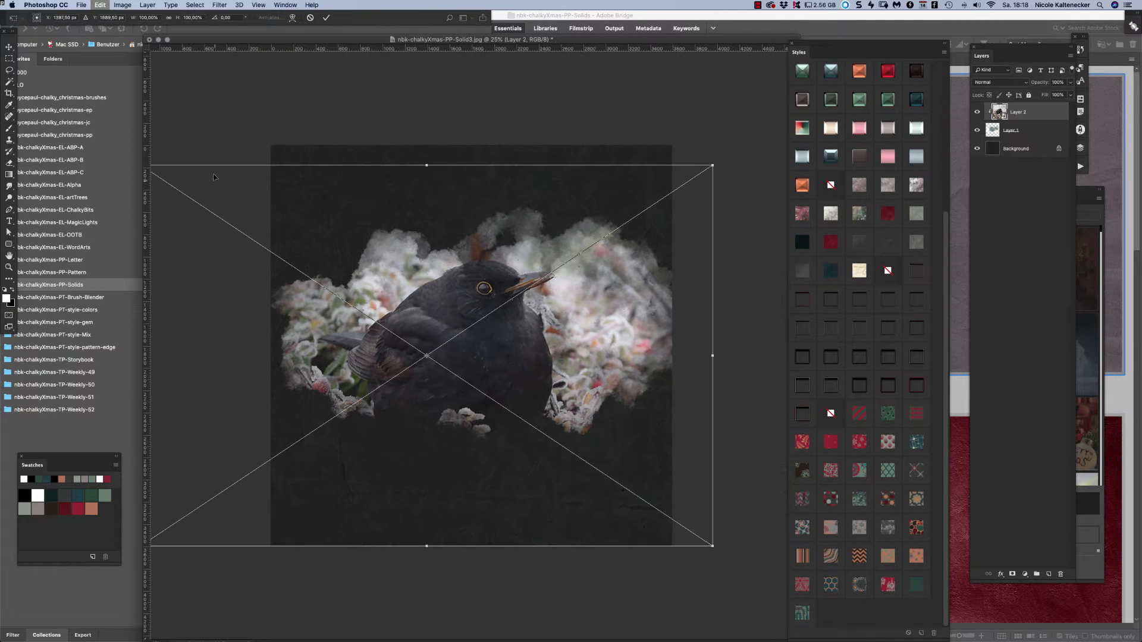
{"action": "left_click_drag", "start_coordinate": [714, 165], "coordinate": [688, 178]}
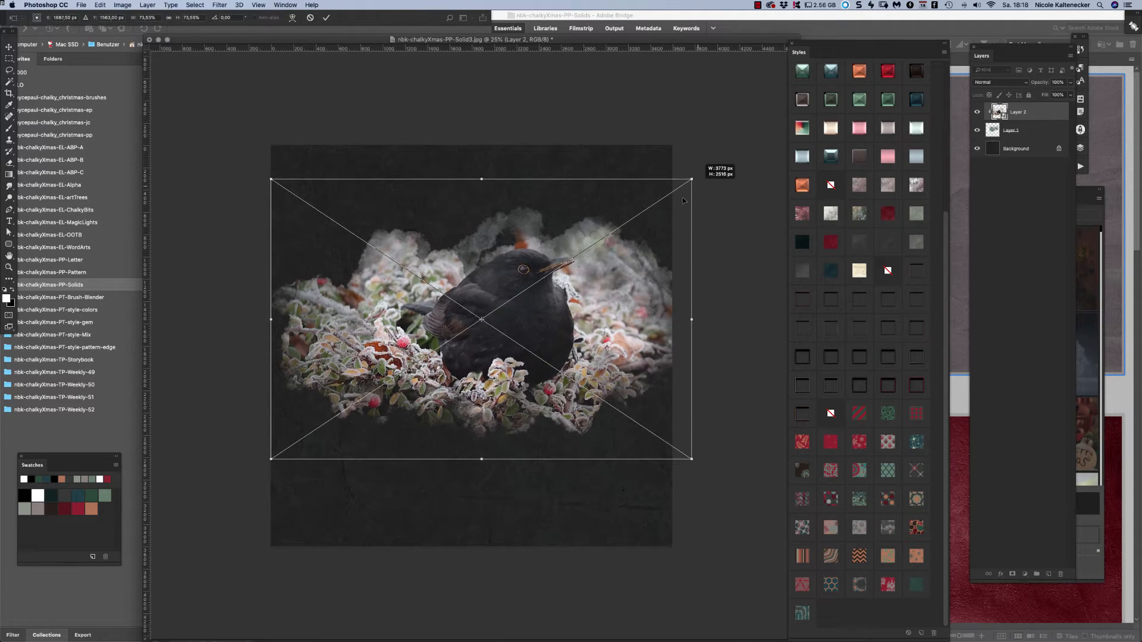
{"action": "left_click_drag", "start_coordinate": [616, 308], "coordinate": [615, 331]}
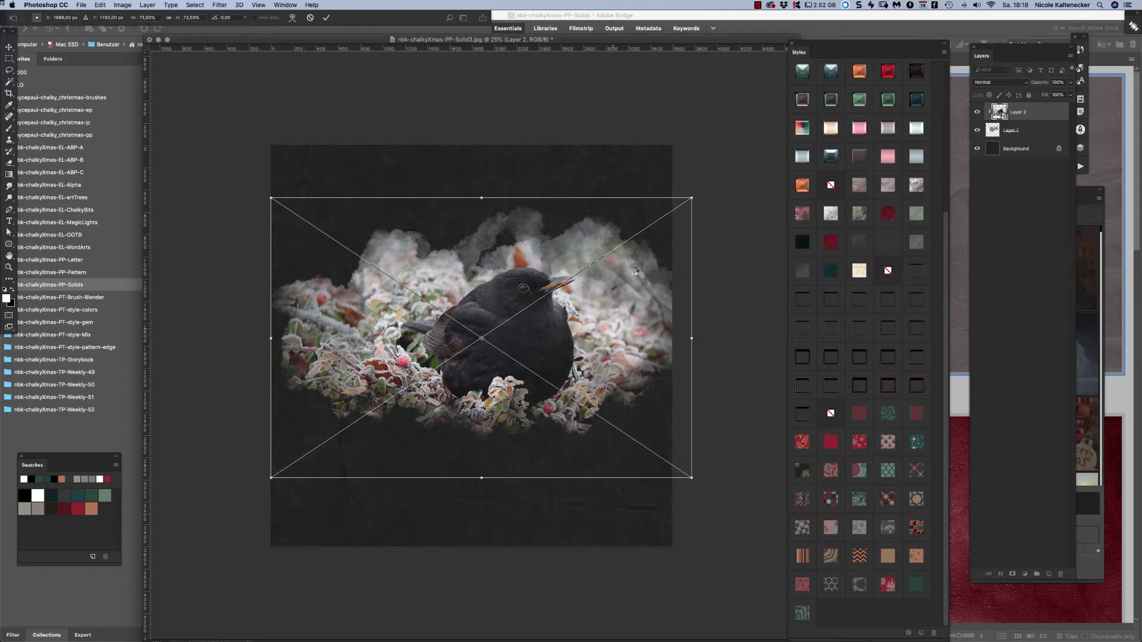
{"action": "key", "text": "Return"}
Paint a blue patch below the bird's left side on a new top layer with the nbk-chalkyXmas-blender2 brush preset.
{"action": "key", "text": "b"}
{"action": "key", "text": "super+plus"}
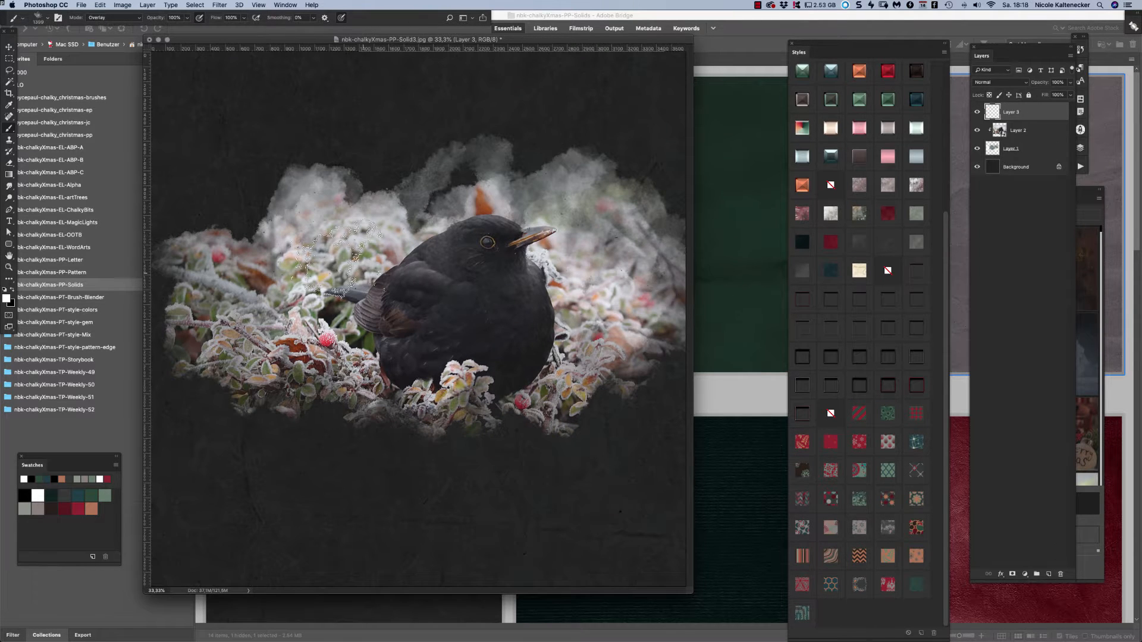
{"action": "right_click", "coordinate": [388, 260]}
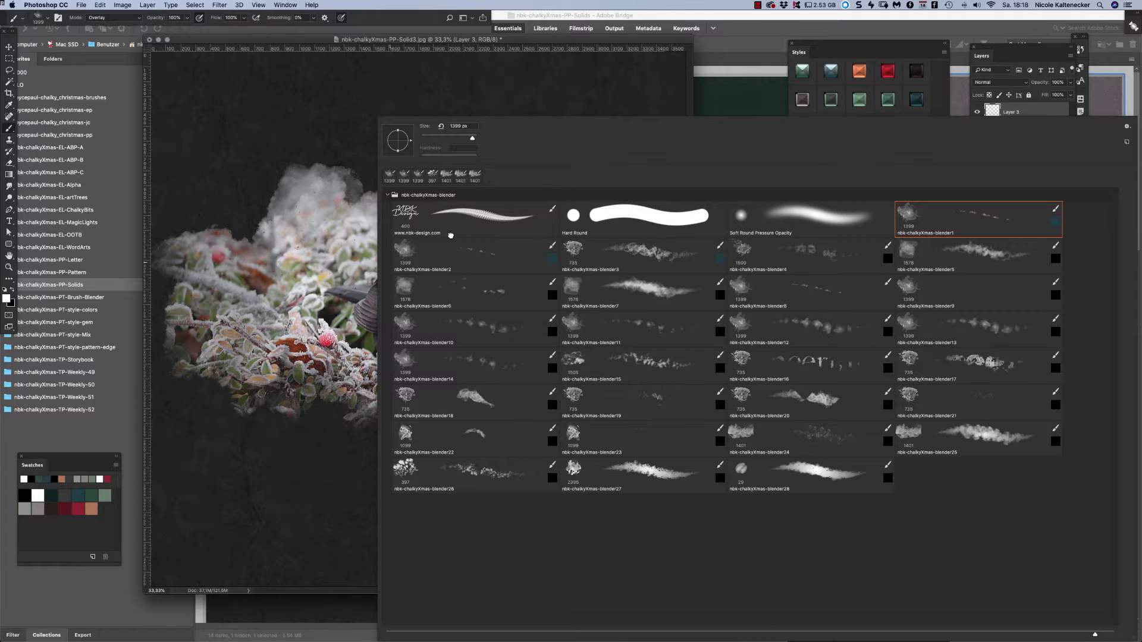
{"action": "left_click_drag", "start_coordinate": [450, 236], "coordinate": [466, 252]}
{"action": "double_click", "coordinate": [469, 252]}
{"action": "mouse_move", "coordinate": [274, 446]}
{"action": "left_mouse_down"}
{"action": "mouse_move", "coordinate": [242, 489]}
{"action": "mouse_move", "coordinate": [339, 512]}
{"action": "mouse_move", "coordinate": [331, 458]}
{"action": "mouse_move", "coordinate": [217, 408]}
{"action": "mouse_move", "coordinate": [274, 372]}
{"action": "mouse_move", "coordinate": [351, 419]}
{"action": "left_mouse_up"}
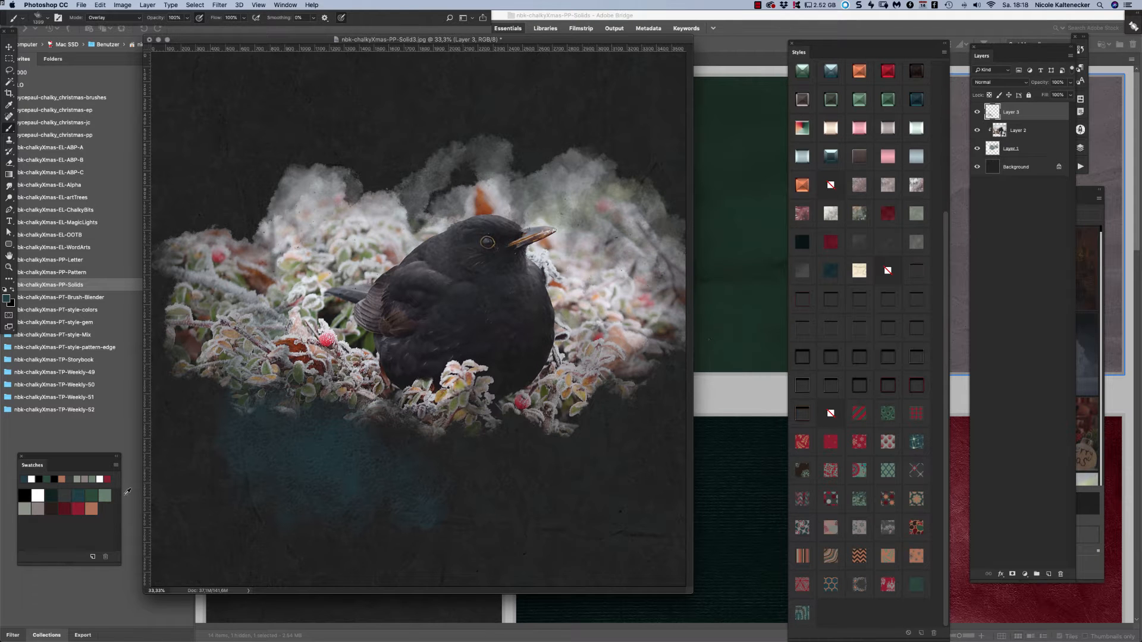
Paint white textured strokes over the blue patch and along the photo's lower edge to its right end.
{"action": "left_click", "coordinate": [40, 494]}
{"action": "mouse_move", "coordinate": [356, 446]}
{"action": "left_mouse_down"}
{"action": "mouse_move", "coordinate": [368, 464]}
{"action": "mouse_move", "coordinate": [238, 461]}
{"action": "mouse_move", "coordinate": [357, 505]}
{"action": "mouse_move", "coordinate": [369, 470]}
{"action": "mouse_move", "coordinate": [297, 422]}
{"action": "mouse_move", "coordinate": [262, 380]}
{"action": "left_mouse_up"}
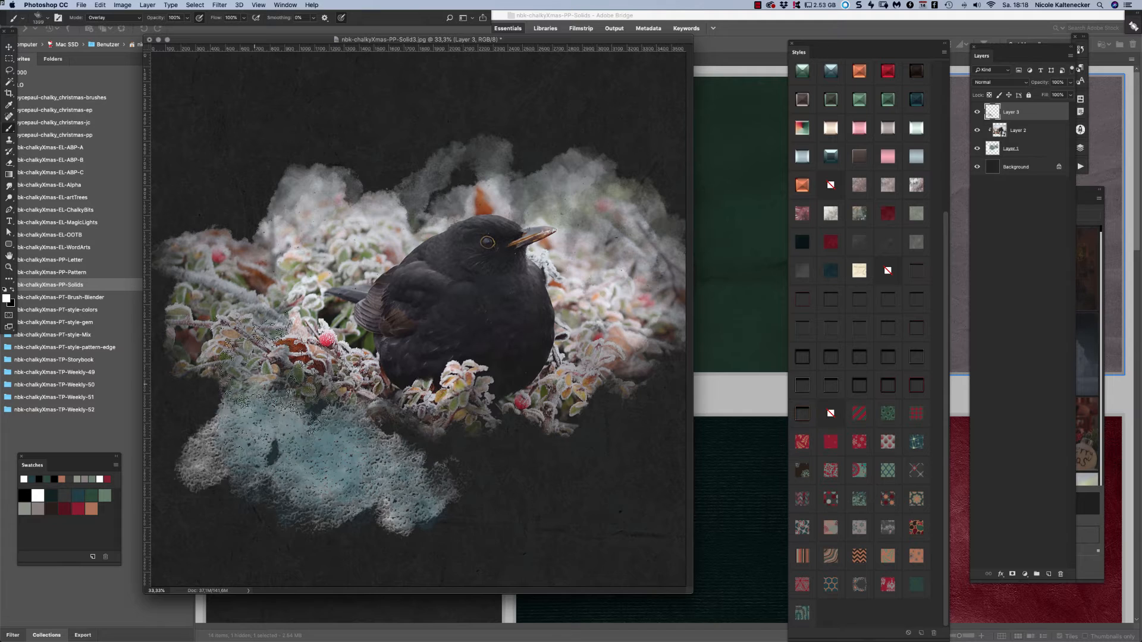
{"action": "mouse_move", "coordinate": [273, 470]}
{"action": "left_mouse_down"}
{"action": "mouse_move", "coordinate": [328, 455]}
{"action": "mouse_move", "coordinate": [384, 494]}
{"action": "mouse_move", "coordinate": [439, 465]}
{"action": "mouse_move", "coordinate": [433, 507]}
{"action": "mouse_move", "coordinate": [498, 442]}
{"action": "mouse_move", "coordinate": [558, 429]}
{"action": "mouse_move", "coordinate": [576, 474]}
{"action": "mouse_move", "coordinate": [624, 402]}
{"action": "mouse_move", "coordinate": [617, 449]}
{"action": "mouse_move", "coordinate": [590, 429]}
{"action": "mouse_move", "coordinate": [623, 416]}
{"action": "mouse_move", "coordinate": [623, 396]}
{"action": "mouse_move", "coordinate": [620, 455]}
{"action": "mouse_move", "coordinate": [639, 366]}
{"action": "mouse_move", "coordinate": [669, 377]}
{"action": "mouse_move", "coordinate": [676, 396]}
{"action": "mouse_move", "coordinate": [554, 475]}
{"action": "mouse_move", "coordinate": [511, 498]}
{"action": "mouse_move", "coordinate": [440, 499]}
{"action": "left_mouse_up"}
{"action": "left_click", "coordinate": [696, 217]}
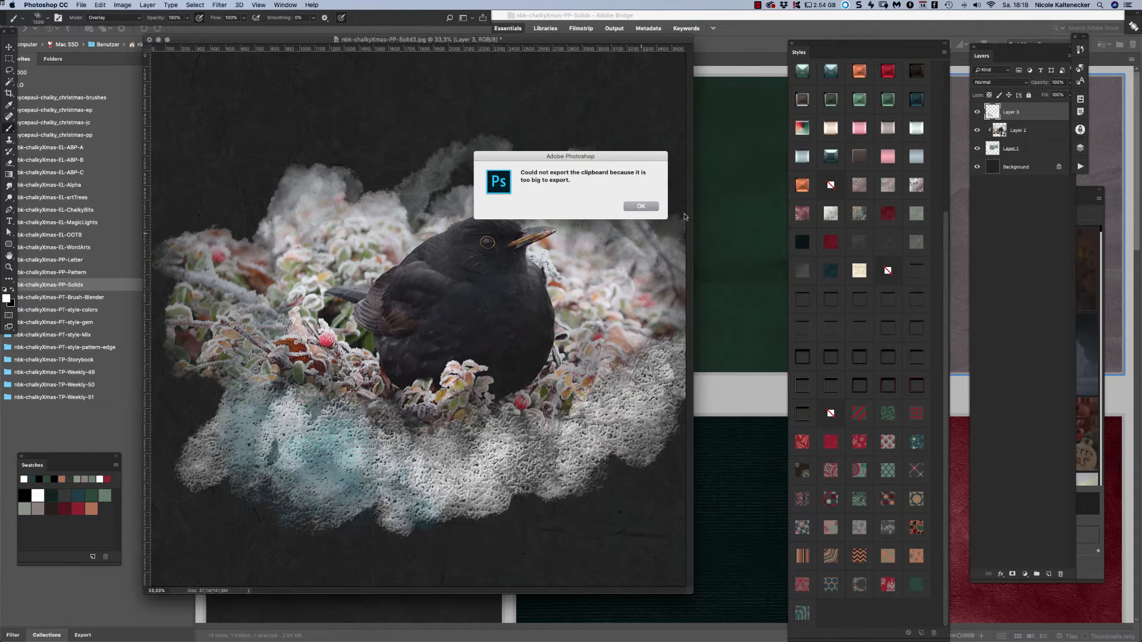
{"action": "left_click", "coordinate": [647, 207]}
Paint white textured strokes above the bird and over the lower white band with the nbk-chalkyXmas-blender3 brush preset.
{"action": "right_click", "coordinate": [751, 379]}
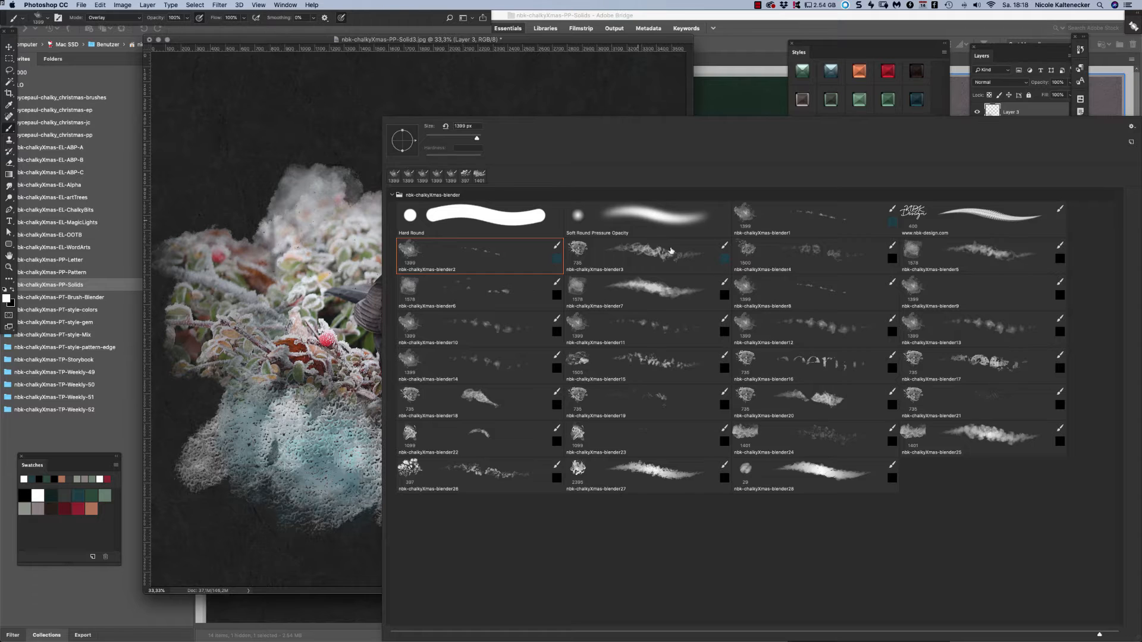
{"action": "double_click", "coordinate": [661, 248]}
{"action": "left_click_drag", "start_coordinate": [635, 190], "coordinate": [668, 208]}
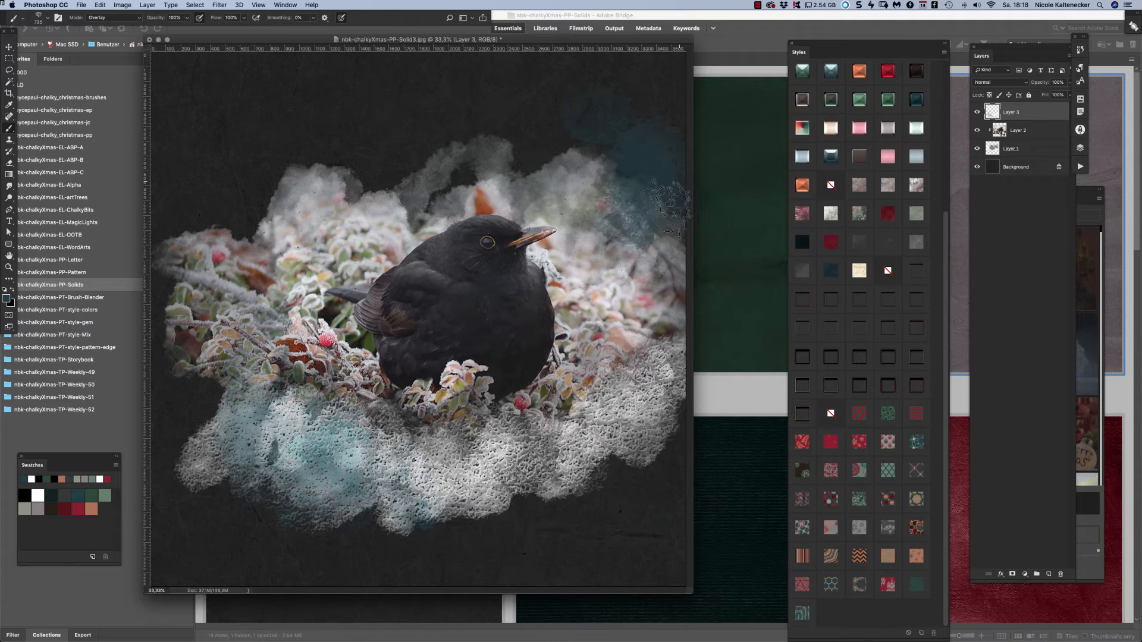
{"action": "key", "text": "super+z"}
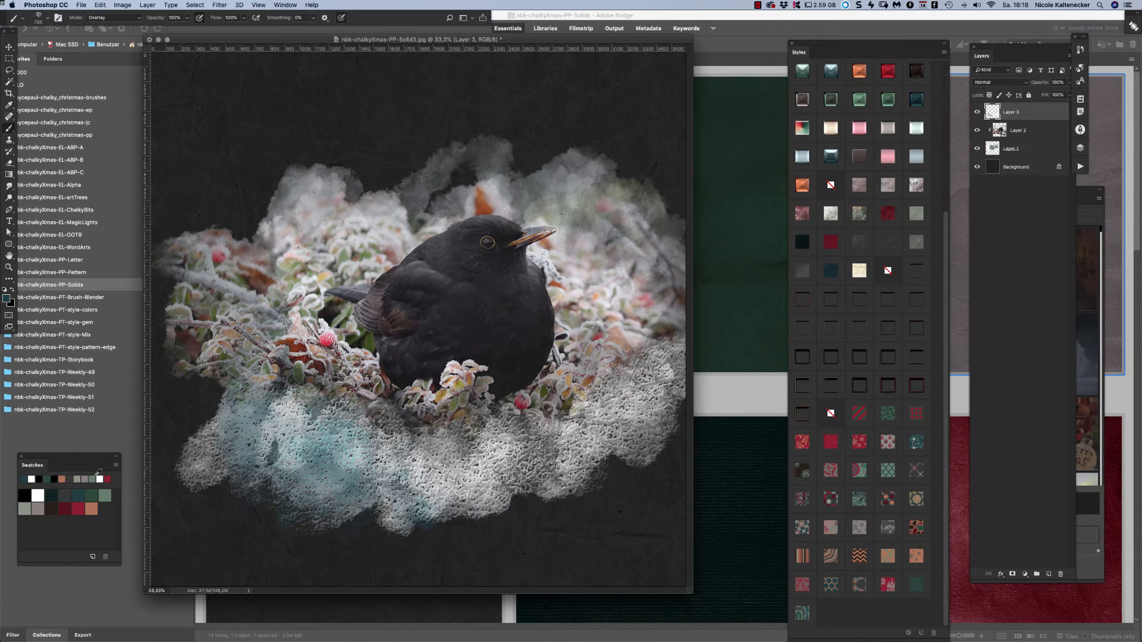
{"action": "mouse_move", "coordinate": [305, 178]}
{"action": "left_mouse_down"}
{"action": "mouse_move", "coordinate": [330, 142]}
{"action": "mouse_move", "coordinate": [357, 172]}
{"action": "mouse_move", "coordinate": [422, 160]}
{"action": "mouse_move", "coordinate": [464, 119]}
{"action": "mouse_move", "coordinate": [502, 128]}
{"action": "mouse_move", "coordinate": [461, 158]}
{"action": "mouse_move", "coordinate": [333, 157]}
{"action": "mouse_move", "coordinate": [255, 179]}
{"action": "mouse_move", "coordinate": [283, 187]}
{"action": "mouse_move", "coordinate": [238, 227]}
{"action": "mouse_move", "coordinate": [261, 197]}
{"action": "left_mouse_up"}
{"action": "mouse_move", "coordinate": [541, 458]}
{"action": "left_mouse_down"}
{"action": "mouse_move", "coordinate": [632, 444]}
{"action": "mouse_move", "coordinate": [672, 408]}
{"action": "mouse_move", "coordinate": [651, 448]}
{"action": "mouse_move", "coordinate": [484, 509]}
{"action": "mouse_move", "coordinate": [452, 494]}
{"action": "mouse_move", "coordinate": [332, 495]}
{"action": "mouse_move", "coordinate": [266, 514]}
{"action": "mouse_move", "coordinate": [195, 429]}
{"action": "mouse_move", "coordinate": [208, 401]}
{"action": "mouse_move", "coordinate": [247, 502]}
{"action": "mouse_move", "coordinate": [261, 484]}
{"action": "mouse_move", "coordinate": [241, 458]}
{"action": "mouse_move", "coordinate": [268, 494]}
{"action": "left_mouse_up"}
Paint black textured strokes over the photo's upper right edge and the lower left band with the nbk-chalkyXmas-blender4 brush preset.
{"action": "right_click", "coordinate": [544, 283]}
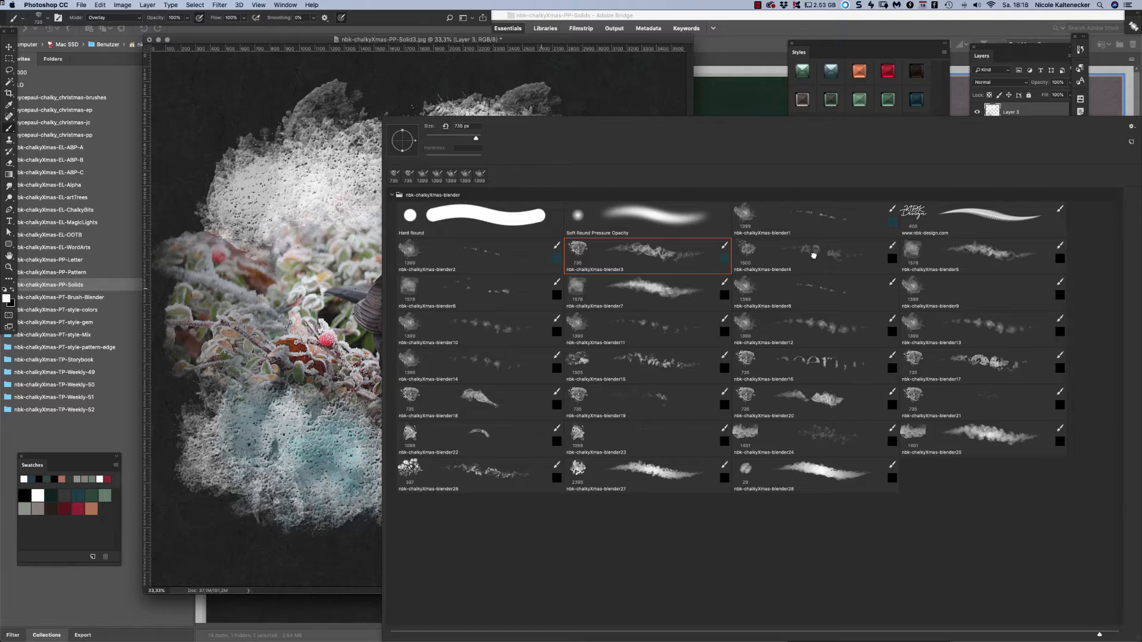
{"action": "double_click", "coordinate": [813, 255]}
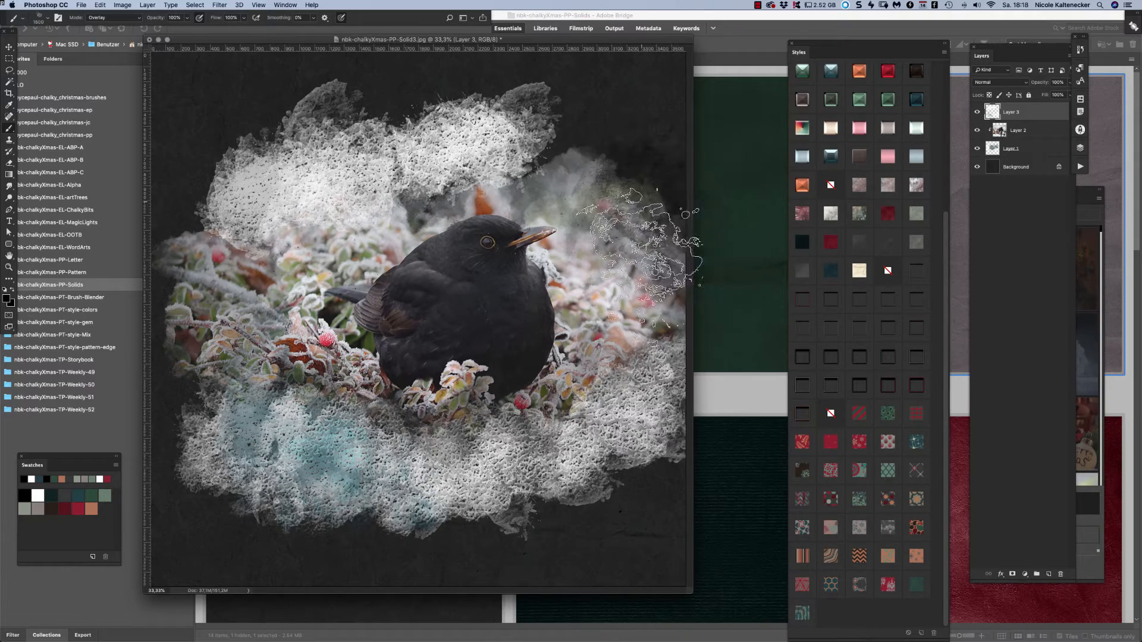
{"action": "mouse_move", "coordinate": [642, 250]}
{"action": "left_mouse_down"}
{"action": "mouse_move", "coordinate": [627, 186]}
{"action": "mouse_move", "coordinate": [577, 160]}
{"action": "mouse_move", "coordinate": [642, 185]}
{"action": "left_mouse_up"}
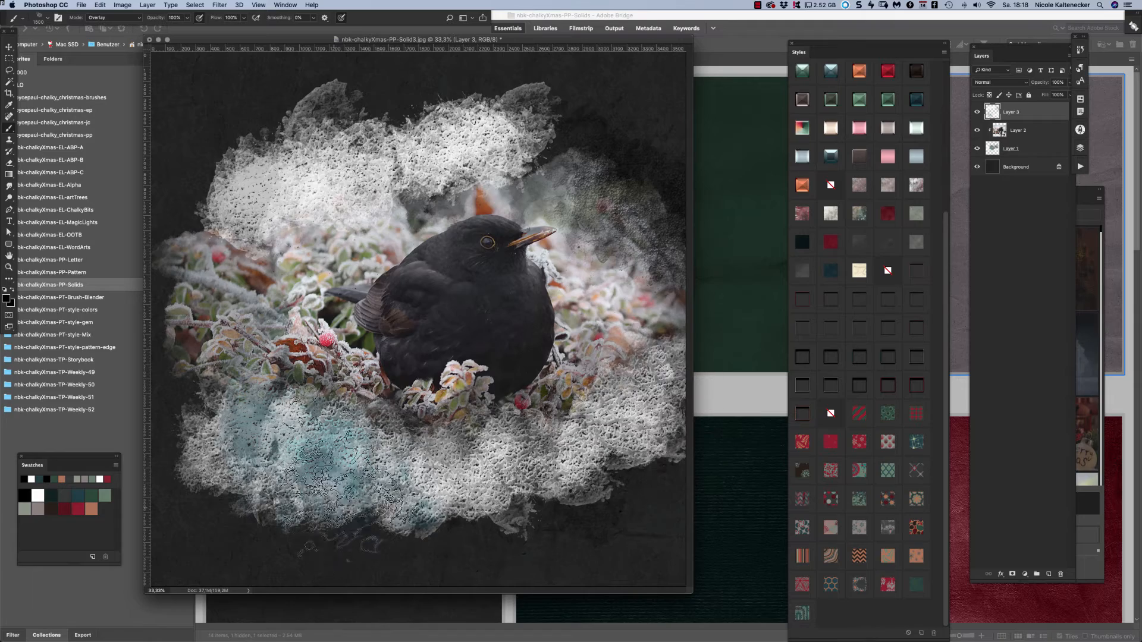
{"action": "mouse_move", "coordinate": [351, 470]}
{"action": "left_mouse_down"}
{"action": "mouse_move", "coordinate": [176, 422]}
{"action": "mouse_move", "coordinate": [179, 458]}
{"action": "left_mouse_up"}
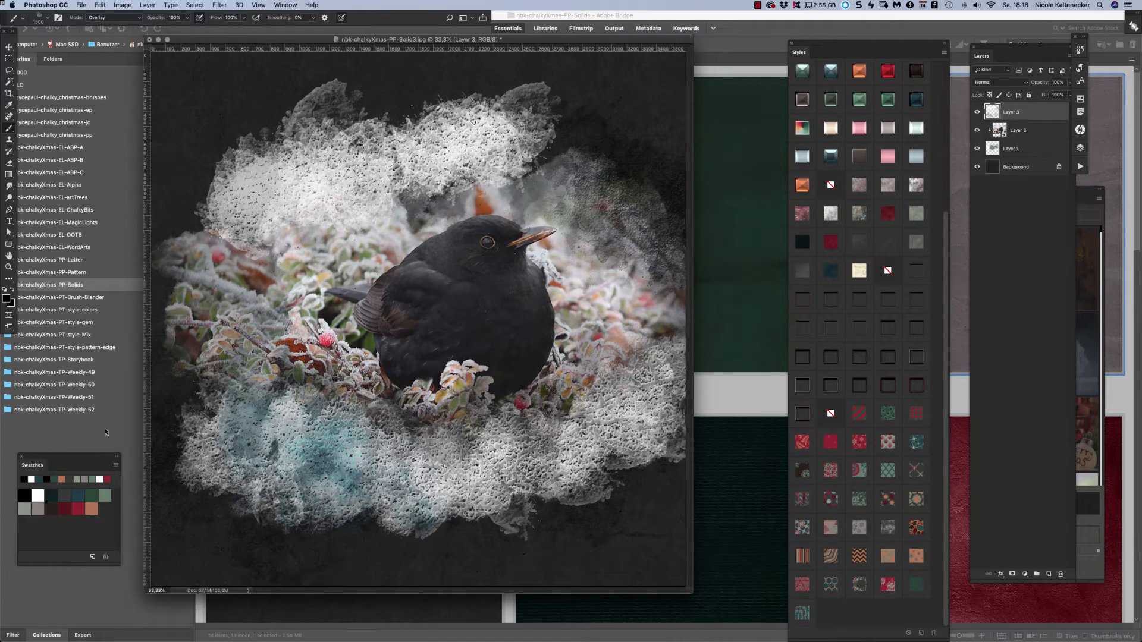
{"action": "mouse_move", "coordinate": [214, 405]}
{"action": "left_mouse_down"}
{"action": "mouse_move", "coordinate": [202, 468]}
{"action": "mouse_move", "coordinate": [336, 447]}
{"action": "mouse_move", "coordinate": [339, 456]}
{"action": "mouse_move", "coordinate": [93, 474]}
{"action": "mouse_move", "coordinate": [208, 441]}
{"action": "mouse_move", "coordinate": [369, 440]}
{"action": "left_mouse_up"}
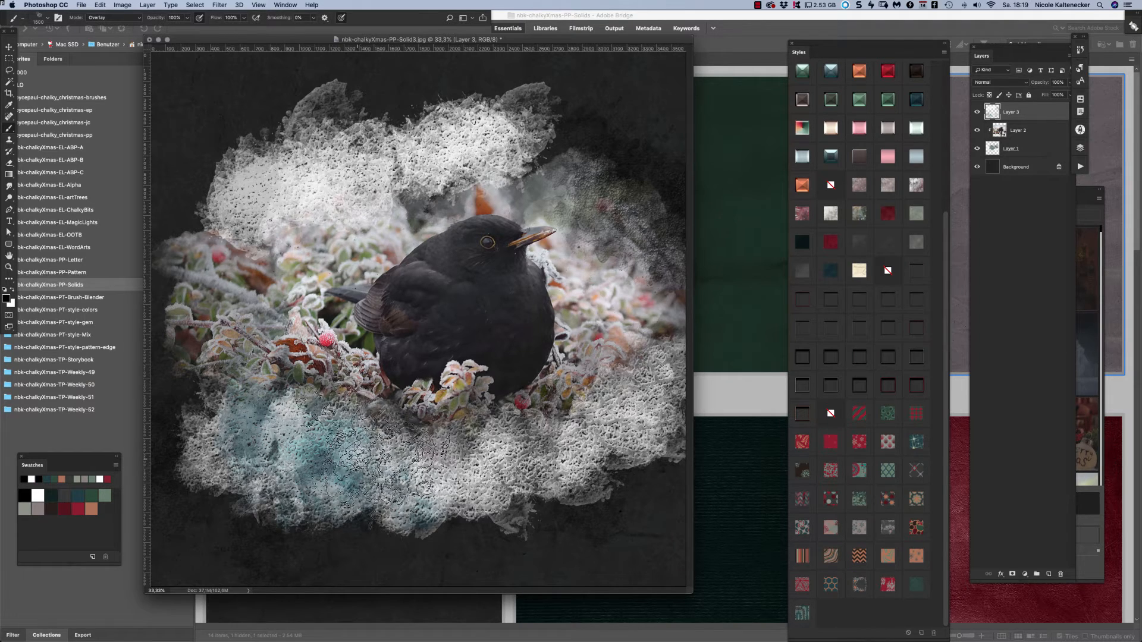
Add white textured strokes below the band's lower right end and around the photo's upper right edge.
{"action": "key", "text": "x"}
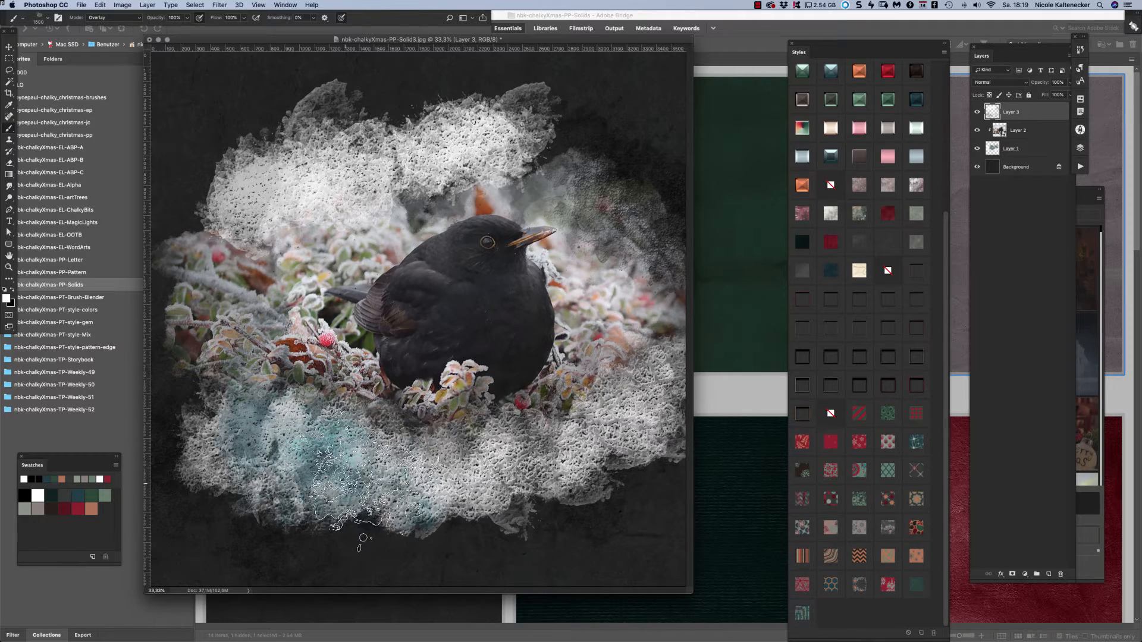
{"action": "left_click_drag", "start_coordinate": [624, 463], "coordinate": [595, 523]}
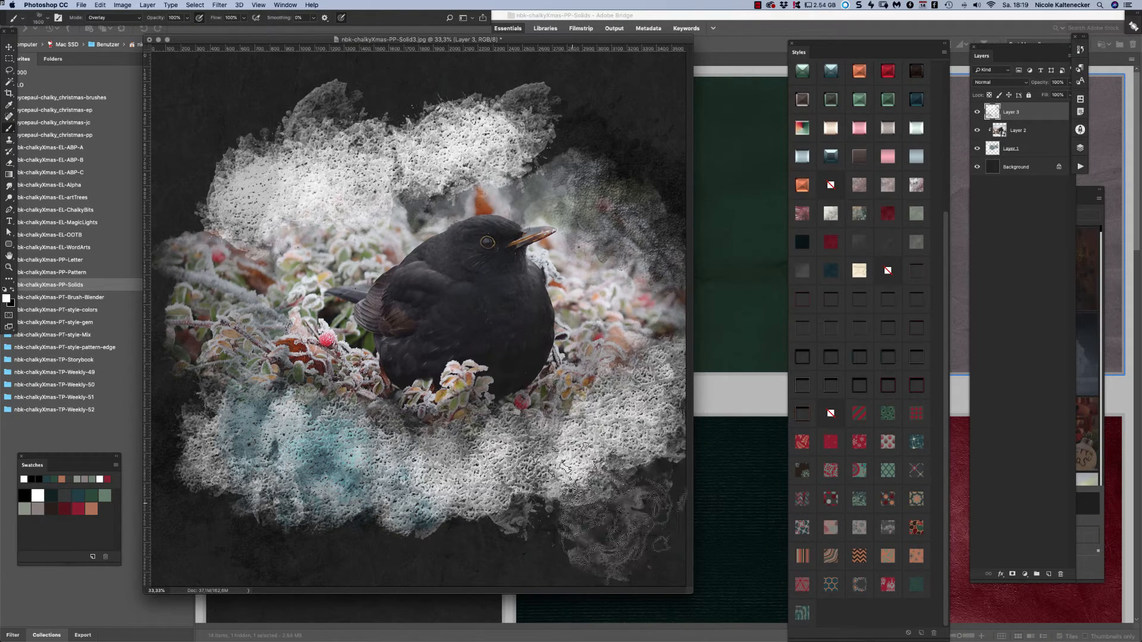
{"action": "left_click_drag", "start_coordinate": [666, 184], "coordinate": [410, 118]}
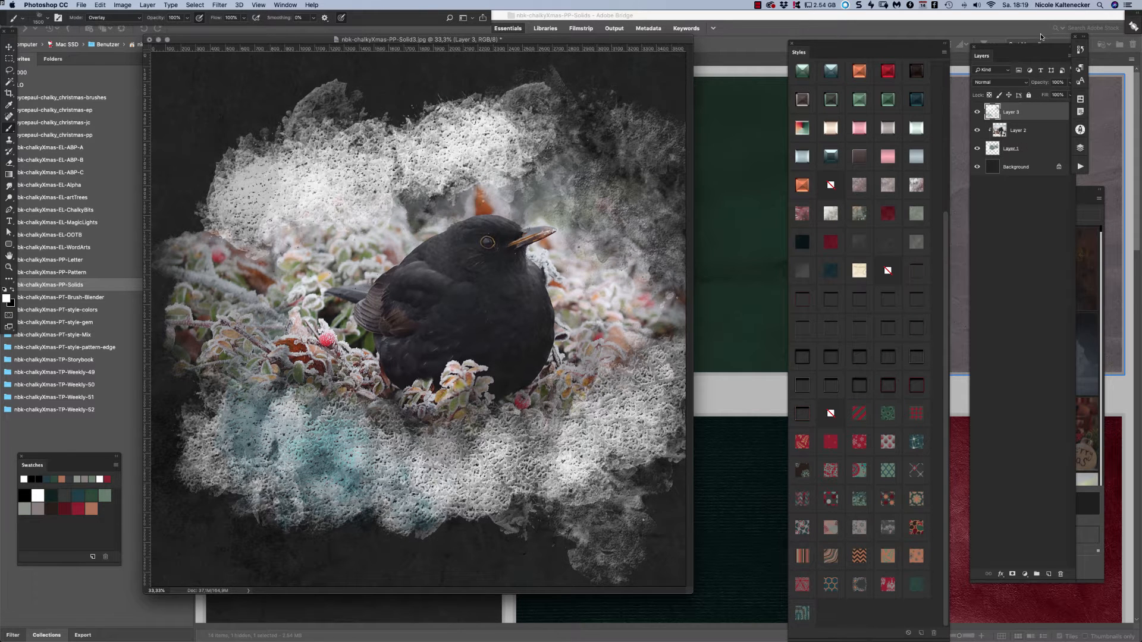
Select the whole canvas and delete the contents of Layer 3 and of Layer 1, the photo's clipping base.
{"action": "key", "text": "super+a"}
{"action": "key", "text": "BackSpace"}
{"action": "left_click", "coordinate": [1008, 149]}
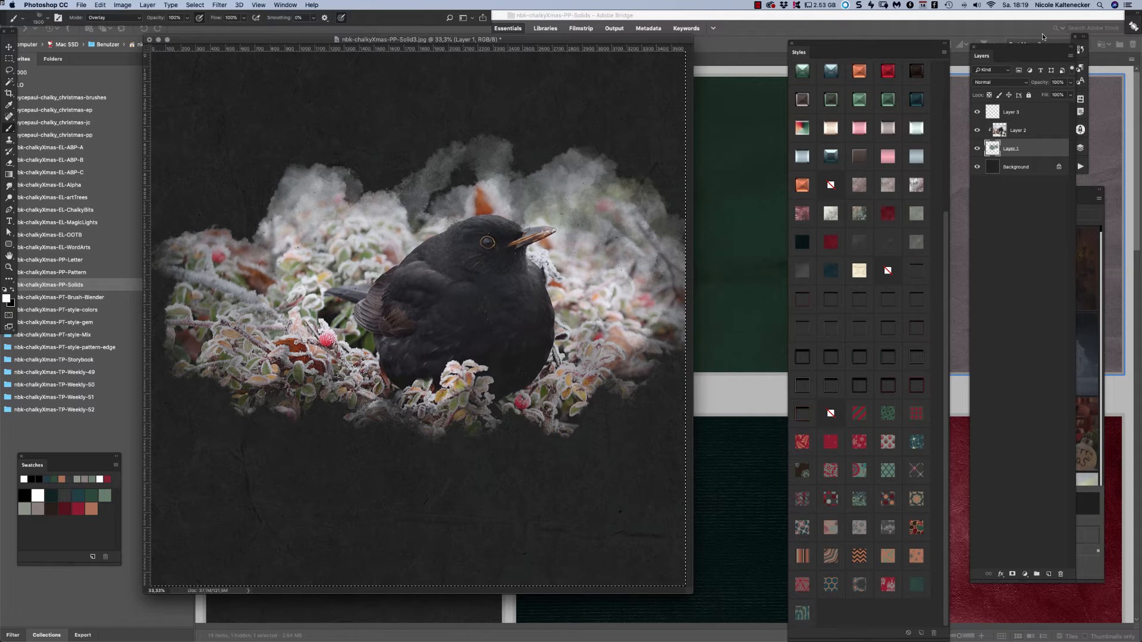
{"action": "key", "text": "BackSpace"}
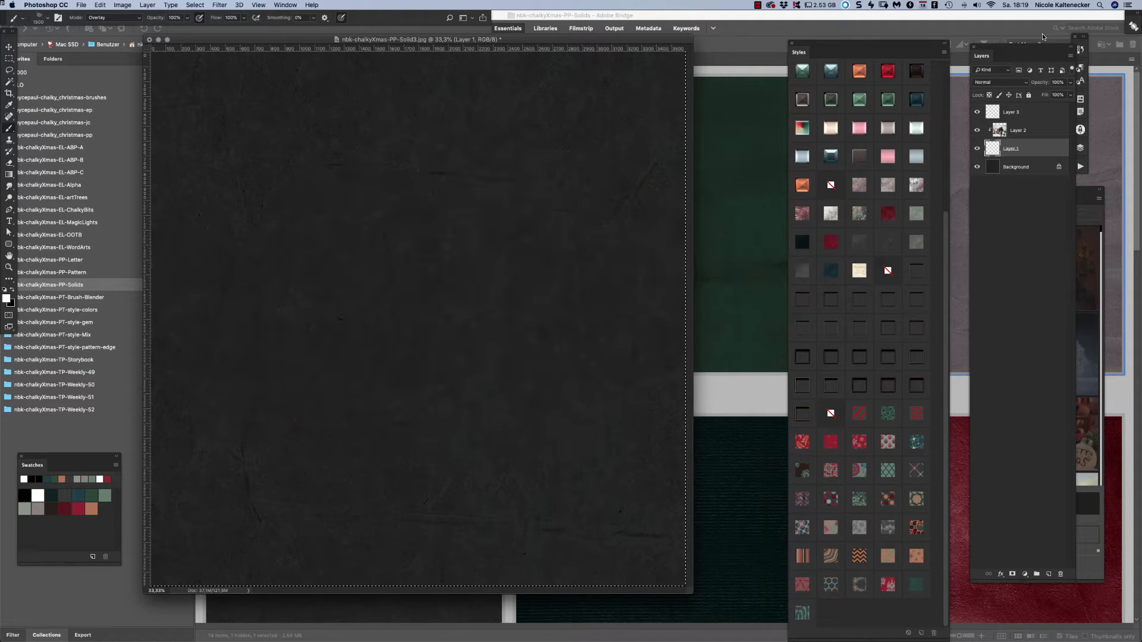
Paint textured strokes across Layer 1 with the nbk-chalkyXmas-blender4 brush preset to reveal the blackbird and the surrounding frosted plants.
{"action": "mouse_move", "coordinate": [485, 268]}
{"action": "left_mouse_down"}
{"action": "mouse_move", "coordinate": [379, 331]}
{"action": "mouse_move", "coordinate": [344, 255]}
{"action": "mouse_move", "coordinate": [411, 285]}
{"action": "mouse_move", "coordinate": [243, 244]}
{"action": "mouse_move", "coordinate": [253, 290]}
{"action": "mouse_move", "coordinate": [181, 322]}
{"action": "mouse_move", "coordinate": [294, 389]}
{"action": "mouse_move", "coordinate": [380, 367]}
{"action": "mouse_move", "coordinate": [255, 389]}
{"action": "mouse_move", "coordinate": [419, 344]}
{"action": "mouse_move", "coordinate": [415, 379]}
{"action": "mouse_move", "coordinate": [549, 184]}
{"action": "mouse_move", "coordinate": [507, 195]}
{"action": "mouse_move", "coordinate": [521, 296]}
{"action": "mouse_move", "coordinate": [461, 318]}
{"action": "mouse_move", "coordinate": [507, 261]}
{"action": "mouse_move", "coordinate": [563, 304]}
{"action": "mouse_move", "coordinate": [631, 289]}
{"action": "mouse_move", "coordinate": [670, 255]}
{"action": "mouse_move", "coordinate": [634, 332]}
{"action": "mouse_move", "coordinate": [521, 400]}
{"action": "mouse_move", "coordinate": [538, 348]}
{"action": "left_mouse_up"}
{"action": "mouse_move", "coordinate": [304, 272]}
{"action": "left_mouse_down"}
{"action": "mouse_move", "coordinate": [404, 256]}
{"action": "mouse_move", "coordinate": [422, 244]}
{"action": "mouse_move", "coordinate": [413, 229]}
{"action": "left_mouse_up"}
{"action": "mouse_move", "coordinate": [354, 344]}
{"action": "left_mouse_down"}
{"action": "mouse_move", "coordinate": [376, 339]}
{"action": "mouse_move", "coordinate": [325, 365]}
{"action": "mouse_move", "coordinate": [332, 392]}
{"action": "left_mouse_up"}
{"action": "mouse_move", "coordinate": [393, 356]}
{"action": "left_mouse_down"}
{"action": "mouse_move", "coordinate": [321, 362]}
{"action": "mouse_move", "coordinate": [244, 321]}
{"action": "left_mouse_up"}
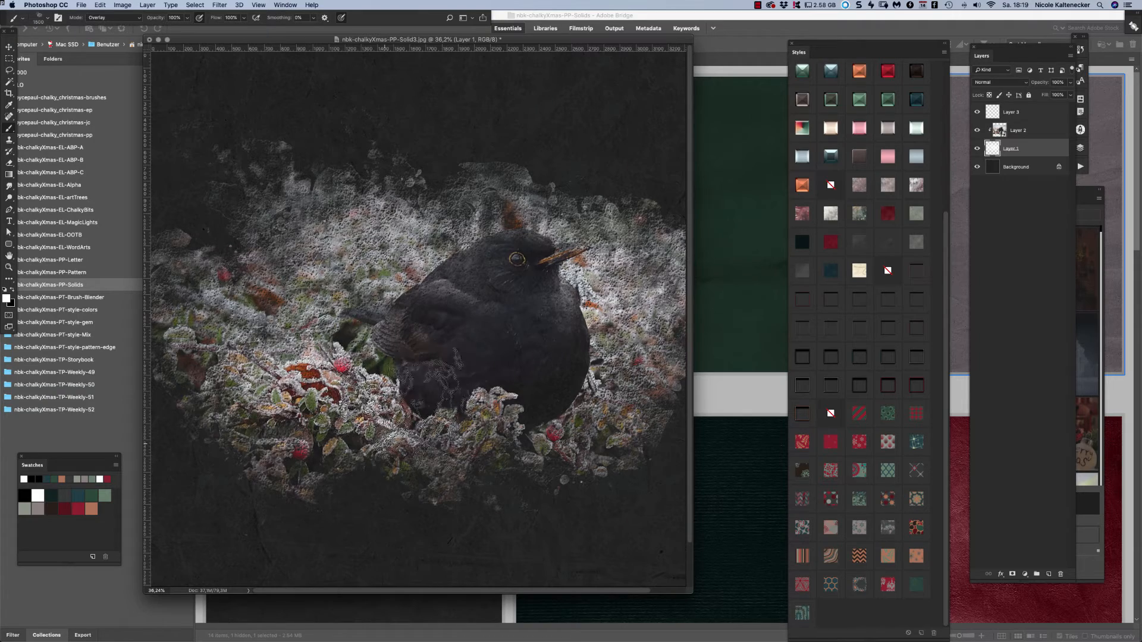
{"action": "mouse_move", "coordinate": [470, 374]}
{"action": "left_mouse_down"}
{"action": "mouse_move", "coordinate": [570, 417]}
{"action": "mouse_move", "coordinate": [618, 404]}
{"action": "mouse_move", "coordinate": [600, 333]}
{"action": "left_mouse_up"}
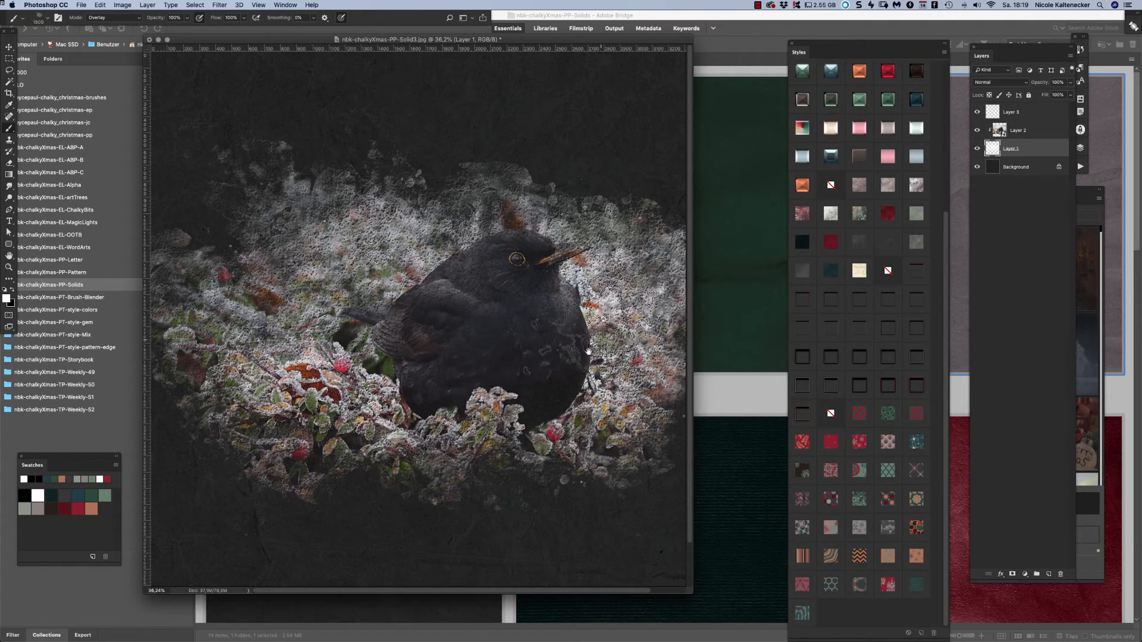
Enlarge and reposition the document window to show the whole canvas, and touch up the textured reveal over the bird's lower body and tail.
{"action": "scroll", "coordinate": [550, 375], "scroll_direction": "down", "scroll_amount": 2}
{"action": "scroll", "coordinate": [550, 376], "scroll_direction": "right", "scroll_amount": 2}
{"action": "key", "text": "super+r"}
{"action": "left_click_drag", "start_coordinate": [690, 591], "coordinate": [787, 640]}
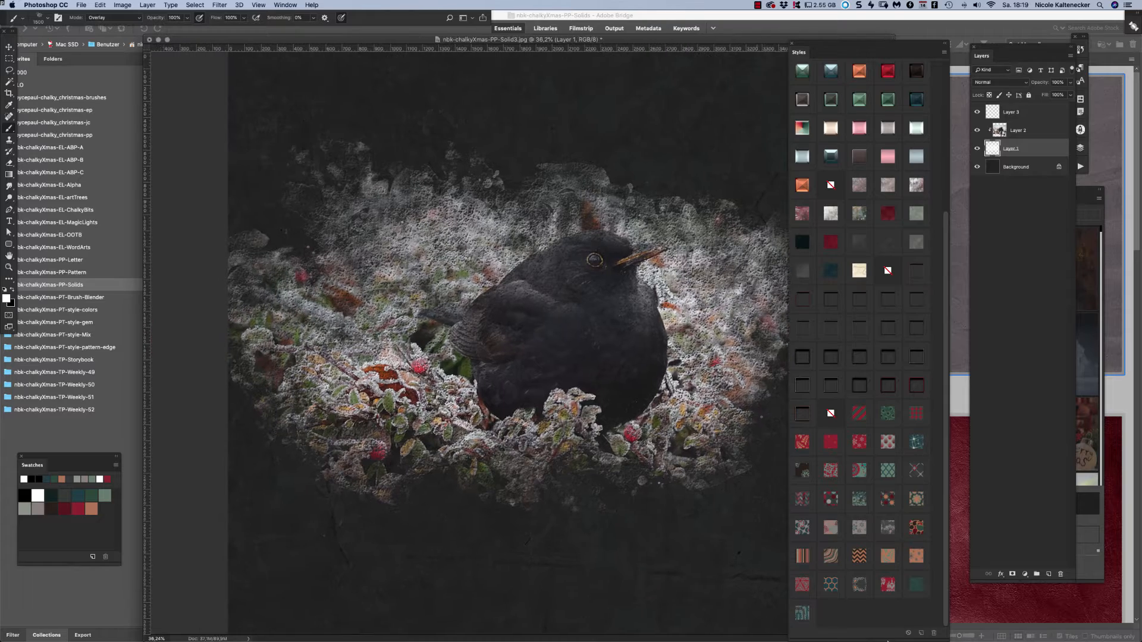
{"action": "left_click", "coordinate": [593, 404]}
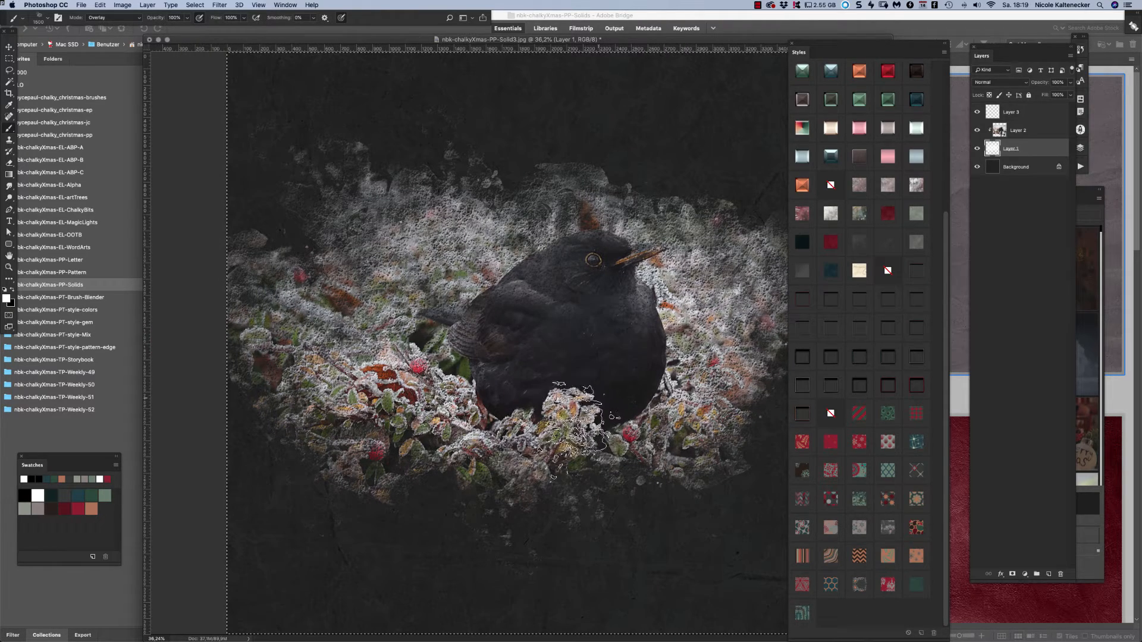
{"action": "left_click", "coordinate": [444, 344]}
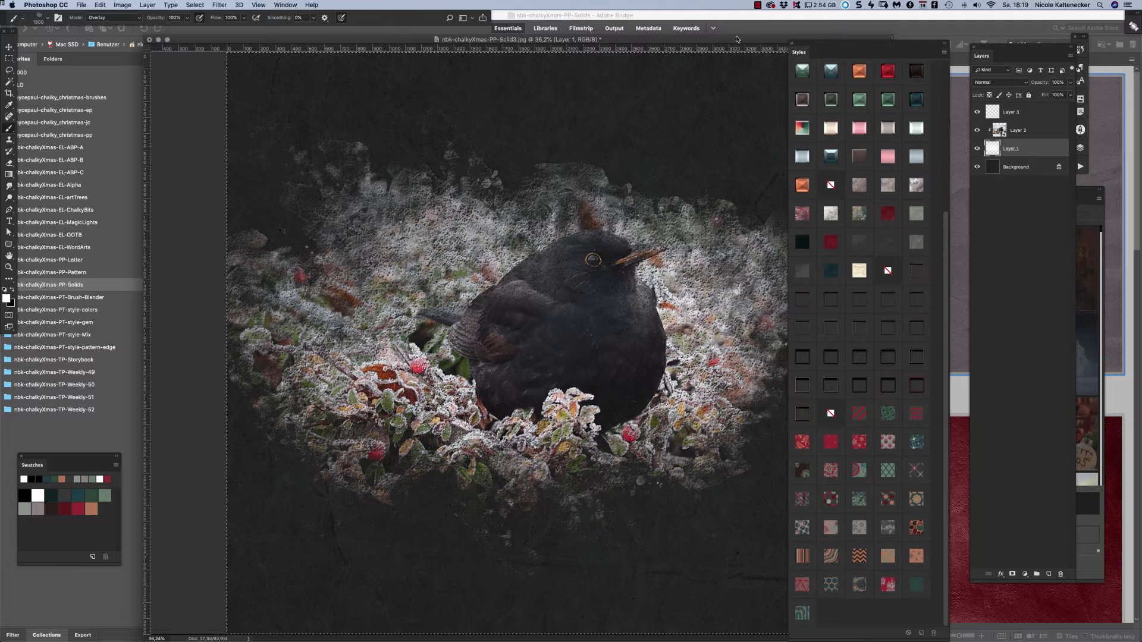
{"action": "mouse_move", "coordinate": [736, 40]}
{"action": "left_mouse_down"}
{"action": "mouse_move", "coordinate": [672, 40]}
{"action": "mouse_move", "coordinate": [692, 41]}
{"action": "left_mouse_up"}
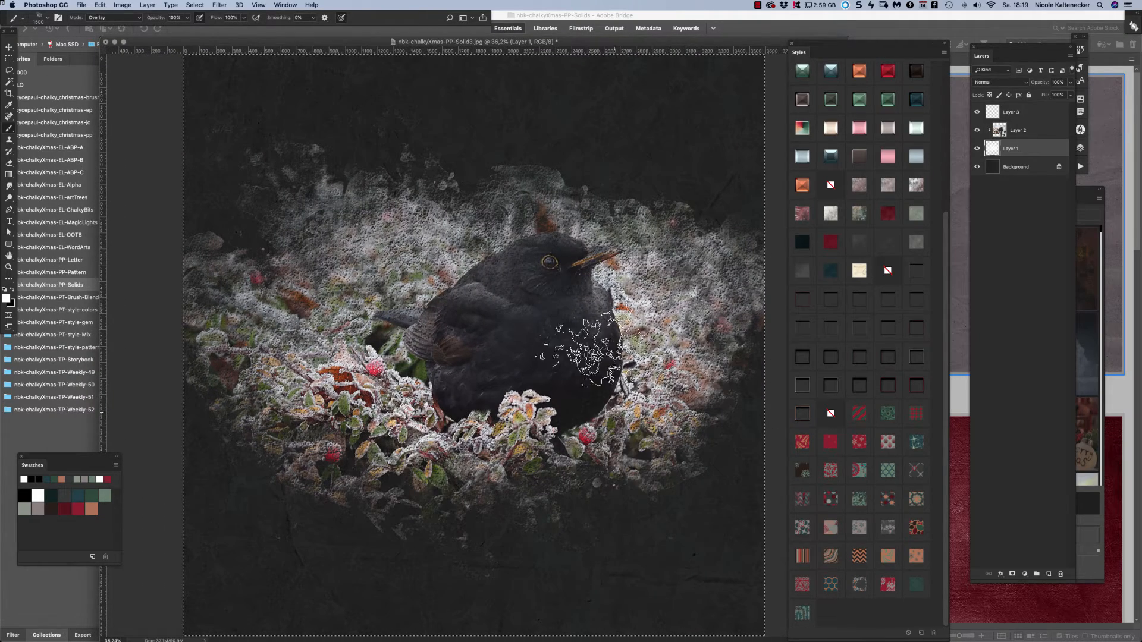
Clear Layer 1 and paint strokes across the photo area with the nbk-chalkyXmas-blender5 brush preset.
{"action": "right_click", "coordinate": [891, 344]}
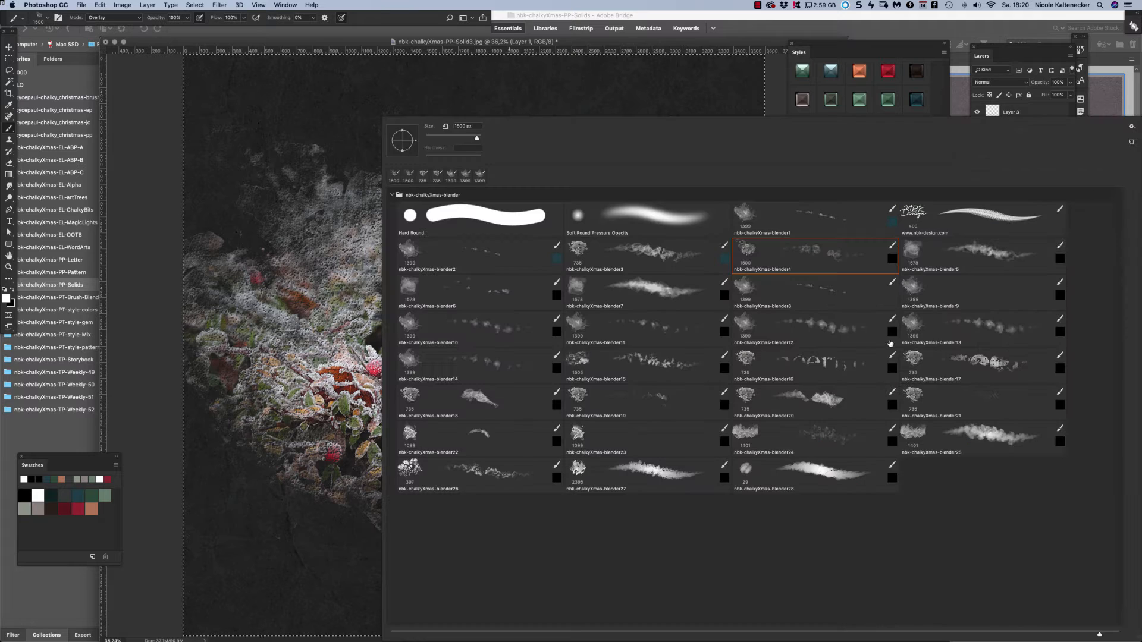
{"action": "double_click", "coordinate": [951, 251]}
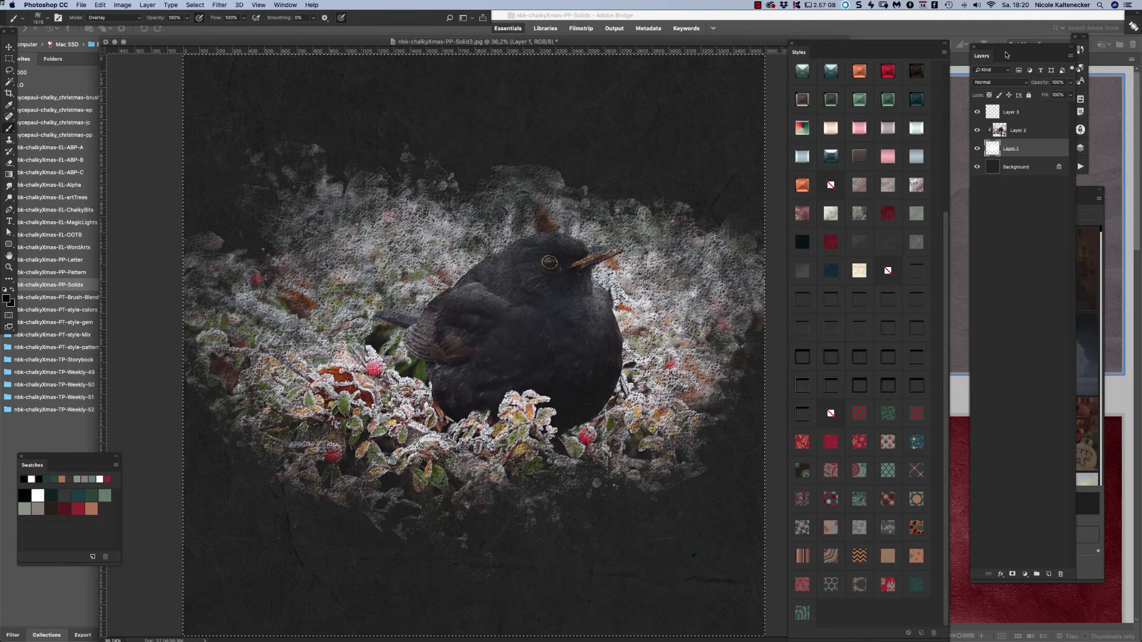
{"action": "key", "text": "Delete"}
{"action": "mouse_move", "coordinate": [452, 351]}
{"action": "left_mouse_down"}
{"action": "mouse_move", "coordinate": [465, 372]}
{"action": "mouse_move", "coordinate": [496, 305]}
{"action": "mouse_move", "coordinate": [380, 288]}
{"action": "mouse_move", "coordinate": [335, 322]}
{"action": "mouse_move", "coordinate": [349, 347]}
{"action": "mouse_move", "coordinate": [525, 330]}
{"action": "mouse_move", "coordinate": [565, 367]}
{"action": "mouse_move", "coordinate": [627, 347]}
{"action": "mouse_move", "coordinate": [582, 363]}
{"action": "mouse_move", "coordinate": [632, 300]}
{"action": "mouse_move", "coordinate": [633, 363]}
{"action": "mouse_move", "coordinate": [604, 287]}
{"action": "mouse_move", "coordinate": [670, 292]}
{"action": "mouse_move", "coordinate": [710, 316]}
{"action": "mouse_move", "coordinate": [519, 314]}
{"action": "mouse_move", "coordinate": [727, 268]}
{"action": "mouse_move", "coordinate": [548, 349]}
{"action": "mouse_move", "coordinate": [699, 280]}
{"action": "mouse_move", "coordinate": [686, 352]}
{"action": "mouse_move", "coordinate": [523, 206]}
{"action": "mouse_move", "coordinate": [227, 265]}
{"action": "mouse_move", "coordinate": [500, 297]}
{"action": "mouse_move", "coordinate": [226, 240]}
{"action": "mouse_move", "coordinate": [294, 394]}
{"action": "mouse_move", "coordinate": [292, 330]}
{"action": "mouse_move", "coordinate": [454, 324]}
{"action": "mouse_move", "coordinate": [387, 406]}
{"action": "mouse_move", "coordinate": [279, 288]}
{"action": "mouse_move", "coordinate": [291, 396]}
{"action": "mouse_move", "coordinate": [542, 414]}
{"action": "mouse_move", "coordinate": [374, 355]}
{"action": "mouse_move", "coordinate": [540, 432]}
{"action": "mouse_move", "coordinate": [718, 319]}
{"action": "mouse_move", "coordinate": [536, 286]}
{"action": "mouse_move", "coordinate": [484, 421]}
{"action": "mouse_move", "coordinate": [718, 284]}
{"action": "mouse_move", "coordinate": [544, 237]}
{"action": "mouse_move", "coordinate": [254, 318]}
{"action": "mouse_move", "coordinate": [387, 276]}
{"action": "mouse_move", "coordinate": [628, 244]}
{"action": "mouse_move", "coordinate": [819, 245]}
{"action": "mouse_move", "coordinate": [596, 263]}
{"action": "mouse_move", "coordinate": [594, 228]}
{"action": "mouse_move", "coordinate": [244, 271]}
{"action": "mouse_move", "coordinate": [229, 349]}
{"action": "mouse_move", "coordinate": [432, 227]}
{"action": "mouse_move", "coordinate": [693, 256]}
{"action": "mouse_move", "coordinate": [503, 260]}
{"action": "mouse_move", "coordinate": [258, 434]}
{"action": "mouse_move", "coordinate": [565, 441]}
{"action": "mouse_move", "coordinate": [652, 214]}
{"action": "mouse_move", "coordinate": [506, 355]}
{"action": "mouse_move", "coordinate": [727, 305]}
{"action": "mouse_move", "coordinate": [702, 247]}
{"action": "mouse_move", "coordinate": [764, 206]}
{"action": "mouse_move", "coordinate": [428, 177]}
{"action": "mouse_move", "coordinate": [660, 346]}
{"action": "mouse_move", "coordinate": [739, 434]}
{"action": "mouse_move", "coordinate": [698, 413]}
{"action": "mouse_move", "coordinate": [241, 417]}
{"action": "mouse_move", "coordinate": [465, 467]}
{"action": "mouse_move", "coordinate": [656, 442]}
{"action": "mouse_move", "coordinate": [776, 325]}
{"action": "mouse_move", "coordinate": [704, 433]}
{"action": "mouse_move", "coordinate": [475, 454]}
{"action": "mouse_move", "coordinate": [234, 421]}
{"action": "mouse_move", "coordinate": [338, 467]}
{"action": "mouse_move", "coordinate": [685, 411]}
{"action": "left_mouse_up"}
Clear Layer 1 and reveal the bird photo with strokes of the nbk-chalkyXmas-blender6 and nbk-chalkyXmas-blender7 brush presets.
{"action": "key", "text": "Delete"}
{"action": "right_click", "coordinate": [394, 364]}
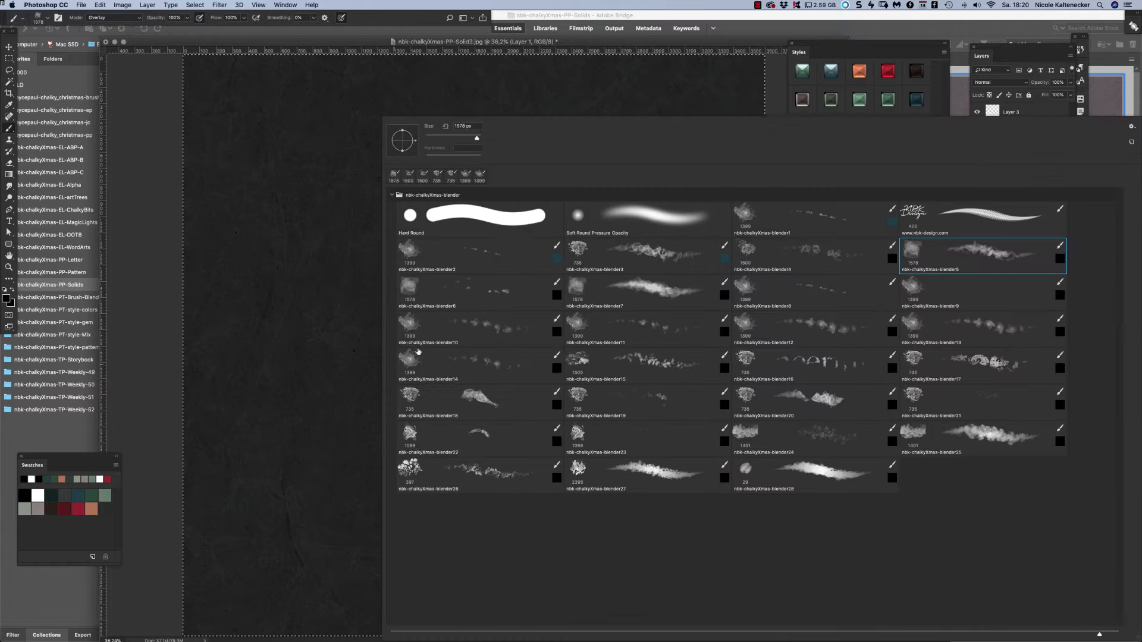
{"action": "double_click", "coordinate": [462, 291]}
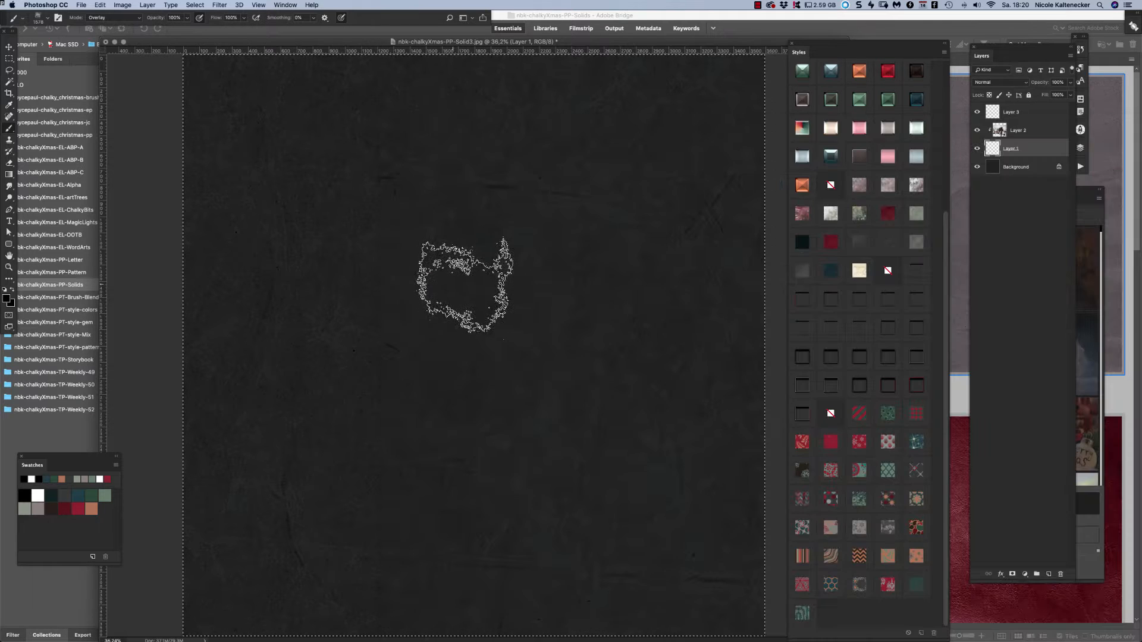
{"action": "mouse_move", "coordinate": [458, 270]}
{"action": "left_mouse_down"}
{"action": "mouse_move", "coordinate": [326, 369]}
{"action": "mouse_move", "coordinate": [405, 408]}
{"action": "mouse_move", "coordinate": [467, 398]}
{"action": "mouse_move", "coordinate": [650, 252]}
{"action": "mouse_move", "coordinate": [244, 346]}
{"action": "mouse_move", "coordinate": [329, 271]}
{"action": "mouse_move", "coordinate": [390, 357]}
{"action": "mouse_move", "coordinate": [565, 463]}
{"action": "mouse_move", "coordinate": [726, 395]}
{"action": "mouse_move", "coordinate": [641, 300]}
{"action": "mouse_move", "coordinate": [684, 242]}
{"action": "mouse_move", "coordinate": [591, 319]}
{"action": "mouse_move", "coordinate": [579, 452]}
{"action": "mouse_move", "coordinate": [687, 330]}
{"action": "left_mouse_up"}
{"action": "right_click", "coordinate": [687, 331]}
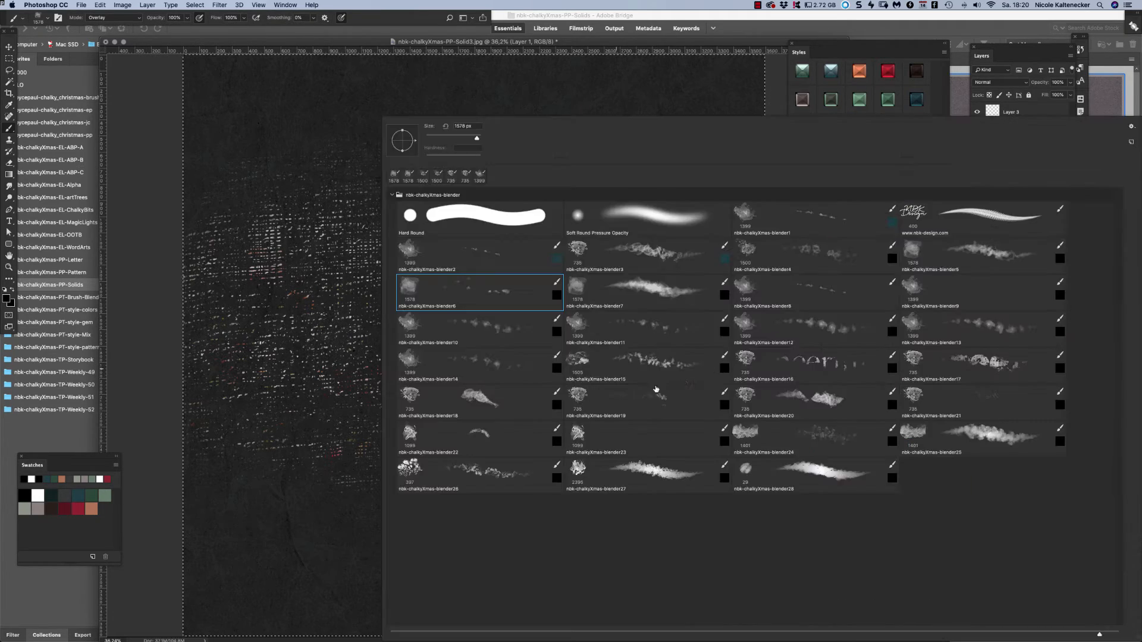
{"action": "mouse_move", "coordinate": [256, 369]}
{"action": "left_mouse_down"}
{"action": "mouse_move", "coordinate": [255, 395]}
{"action": "mouse_move", "coordinate": [484, 369]}
{"action": "mouse_move", "coordinate": [523, 331]}
{"action": "mouse_move", "coordinate": [499, 270]}
{"action": "mouse_move", "coordinate": [417, 321]}
{"action": "mouse_move", "coordinate": [523, 256]}
{"action": "mouse_move", "coordinate": [565, 339]}
{"action": "mouse_move", "coordinate": [630, 410]}
{"action": "mouse_move", "coordinate": [452, 446]}
{"action": "mouse_move", "coordinate": [333, 428]}
{"action": "mouse_move", "coordinate": [345, 416]}
{"action": "mouse_move", "coordinate": [333, 428]}
{"action": "mouse_move", "coordinate": [285, 321]}
{"action": "mouse_move", "coordinate": [262, 369]}
{"action": "mouse_move", "coordinate": [654, 333]}
{"action": "mouse_move", "coordinate": [591, 339]}
{"action": "left_mouse_up"}
Clear Layer 1 and reveal the frosted leaves, berry and bird's tail with strokes of the nbk-chalkyXmas-blender8 brush preset.
{"action": "right_click", "coordinate": [592, 339]}
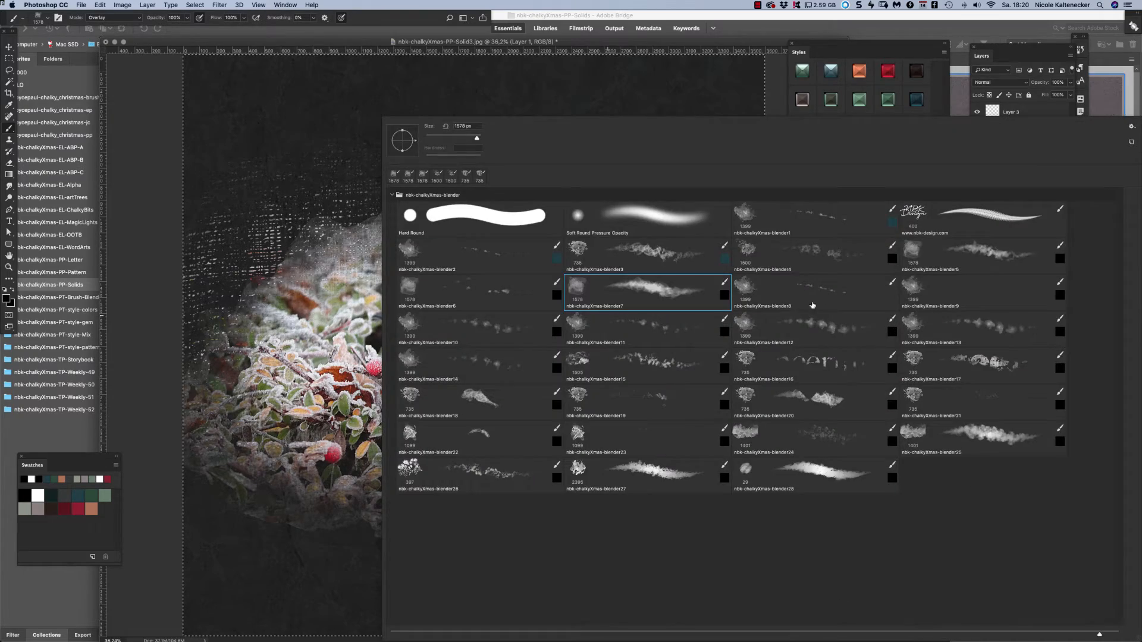
{"action": "left_click", "coordinate": [360, 344]}
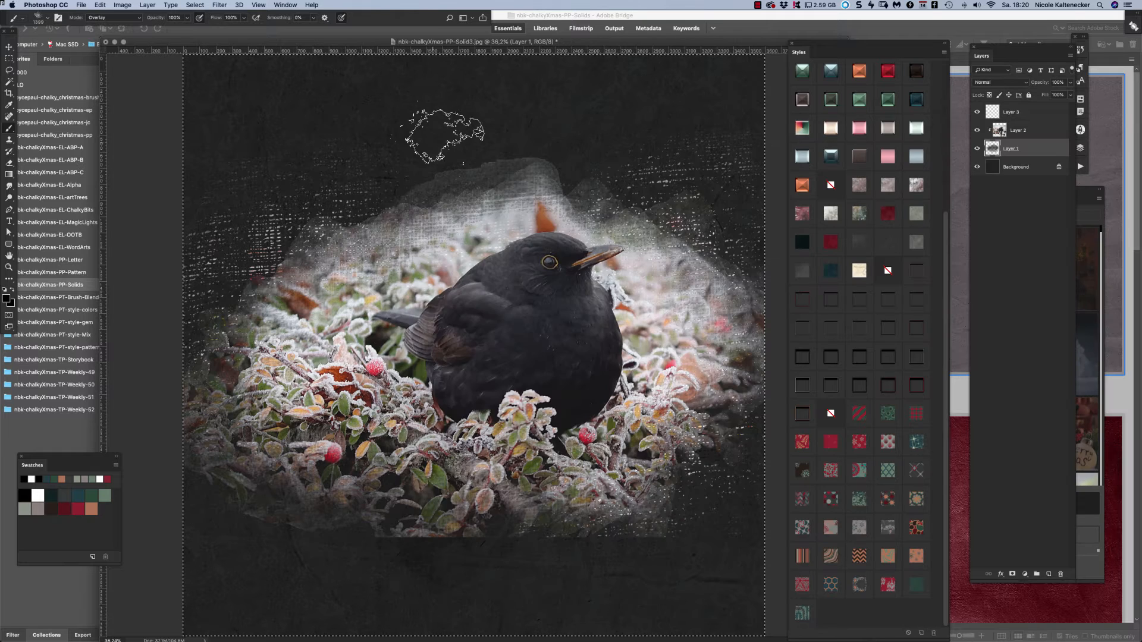
{"action": "key", "text": "Delete"}
{"action": "mouse_move", "coordinate": [374, 300]}
{"action": "left_mouse_down"}
{"action": "mouse_move", "coordinate": [320, 357]}
{"action": "mouse_move", "coordinate": [241, 301]}
{"action": "mouse_move", "coordinate": [348, 309]}
{"action": "mouse_move", "coordinate": [342, 294]}
{"action": "mouse_move", "coordinate": [470, 257]}
{"action": "mouse_move", "coordinate": [404, 333]}
{"action": "mouse_move", "coordinate": [433, 349]}
{"action": "mouse_move", "coordinate": [443, 330]}
{"action": "mouse_move", "coordinate": [347, 332]}
{"action": "mouse_move", "coordinate": [403, 289]}
{"action": "mouse_move", "coordinate": [368, 334]}
{"action": "left_mouse_up"}
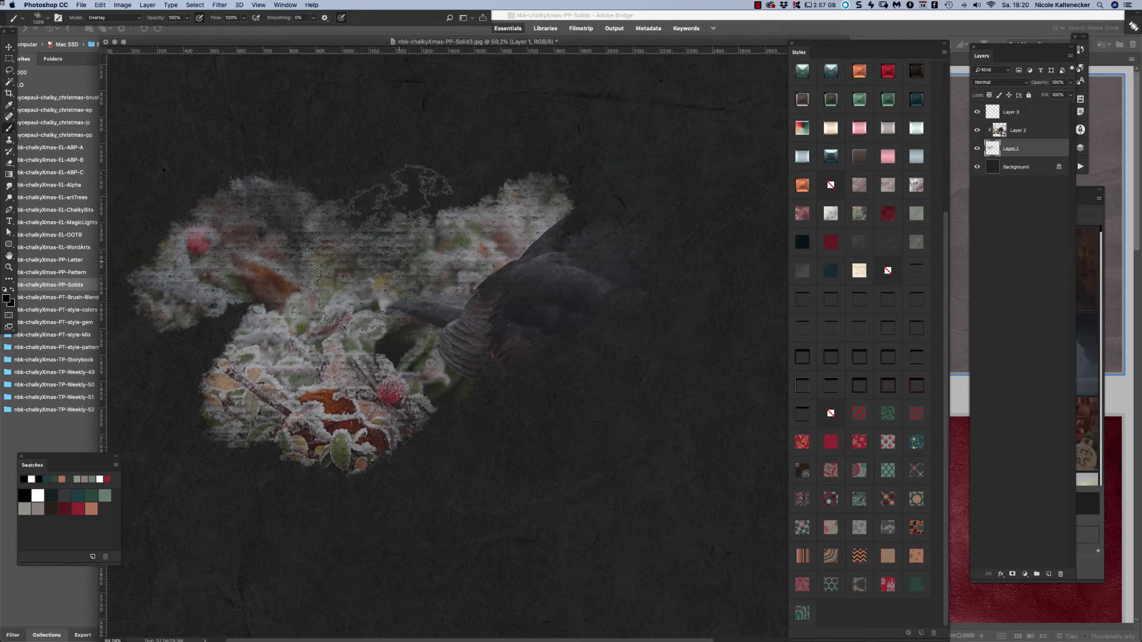
{"action": "mouse_move", "coordinate": [381, 255]}
{"action": "left_mouse_down"}
{"action": "mouse_move", "coordinate": [452, 297]}
{"action": "mouse_move", "coordinate": [585, 190]}
{"action": "mouse_move", "coordinate": [506, 416]}
{"action": "left_mouse_up"}
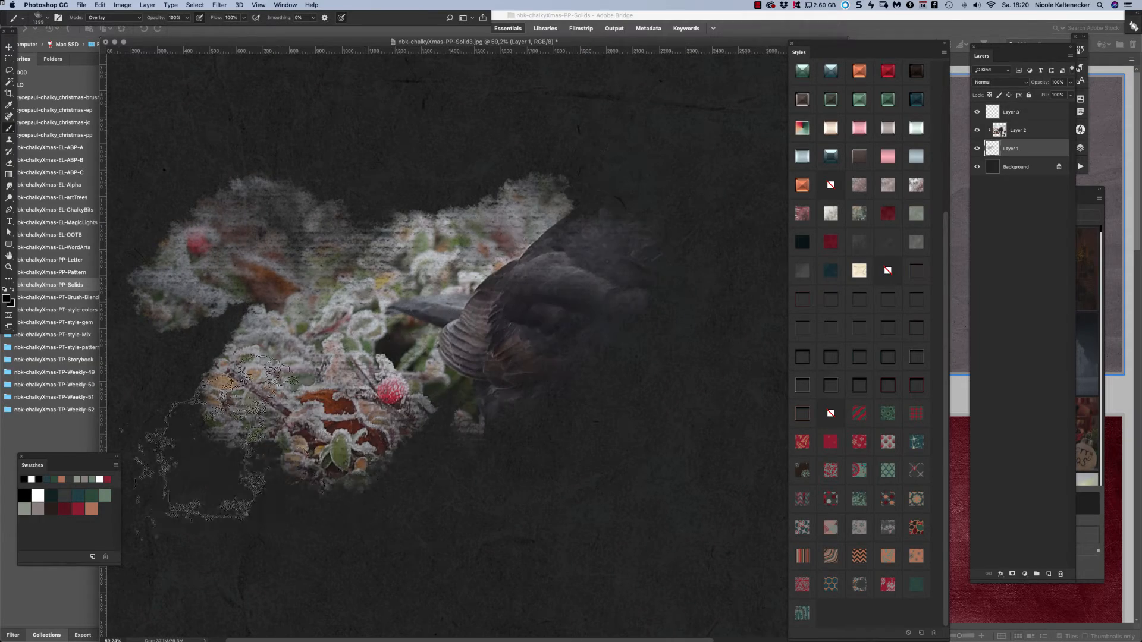
{"action": "mouse_move", "coordinate": [200, 440]}
{"action": "left_mouse_down"}
{"action": "mouse_move", "coordinate": [470, 452]}
{"action": "mouse_move", "coordinate": [476, 535]}
{"action": "mouse_move", "coordinate": [564, 452]}
{"action": "mouse_move", "coordinate": [547, 488]}
{"action": "left_mouse_up"}
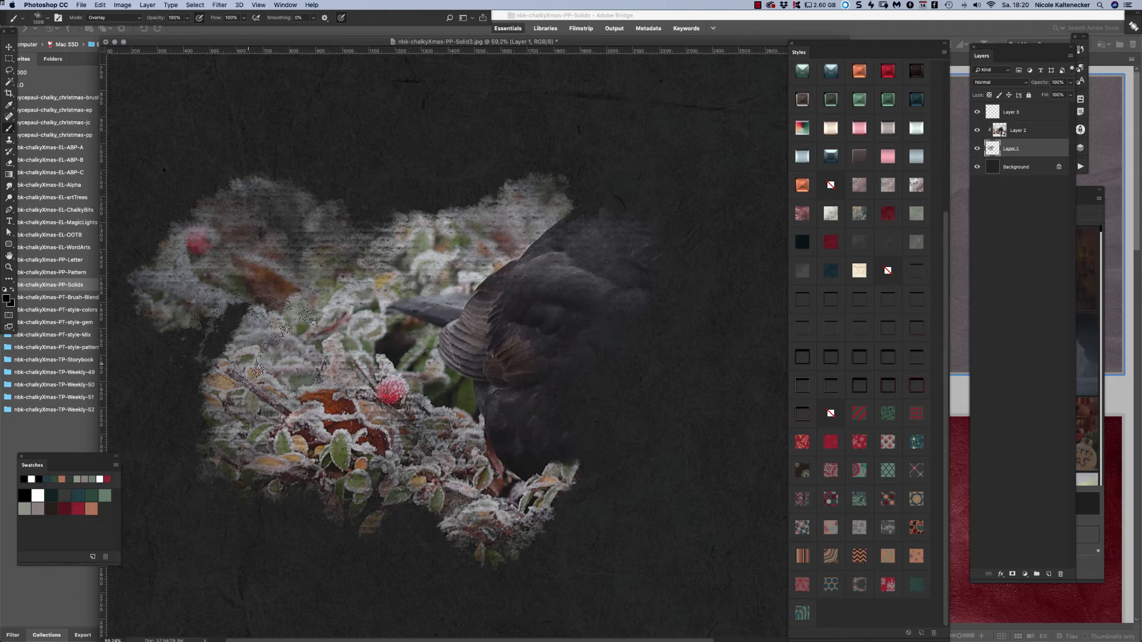
Extend the Layer 1 strokes over the bird's head and body, the plants in front of its beak and the lower left leaves.
{"action": "key", "text": "super+minus"}
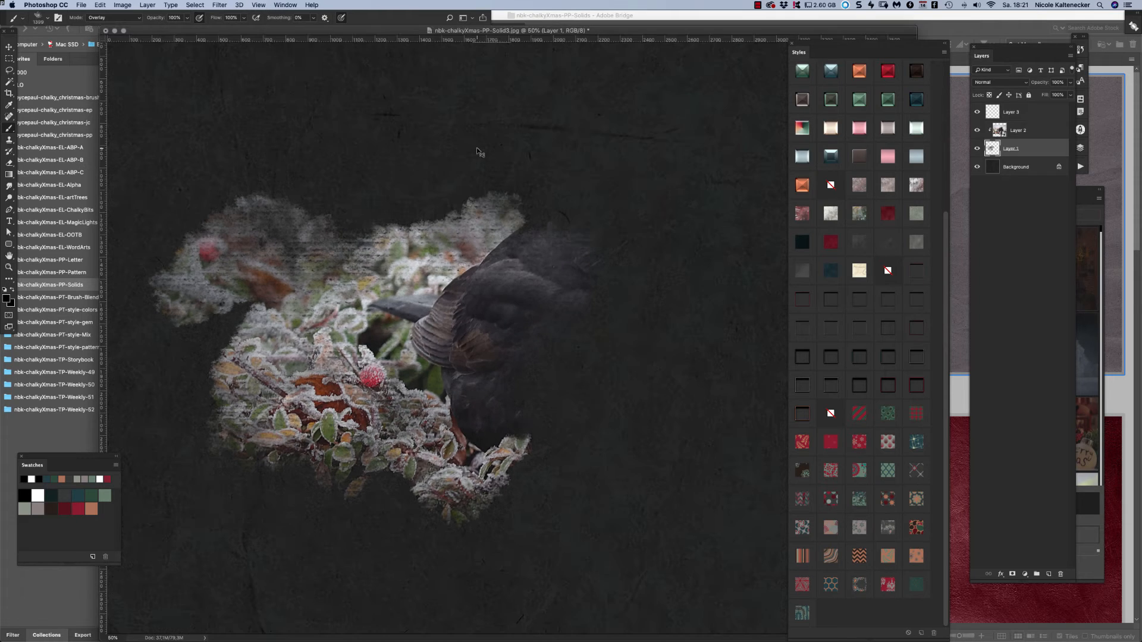
{"action": "key", "text": "super+minus"}
{"action": "mouse_move", "coordinate": [265, 336]}
{"action": "left_mouse_down"}
{"action": "mouse_move", "coordinate": [588, 259]}
{"action": "mouse_move", "coordinate": [411, 298]}
{"action": "mouse_move", "coordinate": [437, 238]}
{"action": "mouse_move", "coordinate": [375, 265]}
{"action": "mouse_move", "coordinate": [354, 238]}
{"action": "mouse_move", "coordinate": [443, 267]}
{"action": "mouse_move", "coordinate": [488, 267]}
{"action": "mouse_move", "coordinate": [464, 208]}
{"action": "mouse_move", "coordinate": [422, 175]}
{"action": "mouse_move", "coordinate": [390, 229]}
{"action": "mouse_move", "coordinate": [446, 294]}
{"action": "mouse_move", "coordinate": [502, 241]}
{"action": "mouse_move", "coordinate": [416, 217]}
{"action": "mouse_move", "coordinate": [432, 238]}
{"action": "mouse_move", "coordinate": [498, 258]}
{"action": "mouse_move", "coordinate": [468, 380]}
{"action": "mouse_move", "coordinate": [444, 409]}
{"action": "mouse_move", "coordinate": [461, 346]}
{"action": "mouse_move", "coordinate": [417, 351]}
{"action": "mouse_move", "coordinate": [420, 374]}
{"action": "mouse_move", "coordinate": [394, 401]}
{"action": "mouse_move", "coordinate": [431, 423]}
{"action": "mouse_move", "coordinate": [353, 369]}
{"action": "mouse_move", "coordinate": [358, 379]}
{"action": "mouse_move", "coordinate": [381, 372]}
{"action": "mouse_move", "coordinate": [389, 384]}
{"action": "mouse_move", "coordinate": [547, 298]}
{"action": "mouse_move", "coordinate": [494, 279]}
{"action": "mouse_move", "coordinate": [527, 305]}
{"action": "mouse_move", "coordinate": [537, 346]}
{"action": "mouse_move", "coordinate": [390, 240]}
{"action": "mouse_move", "coordinate": [382, 230]}
{"action": "mouse_move", "coordinate": [439, 216]}
{"action": "mouse_move", "coordinate": [476, 256]}
{"action": "mouse_move", "coordinate": [428, 220]}
{"action": "mouse_move", "coordinate": [410, 244]}
{"action": "mouse_move", "coordinate": [431, 203]}
{"action": "mouse_move", "coordinate": [417, 196]}
{"action": "mouse_move", "coordinate": [394, 223]}
{"action": "mouse_move", "coordinate": [493, 303]}
{"action": "mouse_move", "coordinate": [465, 226]}
{"action": "mouse_move", "coordinate": [509, 250]}
{"action": "mouse_move", "coordinate": [498, 303]}
{"action": "mouse_move", "coordinate": [563, 319]}
{"action": "mouse_move", "coordinate": [550, 345]}
{"action": "left_mouse_up"}
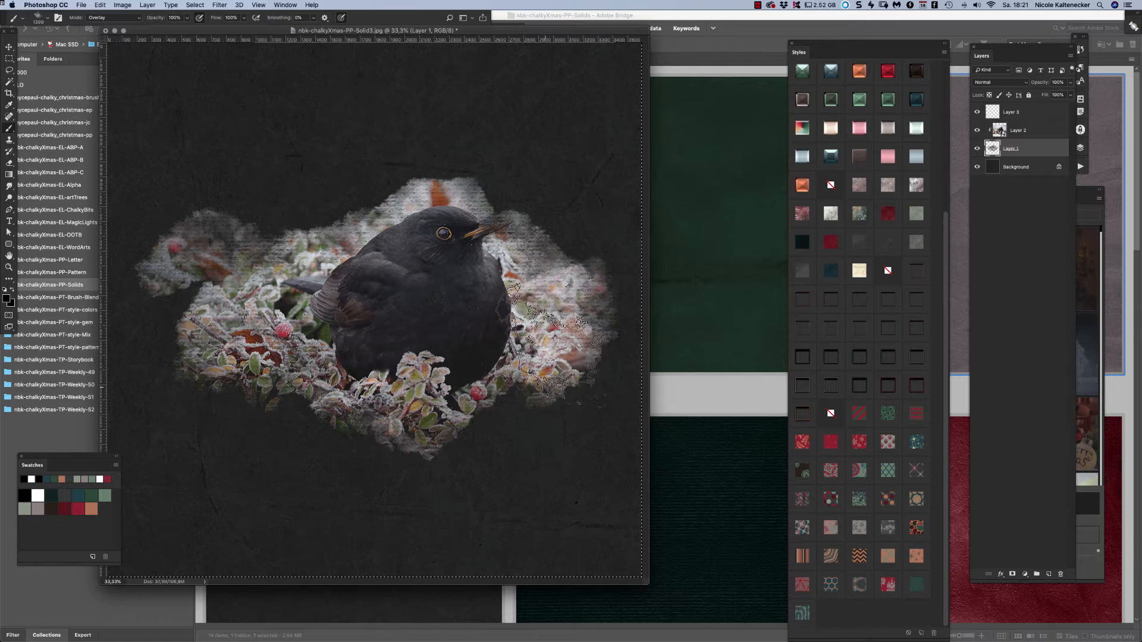
{"action": "mouse_move", "coordinate": [279, 298]}
{"action": "left_mouse_down"}
{"action": "mouse_move", "coordinate": [208, 339]}
{"action": "mouse_move", "coordinate": [309, 416]}
{"action": "left_mouse_up"}
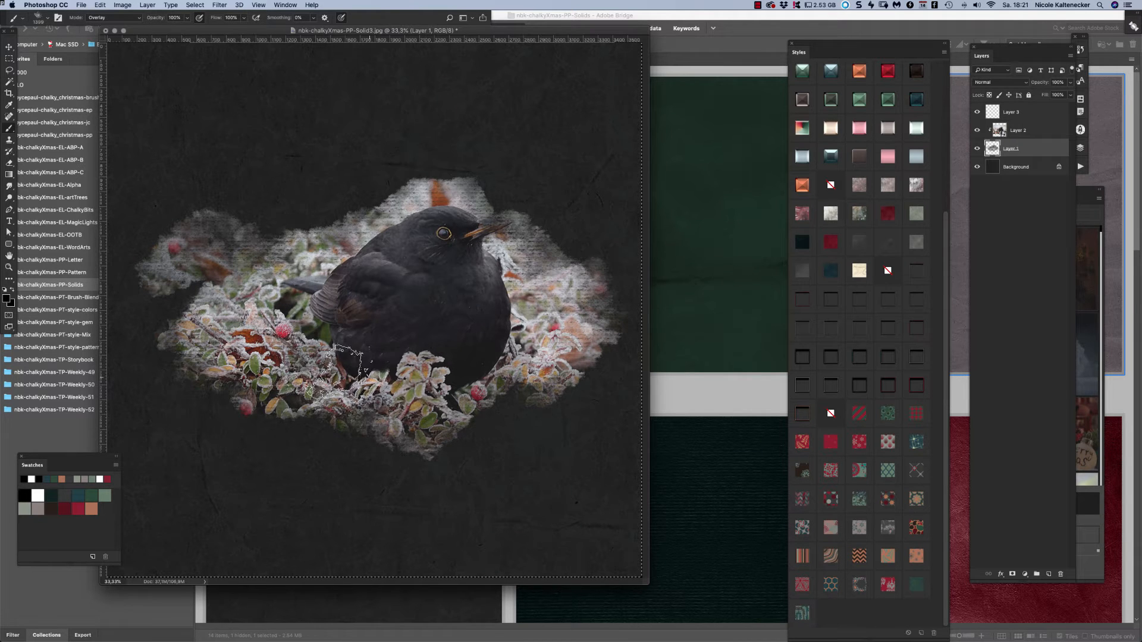
Add ragged patches around the photo's left, right and lower edges with the nbk-chalkyXmas-blender9 brush preset.
{"action": "right_click", "coordinate": [631, 284]}
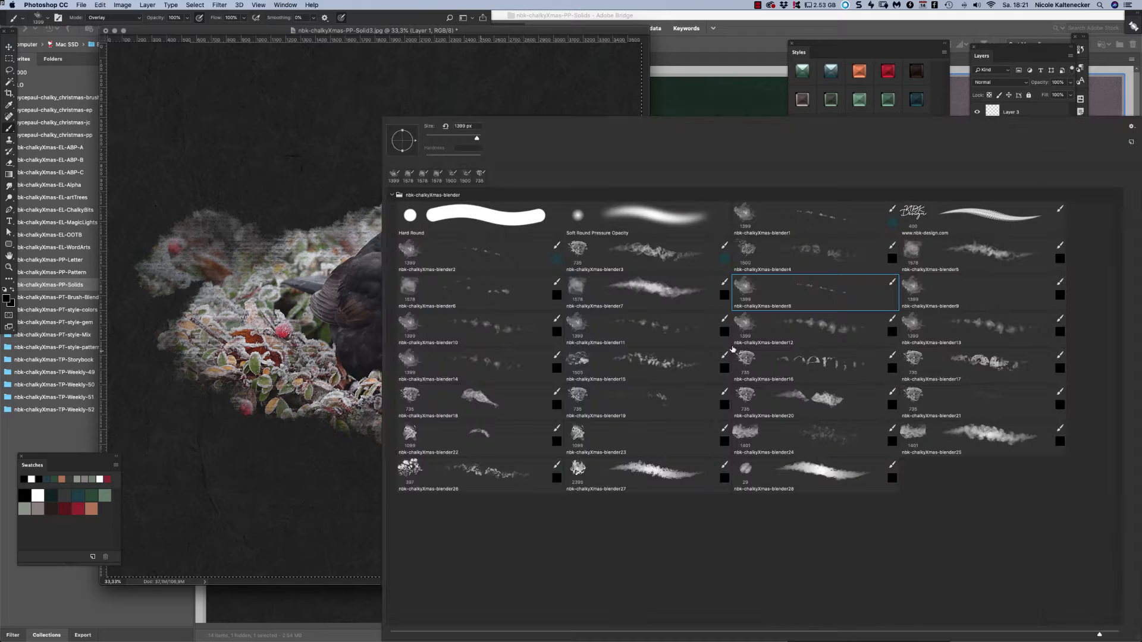
{"action": "left_click", "coordinate": [354, 255]}
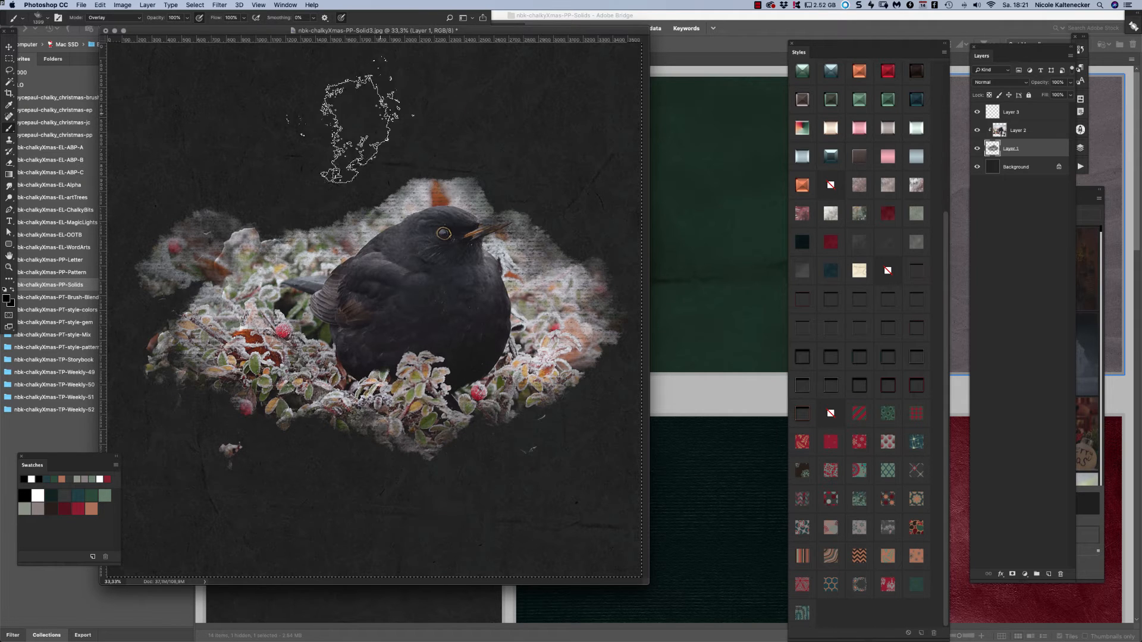
{"action": "left_click_drag", "start_coordinate": [596, 350], "coordinate": [562, 364]}
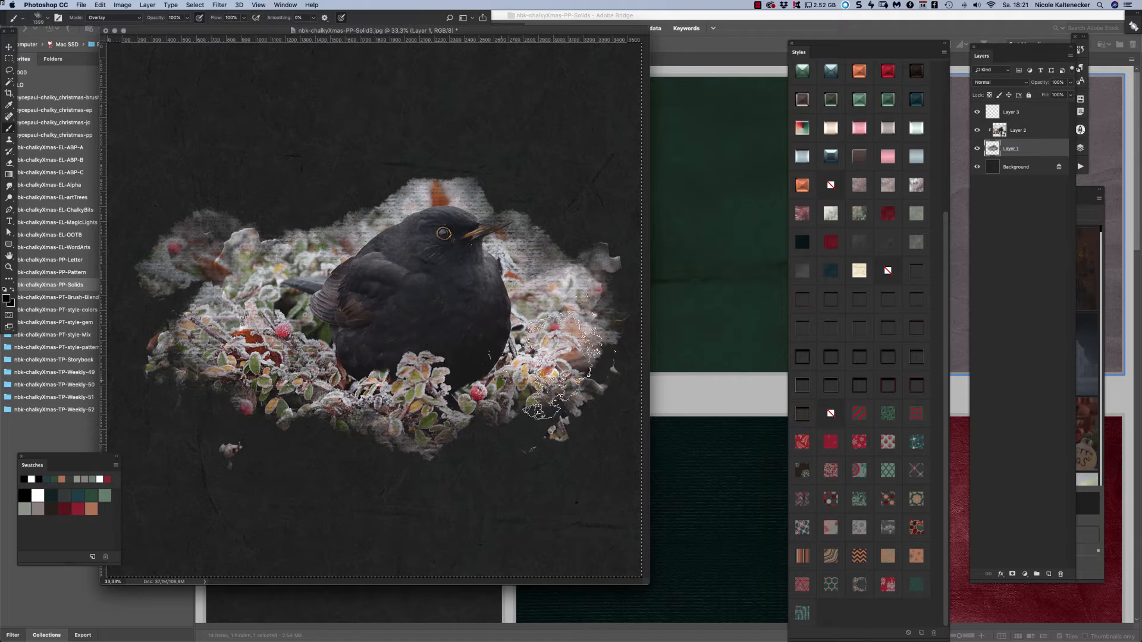
{"action": "mouse_move", "coordinate": [588, 261]}
{"action": "left_mouse_down"}
{"action": "mouse_move", "coordinate": [464, 330]}
{"action": "mouse_move", "coordinate": [487, 238]}
{"action": "left_mouse_up"}
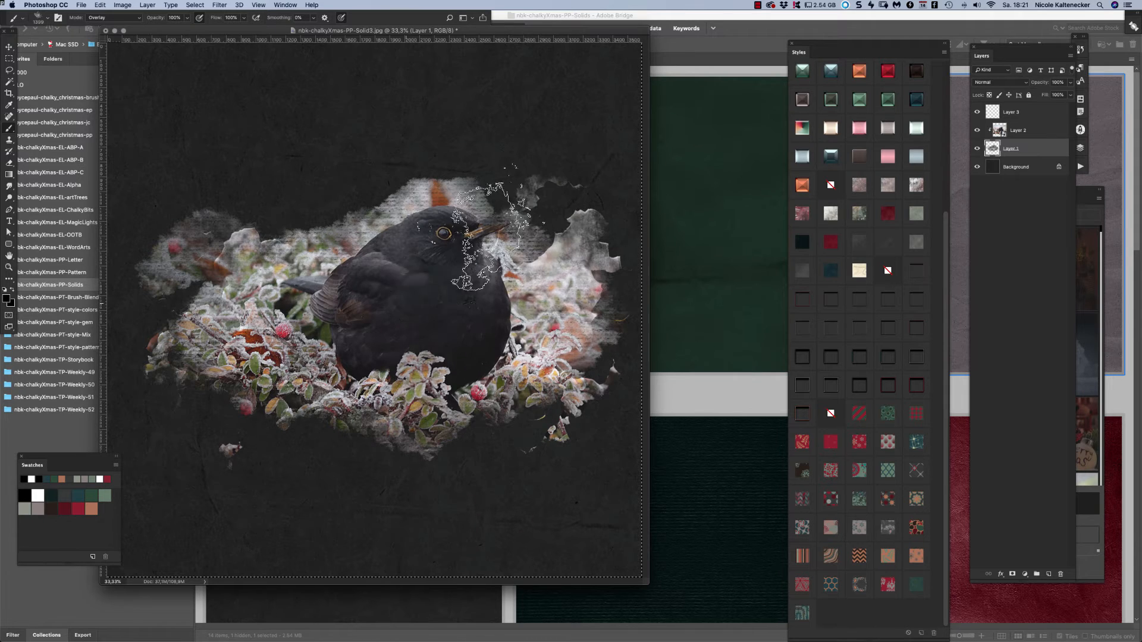
{"action": "left_click", "coordinate": [298, 209]}
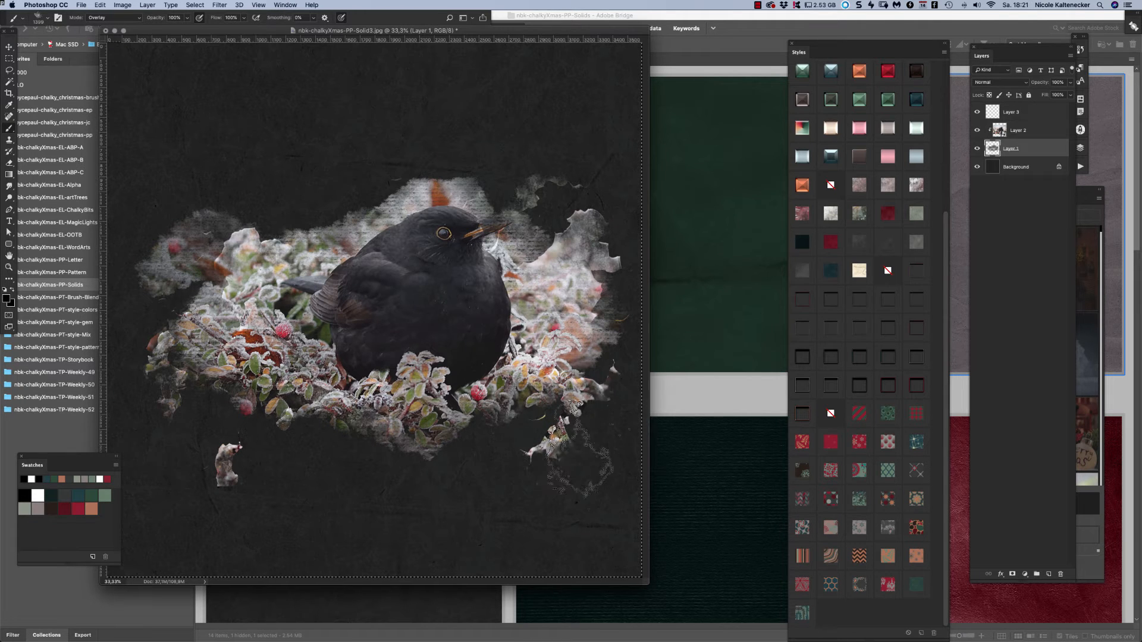
Paint dripping, streaky strokes along the photo's upper left and lower left edges with the nbk-chalkyXmas-blender10 brush preset.
{"action": "right_click", "coordinate": [511, 243]}
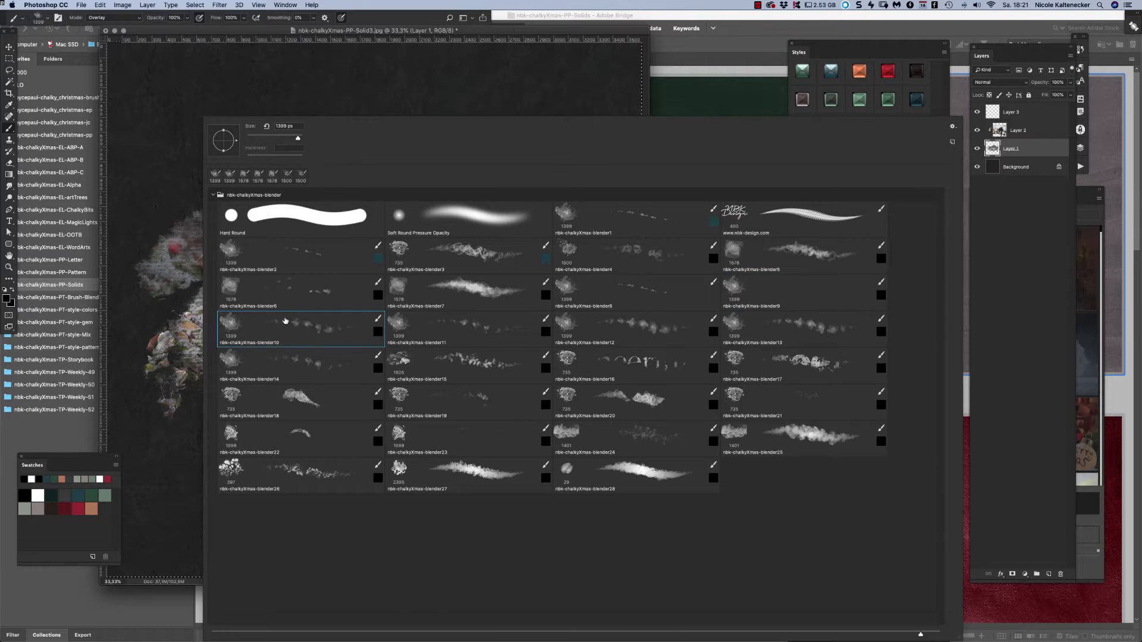
{"action": "left_click", "coordinate": [148, 346]}
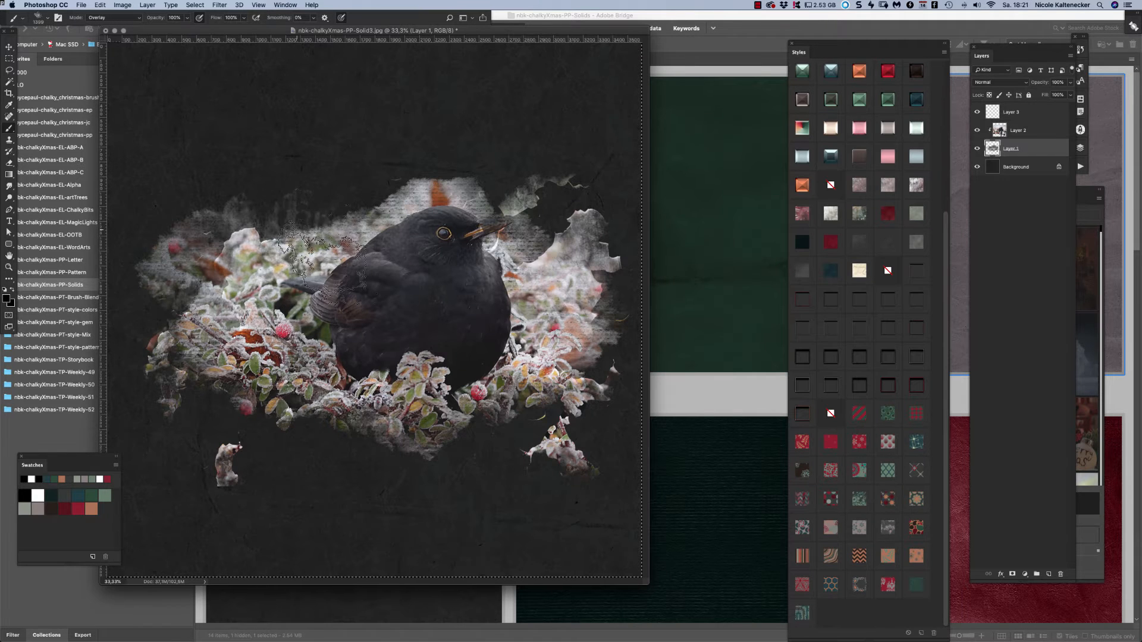
{"action": "left_click", "coordinate": [161, 314]}
{"action": "right_click", "coordinate": [160, 313]}
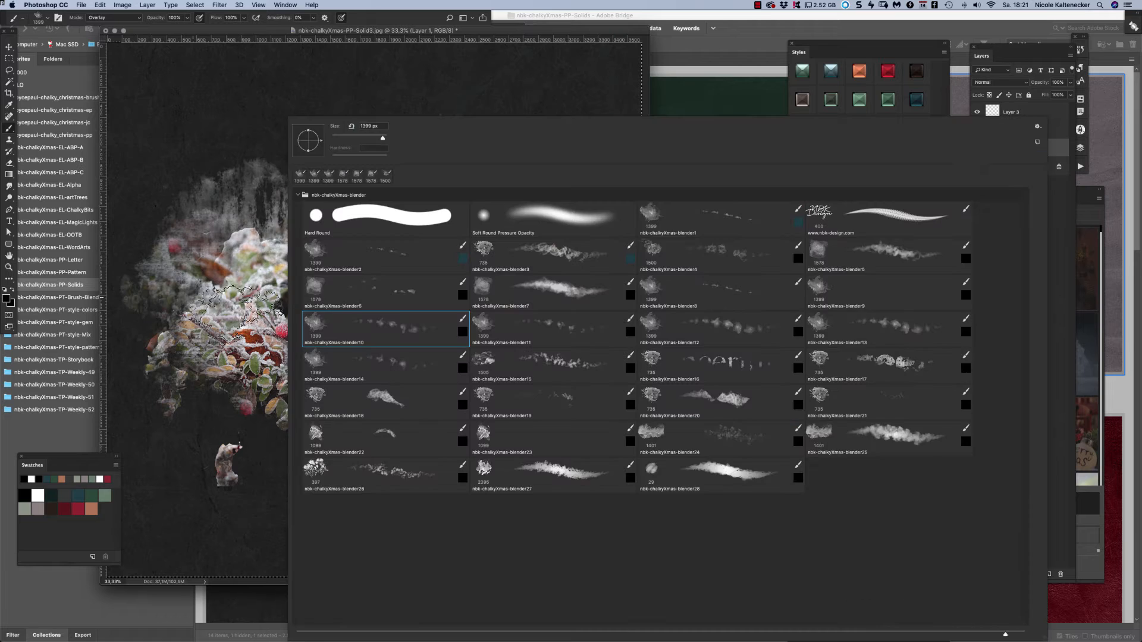
{"action": "left_click", "coordinate": [223, 326]}
{"action": "left_click", "coordinate": [189, 410]}
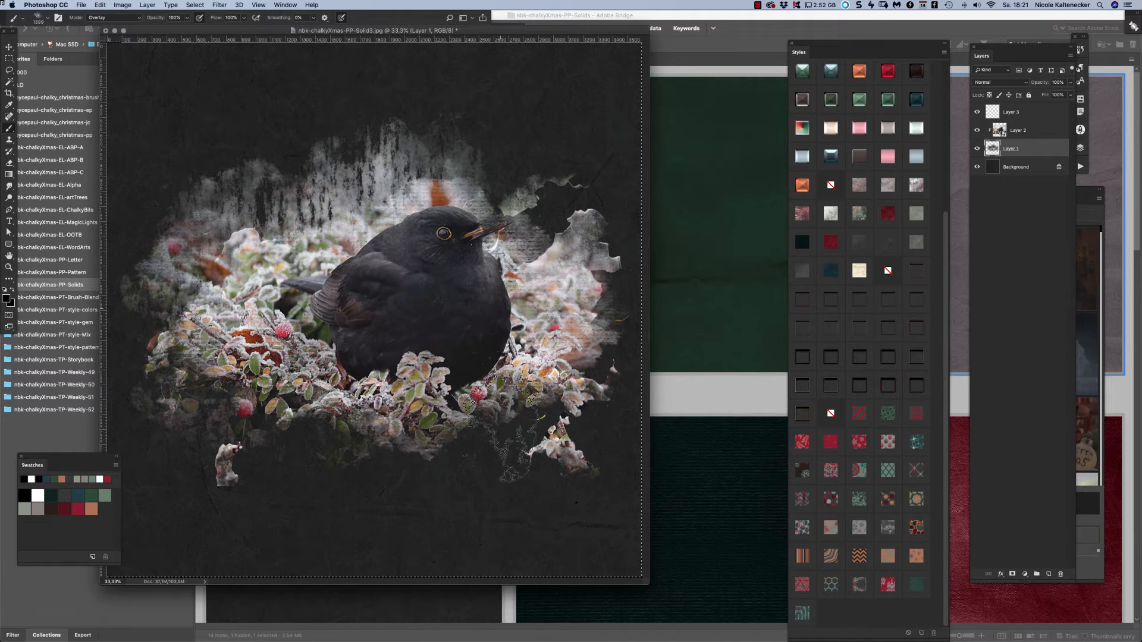
Continue the streaky strokes on Layer 1 along the photo's right side and across the lower edge below the leaves.
{"action": "mouse_move", "coordinate": [509, 431]}
{"action": "left_mouse_down"}
{"action": "mouse_move", "coordinate": [577, 315]}
{"action": "mouse_move", "coordinate": [615, 300]}
{"action": "mouse_move", "coordinate": [595, 310]}
{"action": "mouse_move", "coordinate": [526, 229]}
{"action": "mouse_move", "coordinate": [517, 271]}
{"action": "mouse_move", "coordinate": [446, 223]}
{"action": "mouse_move", "coordinate": [488, 226]}
{"action": "mouse_move", "coordinate": [517, 363]}
{"action": "left_mouse_up"}
{"action": "left_click_drag", "start_coordinate": [562, 294], "coordinate": [619, 381]}
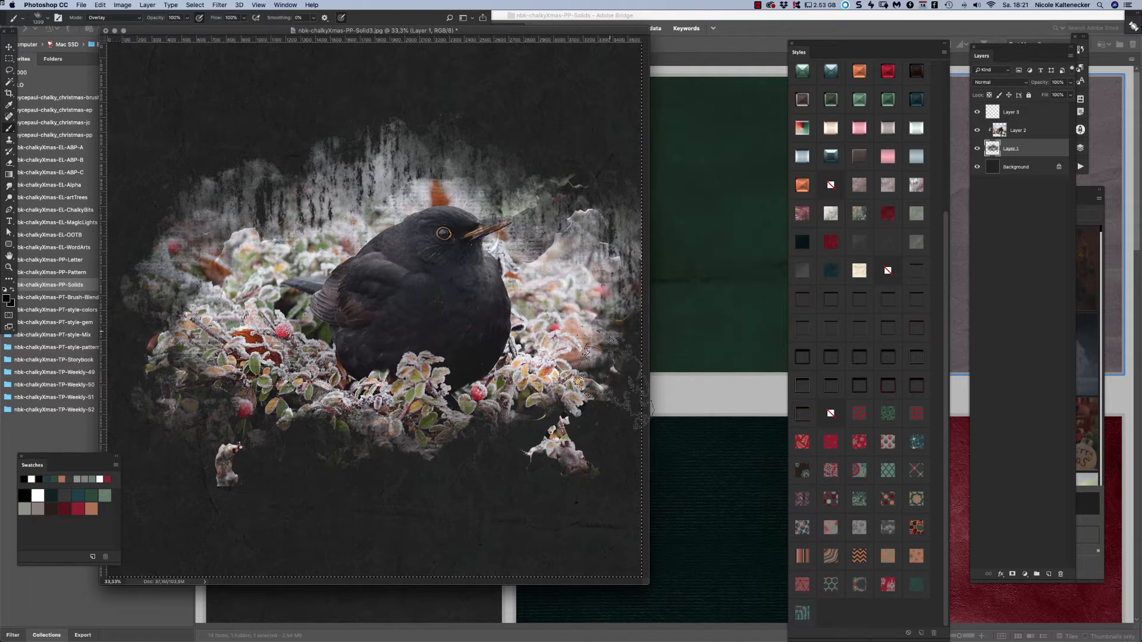
{"action": "mouse_move", "coordinate": [580, 330]}
{"action": "left_mouse_down"}
{"action": "mouse_move", "coordinate": [603, 384]}
{"action": "mouse_move", "coordinate": [494, 428]}
{"action": "left_mouse_up"}
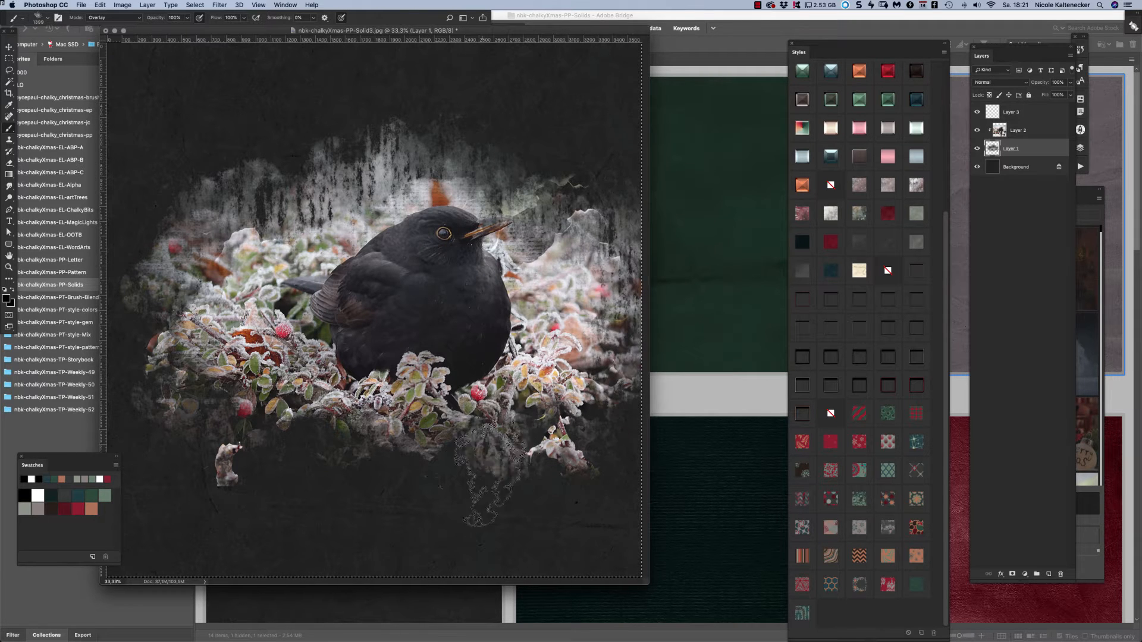
{"action": "left_click_drag", "start_coordinate": [487, 473], "coordinate": [547, 277]}
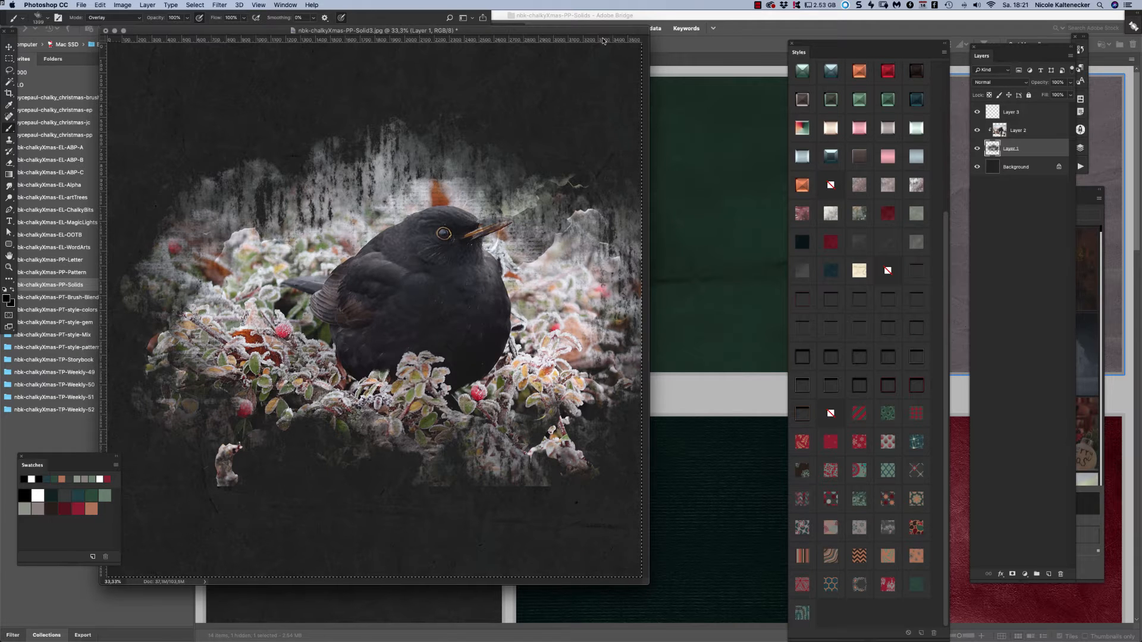
Clear all strokes from Layer 1 and select the nbk-chalkyXmas-blender11 brush preset.
{"action": "key", "text": "BackSpace"}
{"action": "mouse_move", "coordinate": [291, 211]}
{"action": "left_mouse_down"}
{"action": "mouse_move", "coordinate": [315, 246]}
{"action": "mouse_move", "coordinate": [316, 422]}
{"action": "mouse_move", "coordinate": [340, 234]}
{"action": "mouse_move", "coordinate": [328, 373]}
{"action": "mouse_move", "coordinate": [279, 352]}
{"action": "mouse_move", "coordinate": [272, 175]}
{"action": "mouse_move", "coordinate": [236, 358]}
{"action": "mouse_move", "coordinate": [210, 369]}
{"action": "mouse_move", "coordinate": [188, 256]}
{"action": "mouse_move", "coordinate": [168, 253]}
{"action": "mouse_move", "coordinate": [156, 352]}
{"action": "mouse_move", "coordinate": [227, 420]}
{"action": "mouse_move", "coordinate": [284, 420]}
{"action": "mouse_move", "coordinate": [366, 342]}
{"action": "mouse_move", "coordinate": [387, 403]}
{"action": "mouse_move", "coordinate": [427, 355]}
{"action": "mouse_move", "coordinate": [454, 391]}
{"action": "mouse_move", "coordinate": [539, 224]}
{"action": "mouse_move", "coordinate": [564, 238]}
{"action": "mouse_move", "coordinate": [615, 217]}
{"action": "mouse_move", "coordinate": [583, 304]}
{"action": "left_mouse_up"}
{"action": "key", "text": "super+z"}
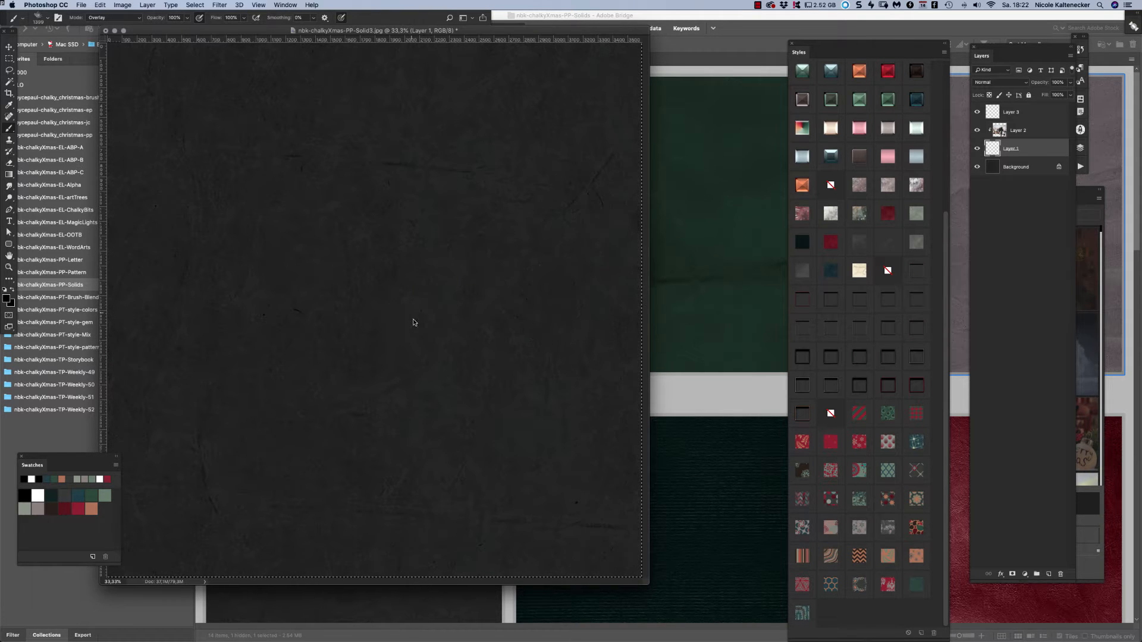
{"action": "right_click", "coordinate": [413, 322]}
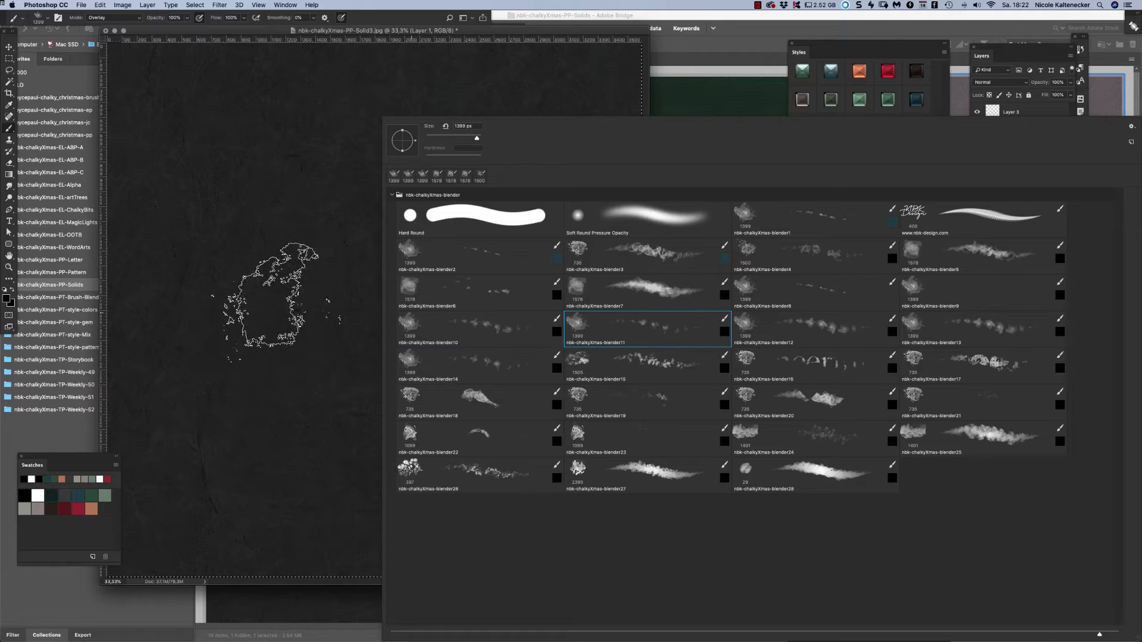
Paint a frosty, lacy texture over the bird and the foliage around it on Layer 1 with the nbk-chalkyXmas-blender11 brush preset.
{"action": "mouse_move", "coordinate": [277, 294]}
{"action": "left_mouse_down"}
{"action": "mouse_move", "coordinate": [260, 386]}
{"action": "mouse_move", "coordinate": [398, 336]}
{"action": "mouse_move", "coordinate": [302, 298]}
{"action": "mouse_move", "coordinate": [255, 259]}
{"action": "mouse_move", "coordinate": [188, 280]}
{"action": "mouse_move", "coordinate": [264, 232]}
{"action": "mouse_move", "coordinate": [161, 312]}
{"action": "mouse_move", "coordinate": [163, 298]}
{"action": "mouse_move", "coordinate": [247, 330]}
{"action": "mouse_move", "coordinate": [282, 369]}
{"action": "mouse_move", "coordinate": [173, 306]}
{"action": "mouse_move", "coordinate": [386, 229]}
{"action": "mouse_move", "coordinate": [383, 318]}
{"action": "left_mouse_up"}
{"action": "mouse_move", "coordinate": [281, 296]}
{"action": "left_mouse_down"}
{"action": "mouse_move", "coordinate": [294, 278]}
{"action": "mouse_move", "coordinate": [275, 313]}
{"action": "left_mouse_up"}
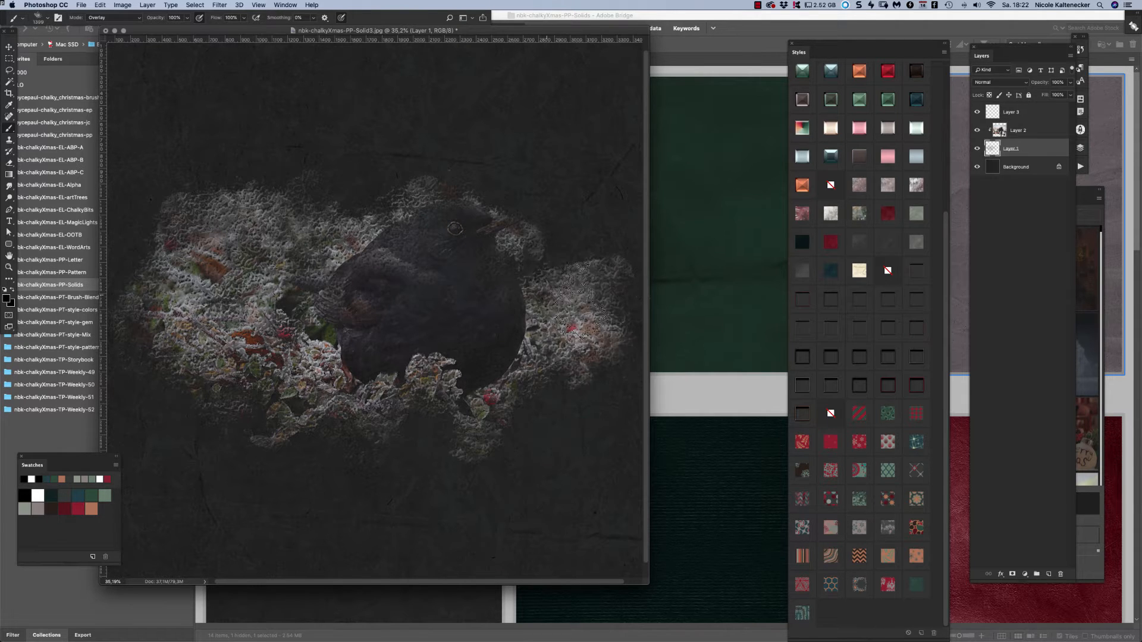
{"action": "left_click_drag", "start_coordinate": [580, 301], "coordinate": [595, 244]}
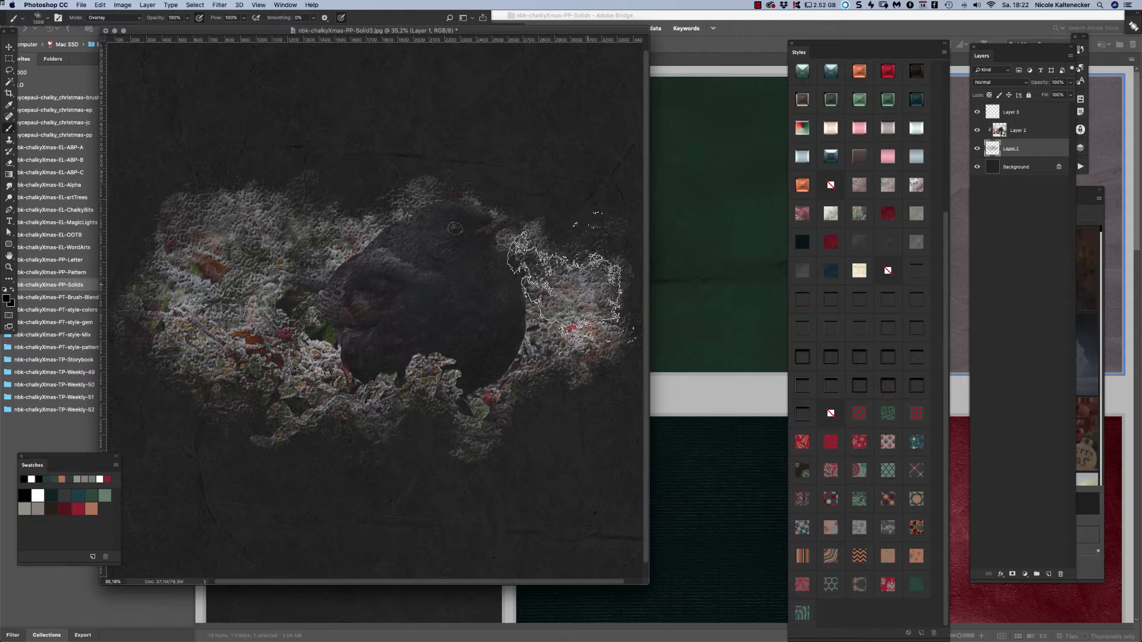
{"action": "mouse_move", "coordinate": [565, 285]}
{"action": "left_mouse_down"}
{"action": "mouse_move", "coordinate": [454, 233]}
{"action": "mouse_move", "coordinate": [432, 287]}
{"action": "mouse_move", "coordinate": [463, 344]}
{"action": "mouse_move", "coordinate": [399, 371]}
{"action": "mouse_move", "coordinate": [458, 399]}
{"action": "mouse_move", "coordinate": [553, 371]}
{"action": "mouse_move", "coordinate": [441, 347]}
{"action": "mouse_move", "coordinate": [431, 375]}
{"action": "mouse_move", "coordinate": [185, 284]}
{"action": "mouse_move", "coordinate": [324, 293]}
{"action": "mouse_move", "coordinate": [277, 322]}
{"action": "mouse_move", "coordinate": [251, 289]}
{"action": "left_mouse_up"}
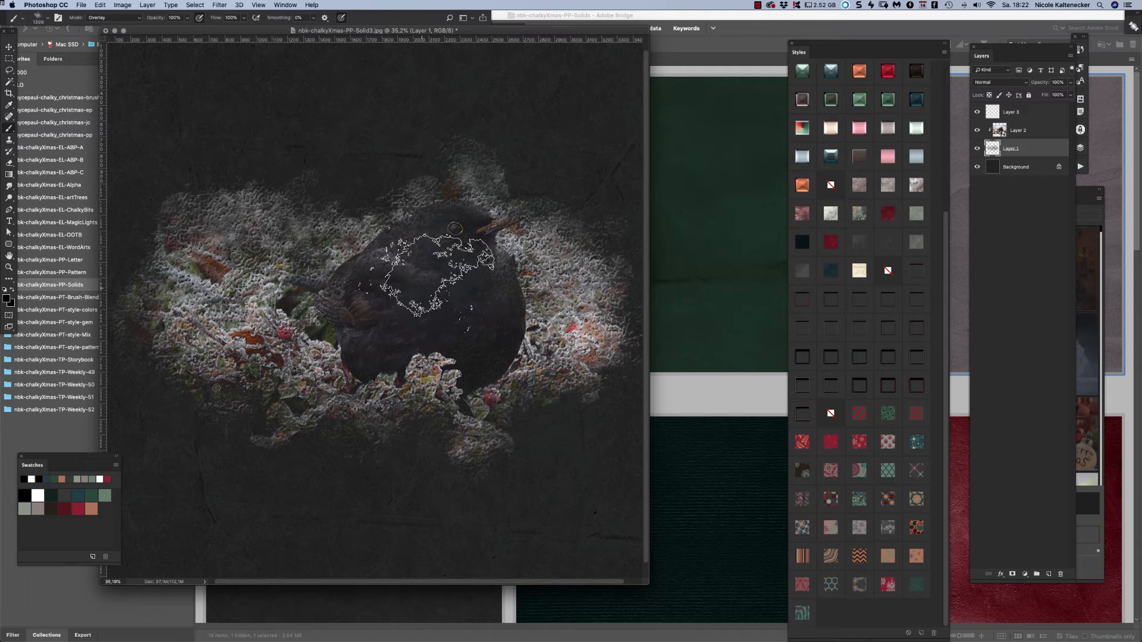
{"action": "left_click_drag", "start_coordinate": [398, 336], "coordinate": [518, 273]}
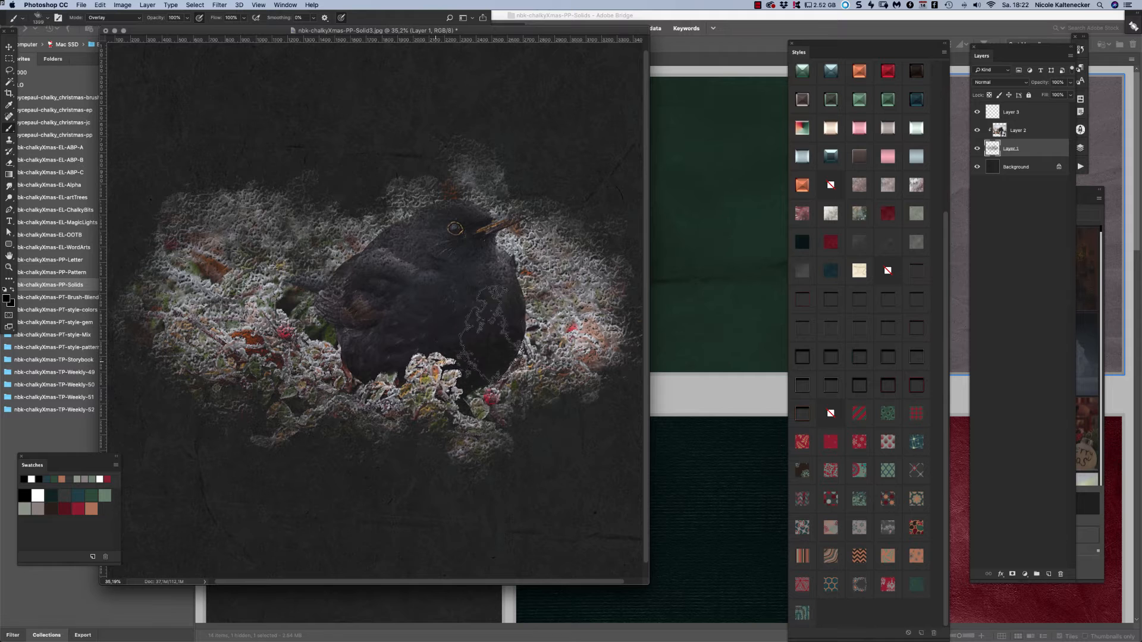
{"action": "mouse_move", "coordinate": [547, 387]}
{"action": "left_mouse_down"}
{"action": "mouse_move", "coordinate": [588, 318]}
{"action": "mouse_move", "coordinate": [552, 267]}
{"action": "left_mouse_up"}
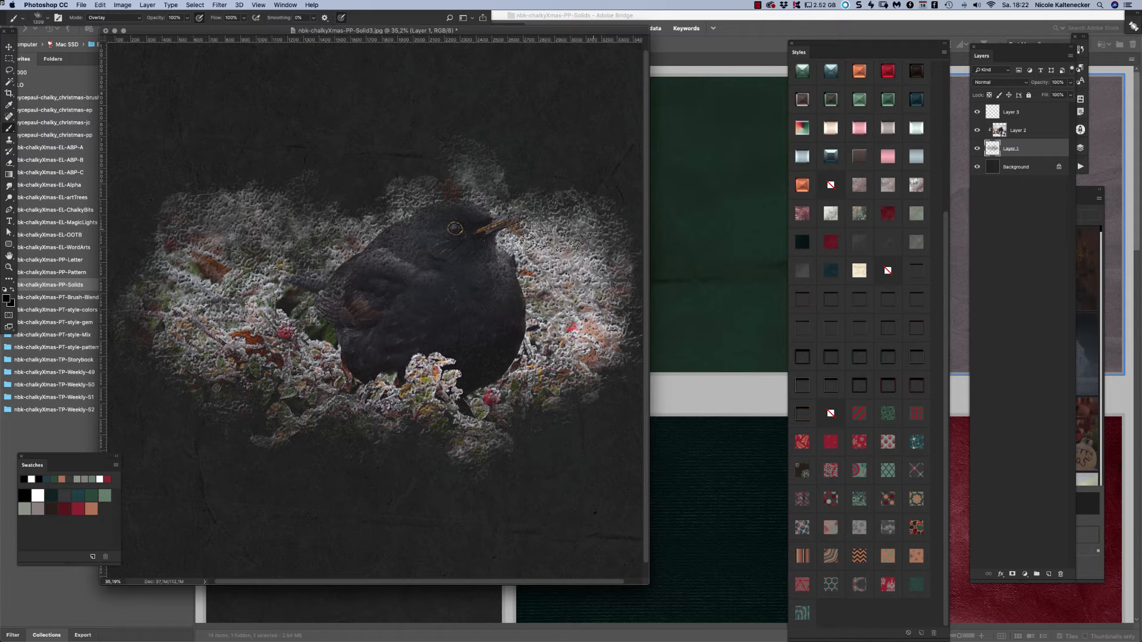
Clear all strokes from Layer 1 and select the nbk-chalkyXmas-blender12 brush preset.
{"action": "right_click", "coordinate": [538, 190]}
{"action": "double_click", "coordinate": [463, 269]}
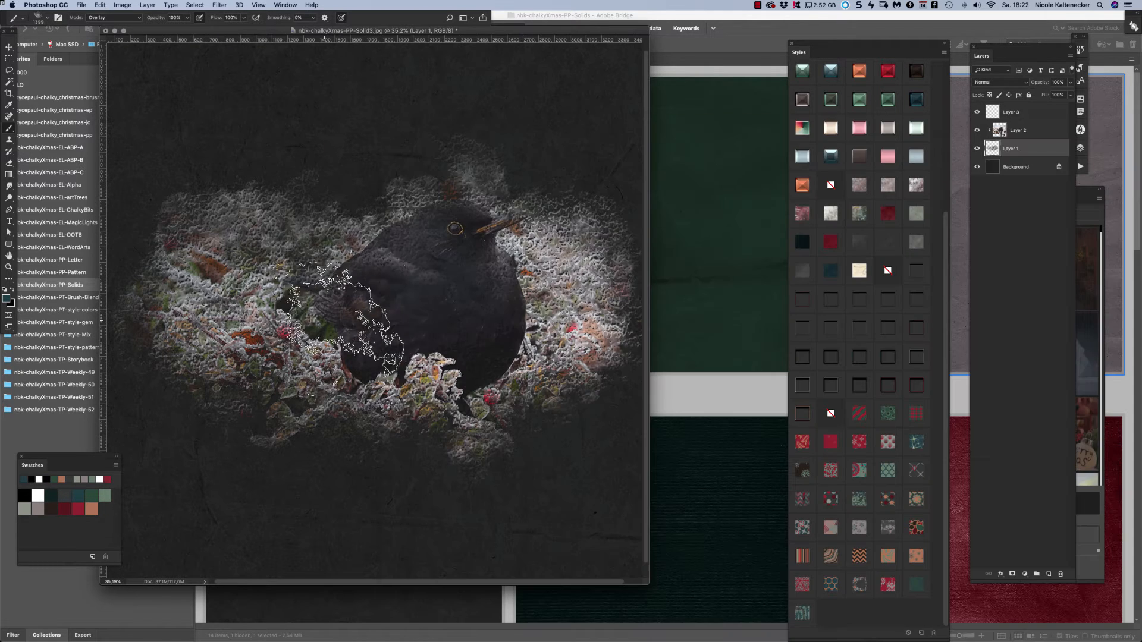
{"action": "key", "text": "Delete"}
{"action": "right_click", "coordinate": [401, 153]}
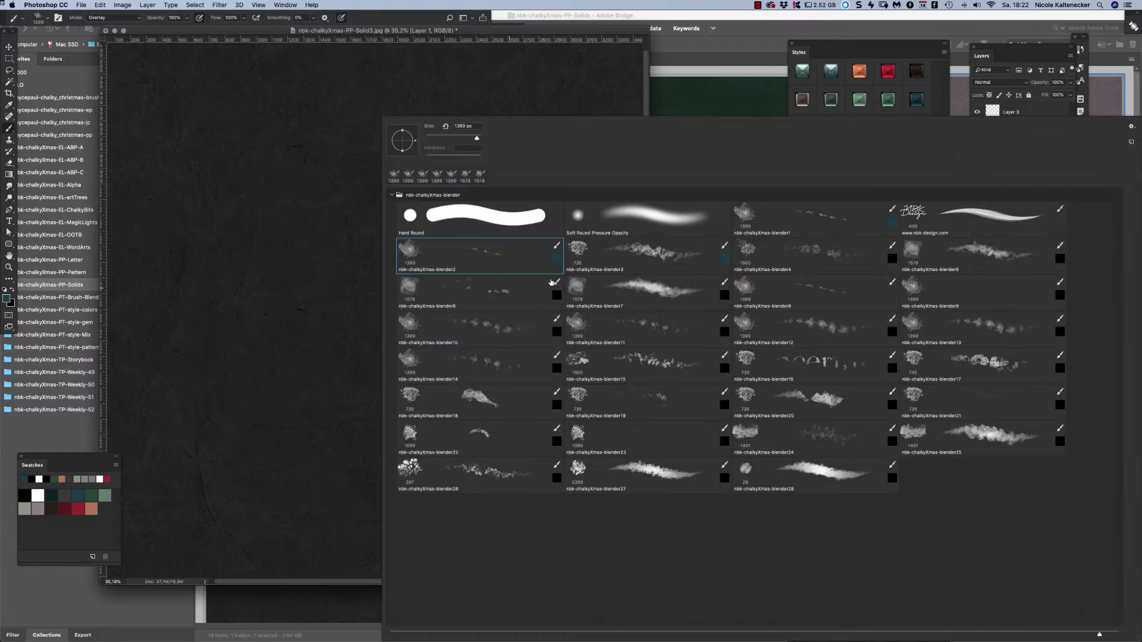
{"action": "double_click", "coordinate": [794, 341]}
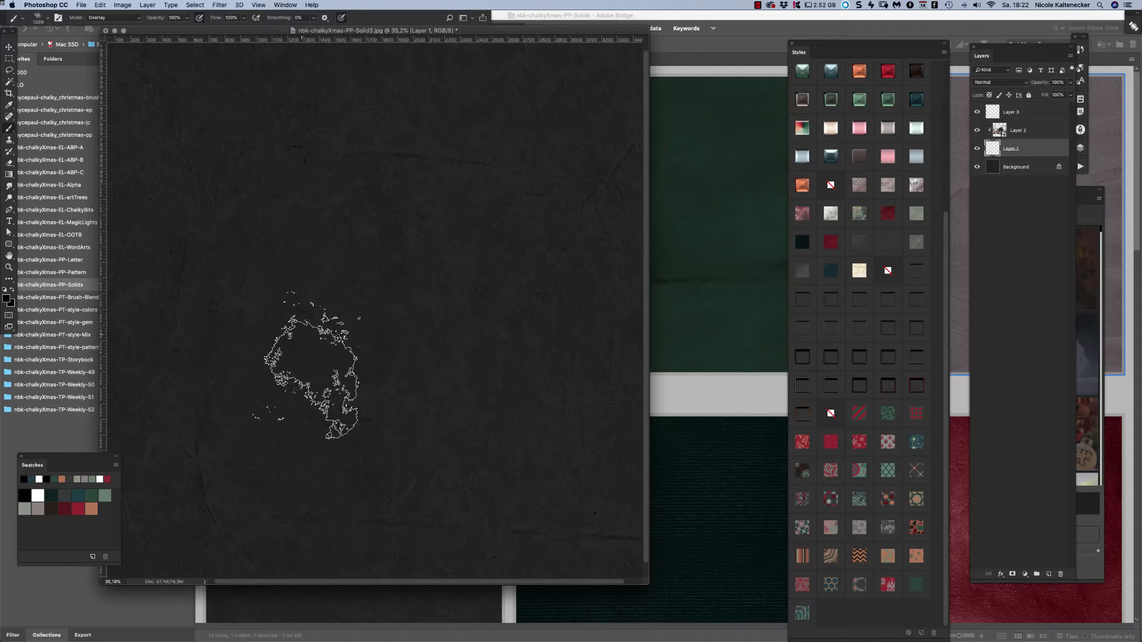
Paint across the middle of the photo area on Layer 1 with the nbk-chalkyXmas-blender12 brush preset.
{"action": "left_click", "coordinate": [305, 357]}
{"action": "left_click", "coordinate": [428, 363]}
{"action": "mouse_move", "coordinate": [298, 268]}
{"action": "left_mouse_down"}
{"action": "mouse_move", "coordinate": [223, 335]}
{"action": "mouse_move", "coordinate": [247, 297]}
{"action": "mouse_move", "coordinate": [207, 262]}
{"action": "mouse_move", "coordinate": [463, 297]}
{"action": "mouse_move", "coordinate": [231, 283]}
{"action": "mouse_move", "coordinate": [421, 344]}
{"action": "mouse_move", "coordinate": [574, 219]}
{"action": "mouse_move", "coordinate": [594, 293]}
{"action": "mouse_move", "coordinate": [470, 410]}
{"action": "mouse_move", "coordinate": [392, 395]}
{"action": "mouse_move", "coordinate": [455, 414]}
{"action": "left_mouse_up"}
Clear Layer 1 and paint soft, smoky strokes around the bird with the nbk-chalkyXmas-blender13 brush preset.
{"action": "key", "text": "super+a"}
{"action": "key", "text": "BackSpace"}
{"action": "right_click", "coordinate": [363, 333]}
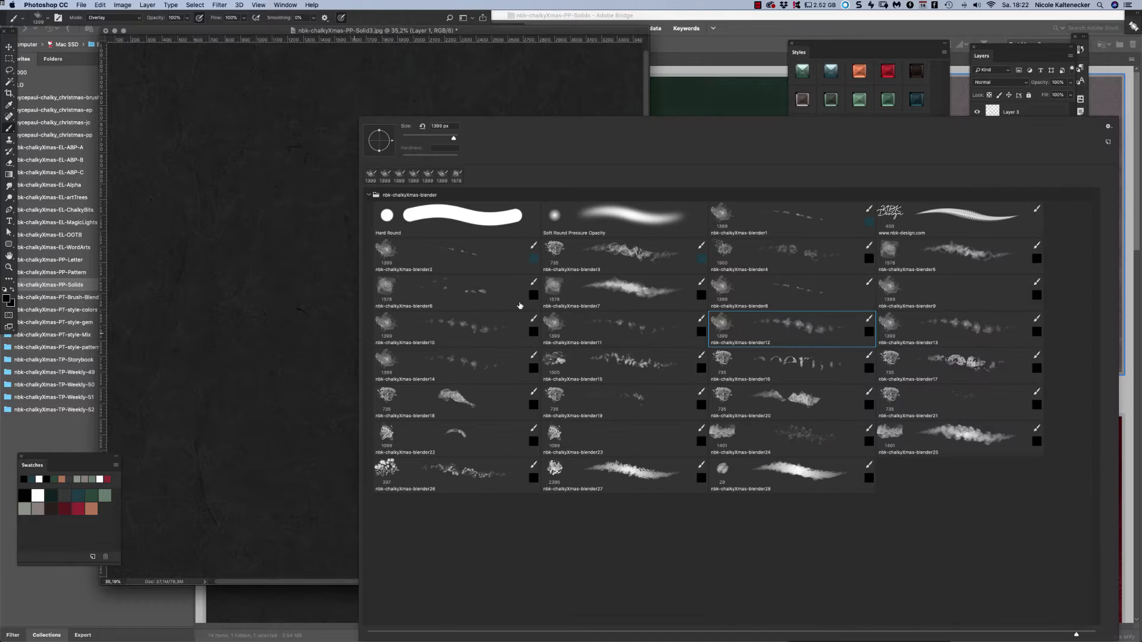
{"action": "mouse_move", "coordinate": [273, 318]}
{"action": "left_mouse_down"}
{"action": "mouse_move", "coordinate": [374, 329]}
{"action": "mouse_move", "coordinate": [357, 343]}
{"action": "mouse_move", "coordinate": [185, 275]}
{"action": "mouse_move", "coordinate": [175, 237]}
{"action": "mouse_move", "coordinate": [252, 244]}
{"action": "mouse_move", "coordinate": [344, 201]}
{"action": "mouse_move", "coordinate": [265, 345]}
{"action": "mouse_move", "coordinate": [402, 185]}
{"action": "mouse_move", "coordinate": [283, 322]}
{"action": "mouse_move", "coordinate": [538, 259]}
{"action": "mouse_move", "coordinate": [547, 200]}
{"action": "mouse_move", "coordinate": [438, 260]}
{"action": "mouse_move", "coordinate": [487, 376]}
{"action": "mouse_move", "coordinate": [611, 318]}
{"action": "mouse_move", "coordinate": [504, 361]}
{"action": "mouse_move", "coordinate": [301, 324]}
{"action": "mouse_move", "coordinate": [196, 387]}
{"action": "mouse_move", "coordinate": [124, 361]}
{"action": "mouse_move", "coordinate": [433, 336]}
{"action": "left_mouse_up"}
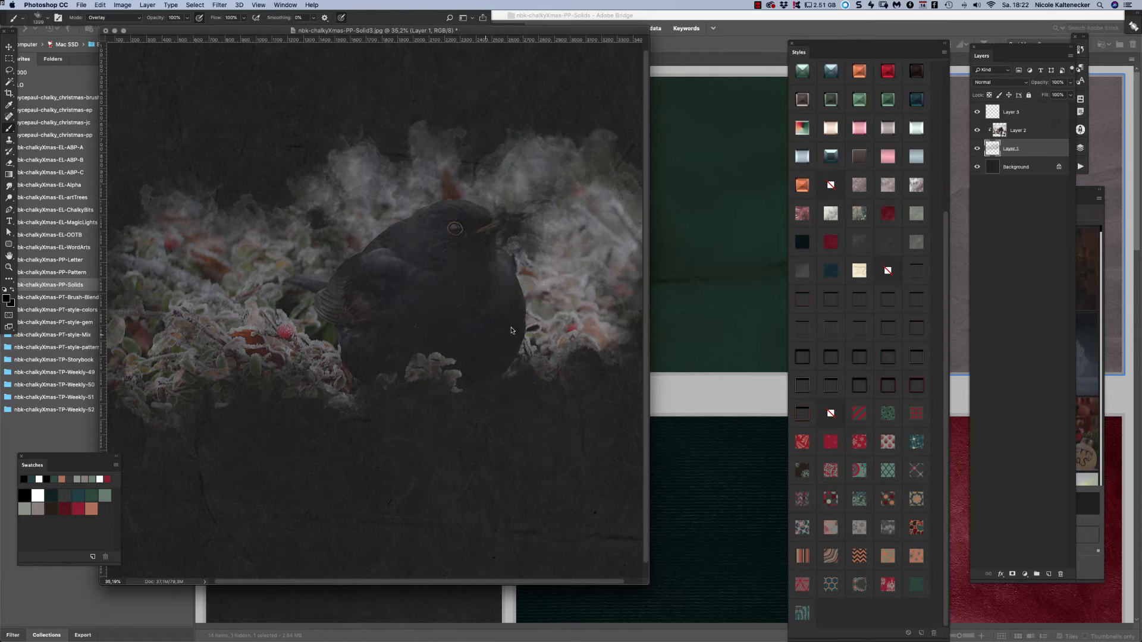
Remove the smoky strokes and paint grainy patches on both sides of the bird with the nbk-chalkyXmas-blender14 brush preset.
{"action": "right_click", "coordinate": [511, 331]}
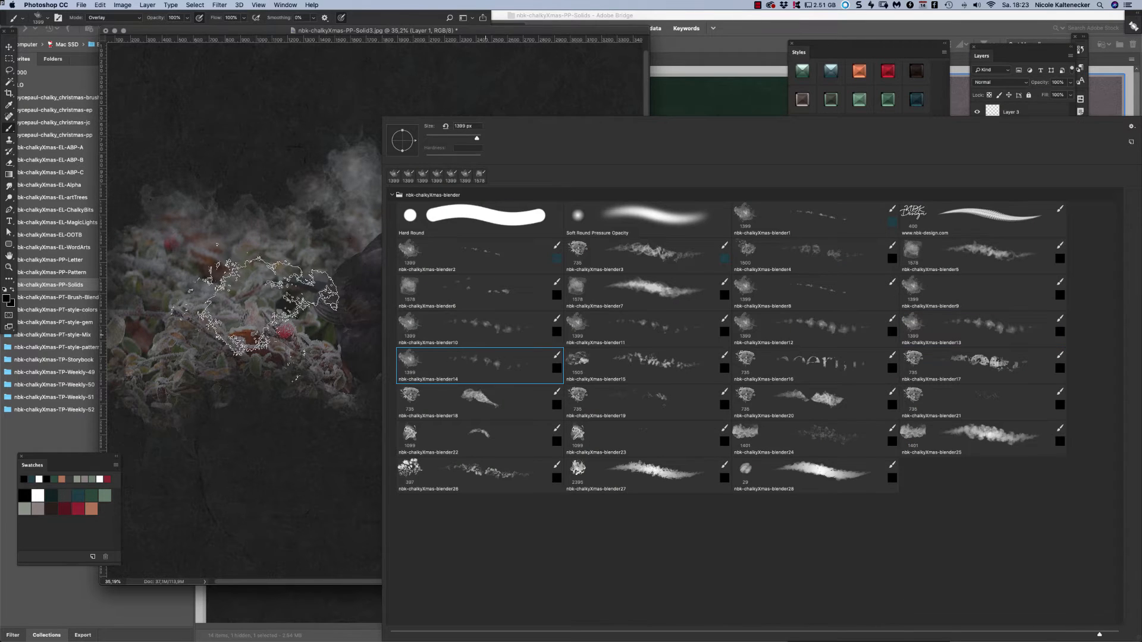
{"action": "left_click", "coordinate": [279, 303]}
{"action": "key", "text": "super+z"}
{"action": "mouse_move", "coordinate": [207, 336]}
{"action": "left_mouse_down"}
{"action": "mouse_move", "coordinate": [395, 256]}
{"action": "mouse_move", "coordinate": [527, 311]}
{"action": "mouse_move", "coordinate": [482, 202]}
{"action": "mouse_move", "coordinate": [351, 357]}
{"action": "mouse_move", "coordinate": [232, 363]}
{"action": "mouse_move", "coordinate": [143, 292]}
{"action": "mouse_move", "coordinate": [268, 256]}
{"action": "mouse_move", "coordinate": [529, 65]}
{"action": "left_mouse_up"}
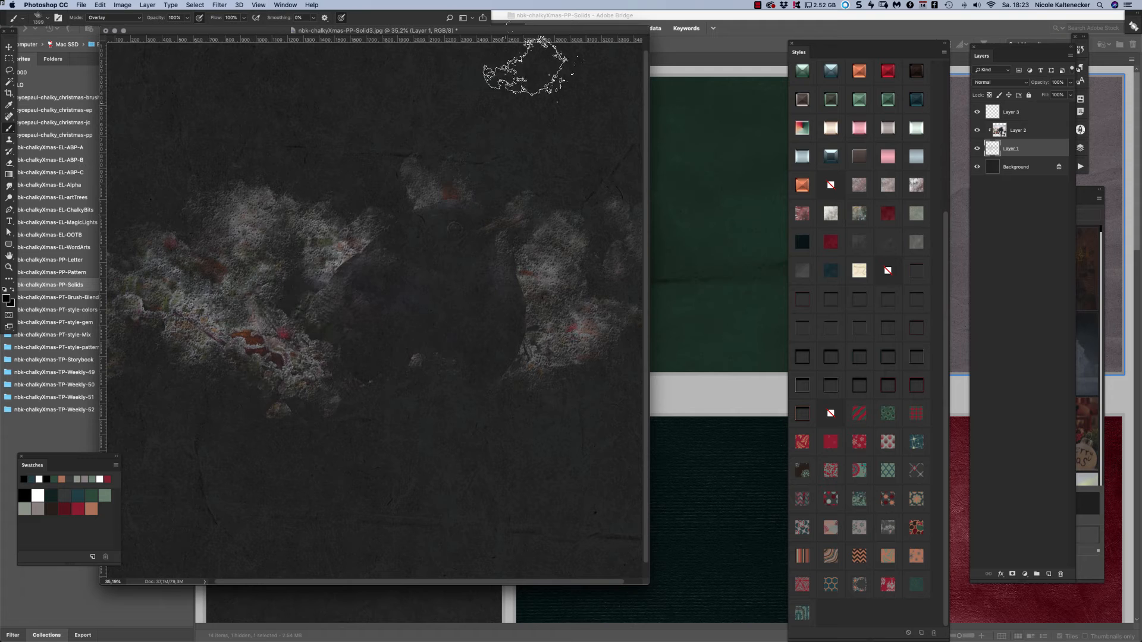
Remove the grainy patches and paint a woven fabric texture across the bird and foliage with the nbk-chalkyXmas-blender15 brush preset.
{"action": "key", "text": "super+z"}
{"action": "right_click", "coordinate": [397, 336]}
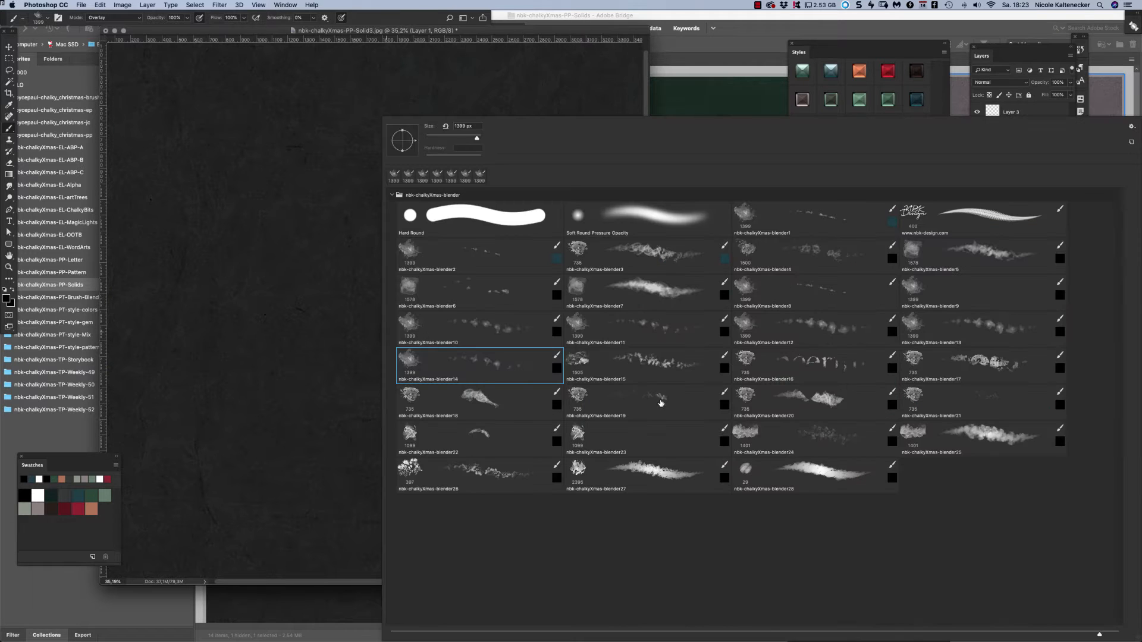
{"action": "mouse_move", "coordinate": [259, 282]}
{"action": "left_mouse_down"}
{"action": "mouse_move", "coordinate": [326, 236]}
{"action": "mouse_move", "coordinate": [422, 290]}
{"action": "mouse_move", "coordinate": [407, 352]}
{"action": "mouse_move", "coordinate": [498, 343]}
{"action": "mouse_move", "coordinate": [510, 369]}
{"action": "mouse_move", "coordinate": [618, 330]}
{"action": "left_mouse_up"}
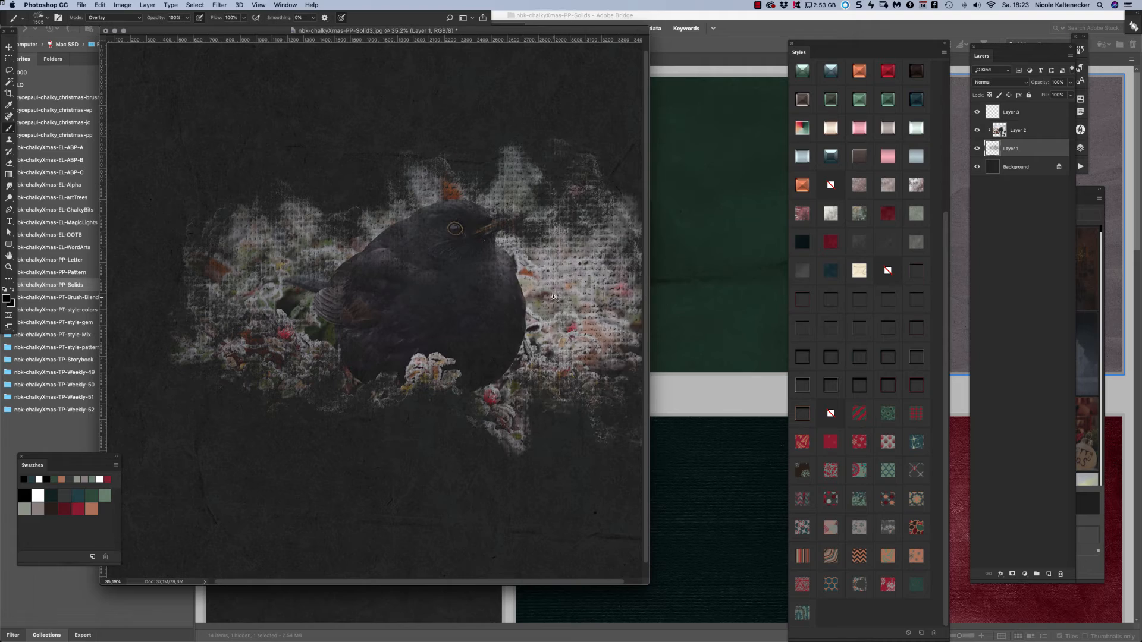
Inspect the woven texture up close and build up more of it over the bird and the frosted leaves below.
{"action": "scroll", "coordinate": [553, 297], "scroll_direction": "up", "scroll_amount": 5}
{"action": "scroll", "coordinate": [558, 319], "scroll_direction": "down", "scroll_amount": 4}
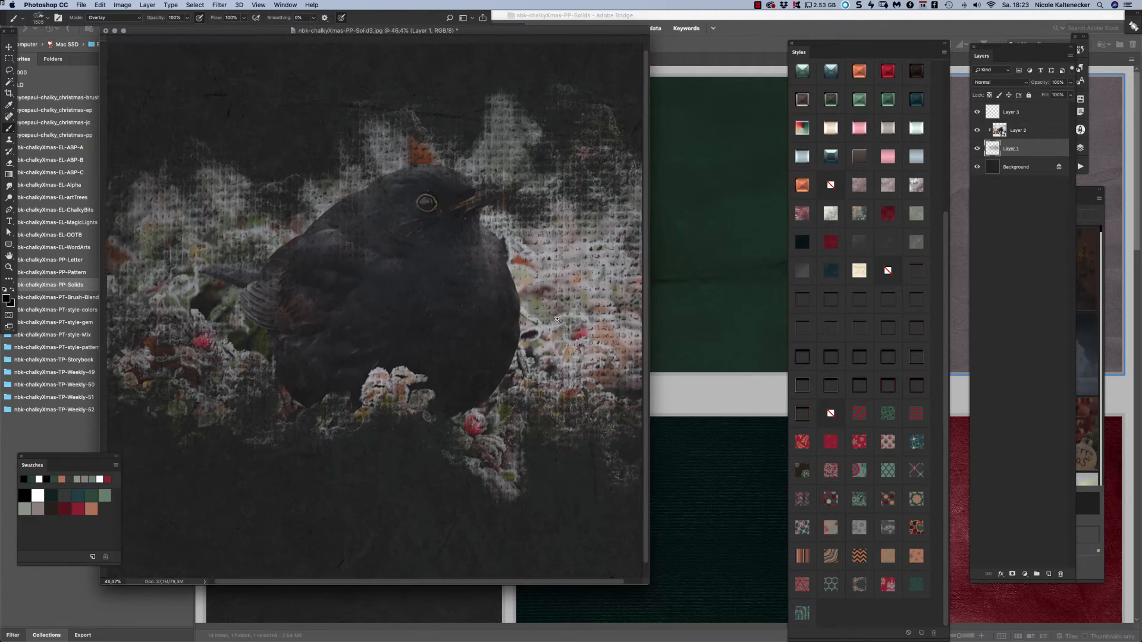
{"action": "scroll", "coordinate": [557, 319], "scroll_direction": "up", "scroll_amount": 4}
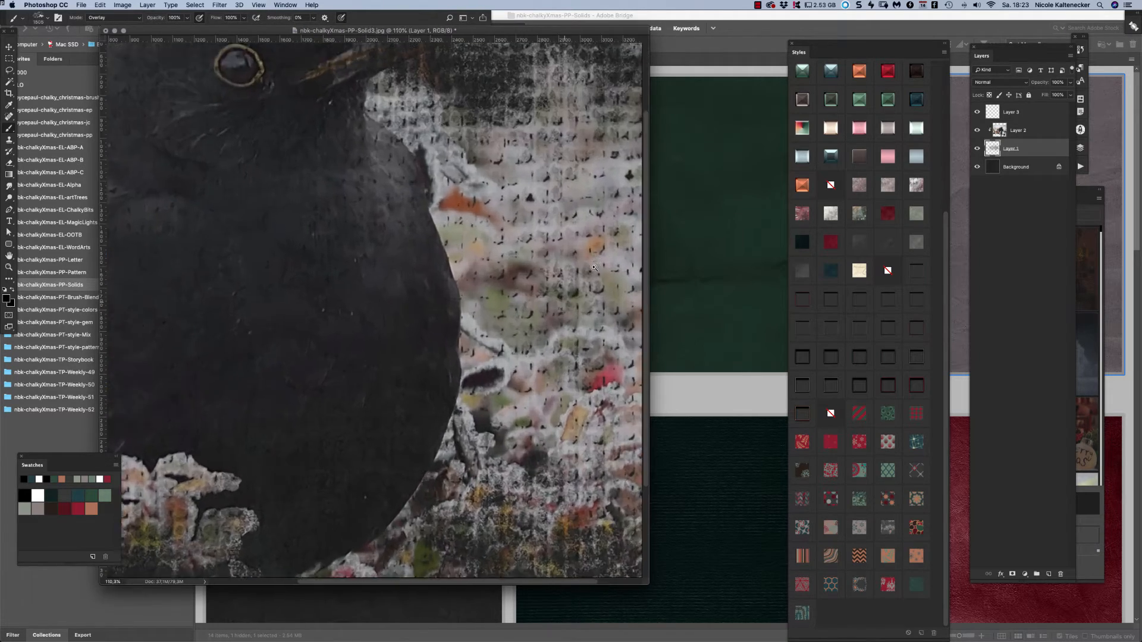
{"action": "scroll", "coordinate": [594, 268], "scroll_direction": "down", "scroll_amount": 5}
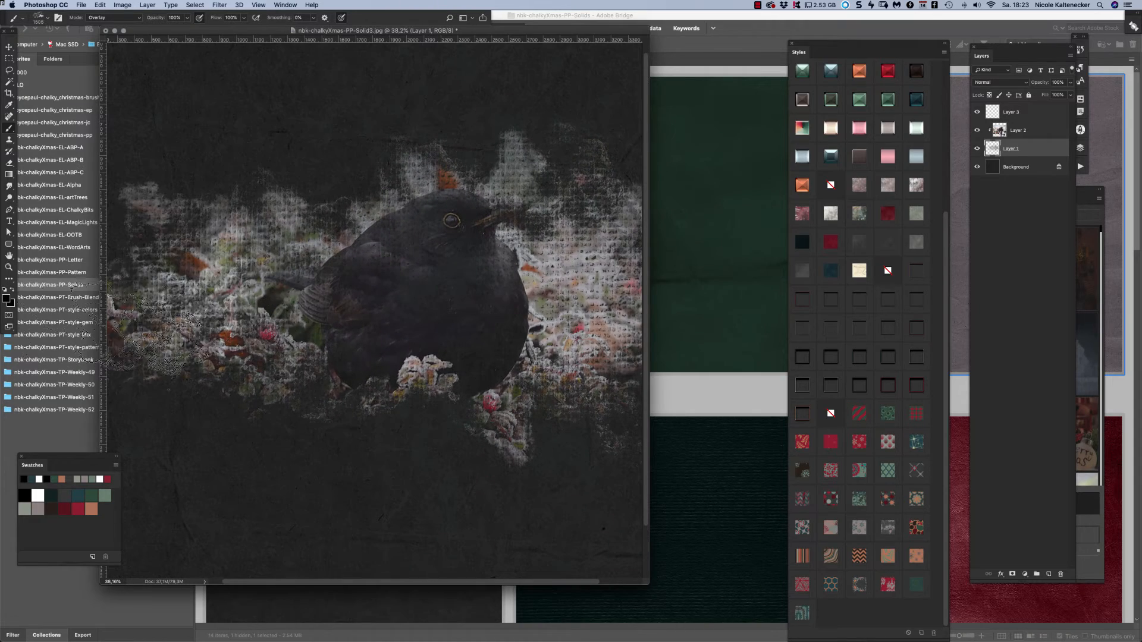
{"action": "mouse_move", "coordinate": [158, 342]}
{"action": "left_mouse_down"}
{"action": "mouse_move", "coordinate": [356, 333]}
{"action": "mouse_move", "coordinate": [451, 297]}
{"action": "mouse_move", "coordinate": [363, 351]}
{"action": "mouse_move", "coordinate": [404, 386]}
{"action": "mouse_move", "coordinate": [452, 362]}
{"action": "left_mouse_up"}
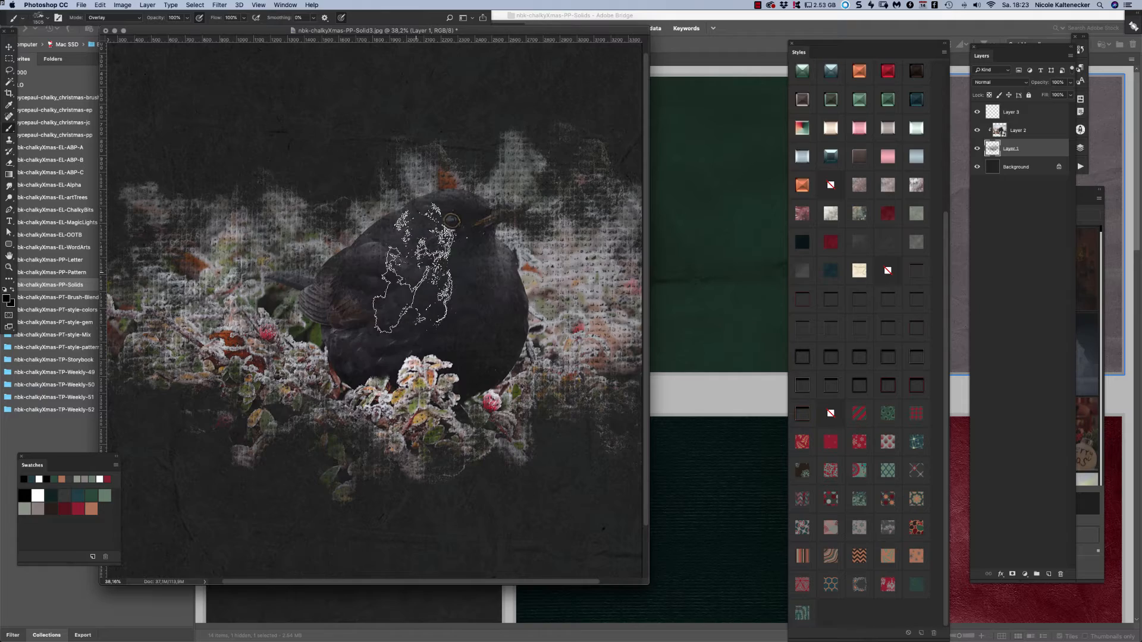
{"action": "left_click", "coordinate": [555, 297]}
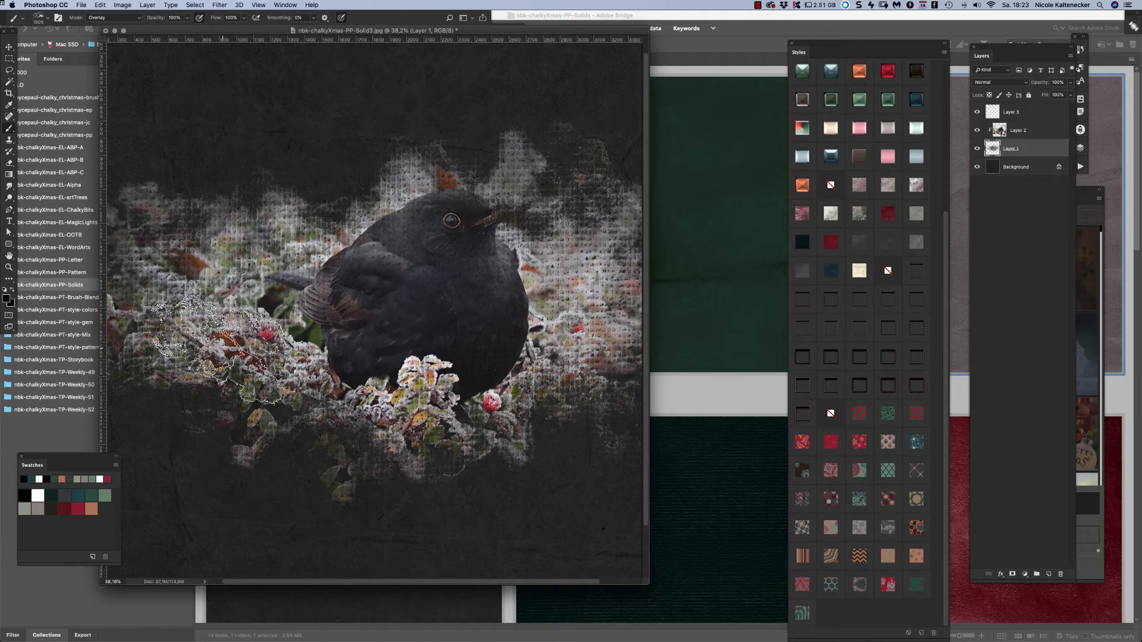
{"action": "mouse_move", "coordinate": [214, 351]}
{"action": "left_mouse_down"}
{"action": "mouse_move", "coordinate": [356, 339]}
{"action": "mouse_move", "coordinate": [333, 488]}
{"action": "left_mouse_up"}
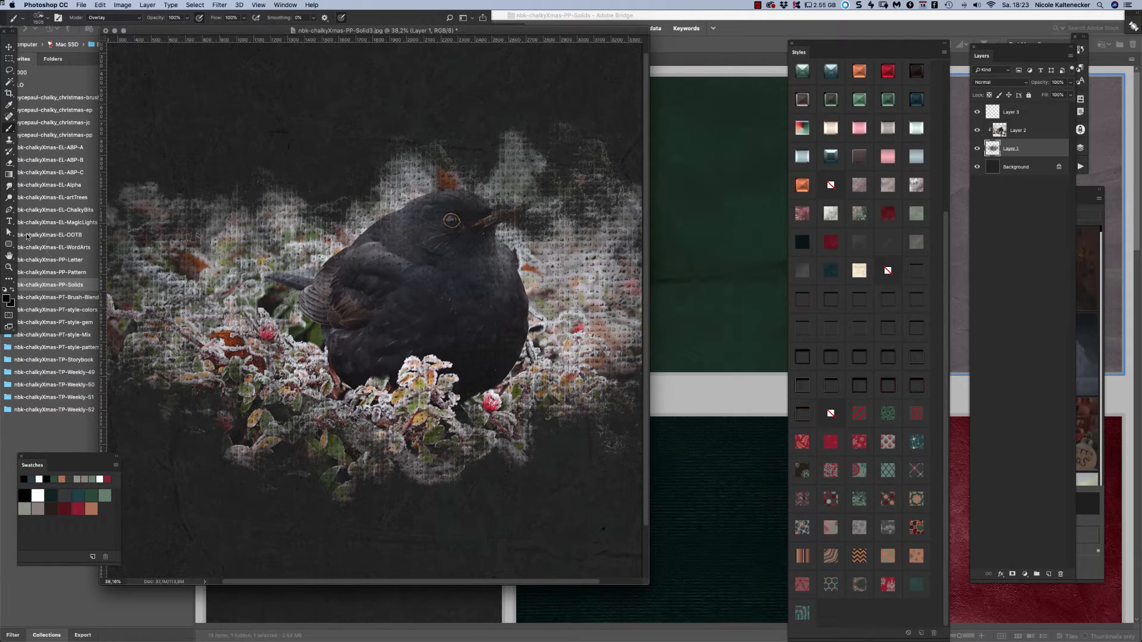
{"action": "left_click", "coordinate": [26, 235]}
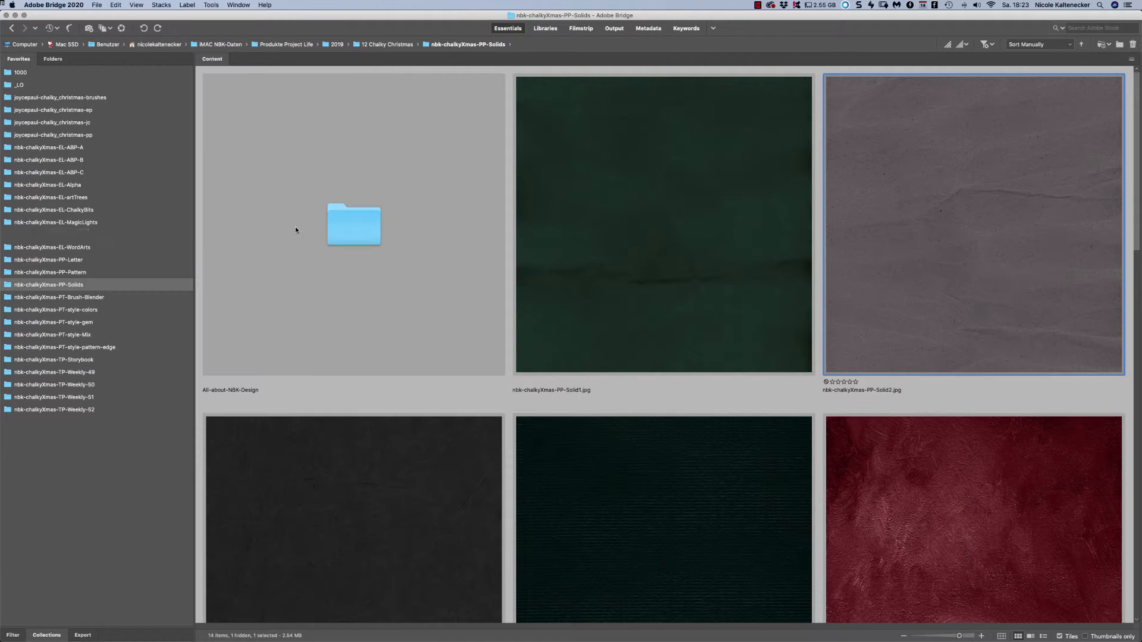
{"action": "mouse_move", "coordinate": [169, 636]}
{"action": "mouse_move", "coordinate": [335, 636]}
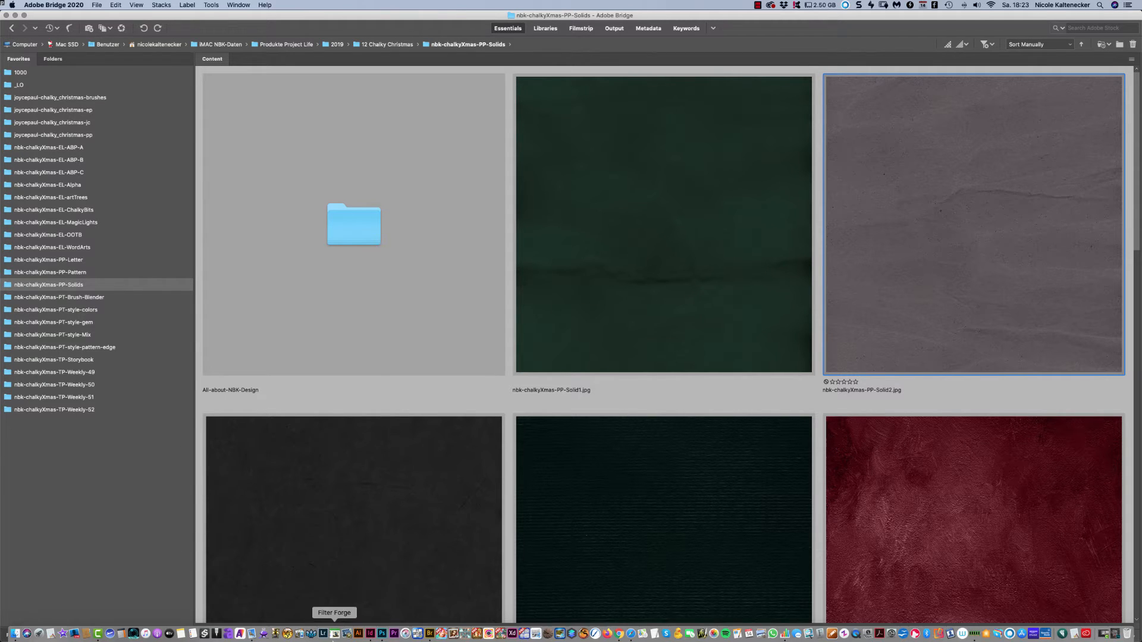
{"action": "left_click", "coordinate": [382, 634]}
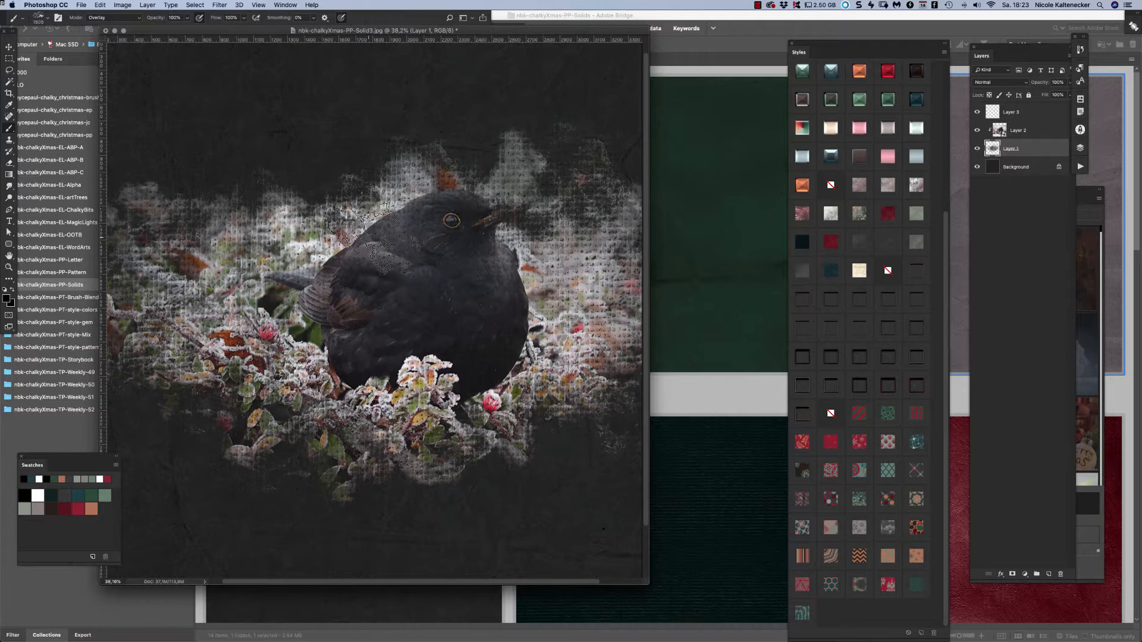
Clear Layer 1 and repaint the bird and frosted foliage across the full width with the nbk-chalkyXmas-blender15 brush preset.
{"action": "mouse_move", "coordinate": [256, 238]}
{"action": "left_mouse_down"}
{"action": "mouse_move", "coordinate": [199, 247]}
{"action": "mouse_move", "coordinate": [151, 271]}
{"action": "mouse_move", "coordinate": [200, 365]}
{"action": "mouse_move", "coordinate": [193, 428]}
{"action": "mouse_move", "coordinate": [158, 416]}
{"action": "left_mouse_up"}
{"action": "key", "text": "BackSpace"}
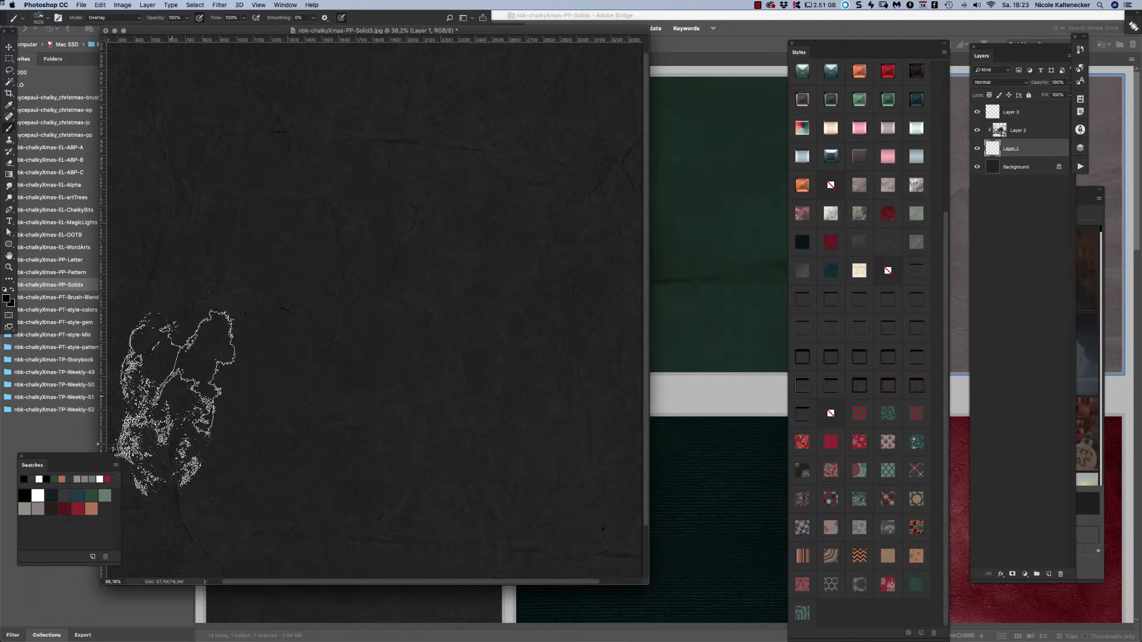
{"action": "mouse_move", "coordinate": [175, 324]}
{"action": "left_mouse_down"}
{"action": "mouse_move", "coordinate": [592, 326]}
{"action": "mouse_move", "coordinate": [158, 394]}
{"action": "mouse_move", "coordinate": [389, 397]}
{"action": "mouse_move", "coordinate": [553, 279]}
{"action": "mouse_move", "coordinate": [351, 280]}
{"action": "mouse_move", "coordinate": [238, 297]}
{"action": "mouse_move", "coordinate": [500, 280]}
{"action": "mouse_move", "coordinate": [434, 220]}
{"action": "mouse_move", "coordinate": [368, 226]}
{"action": "mouse_move", "coordinate": [237, 315]}
{"action": "mouse_move", "coordinate": [178, 333]}
{"action": "mouse_move", "coordinate": [321, 309]}
{"action": "mouse_move", "coordinate": [333, 255]}
{"action": "mouse_move", "coordinate": [501, 270]}
{"action": "mouse_move", "coordinate": [589, 238]}
{"action": "mouse_move", "coordinate": [601, 285]}
{"action": "mouse_move", "coordinate": [588, 357]}
{"action": "mouse_move", "coordinate": [310, 354]}
{"action": "mouse_move", "coordinate": [594, 342]}
{"action": "left_mouse_up"}
{"action": "mouse_move", "coordinate": [590, 247]}
{"action": "left_mouse_down"}
{"action": "mouse_move", "coordinate": [618, 196]}
{"action": "mouse_move", "coordinate": [776, 264]}
{"action": "left_mouse_up"}
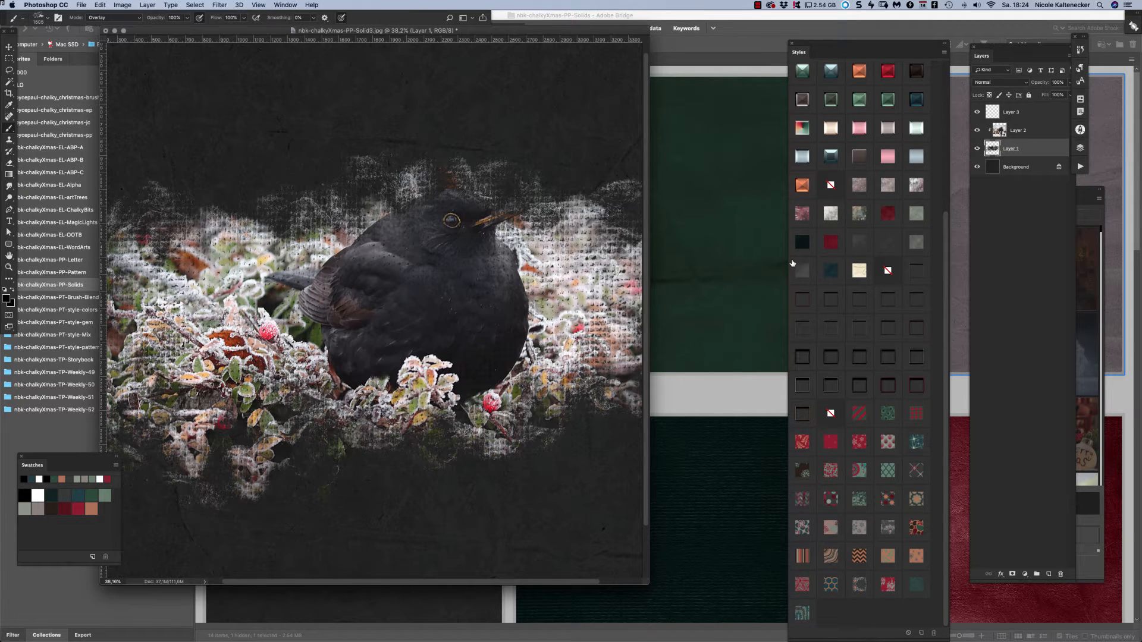
{"action": "mouse_move", "coordinate": [309, 262]}
{"action": "left_mouse_down"}
{"action": "mouse_move", "coordinate": [248, 255]}
{"action": "mouse_move", "coordinate": [345, 206]}
{"action": "mouse_move", "coordinate": [329, 212]}
{"action": "mouse_move", "coordinate": [552, 260]}
{"action": "mouse_move", "coordinate": [493, 238]}
{"action": "mouse_move", "coordinate": [575, 251]}
{"action": "mouse_move", "coordinate": [575, 241]}
{"action": "mouse_move", "coordinate": [533, 267]}
{"action": "mouse_move", "coordinate": [516, 309]}
{"action": "mouse_move", "coordinate": [578, 455]}
{"action": "mouse_move", "coordinate": [597, 397]}
{"action": "mouse_move", "coordinate": [532, 339]}
{"action": "mouse_move", "coordinate": [386, 321]}
{"action": "left_mouse_up"}
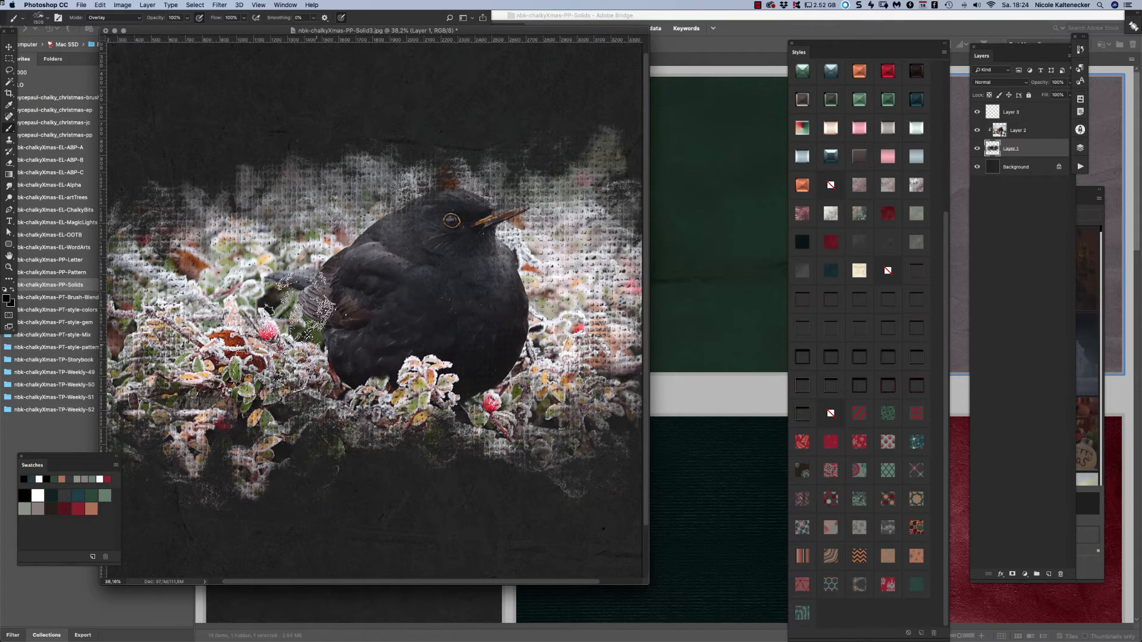
{"action": "mouse_move", "coordinate": [301, 304]}
{"action": "left_mouse_down"}
{"action": "mouse_move", "coordinate": [238, 428]}
{"action": "mouse_move", "coordinate": [306, 229]}
{"action": "left_mouse_up"}
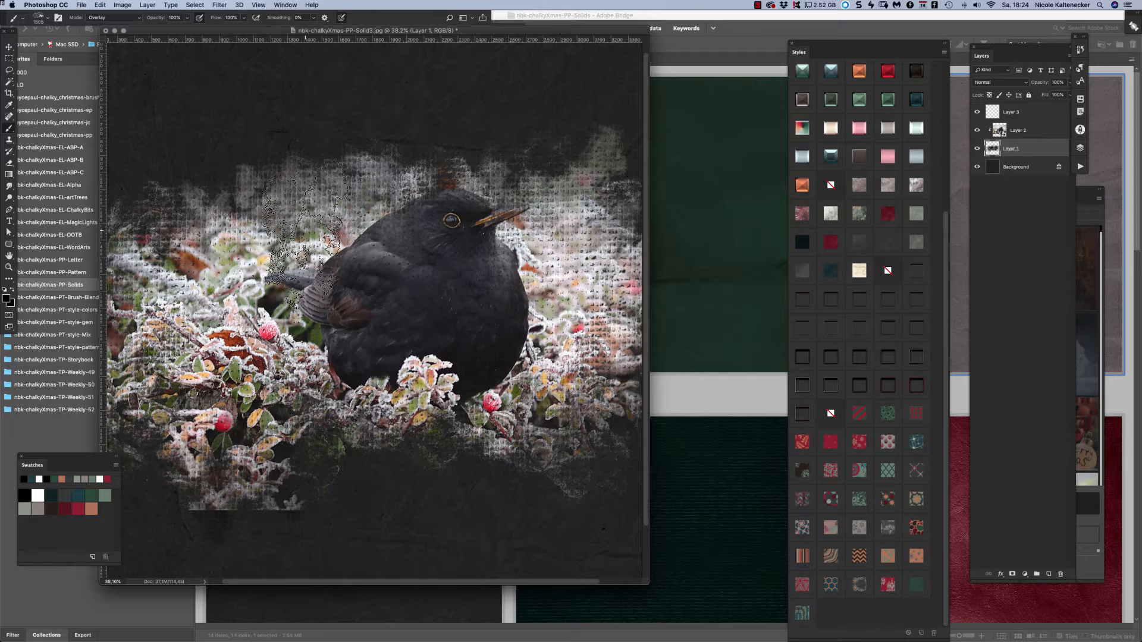
Clear Layer 1 and paint Christmas text lines across the photo area with the nbk-chalkyXmas-blender16 brush preset.
{"action": "key", "text": "BackSpace"}
{"action": "right_click", "coordinate": [614, 300]}
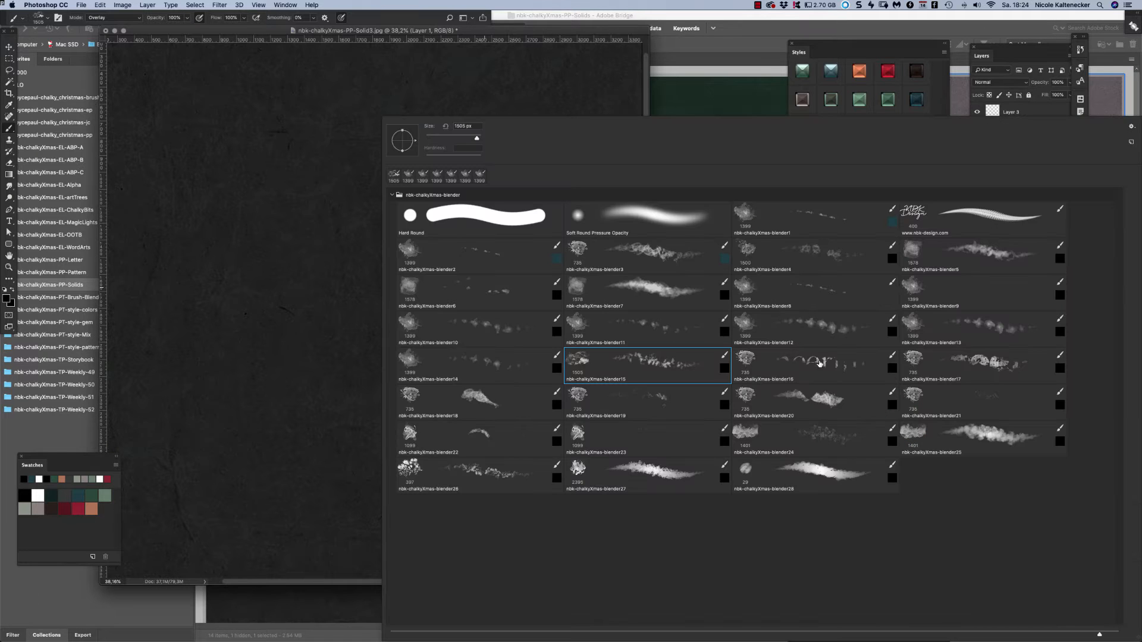
{"action": "left_click", "coordinate": [290, 269]}
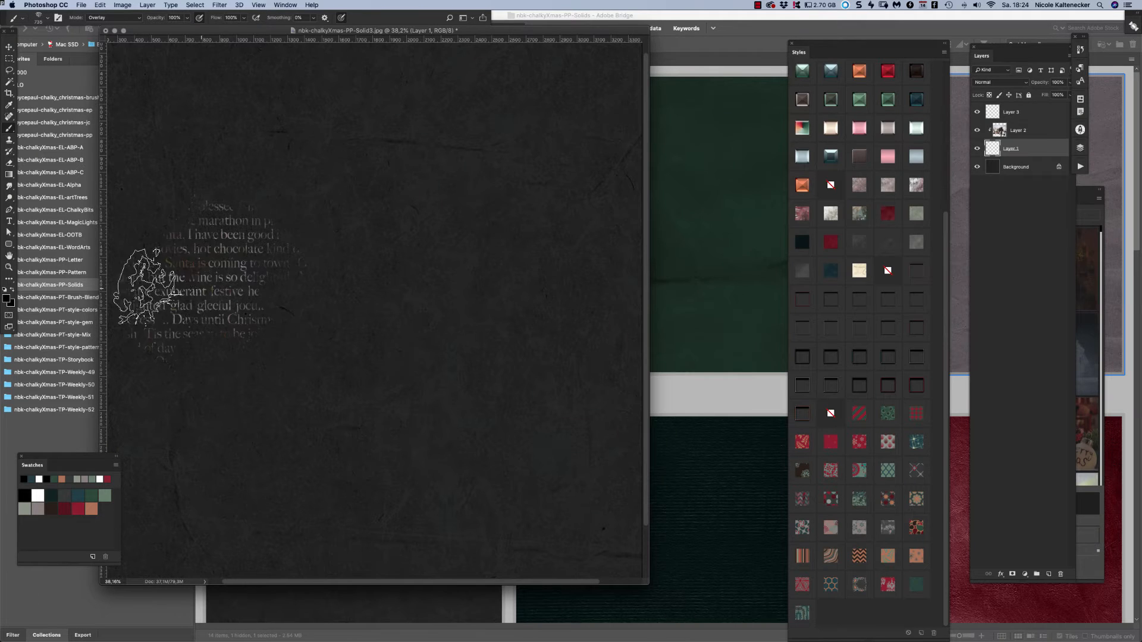
{"action": "mouse_move", "coordinate": [146, 287]}
{"action": "left_mouse_down"}
{"action": "mouse_move", "coordinate": [215, 278]}
{"action": "mouse_move", "coordinate": [292, 300]}
{"action": "mouse_move", "coordinate": [250, 233]}
{"action": "left_mouse_up"}
{"action": "mouse_move", "coordinate": [449, 324]}
{"action": "left_mouse_down"}
{"action": "mouse_move", "coordinate": [474, 268]}
{"action": "mouse_move", "coordinate": [395, 177]}
{"action": "mouse_move", "coordinate": [370, 194]}
{"action": "mouse_move", "coordinate": [499, 271]}
{"action": "mouse_move", "coordinate": [561, 208]}
{"action": "mouse_move", "coordinate": [599, 245]}
{"action": "mouse_move", "coordinate": [659, 271]}
{"action": "mouse_move", "coordinate": [609, 418]}
{"action": "mouse_move", "coordinate": [472, 310]}
{"action": "left_mouse_up"}
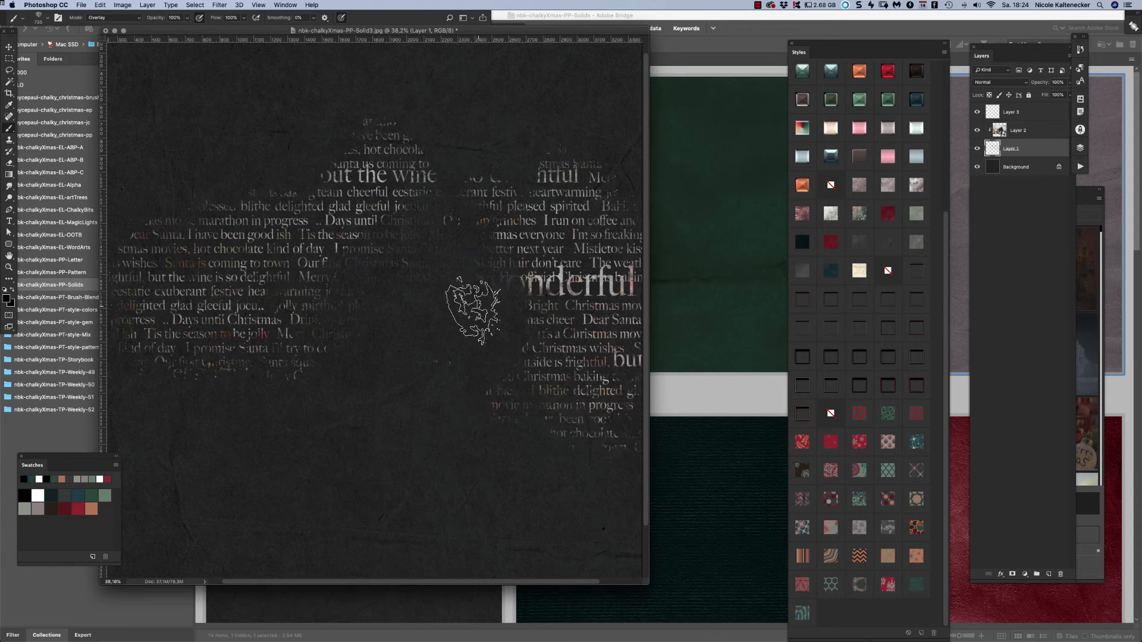
{"action": "mouse_move", "coordinate": [446, 355]}
{"action": "left_mouse_down"}
{"action": "mouse_move", "coordinate": [340, 348]}
{"action": "mouse_move", "coordinate": [223, 453]}
{"action": "left_mouse_up"}
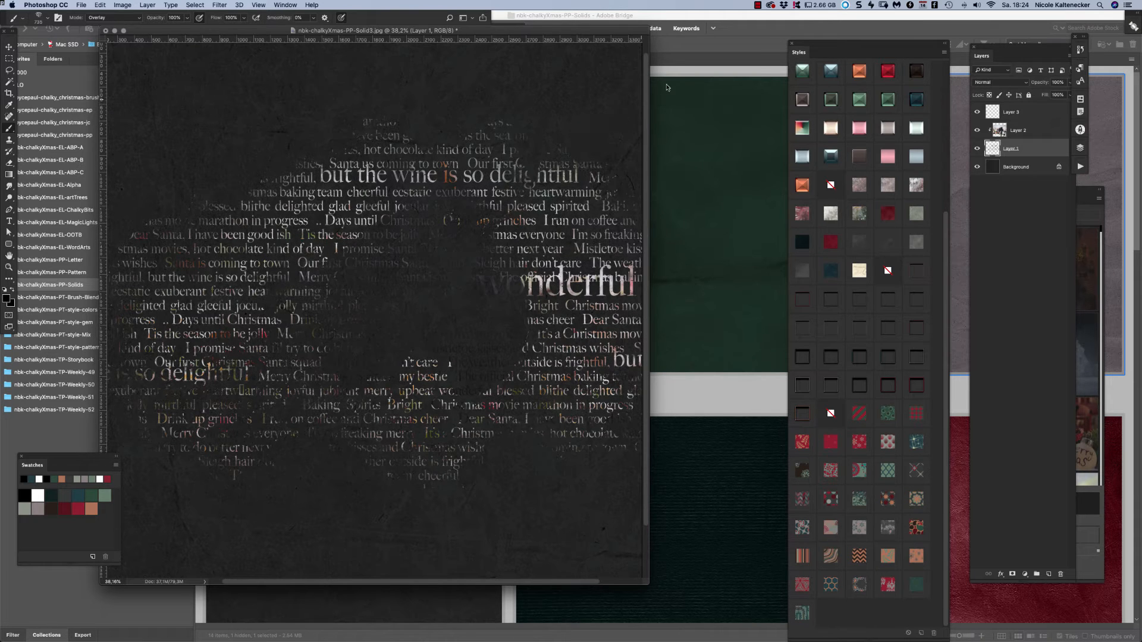
Add strokes near the bird's tail, chest and the leaves below with the nbk-chalkyXmas-blender17 brush preset and undo the last stroke.
{"action": "right_click", "coordinate": [526, 260]}
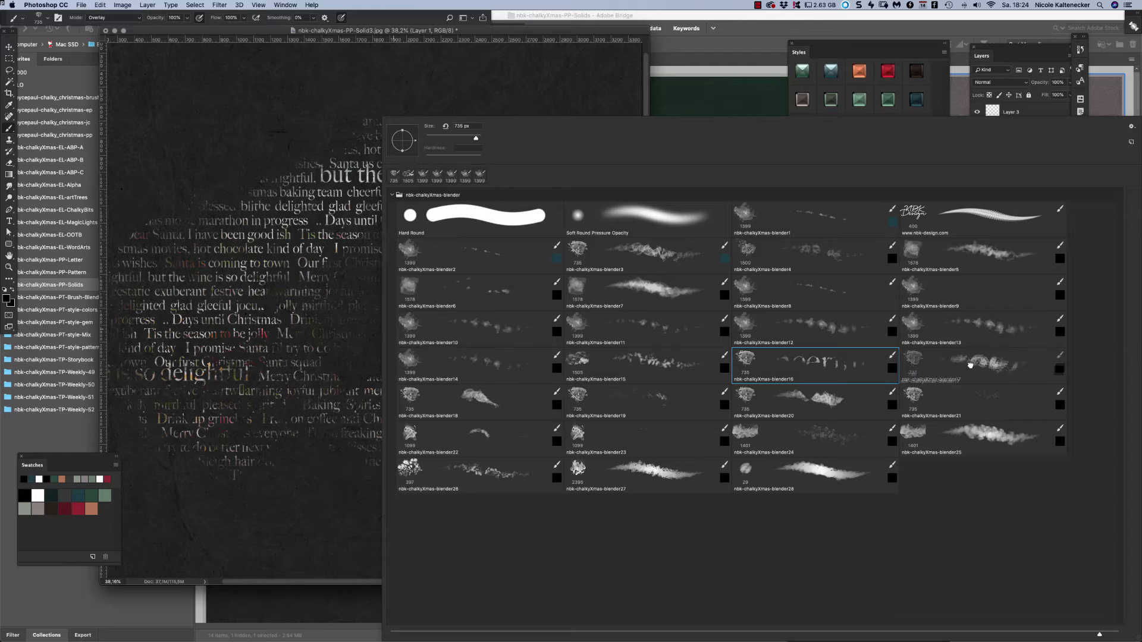
{"action": "left_click", "coordinate": [280, 324]}
{"action": "mouse_move", "coordinate": [408, 319]}
{"action": "left_mouse_down"}
{"action": "mouse_move", "coordinate": [420, 344]}
{"action": "mouse_move", "coordinate": [262, 167]}
{"action": "mouse_move", "coordinate": [190, 202]}
{"action": "mouse_move", "coordinate": [437, 387]}
{"action": "mouse_move", "coordinate": [541, 440]}
{"action": "mouse_move", "coordinate": [467, 440]}
{"action": "left_mouse_up"}
{"action": "key", "text": "super+z"}
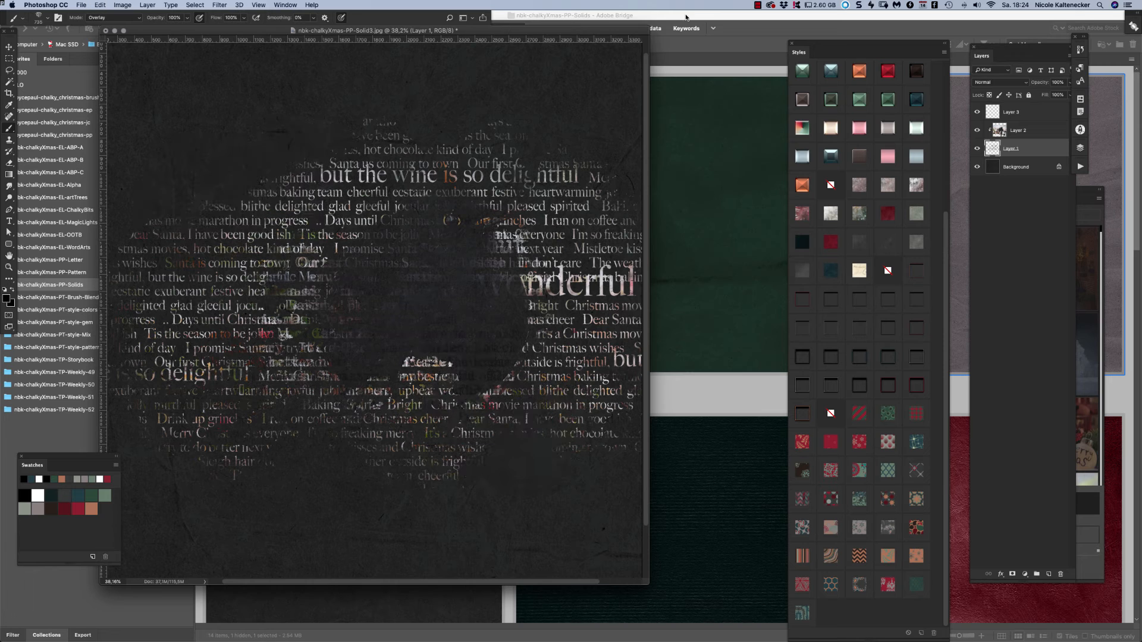
Paint the bird and frosted foliage over the text with the nbk-chalkyXmas-blender11 preset and extend the edges with nbk-chalkyXmas-blender24.
{"action": "right_click", "coordinate": [440, 371]}
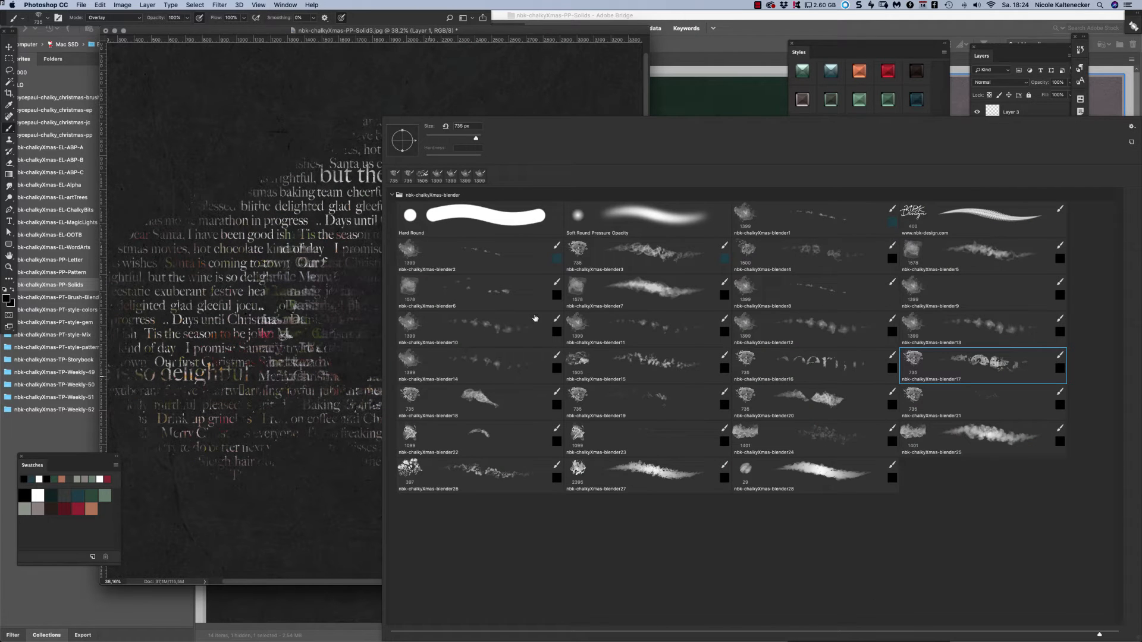
{"action": "double_click", "coordinate": [583, 329]}
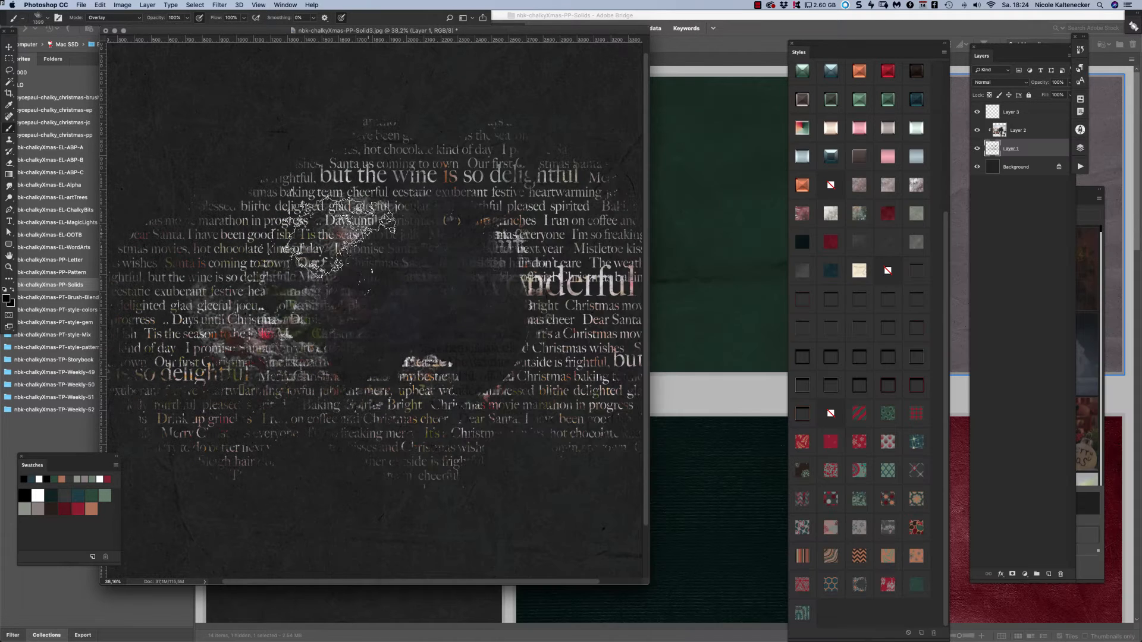
{"action": "mouse_move", "coordinate": [265, 261]}
{"action": "left_mouse_down"}
{"action": "mouse_move", "coordinate": [196, 303]}
{"action": "mouse_move", "coordinate": [273, 199]}
{"action": "mouse_move", "coordinate": [452, 220]}
{"action": "mouse_move", "coordinate": [535, 285]}
{"action": "mouse_move", "coordinate": [547, 369]}
{"action": "mouse_move", "coordinate": [342, 373]}
{"action": "mouse_move", "coordinate": [428, 428]}
{"action": "mouse_move", "coordinate": [318, 380]}
{"action": "mouse_move", "coordinate": [286, 315]}
{"action": "left_mouse_up"}
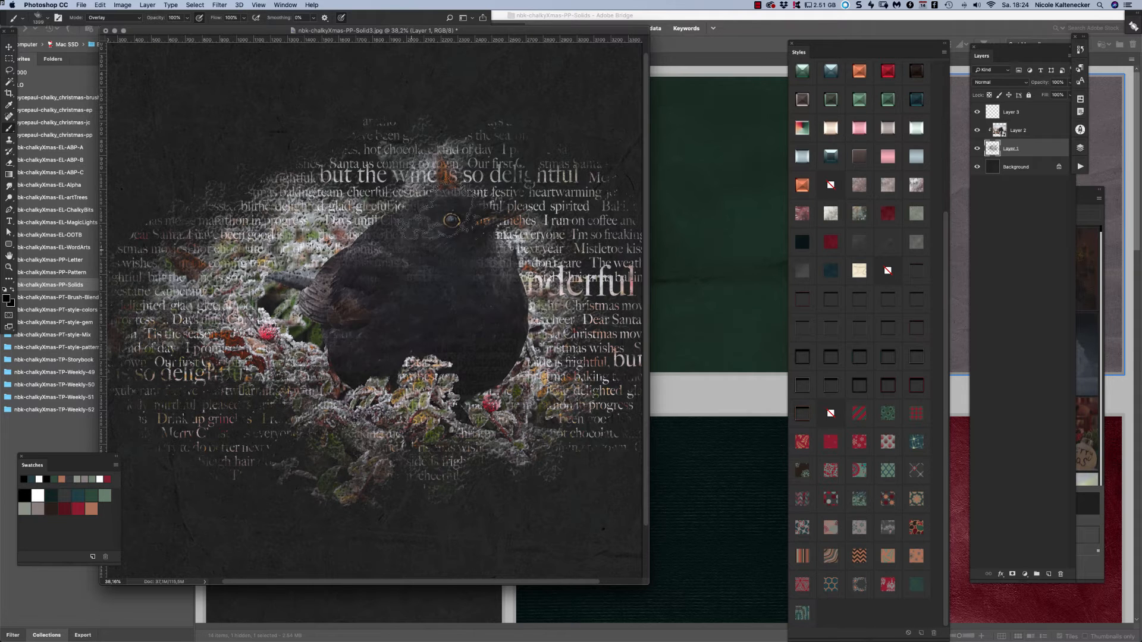
{"action": "mouse_move", "coordinate": [440, 215]}
{"action": "left_mouse_down"}
{"action": "mouse_move", "coordinate": [440, 174]}
{"action": "mouse_move", "coordinate": [345, 212]}
{"action": "left_mouse_up"}
{"action": "right_click", "coordinate": [473, 300]}
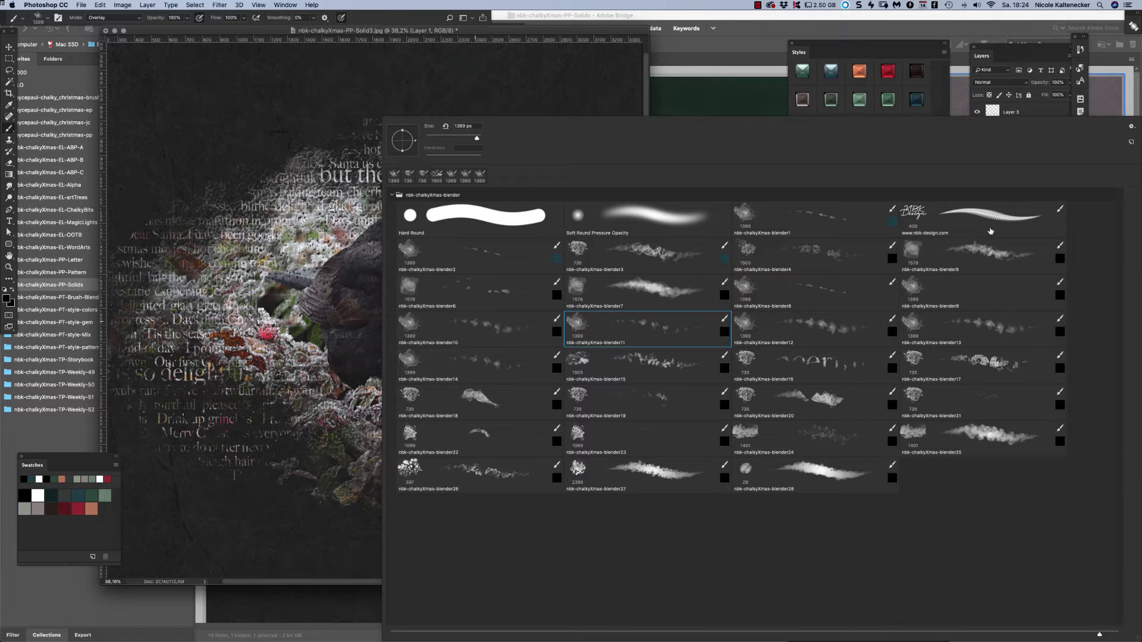
{"action": "left_click", "coordinate": [196, 309]}
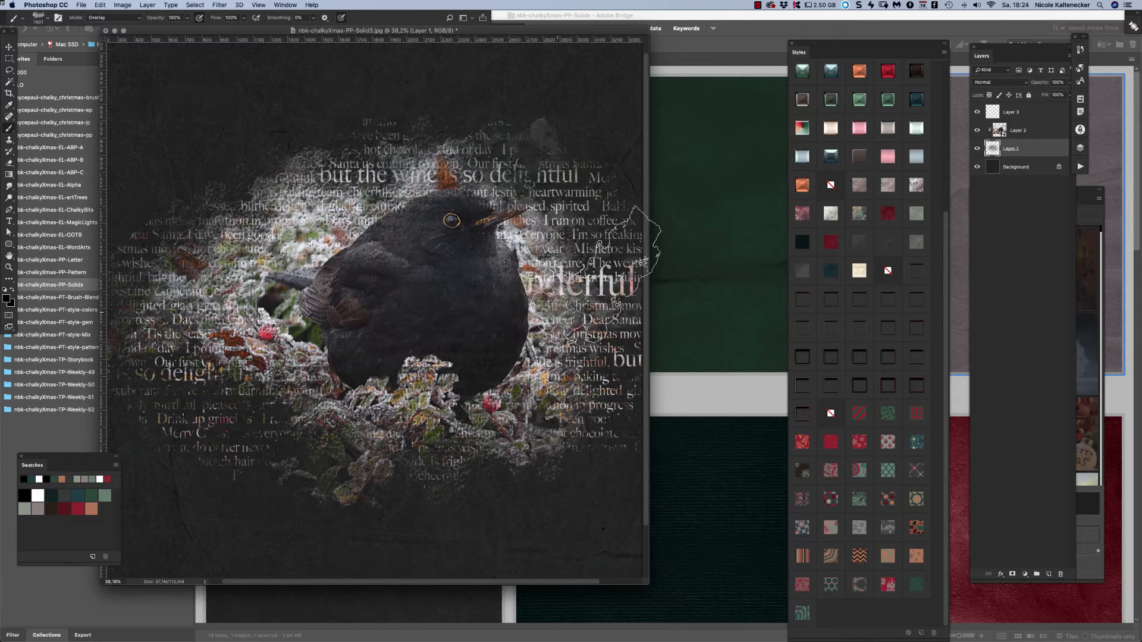
Switch back from Bridge to Photoshop and enlarge the document window so the whole paper is in view.
{"action": "left_click", "coordinate": [648, 583]}
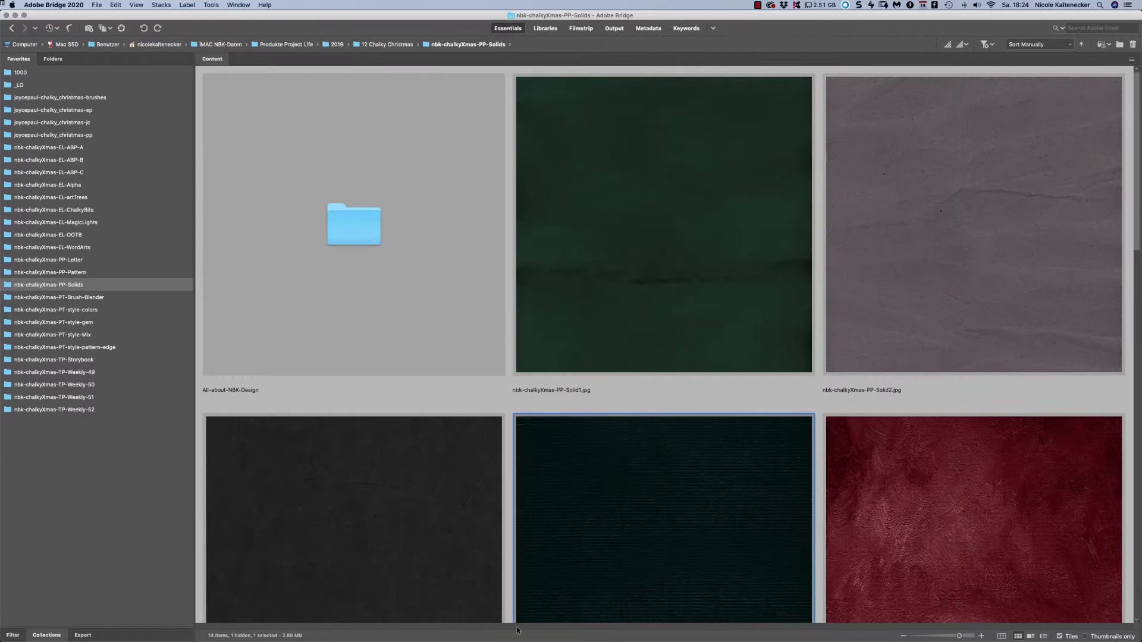
{"action": "mouse_move", "coordinate": [512, 635]}
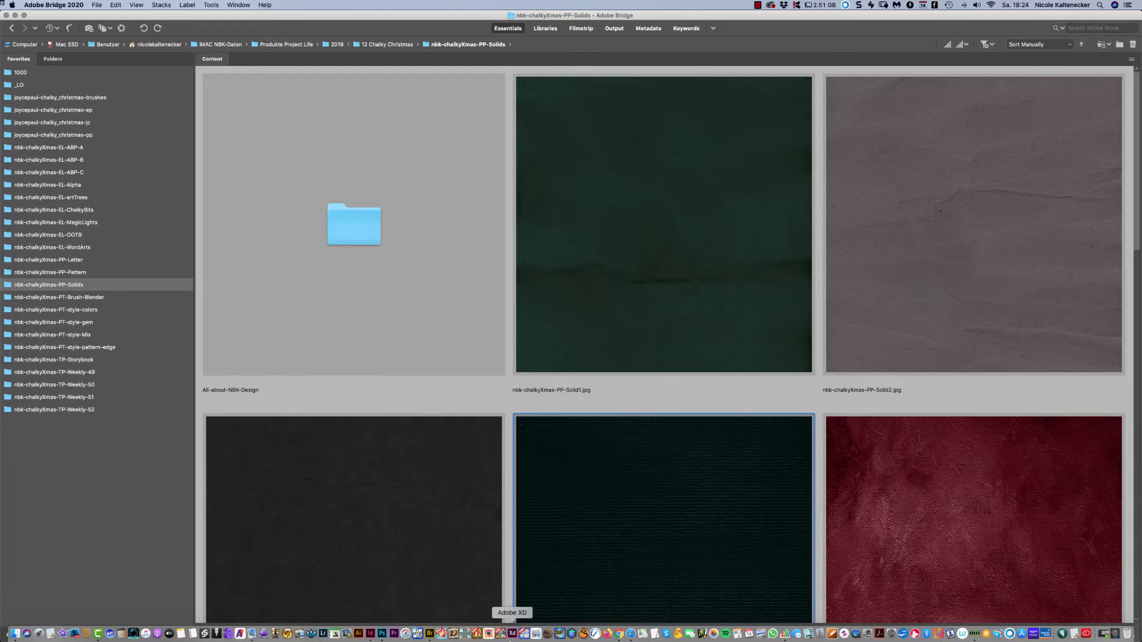
{"action": "left_click", "coordinate": [382, 635]}
{"action": "left_click_drag", "start_coordinate": [653, 571], "coordinate": [850, 640]}
{"action": "left_click_drag", "start_coordinate": [699, 32], "coordinate": [679, 28]}
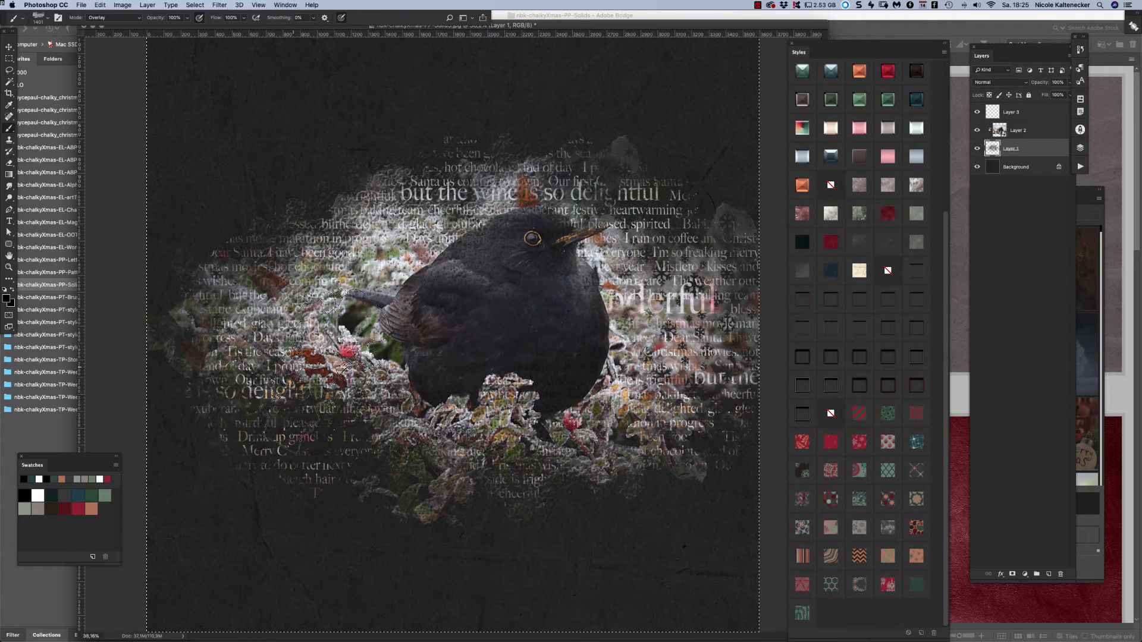
Add texture around the foliage, paint over the bird and leaves with the nbk-chalkyXmas-blender15 preset, and clear Layer 1.
{"action": "left_click_drag", "start_coordinate": [404, 375], "coordinate": [369, 387]}
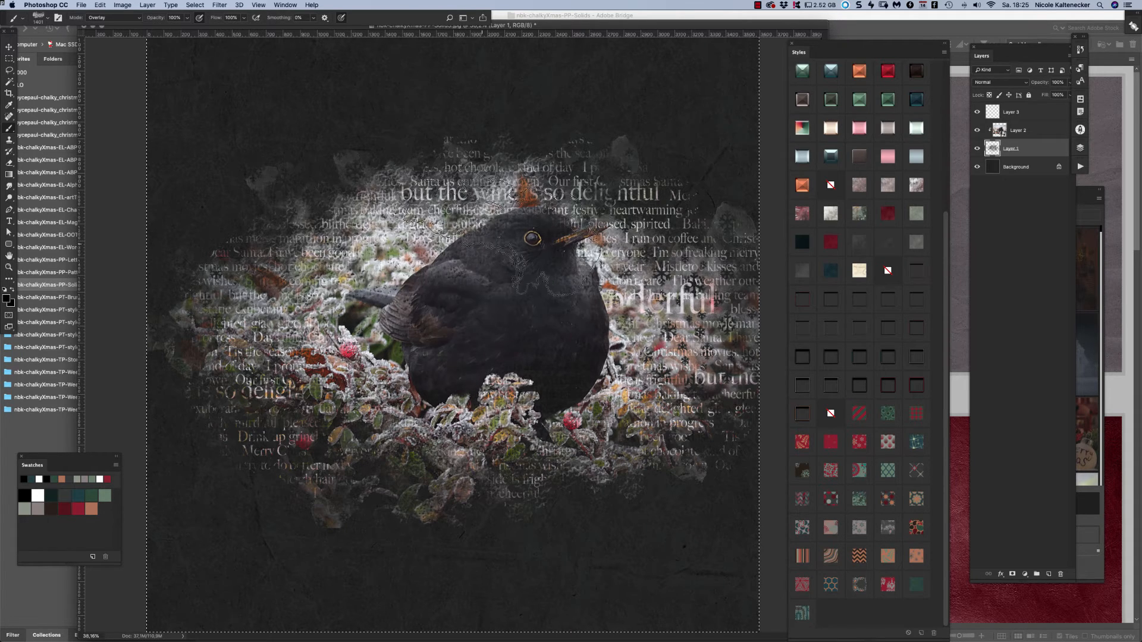
{"action": "right_click", "coordinate": [556, 240]}
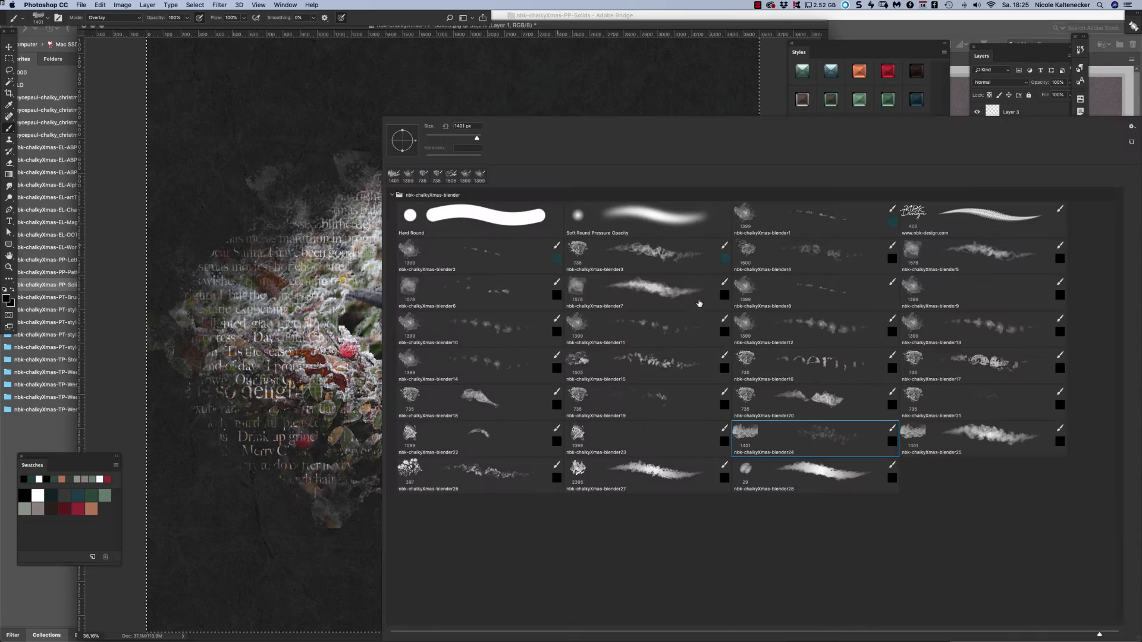
{"action": "double_click", "coordinate": [576, 356]}
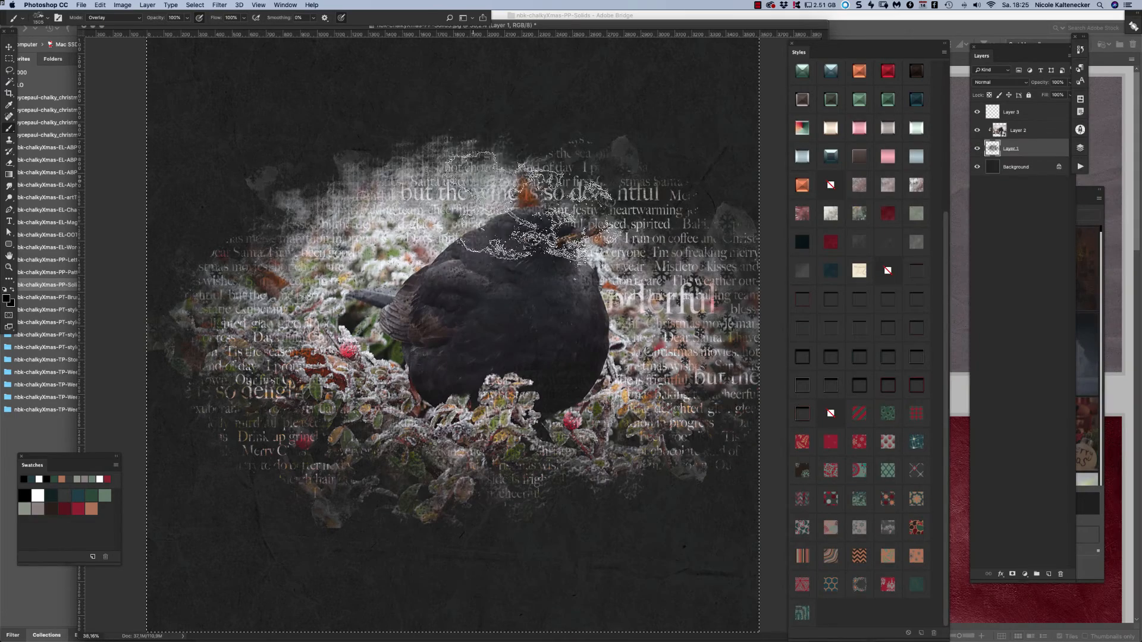
{"action": "mouse_move", "coordinate": [529, 206]}
{"action": "left_mouse_down"}
{"action": "mouse_move", "coordinate": [610, 207]}
{"action": "mouse_move", "coordinate": [740, 255]}
{"action": "mouse_move", "coordinate": [625, 160]}
{"action": "mouse_move", "coordinate": [537, 267]}
{"action": "mouse_move", "coordinate": [487, 176]}
{"action": "mouse_move", "coordinate": [446, 239]}
{"action": "mouse_move", "coordinate": [429, 214]}
{"action": "mouse_move", "coordinate": [493, 350]}
{"action": "mouse_move", "coordinate": [512, 457]}
{"action": "mouse_move", "coordinate": [607, 426]}
{"action": "mouse_move", "coordinate": [594, 426]}
{"action": "mouse_move", "coordinate": [651, 381]}
{"action": "mouse_move", "coordinate": [556, 416]}
{"action": "mouse_move", "coordinate": [348, 375]}
{"action": "mouse_move", "coordinate": [404, 445]}
{"action": "mouse_move", "coordinate": [341, 432]}
{"action": "mouse_move", "coordinate": [256, 357]}
{"action": "left_mouse_up"}
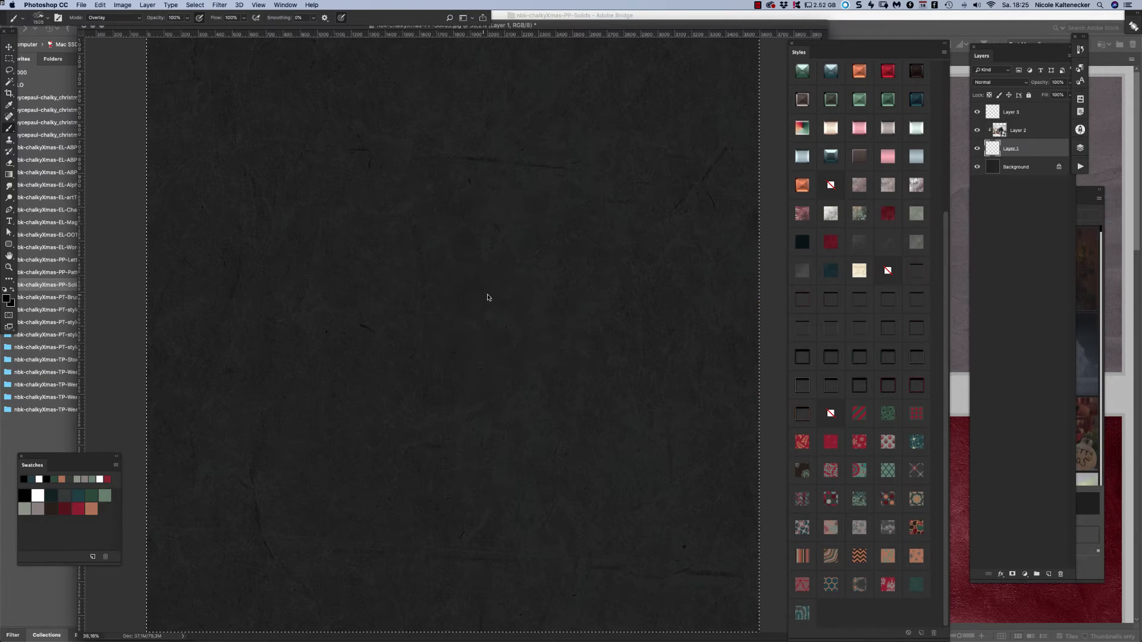
Paint typewriter-style Christmas text lines across the empty photo area on Layer 1 with a 735 px blender brush preset.
{"action": "right_click", "coordinate": [487, 295]}
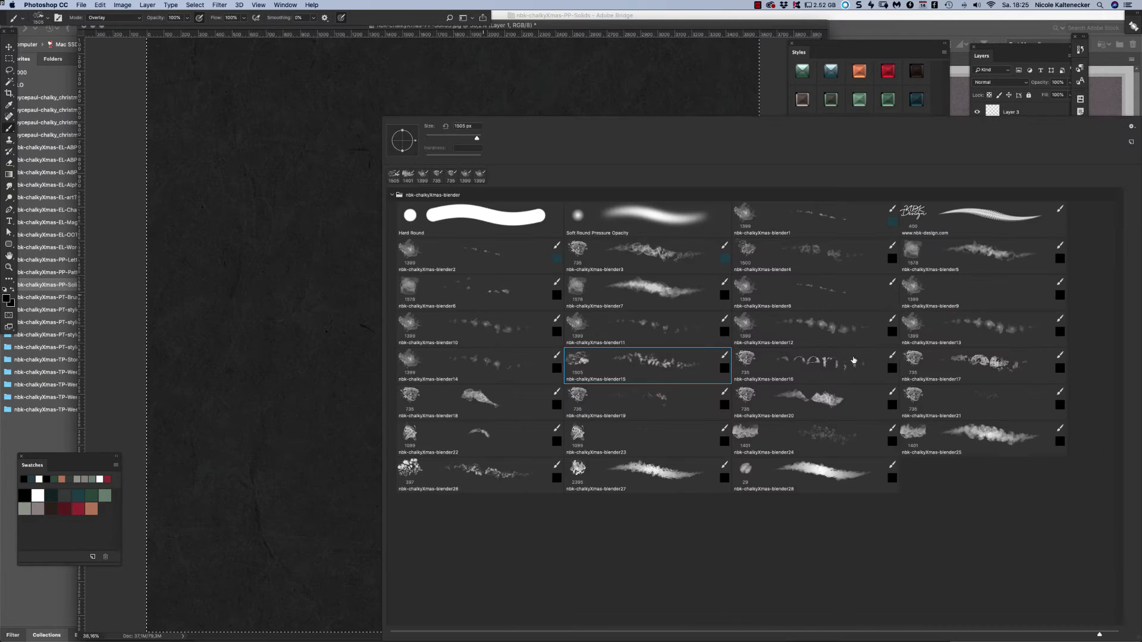
{"action": "mouse_move", "coordinate": [225, 212]}
{"action": "left_mouse_down"}
{"action": "mouse_move", "coordinate": [331, 306]}
{"action": "mouse_move", "coordinate": [510, 318]}
{"action": "mouse_move", "coordinate": [280, 344]}
{"action": "mouse_move", "coordinate": [280, 205]}
{"action": "mouse_move", "coordinate": [386, 441]}
{"action": "mouse_move", "coordinate": [313, 384]}
{"action": "mouse_move", "coordinate": [423, 429]}
{"action": "mouse_move", "coordinate": [351, 309]}
{"action": "mouse_move", "coordinate": [371, 237]}
{"action": "mouse_move", "coordinate": [377, 307]}
{"action": "mouse_move", "coordinate": [476, 256]}
{"action": "mouse_move", "coordinate": [547, 382]}
{"action": "mouse_move", "coordinate": [630, 297]}
{"action": "mouse_move", "coordinate": [535, 440]}
{"action": "mouse_move", "coordinate": [654, 224]}
{"action": "mouse_move", "coordinate": [624, 261]}
{"action": "mouse_move", "coordinate": [529, 250]}
{"action": "mouse_move", "coordinate": [648, 202]}
{"action": "mouse_move", "coordinate": [572, 445]}
{"action": "mouse_move", "coordinate": [523, 416]}
{"action": "mouse_move", "coordinate": [713, 392]}
{"action": "mouse_move", "coordinate": [684, 315]}
{"action": "mouse_move", "coordinate": [625, 238]}
{"action": "left_mouse_up"}
{"action": "left_click_drag", "start_coordinate": [402, 292], "coordinate": [347, 302]}
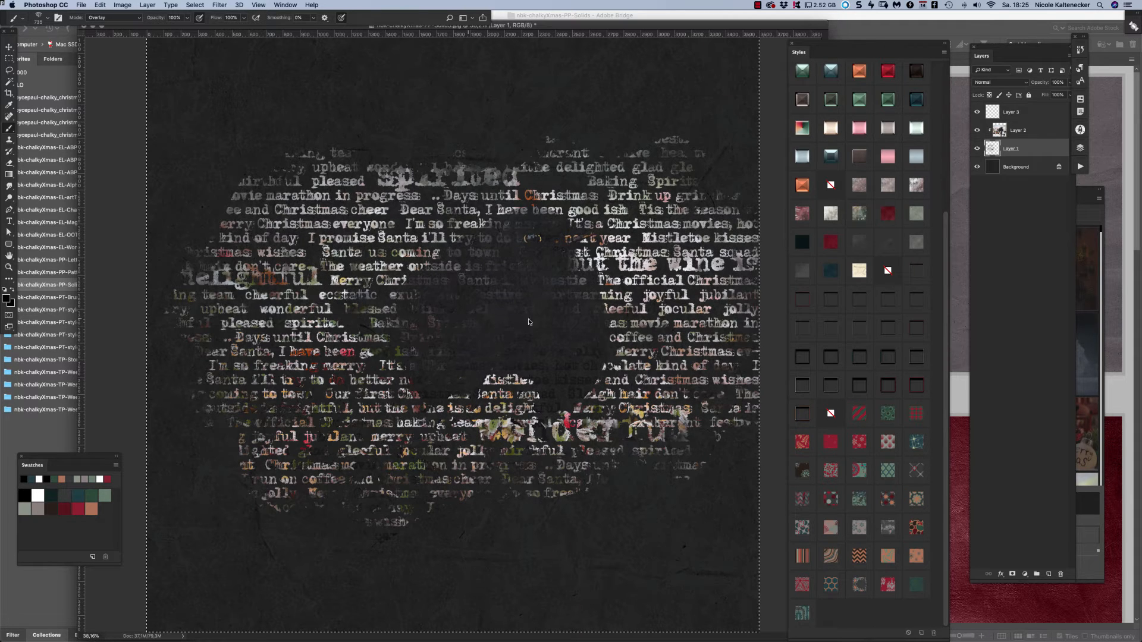
Add chevron strokes from the leaves up over the bird with nbk-chalkyXmas-blender20 and small marks above with nbk-chalkyXmas-blender23.
{"action": "right_click", "coordinate": [529, 321]}
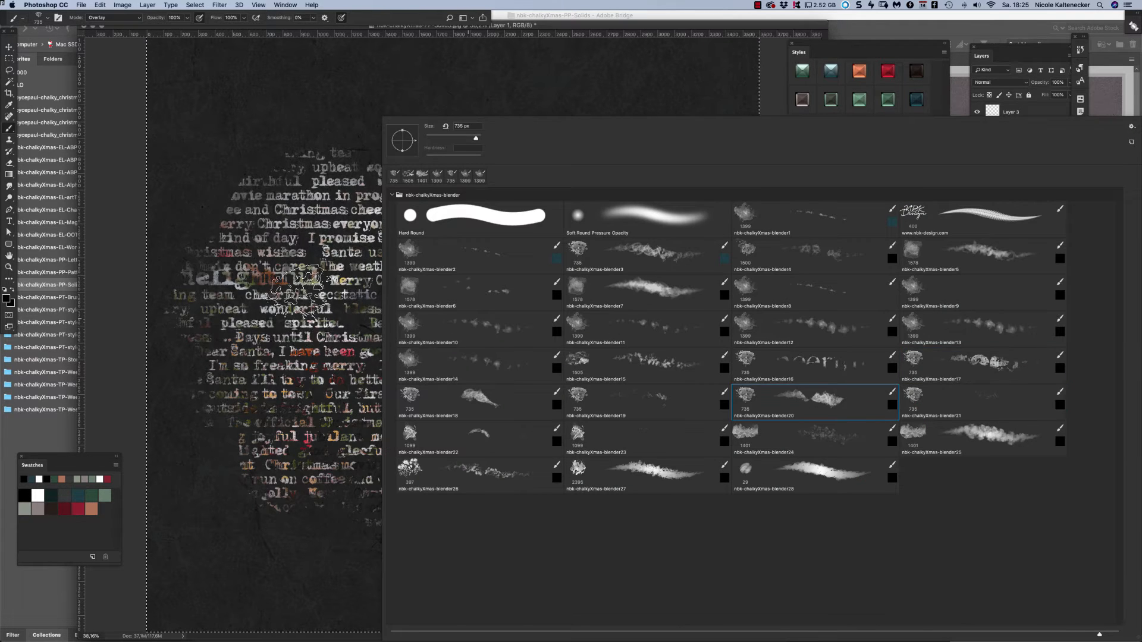
{"action": "mouse_move", "coordinate": [300, 291]}
{"action": "left_mouse_down"}
{"action": "mouse_move", "coordinate": [353, 280]}
{"action": "mouse_move", "coordinate": [386, 339]}
{"action": "mouse_move", "coordinate": [482, 325]}
{"action": "mouse_move", "coordinate": [469, 367]}
{"action": "mouse_move", "coordinate": [401, 293]}
{"action": "mouse_move", "coordinate": [476, 333]}
{"action": "left_mouse_up"}
{"action": "right_click", "coordinate": [672, 373]}
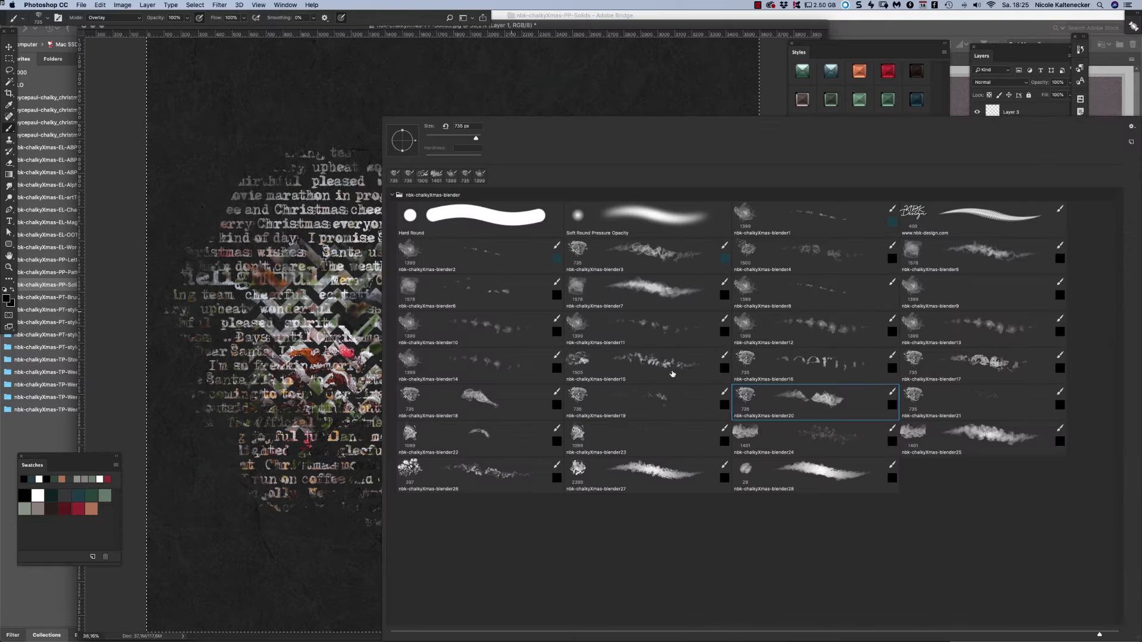
{"action": "key", "text": "Return"}
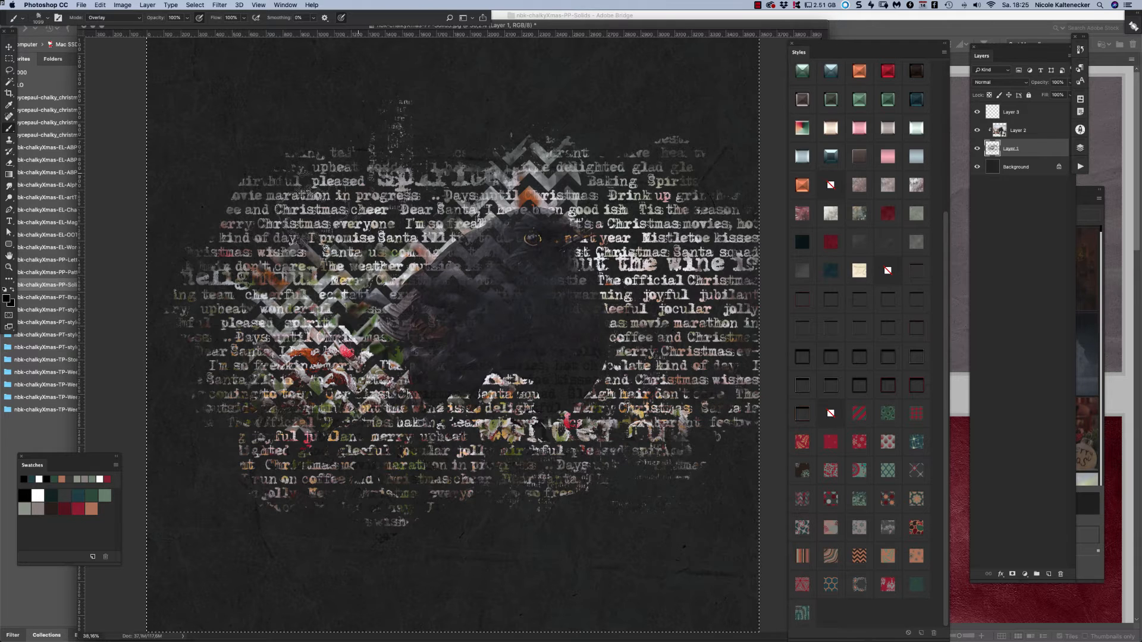
Paint in the blackbird and the frosted foliage around it on Layer 1 with the nbk-chalkyXmas-blender3 preset.
{"action": "right_click", "coordinate": [607, 343]}
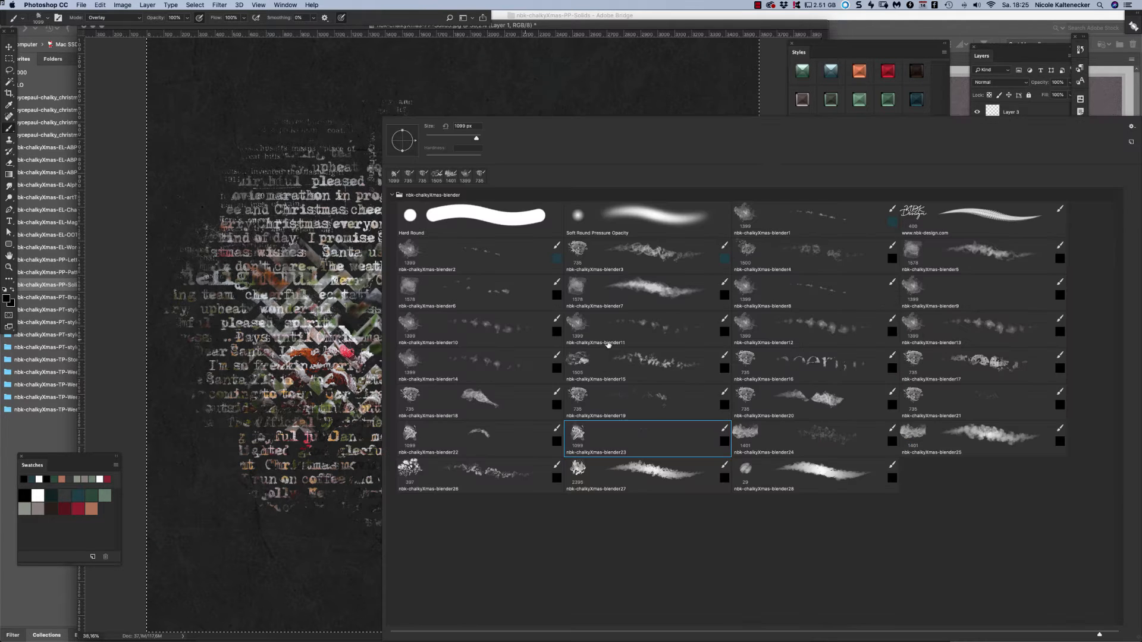
{"action": "mouse_move", "coordinate": [302, 170]}
{"action": "left_mouse_down"}
{"action": "mouse_move", "coordinate": [338, 271]}
{"action": "mouse_move", "coordinate": [409, 348]}
{"action": "mouse_move", "coordinate": [433, 345]}
{"action": "mouse_move", "coordinate": [540, 273]}
{"action": "mouse_move", "coordinate": [588, 306]}
{"action": "mouse_move", "coordinate": [630, 455]}
{"action": "mouse_move", "coordinate": [599, 455]}
{"action": "mouse_move", "coordinate": [468, 395]}
{"action": "mouse_move", "coordinate": [421, 478]}
{"action": "mouse_move", "coordinate": [439, 467]}
{"action": "mouse_move", "coordinate": [409, 413]}
{"action": "mouse_move", "coordinate": [421, 389]}
{"action": "mouse_move", "coordinate": [380, 380]}
{"action": "left_mouse_up"}
{"action": "mouse_move", "coordinate": [594, 356]}
{"action": "left_mouse_down"}
{"action": "mouse_move", "coordinate": [612, 368]}
{"action": "mouse_move", "coordinate": [660, 309]}
{"action": "mouse_move", "coordinate": [602, 331]}
{"action": "mouse_move", "coordinate": [575, 279]}
{"action": "left_mouse_up"}
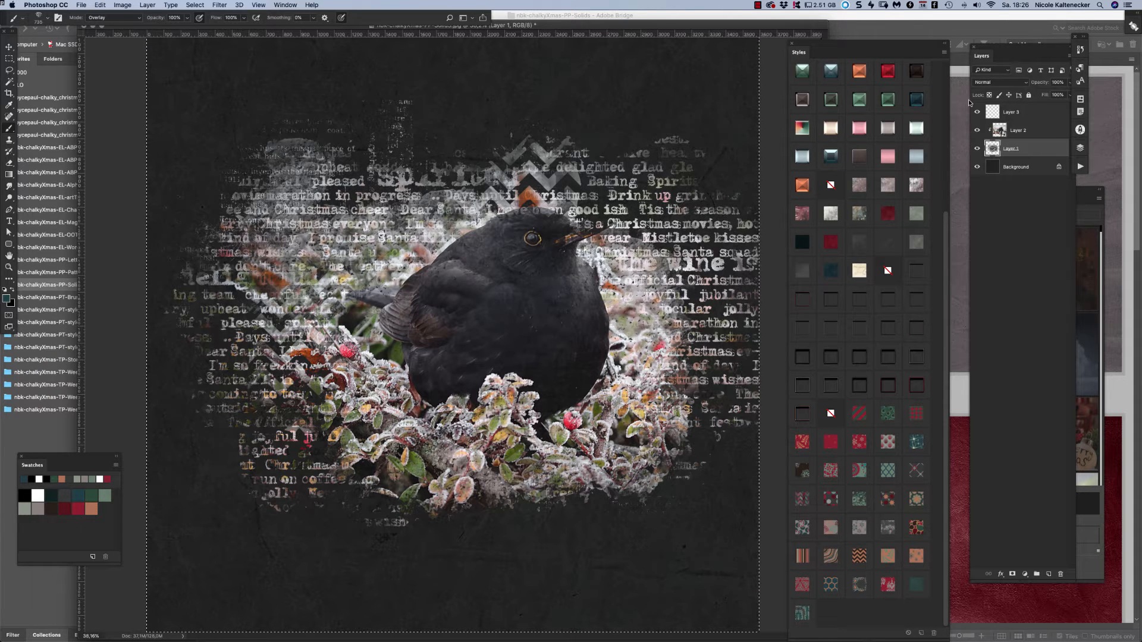
Add a new layer above Layer 3 and paint black snowflakes above the bird with the nbk-chalkyXmas-blender19 preset.
{"action": "left_click", "coordinate": [1001, 115]}
{"action": "left_click", "coordinate": [1037, 575]}
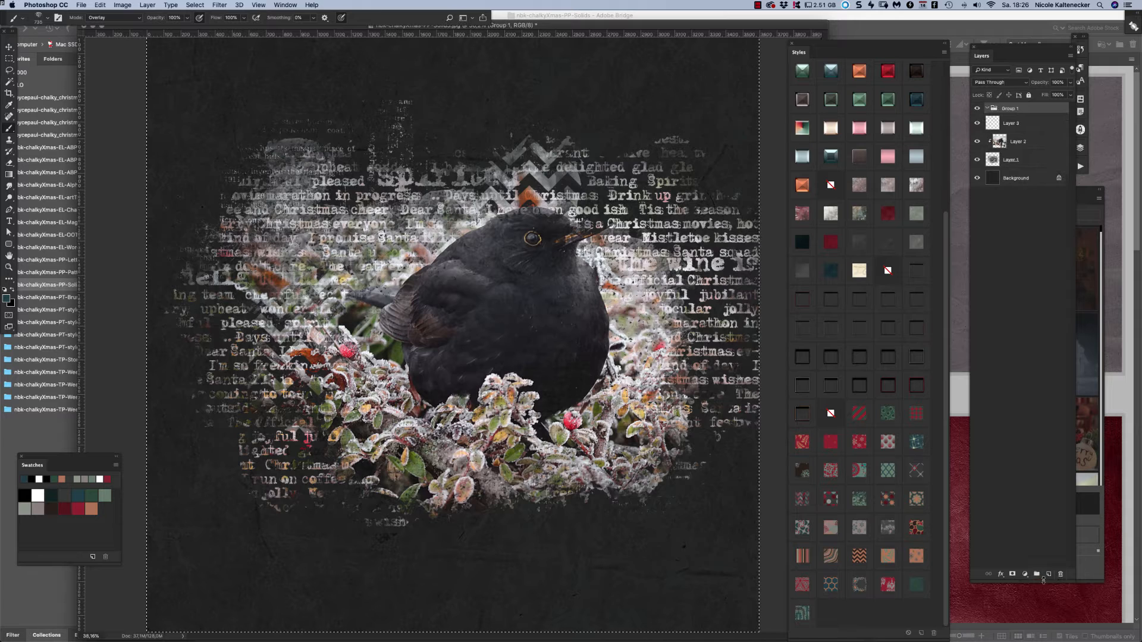
{"action": "key", "text": "super+z"}
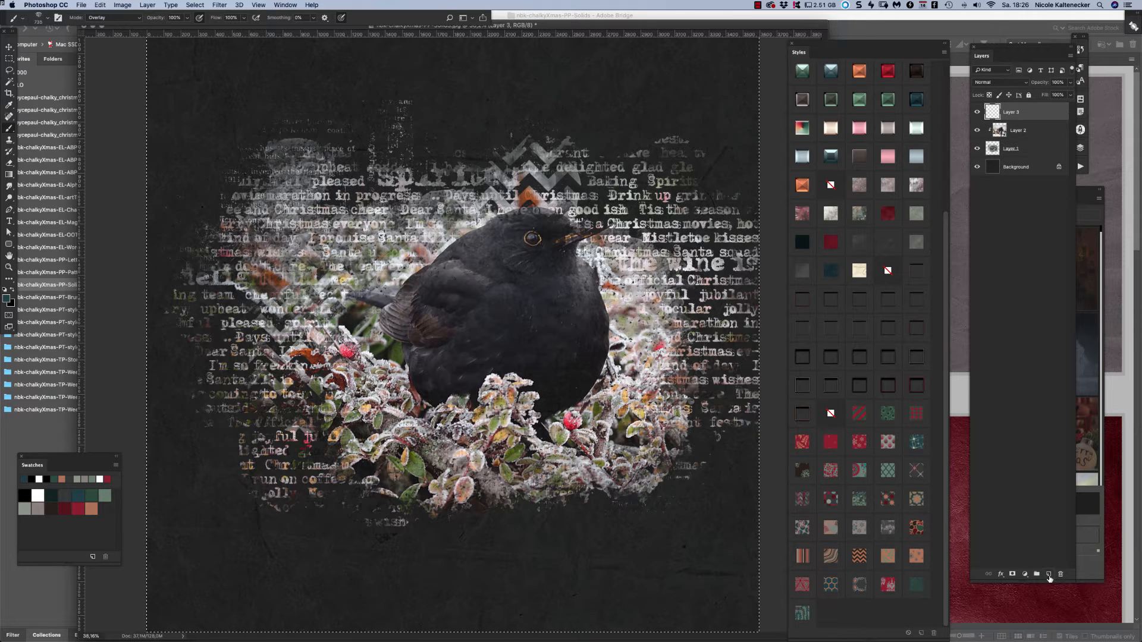
{"action": "right_click", "coordinate": [393, 308]}
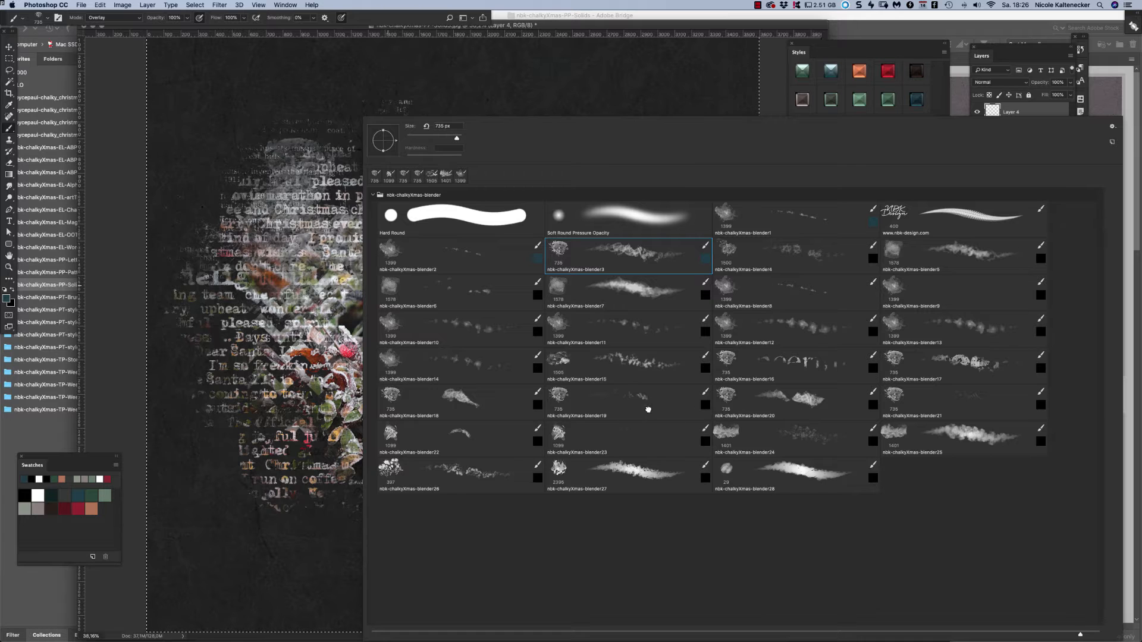
{"action": "key", "text": "Return"}
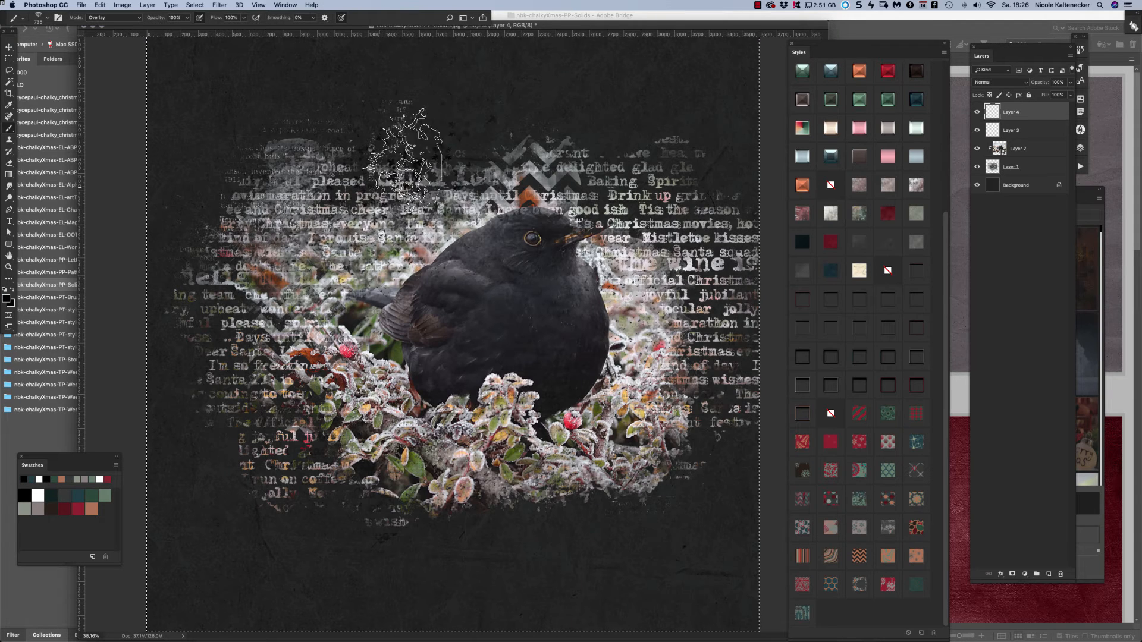
{"action": "mouse_move", "coordinate": [556, 132]}
{"action": "left_mouse_down"}
{"action": "mouse_move", "coordinate": [538, 179]}
{"action": "mouse_move", "coordinate": [570, 207]}
{"action": "left_mouse_up"}
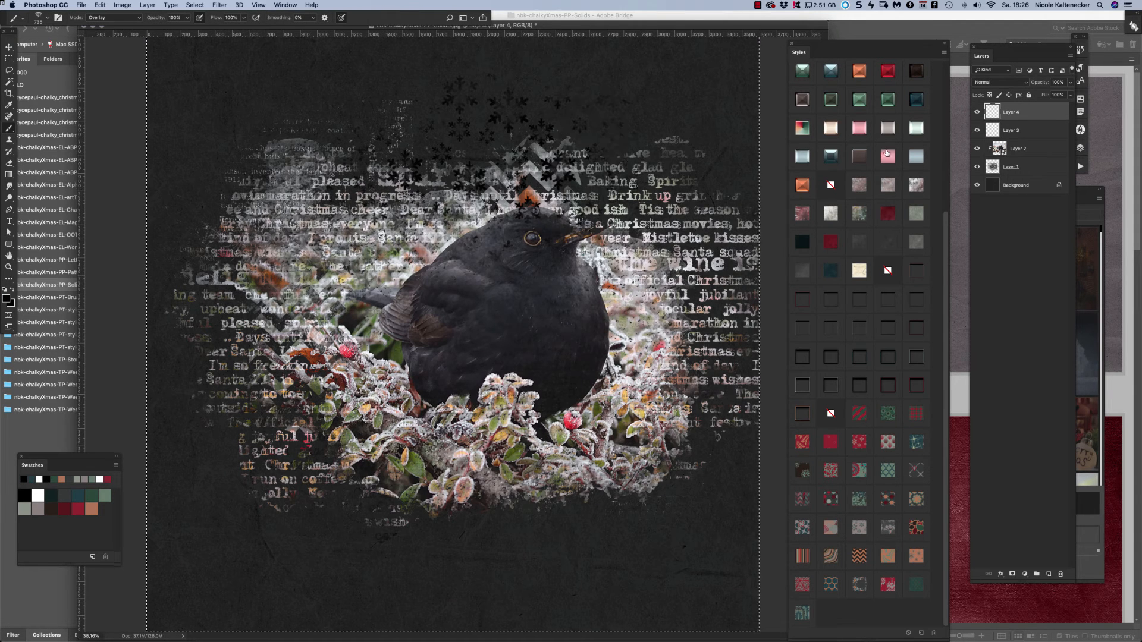
Try an orange gem style and a red pattern style on the snowflake layer and stamp more snowflakes below the foliage.
{"action": "left_click", "coordinate": [860, 70]}
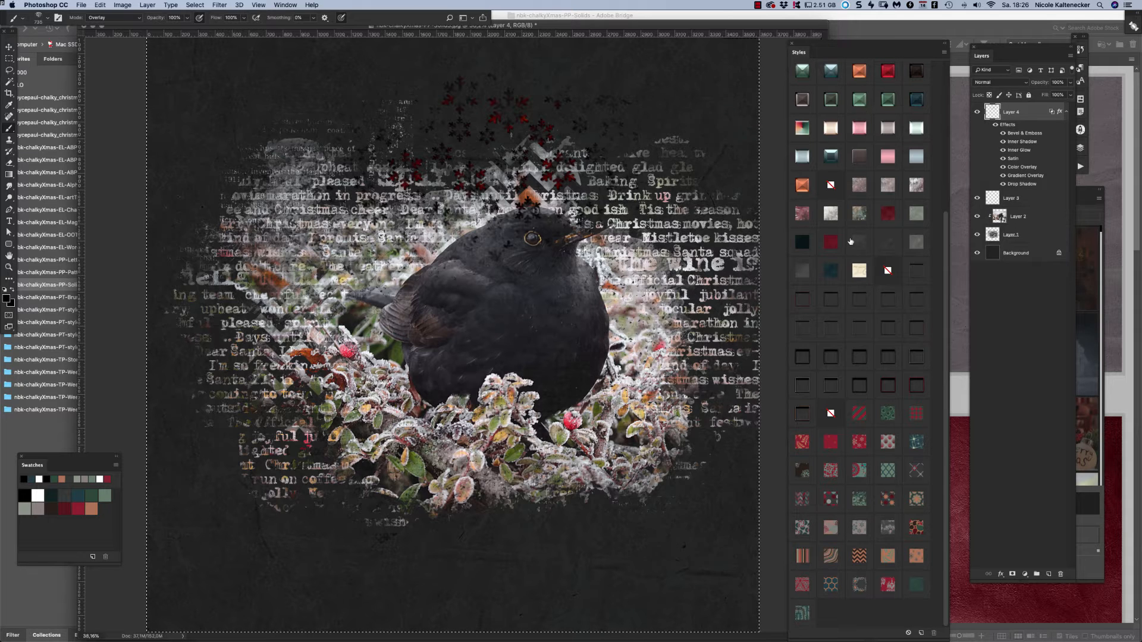
{"action": "left_click", "coordinate": [867, 442]}
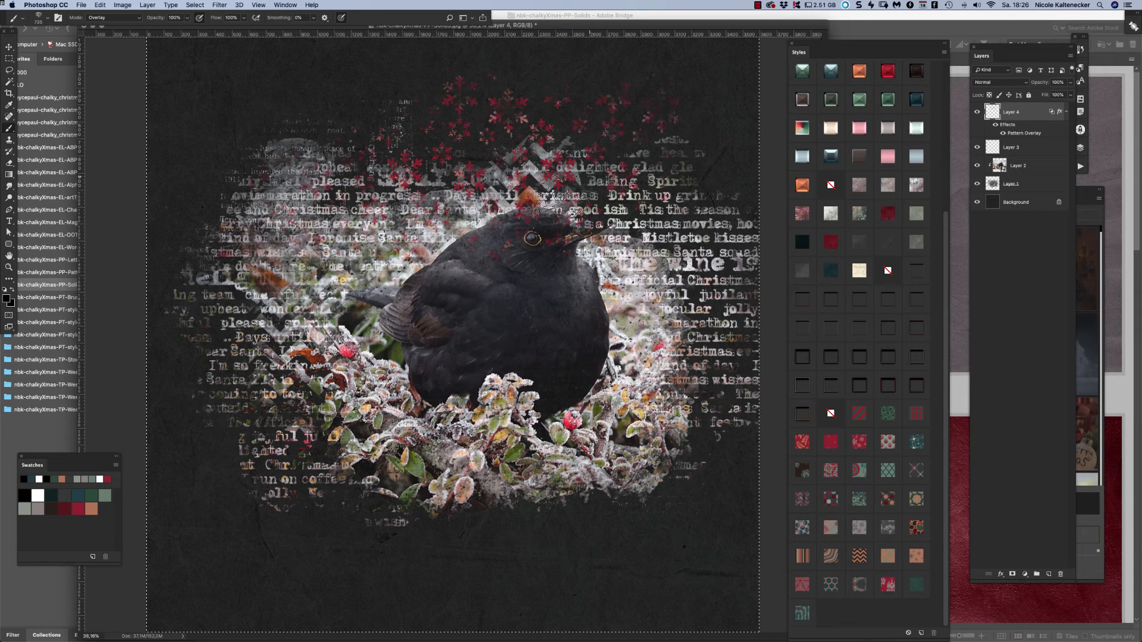
{"action": "left_click", "coordinate": [313, 541]}
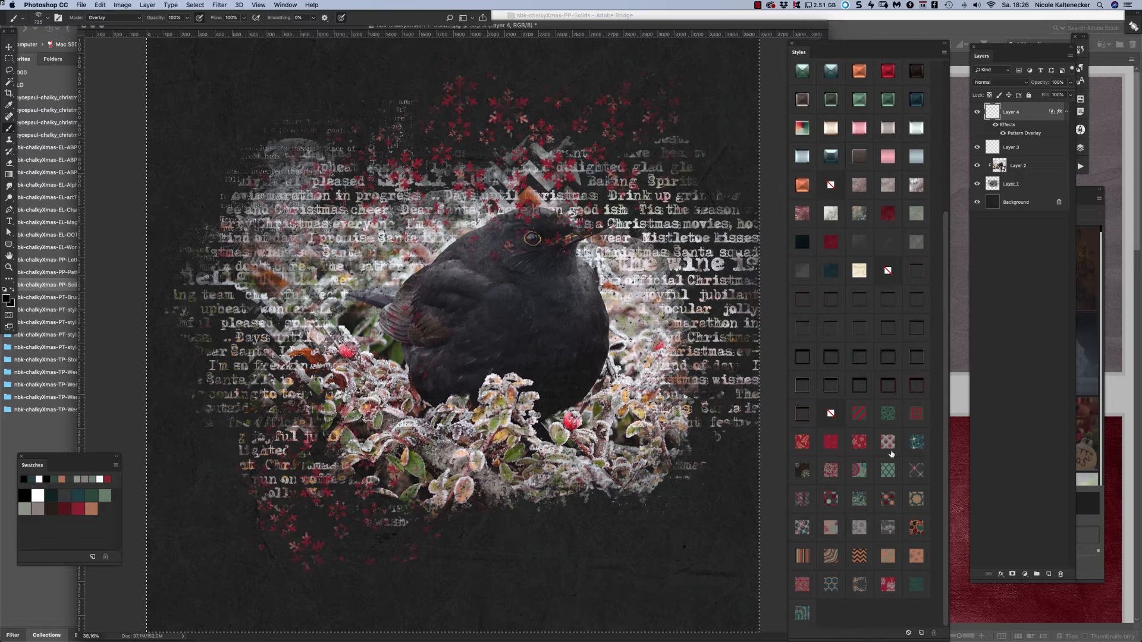
Try a dark embossed edge style and several gem and colour styles on the snowflake layer, adding snowflakes beside the lower foliage.
{"action": "left_click", "coordinate": [865, 380]}
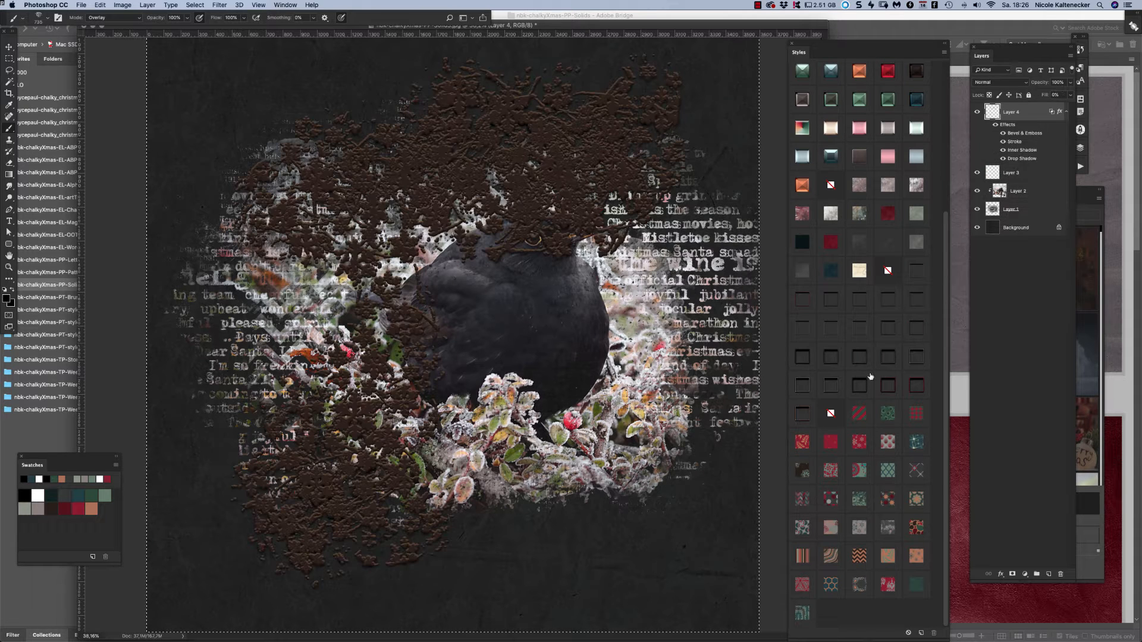
{"action": "left_click_drag", "start_coordinate": [945, 342], "coordinate": [964, 194]}
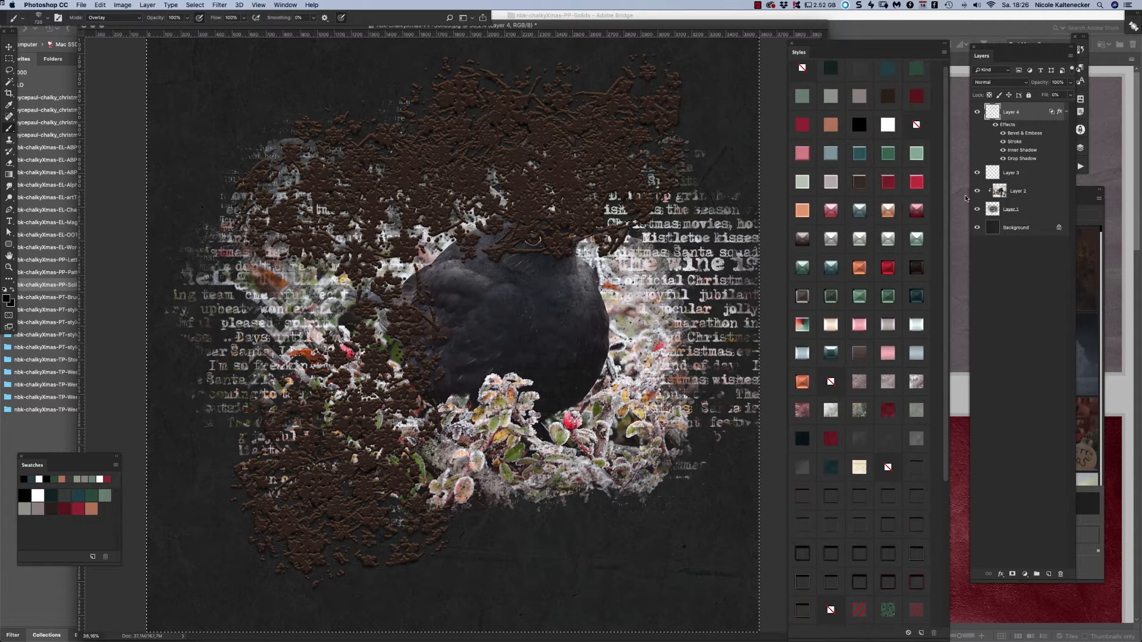
{"action": "left_click", "coordinate": [859, 267]}
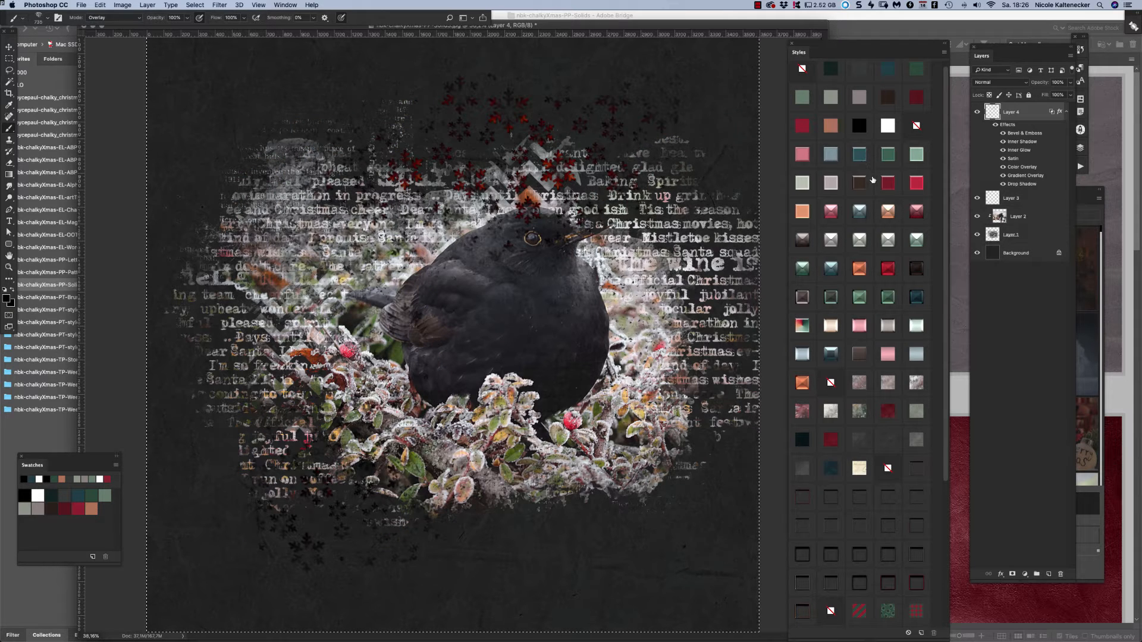
{"action": "left_click", "coordinate": [858, 238]}
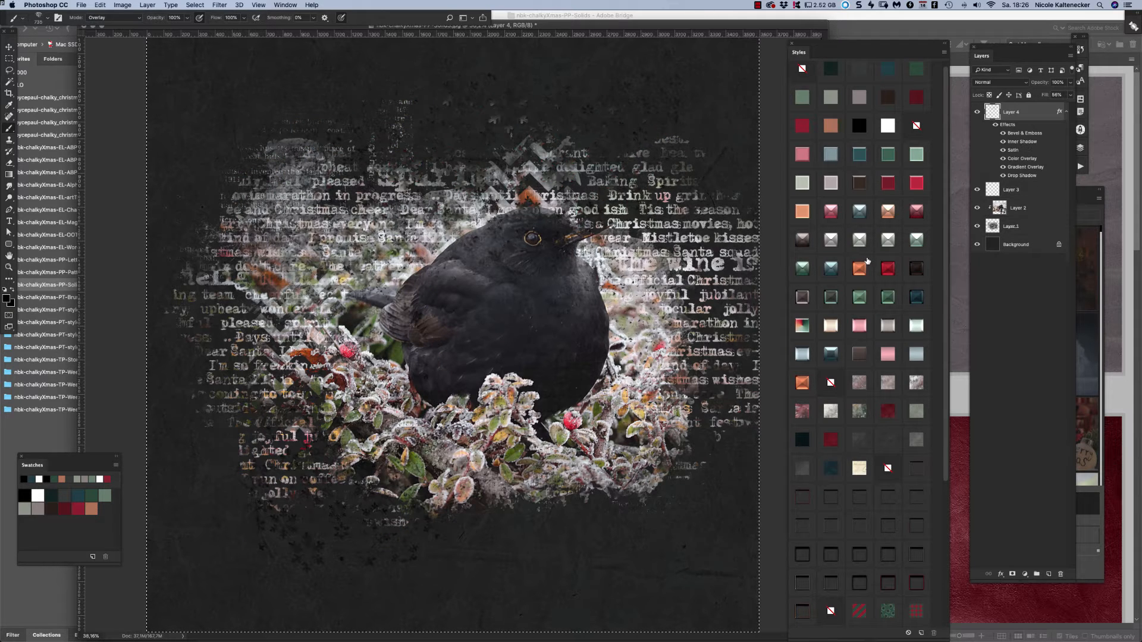
{"action": "left_click", "coordinate": [807, 180]}
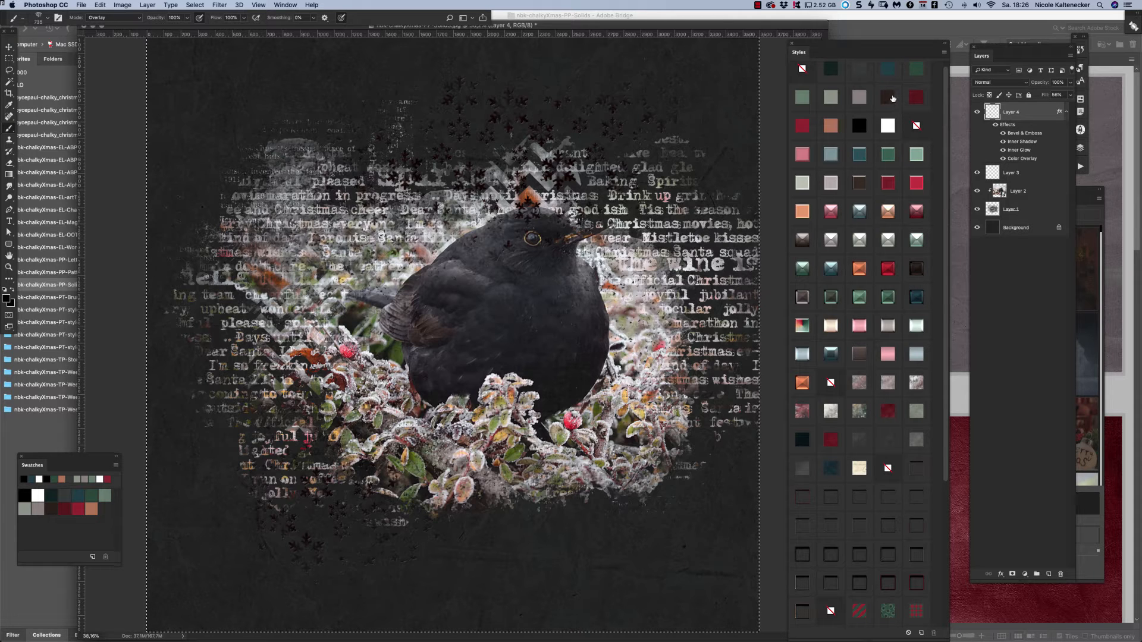
{"action": "key", "text": "super+alt+i"}
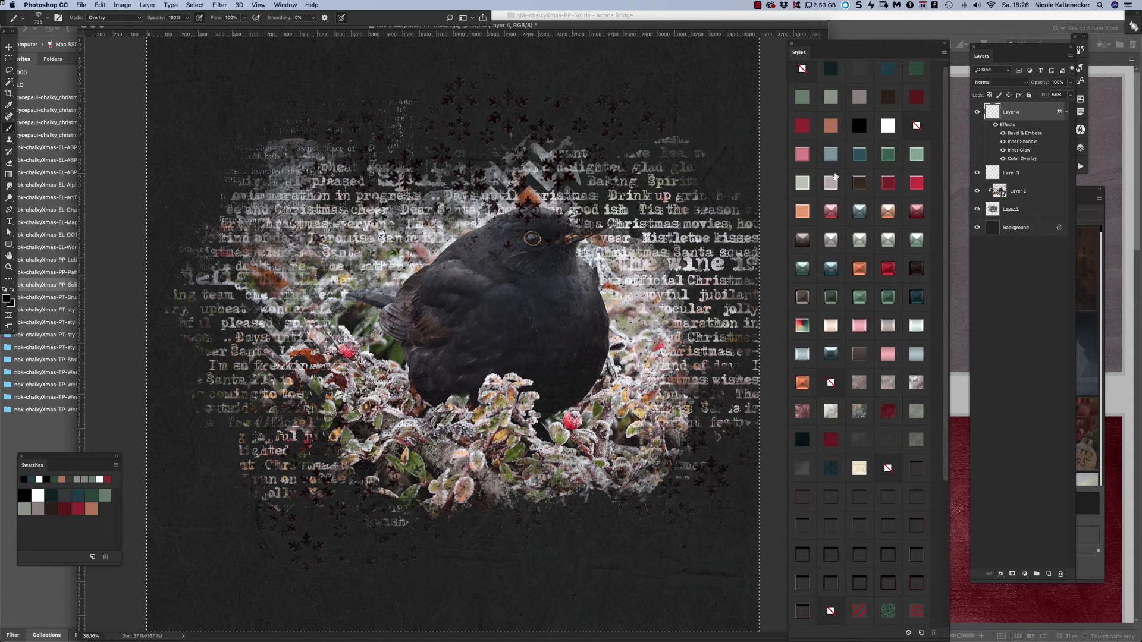
Apply the solid white style to the snowflake layer, then clear it and repaint snowflakes around the photo's upper-left corner.
{"action": "left_click", "coordinate": [888, 126]}
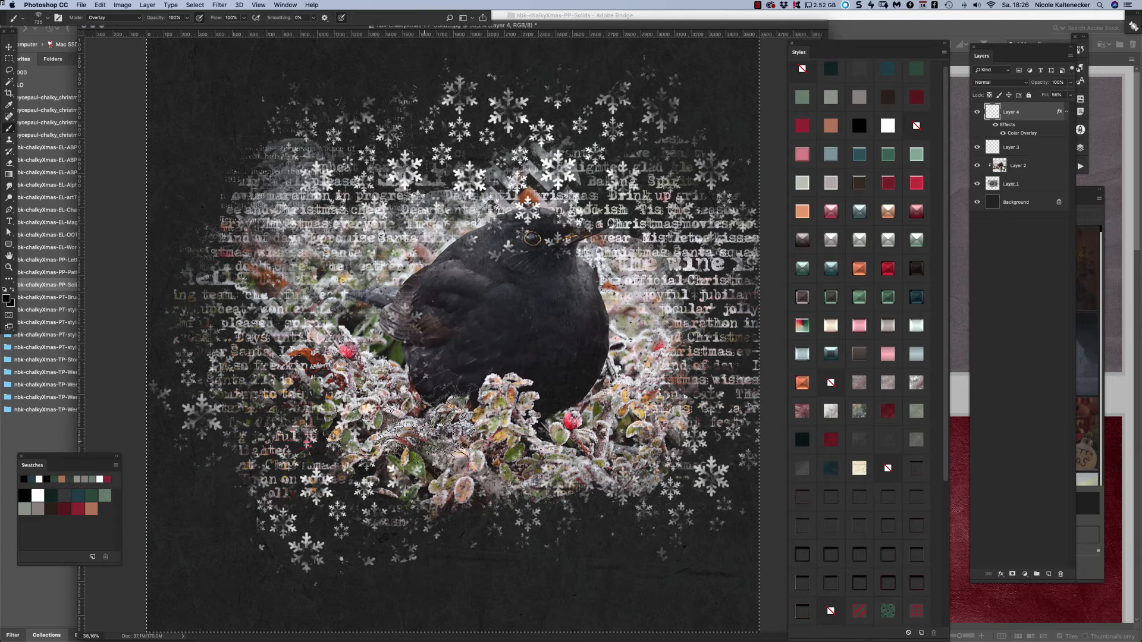
{"action": "key", "text": "BackSpace"}
{"action": "mouse_move", "coordinate": [238, 113]}
{"action": "left_mouse_down"}
{"action": "mouse_move", "coordinate": [226, 155]}
{"action": "mouse_move", "coordinate": [238, 214]}
{"action": "mouse_move", "coordinate": [298, 255]}
{"action": "left_mouse_up"}
Paint a white lattice pattern at the lower-left and upper-right of the photo on Layer 4 with the nbk-chalkyXmas-blender18 preset.
{"action": "right_click", "coordinate": [548, 288]}
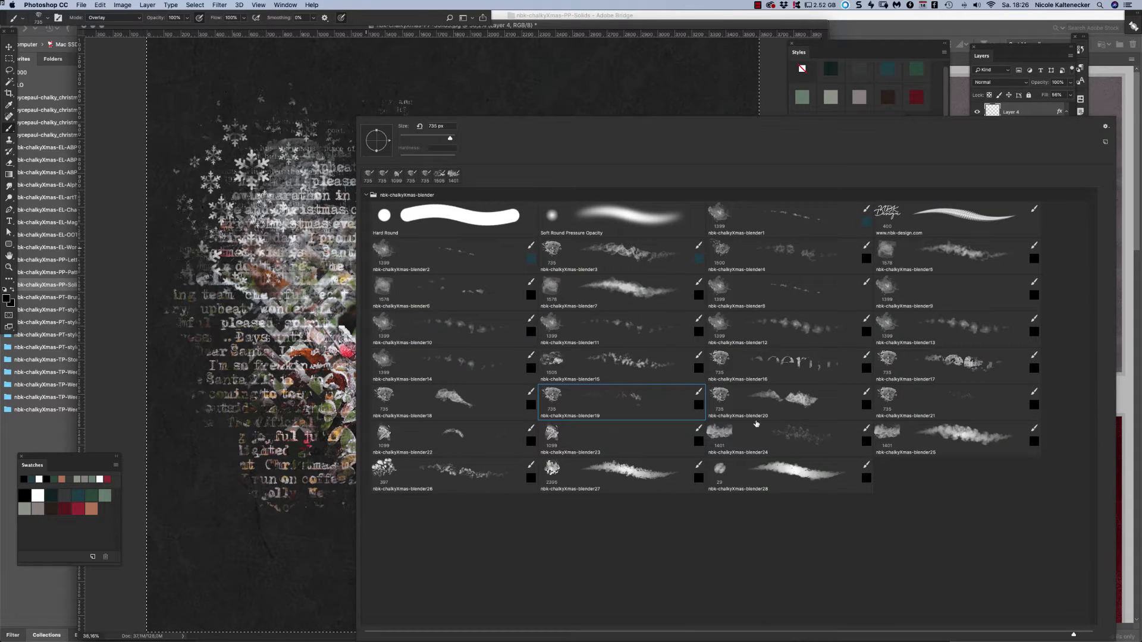
{"action": "left_click", "coordinate": [734, 413]}
{"action": "double_click", "coordinate": [466, 411]}
{"action": "mouse_move", "coordinate": [220, 375]}
{"action": "left_mouse_down"}
{"action": "mouse_move", "coordinate": [199, 487]}
{"action": "mouse_move", "coordinate": [271, 425]}
{"action": "mouse_move", "coordinate": [276, 500]}
{"action": "mouse_move", "coordinate": [303, 498]}
{"action": "left_mouse_up"}
{"action": "left_click_drag", "start_coordinate": [714, 119], "coordinate": [743, 197]}
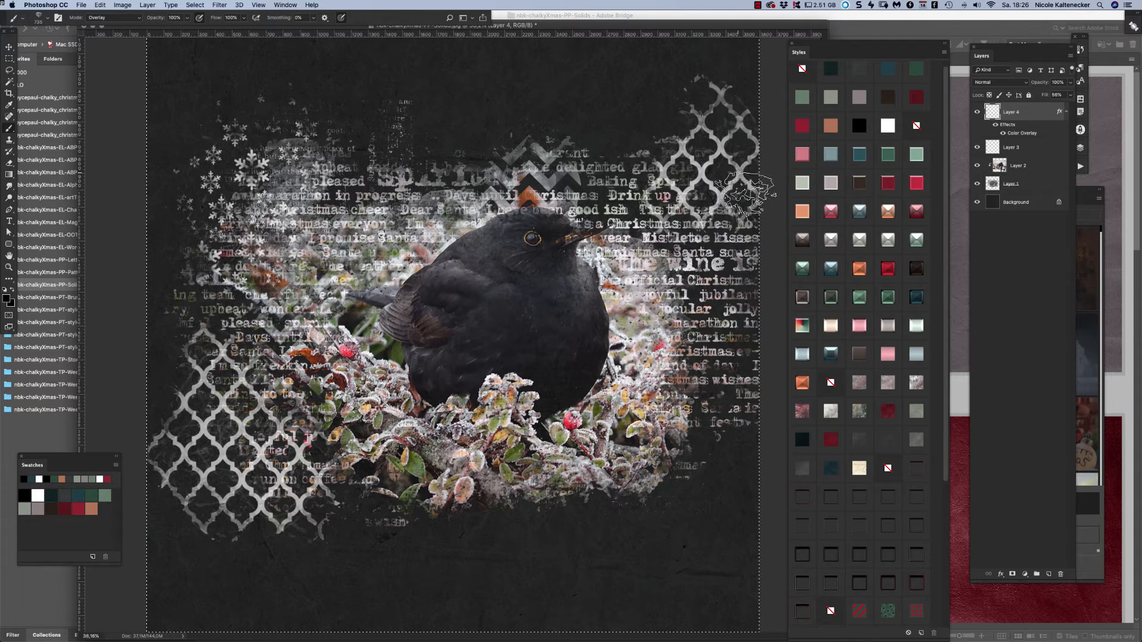
Paint a white zigzag pattern on Layer 4 below the foliage with the nbk-chalkyXmas-blender20 preset.
{"action": "right_click", "coordinate": [636, 324]}
{"action": "left_click", "coordinate": [616, 399]}
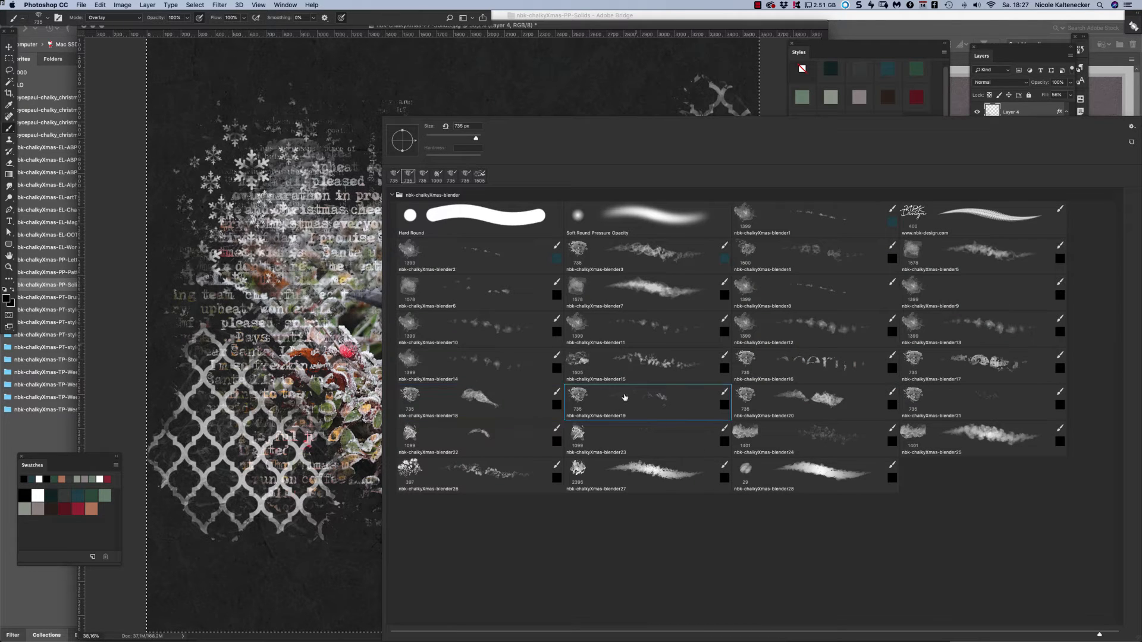
{"action": "left_click", "coordinate": [315, 534]}
{"action": "mouse_move", "coordinate": [598, 542]}
{"action": "left_mouse_down"}
{"action": "mouse_move", "coordinate": [672, 508]}
{"action": "mouse_move", "coordinate": [724, 544]}
{"action": "mouse_move", "coordinate": [692, 461]}
{"action": "left_mouse_up"}
{"action": "right_click", "coordinate": [624, 425]}
{"action": "double_click", "coordinate": [767, 402]}
{"action": "mouse_move", "coordinate": [308, 516]}
{"action": "left_mouse_down"}
{"action": "mouse_move", "coordinate": [408, 577]}
{"action": "mouse_move", "coordinate": [475, 523]}
{"action": "mouse_move", "coordinate": [601, 532]}
{"action": "mouse_move", "coordinate": [488, 535]}
{"action": "mouse_move", "coordinate": [725, 523]}
{"action": "left_mouse_up"}
Try the nbk-chalkyXmas-blender21 preset across the photo on Layer 4 and clear all the painted patterns from that layer.
{"action": "right_click", "coordinate": [672, 446]}
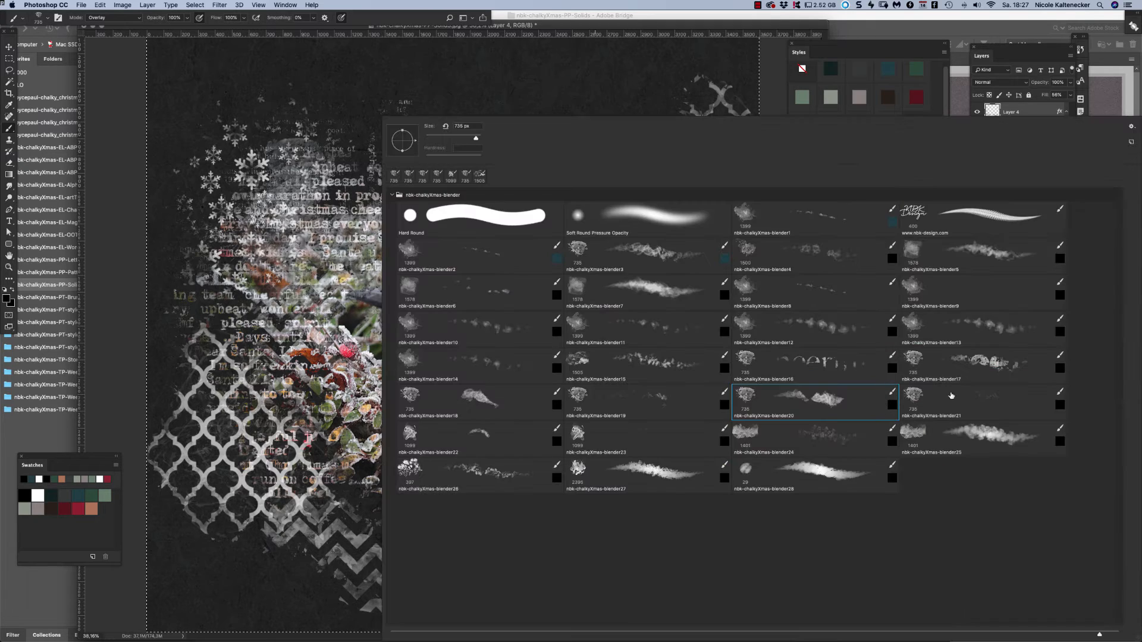
{"action": "double_click", "coordinate": [951, 395]}
{"action": "mouse_move", "coordinate": [504, 119]}
{"action": "left_mouse_down"}
{"action": "mouse_move", "coordinate": [422, 77]}
{"action": "mouse_move", "coordinate": [524, 149]}
{"action": "mouse_move", "coordinate": [656, 70]}
{"action": "mouse_move", "coordinate": [280, 107]}
{"action": "mouse_move", "coordinate": [404, 134]}
{"action": "mouse_move", "coordinate": [464, 131]}
{"action": "mouse_move", "coordinate": [285, 160]}
{"action": "mouse_move", "coordinate": [229, 229]}
{"action": "mouse_move", "coordinate": [162, 419]}
{"action": "mouse_move", "coordinate": [220, 526]}
{"action": "mouse_move", "coordinate": [297, 541]}
{"action": "mouse_move", "coordinate": [330, 460]}
{"action": "left_mouse_up"}
{"action": "key", "text": "super+z"}
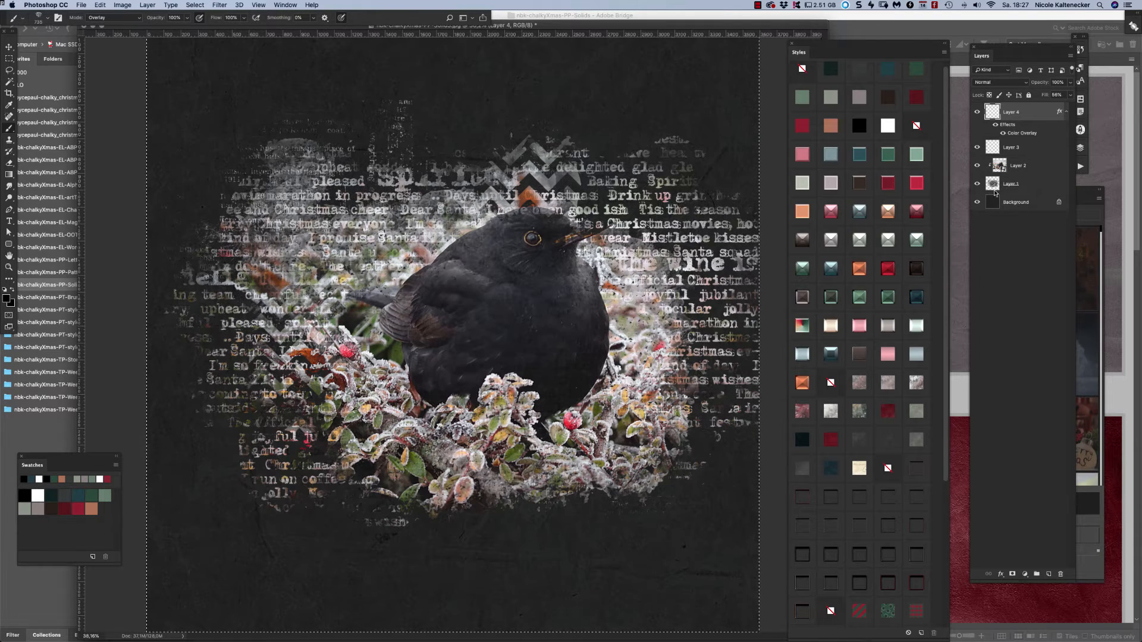
Clear Layer 1 and paint leaf shapes on it with the nbk-chalkyXmas-blender21 preset, revealing parts of the photo.
{"action": "left_click", "coordinate": [1023, 183]}
{"action": "key", "text": "BackSpace"}
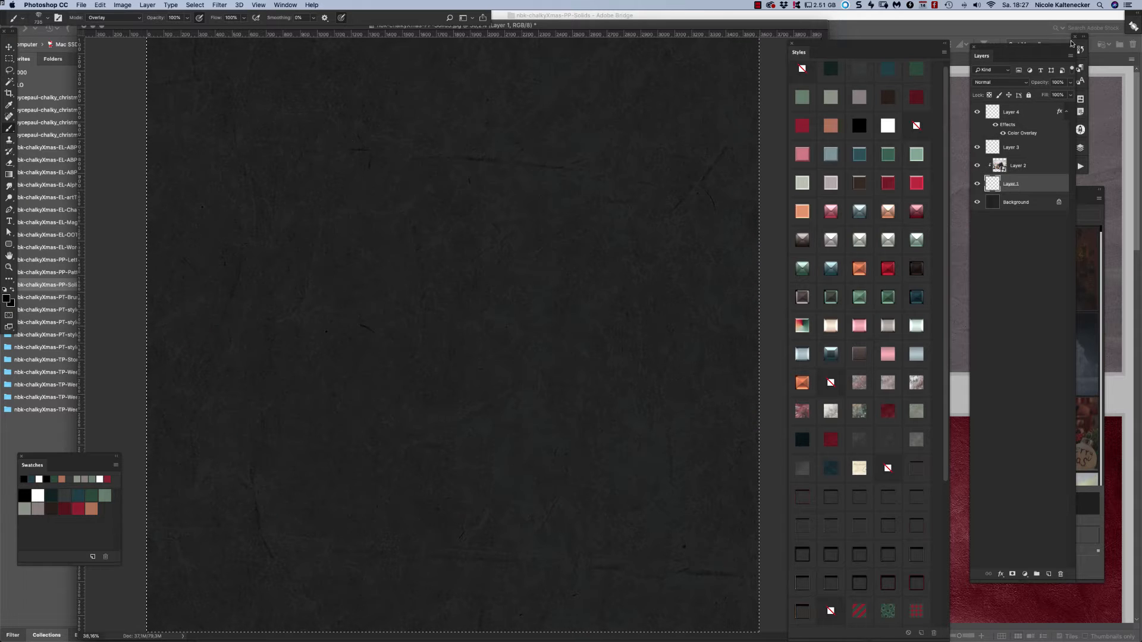
{"action": "mouse_move", "coordinate": [289, 240]}
{"action": "left_mouse_down"}
{"action": "mouse_move", "coordinate": [278, 290]}
{"action": "mouse_move", "coordinate": [330, 334]}
{"action": "mouse_move", "coordinate": [392, 280]}
{"action": "mouse_move", "coordinate": [486, 236]}
{"action": "mouse_move", "coordinate": [449, 397]}
{"action": "mouse_move", "coordinate": [470, 418]}
{"action": "mouse_move", "coordinate": [612, 317]}
{"action": "mouse_move", "coordinate": [700, 325]}
{"action": "mouse_move", "coordinate": [475, 176]}
{"action": "mouse_move", "coordinate": [287, 271]}
{"action": "mouse_move", "coordinate": [220, 356]}
{"action": "mouse_move", "coordinate": [406, 322]}
{"action": "mouse_move", "coordinate": [556, 333]}
{"action": "left_mouse_up"}
Reveal more of the bird photo on Layer 1 with strokes of the nbk-chalkyXmas-blender26 preset.
{"action": "right_click", "coordinate": [556, 333]}
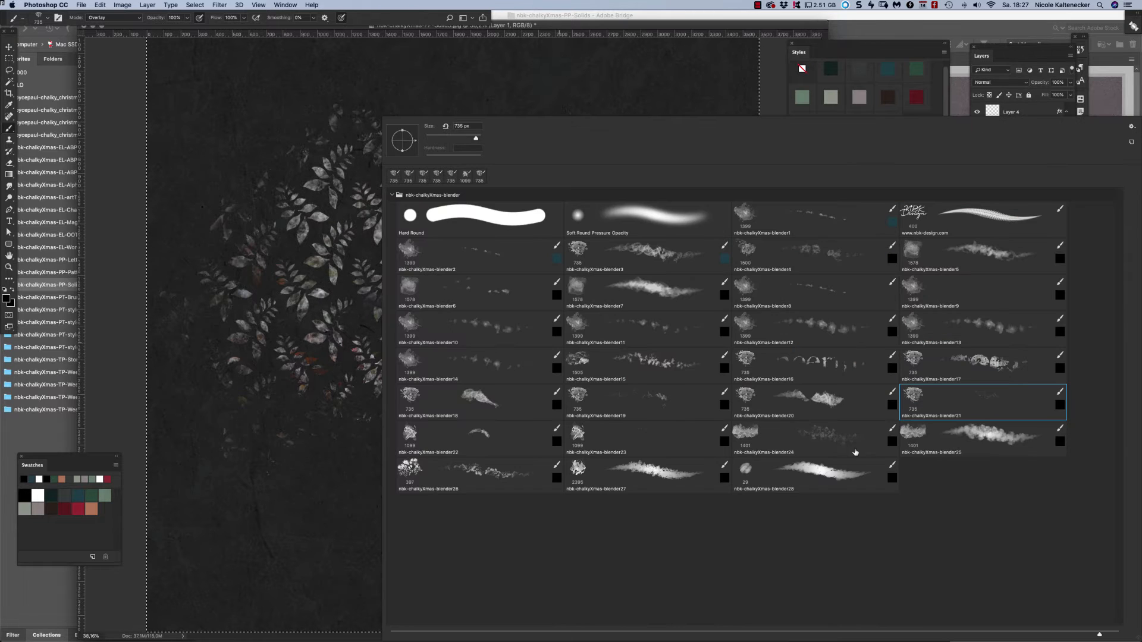
{"action": "left_click", "coordinate": [503, 482]}
{"action": "key", "text": "Return"}
{"action": "mouse_move", "coordinate": [273, 354]}
{"action": "left_mouse_down"}
{"action": "mouse_move", "coordinate": [323, 326]}
{"action": "mouse_move", "coordinate": [377, 345]}
{"action": "mouse_move", "coordinate": [334, 270]}
{"action": "mouse_move", "coordinate": [416, 266]}
{"action": "mouse_move", "coordinate": [381, 231]}
{"action": "mouse_move", "coordinate": [455, 273]}
{"action": "mouse_move", "coordinate": [586, 193]}
{"action": "mouse_move", "coordinate": [575, 251]}
{"action": "mouse_move", "coordinate": [622, 279]}
{"action": "mouse_move", "coordinate": [493, 294]}
{"action": "left_mouse_up"}
{"action": "mouse_move", "coordinate": [629, 324]}
{"action": "left_mouse_down"}
{"action": "mouse_move", "coordinate": [611, 417]}
{"action": "mouse_move", "coordinate": [658, 413]}
{"action": "mouse_move", "coordinate": [574, 408]}
{"action": "mouse_move", "coordinate": [512, 468]}
{"action": "mouse_move", "coordinate": [502, 411]}
{"action": "mouse_move", "coordinate": [434, 472]}
{"action": "mouse_move", "coordinate": [415, 458]}
{"action": "mouse_move", "coordinate": [425, 403]}
{"action": "mouse_move", "coordinate": [416, 392]}
{"action": "mouse_move", "coordinate": [308, 383]}
{"action": "mouse_move", "coordinate": [316, 304]}
{"action": "mouse_move", "coordinate": [390, 294]}
{"action": "left_mouse_up"}
Fill in the photo around the bird on Layer 1 with the nbk-chalkyXmas-blender27 splatter preset.
{"action": "right_click", "coordinate": [527, 348]}
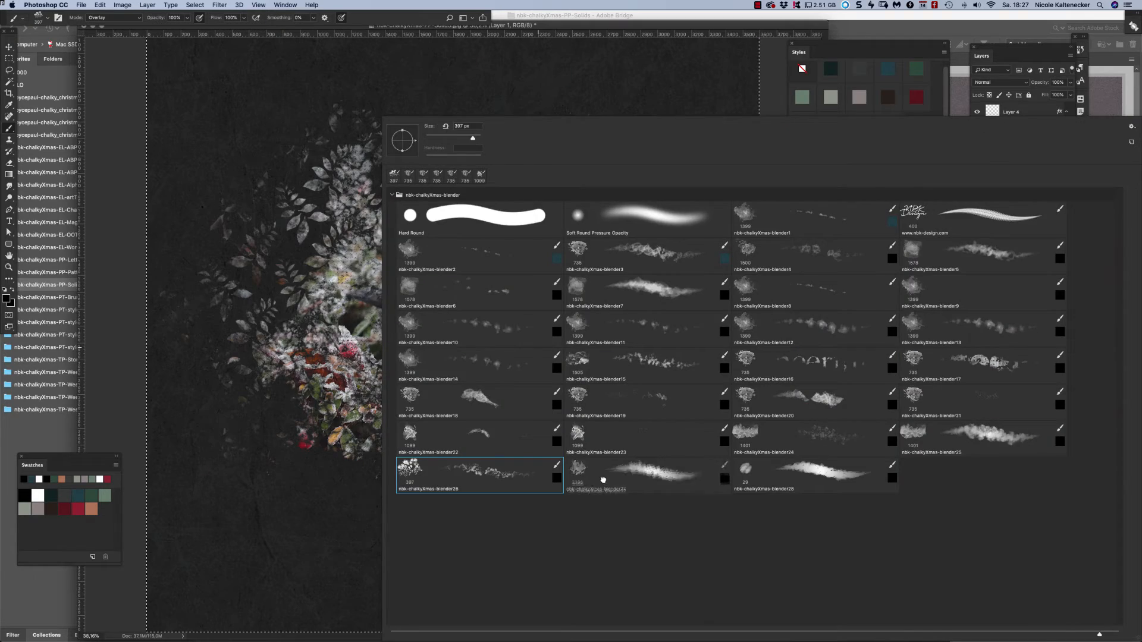
{"action": "double_click", "coordinate": [395, 466]}
{"action": "mouse_move", "coordinate": [382, 377]}
{"action": "left_mouse_down"}
{"action": "mouse_move", "coordinate": [464, 297]}
{"action": "mouse_move", "coordinate": [535, 268]}
{"action": "mouse_move", "coordinate": [574, 293]}
{"action": "mouse_move", "coordinate": [637, 308]}
{"action": "mouse_move", "coordinate": [683, 155]}
{"action": "mouse_move", "coordinate": [672, 356]}
{"action": "mouse_move", "coordinate": [618, 404]}
{"action": "left_mouse_up"}
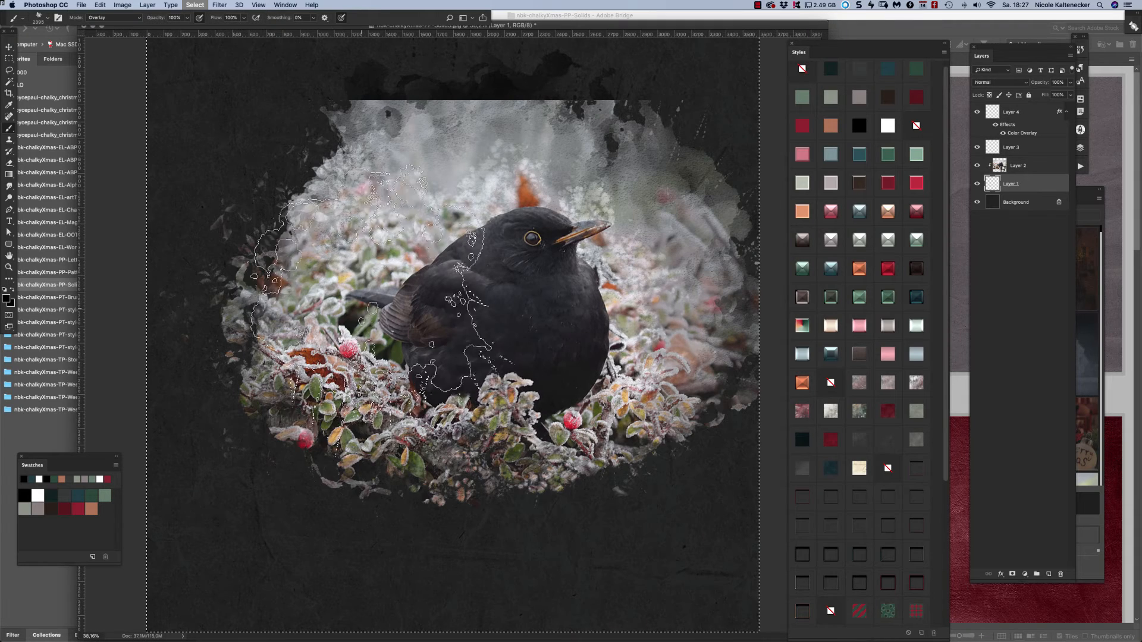
Clear Layer 1 and repaint it with the nbk-chalkyXmas-blender27 preset so the bird and foliage show with splattered edges.
{"action": "key", "text": "Delete"}
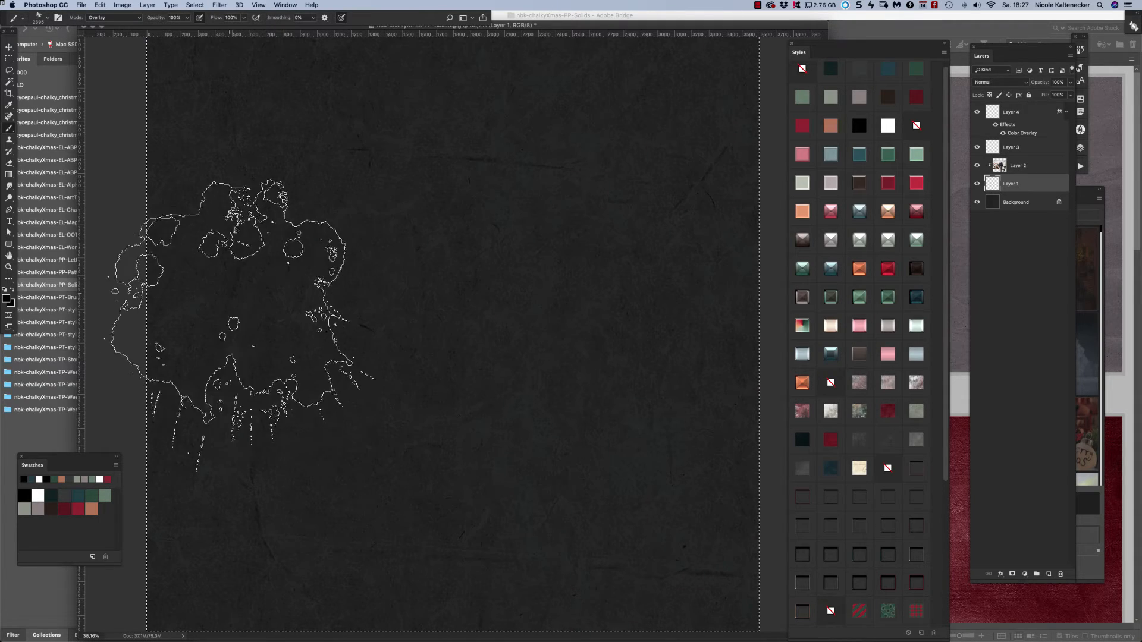
{"action": "left_click_drag", "start_coordinate": [242, 305], "coordinate": [297, 306]}
{"action": "mouse_move", "coordinate": [536, 316]}
{"action": "left_mouse_down"}
{"action": "mouse_move", "coordinate": [708, 328]}
{"action": "mouse_move", "coordinate": [770, 309]}
{"action": "mouse_move", "coordinate": [608, 149]}
{"action": "mouse_move", "coordinate": [573, 315]}
{"action": "mouse_move", "coordinate": [566, 293]}
{"action": "mouse_move", "coordinate": [485, 344]}
{"action": "mouse_move", "coordinate": [271, 260]}
{"action": "mouse_move", "coordinate": [361, 280]}
{"action": "mouse_move", "coordinate": [374, 312]}
{"action": "mouse_move", "coordinate": [358, 331]}
{"action": "mouse_move", "coordinate": [368, 344]}
{"action": "mouse_move", "coordinate": [433, 363]}
{"action": "mouse_move", "coordinate": [556, 286]}
{"action": "mouse_move", "coordinate": [524, 260]}
{"action": "mouse_move", "coordinate": [517, 318]}
{"action": "mouse_move", "coordinate": [550, 311]}
{"action": "mouse_move", "coordinate": [543, 286]}
{"action": "mouse_move", "coordinate": [563, 254]}
{"action": "mouse_move", "coordinate": [384, 254]}
{"action": "mouse_move", "coordinate": [470, 220]}
{"action": "left_mouse_up"}
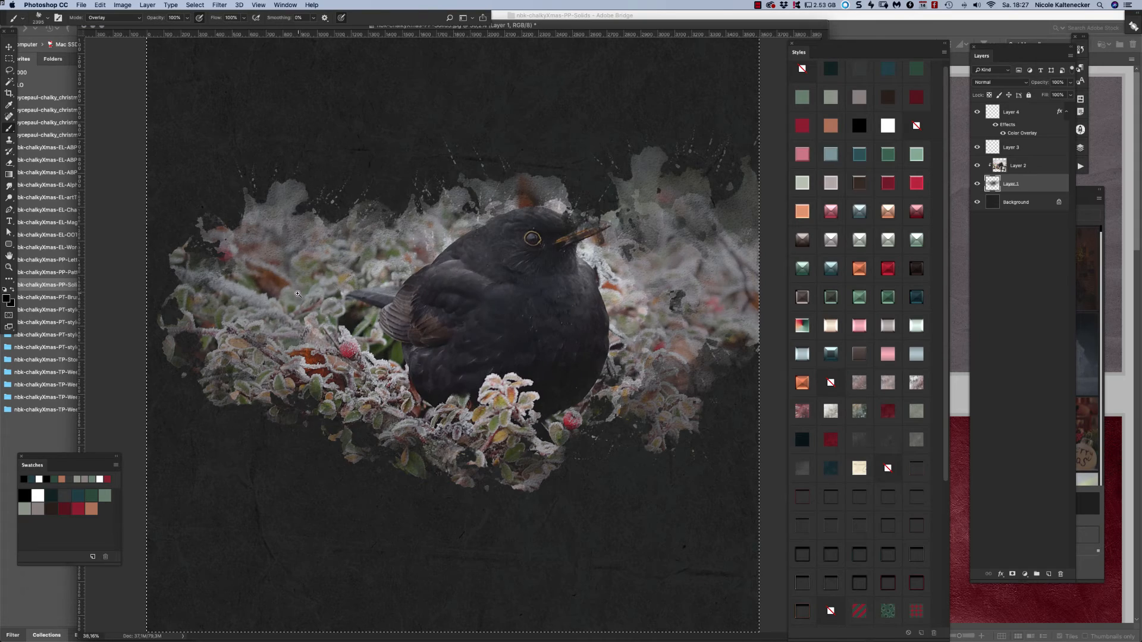
{"action": "left_click_drag", "start_coordinate": [294, 294], "coordinate": [337, 266]}
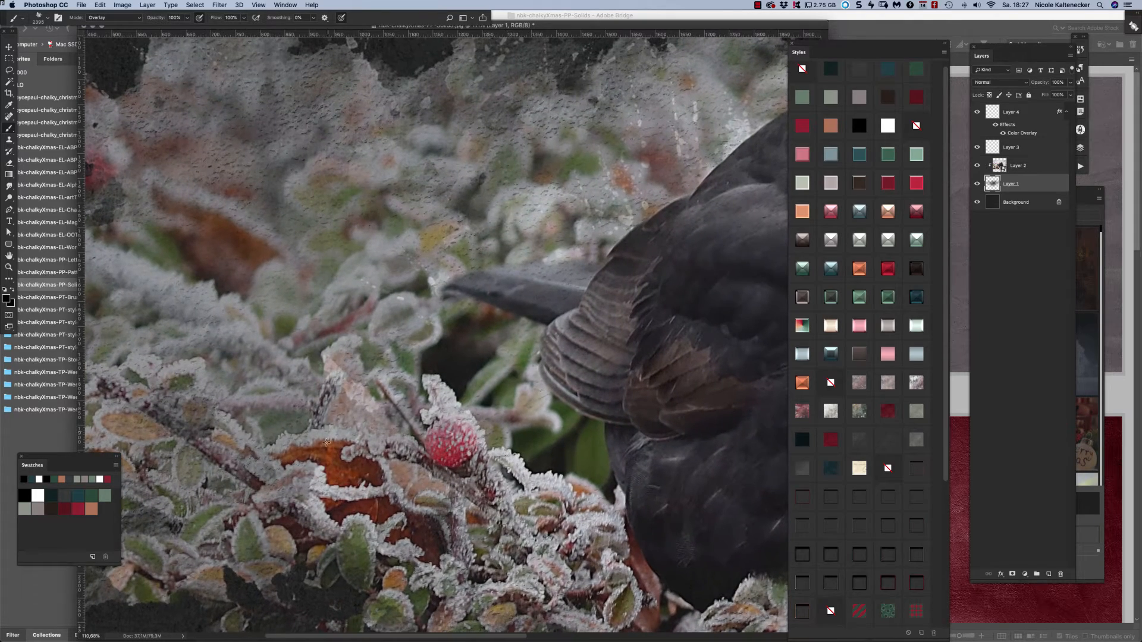
{"action": "key", "text": "super+0"}
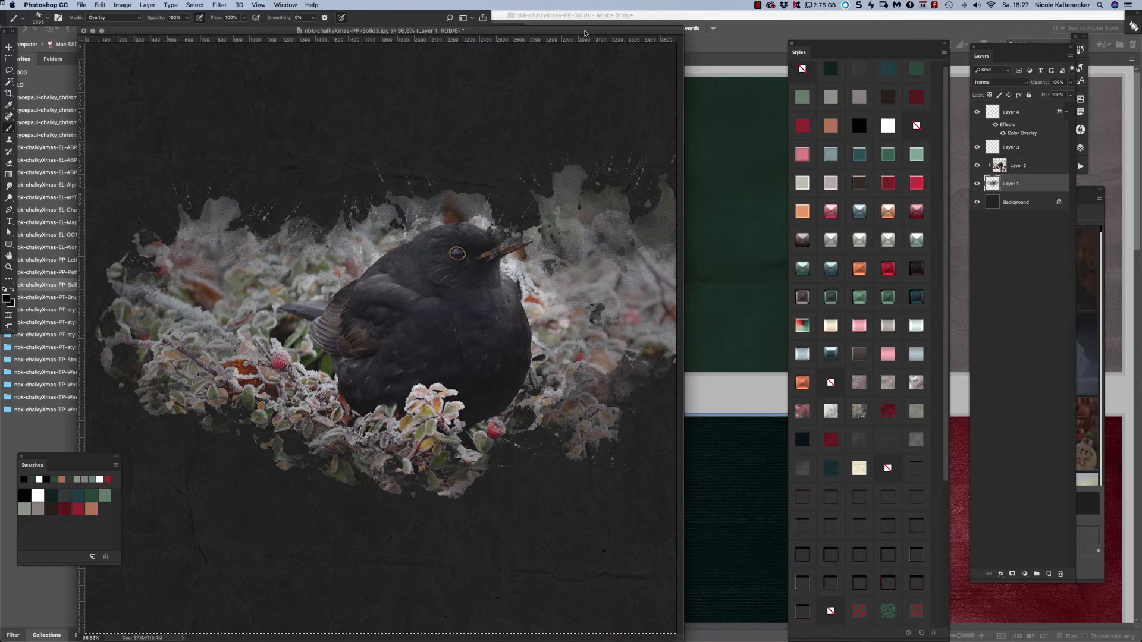
Draw loose chalk lines and curves above and around the bird on Layer 1 with the 29 px nbk-chalkyXmas-blender28 preset.
{"action": "right_click", "coordinate": [776, 394]}
{"action": "left_click", "coordinate": [845, 470]}
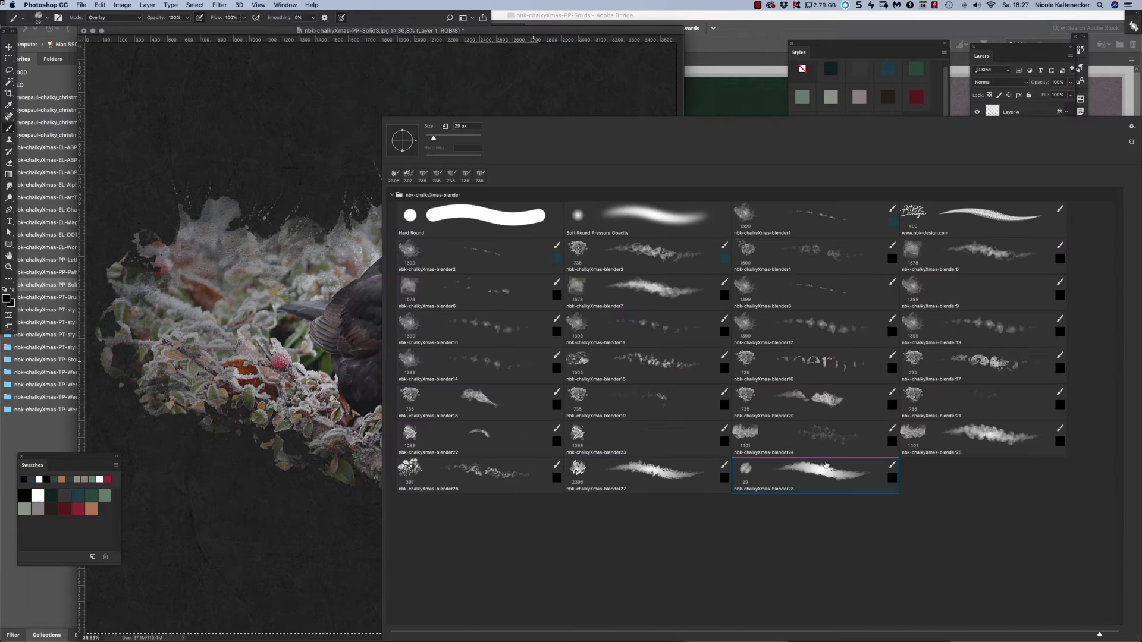
{"action": "key", "text": "Return"}
{"action": "mouse_move", "coordinate": [384, 255]}
{"action": "left_mouse_down"}
{"action": "mouse_move", "coordinate": [327, 259]}
{"action": "mouse_move", "coordinate": [357, 266]}
{"action": "mouse_move", "coordinate": [335, 189]}
{"action": "left_mouse_up"}
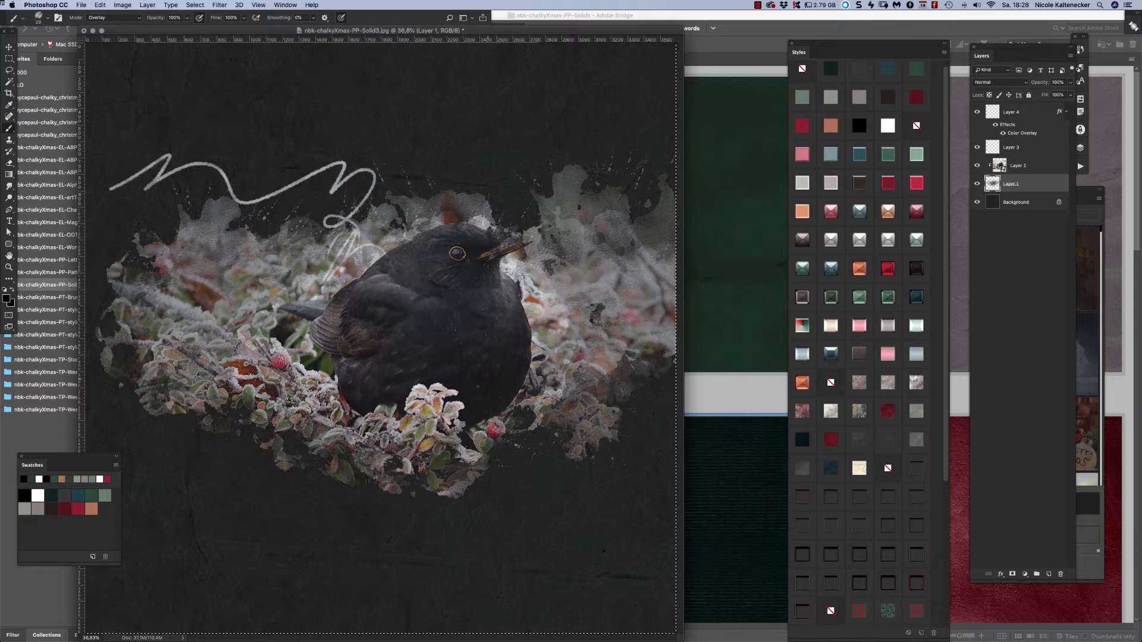
{"action": "left_click_drag", "start_coordinate": [630, 199], "coordinate": [381, 483]}
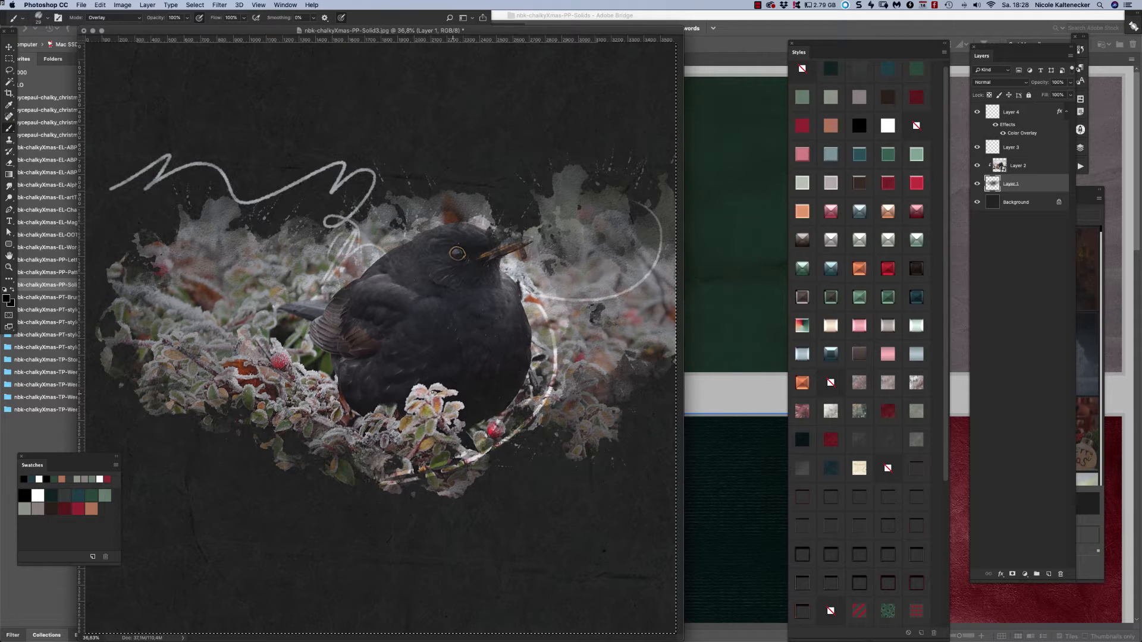
{"action": "left_click_drag", "start_coordinate": [309, 324], "coordinate": [215, 225]}
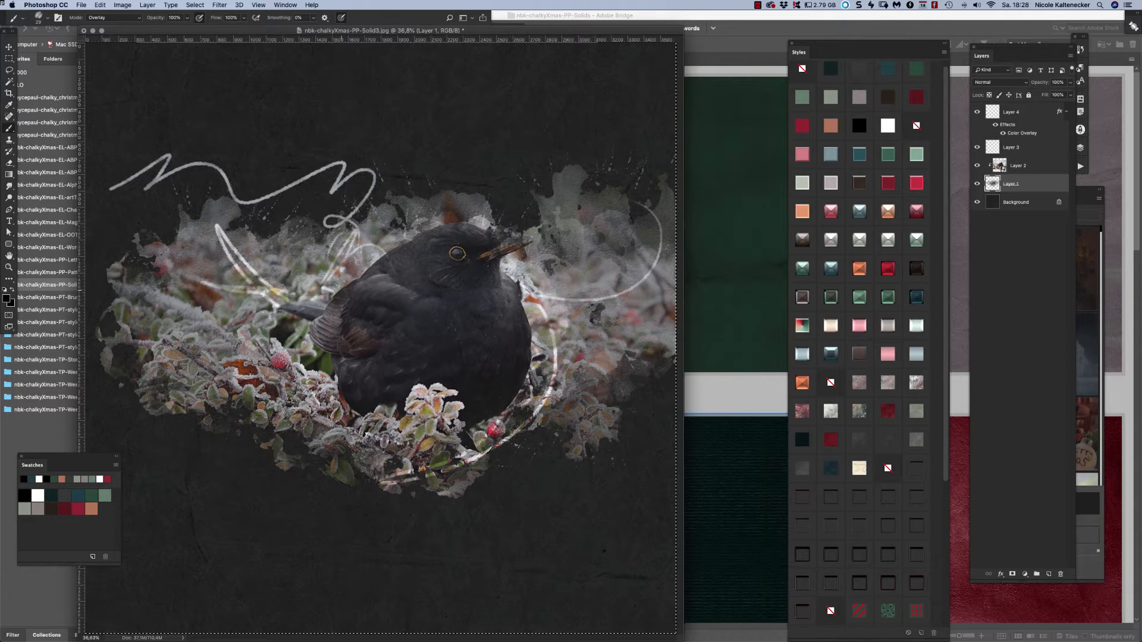
{"action": "left_click_drag", "start_coordinate": [342, 291], "coordinate": [360, 284]}
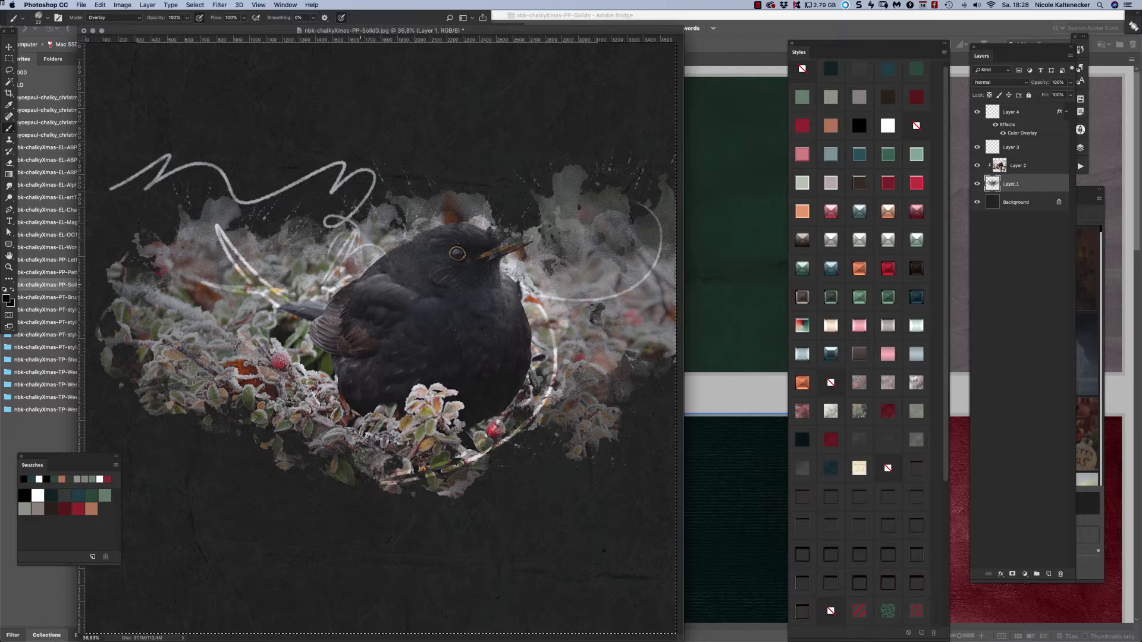
Delete the empty styled Layer 4.
{"action": "left_click", "coordinate": [1014, 112]}
{"action": "left_click", "coordinate": [1060, 574]}
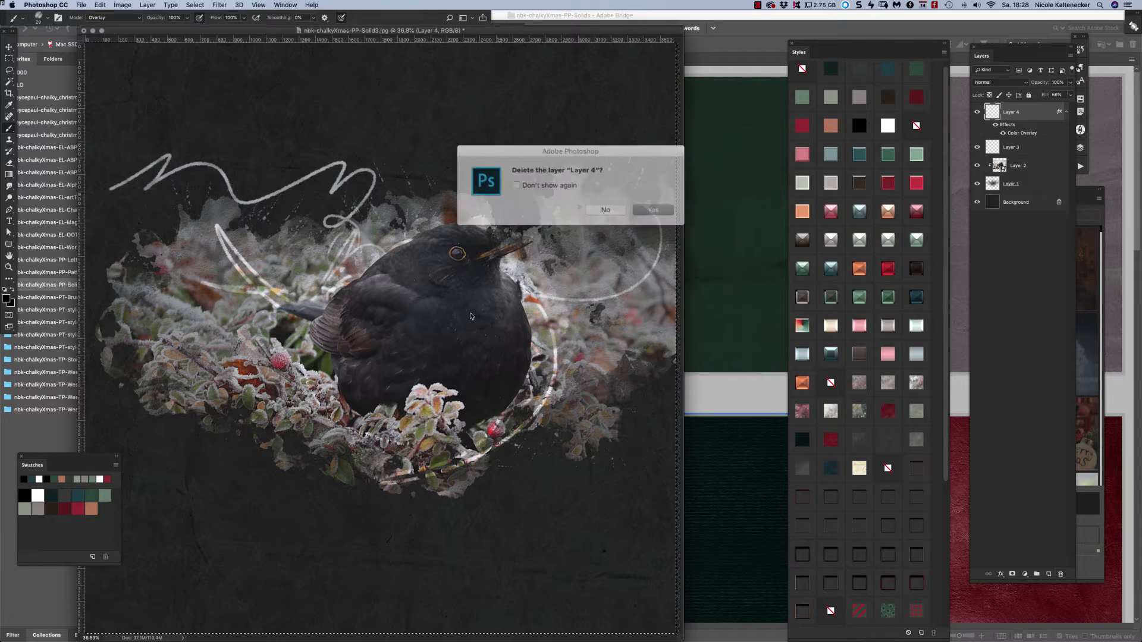
{"action": "left_click", "coordinate": [636, 211]}
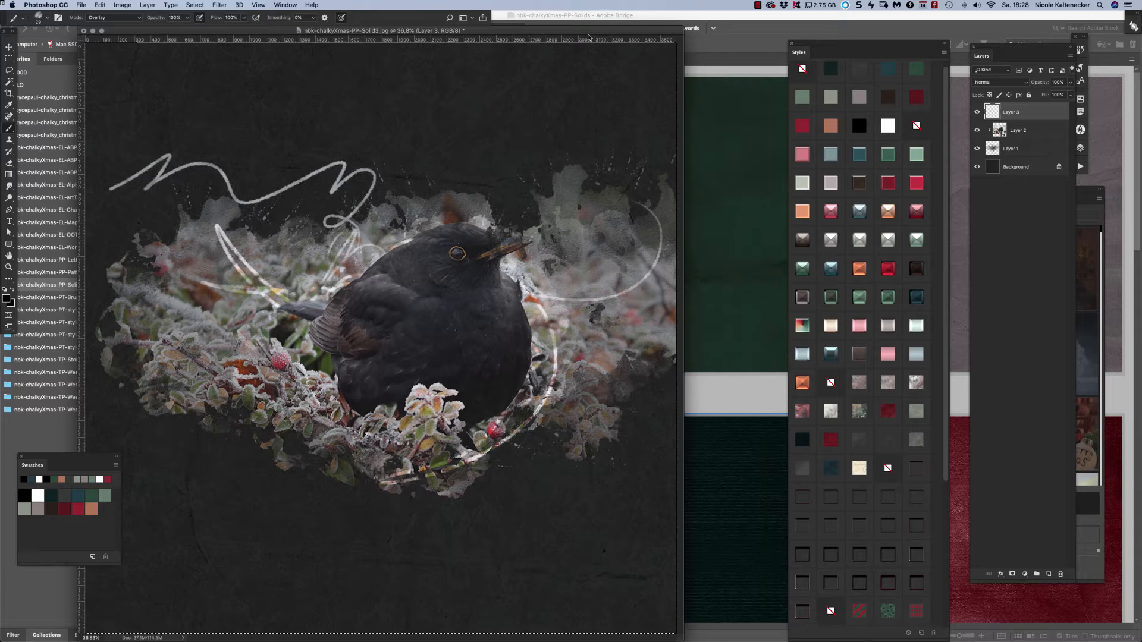
Add a new layer on top and trace the bird's contours with chalk strokes in the solid white style.
{"action": "key", "text": "shift+super+n"}
{"action": "key", "text": "Return"}
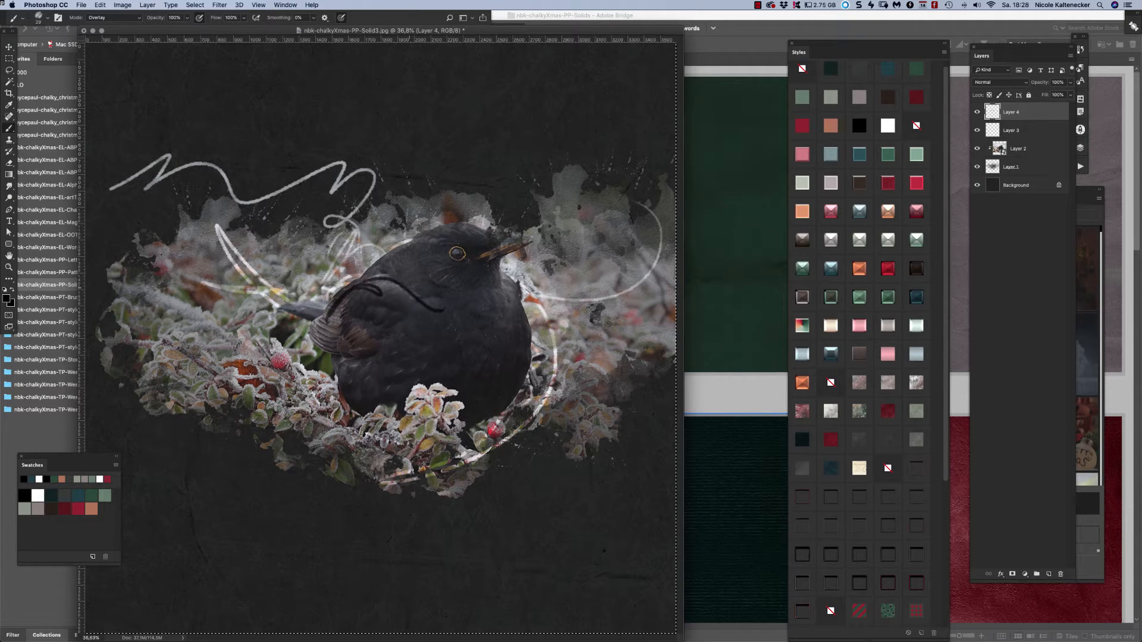
{"action": "left_click", "coordinate": [889, 125]}
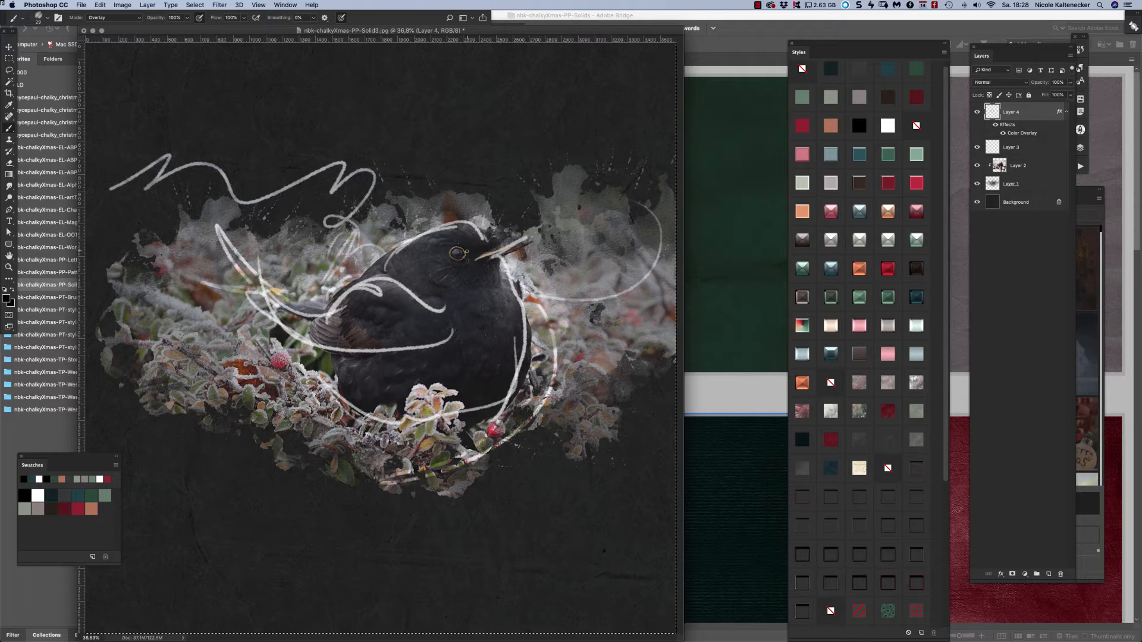
Try a dark red, a silver gem, a grey gradient and several embossed edge styles on the bird tracing layer.
{"action": "left_click", "coordinate": [892, 183]}
{"action": "left_click", "coordinate": [887, 238]}
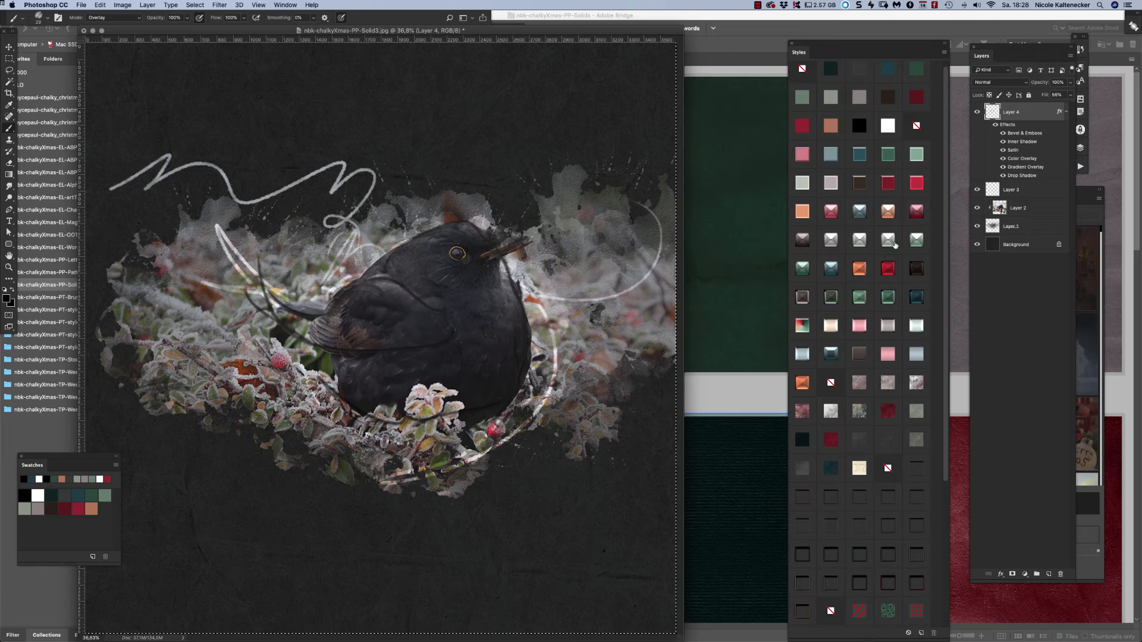
{"action": "left_click", "coordinate": [885, 324]}
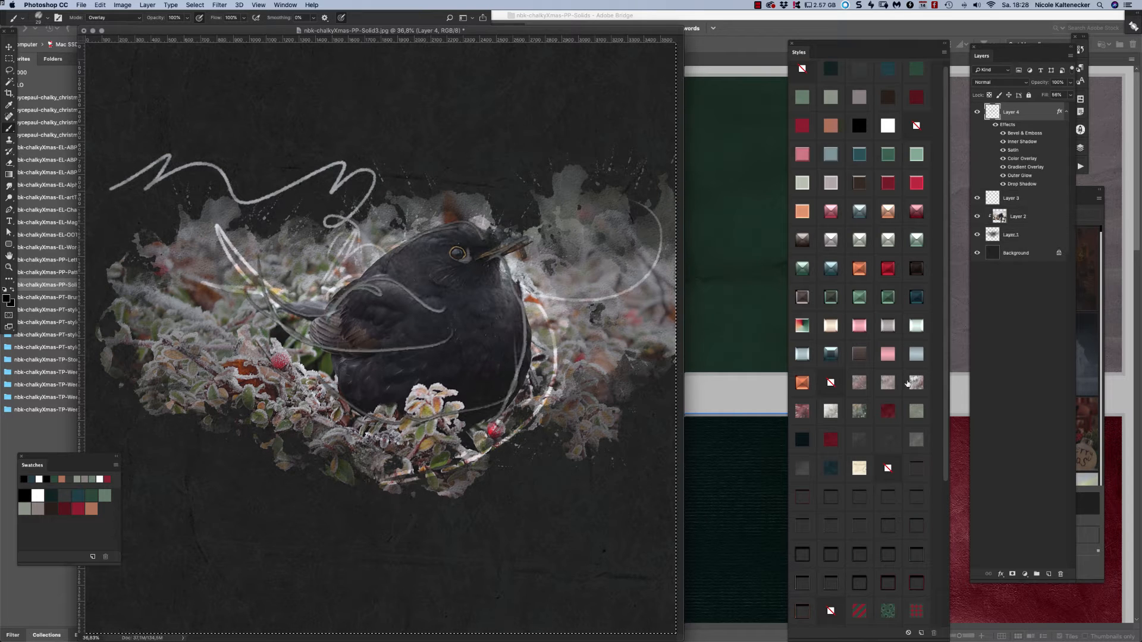
{"action": "left_click", "coordinate": [886, 468]}
{"action": "left_click", "coordinate": [884, 497]}
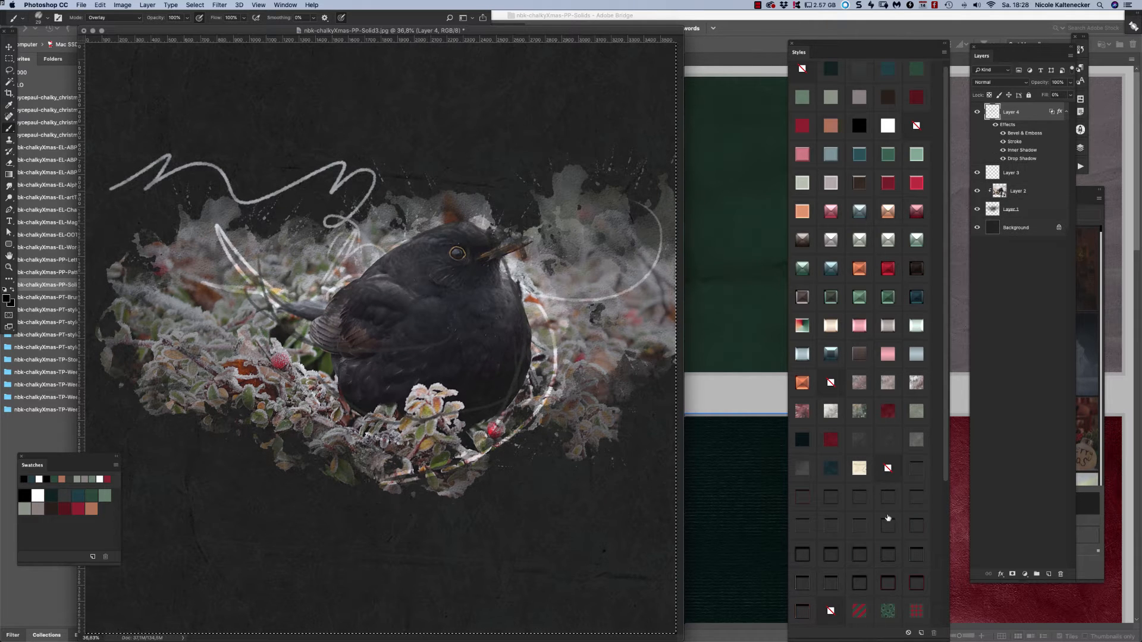
{"action": "left_click", "coordinate": [886, 531]}
{"action": "left_click", "coordinate": [866, 578]}
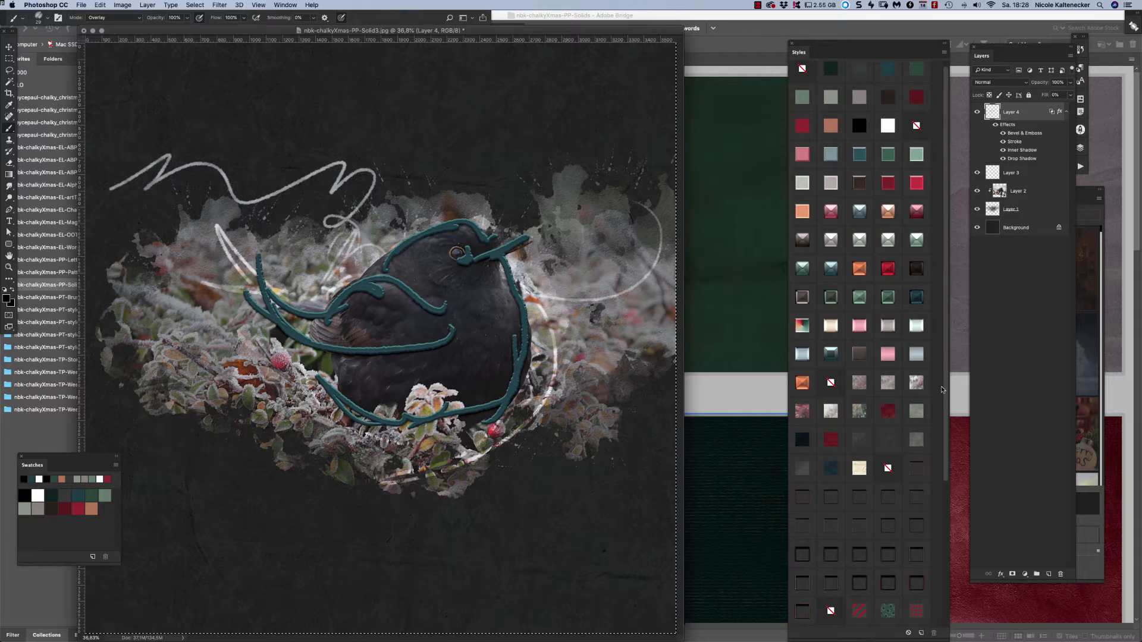
Try a pattern style and light beige and pale green embossed edge styles on the bird tracing layer.
{"action": "scroll", "coordinate": [894, 529], "scroll_direction": "down", "scroll_amount": 5}
{"action": "left_click", "coordinate": [870, 484]}
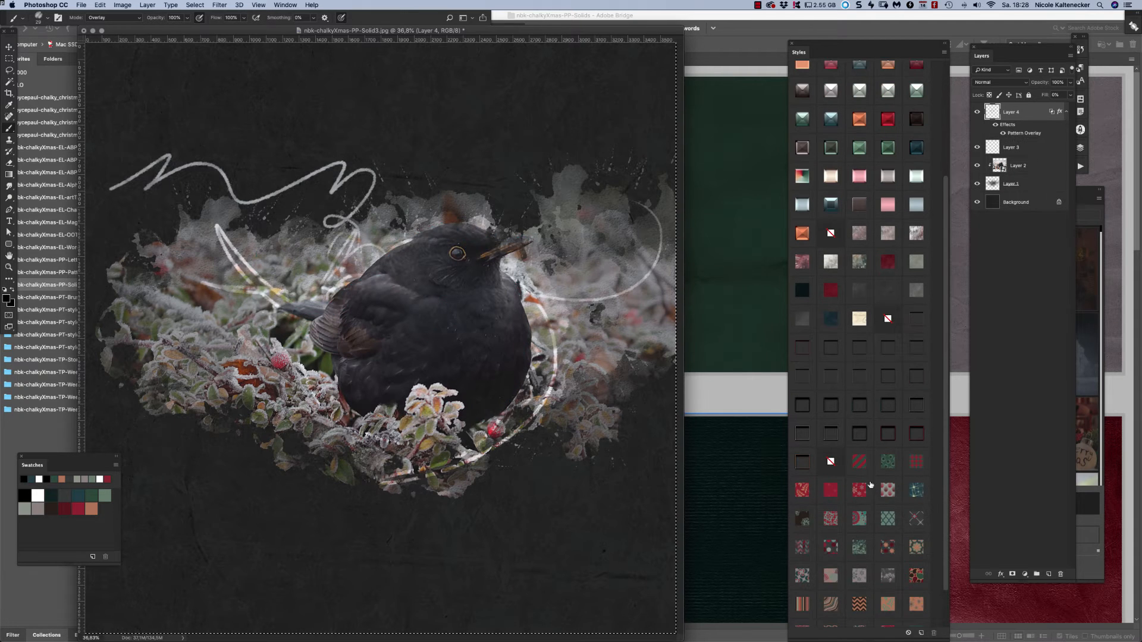
{"action": "left_click", "coordinate": [832, 462]}
{"action": "left_click", "coordinate": [849, 416]}
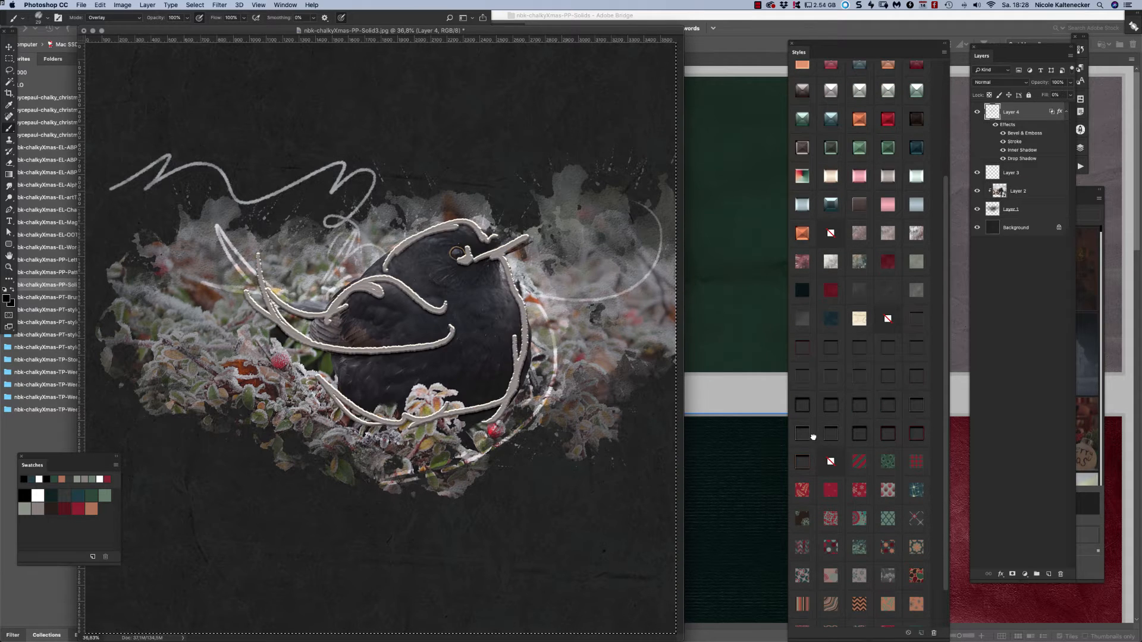
{"action": "left_click", "coordinate": [818, 442]}
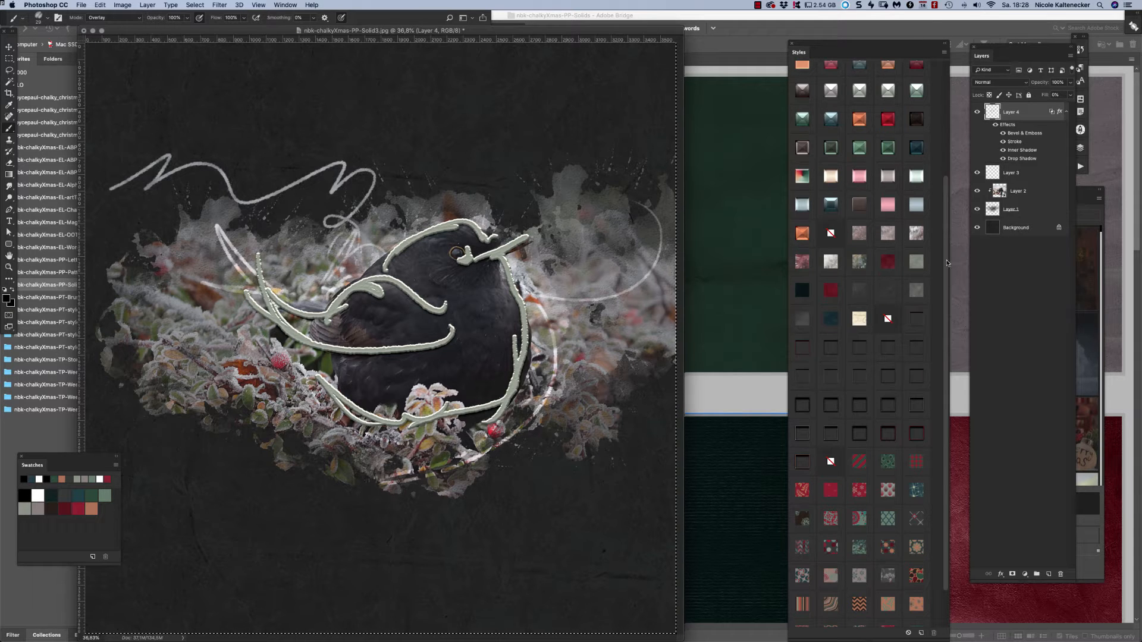
Remove the style from the bird tracing, invert its strokes to white and add black chalk lines over and below the foliage.
{"action": "left_click", "coordinate": [887, 319]}
{"action": "key", "text": "super+i"}
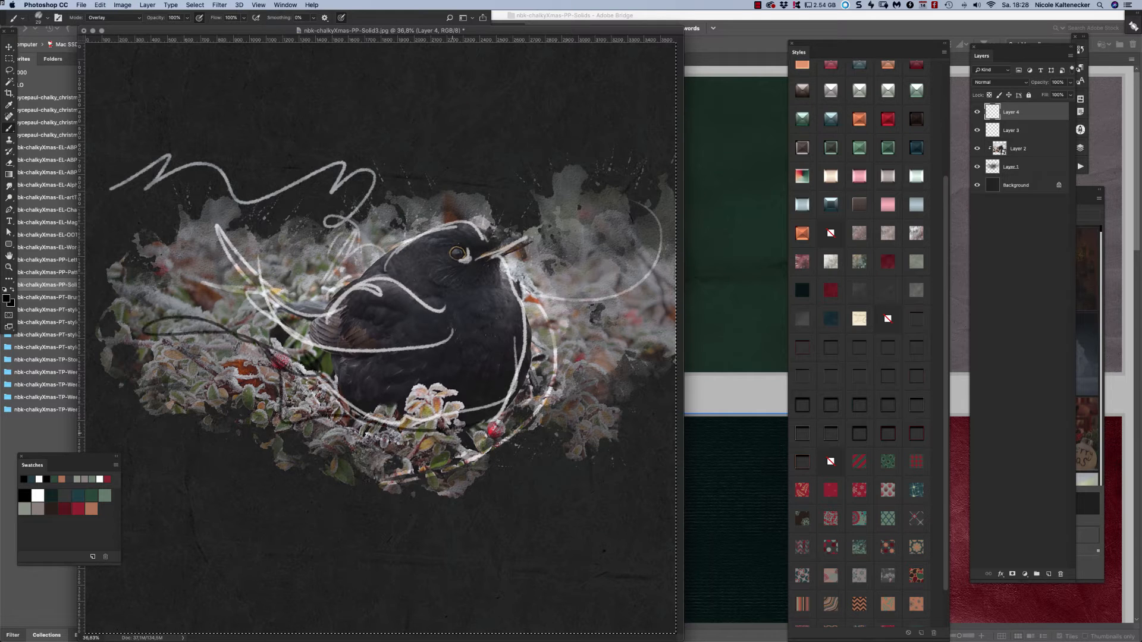
Stamp black Christmas text above, beside and below the photo on Layer 4 with the 735 px nbk-chalkyXmas-blender16 preset.
{"action": "right_click", "coordinate": [511, 234]}
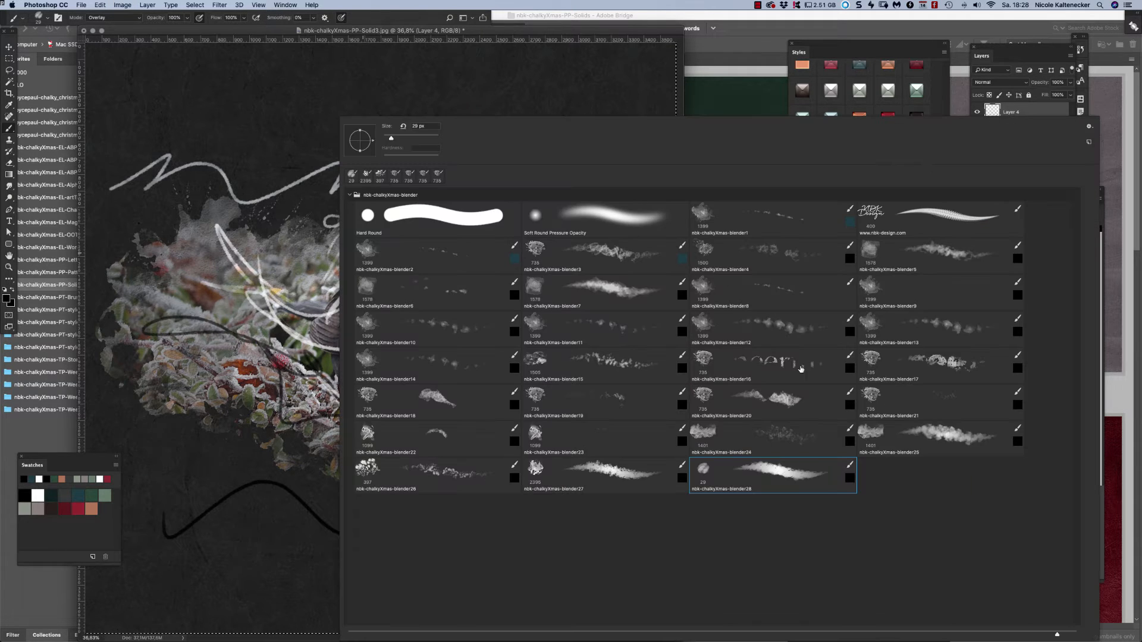
{"action": "left_click", "coordinate": [783, 361]}
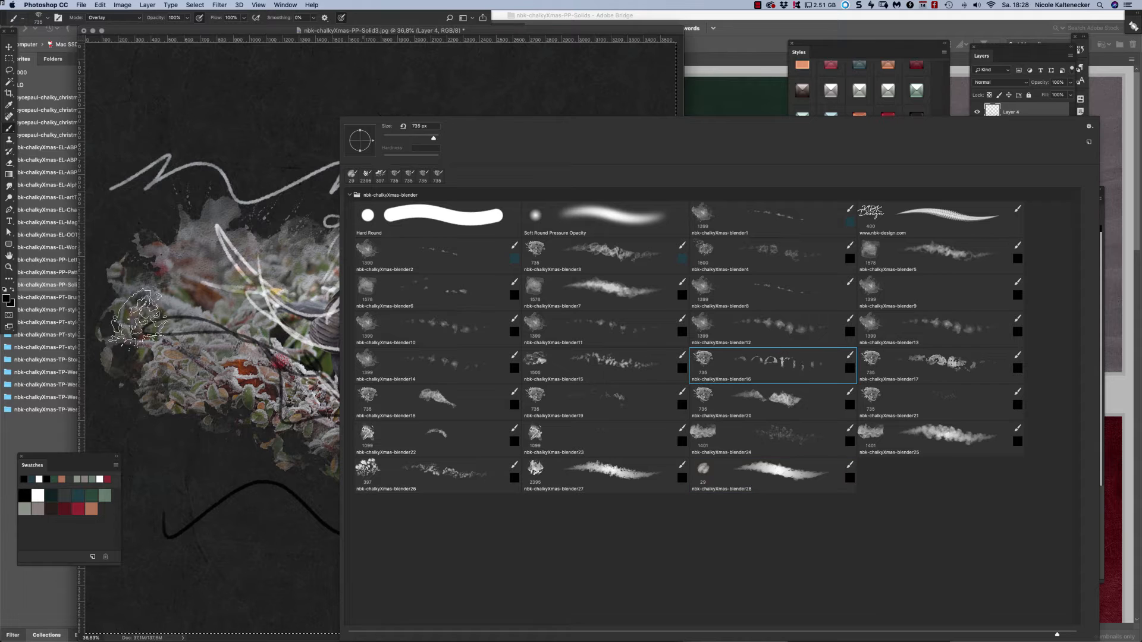
{"action": "left_click", "coordinate": [138, 318]}
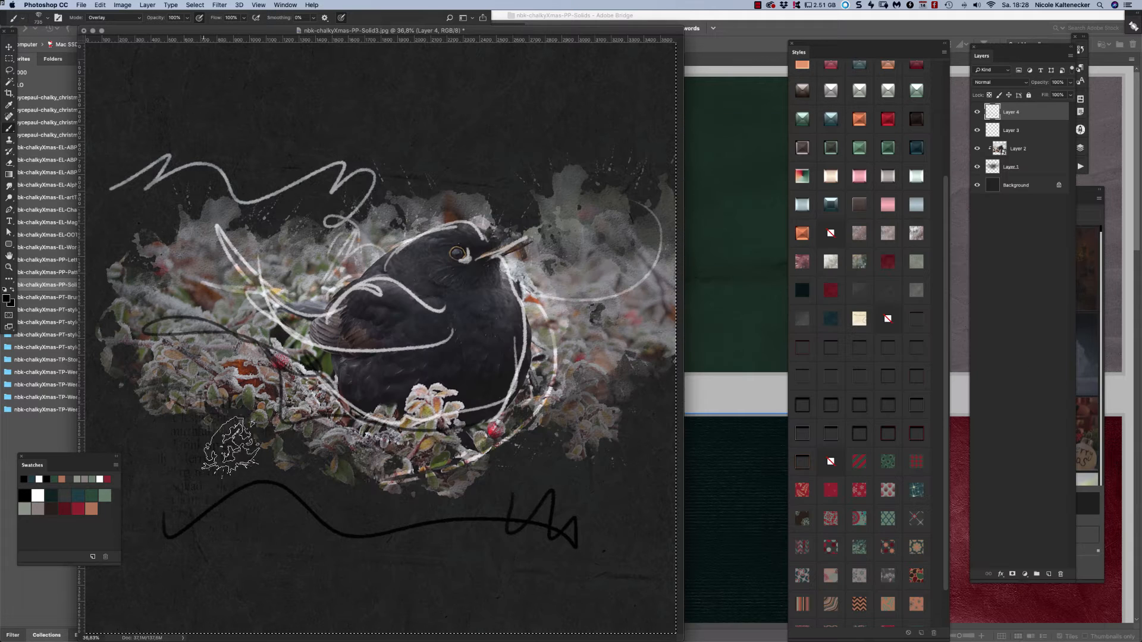
{"action": "left_click", "coordinate": [529, 179]}
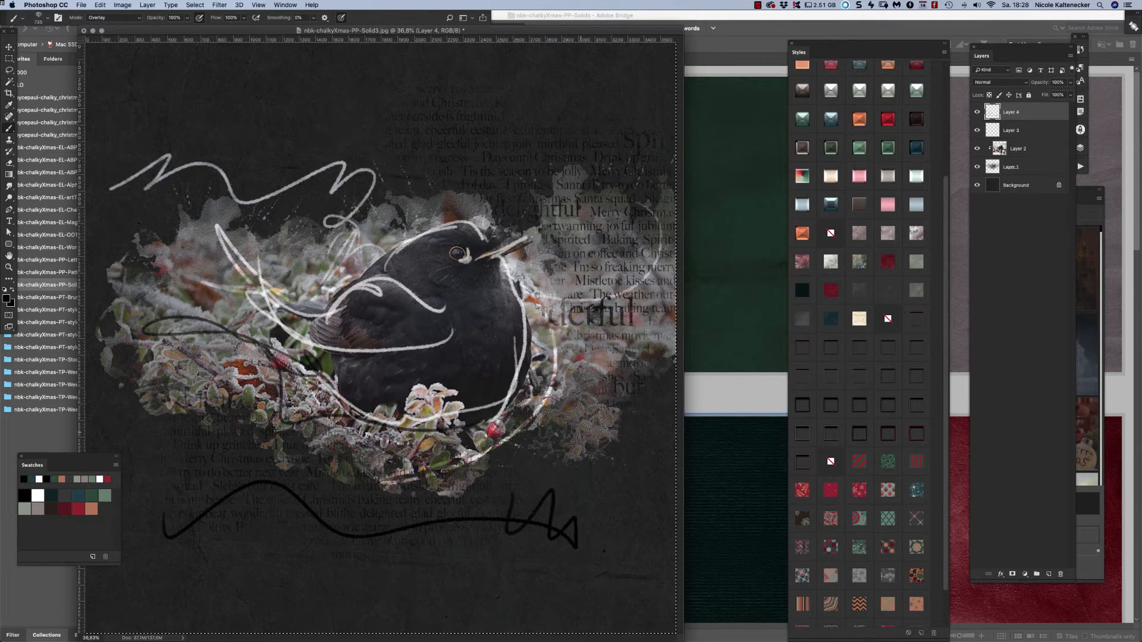
{"action": "left_click", "coordinate": [580, 446]}
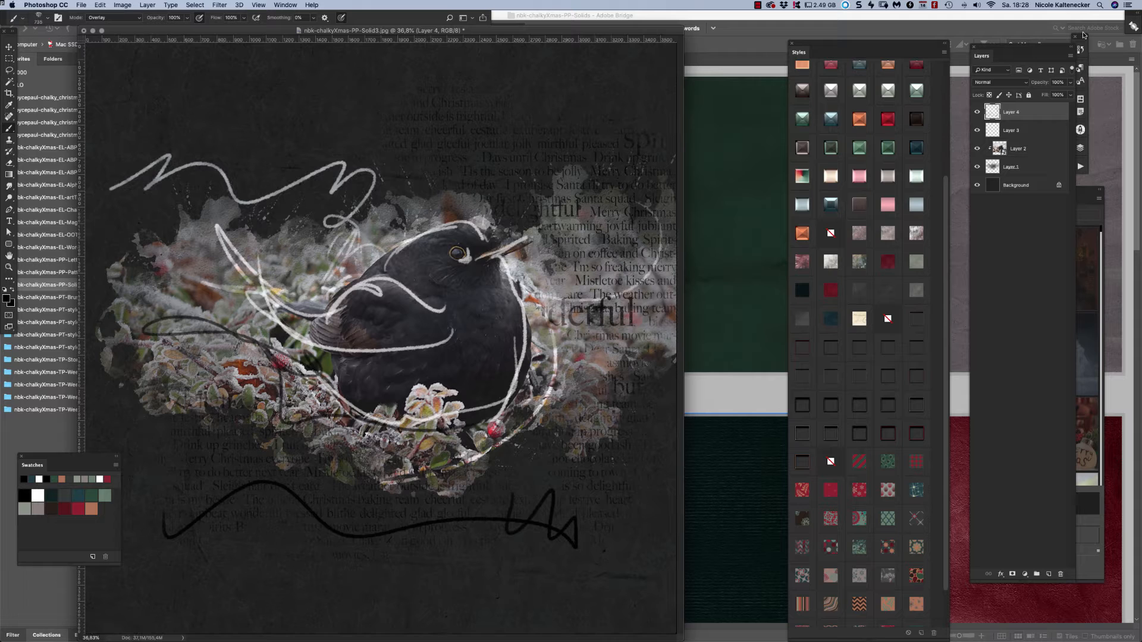
Undo the stamped text, chalk lines and clipped bird photo back to the black painted shape on Layer 1.
{"action": "key", "text": "super+alt+z"}
{"action": "key", "text": "super+alt+z"}
{"action": "key", "text": "super+alt+z"}
{"action": "key", "text": "super+alt+z"}
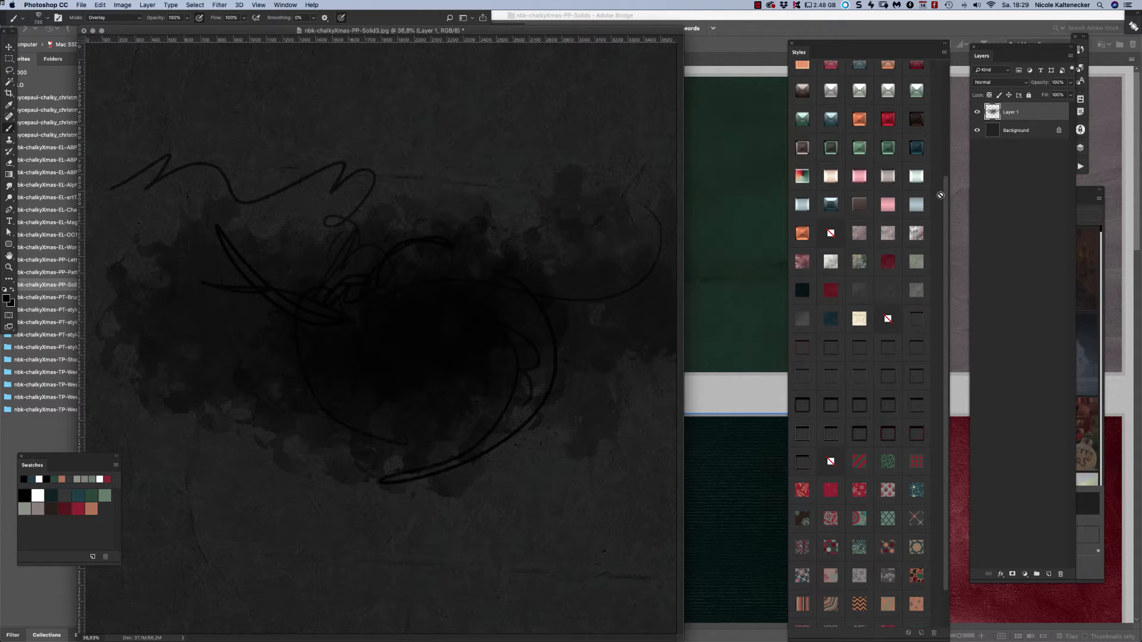
Try a green swirl and a red leaf pattern style on the painted shape of Layer 1.
{"action": "left_click_drag", "start_coordinate": [944, 178], "coordinate": [945, 214]}
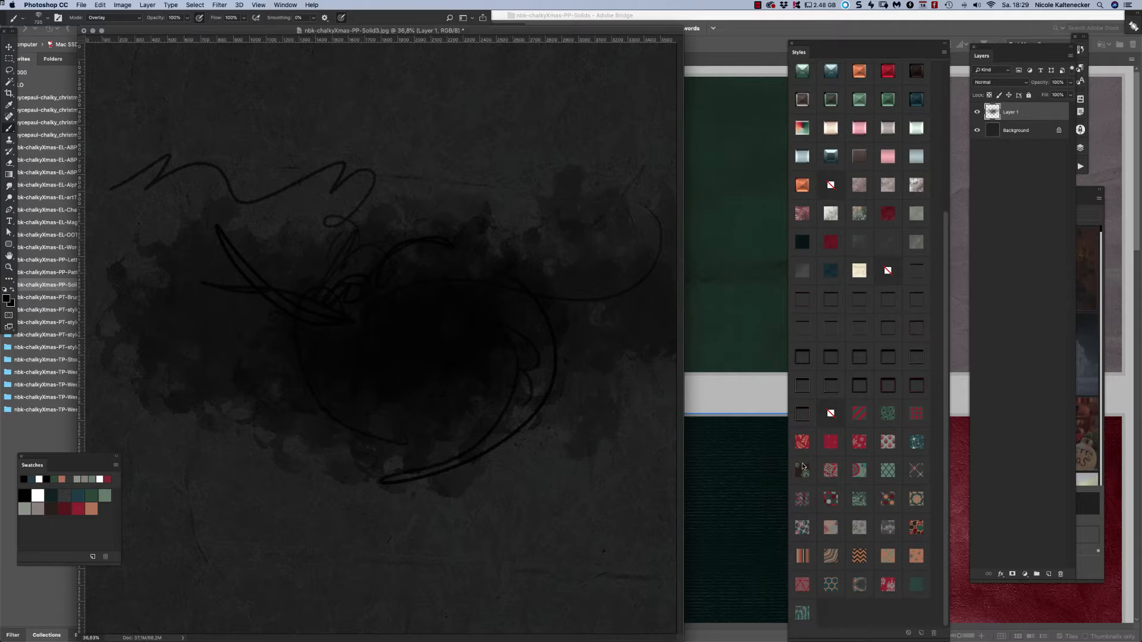
{"action": "left_click", "coordinate": [865, 414]}
{"action": "left_click", "coordinate": [889, 414]}
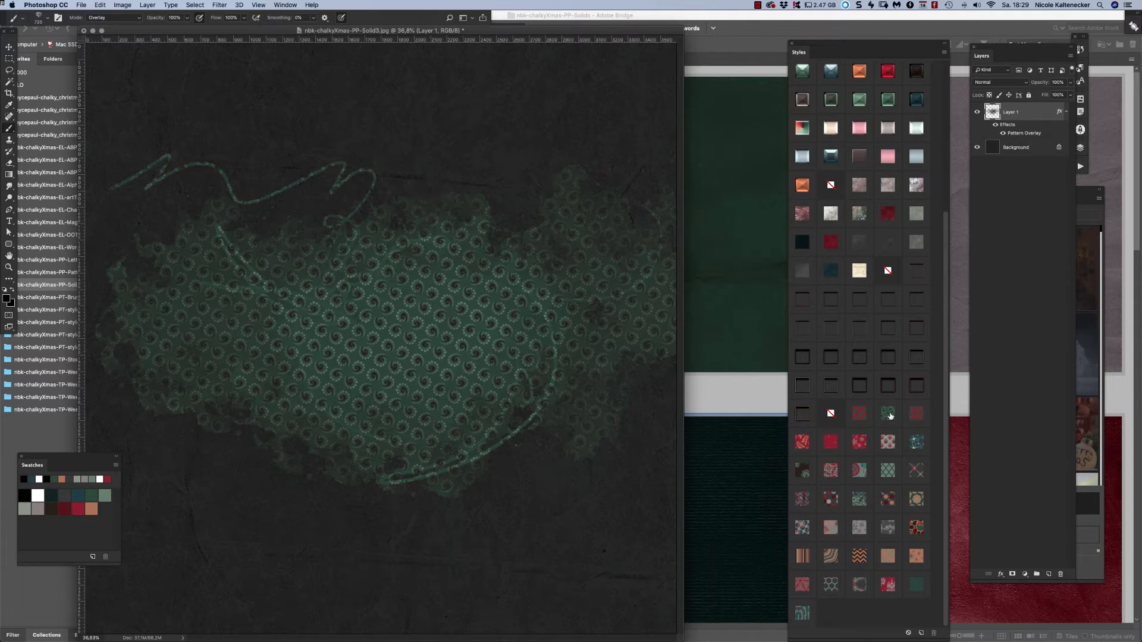
{"action": "left_click", "coordinate": [883, 440]}
{"action": "left_click", "coordinate": [809, 440]}
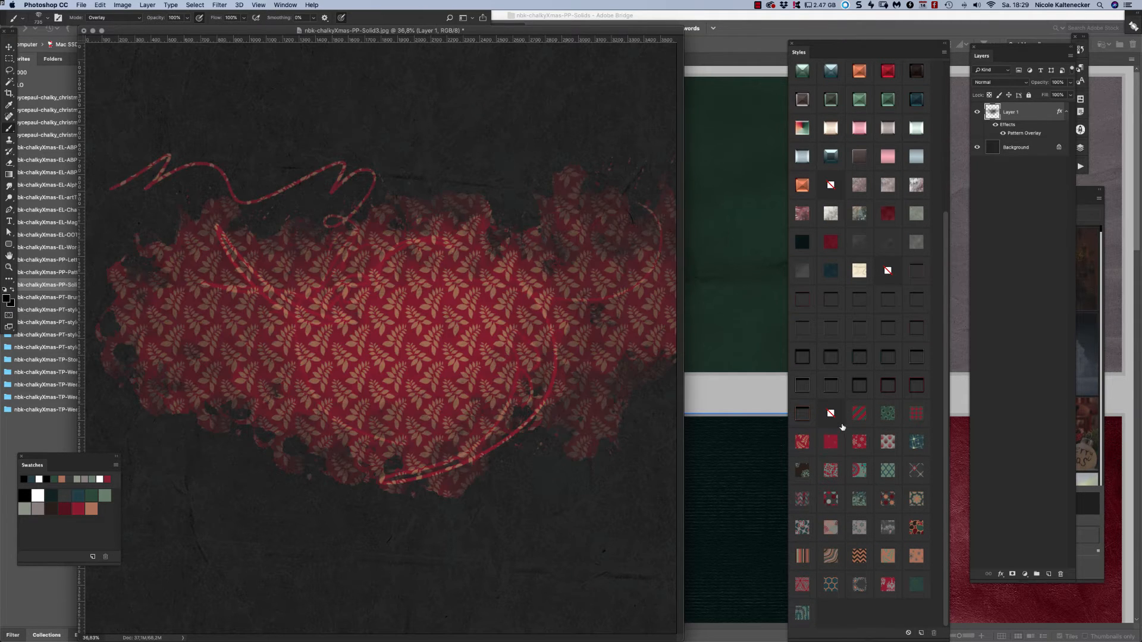
In Bridge, view the preview image in the nbk-chalkyXmas-PT-style-pattern-edge folder at full screen, and return to Photoshop.
{"action": "left_click", "coordinate": [686, 340]}
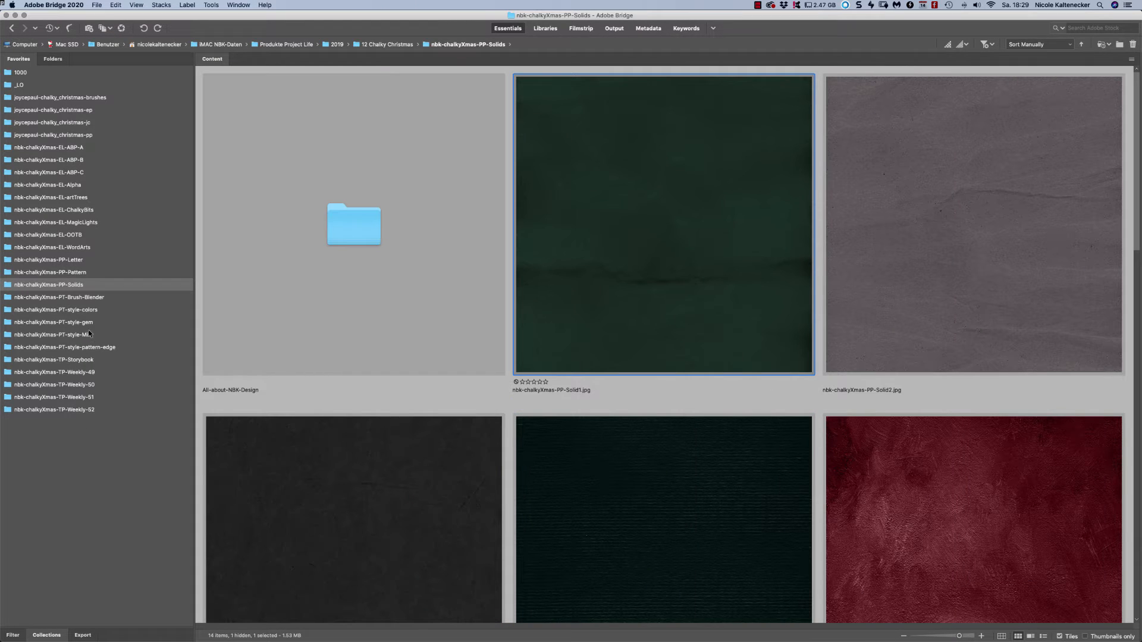
{"action": "left_click", "coordinate": [99, 348]}
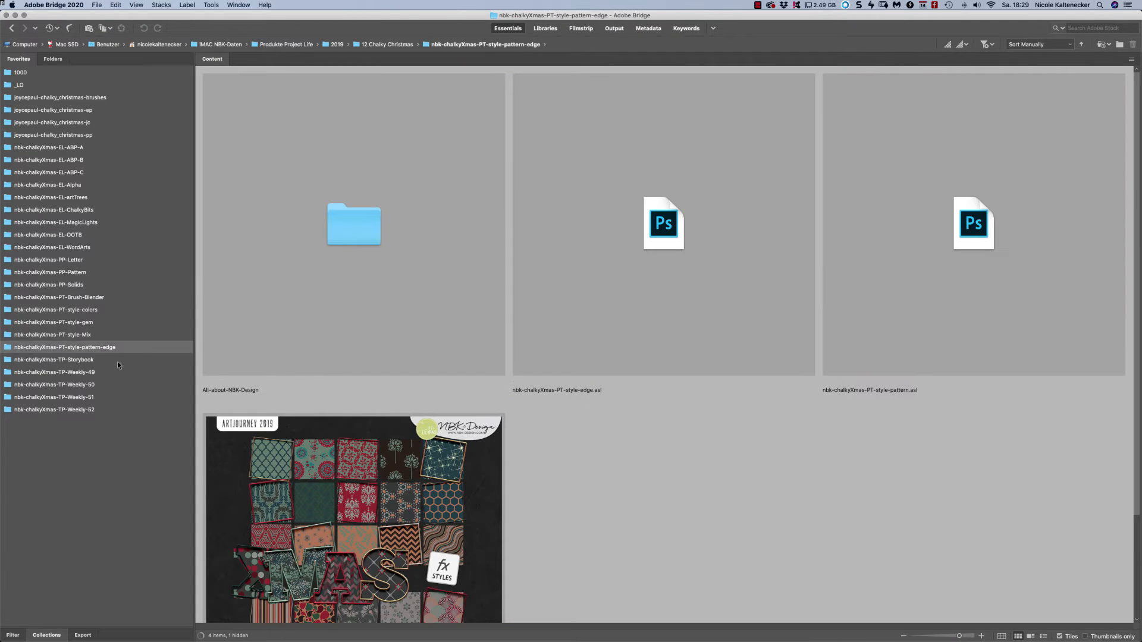
{"action": "left_click", "coordinate": [396, 453]}
{"action": "key", "text": "space"}
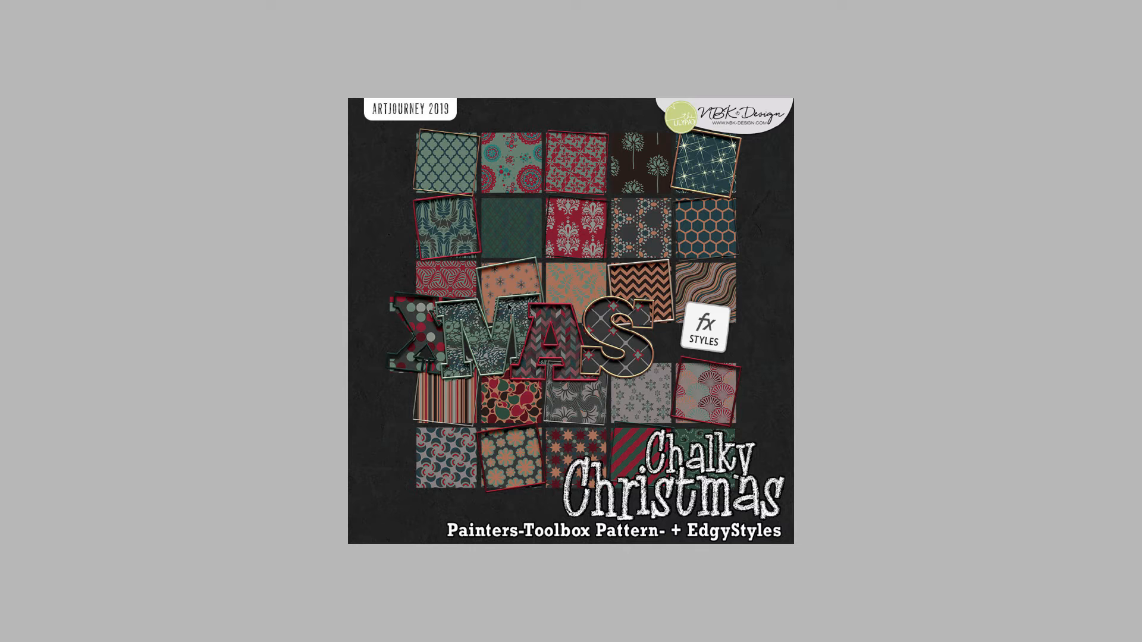
{"action": "key", "text": "space"}
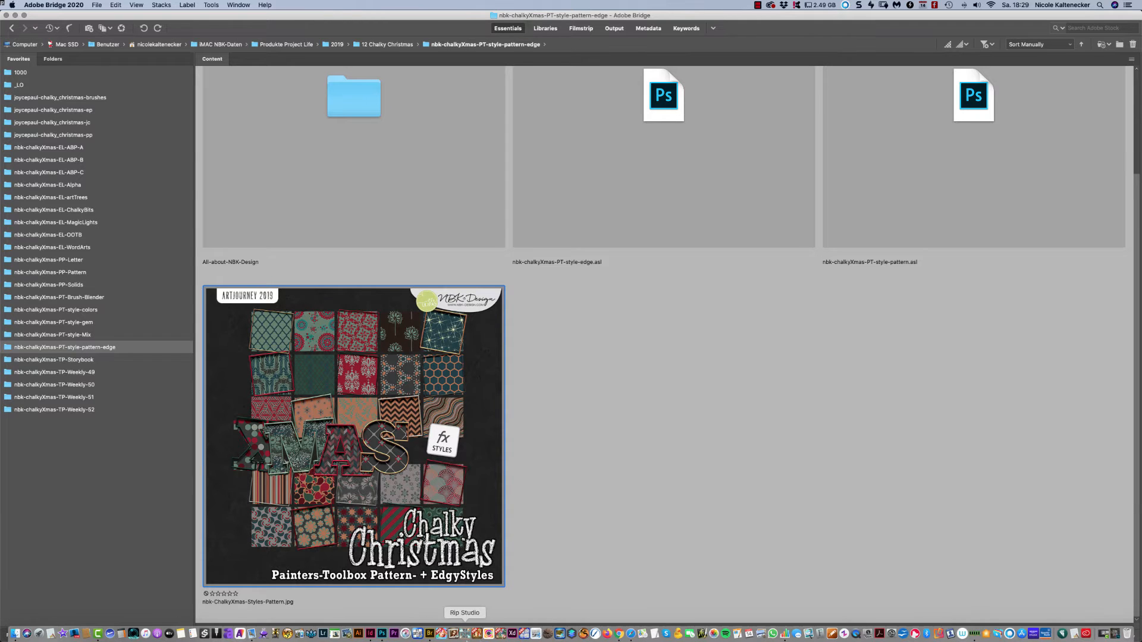
{"action": "left_click", "coordinate": [382, 634]}
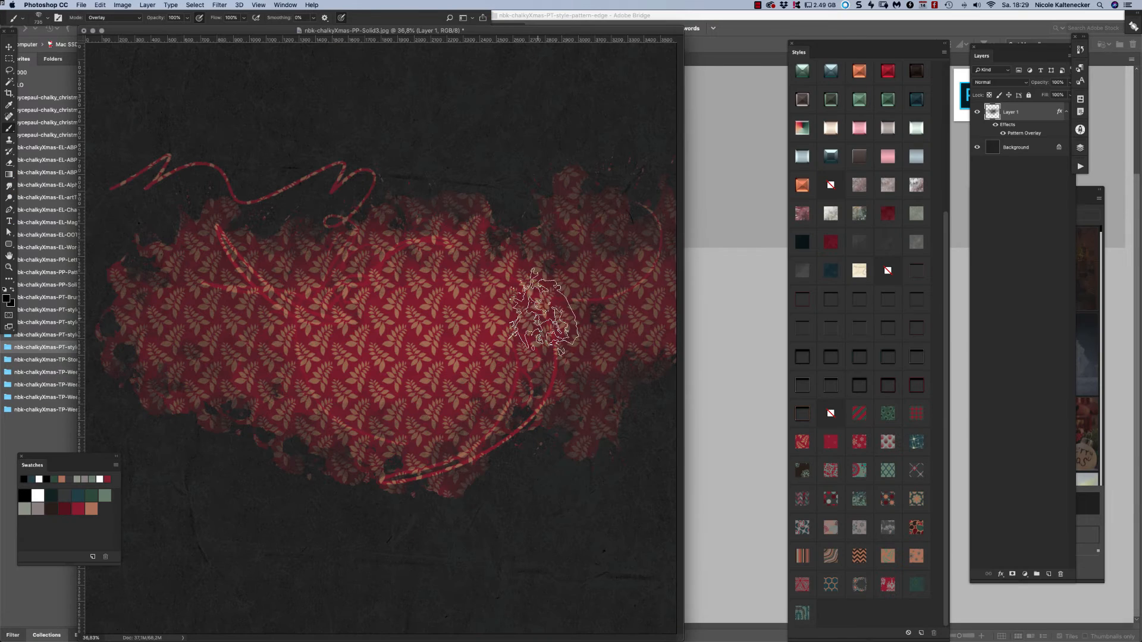
Stamp Christmas text at the shape's lower right, try snowflake and checked pattern styles, and apply the red heart pattern to Layer 1.
{"action": "left_click", "coordinate": [595, 469]}
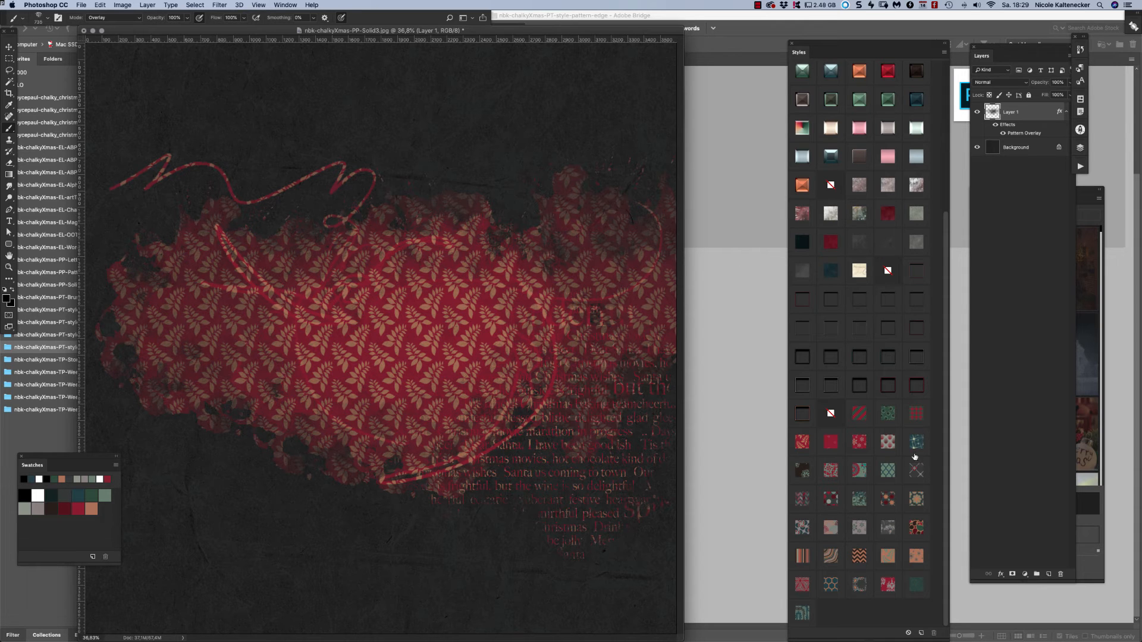
{"action": "left_click", "coordinate": [858, 413]}
{"action": "left_click", "coordinate": [835, 441]}
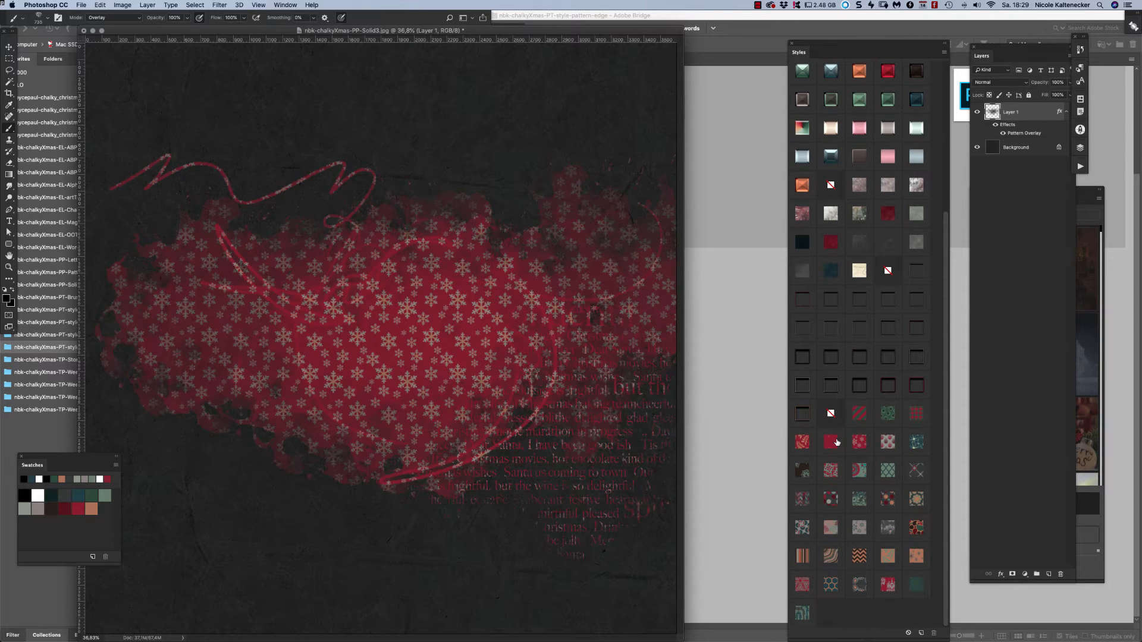
{"action": "left_click", "coordinate": [889, 412]}
{"action": "left_click", "coordinate": [916, 414]}
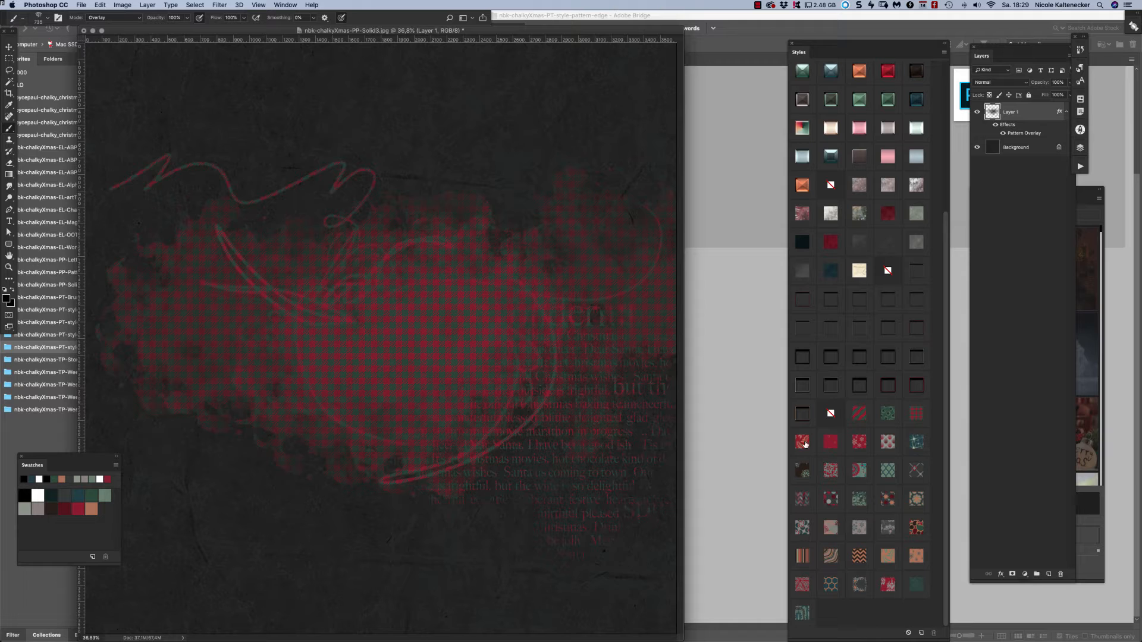
{"action": "left_click", "coordinate": [802, 441]}
{"action": "left_click", "coordinate": [831, 441]}
{"action": "left_click", "coordinate": [858, 442]}
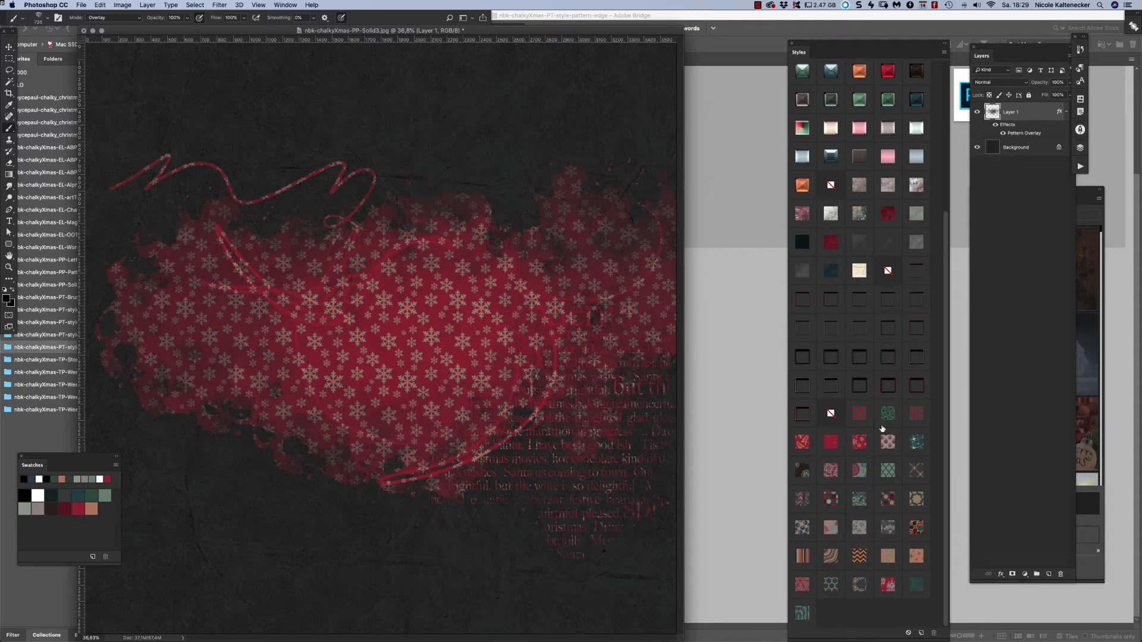
{"action": "left_click", "coordinate": [829, 442]}
On new Layer 2, paint the lower area and upper right with the nbk-chalkyXmas-blender7 preset and apply the red snowflake pattern style.
{"action": "key", "text": "super+shift+n"}
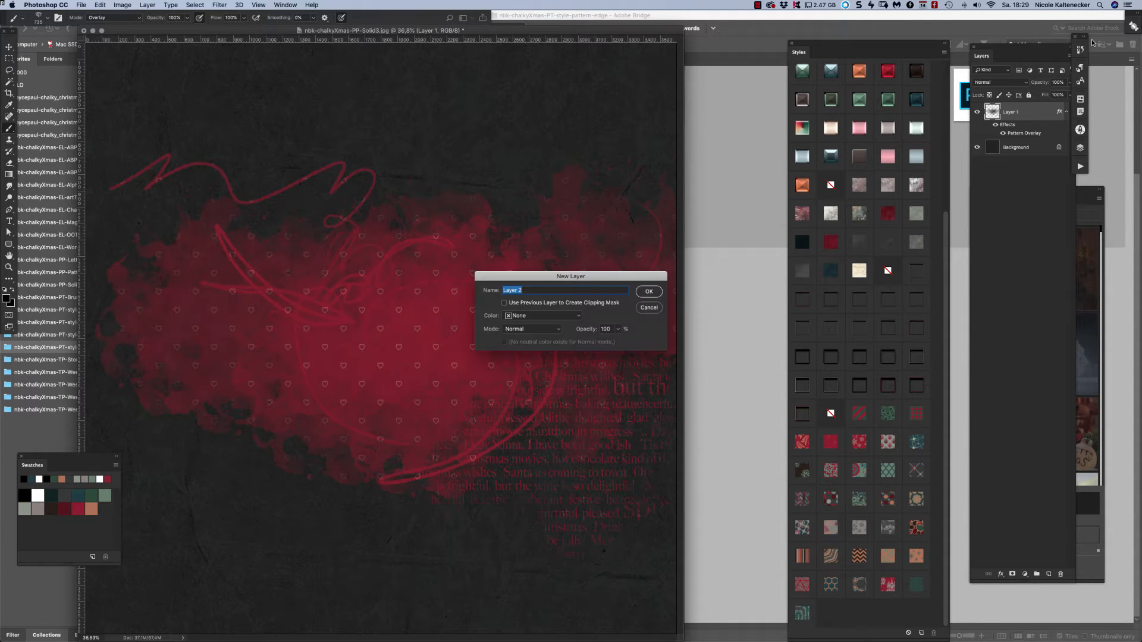
{"action": "key", "text": "Return"}
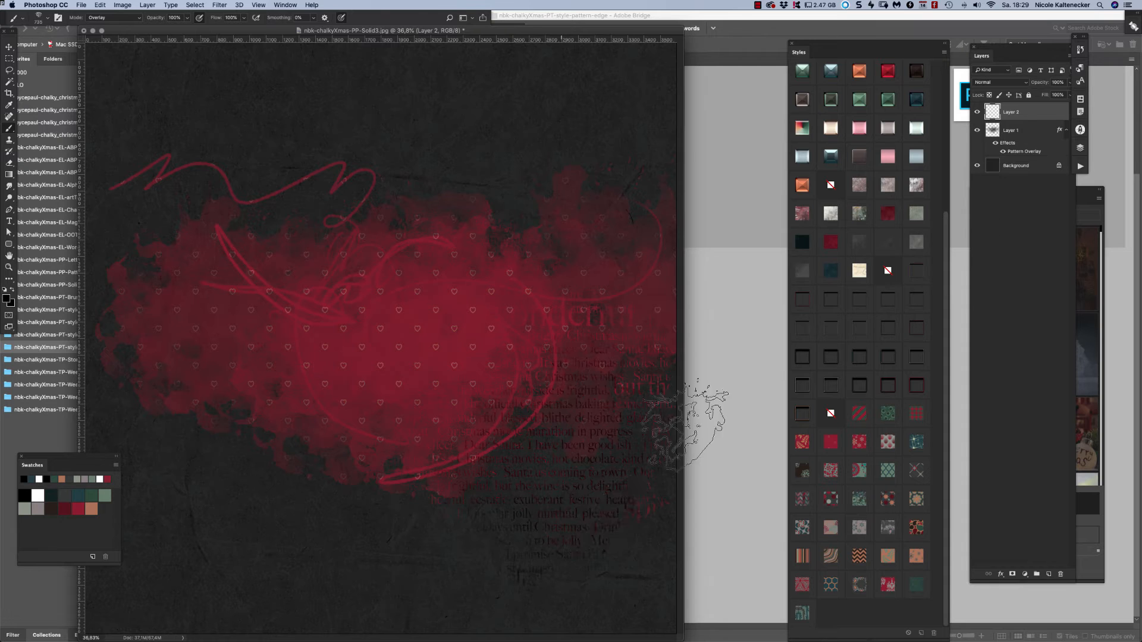
{"action": "left_click", "coordinate": [425, 517]}
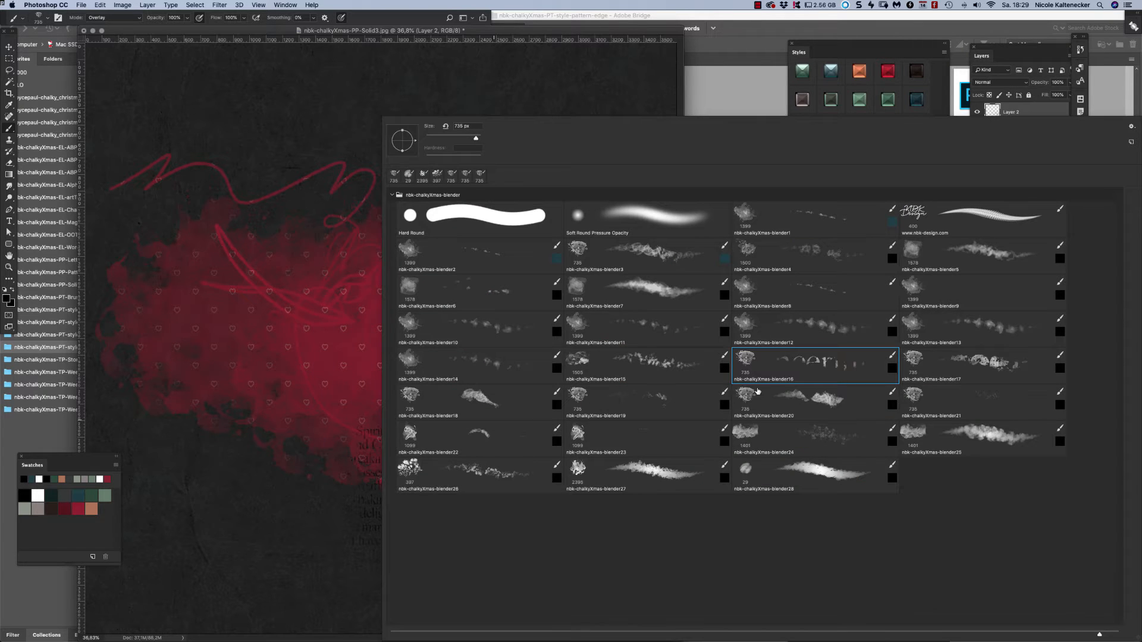
{"action": "left_click", "coordinate": [650, 294]}
{"action": "mouse_move", "coordinate": [294, 448]}
{"action": "left_mouse_down"}
{"action": "mouse_move", "coordinate": [531, 424]}
{"action": "mouse_move", "coordinate": [638, 481]}
{"action": "left_mouse_up"}
{"action": "left_click", "coordinate": [859, 442]}
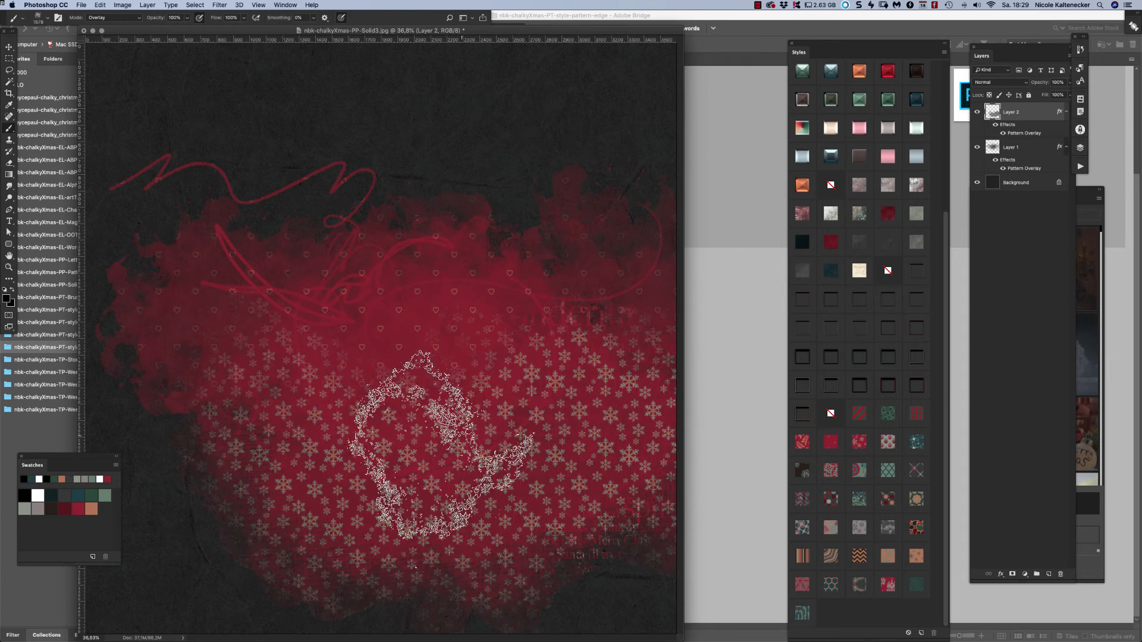
{"action": "left_click", "coordinate": [682, 177]}
Paint the paper's upper left area on new Layer 3 and apply the light grey pattern style with red dots.
{"action": "key", "text": "super+shift+n"}
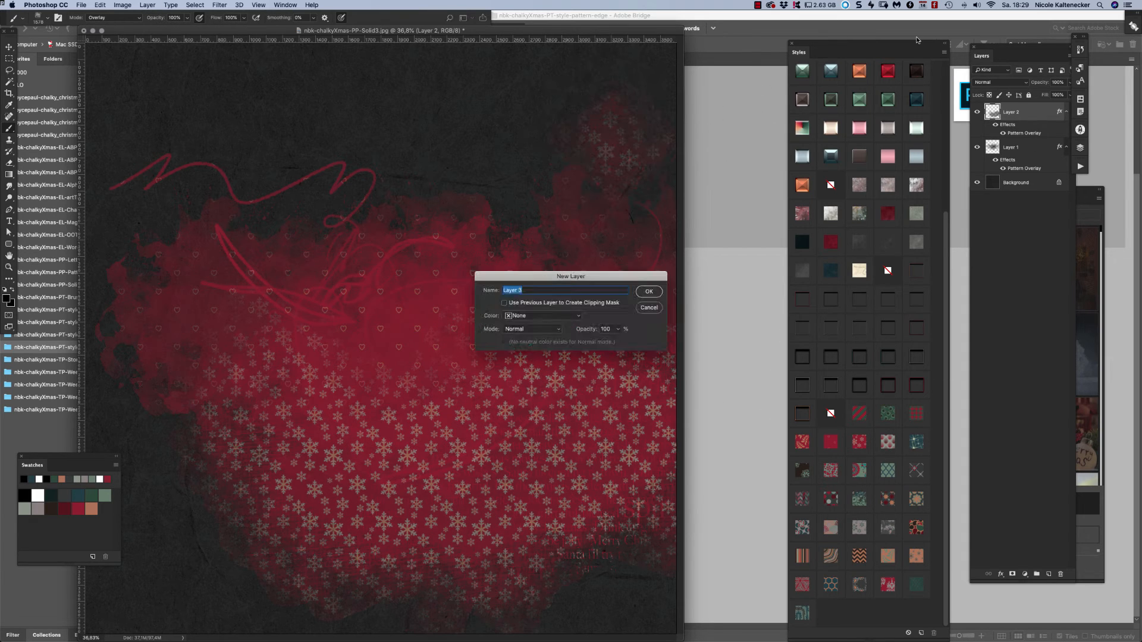
{"action": "key", "text": "Return"}
{"action": "mouse_move", "coordinate": [216, 204]}
{"action": "left_mouse_down"}
{"action": "mouse_move", "coordinate": [140, 199]}
{"action": "mouse_move", "coordinate": [268, 191]}
{"action": "mouse_move", "coordinate": [238, 161]}
{"action": "left_mouse_up"}
{"action": "left_click", "coordinate": [887, 443]}
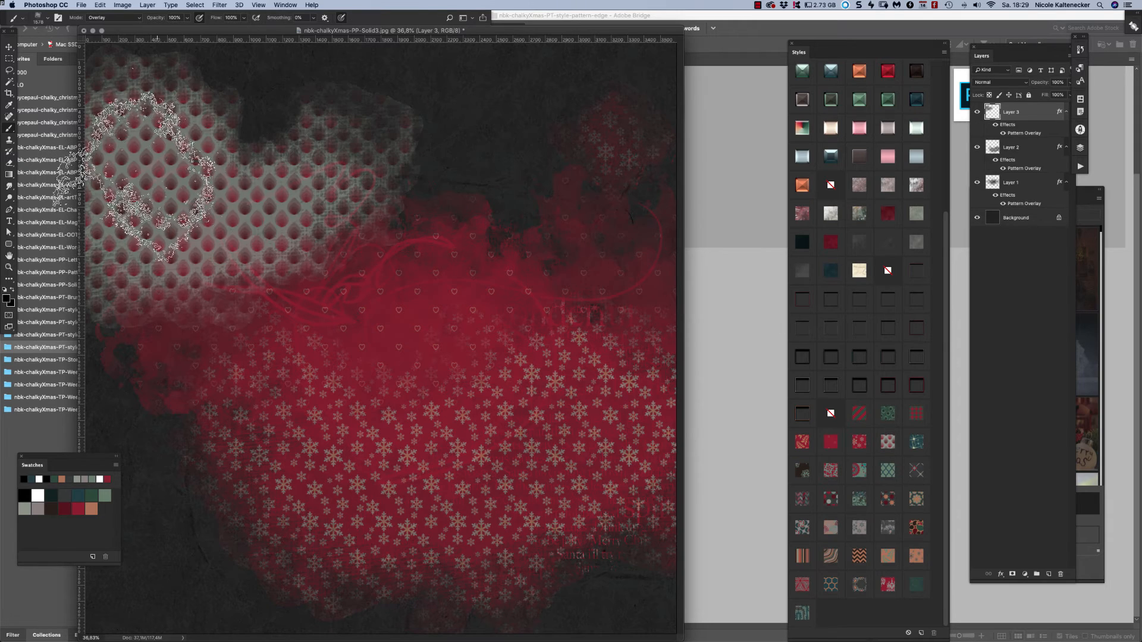
Paint the paper's upper right edge on new Layer 4 and apply the red damask pattern style.
{"action": "key", "text": "super+shift+n"}
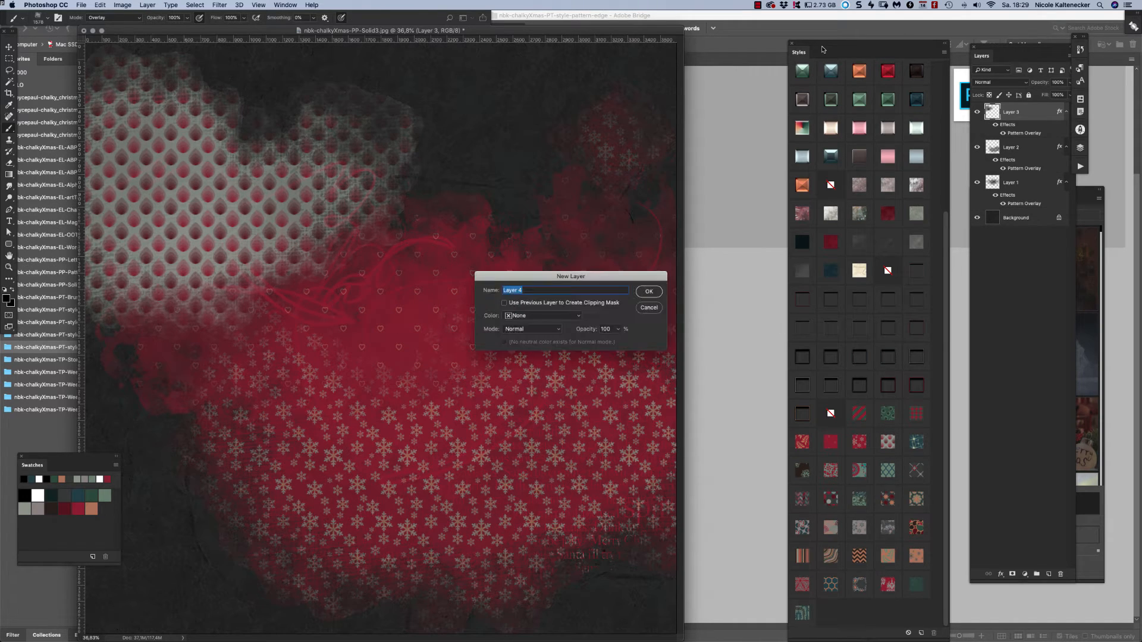
{"action": "key", "text": "Return"}
{"action": "mouse_move", "coordinate": [654, 268]}
{"action": "left_mouse_down"}
{"action": "mouse_move", "coordinate": [645, 185]}
{"action": "mouse_move", "coordinate": [660, 131]}
{"action": "left_mouse_up"}
{"action": "left_click", "coordinate": [886, 586]}
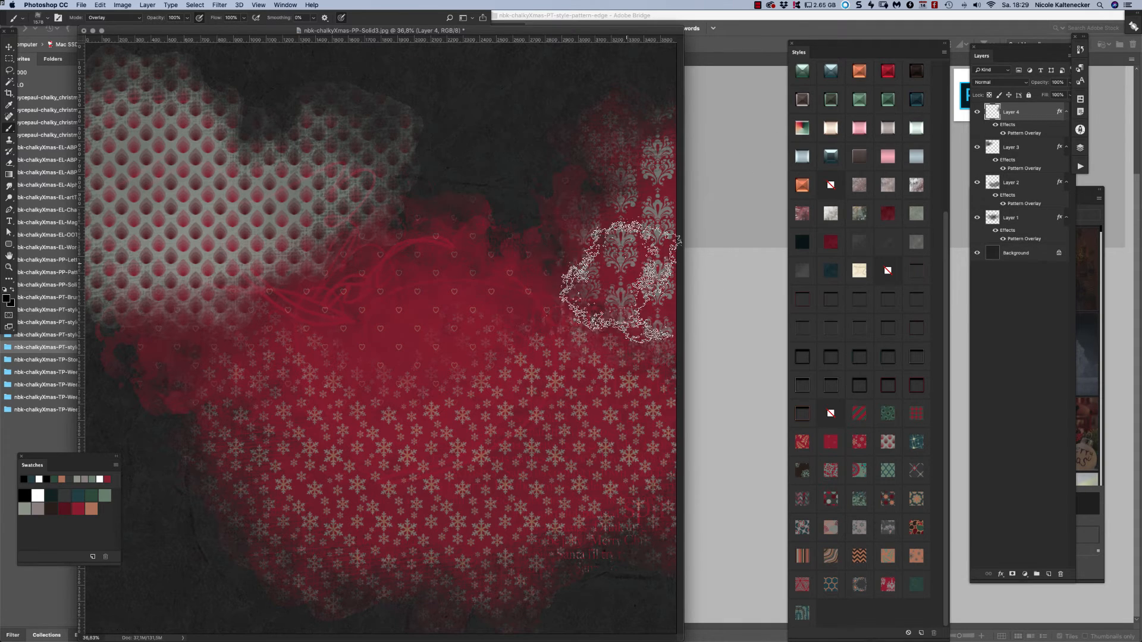
Paint the paper's lower left edge on new Layer 5 and apply the red, grey and green polka dot pattern style.
{"action": "key", "text": "super+shift+n"}
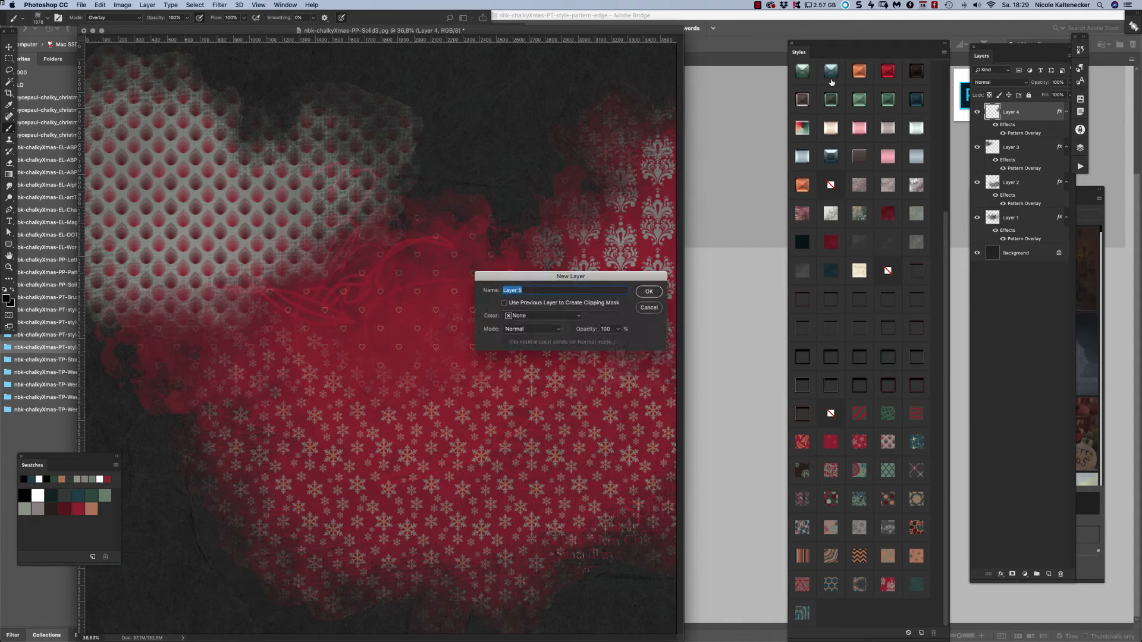
{"action": "key", "text": "Return"}
{"action": "mouse_move", "coordinate": [152, 452]}
{"action": "left_mouse_down"}
{"action": "mouse_move", "coordinate": [141, 417]}
{"action": "mouse_move", "coordinate": [170, 484]}
{"action": "mouse_move", "coordinate": [261, 431]}
{"action": "left_mouse_up"}
{"action": "left_click", "coordinate": [830, 500]}
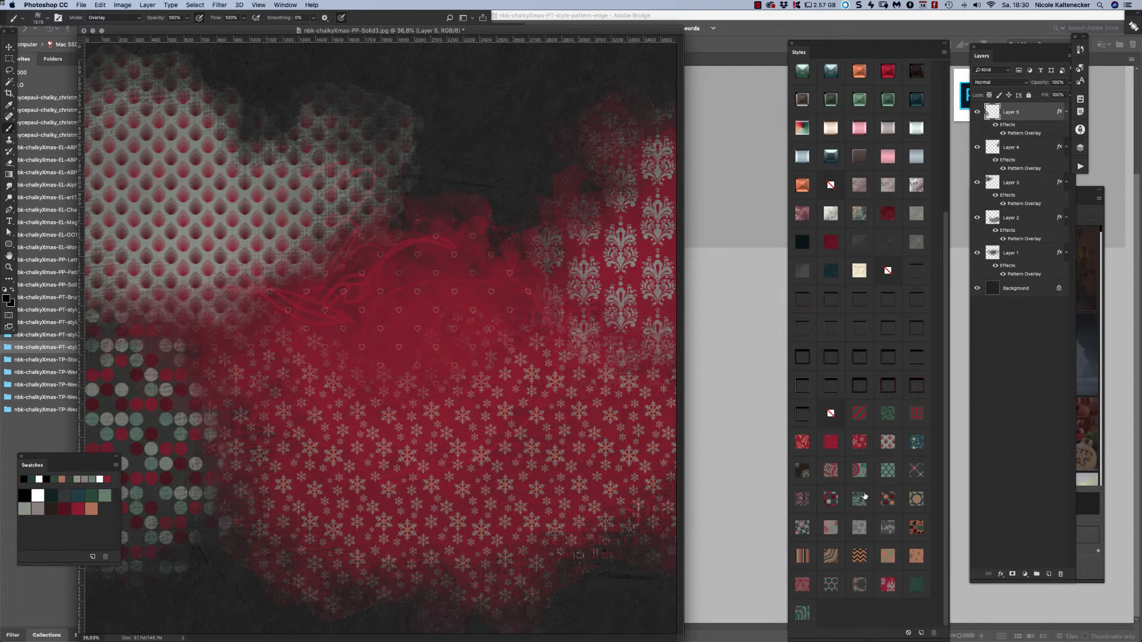
Try blue star, green floral and other pattern styles on Layer 5, ending with the orange and green pattern.
{"action": "left_click", "coordinate": [890, 463]}
{"action": "left_click", "coordinate": [914, 471]}
{"action": "left_click", "coordinate": [913, 445]}
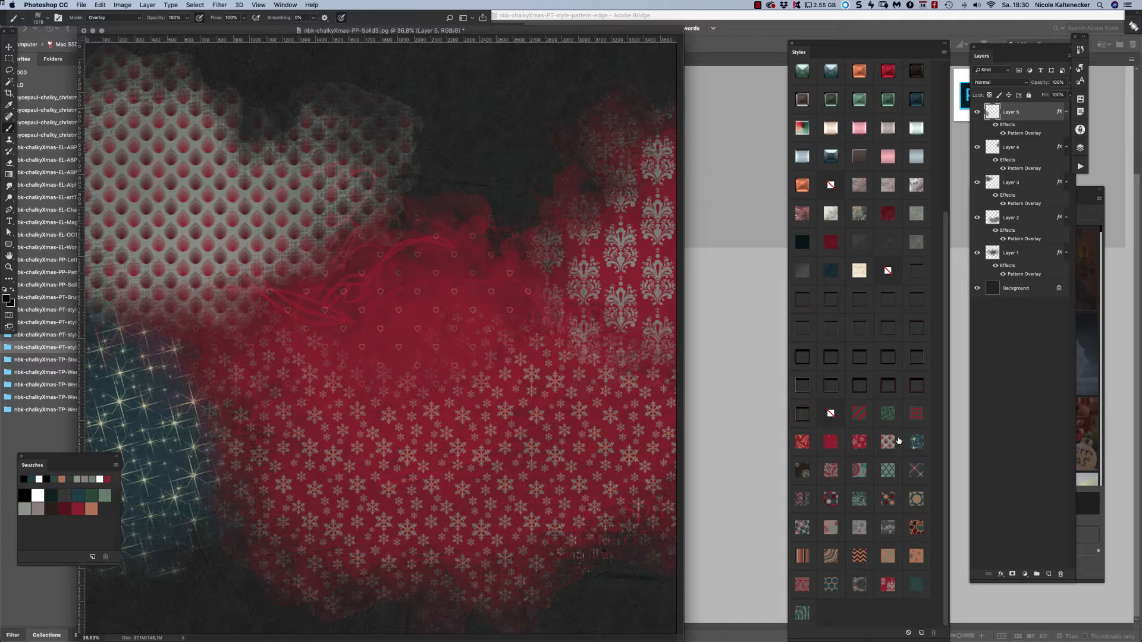
{"action": "left_click", "coordinate": [897, 439]}
{"action": "left_click", "coordinate": [856, 495]}
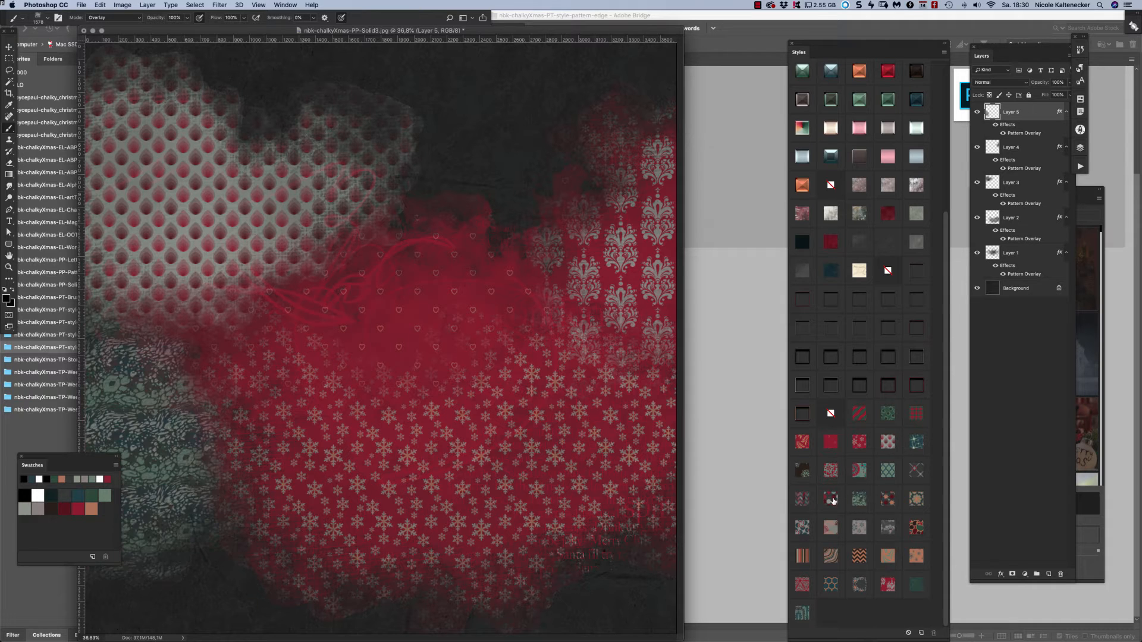
{"action": "left_click", "coordinate": [830, 501]}
{"action": "left_click", "coordinate": [857, 471]}
{"action": "left_click", "coordinate": [833, 470]}
{"action": "left_click", "coordinate": [868, 555]}
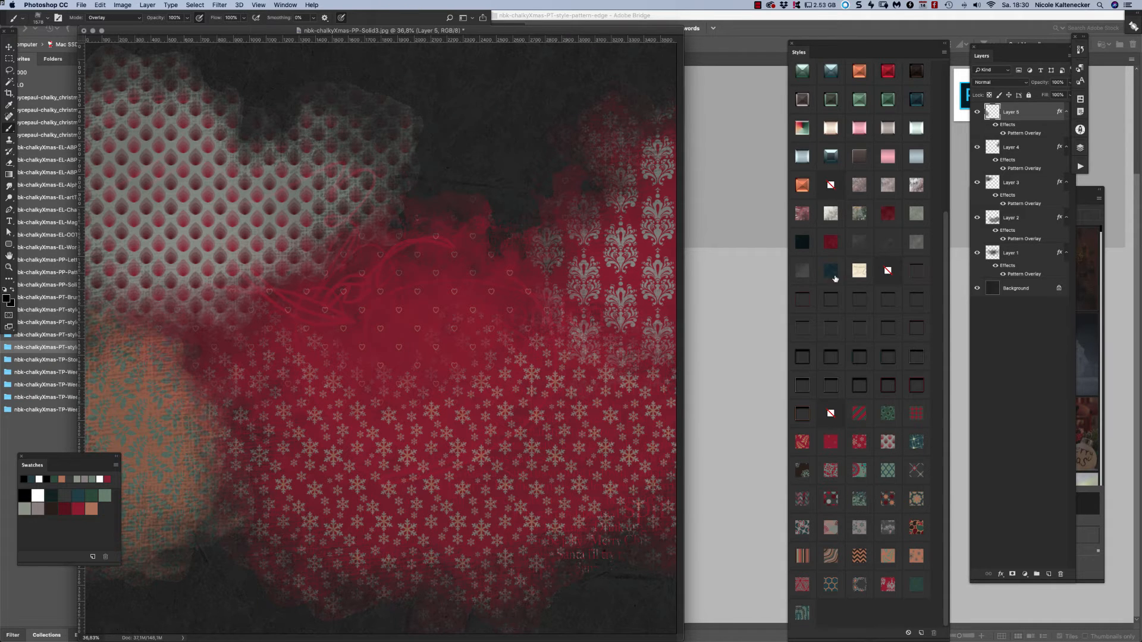
Add the black text XMAS in the ChunkFive font over the red heart pattern near the paper's centre.
{"action": "left_click", "coordinate": [9, 221]}
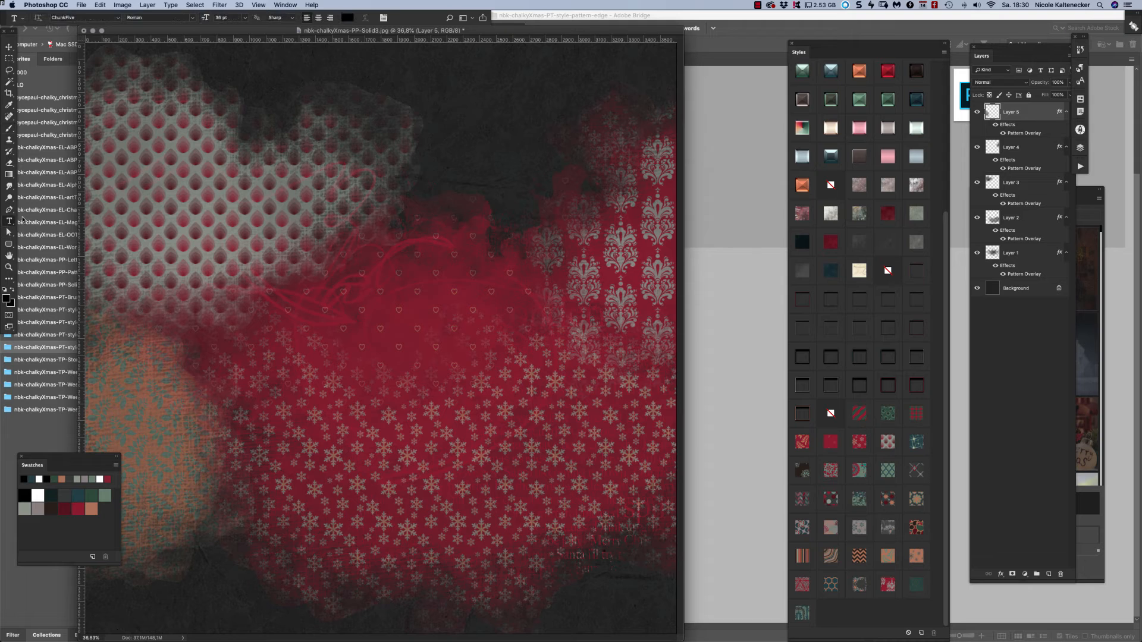
{"action": "left_click", "coordinate": [285, 321]}
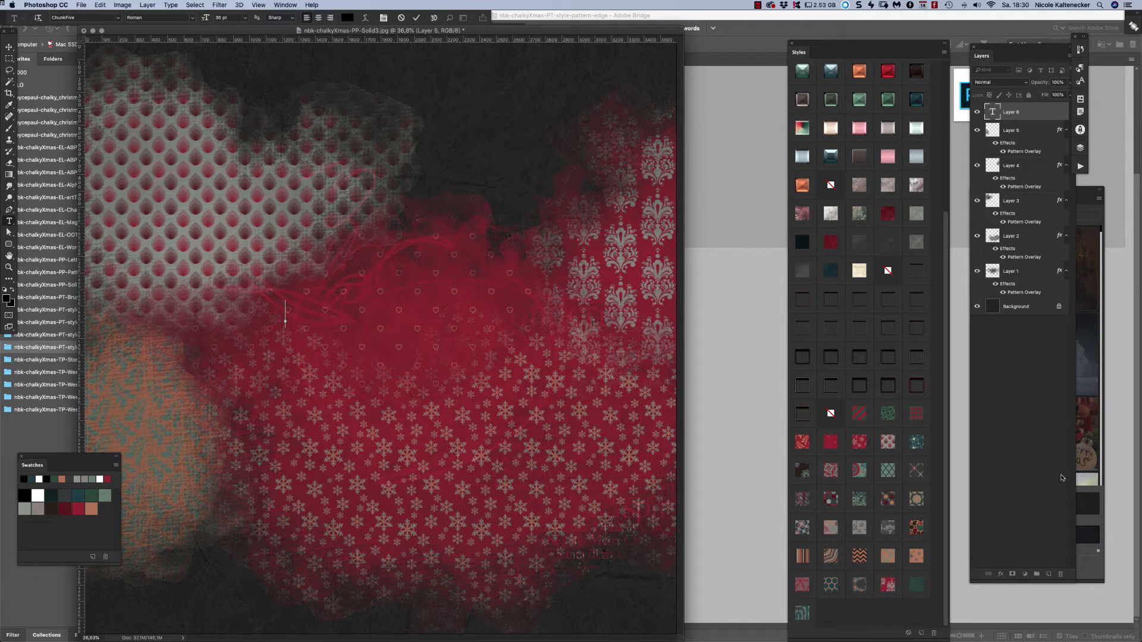
{"action": "type", "text": "XMAS"}
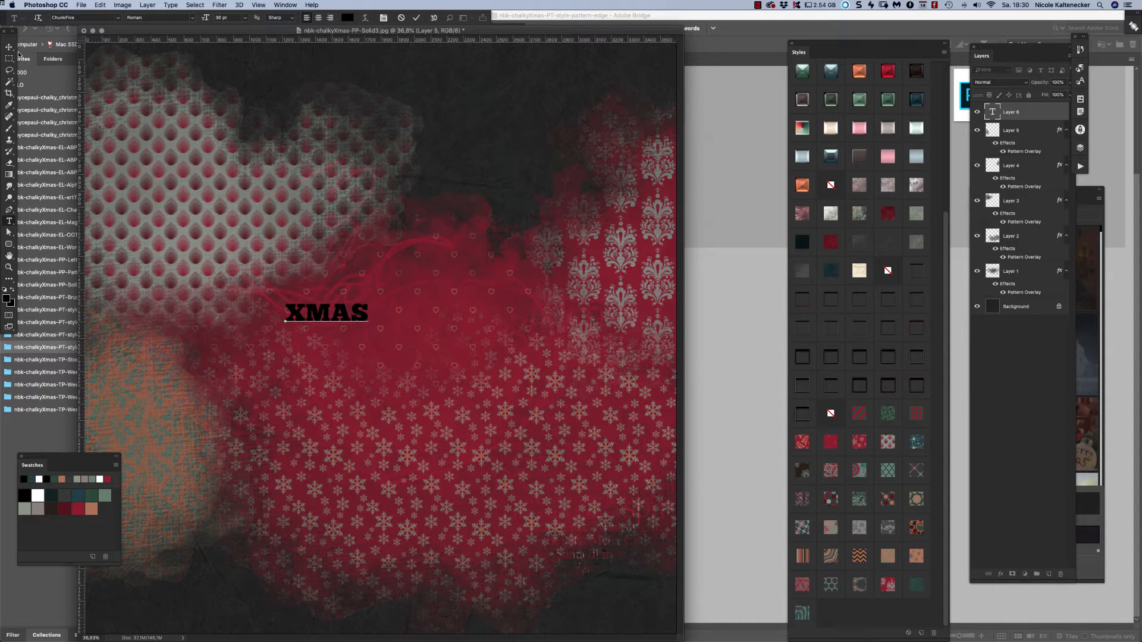
Commit the XMAS text, scale it up to more than half the canvas width, and move it over the snowflake pattern.
{"action": "key", "text": "super+Return"}
{"action": "key", "text": "super+t"}
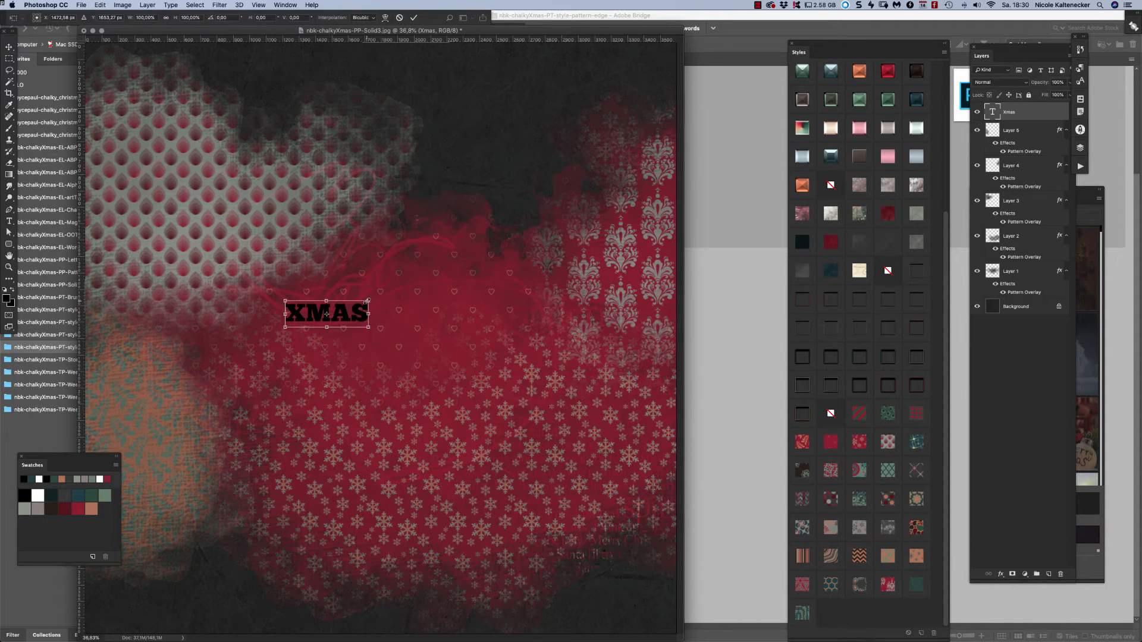
{"action": "left_click_drag", "start_coordinate": [367, 300], "coordinate": [625, 101]}
{"action": "key", "text": "Return"}
{"action": "left_click_drag", "start_coordinate": [572, 278], "coordinate": [531, 408]}
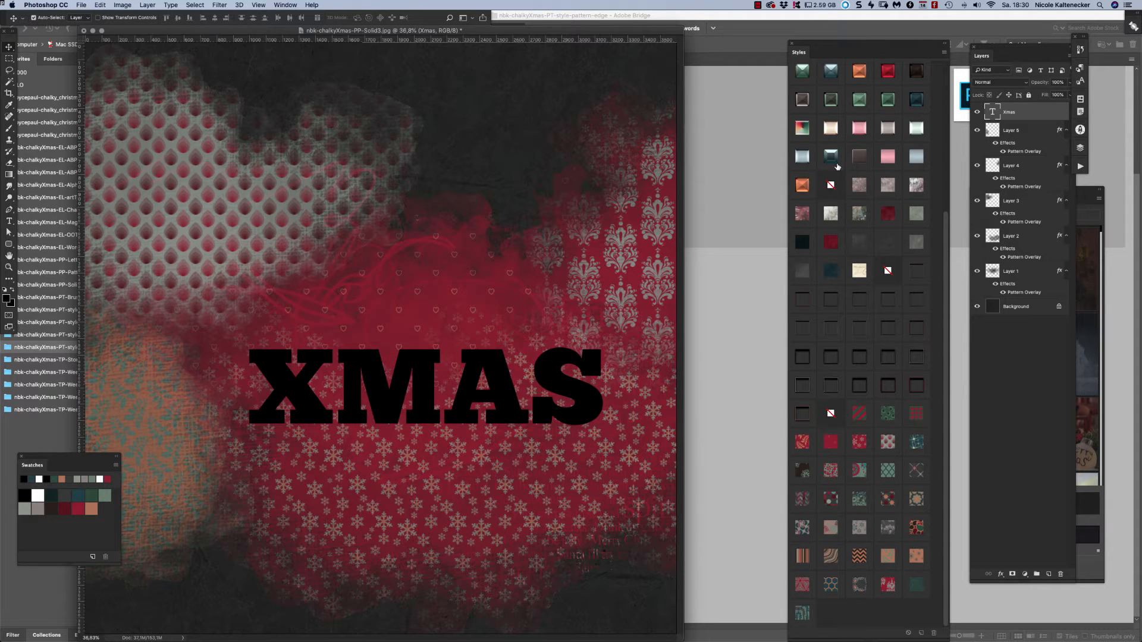
Try several gold, dark and light edge styles on the XMAS text and shift it slightly upward.
{"action": "left_click", "coordinate": [915, 262]}
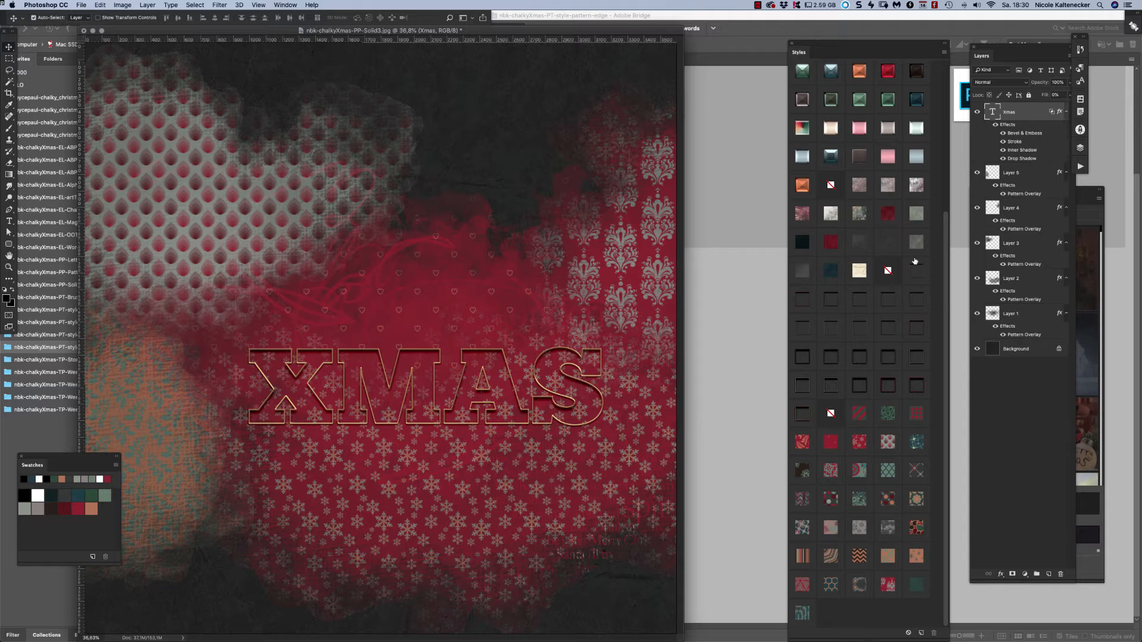
{"action": "left_click_drag", "start_coordinate": [602, 397], "coordinate": [589, 365]}
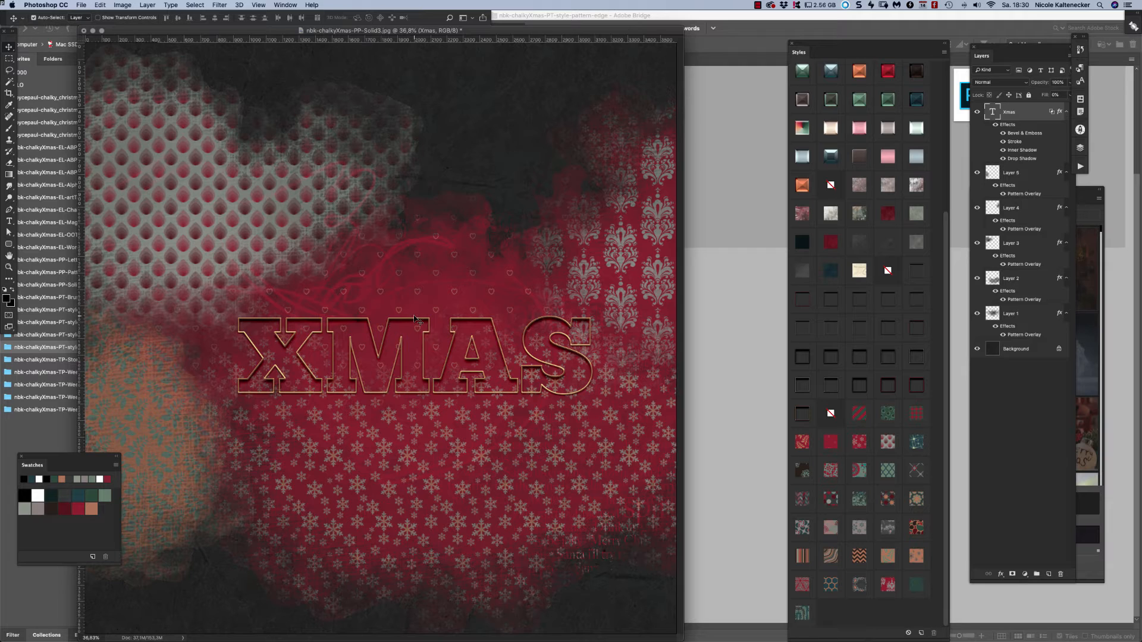
{"action": "left_click", "coordinate": [910, 304]}
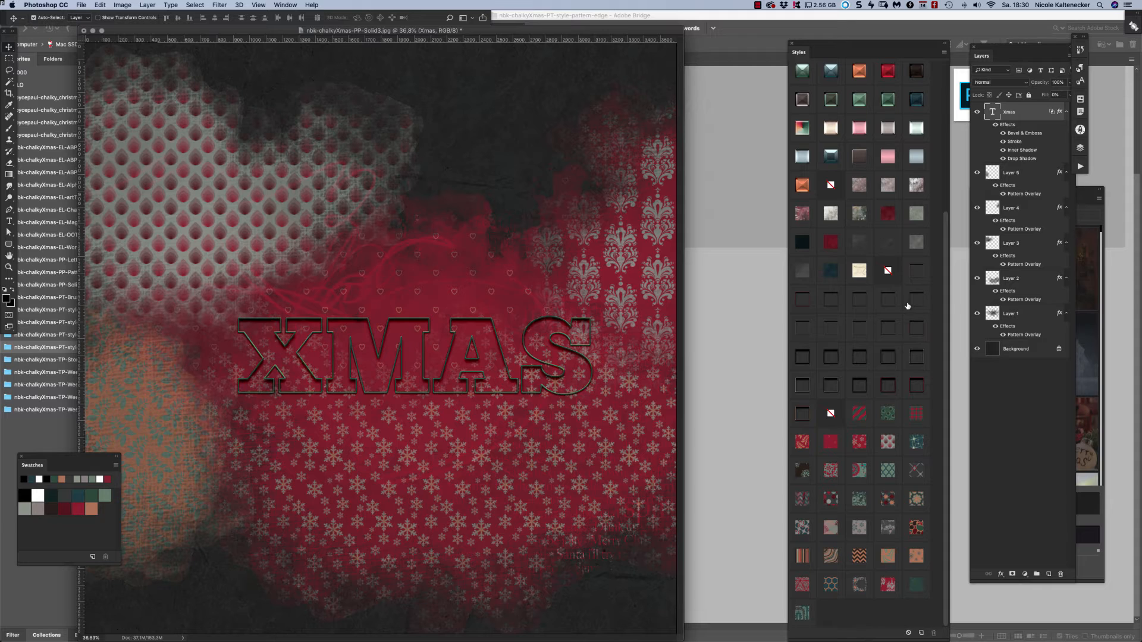
{"action": "left_click", "coordinate": [917, 358]}
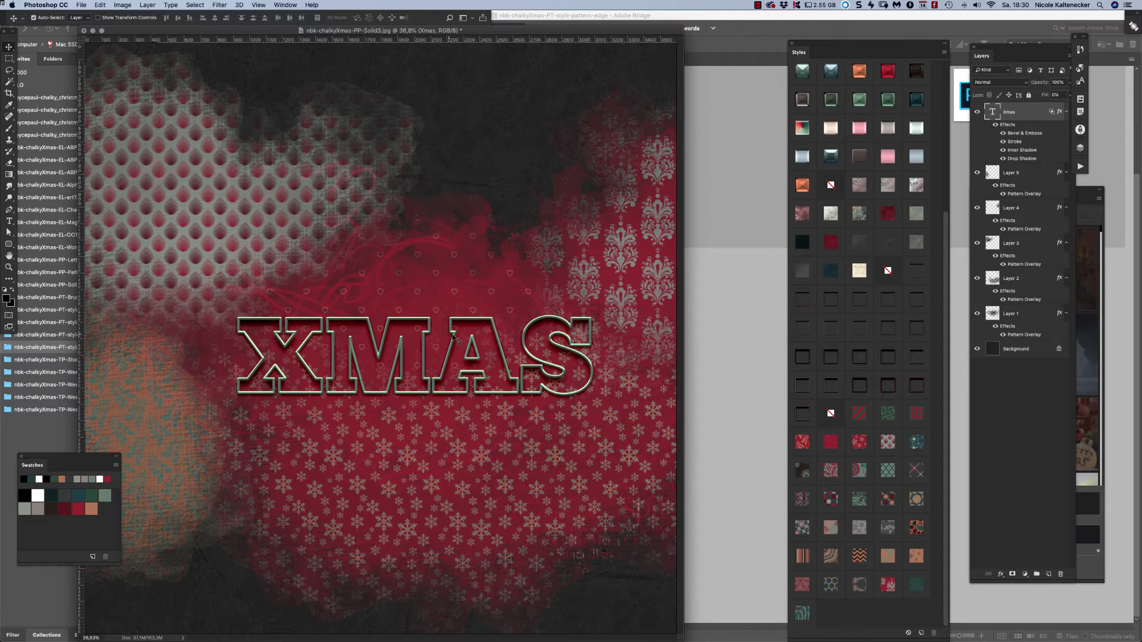
{"action": "left_click", "coordinate": [806, 331]}
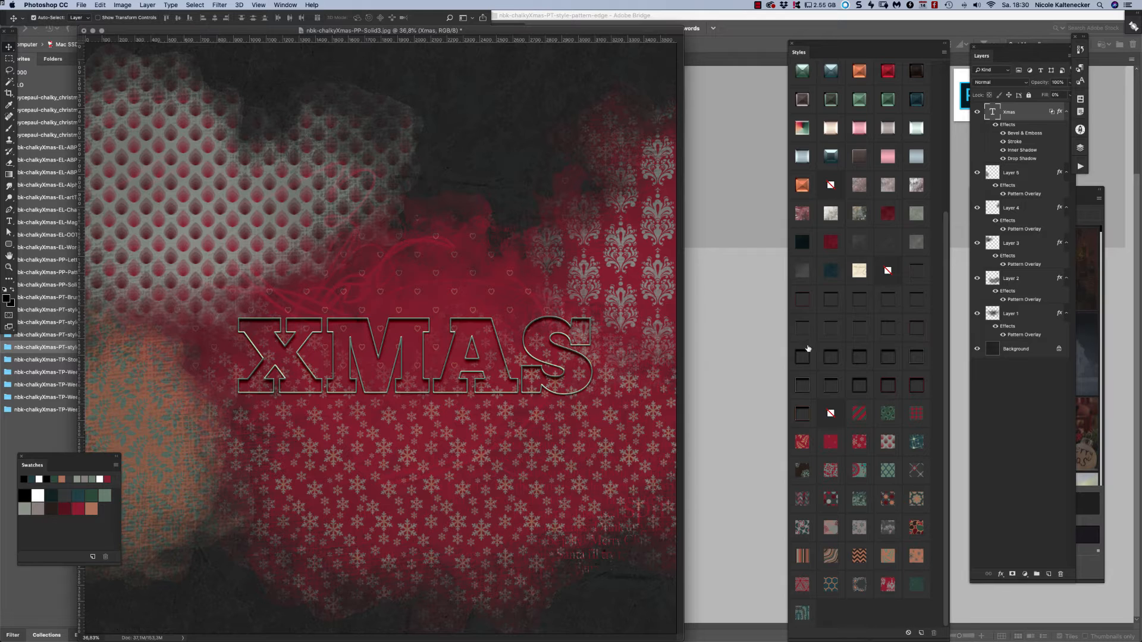
Apply the thick gold edge style to the XMAS text.
{"action": "left_click", "coordinate": [802, 412]}
{"action": "left_click", "coordinate": [803, 388]}
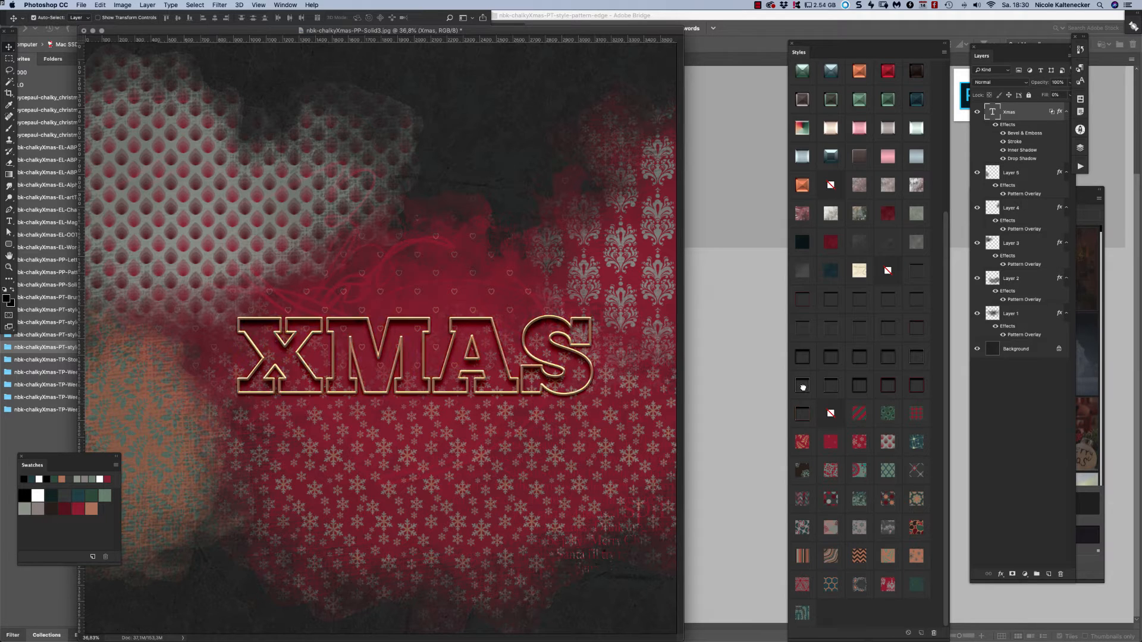
{"action": "left_click", "coordinate": [803, 410]}
{"action": "left_click", "coordinate": [804, 416]}
{"action": "left_click", "coordinate": [752, 355]}
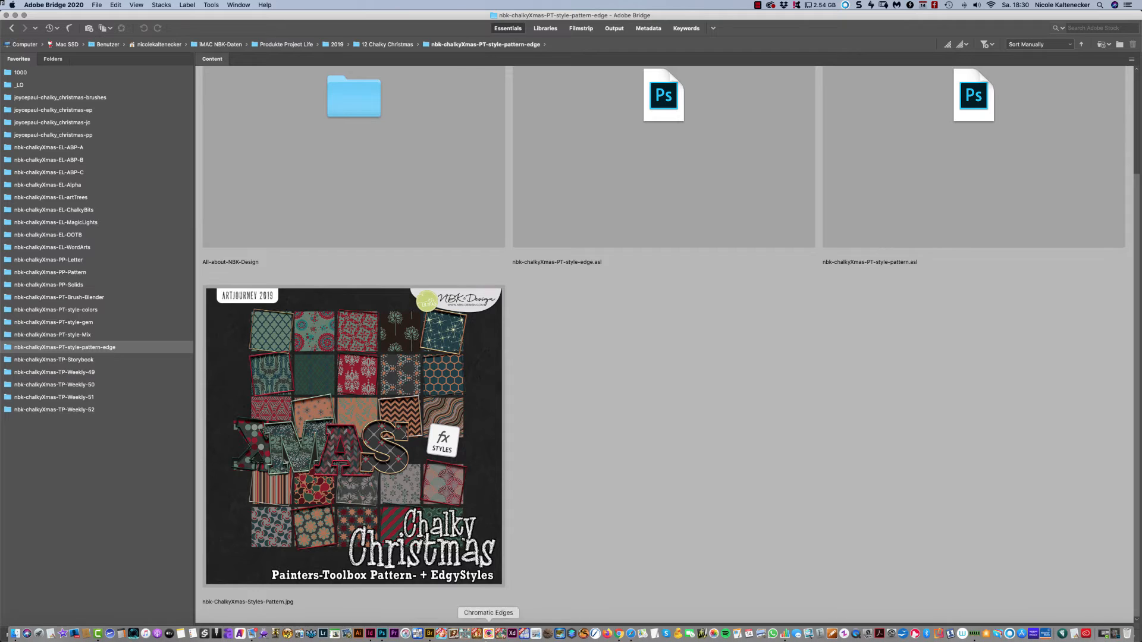
{"action": "left_click", "coordinate": [393, 634]}
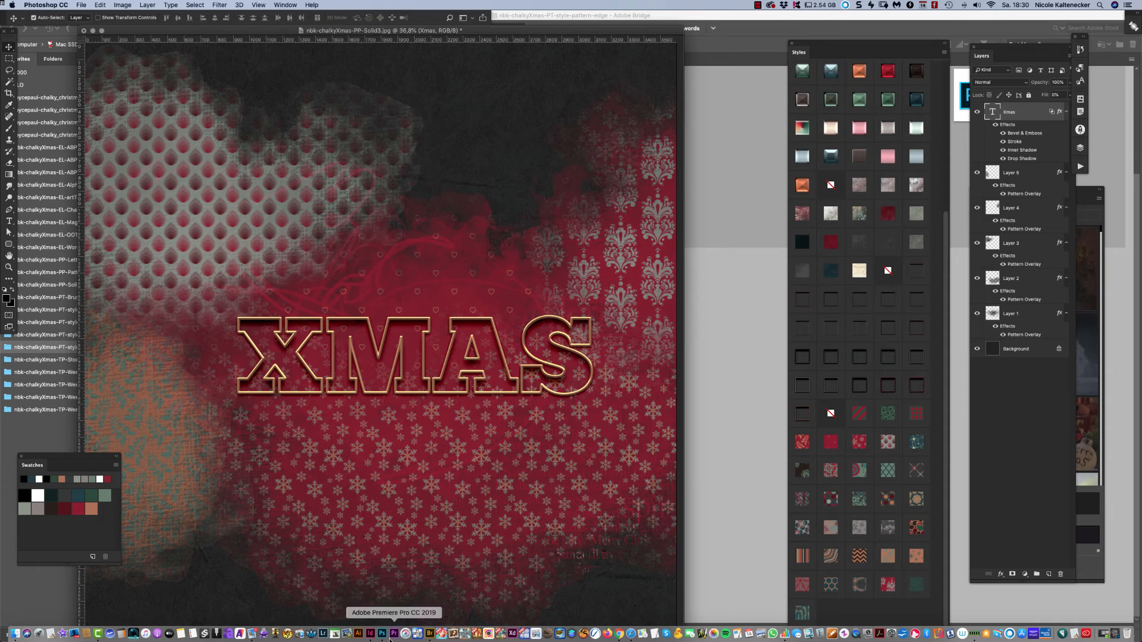
Shorten the XMAS text to the single letter X and commit the edit.
{"action": "double_click", "coordinate": [993, 112]}
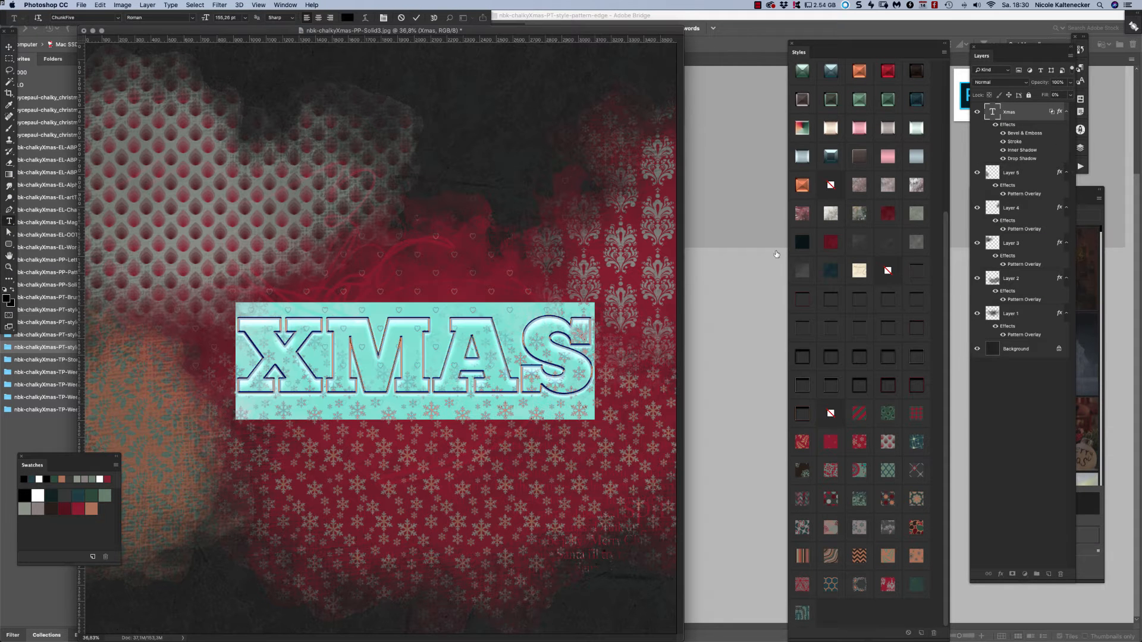
{"action": "left_click", "coordinate": [580, 364]}
{"action": "key", "text": "BackSpace"}
{"action": "key", "text": "BackSpace"}
{"action": "key", "text": "BackSpace"}
{"action": "key", "text": "super+Return"}
{"action": "key", "text": "v"}
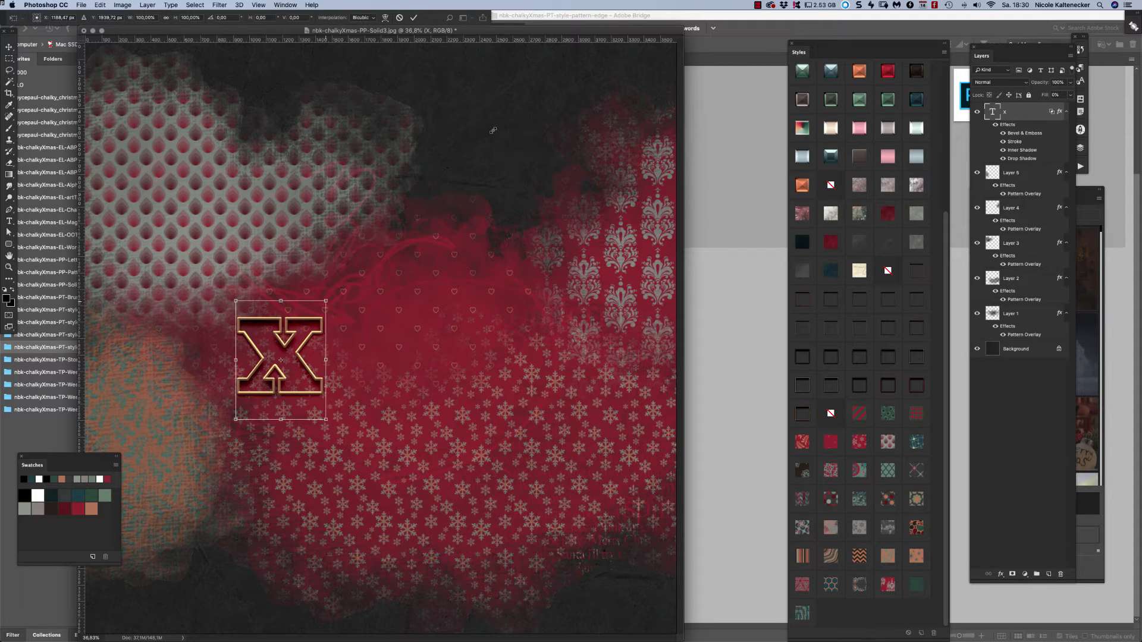
Enlarge the letter X to more than twice its size and move it down toward the canvas centre.
{"action": "key", "text": "super+t"}
{"action": "key", "text": "Return"}
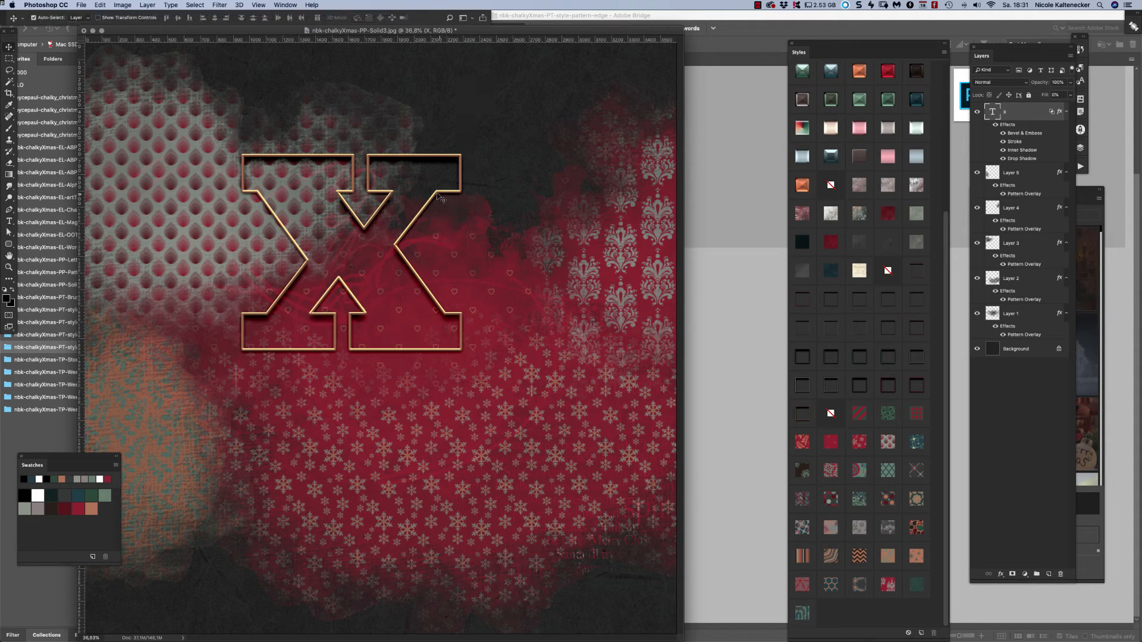
{"action": "left_click_drag", "start_coordinate": [455, 181], "coordinate": [479, 285]}
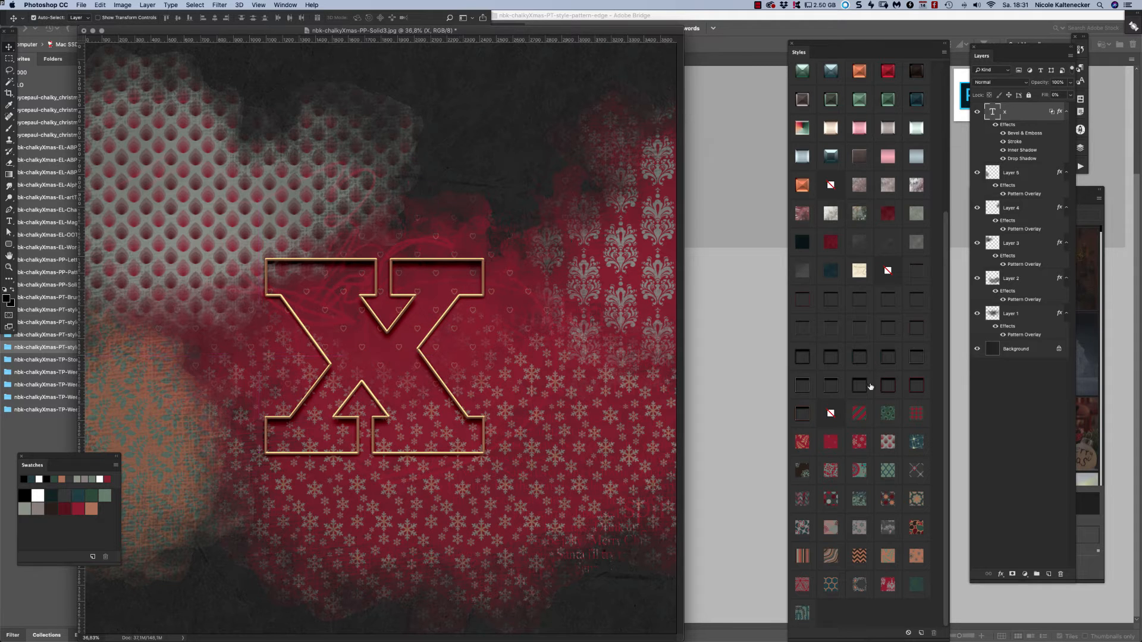
Replace the X's edge style with the dark diamond lattice pattern style and nudge the letter slightly.
{"action": "left_click", "coordinate": [866, 411]}
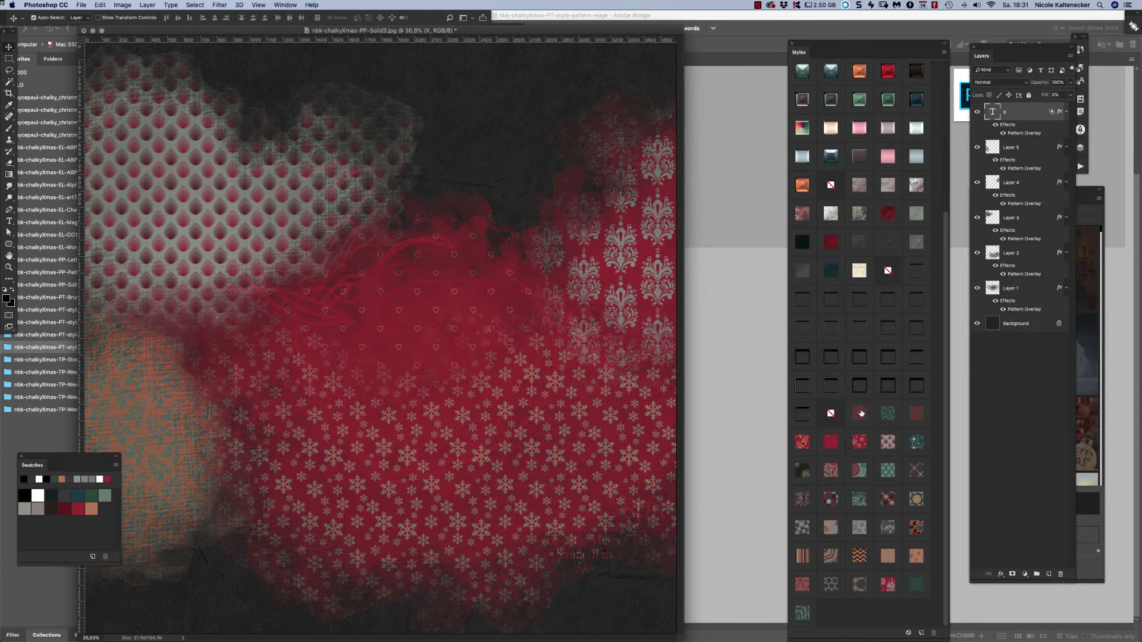
{"action": "left_click", "coordinate": [889, 271]}
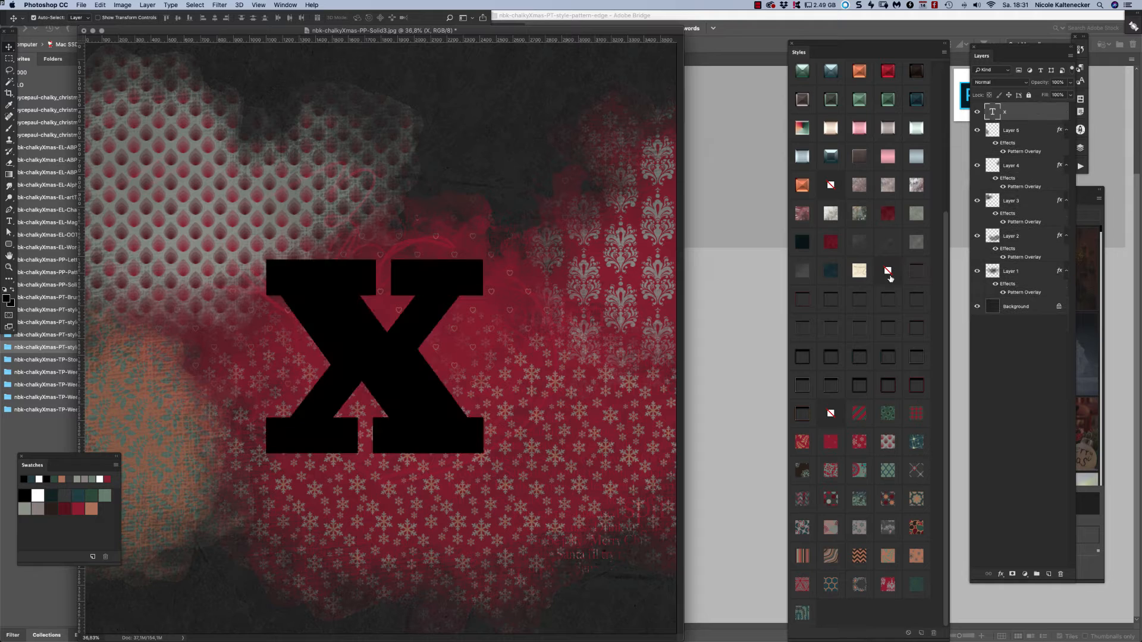
{"action": "left_click", "coordinate": [914, 471]}
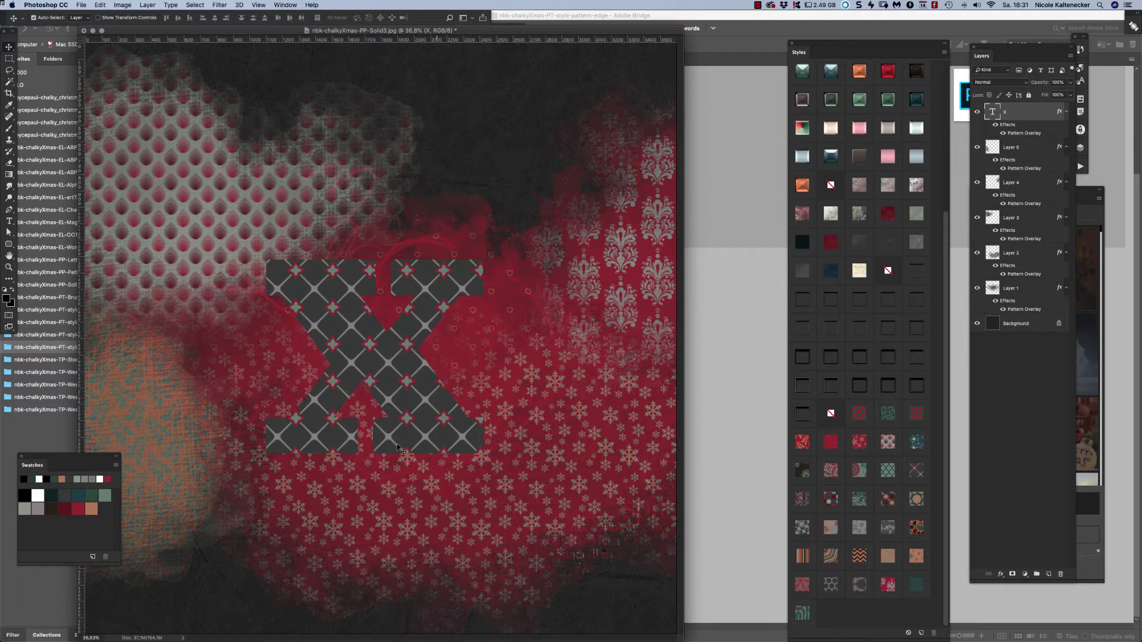
{"action": "left_click_drag", "start_coordinate": [457, 431], "coordinate": [440, 427]}
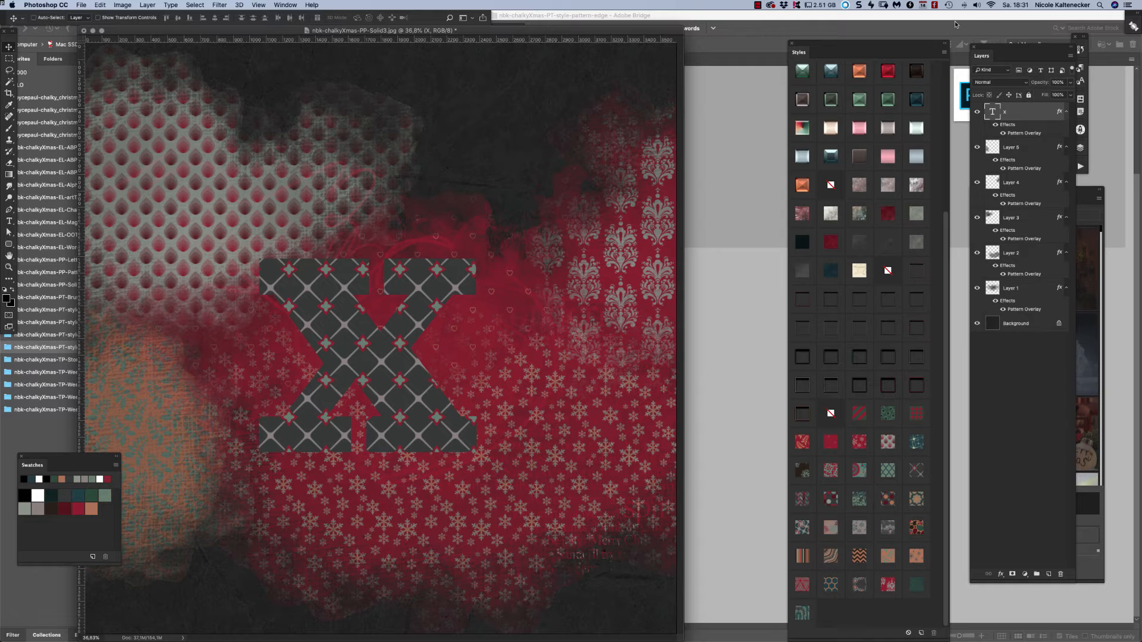
Duplicate the patterned X layer and give the copy a thick light cream edge style with zero fill.
{"action": "key", "text": "super+j"}
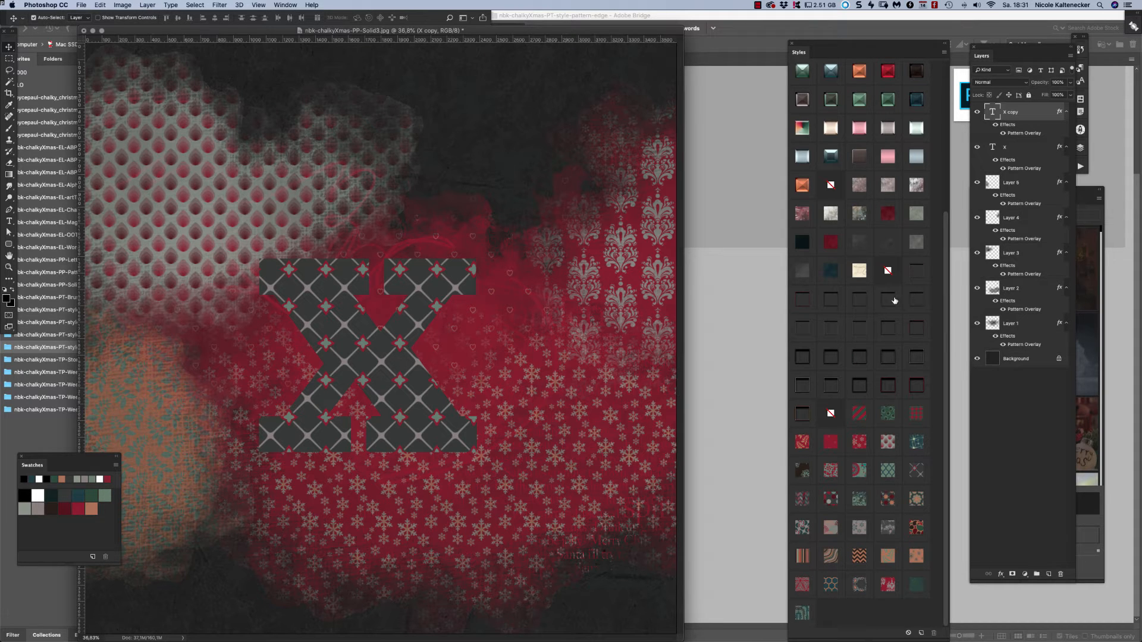
{"action": "left_click", "coordinate": [918, 270]}
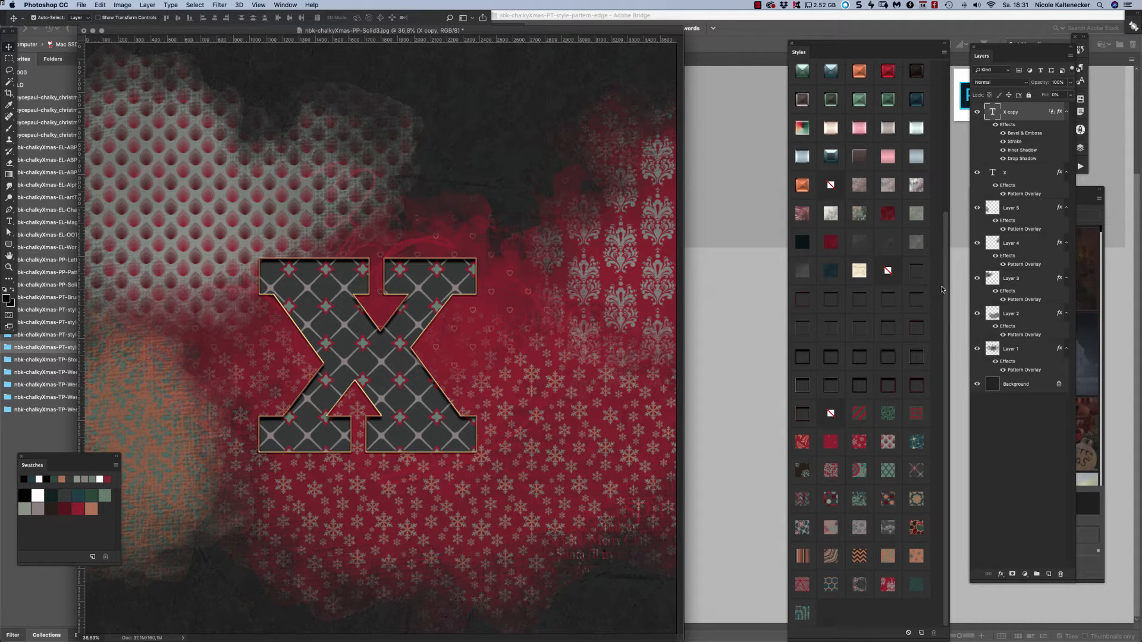
{"action": "left_click", "coordinate": [831, 382]}
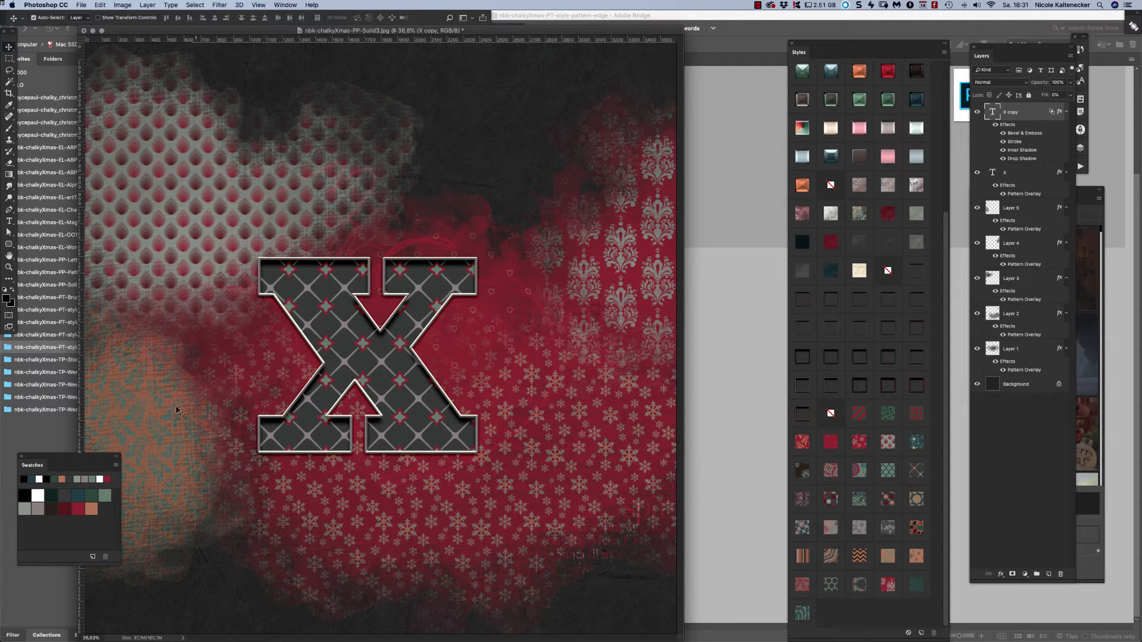
Link the X and X copy layers and move both together up and to the left.
{"action": "left_click", "coordinate": [1023, 173], "text": "shift"}
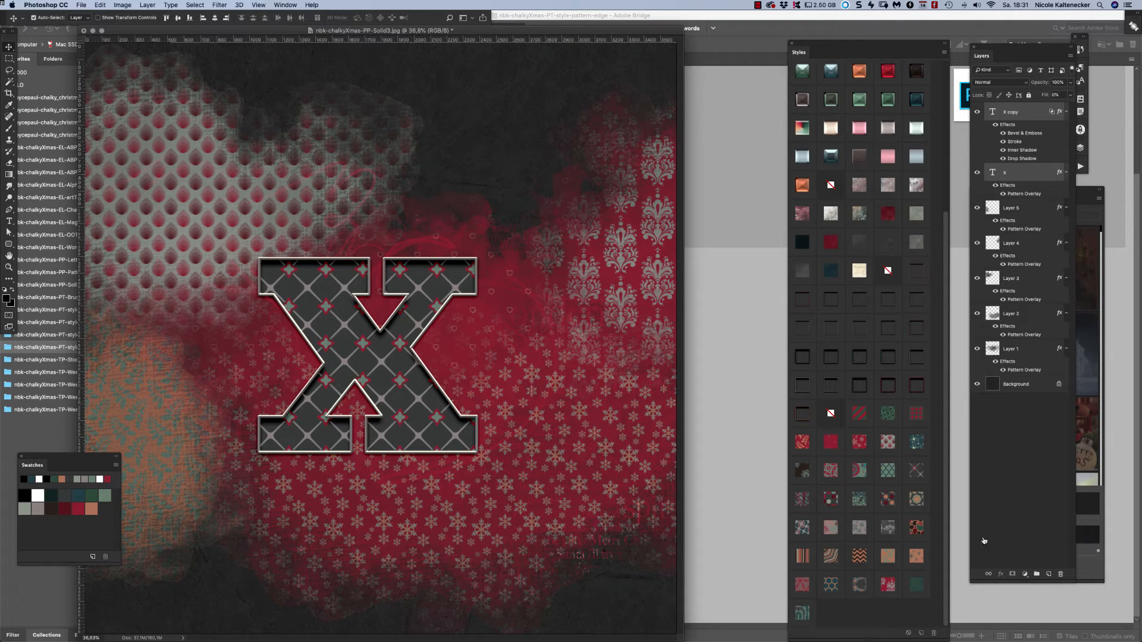
{"action": "left_click", "coordinate": [989, 574]}
{"action": "left_click_drag", "start_coordinate": [371, 365], "coordinate": [378, 331]}
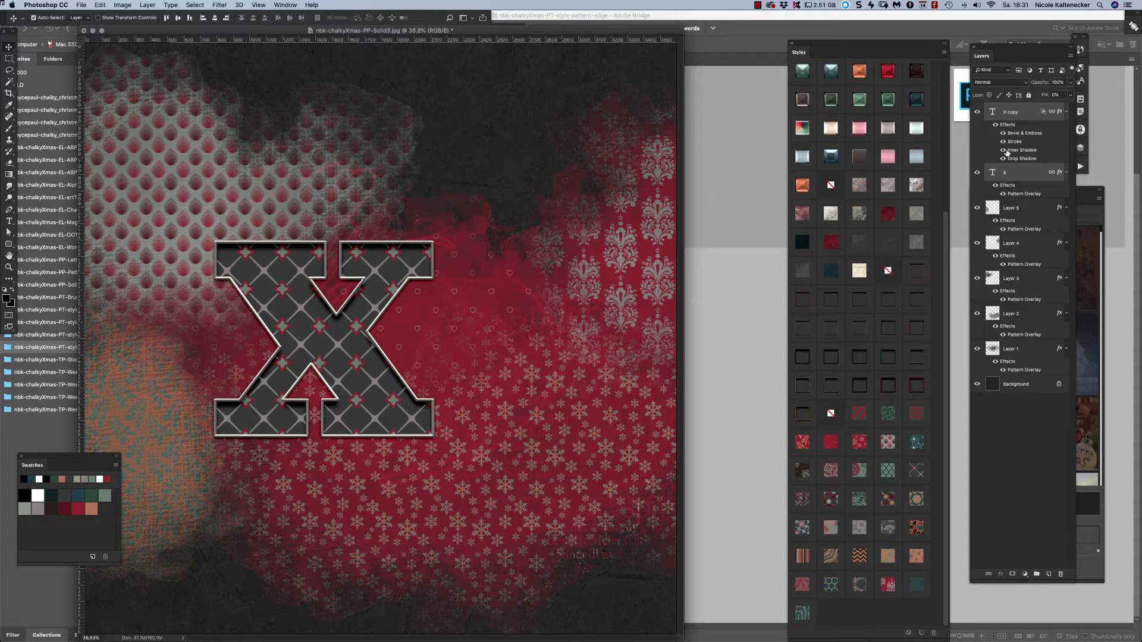
Unlink the two X layers, rotate the edge copy slightly counterclockwise, and offset it down and left from the pattern letter.
{"action": "left_click", "coordinate": [987, 563]}
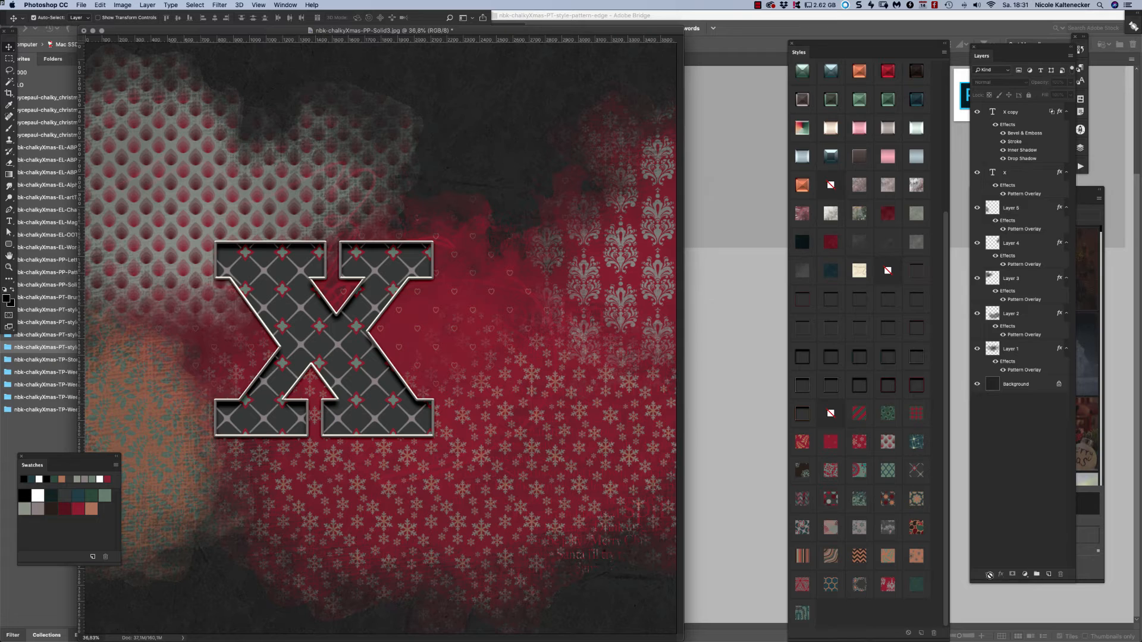
{"action": "left_click", "coordinate": [1044, 113]}
{"action": "left_click_drag", "start_coordinate": [416, 282], "coordinate": [423, 321]}
{"action": "key", "text": "super+t"}
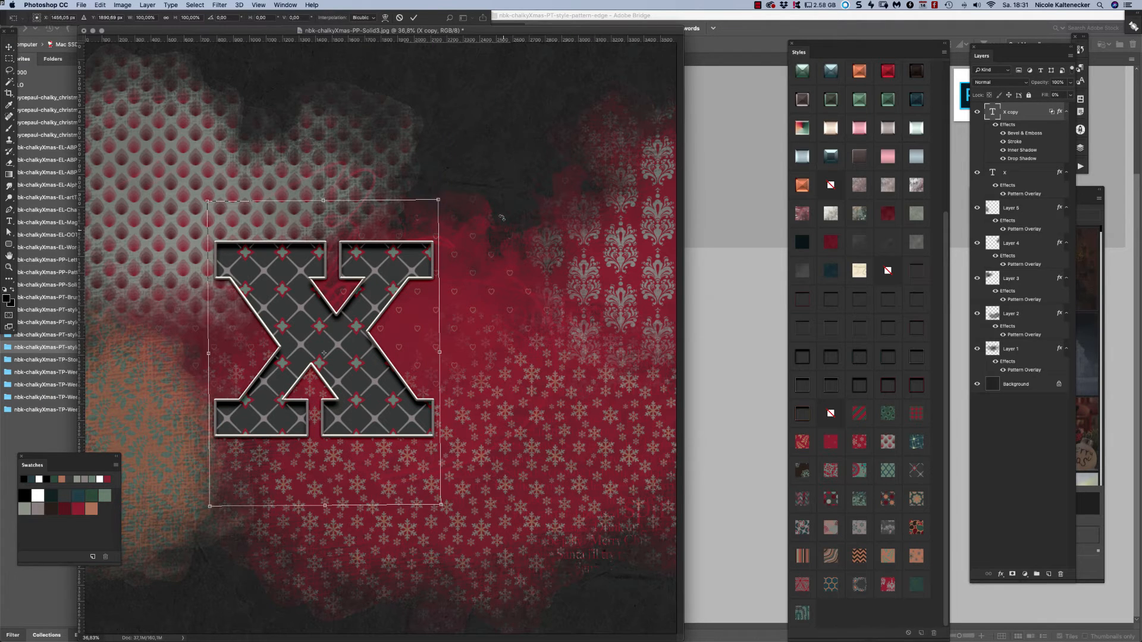
{"action": "left_click_drag", "start_coordinate": [501, 218], "coordinate": [502, 219]}
{"action": "double_click", "coordinate": [402, 278]}
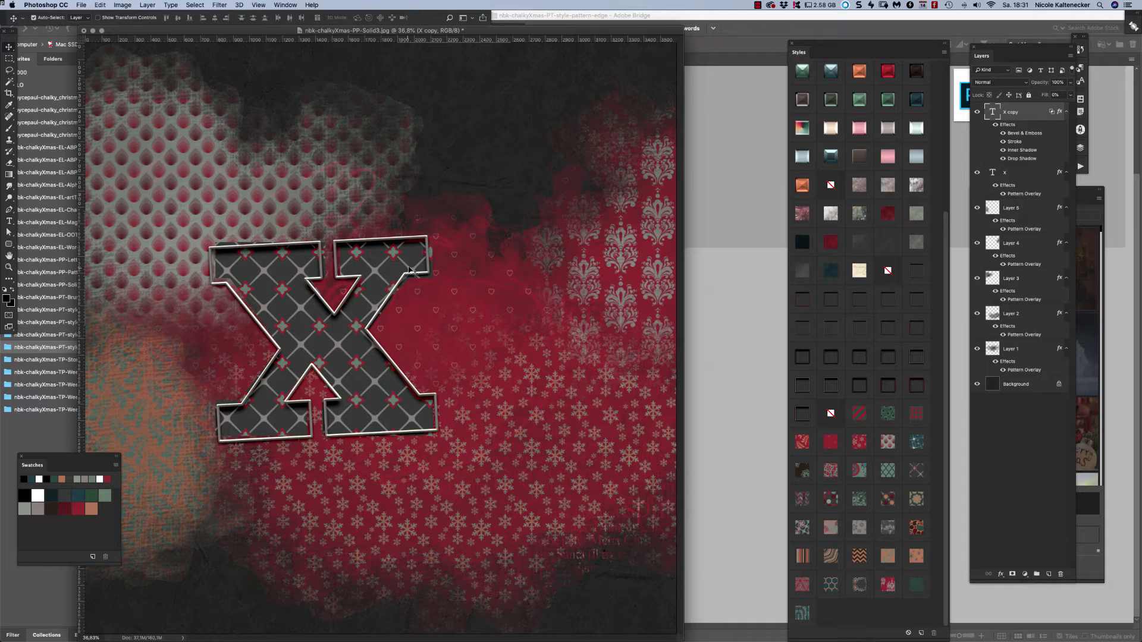
{"action": "left_click_drag", "start_coordinate": [427, 255], "coordinate": [426, 257]}
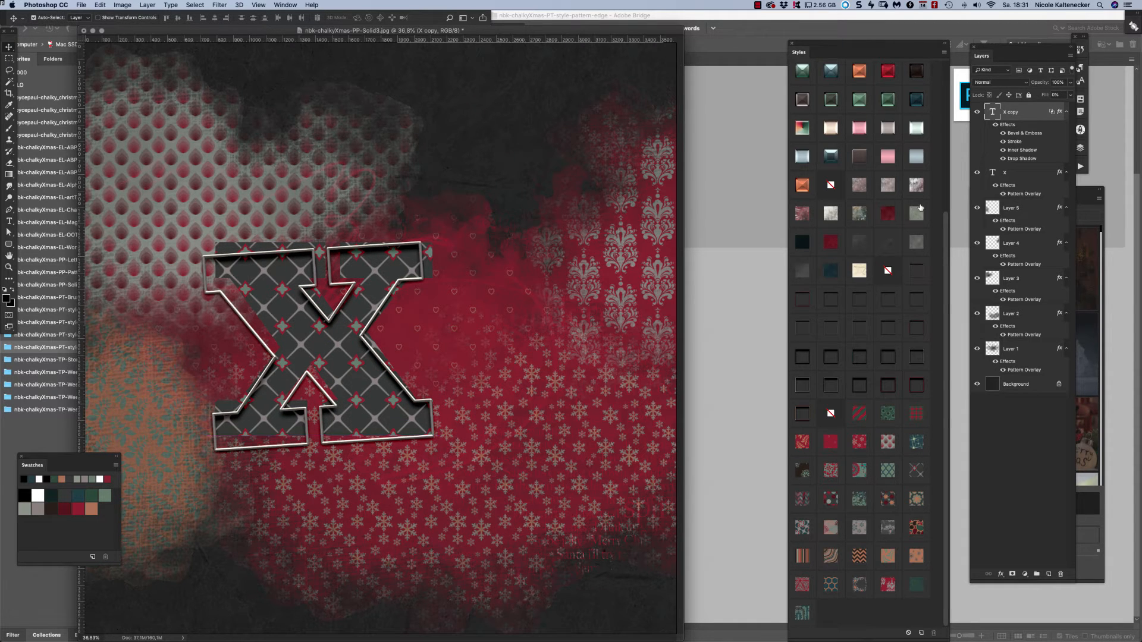
Relink the tilted edge copy with the pattern X and move the pair slightly up and left.
{"action": "left_click", "coordinate": [1034, 173], "text": "shift"}
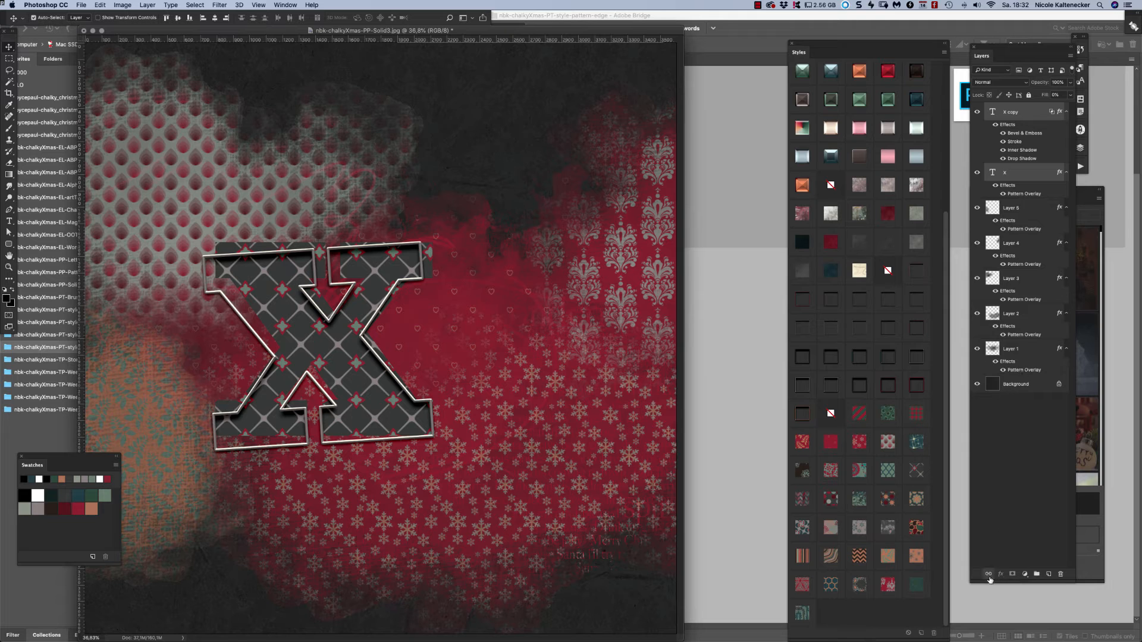
{"action": "left_click", "coordinate": [988, 574]}
{"action": "mouse_move", "coordinate": [344, 300]}
{"action": "left_mouse_down"}
{"action": "mouse_move", "coordinate": [332, 267]}
{"action": "mouse_move", "coordinate": [336, 279]}
{"action": "left_mouse_up"}
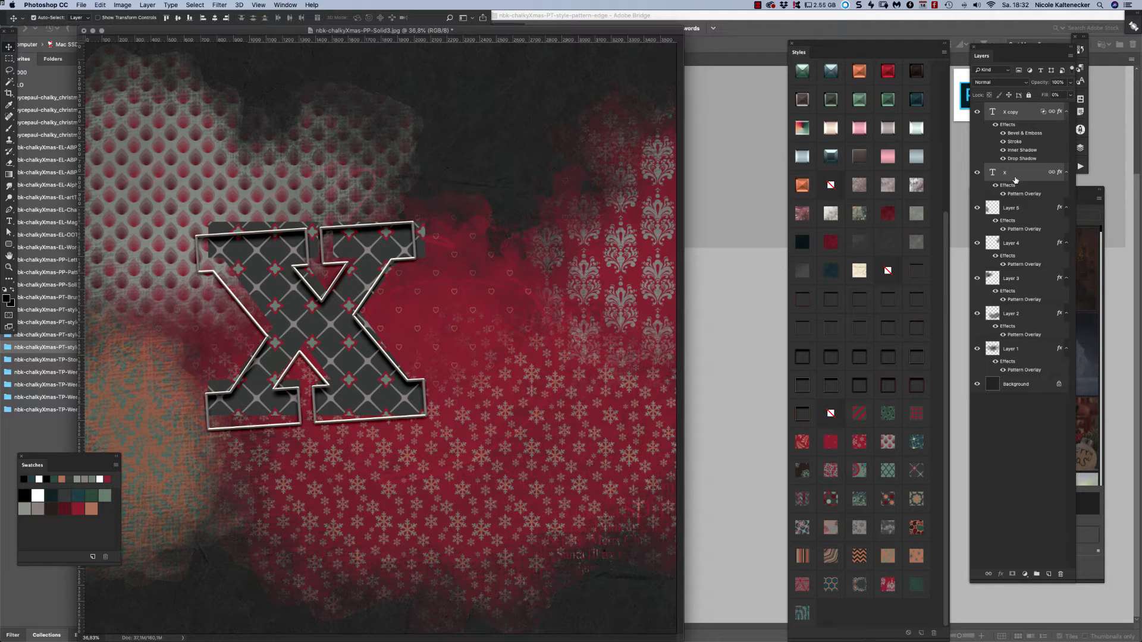
Add a drop shadow to the pattern X layer with a 120° angle, 11% spread, 51 px size, and increased distance and opacity.
{"action": "left_click", "coordinate": [1036, 168]}
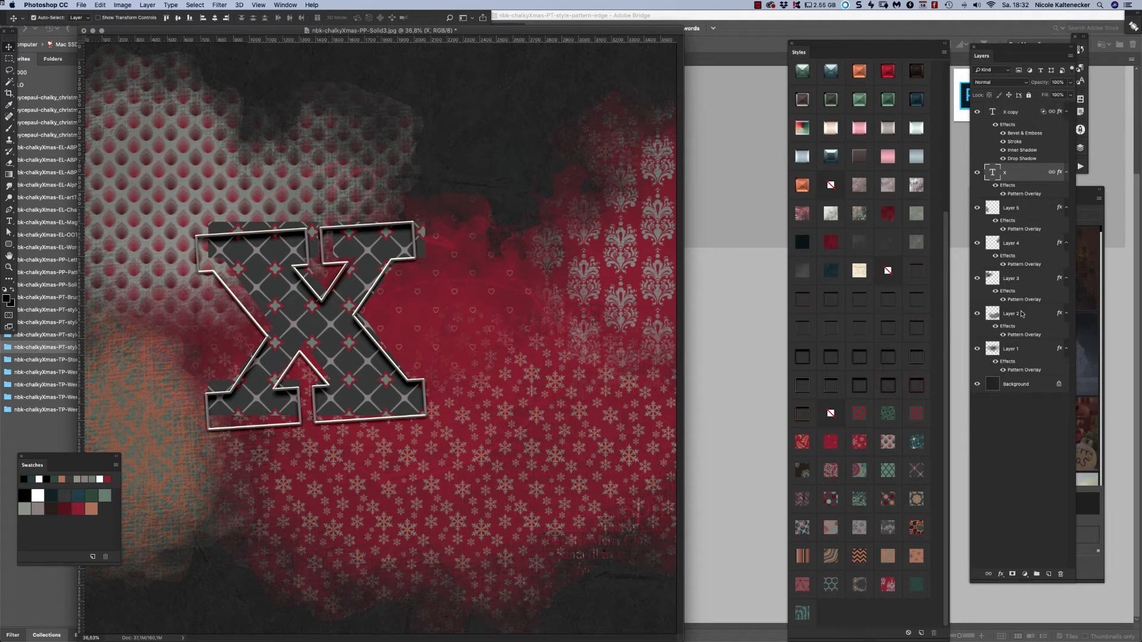
{"action": "left_click", "coordinate": [998, 574]}
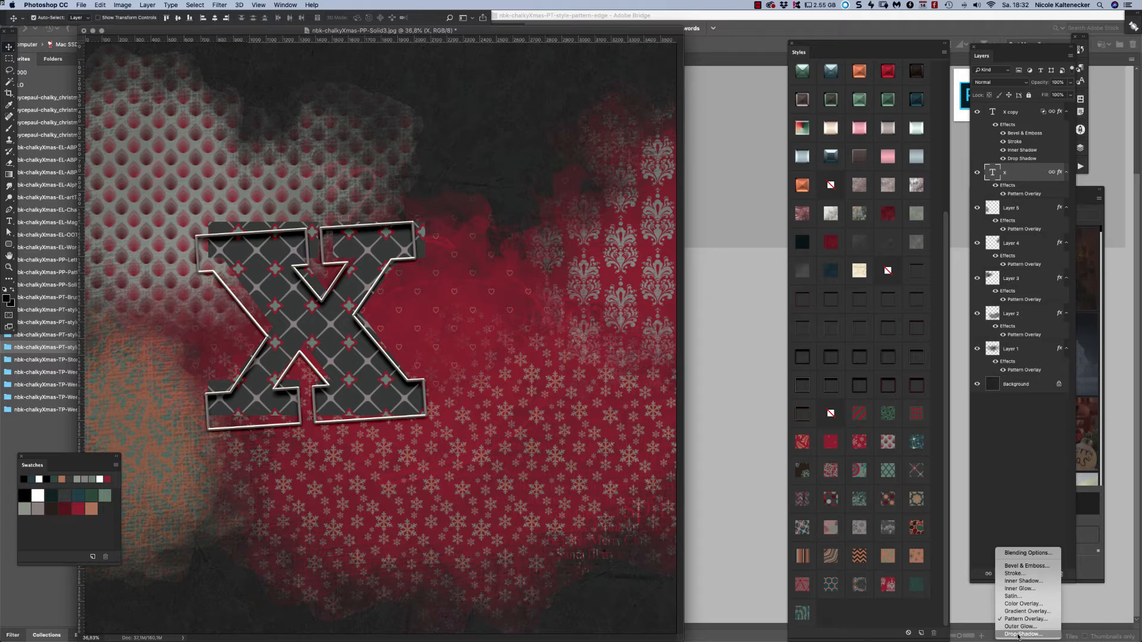
{"action": "left_click", "coordinate": [1018, 635]}
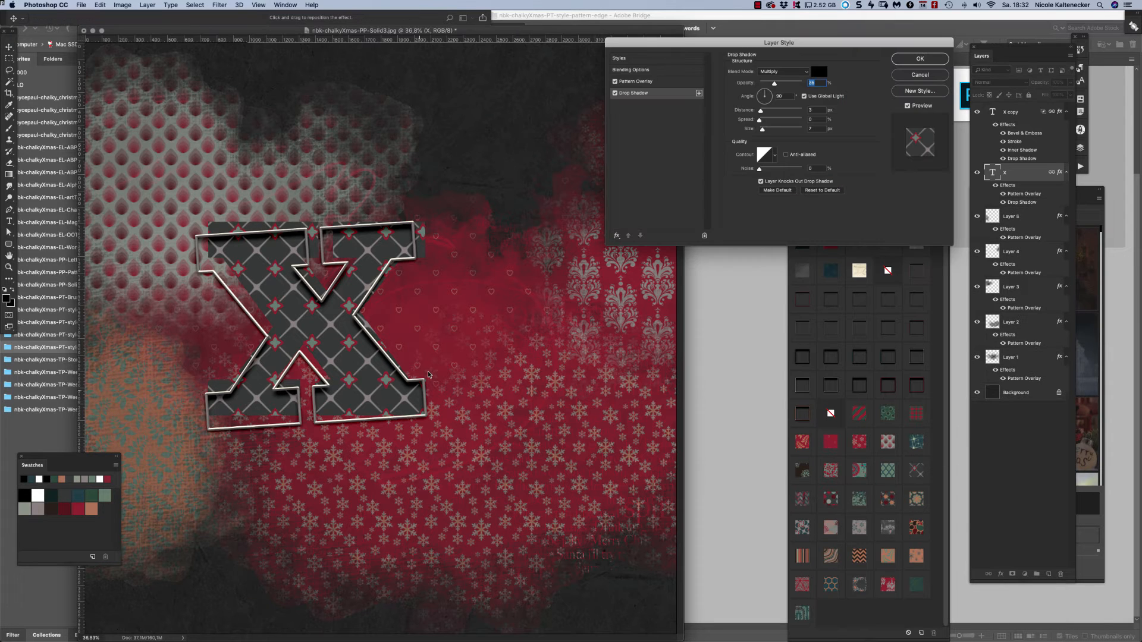
{"action": "left_click", "coordinate": [759, 91]}
{"action": "left_click", "coordinate": [783, 96]}
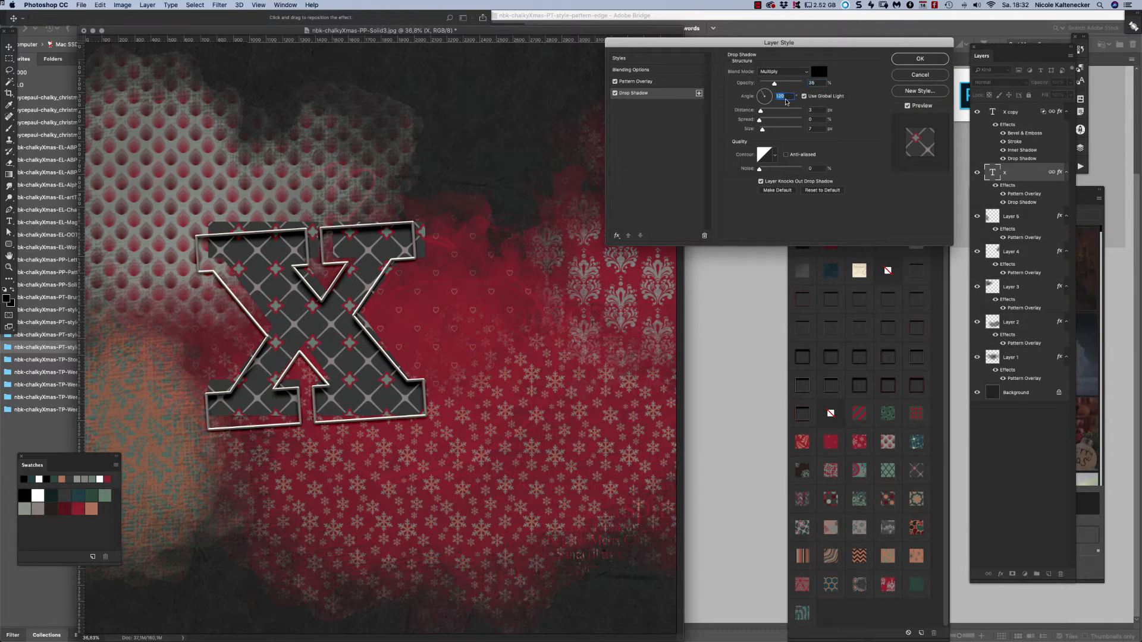
{"action": "left_click_drag", "start_coordinate": [761, 111], "coordinate": [772, 132]}
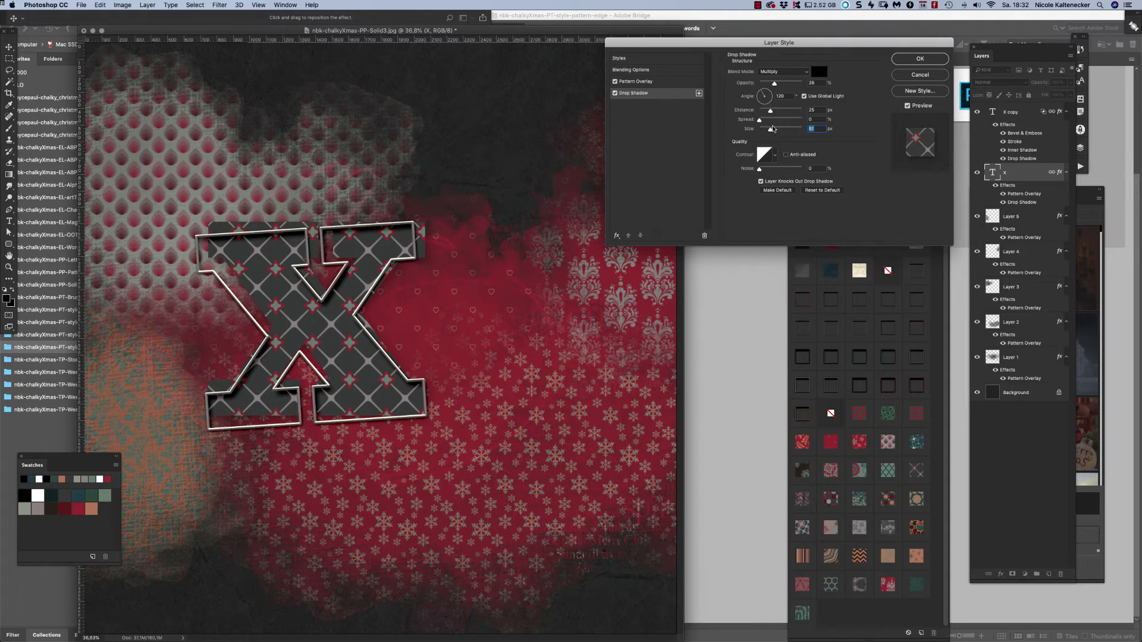
{"action": "left_click_drag", "start_coordinate": [758, 120], "coordinate": [788, 89]}
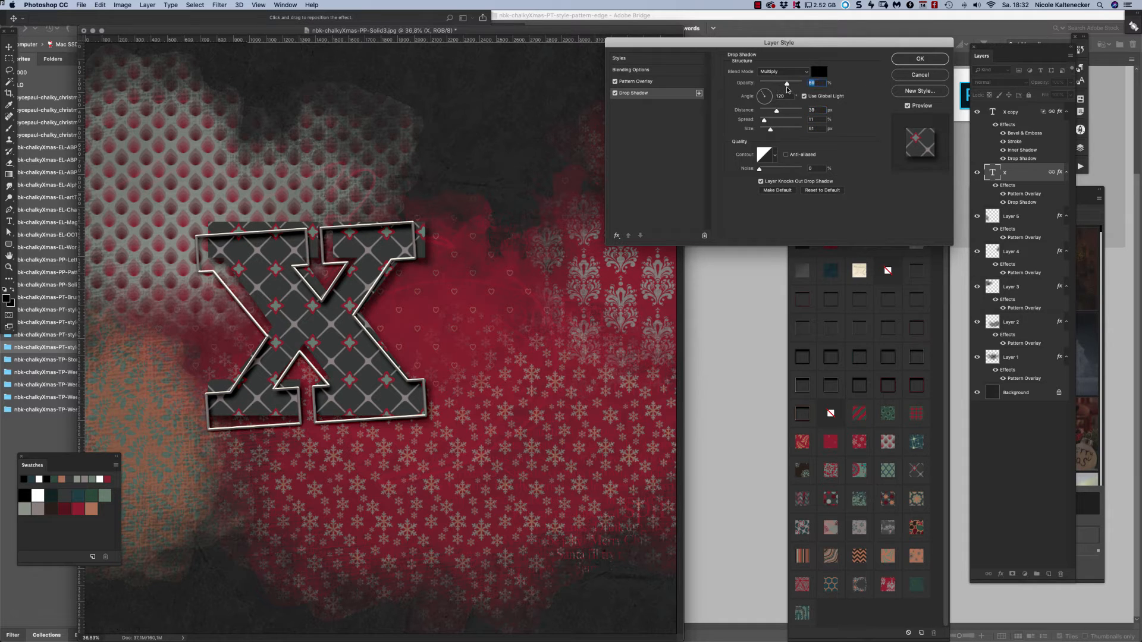
{"action": "left_click", "coordinate": [919, 59]}
Move the document window away from the canvas list and reposition the linked X pair left and down over the orange patterned area.
{"action": "key", "text": "super+minus"}
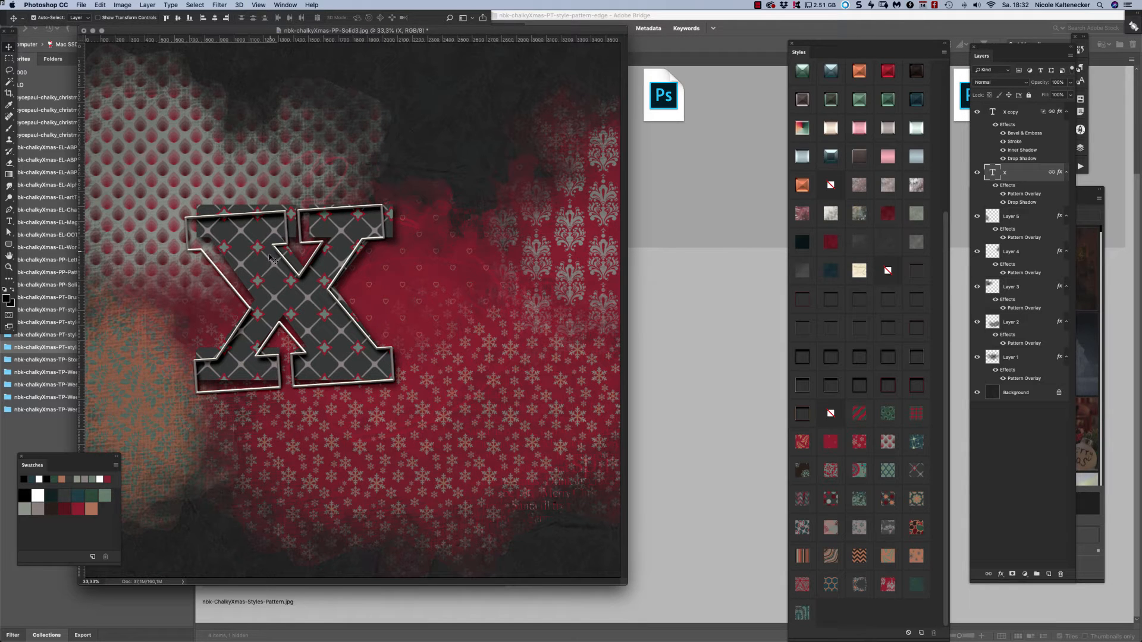
{"action": "left_click_drag", "start_coordinate": [296, 297], "coordinate": [274, 277]}
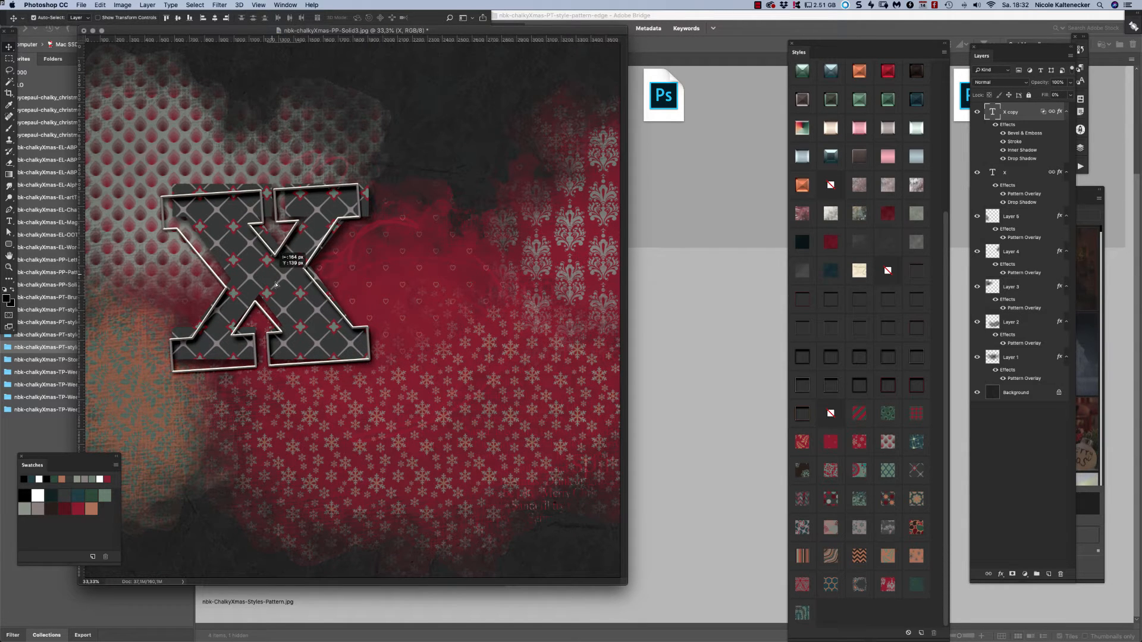
{"action": "left_click_drag", "start_coordinate": [521, 33], "coordinate": [604, 59]}
{"action": "key", "text": "shift+Left"}
{"action": "key", "text": "shift+Left"}
{"action": "key", "text": "shift+Left"}
{"action": "key", "text": "shift+Left"}
{"action": "key", "text": "shift+Left"}
{"action": "key", "text": "shift+Left"}
{"action": "key", "text": "shift+Left"}
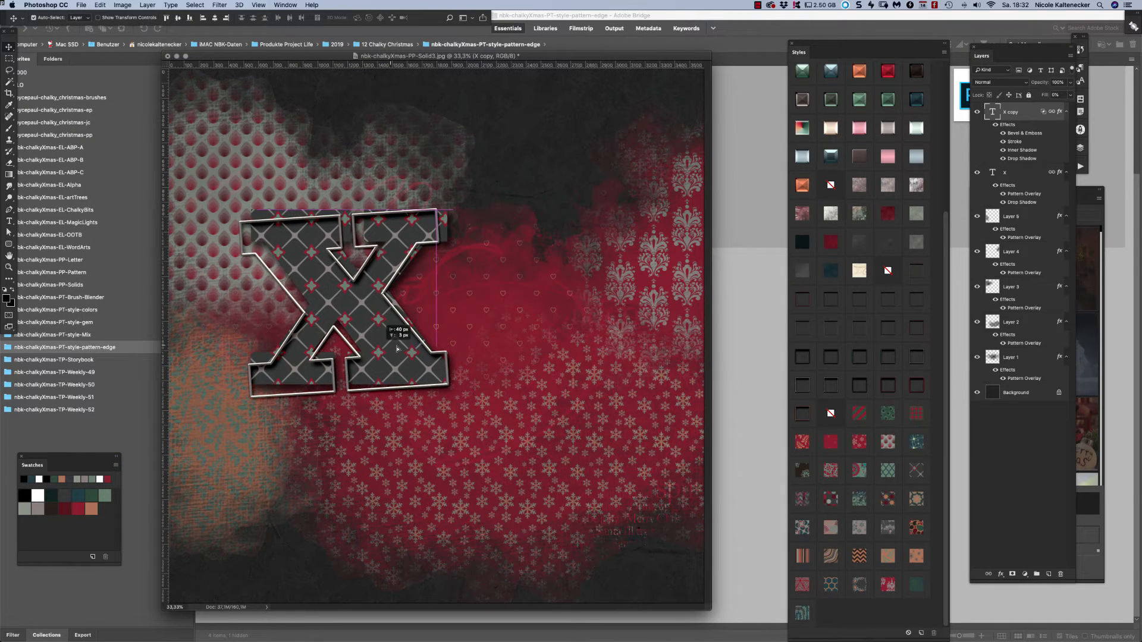
{"action": "left_click_drag", "start_coordinate": [378, 411], "coordinate": [372, 468]}
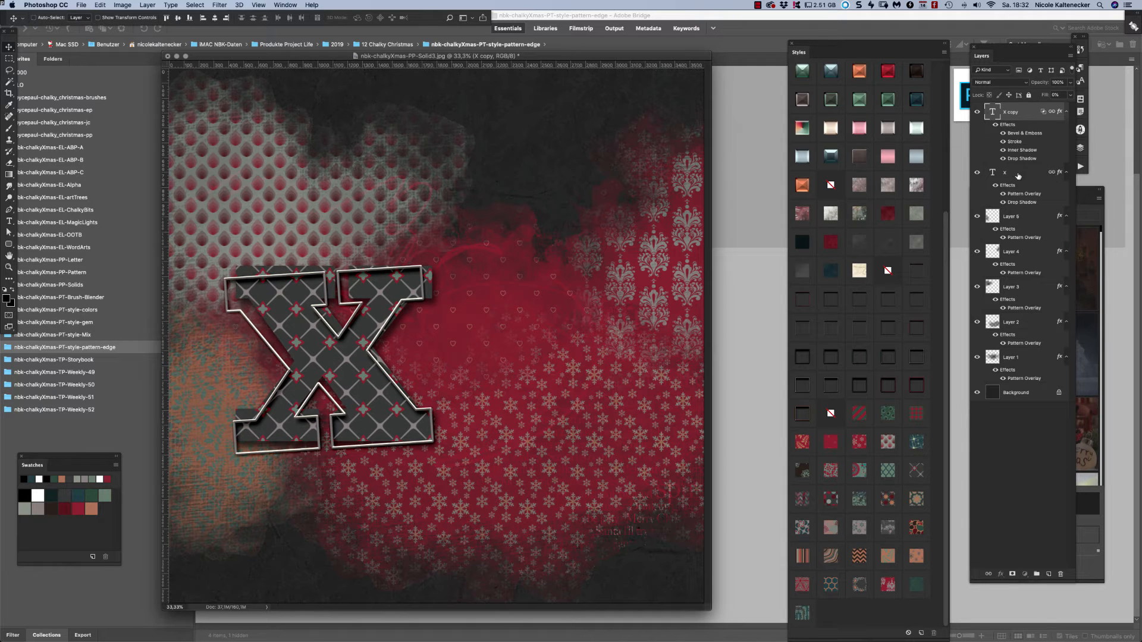
Select both X text layers together for type editing.
{"action": "left_click", "coordinate": [1018, 174], "text": "shift"}
{"action": "left_click", "coordinate": [10, 222]}
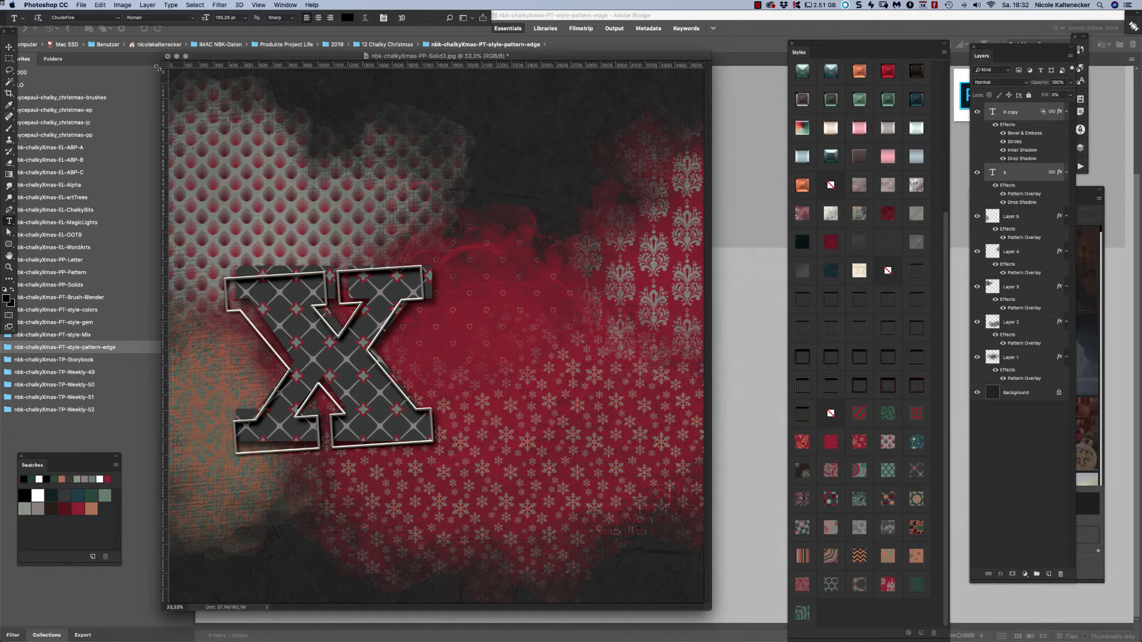
{"action": "left_click", "coordinate": [115, 18]}
{"action": "left_click", "coordinate": [119, 19]}
{"action": "key", "text": "ctrl+t"}
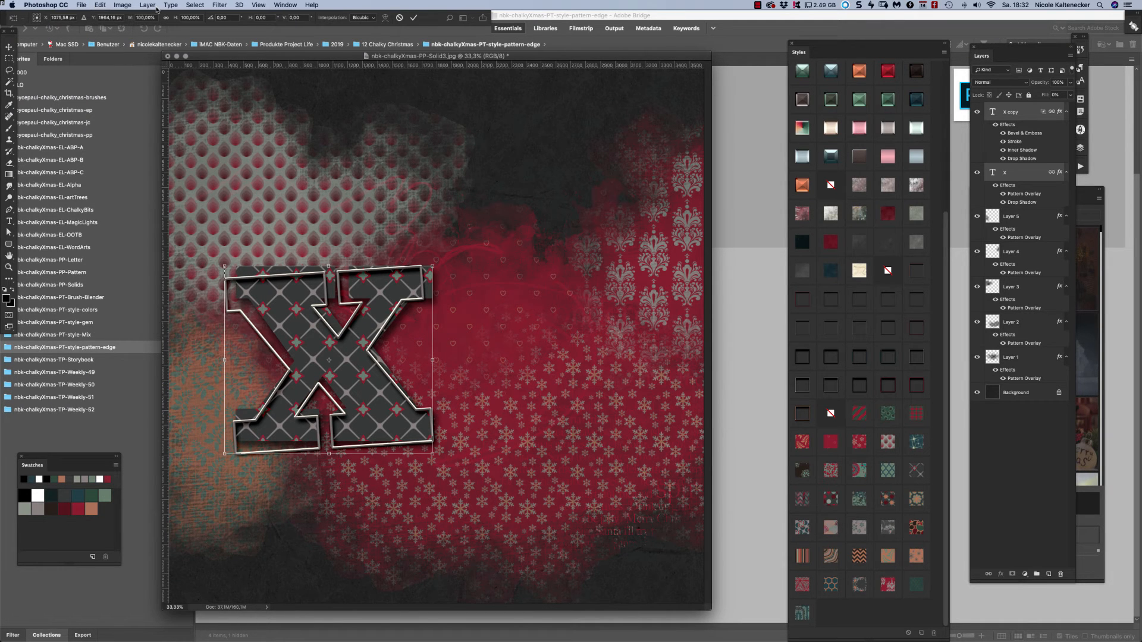
{"action": "key", "text": "Escape"}
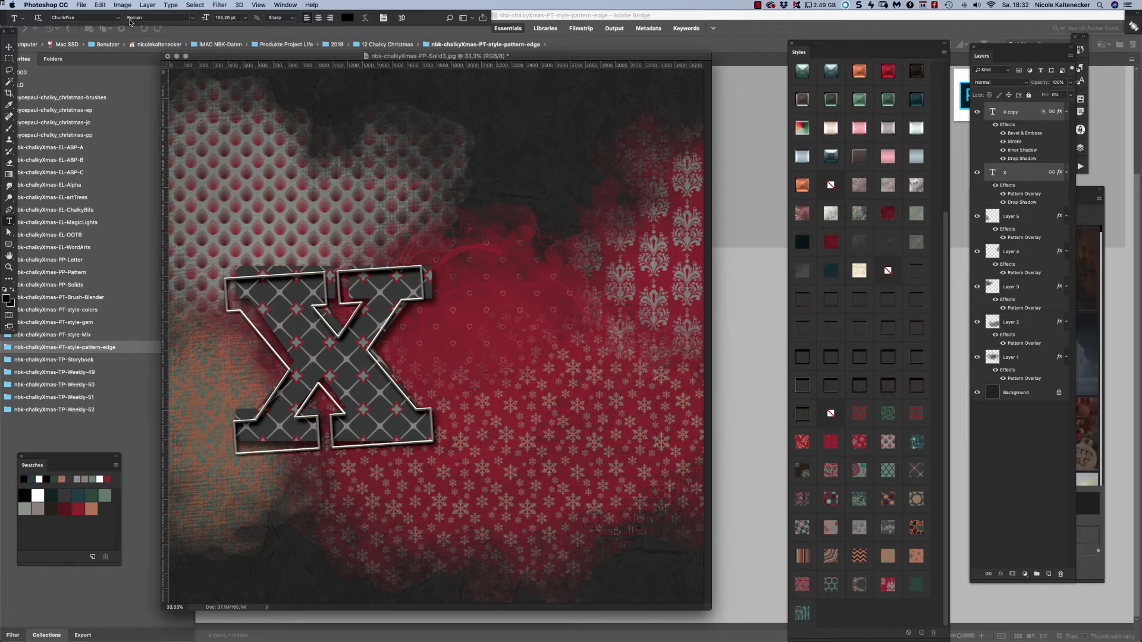
Try the Alpha Echo font on both selected X layers, followed by Blackoak Std.
{"action": "left_click", "coordinate": [117, 18]}
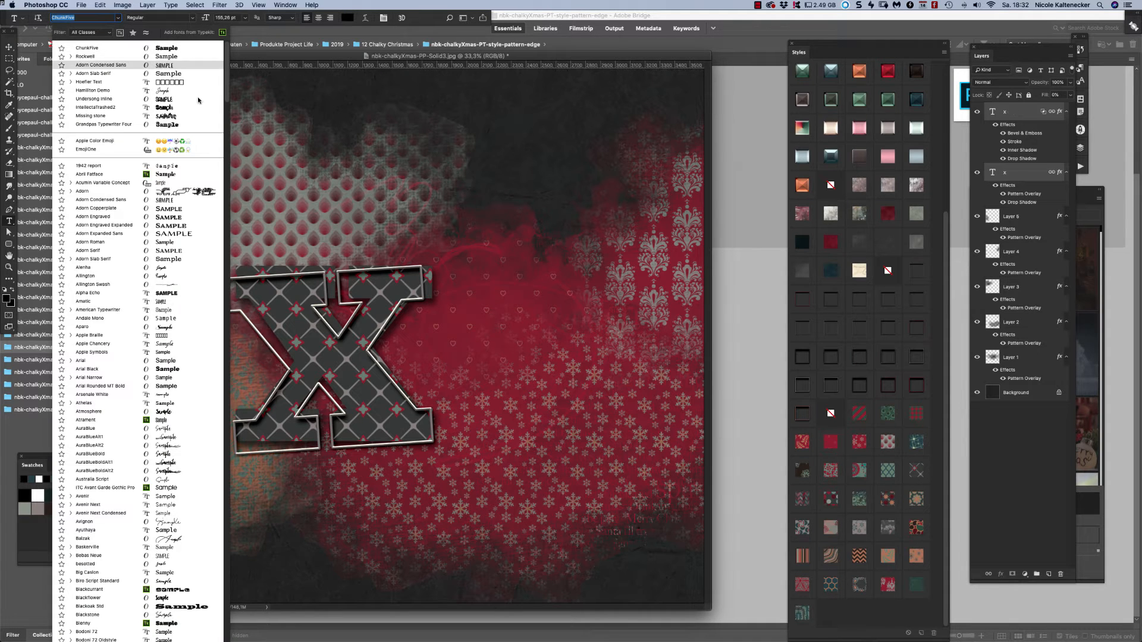
{"action": "left_click", "coordinate": [169, 291]}
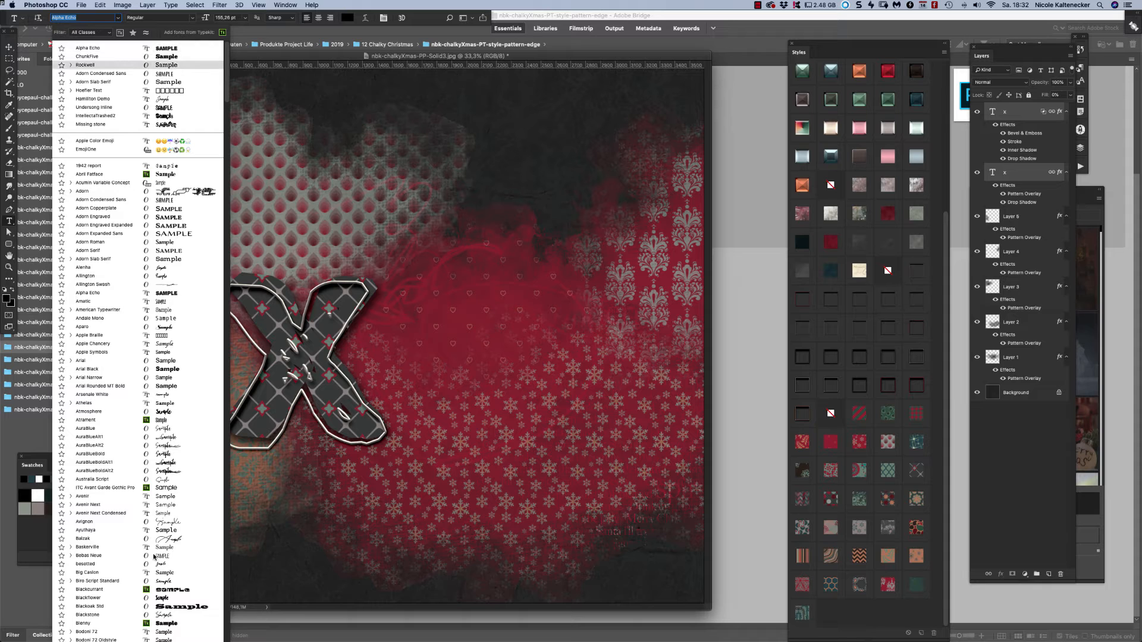
{"action": "left_click", "coordinate": [173, 607]}
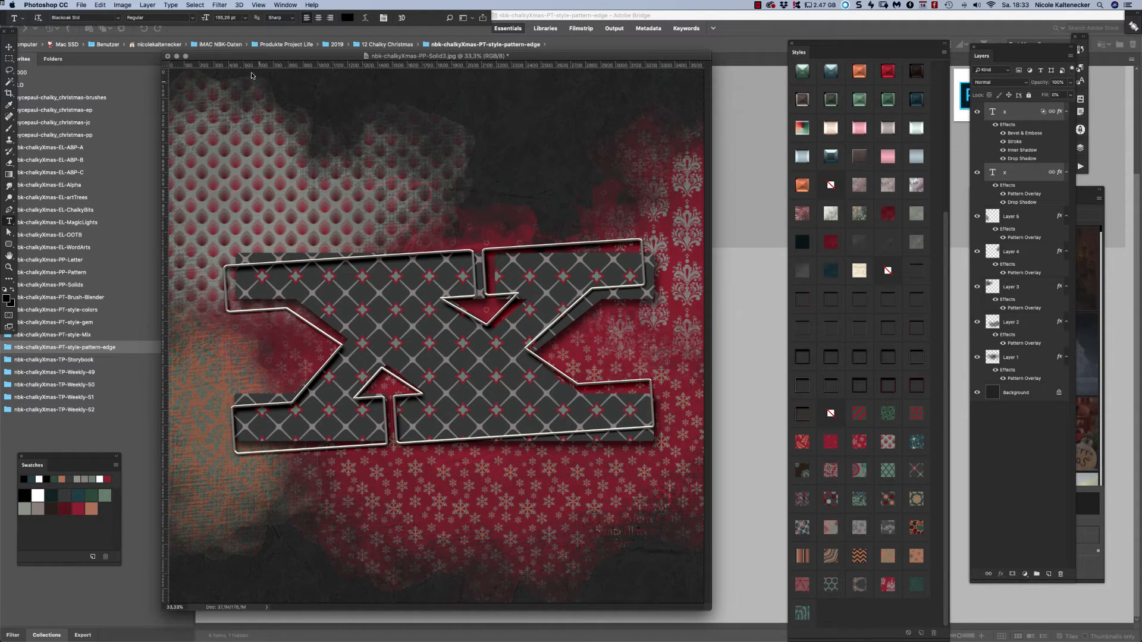
Try the Abril Fatface font on both X layers, followed by Canvas Basic.
{"action": "left_click", "coordinate": [117, 18]}
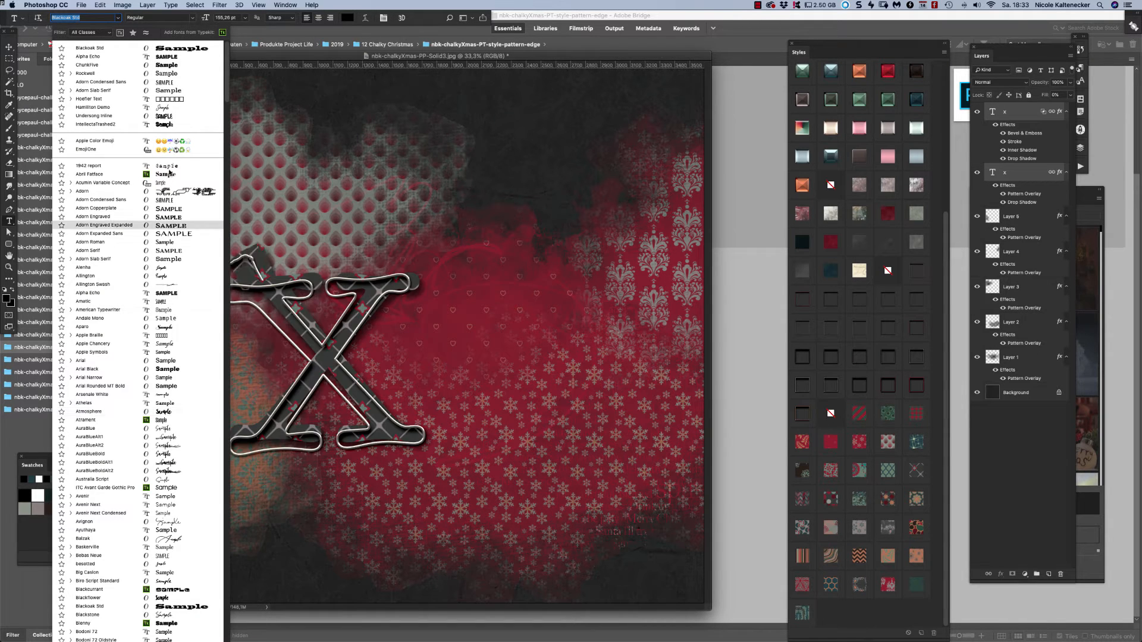
{"action": "left_click", "coordinate": [168, 174]}
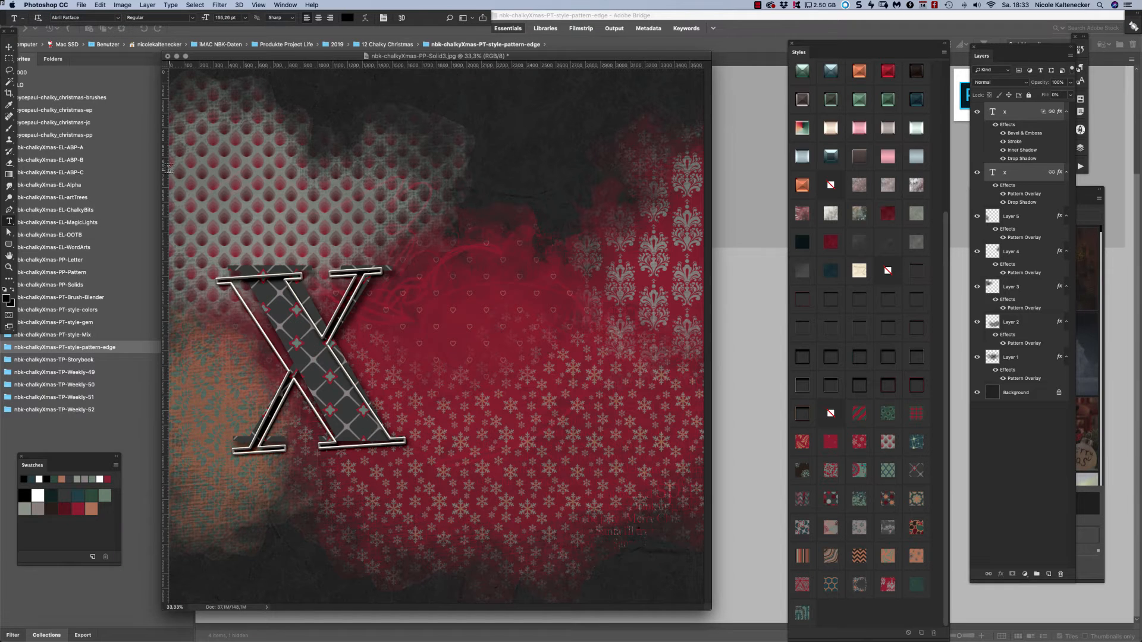
{"action": "left_click", "coordinate": [117, 18]}
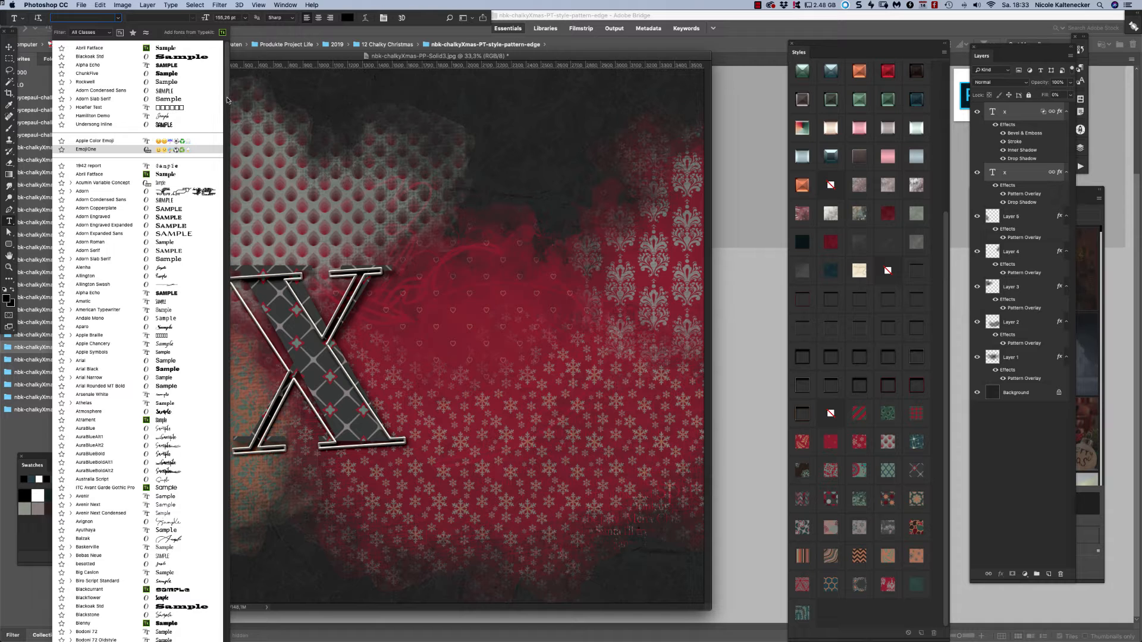
{"action": "scroll", "coordinate": [223, 134], "scroll_direction": "down", "scroll_amount": 5}
{"action": "scroll", "coordinate": [223, 137], "scroll_direction": "down", "scroll_amount": 5}
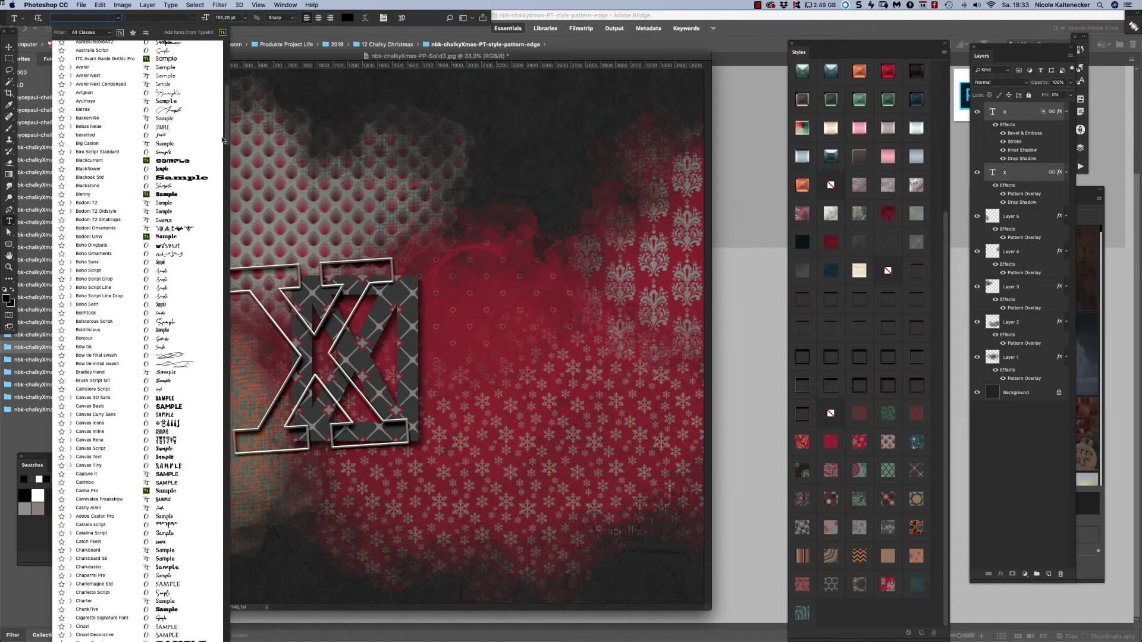
{"action": "scroll", "coordinate": [223, 140], "scroll_direction": "down", "scroll_amount": 2}
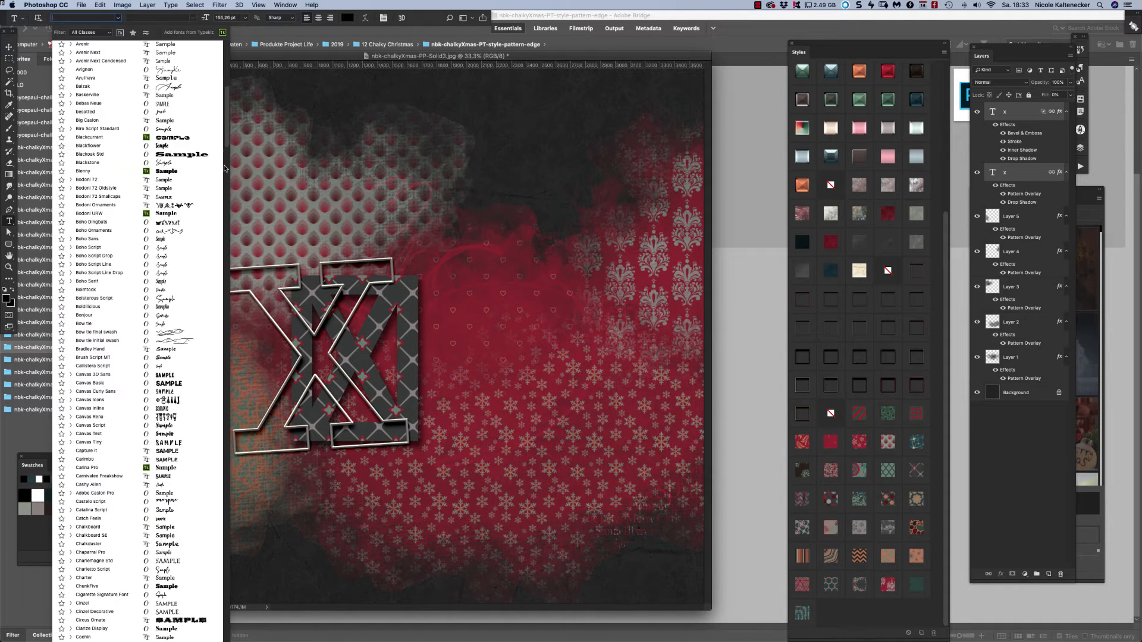
{"action": "left_click", "coordinate": [175, 384]}
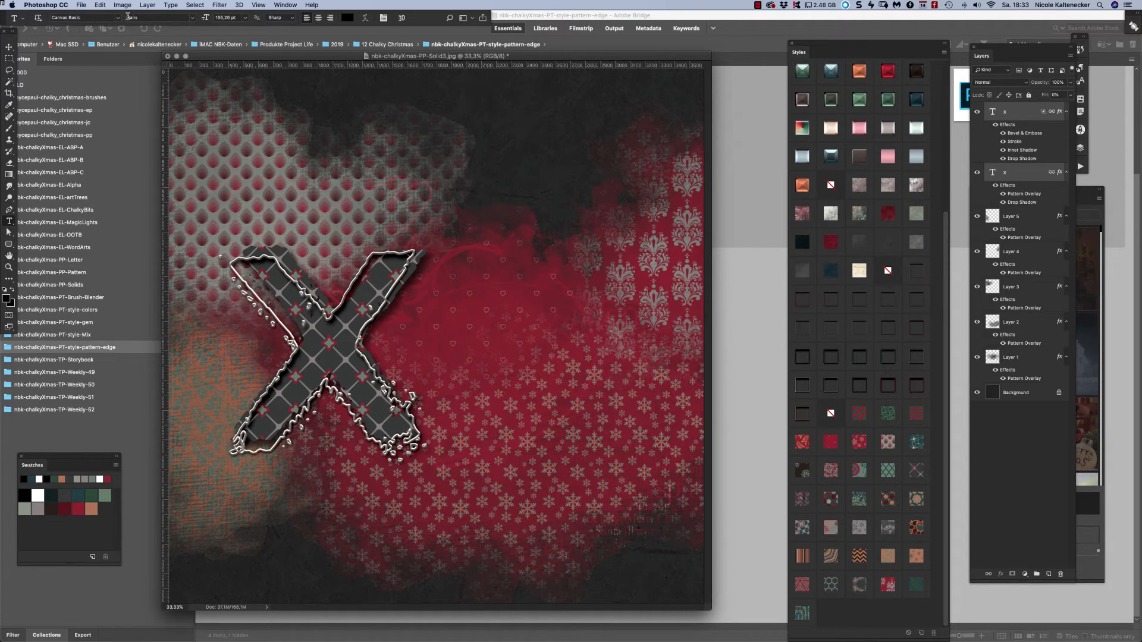
Change the font of both X layers to Blackcurrant.
{"action": "left_click", "coordinate": [118, 17]}
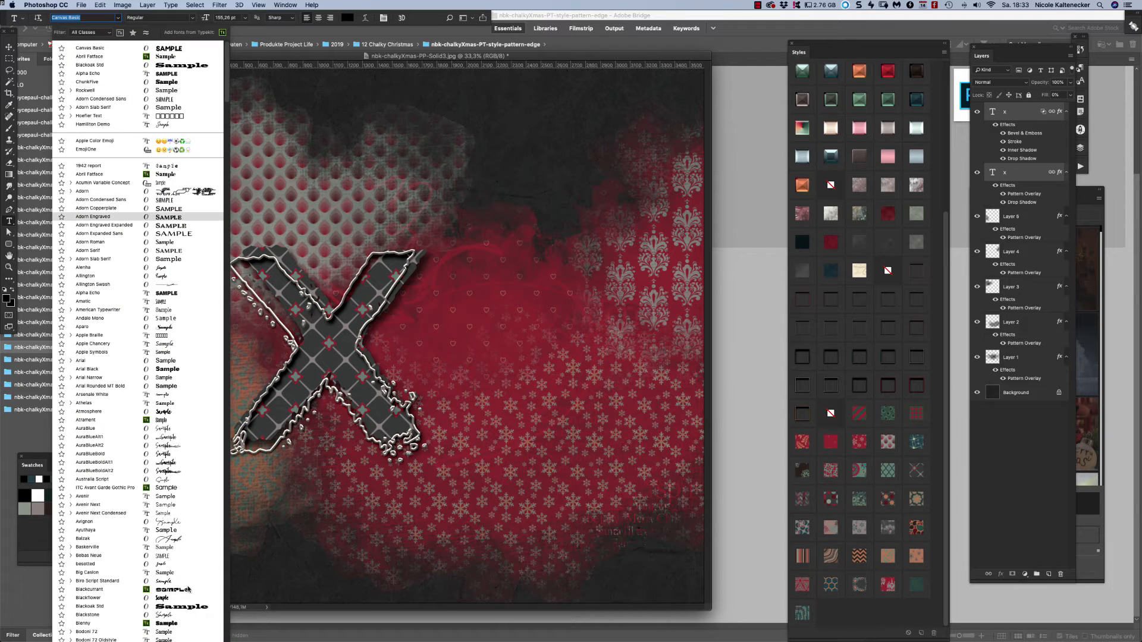
{"action": "left_click", "coordinate": [180, 590]}
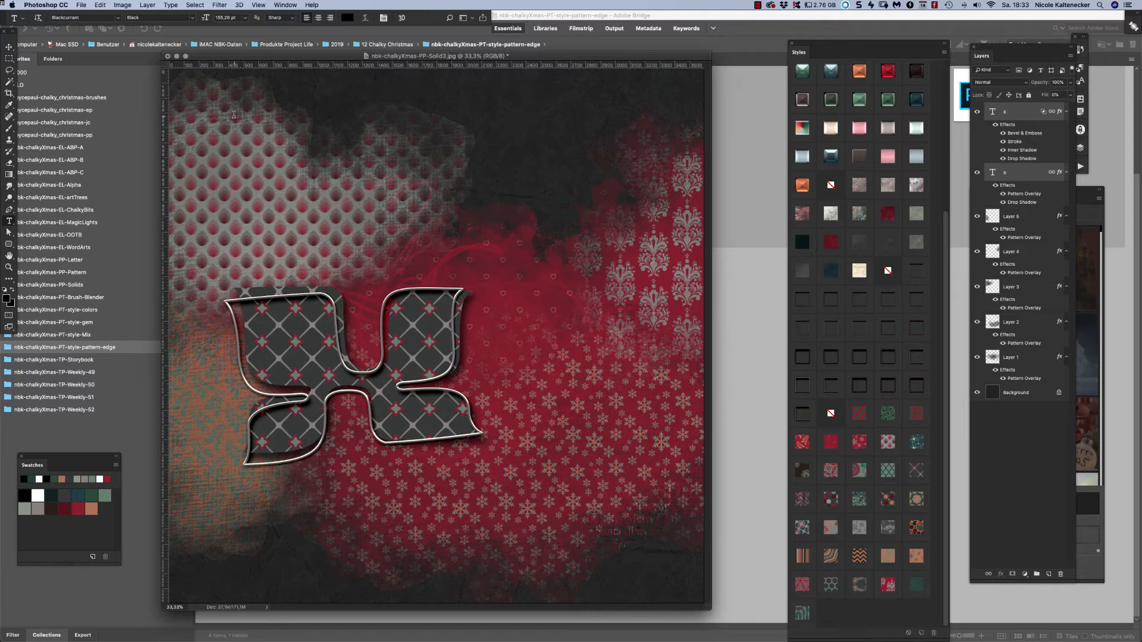
{"action": "left_click", "coordinate": [118, 18]}
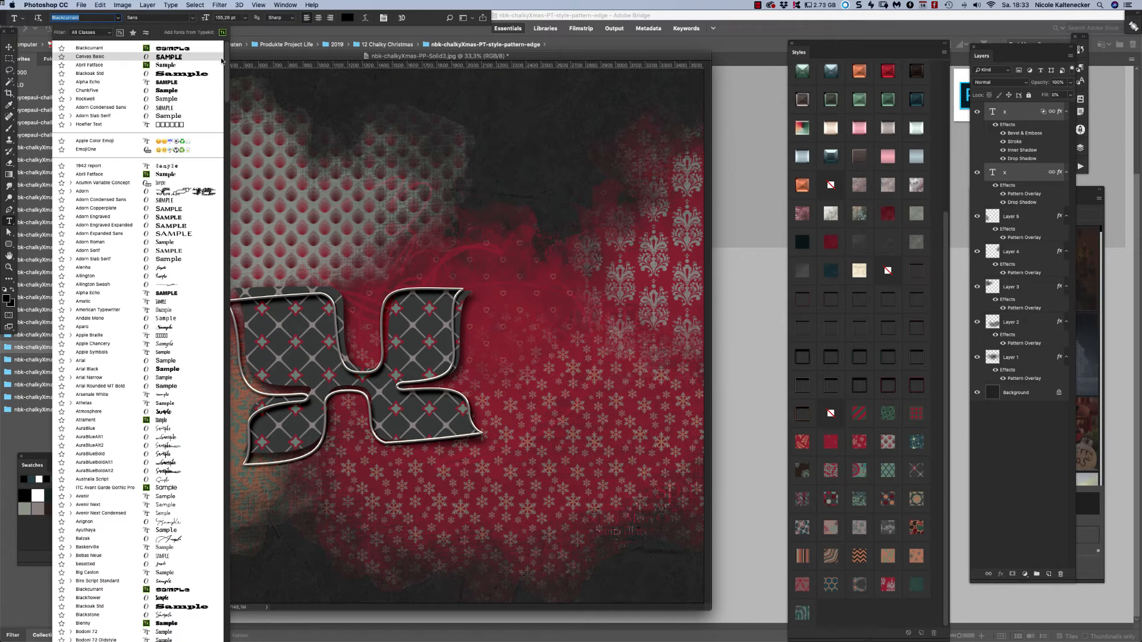
{"action": "left_click_drag", "start_coordinate": [226, 75], "coordinate": [214, 157]}
{"action": "scroll", "coordinate": [213, 157], "scroll_direction": "down", "scroll_amount": 5}
{"action": "left_click", "coordinate": [208, 195]}
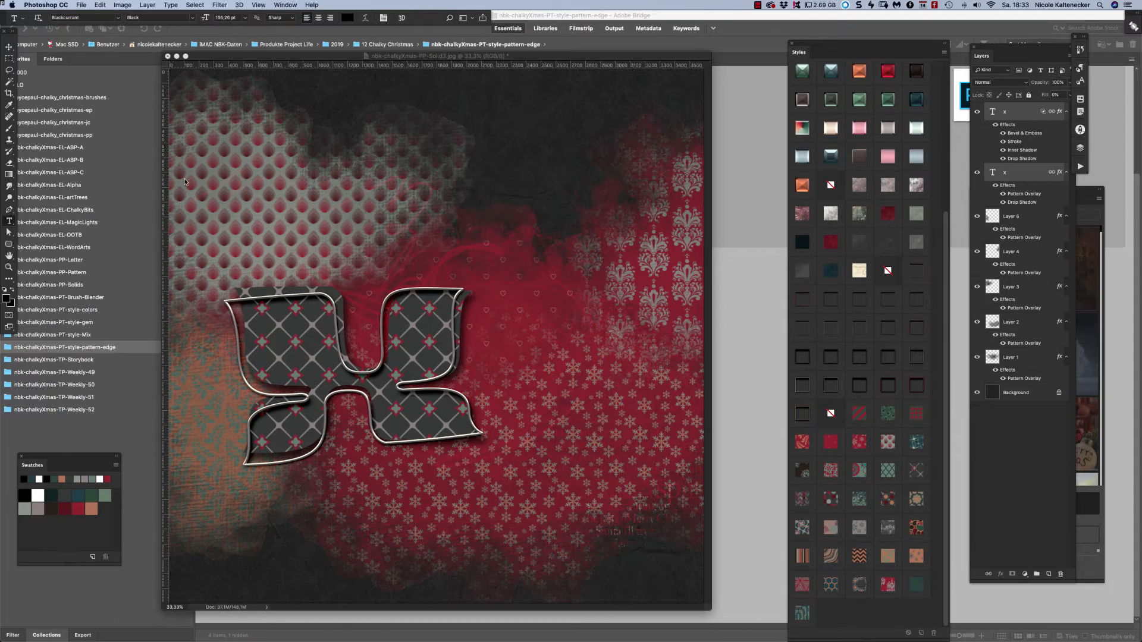
Switch both X layers to the regular Fat Flamingo font.
{"action": "left_click", "coordinate": [118, 18]}
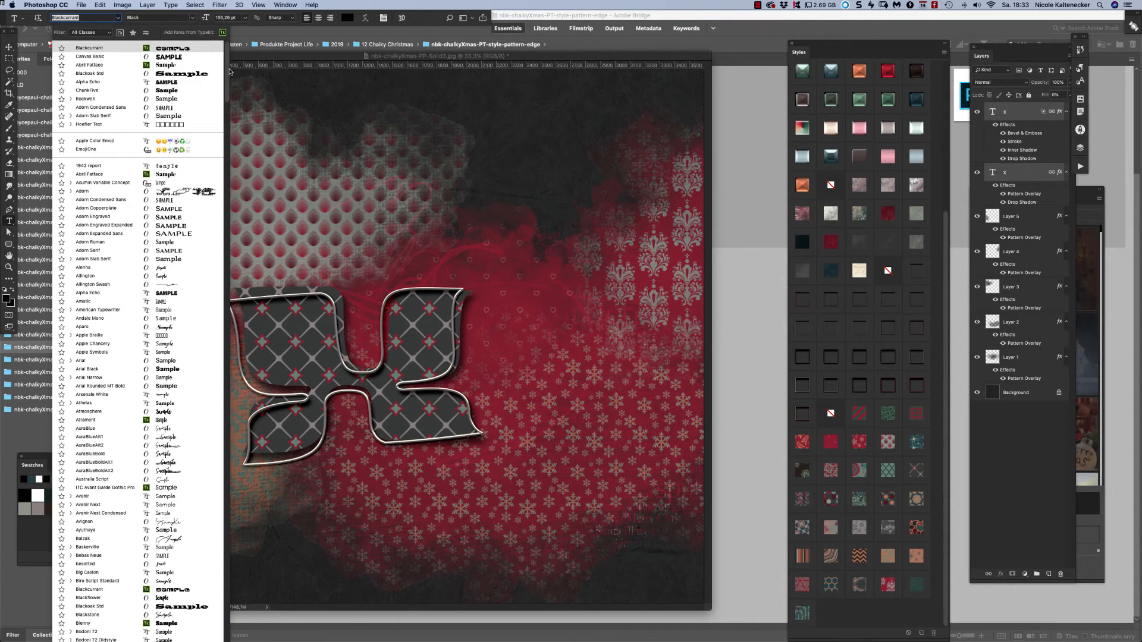
{"action": "left_click_drag", "start_coordinate": [229, 71], "coordinate": [206, 177]}
{"action": "scroll", "coordinate": [206, 177], "scroll_direction": "down", "scroll_amount": 5}
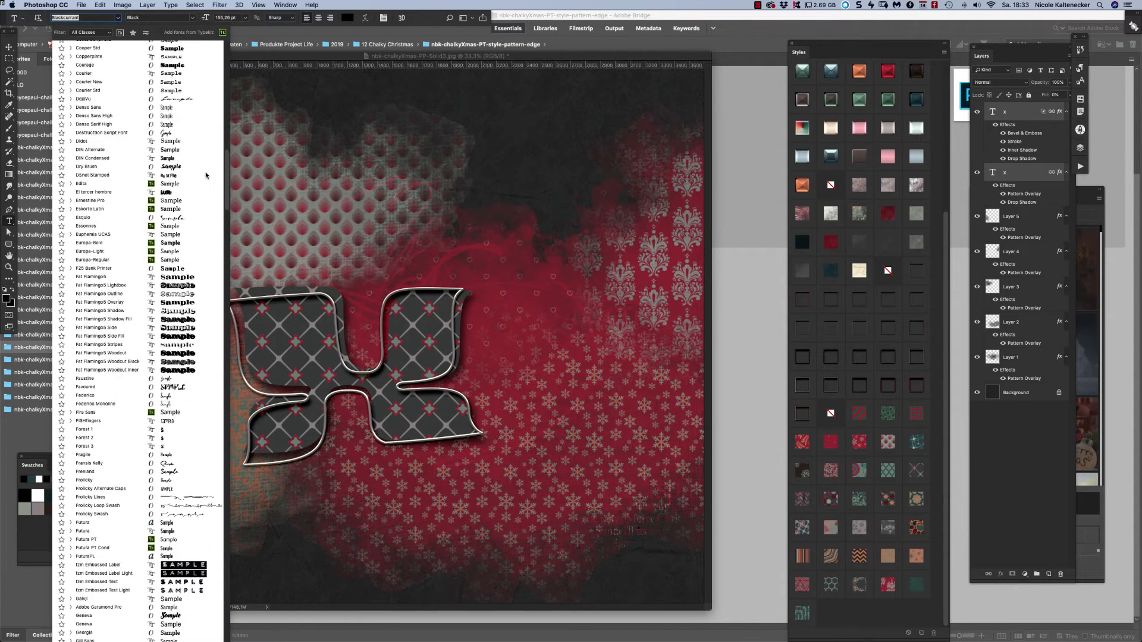
{"action": "left_click", "coordinate": [187, 277]}
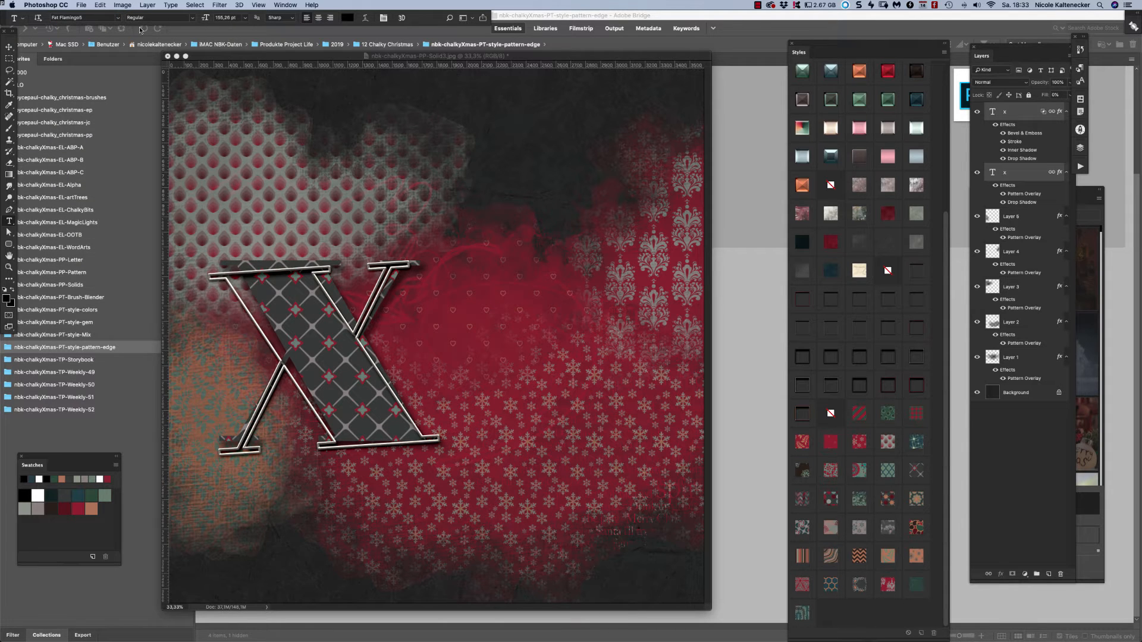
Try the Amatic font on both X layers, and replace it with Atmosphere.
{"action": "left_click", "coordinate": [119, 18]}
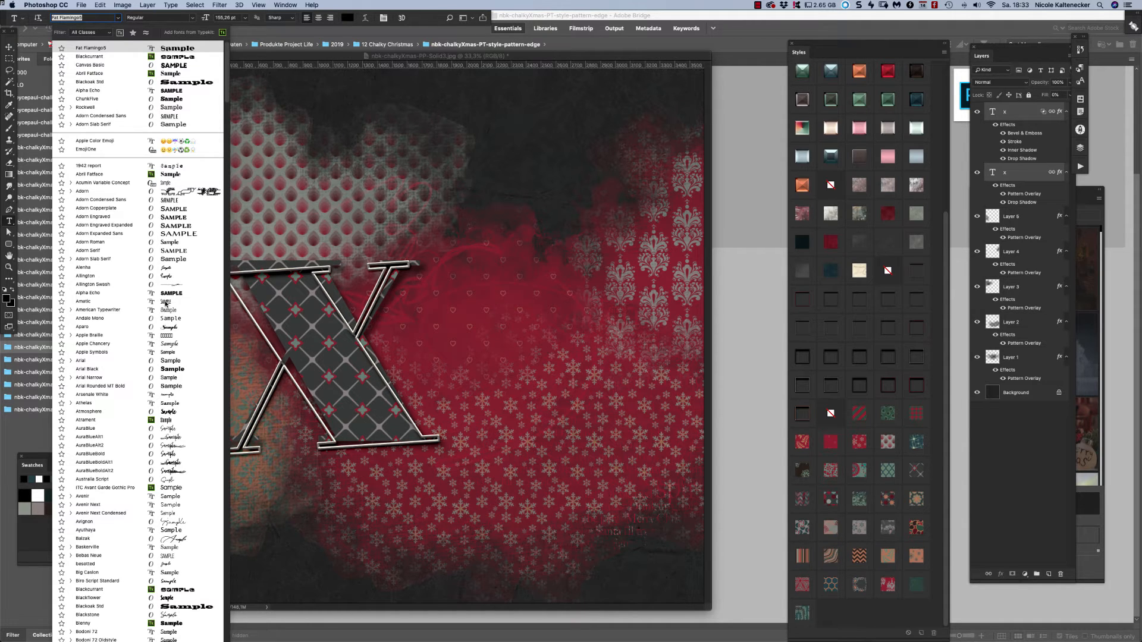
{"action": "left_click", "coordinate": [166, 302]}
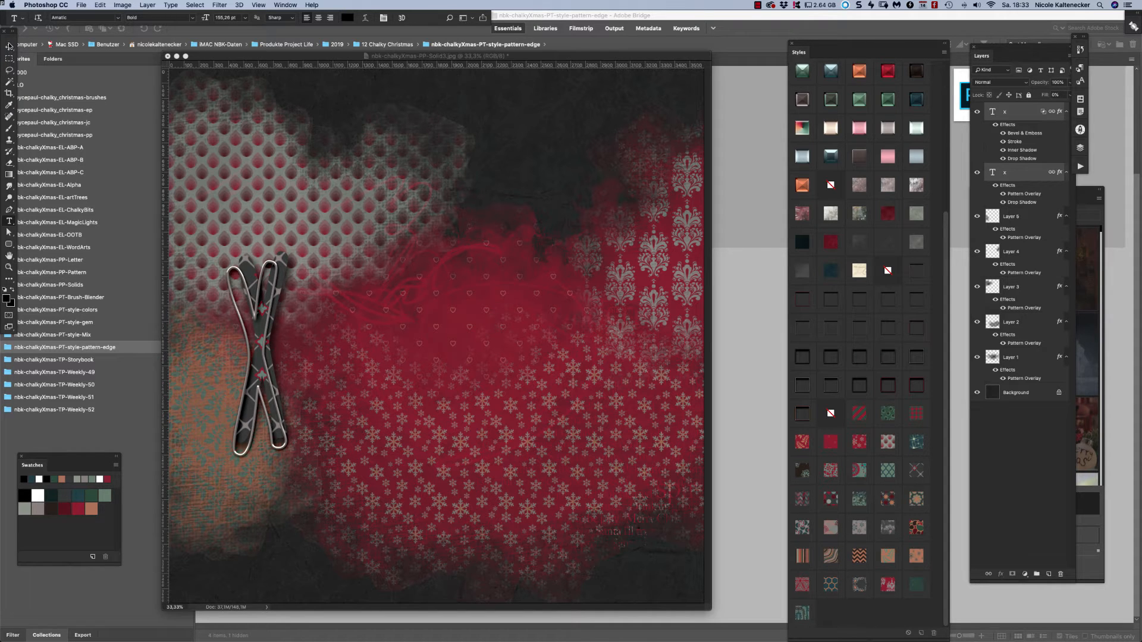
{"action": "left_click", "coordinate": [118, 18]}
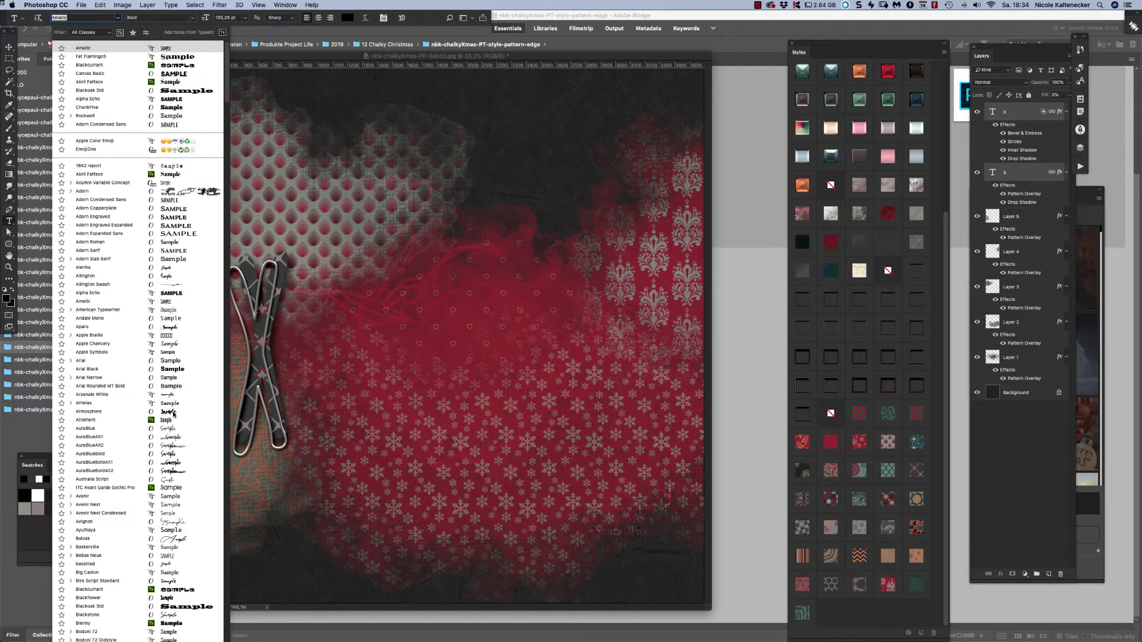
{"action": "left_click", "coordinate": [173, 412]}
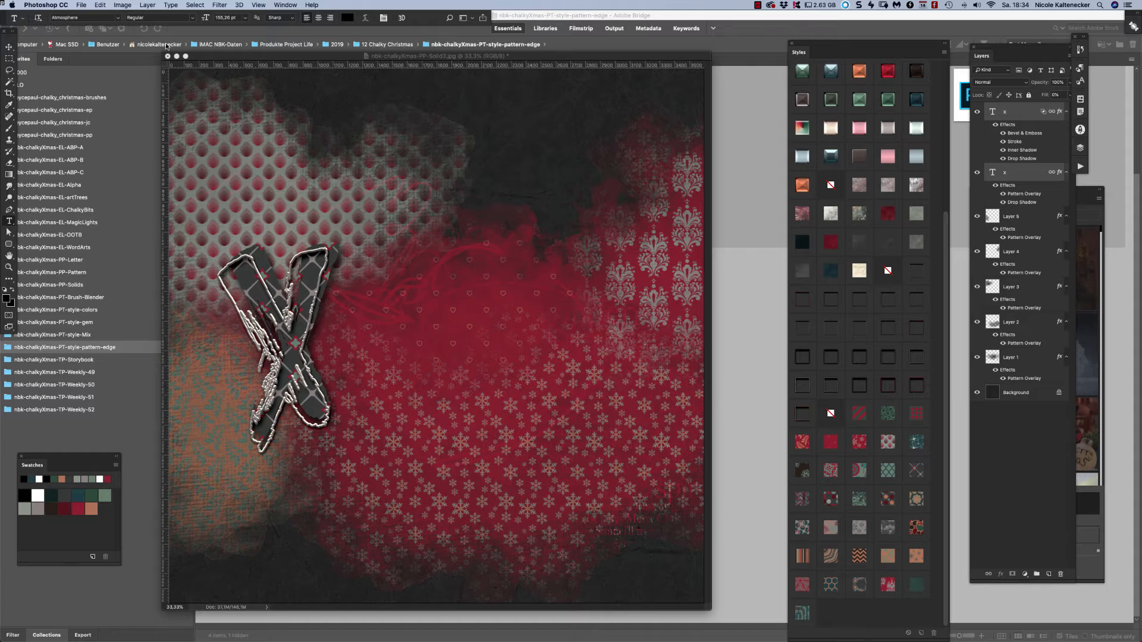
Change the font of both X layers to Destruction Script Font.
{"action": "left_click", "coordinate": [120, 18]}
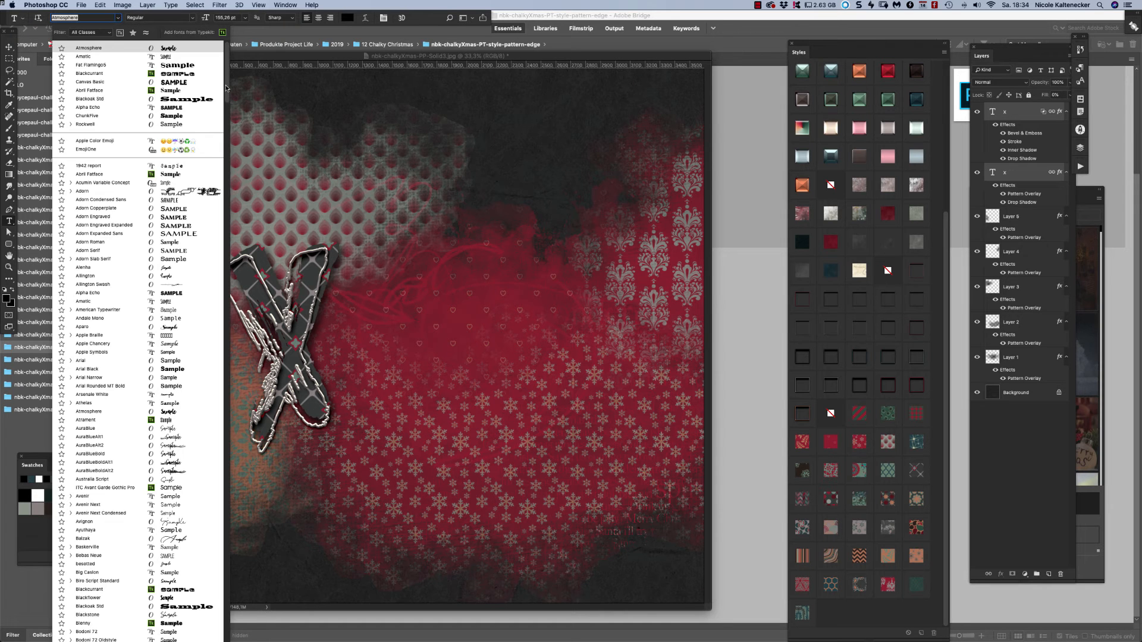
{"action": "scroll", "coordinate": [212, 160], "scroll_direction": "down", "scroll_amount": 10}
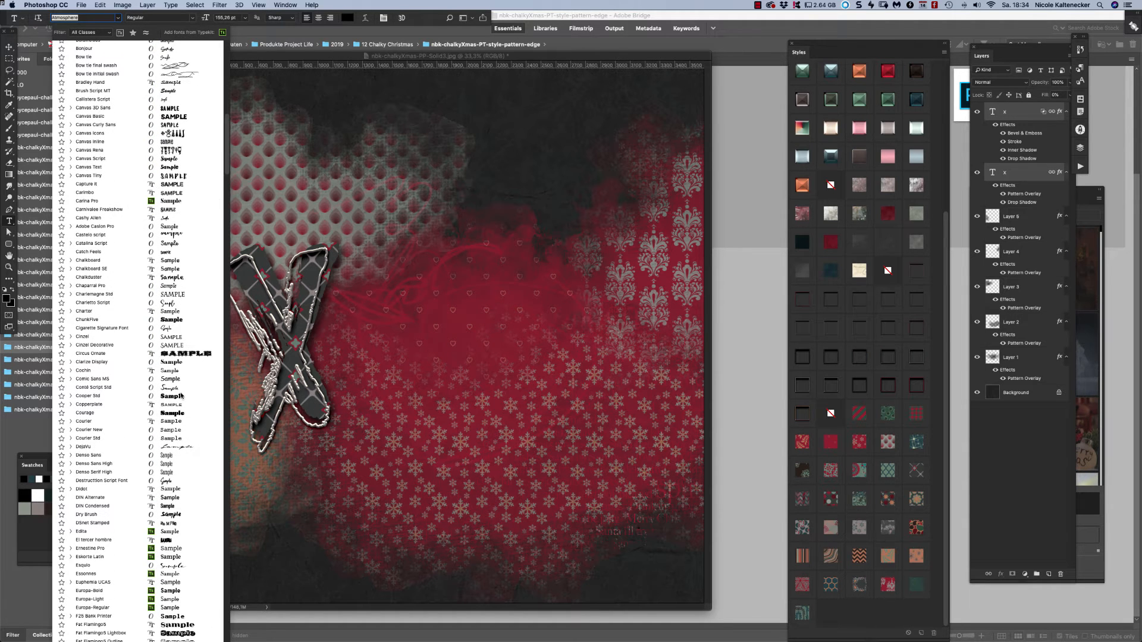
{"action": "left_click", "coordinate": [167, 482]}
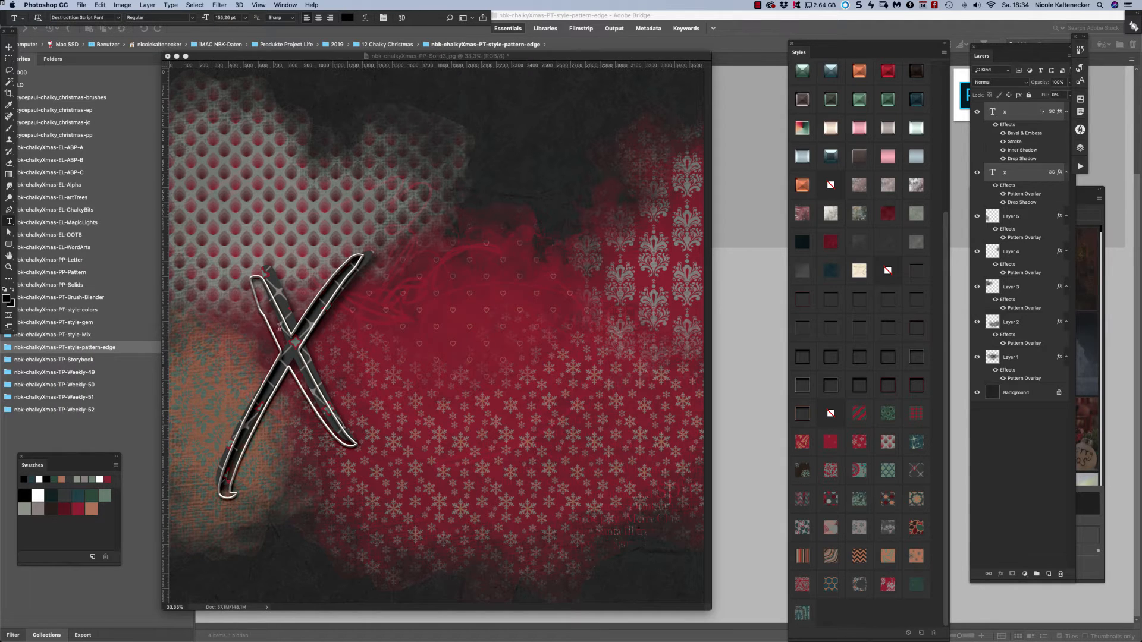
Switch both X layers to the Favoured font.
{"action": "left_click", "coordinate": [118, 18]}
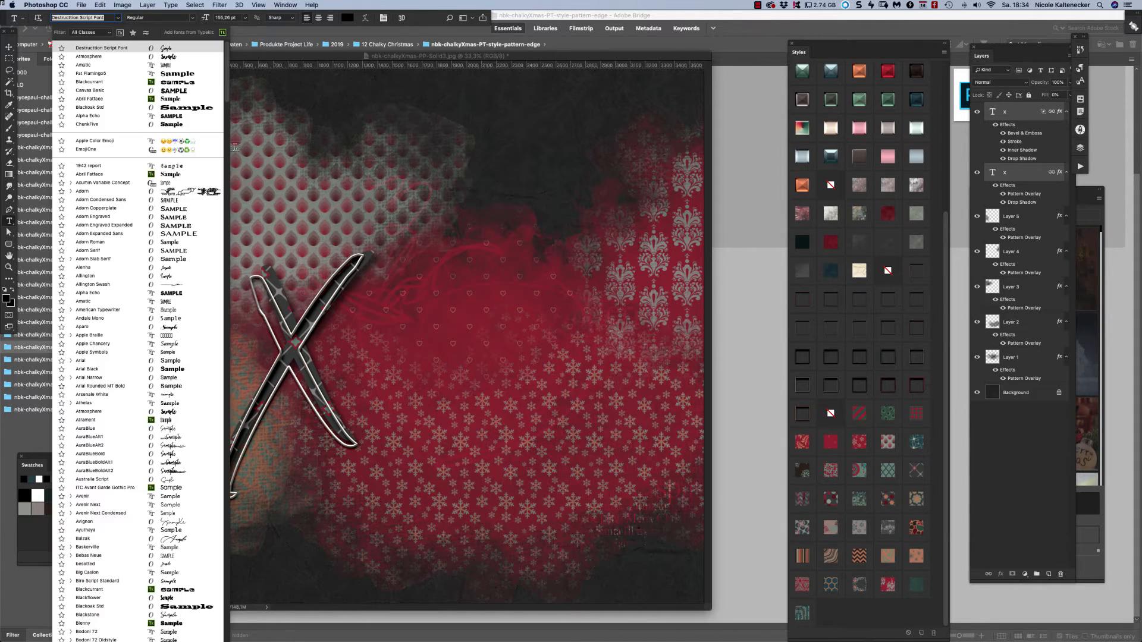
{"action": "scroll", "coordinate": [211, 196], "scroll_direction": "down", "scroll_amount": 2}
{"action": "scroll", "coordinate": [211, 202], "scroll_direction": "down", "scroll_amount": 1}
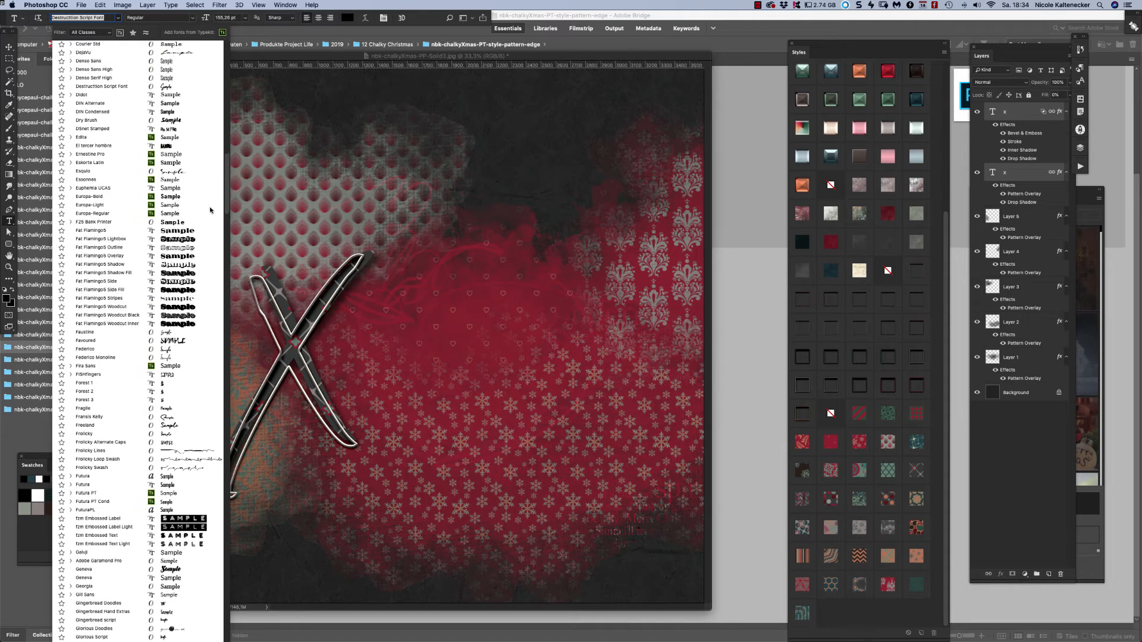
{"action": "left_click", "coordinate": [177, 342]}
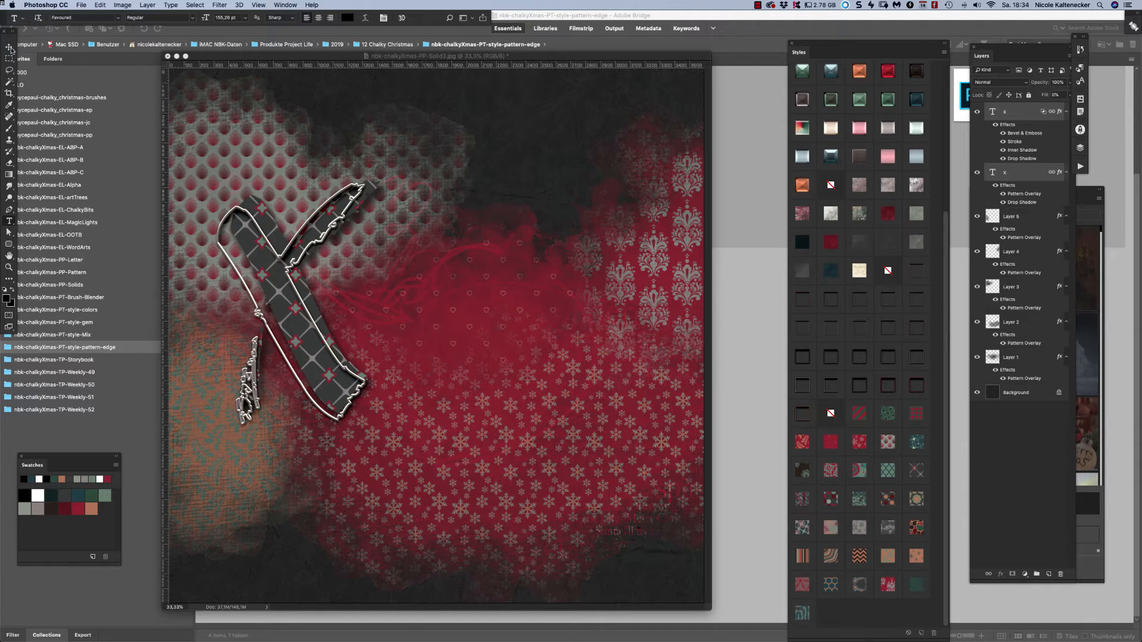
Delete both X text layers from the document.
{"action": "left_click", "coordinate": [9, 47]}
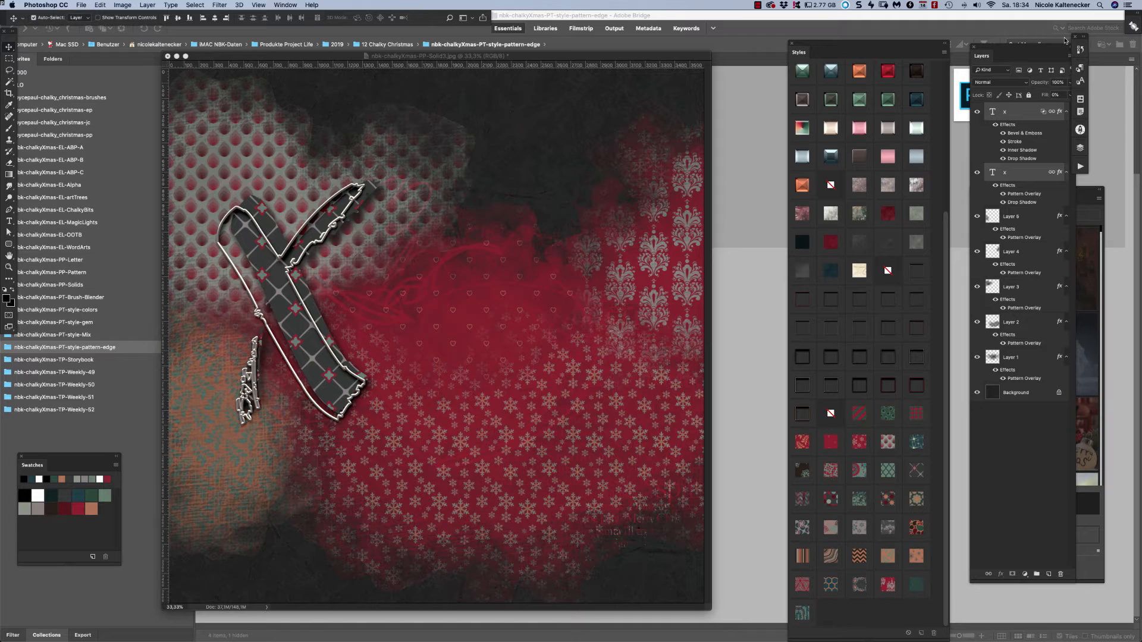
{"action": "key", "text": "BackSpace"}
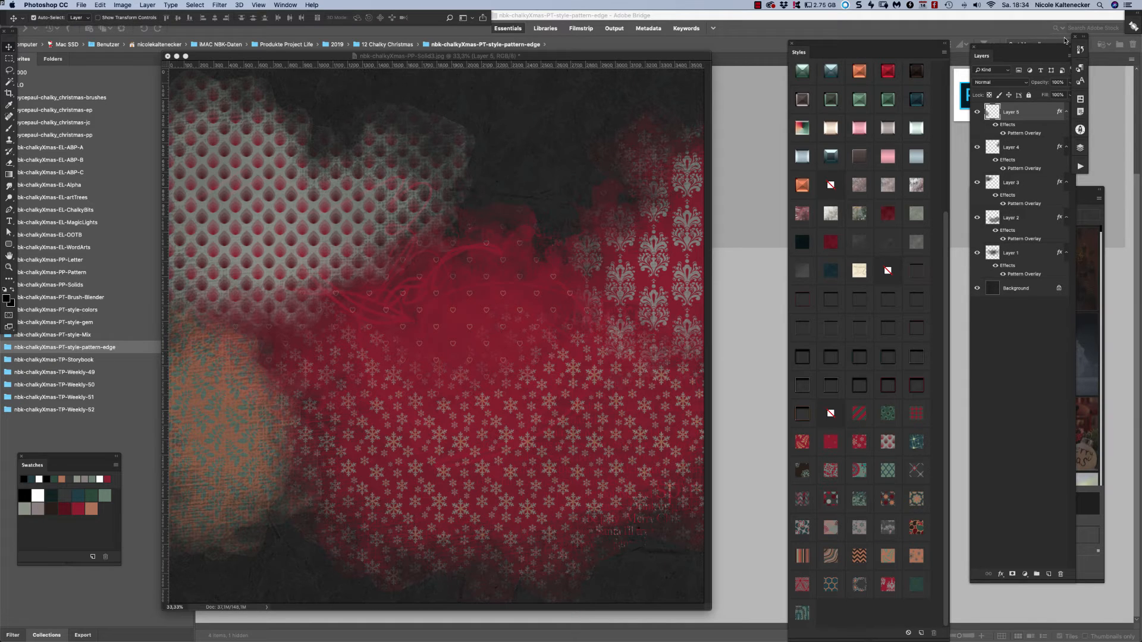
View the nbk-chalkyXmas-PT-style-Mix folder in Adobe Bridge, and switch back to Photoshop.
{"action": "left_click", "coordinate": [85, 336]}
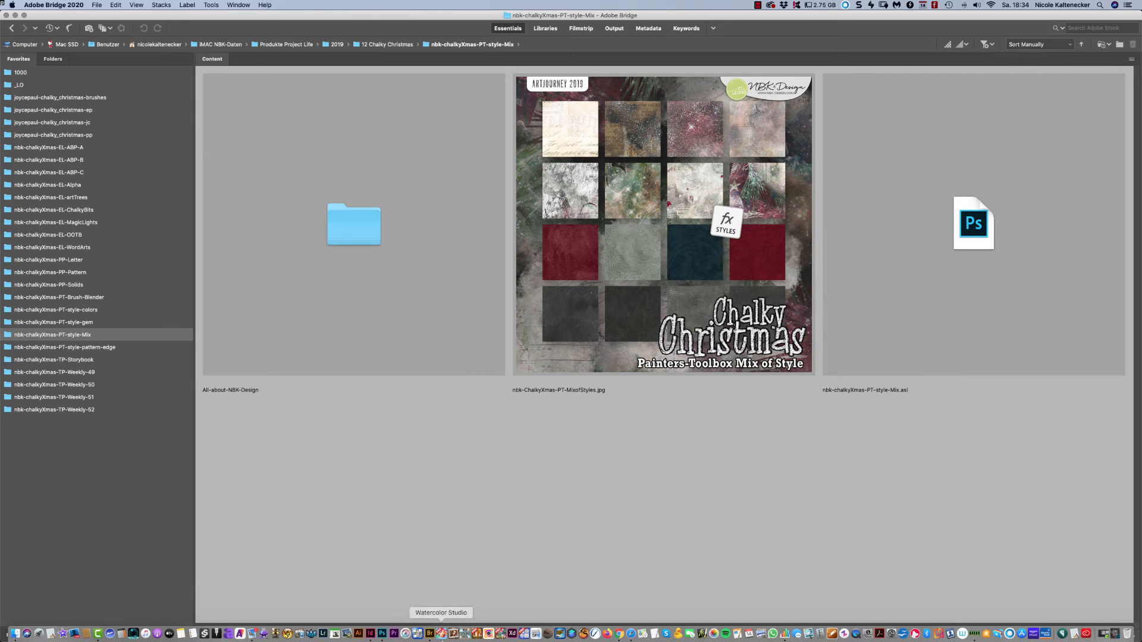
{"action": "left_click", "coordinate": [381, 634]}
Apply the sparkling pink-grey mix style to Layer 2 and a pale linen-like mix style to Layer 4.
{"action": "left_click", "coordinate": [548, 336]}
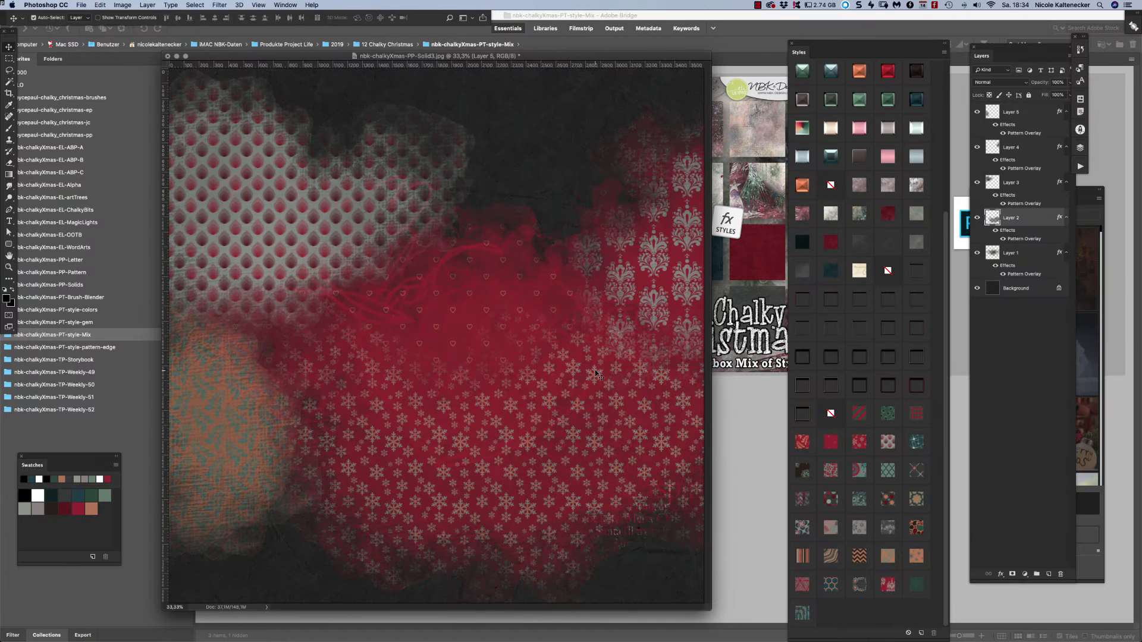
{"action": "left_click", "coordinate": [861, 182]}
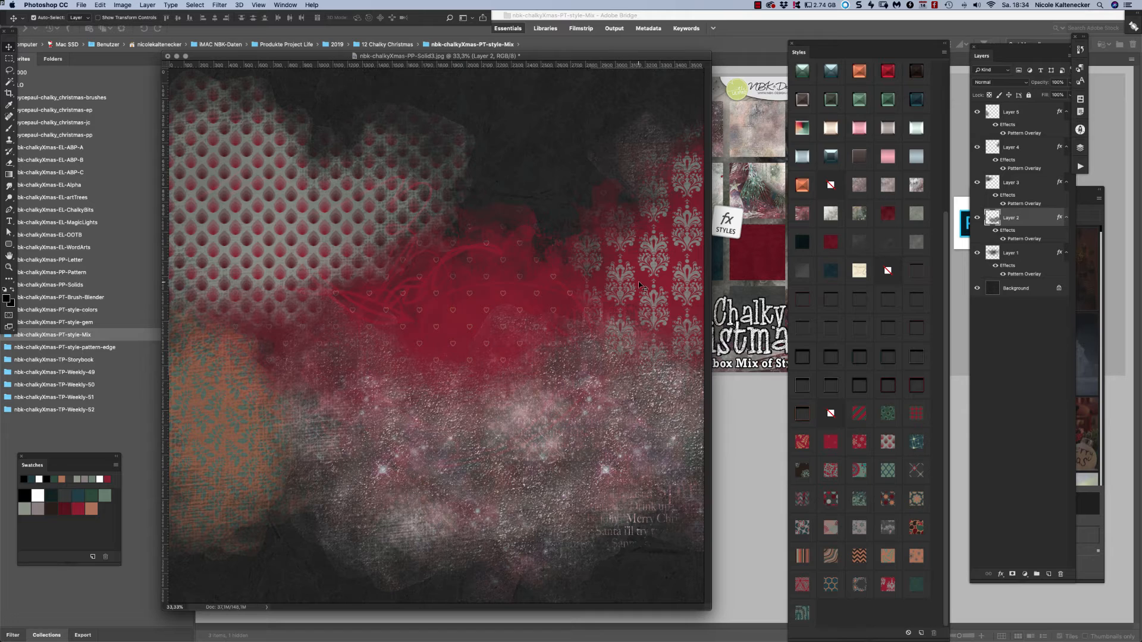
{"action": "key", "text": "alt+bracketright"}
{"action": "key", "text": "alt+bracketright"}
{"action": "key", "text": "alt+bracketleft"}
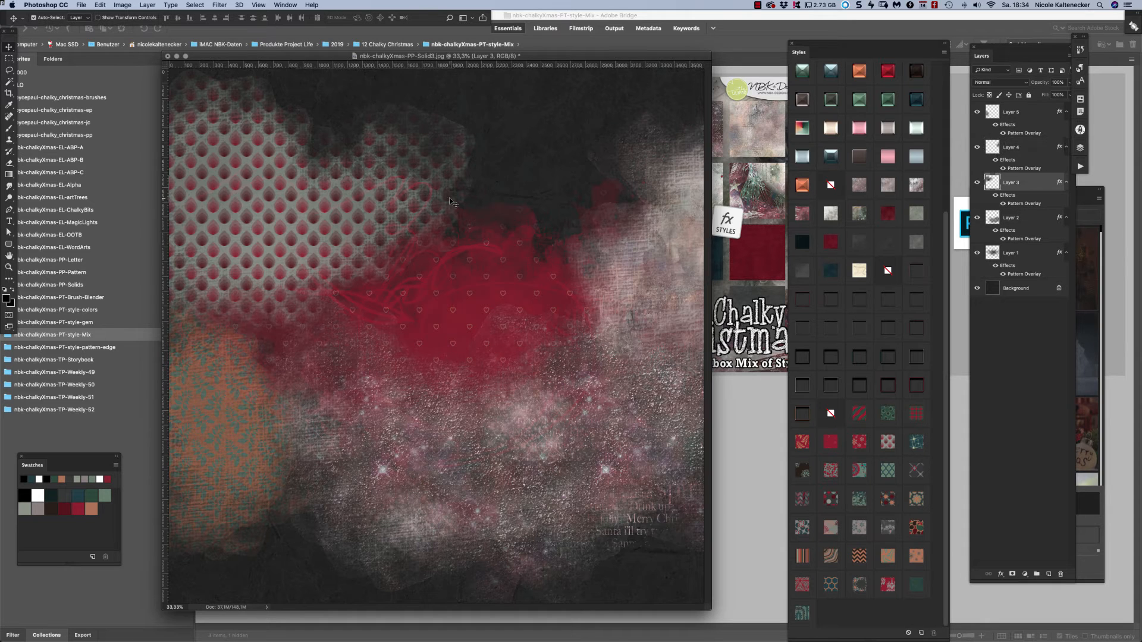
Apply the white crackled mix style to Layer 3 and a pale vintage mix style to Layer 1.
{"action": "left_click", "coordinate": [914, 184]}
{"action": "key", "text": "alt+bracketleft"}
{"action": "key", "text": "alt+bracketleft"}
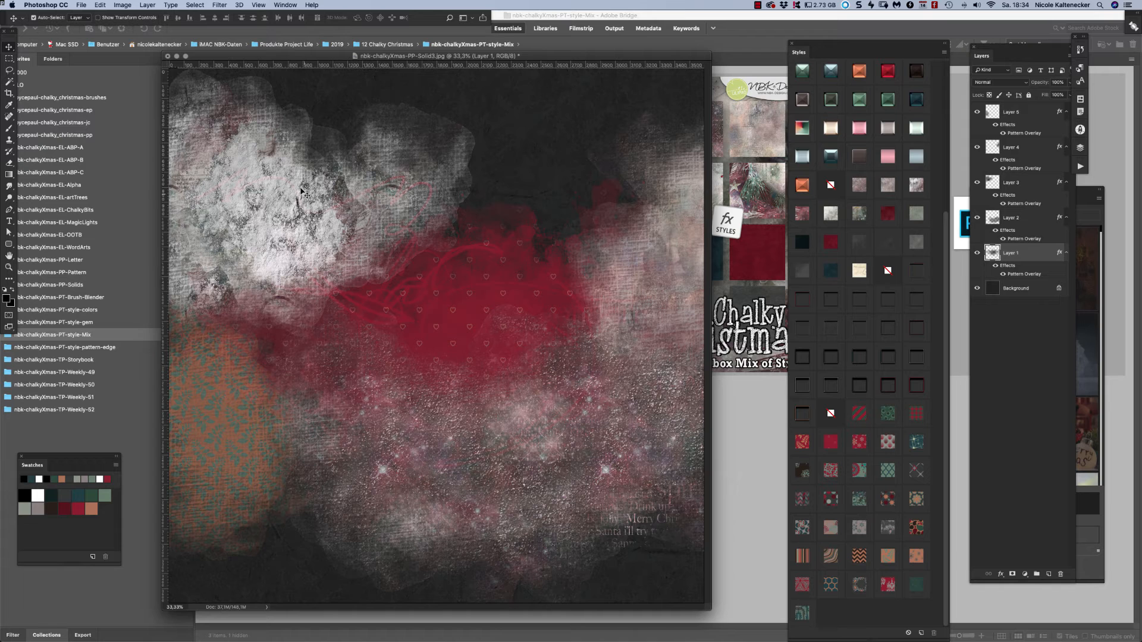
{"action": "left_click", "coordinate": [888, 186]}
Try the red newsprint collage and white textured mix styles on Layer 5, and settle on the mossy green one.
{"action": "key", "text": "alt+period"}
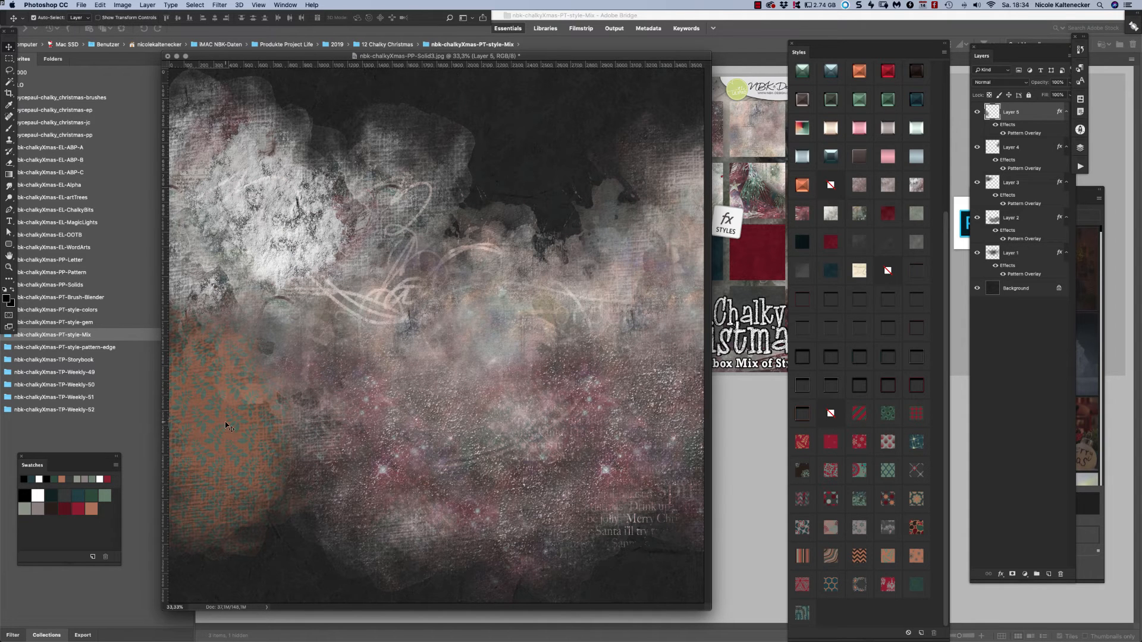
{"action": "left_click", "coordinate": [804, 211]}
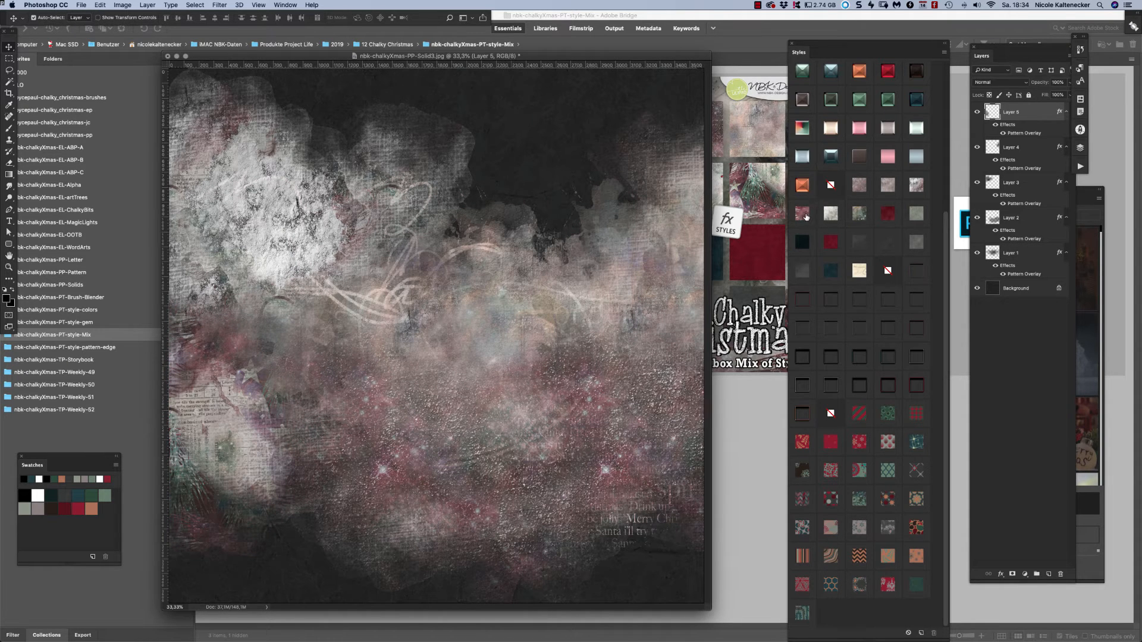
{"action": "left_click", "coordinate": [829, 218]}
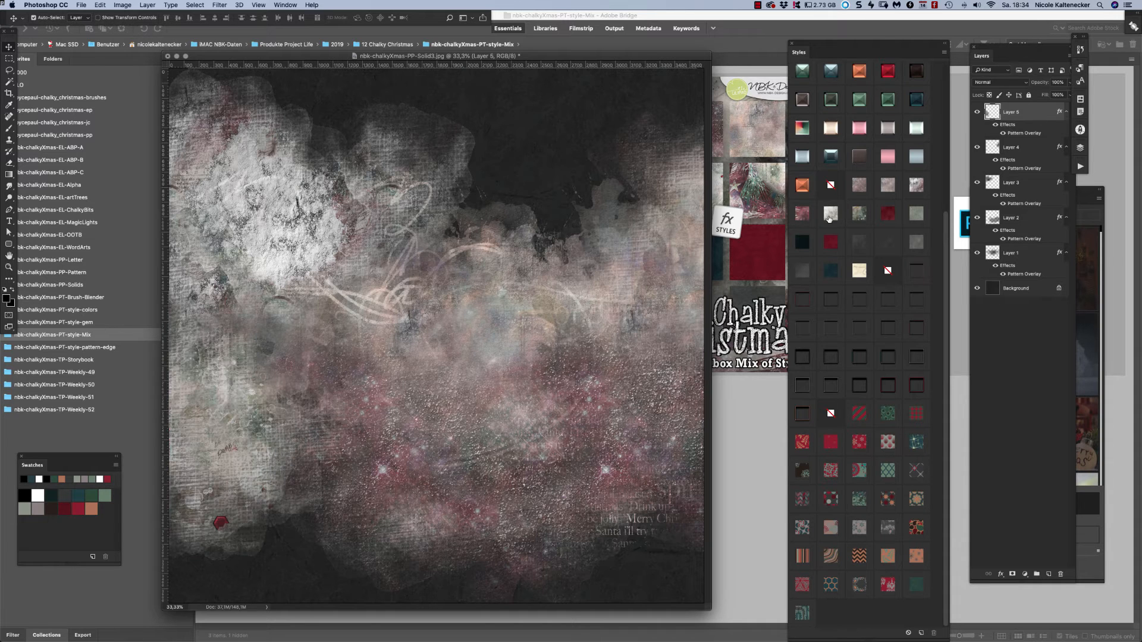
{"action": "left_click", "coordinate": [802, 214]}
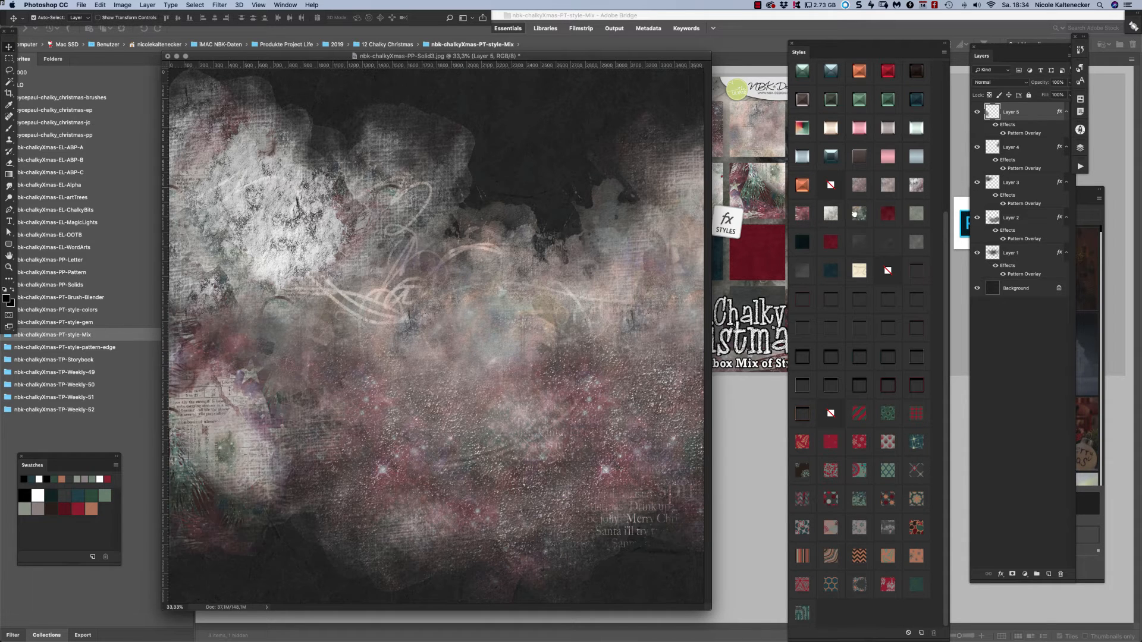
{"action": "left_click", "coordinate": [858, 212]}
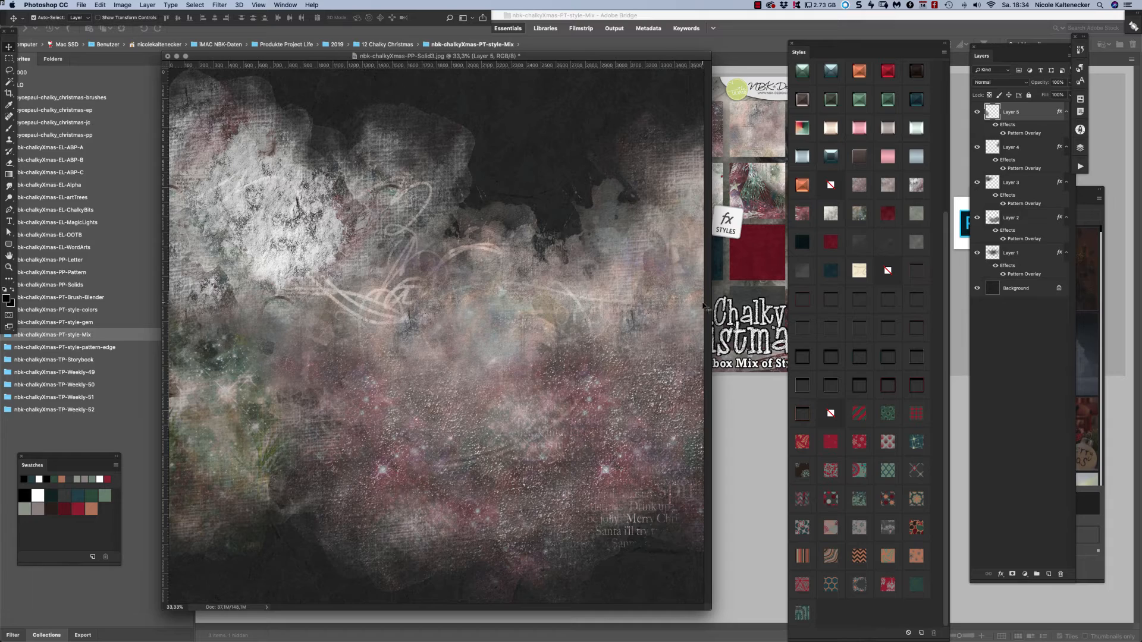
Move Layer 2 to the upper right of the canvas and apply the dark red mix style to it.
{"action": "left_click_drag", "start_coordinate": [622, 424], "coordinate": [695, 180]}
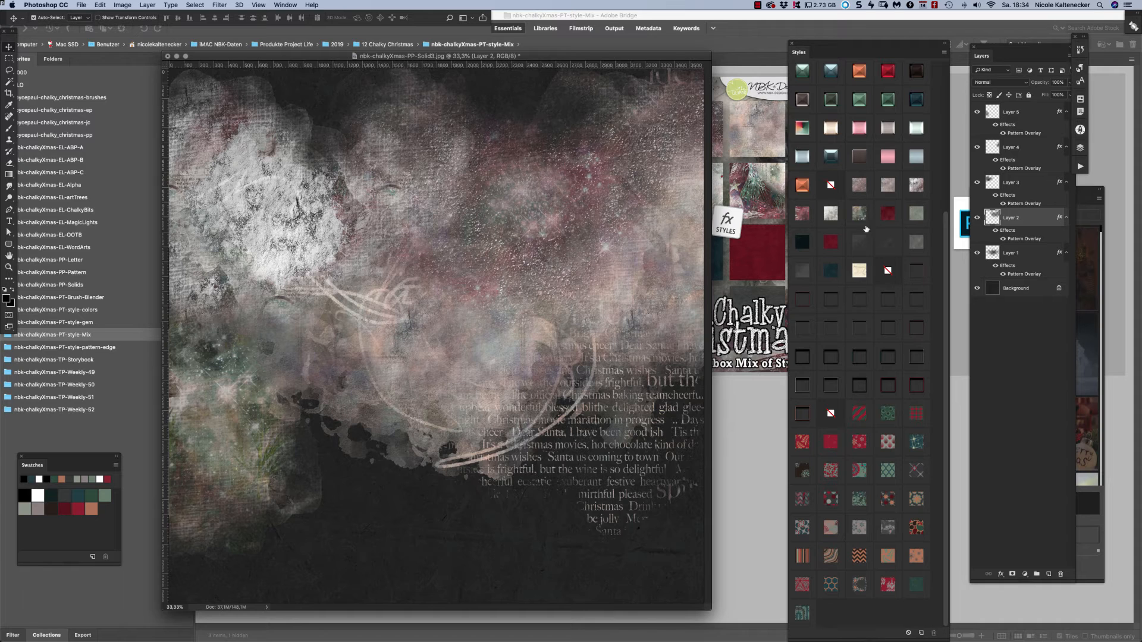
{"action": "left_click", "coordinate": [835, 240]}
Apply dark charcoal mix styles to Layer 4 and Layer 1.
{"action": "left_click", "coordinate": [623, 350]}
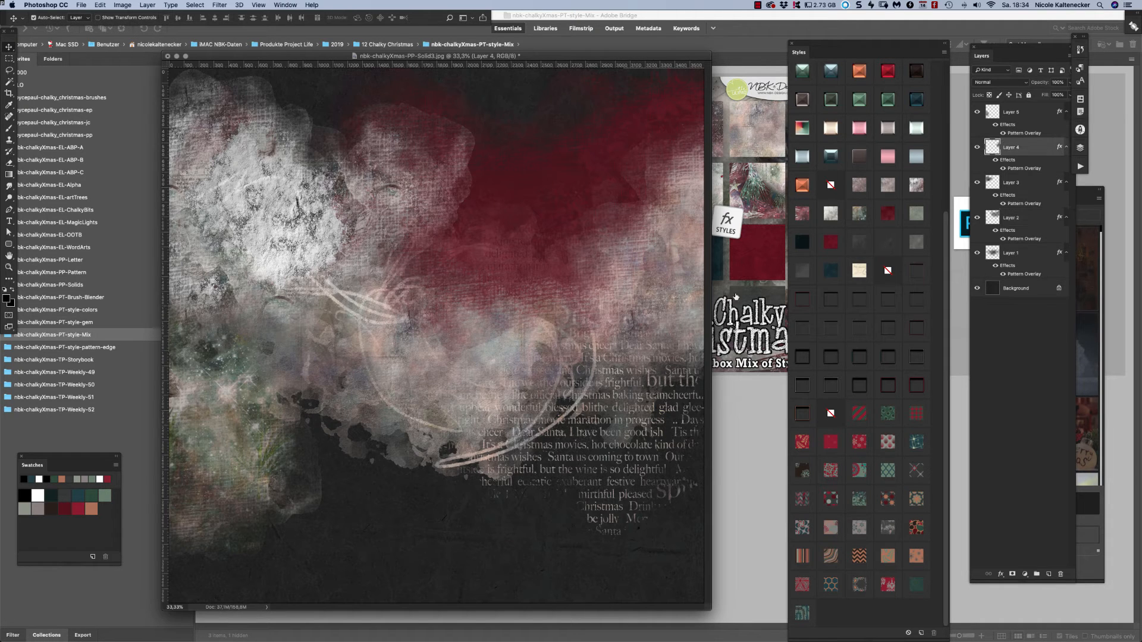
{"action": "left_click", "coordinate": [860, 245]}
{"action": "left_click", "coordinate": [510, 373]}
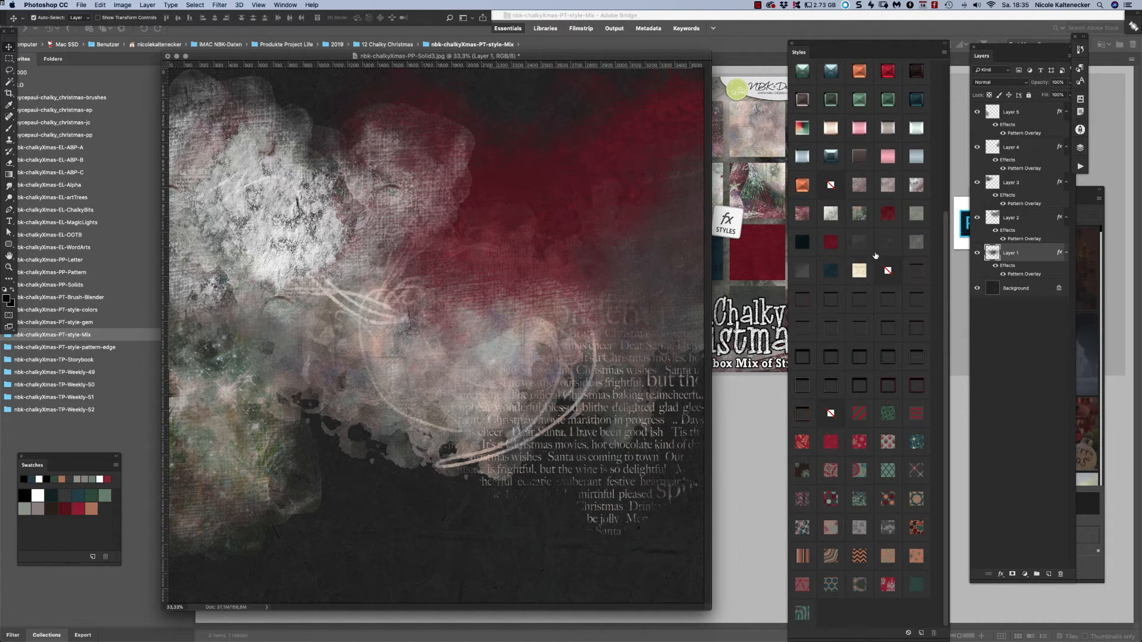
{"action": "left_click", "coordinate": [888, 243]}
Apply the lighter grey mix style to Layer 5 and the slate grey mix style to Layer 3.
{"action": "left_click", "coordinate": [301, 478]}
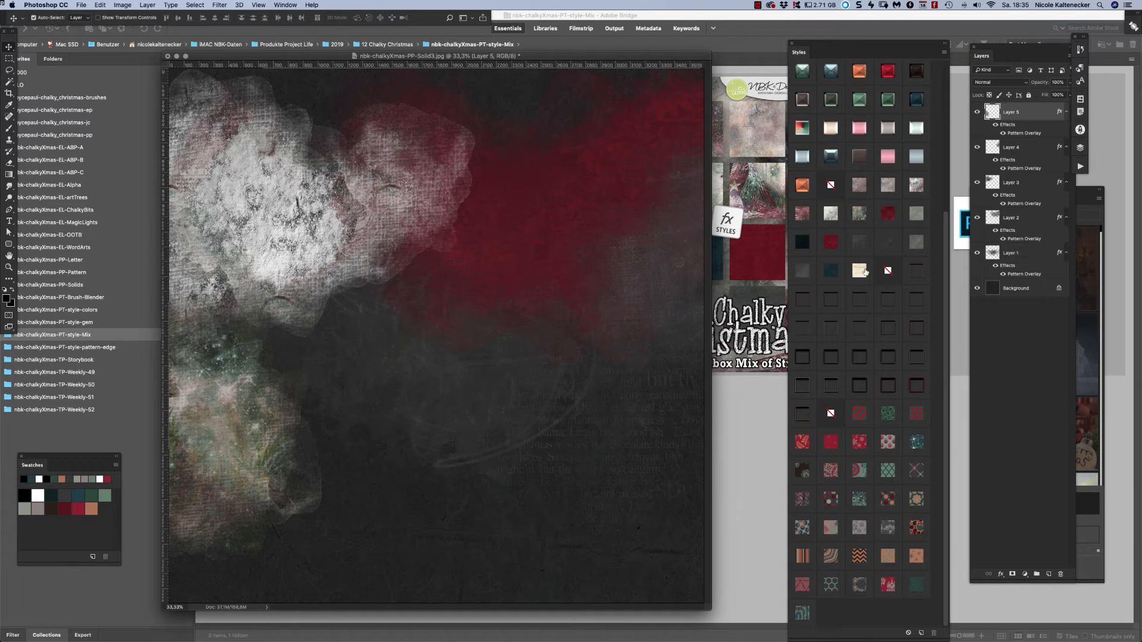
{"action": "left_click", "coordinate": [916, 241]}
{"action": "left_click", "coordinate": [262, 248]}
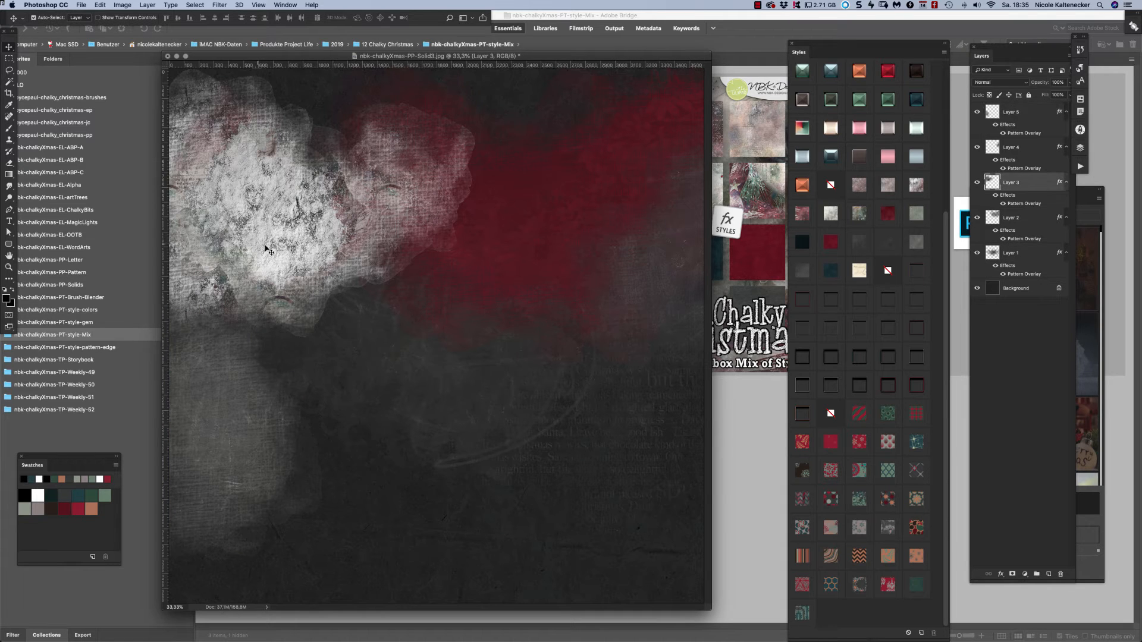
{"action": "left_click", "coordinate": [803, 271]}
Apply the dark blue mix style to Layer 2, move it to the canvas's lower right, and shift Layer 3 slightly down.
{"action": "left_click", "coordinate": [324, 217]}
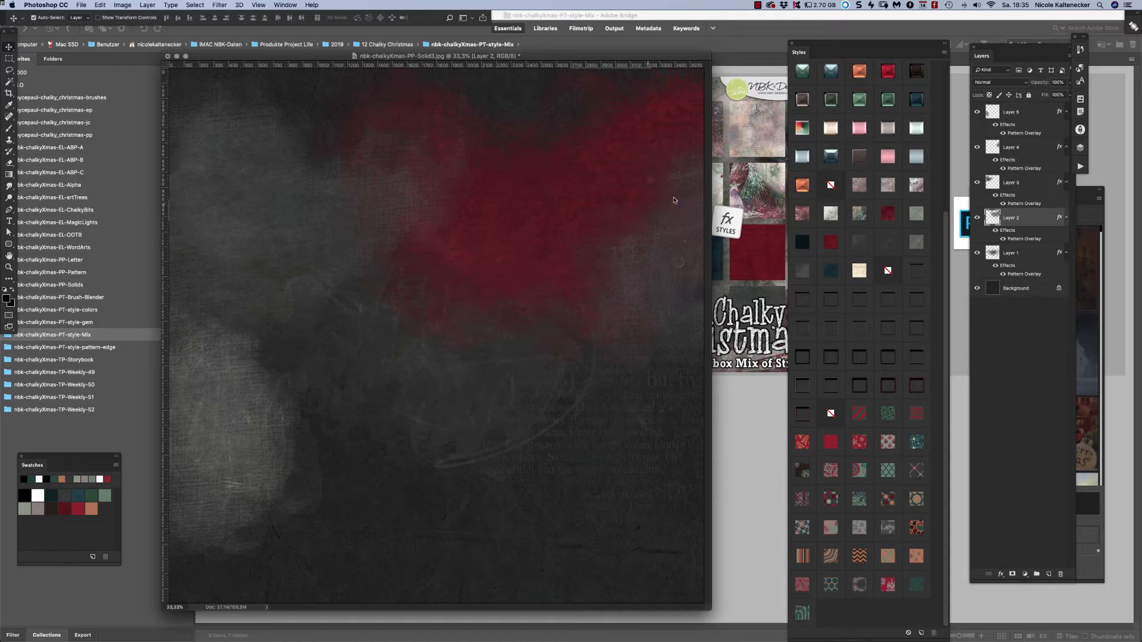
{"action": "left_click", "coordinate": [831, 270]}
{"action": "left_click_drag", "start_coordinate": [540, 154], "coordinate": [572, 459]}
{"action": "left_click_drag", "start_coordinate": [330, 240], "coordinate": [312, 258]}
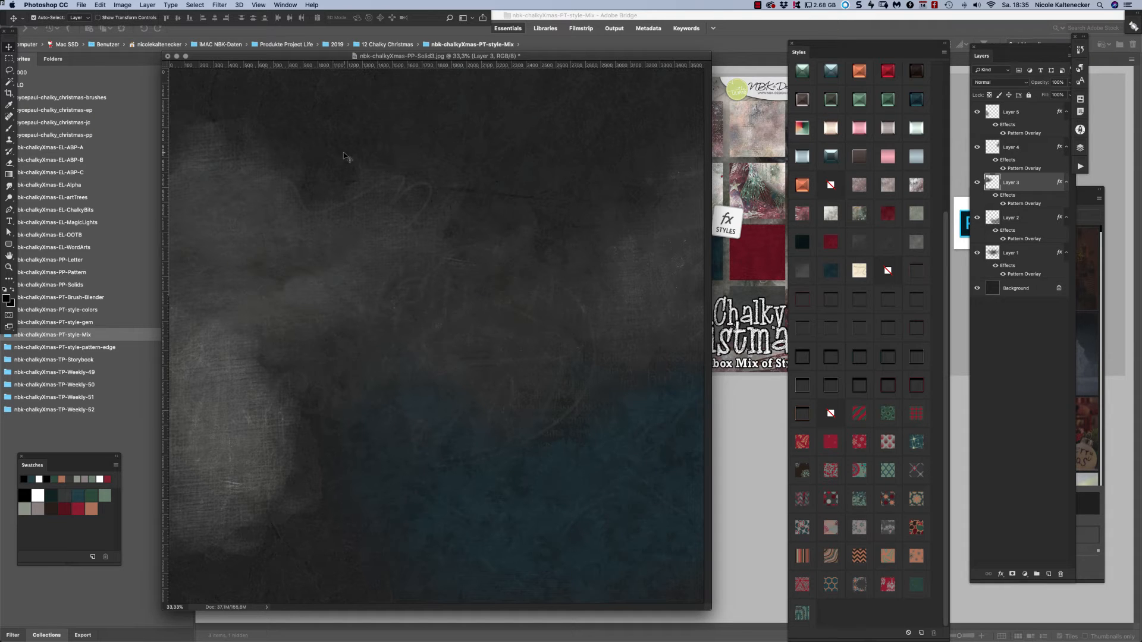
Try the cream handwriting, glossy pink and pale grey texture styles on Layer 3.
{"action": "left_click", "coordinate": [860, 271]}
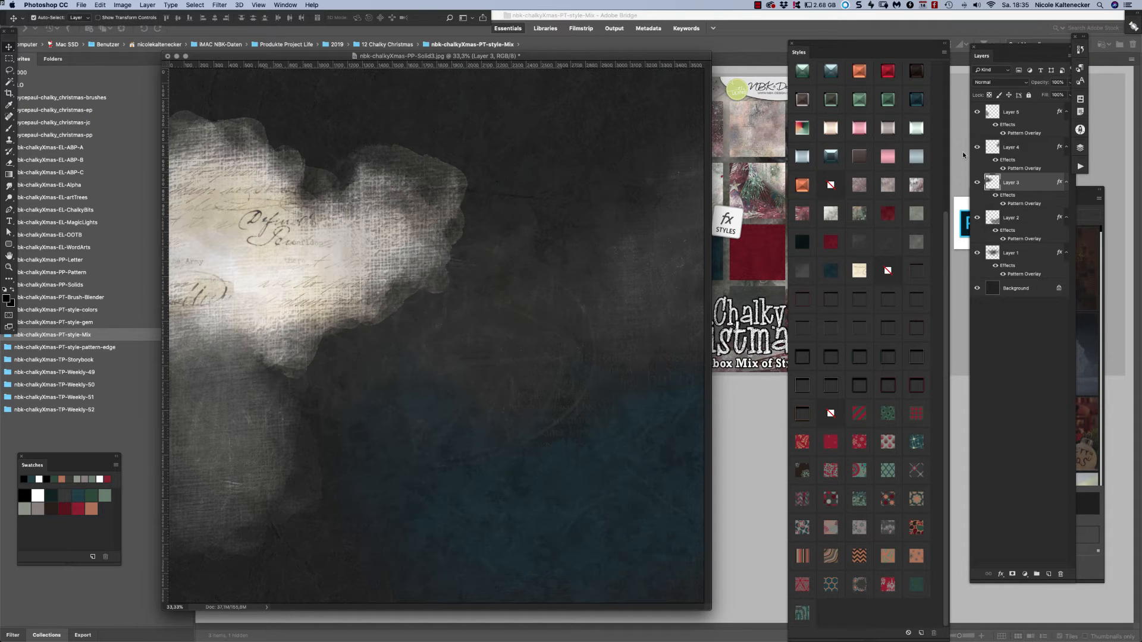
{"action": "left_click", "coordinate": [888, 154]}
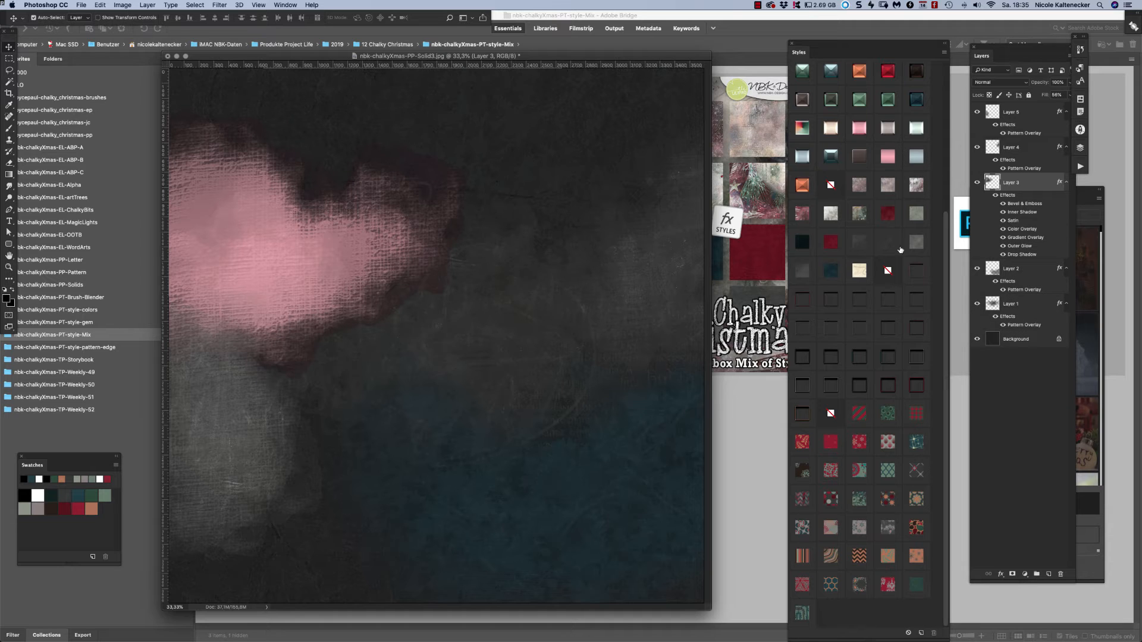
{"action": "left_click", "coordinate": [909, 248]}
{"action": "left_click", "coordinate": [923, 221]}
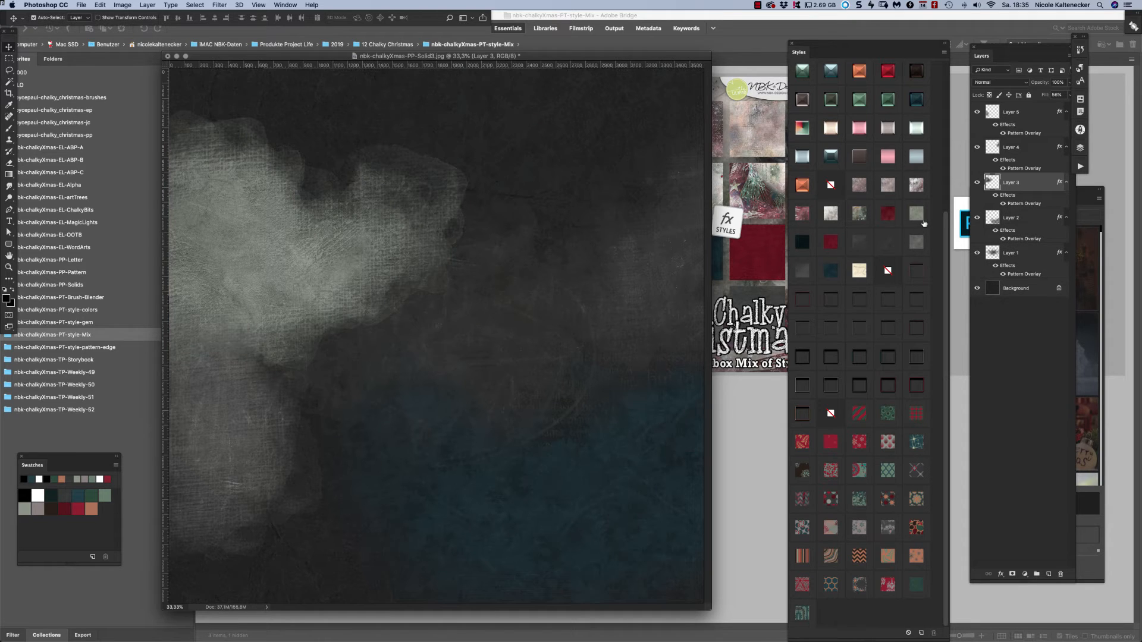
Compare the slate grey, dark blue, cream handwriting and sparkling pink-grey mix styles on Layer 3.
{"action": "left_click", "coordinate": [802, 268]}
{"action": "left_click", "coordinate": [830, 272]}
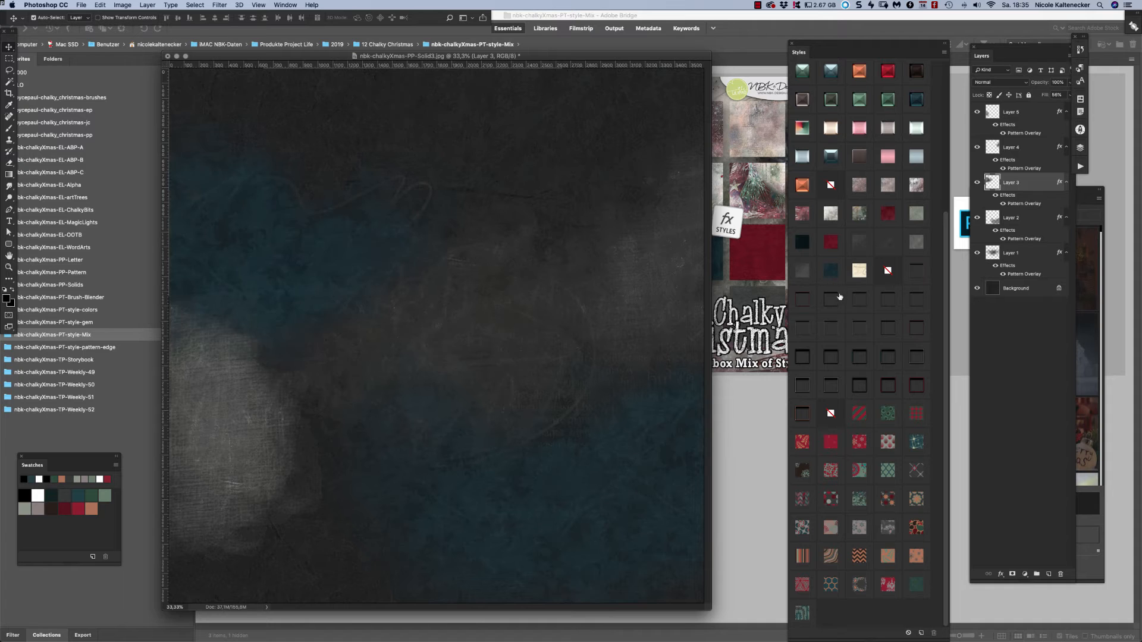
{"action": "left_click", "coordinate": [858, 271]}
{"action": "left_click", "coordinate": [888, 184]}
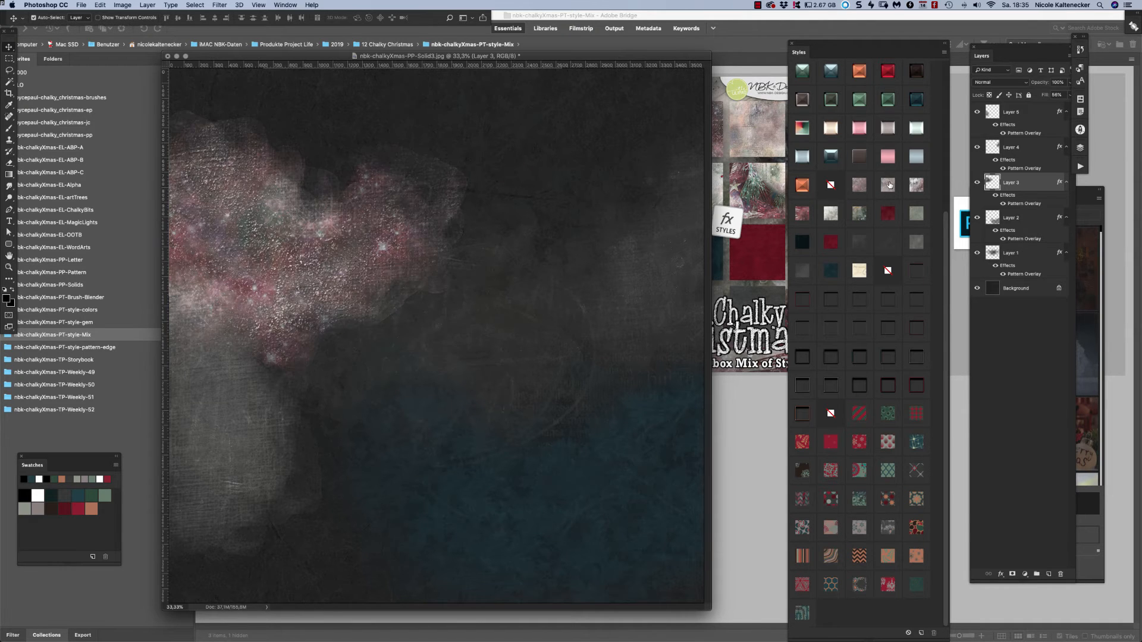
Apply the nbk-chalkyXmas-mixofstyles2 style to Layer 3 without renaming the style.
{"action": "left_click", "coordinate": [915, 190]}
{"action": "double_click", "coordinate": [895, 188]}
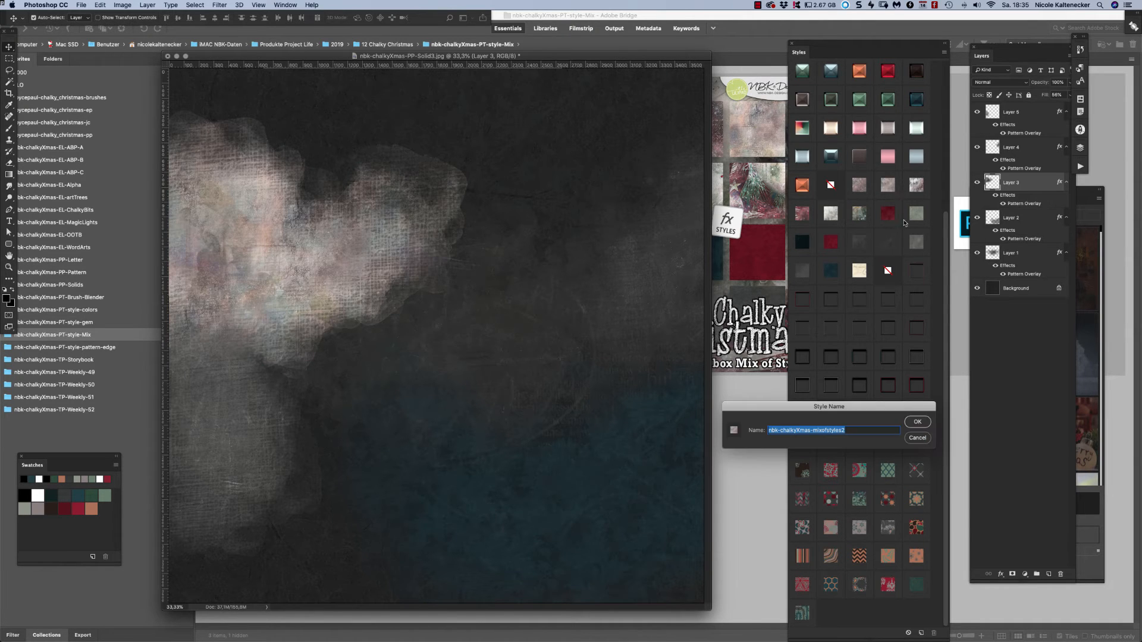
{"action": "left_click", "coordinate": [911, 439]}
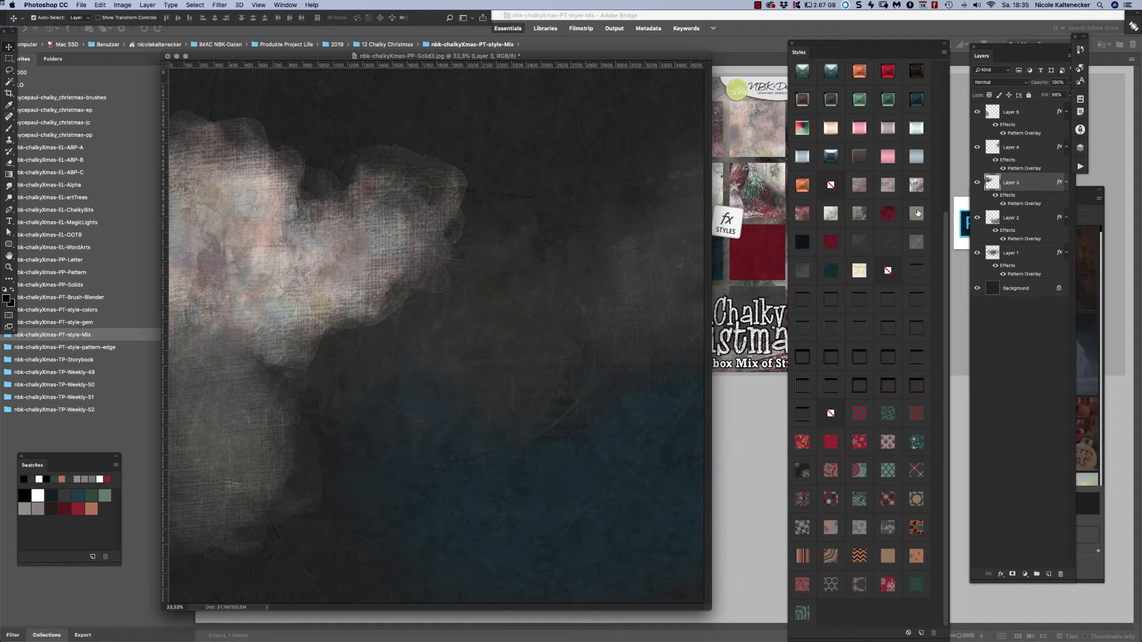
{"action": "left_click", "coordinate": [825, 189]}
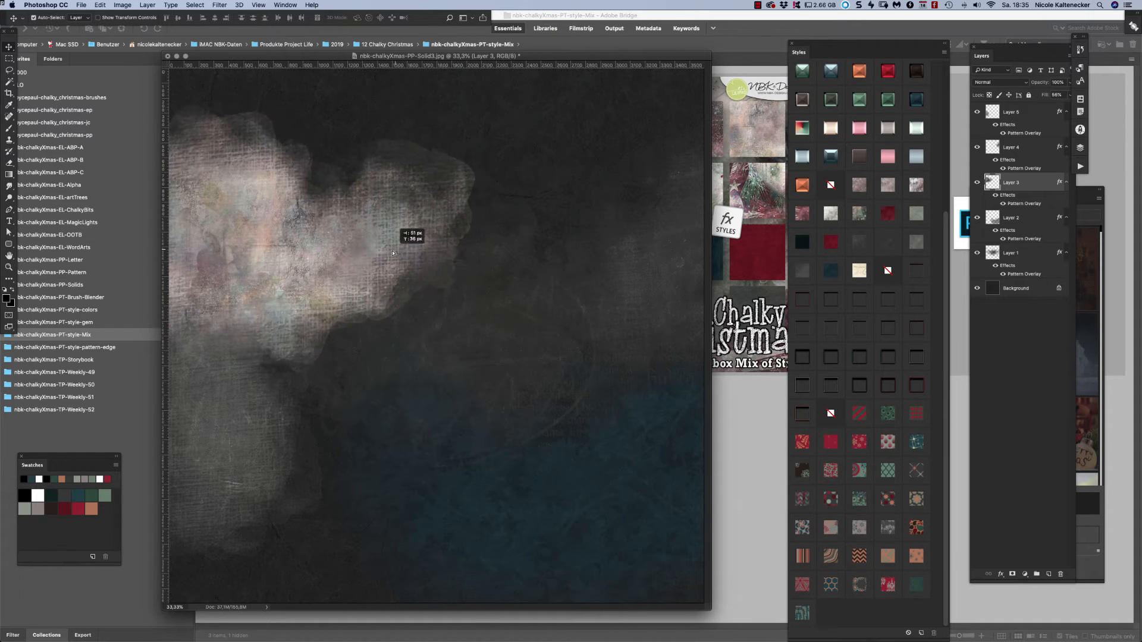
Apply the dark red mix style to Layer 5 at the canvas's lower left.
{"action": "left_click", "coordinate": [237, 437]}
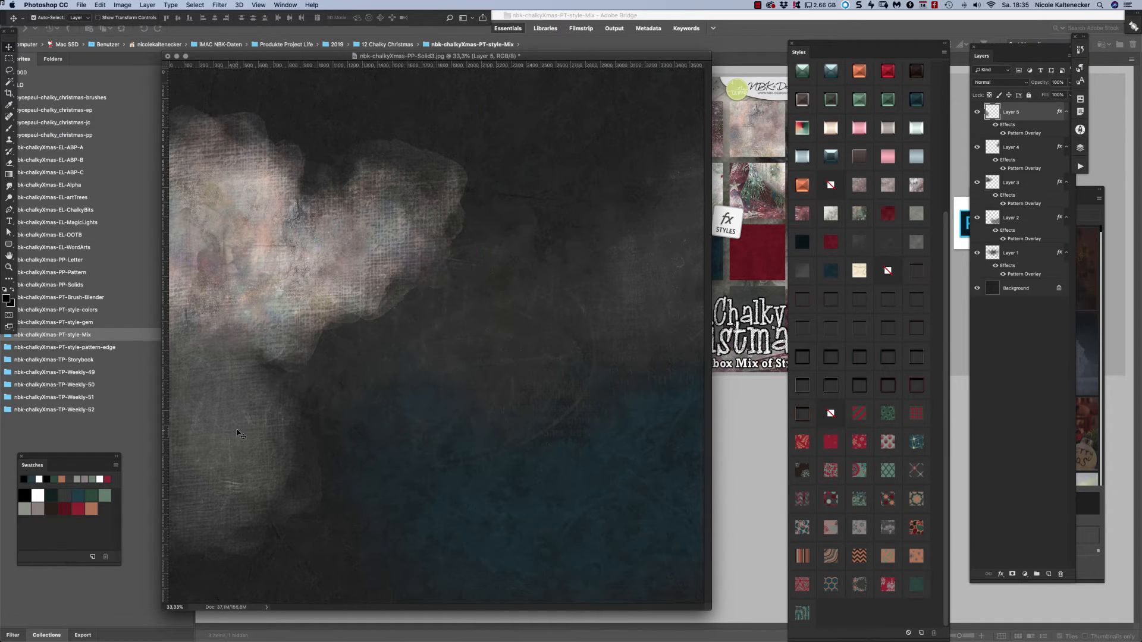
{"action": "left_click", "coordinate": [802, 212]}
{"action": "left_click", "coordinate": [832, 245]}
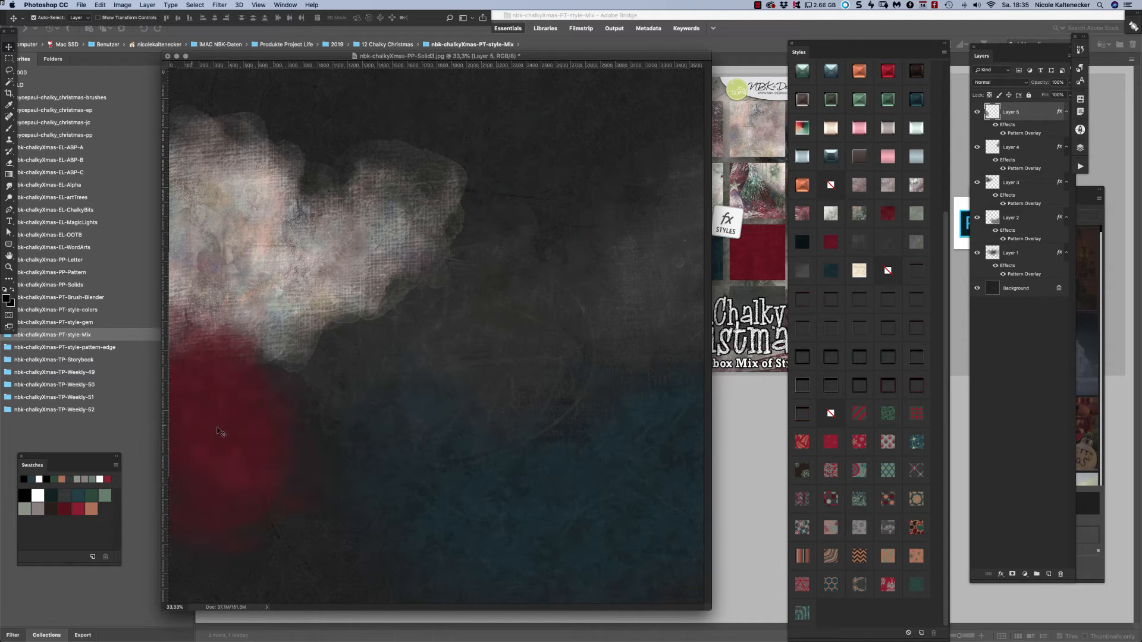
Reposition the dark blue painted Layer 2, then select Layer 3 and set its fill to 56%.
{"action": "left_click_drag", "start_coordinate": [443, 418], "coordinate": [410, 394]}
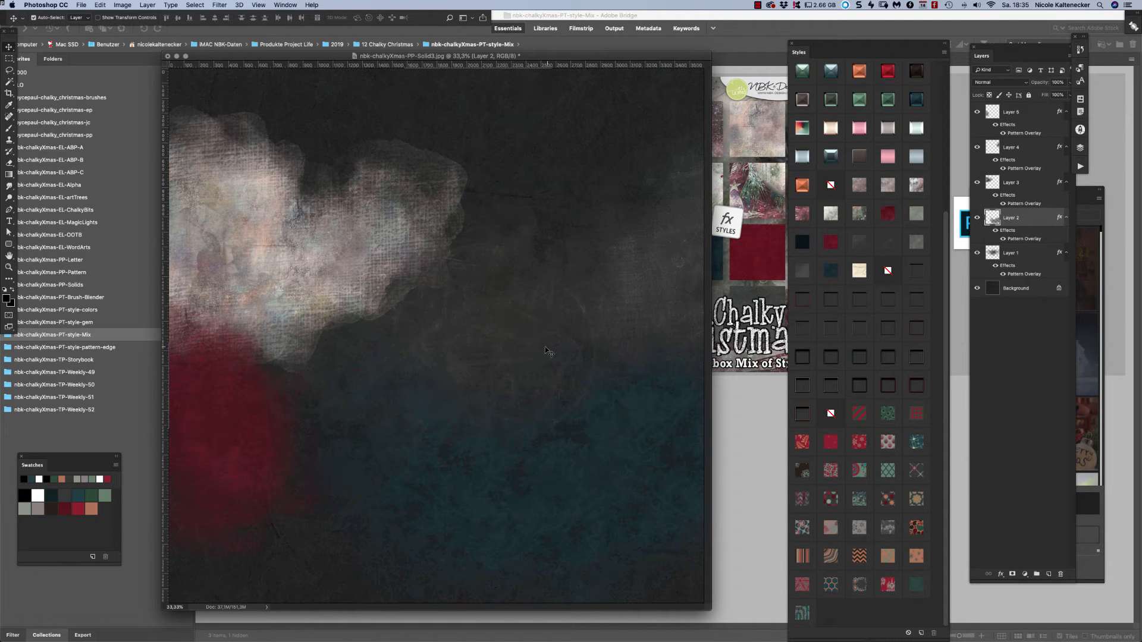
{"action": "left_click_drag", "start_coordinate": [630, 300], "coordinate": [653, 278]}
{"action": "left_click", "coordinate": [341, 247]}
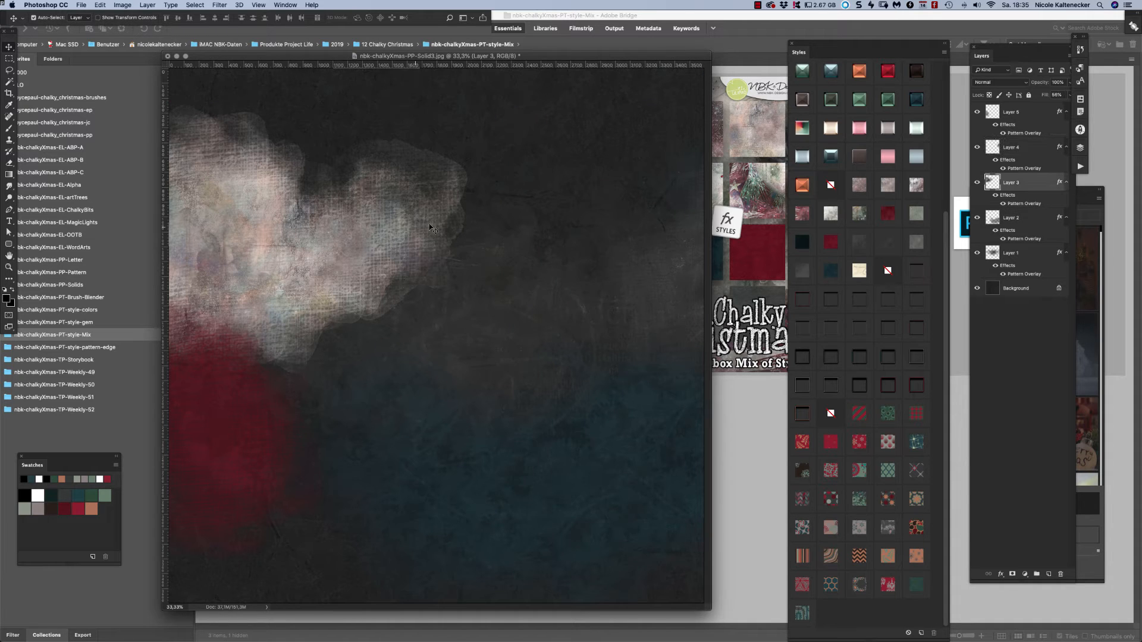
{"action": "key", "text": "shift+5"}
{"action": "key", "text": "shift+6"}
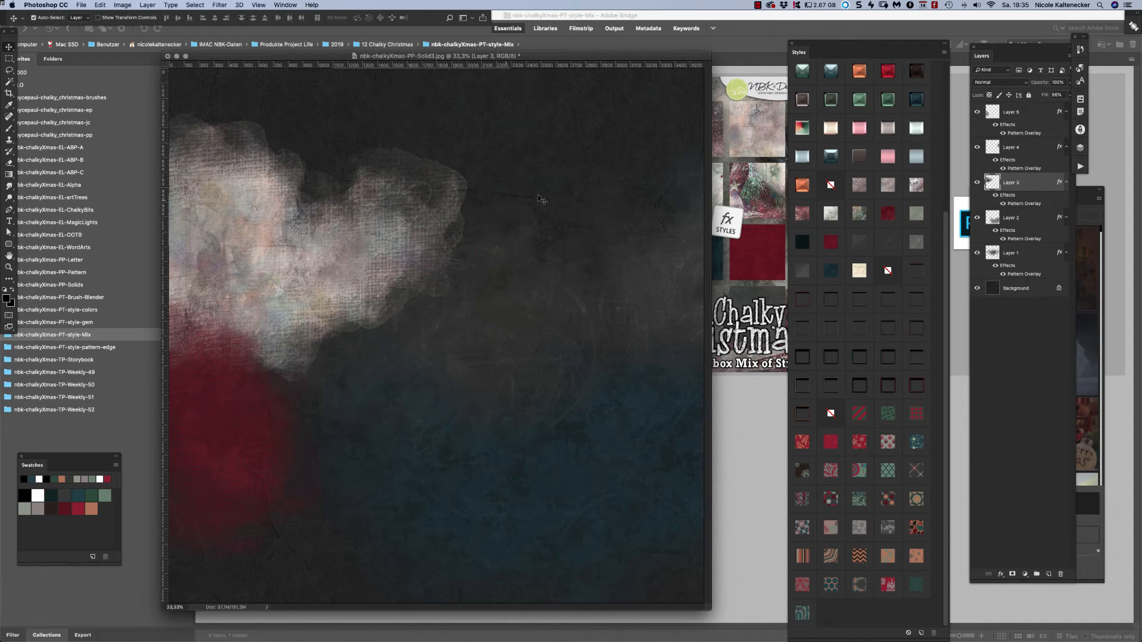
Apply the pale grey-green mix style to Layer 3 and move its painted patch down over the red area.
{"action": "left_click", "coordinate": [894, 239]}
{"action": "left_click", "coordinate": [912, 234]}
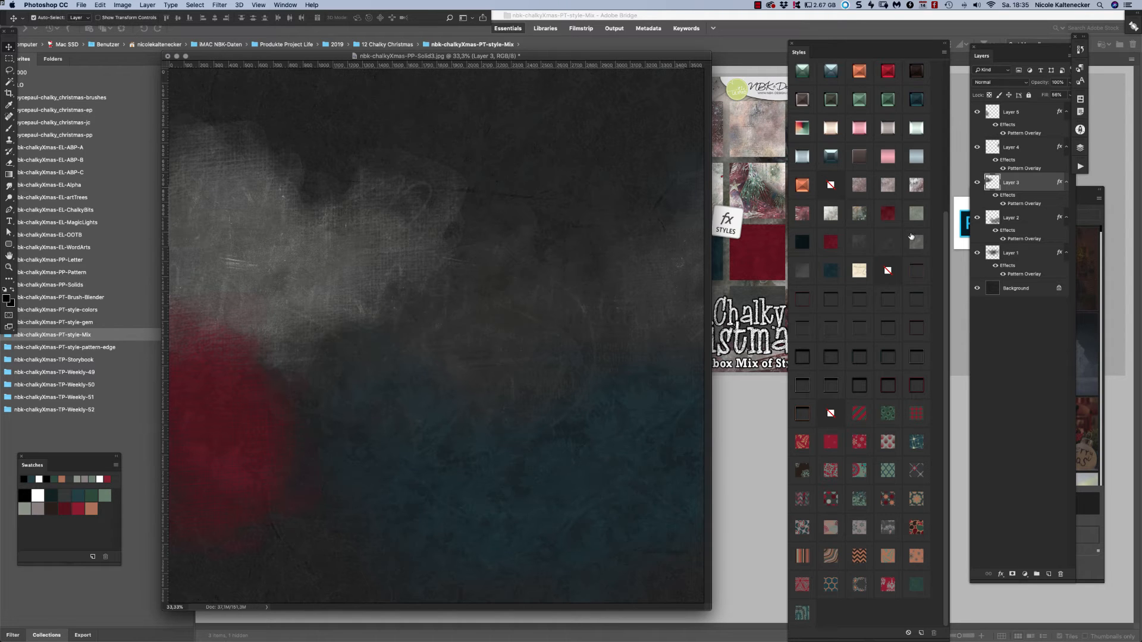
{"action": "left_click", "coordinate": [916, 211]}
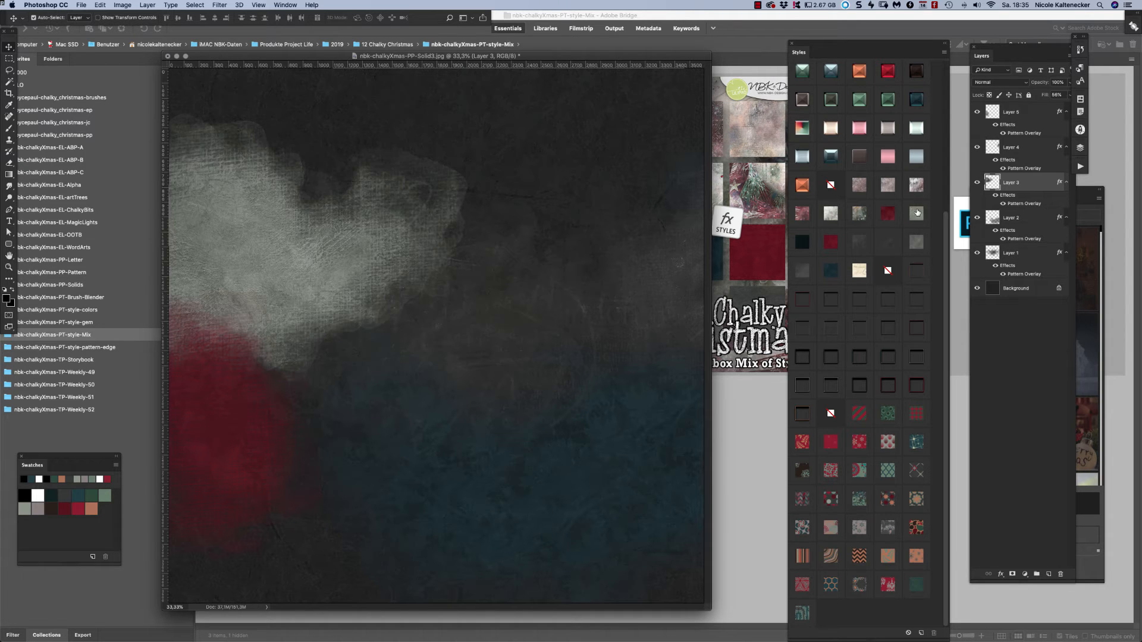
{"action": "left_click_drag", "start_coordinate": [393, 253], "coordinate": [335, 331]}
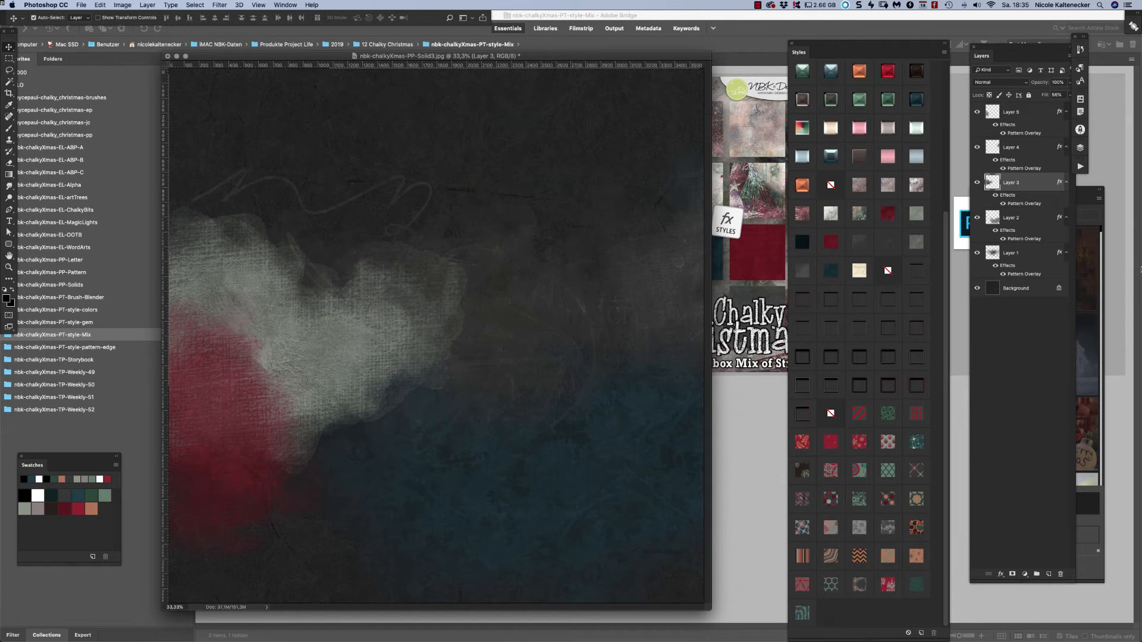
Shift the document window aside, deselect the layers, and open the nbk-chalkyXmas-PT-style-gem folder in Bridge.
{"action": "left_click_drag", "start_coordinate": [664, 56], "coordinate": [697, 52]}
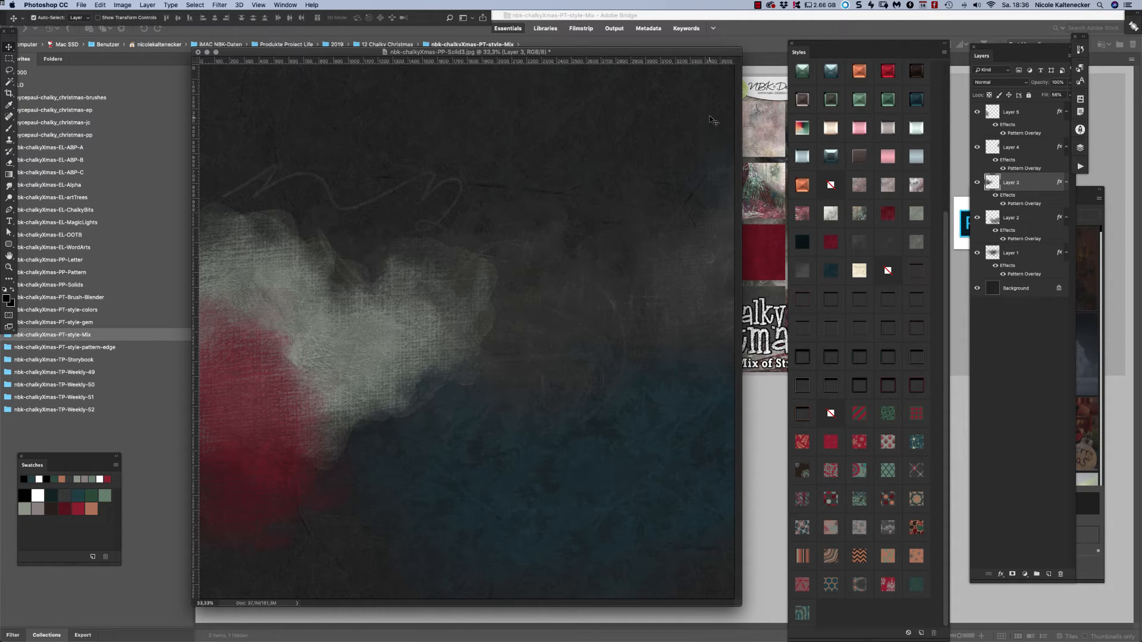
{"action": "left_click", "coordinate": [729, 77]}
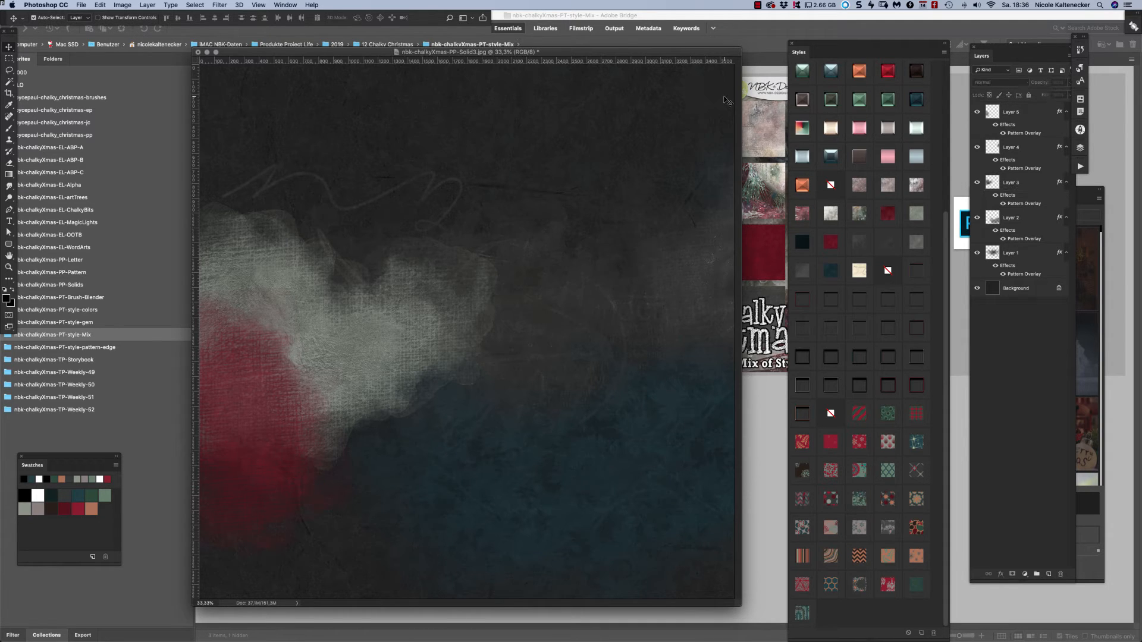
{"action": "left_click", "coordinate": [112, 321]}
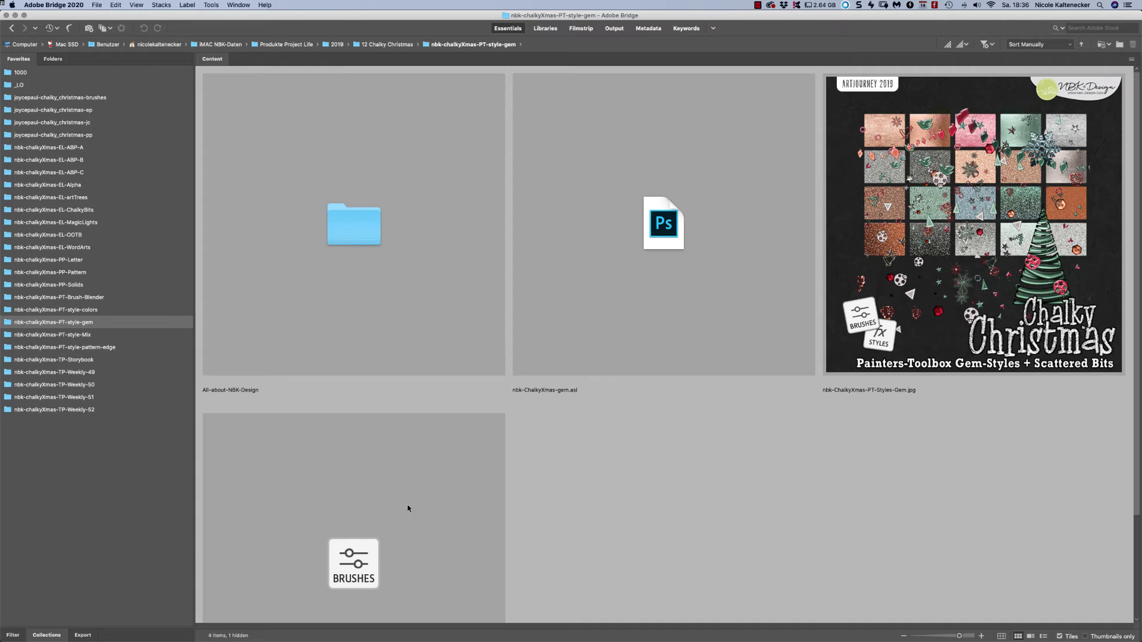
Switch to Photoshop, create a new empty layer above Layer 5 and activate the Brush tool.
{"action": "left_click", "coordinate": [381, 635]}
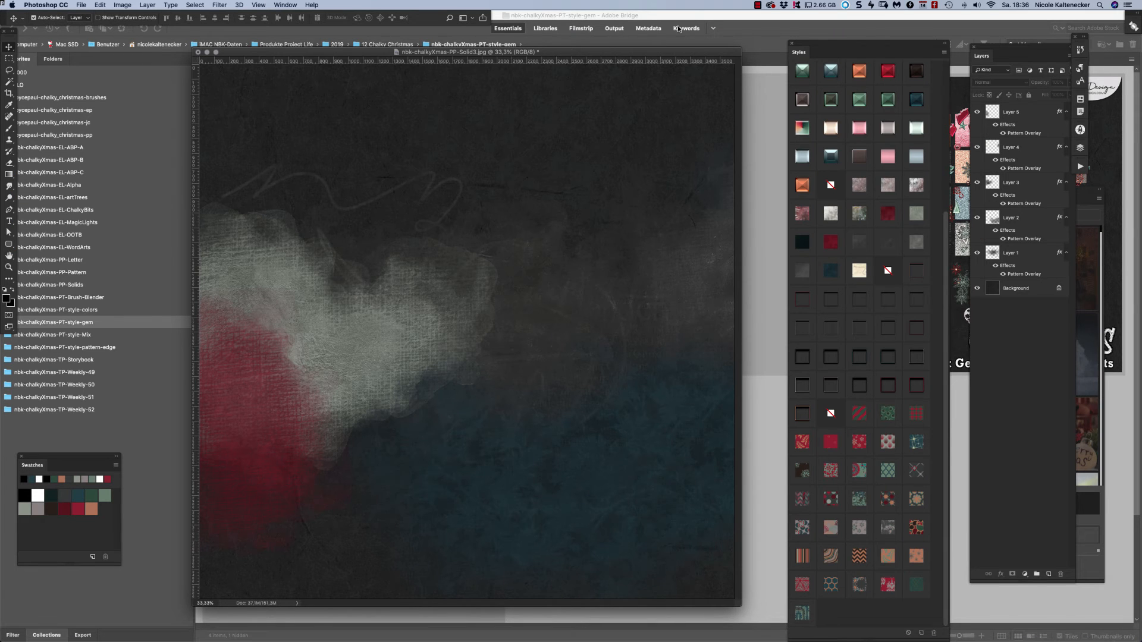
{"action": "key", "text": "shift+super+n"}
{"action": "key", "text": "Return"}
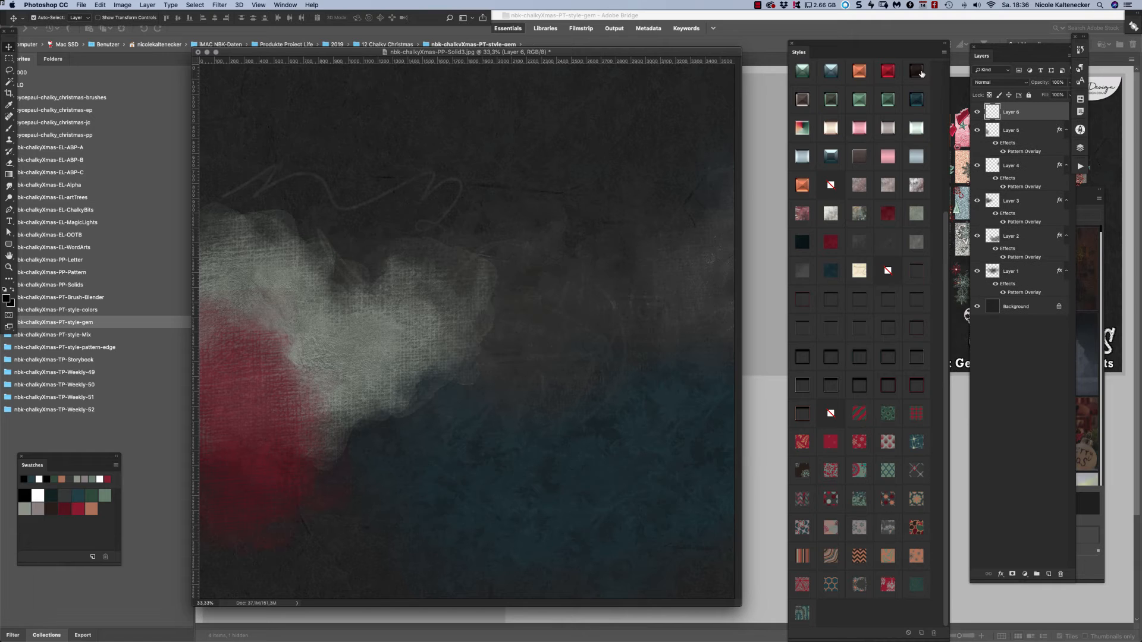
{"action": "left_click", "coordinate": [9, 129]}
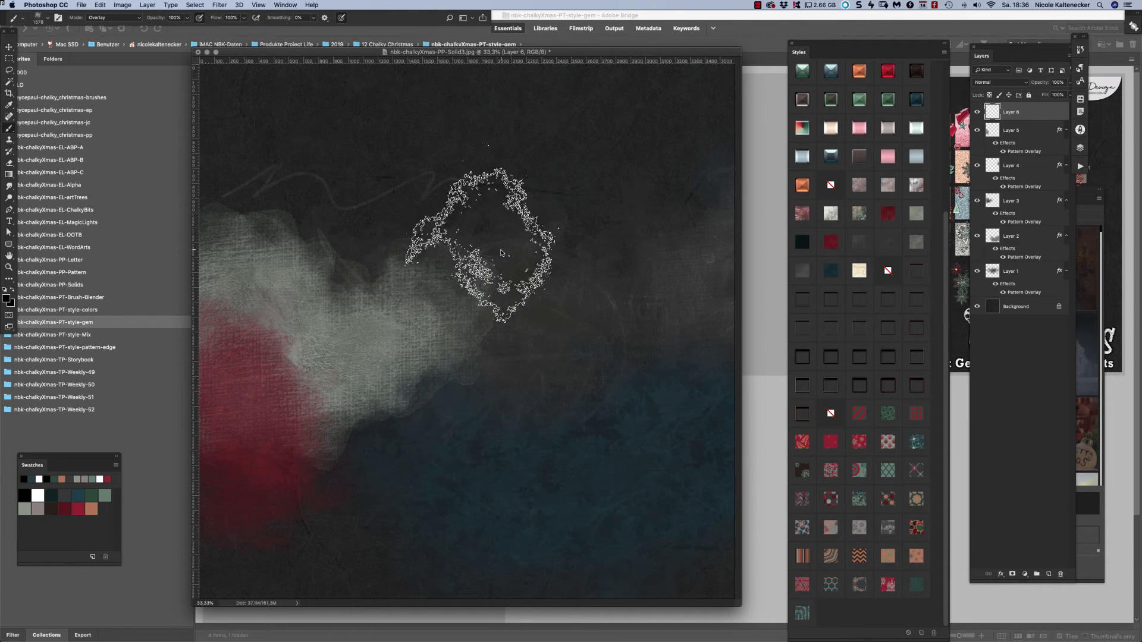
Collapse the nbk-chalkyXmas-blender brush group and load nbk-ChalkyXmas-gem.asl from Bridge.
{"action": "right_click", "coordinate": [601, 213]}
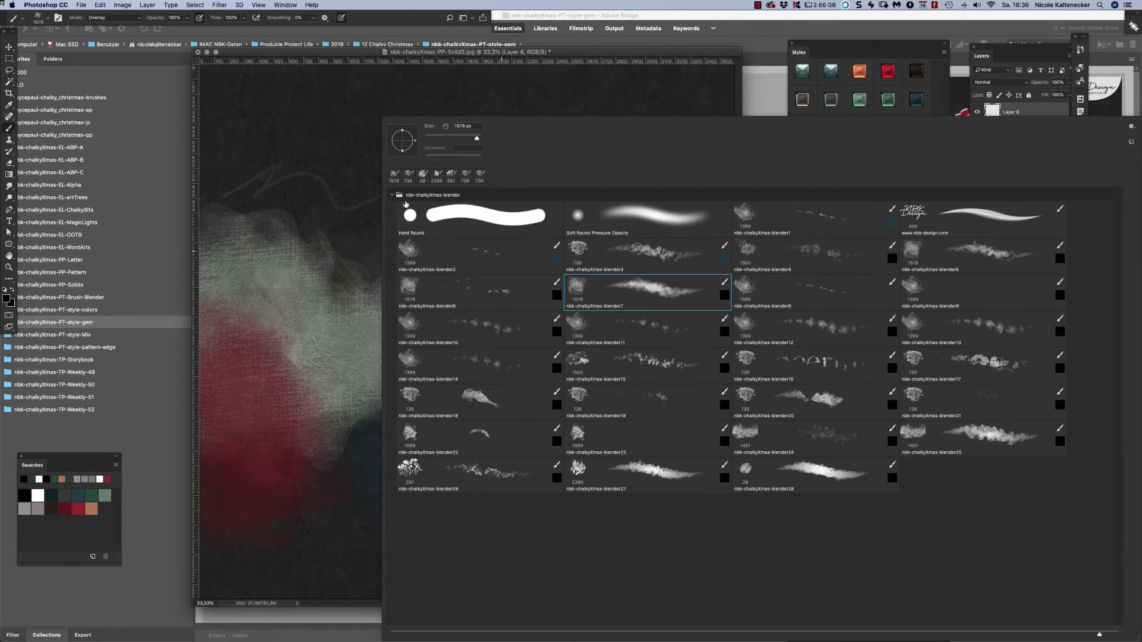
{"action": "left_click", "coordinate": [393, 195]}
{"action": "left_click", "coordinate": [740, 129]}
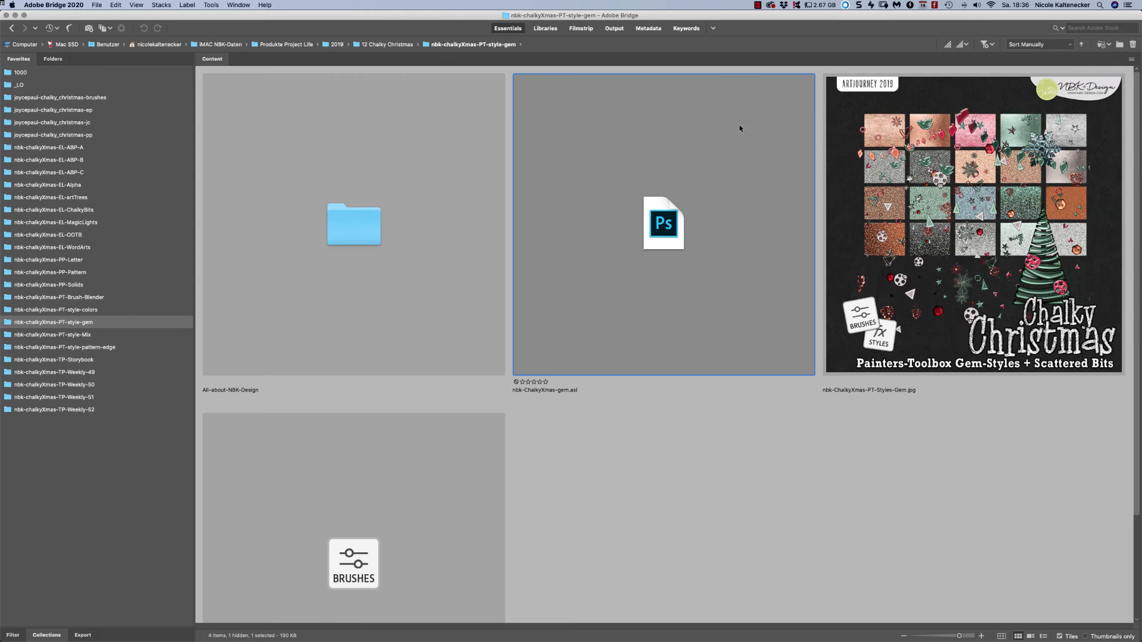
{"action": "left_click", "coordinate": [578, 397]}
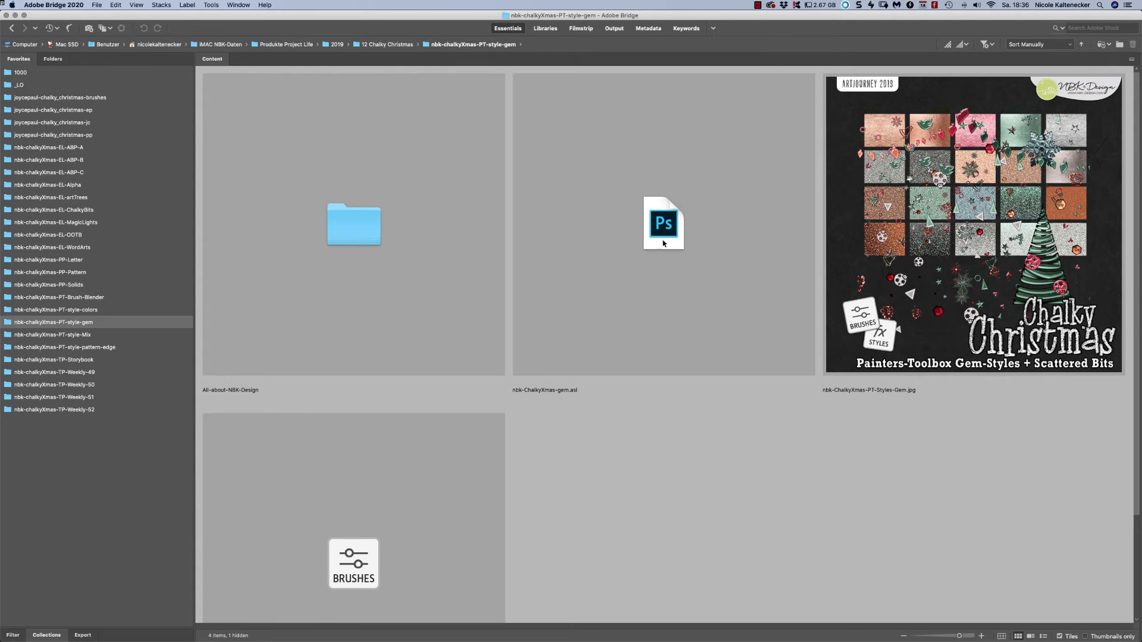
{"action": "double_click", "coordinate": [663, 243]}
Check the brush presets, then open nbk-ChalkyXmas-gem.asl from Bridge with Adobe Photoshop CC 2018.
{"action": "right_click", "coordinate": [587, 222]}
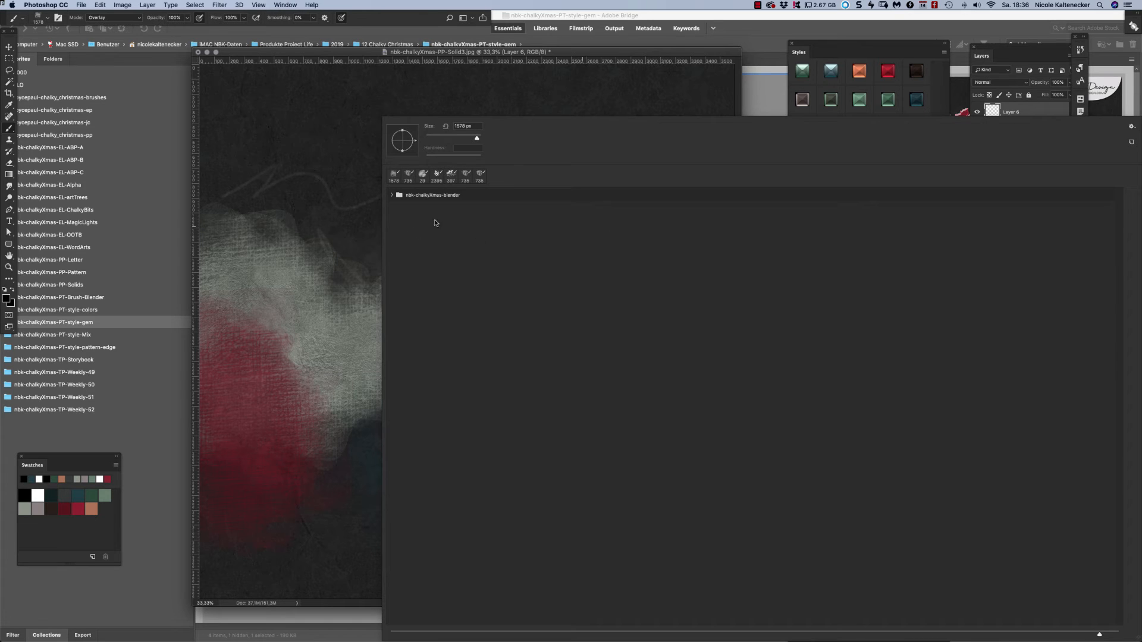
{"action": "left_click", "coordinate": [763, 90]}
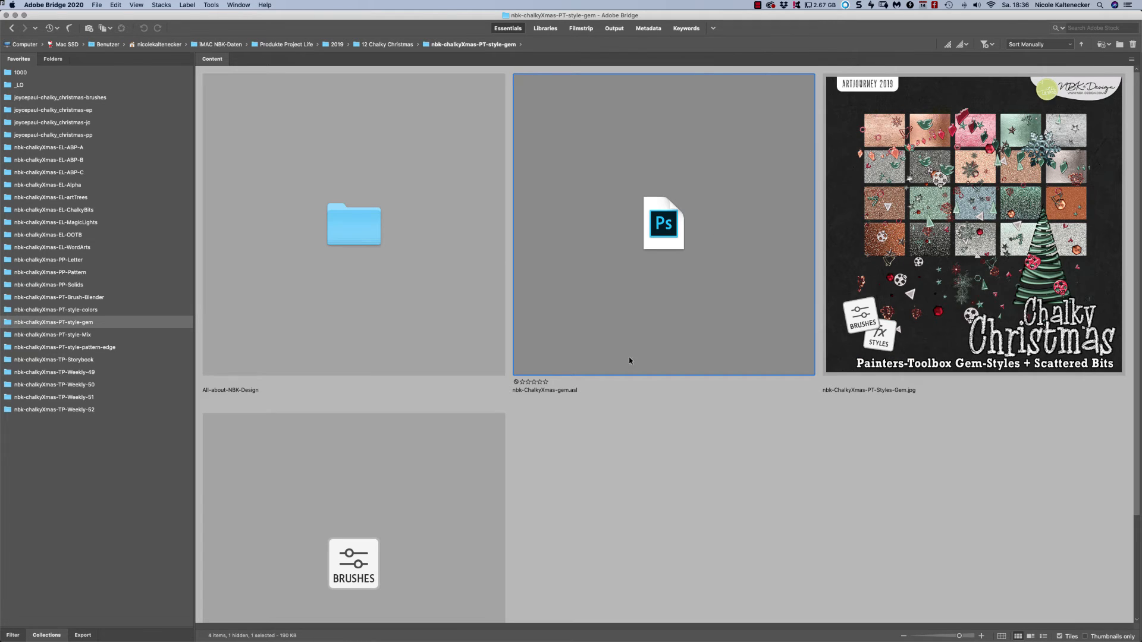
{"action": "left_click", "coordinate": [630, 394]}
{"action": "right_click", "coordinate": [661, 234]}
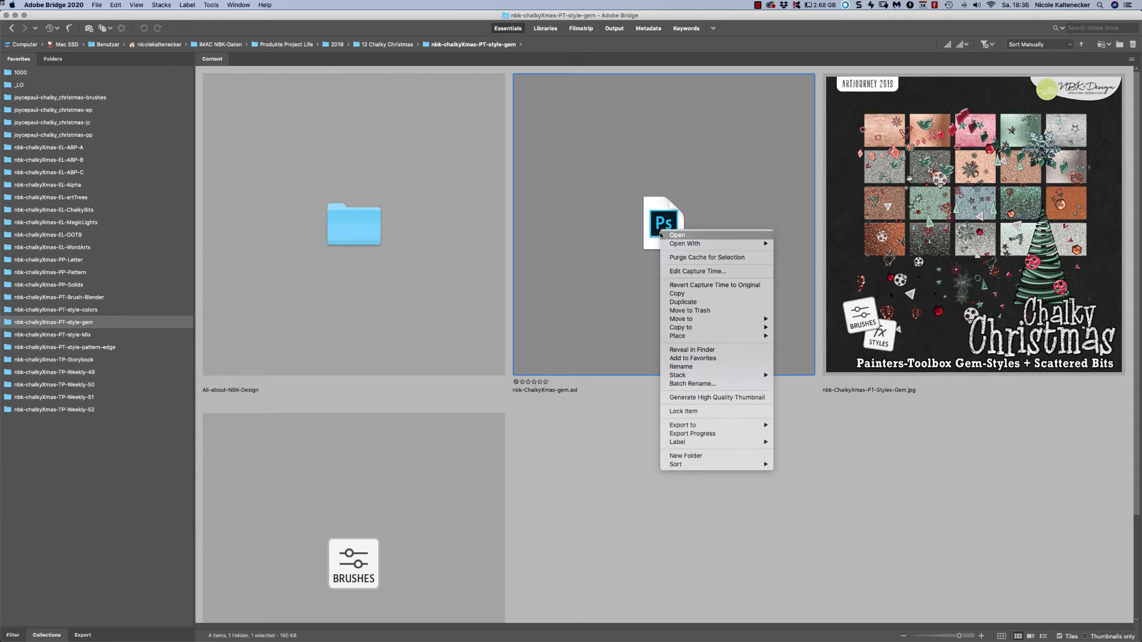
{"action": "mouse_move", "coordinate": [669, 244]}
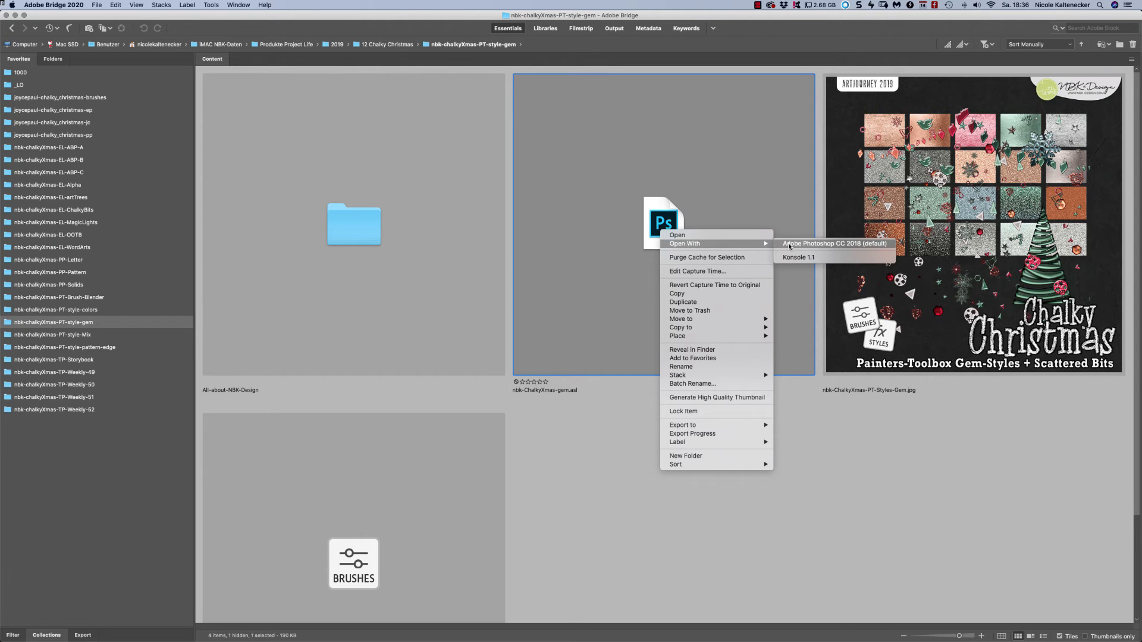
{"action": "left_click", "coordinate": [855, 244]}
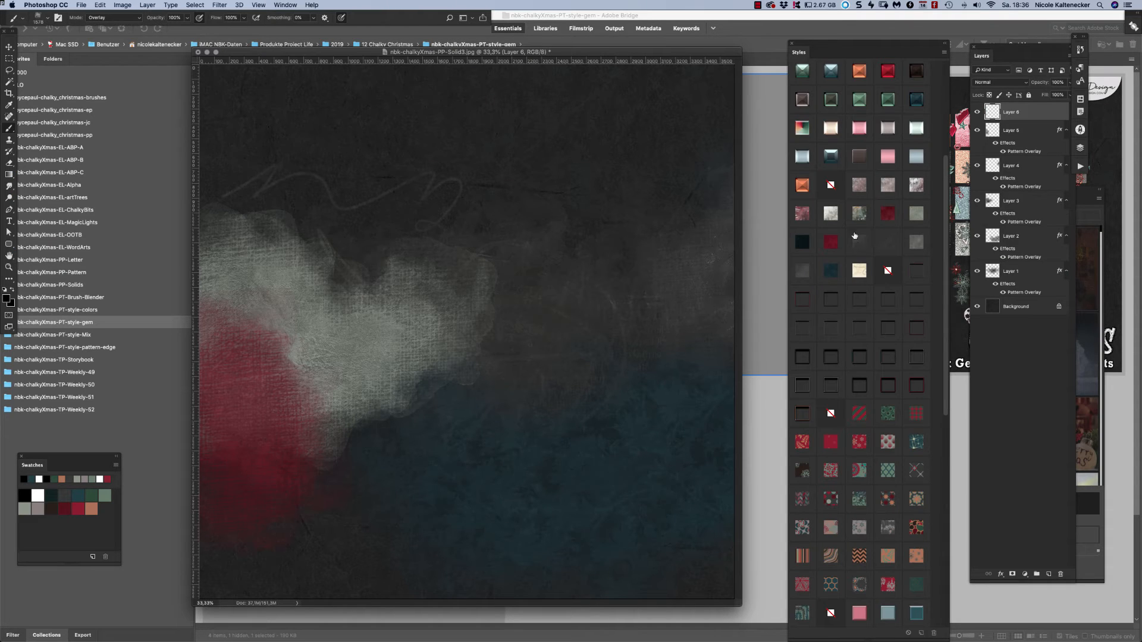
Look through the loaded brush presets for the scattered bits set, then return to Bridge.
{"action": "right_click", "coordinate": [290, 120]}
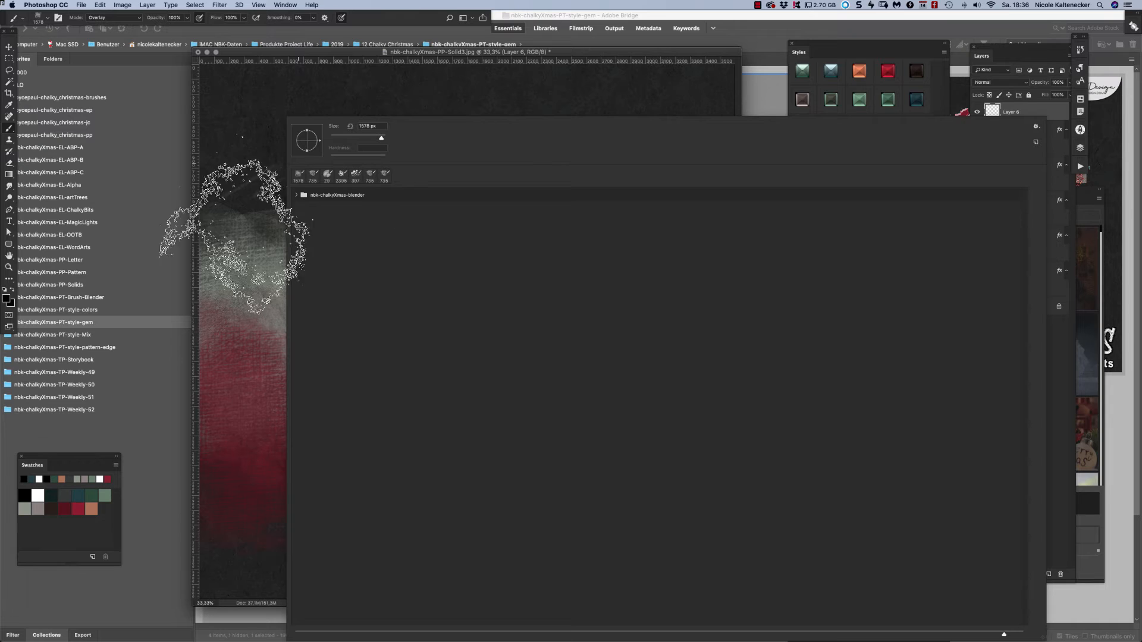
{"action": "left_click", "coordinate": [297, 195]}
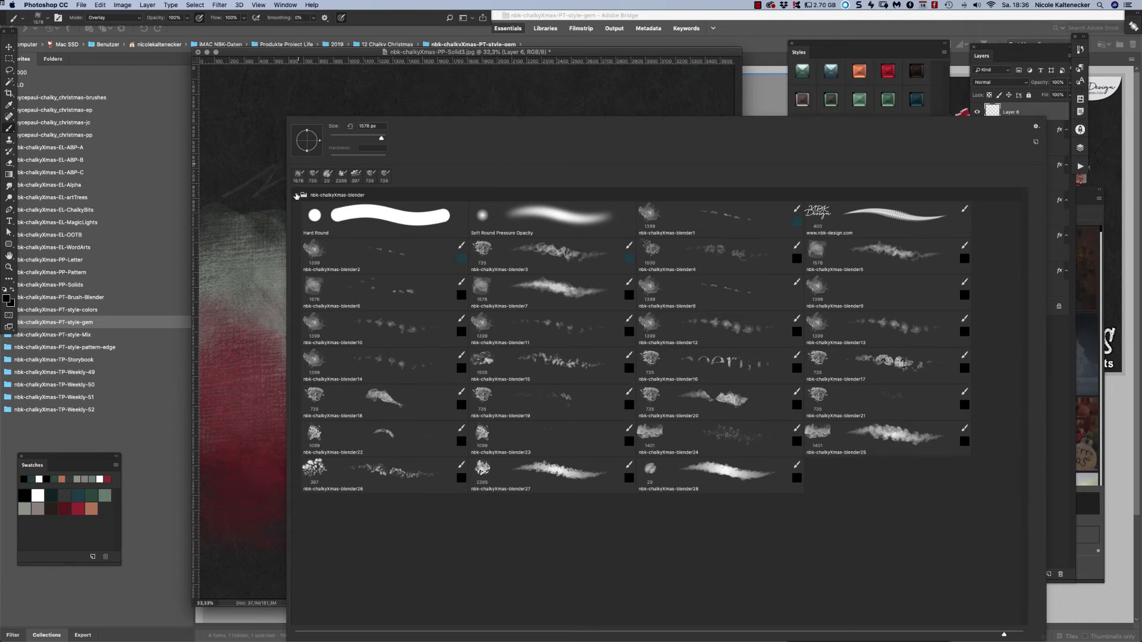
{"action": "left_click", "coordinate": [297, 195]}
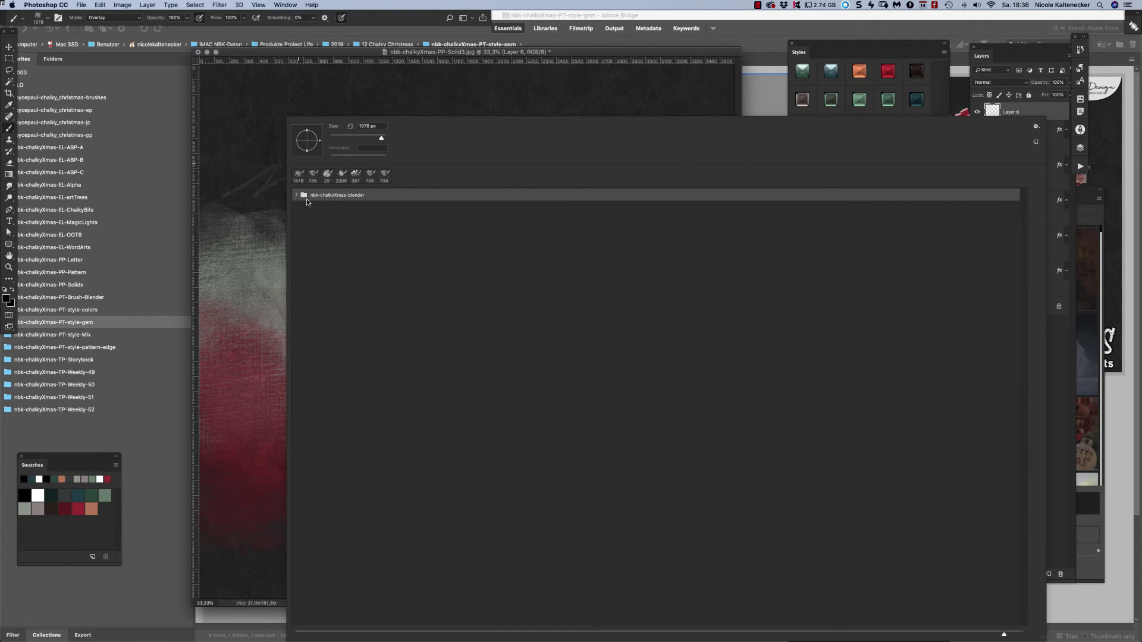
{"action": "left_click", "coordinate": [772, 89]}
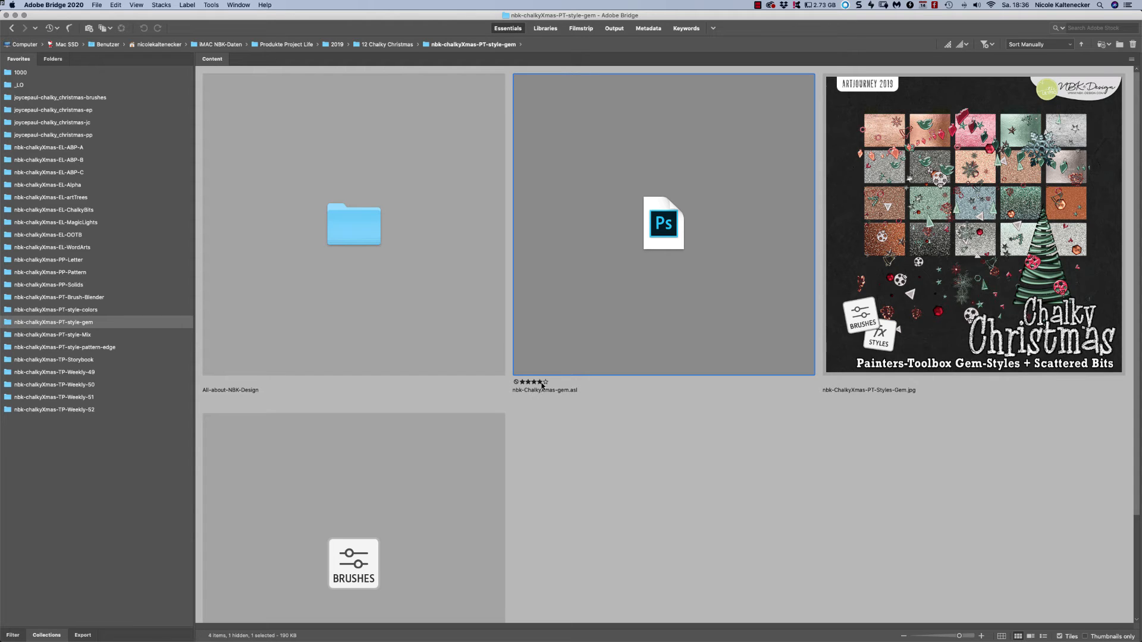
{"action": "right_click", "coordinate": [661, 240]}
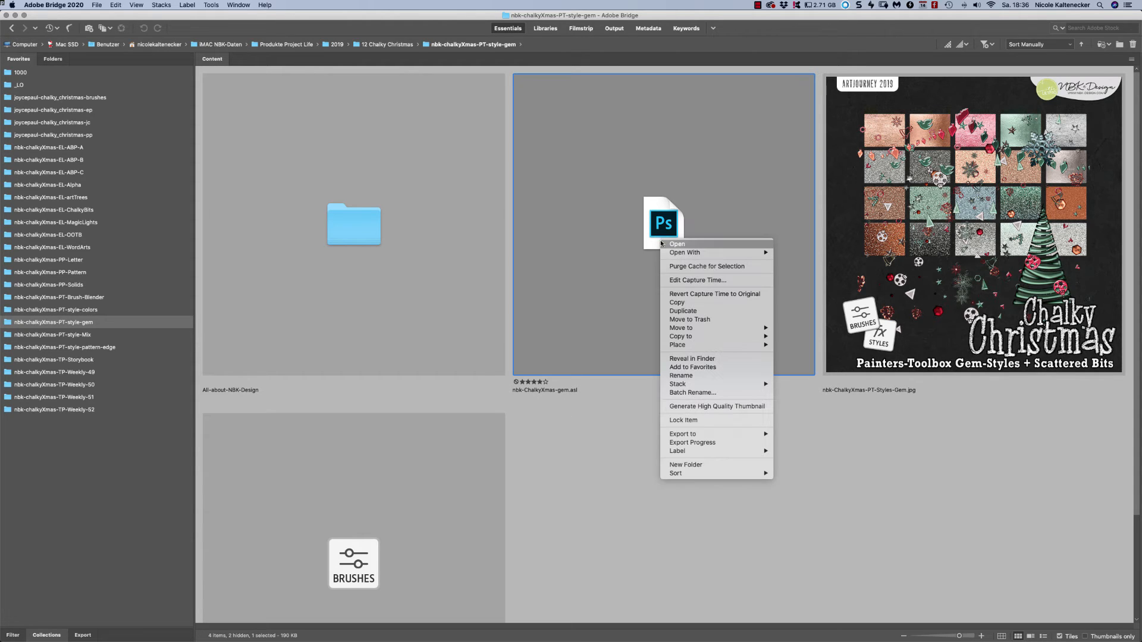
{"action": "mouse_move", "coordinate": [665, 254]}
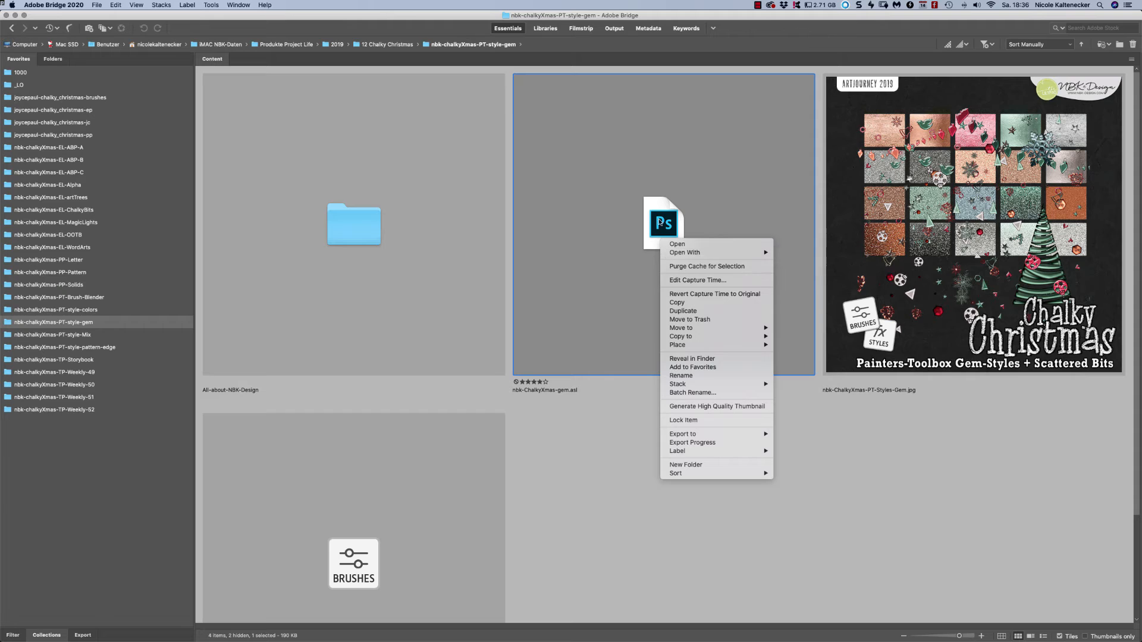
{"action": "left_click", "coordinate": [646, 168]}
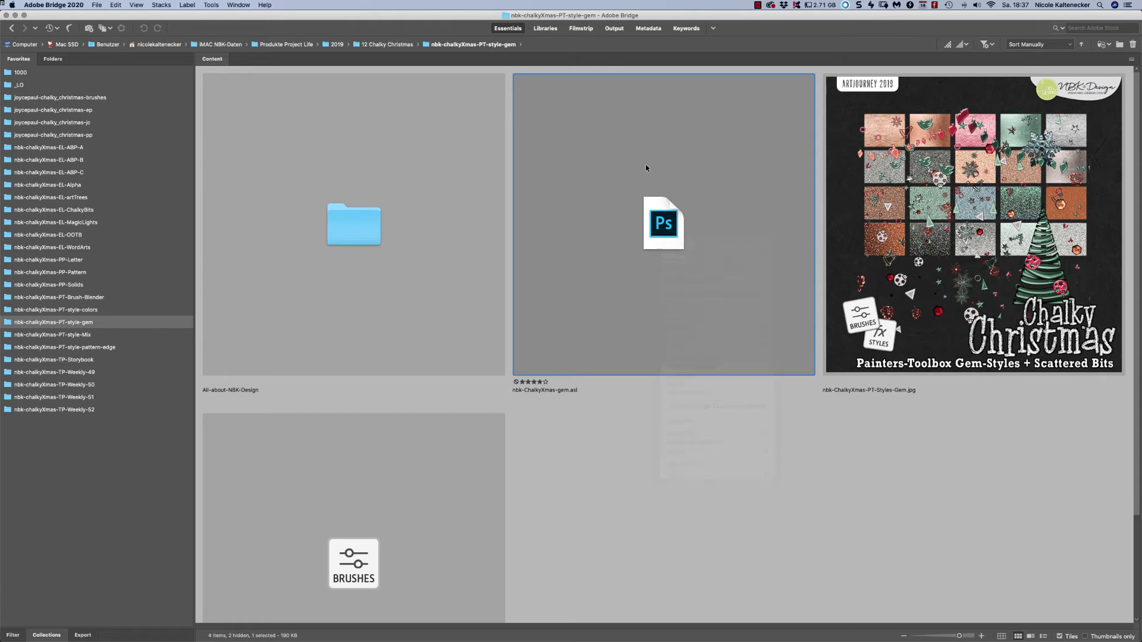
{"action": "left_click", "coordinate": [622, 437]}
{"action": "left_click", "coordinate": [672, 233]}
{"action": "left_click", "coordinate": [905, 363]}
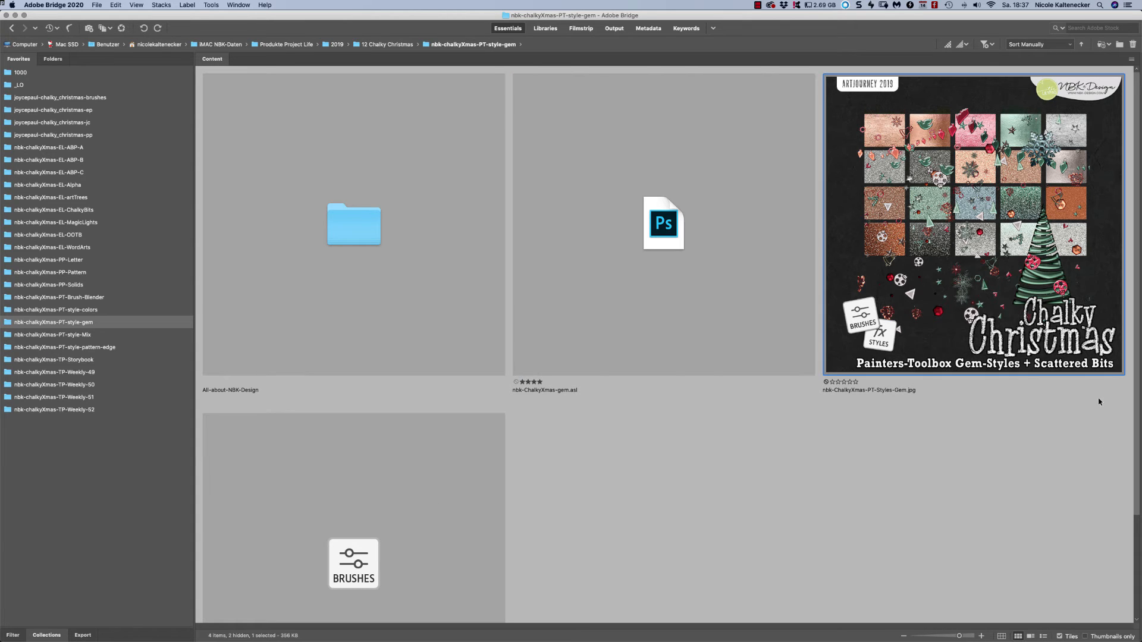
Load the gem folder's scattered bits brush file into Photoshop and look over the loaded gem styles.
{"action": "left_click", "coordinate": [395, 529]}
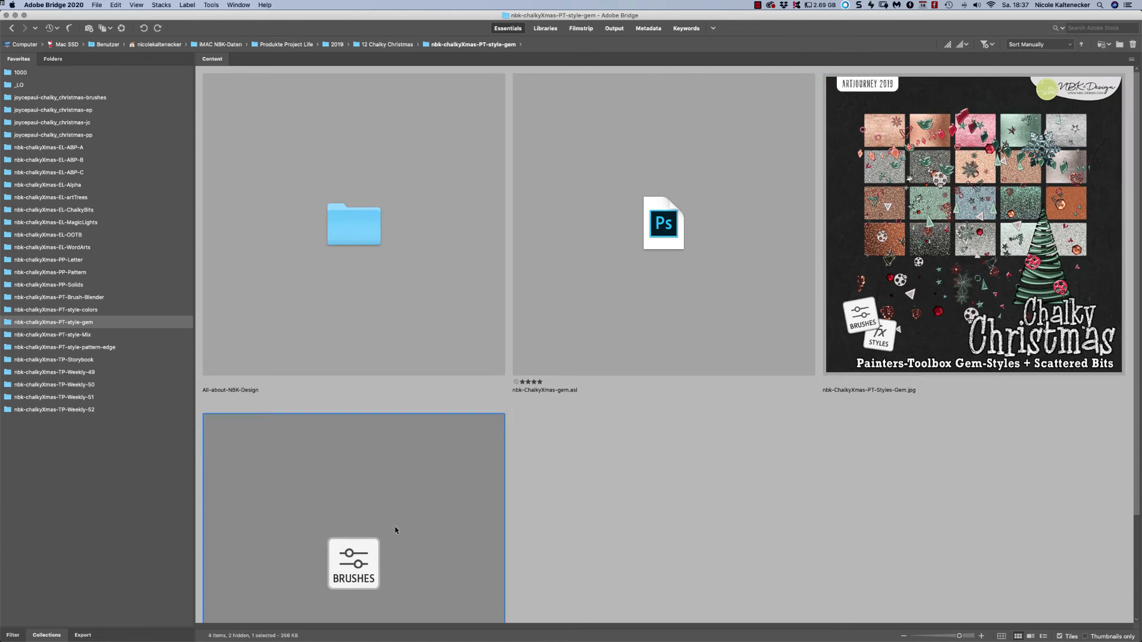
{"action": "double_click", "coordinate": [358, 564]}
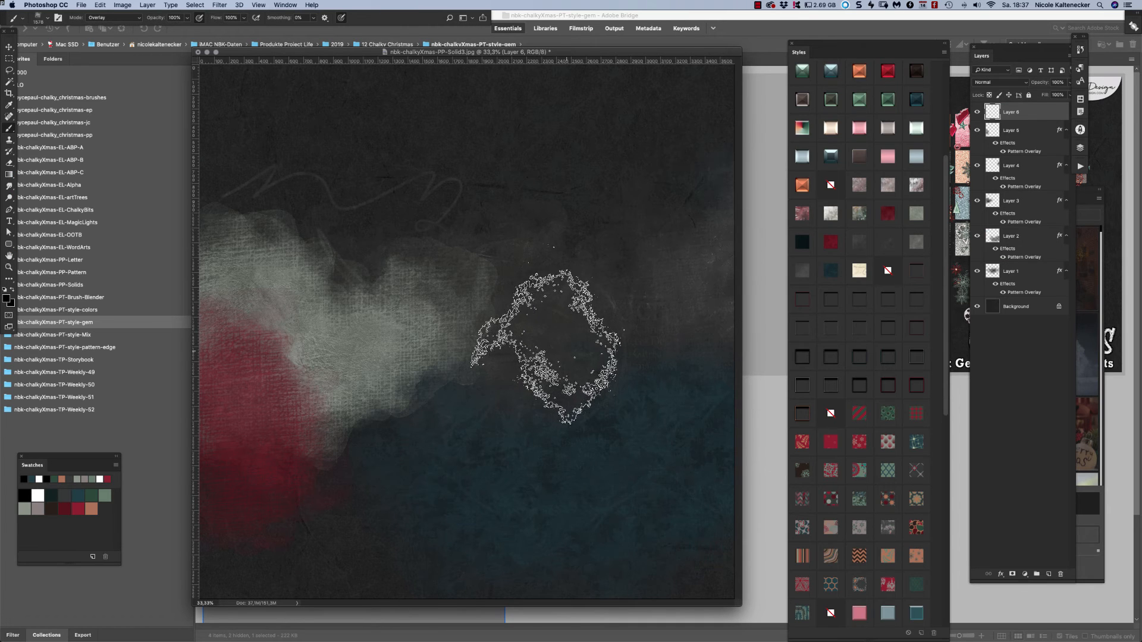
{"action": "right_click", "coordinate": [566, 347]}
{"action": "left_click", "coordinate": [903, 48]}
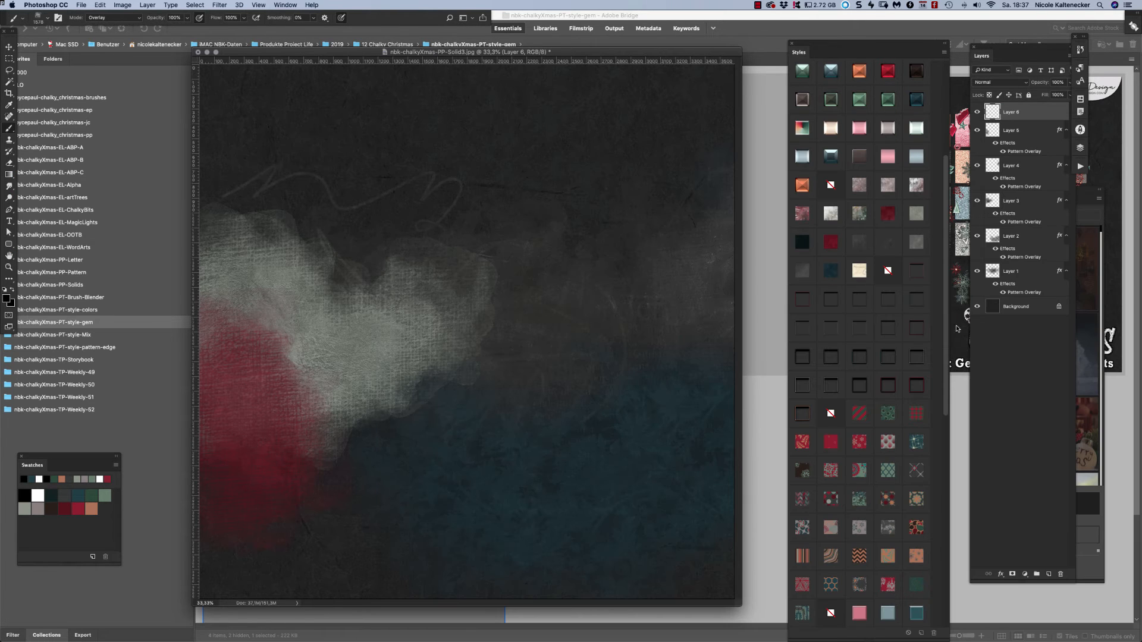
{"action": "scroll", "coordinate": [946, 376], "scroll_direction": "down", "scroll_amount": 10}
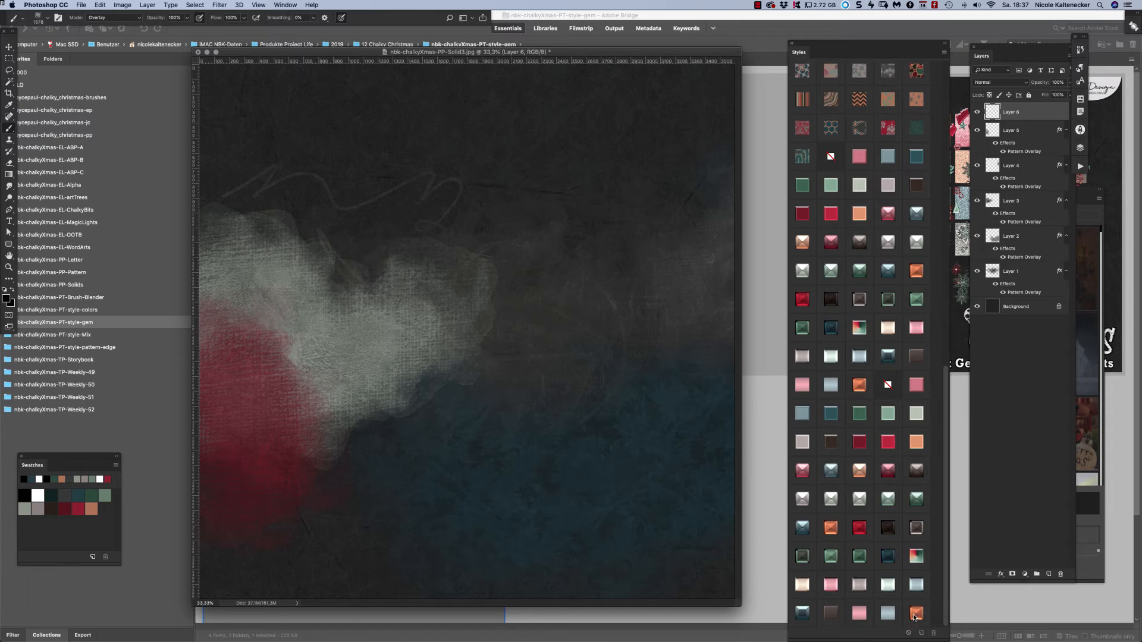
{"action": "scroll", "coordinate": [914, 617], "scroll_direction": "up", "scroll_amount": 10}
Expand the nbk-ChalkyXmas-scatteredbits brush group and choose the 272 px snowflake stamp brush.
{"action": "right_click", "coordinate": [525, 300]}
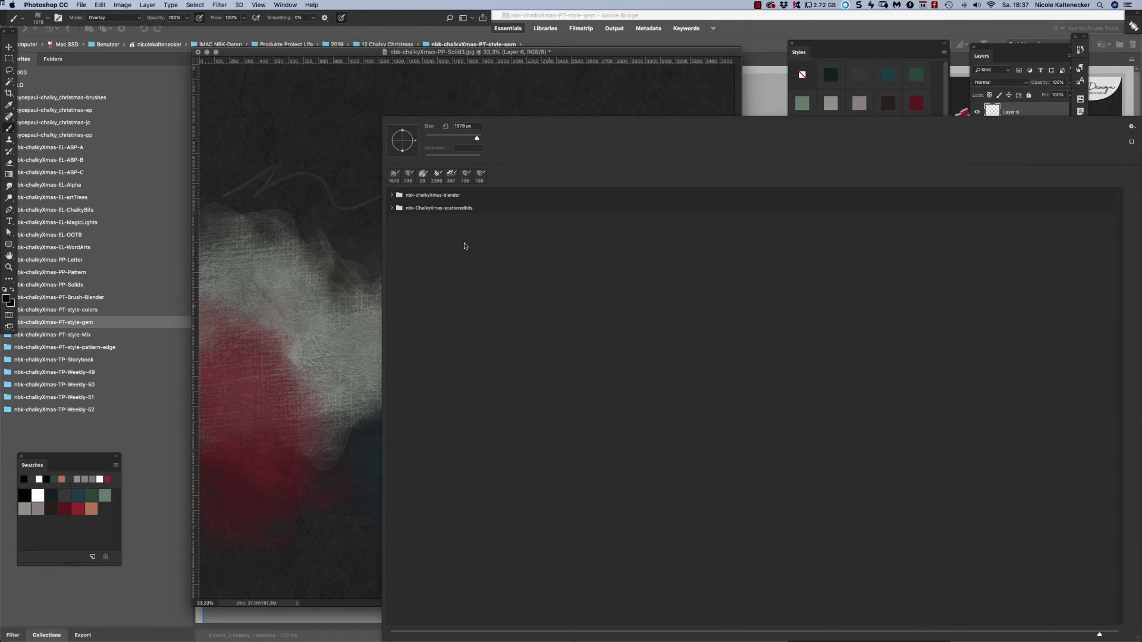
{"action": "left_click", "coordinate": [392, 207]}
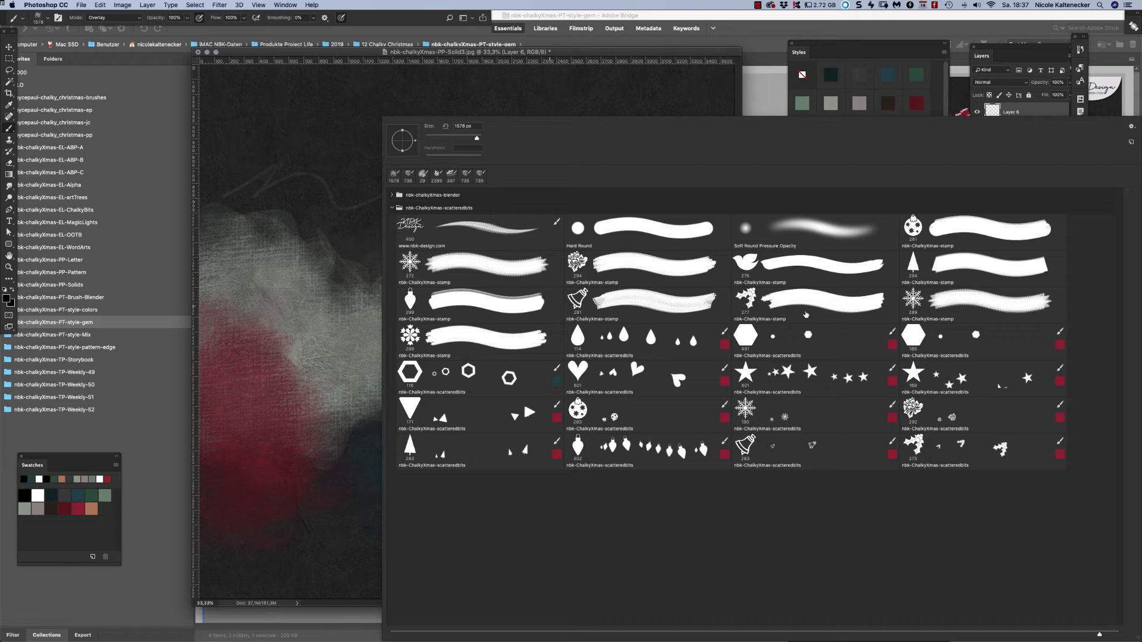
{"action": "double_click", "coordinate": [409, 261]}
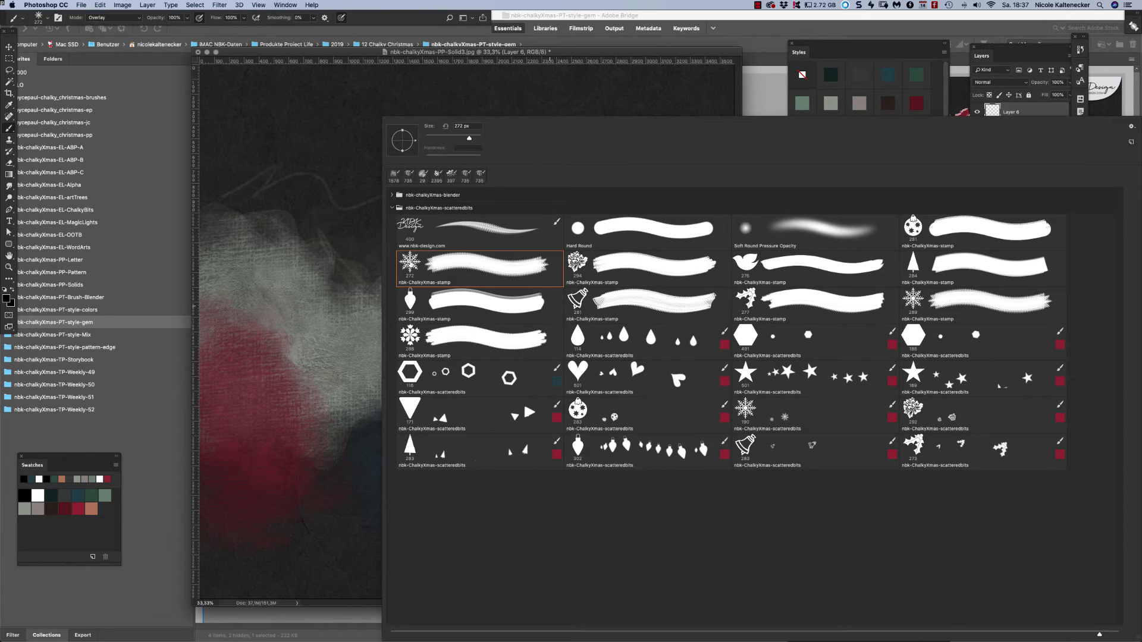
Stamp several black snowflakes of different sizes across the middle and lower part of the canvas on Layer 6.
{"action": "left_click", "coordinate": [566, 261]}
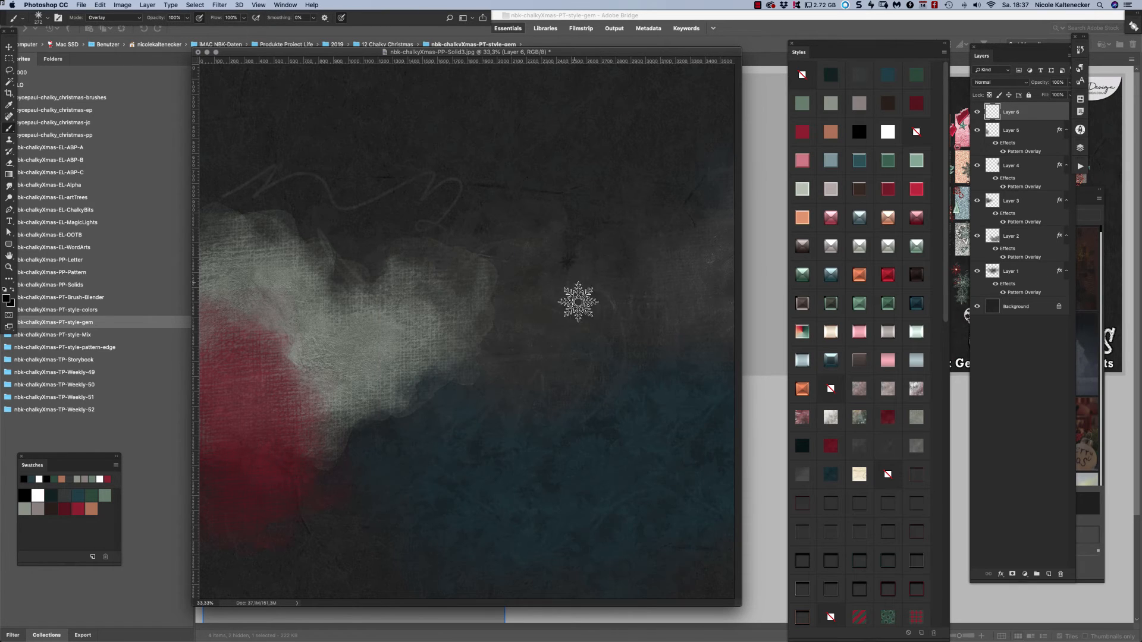
{"action": "left_click", "coordinate": [556, 418]}
{"action": "left_click", "coordinate": [366, 448]}
{"action": "left_click", "coordinate": [366, 493]}
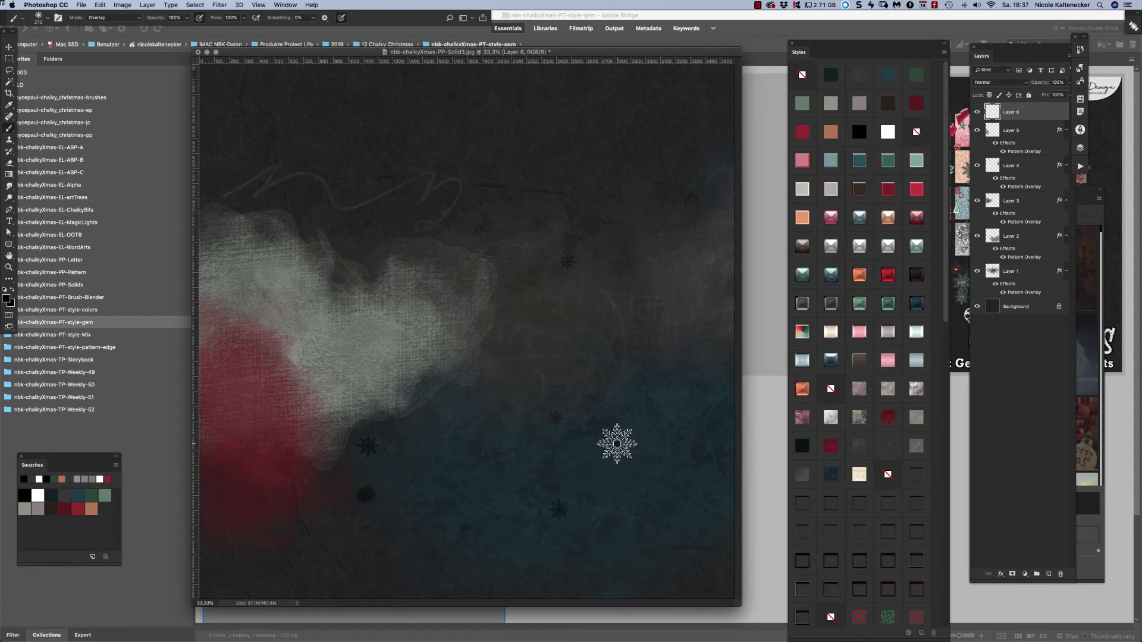
Choose the teardrop scattered bits brush and paint wavy strands of red drops across the upper half of the canvas.
{"action": "right_click", "coordinate": [651, 305]}
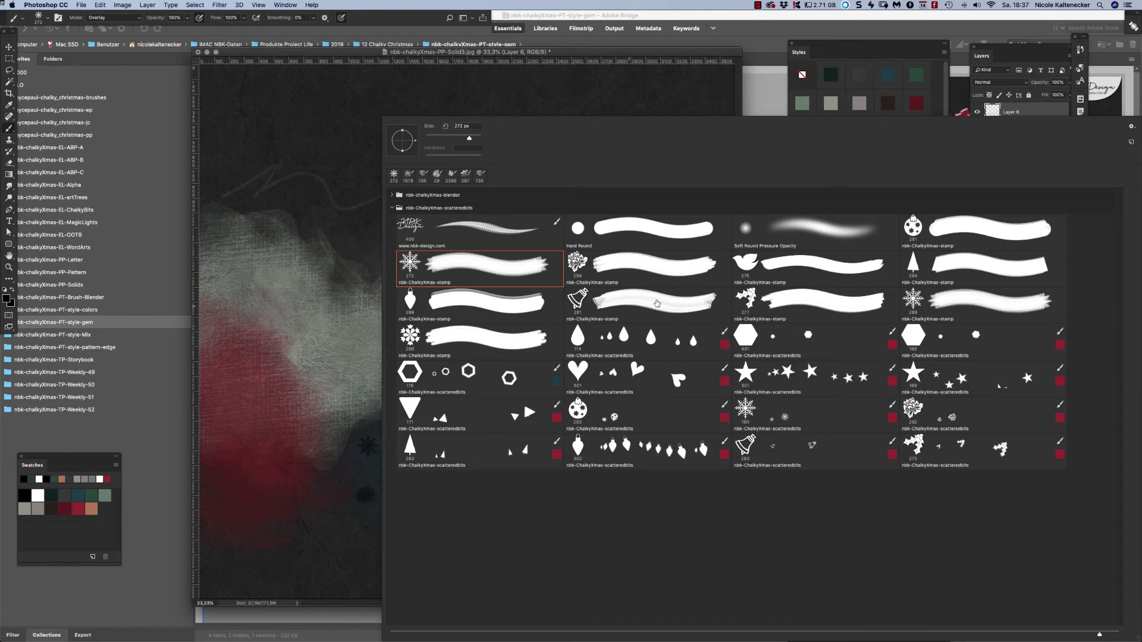
{"action": "double_click", "coordinate": [585, 339]}
{"action": "left_click_drag", "start_coordinate": [252, 249], "coordinate": [449, 317]}
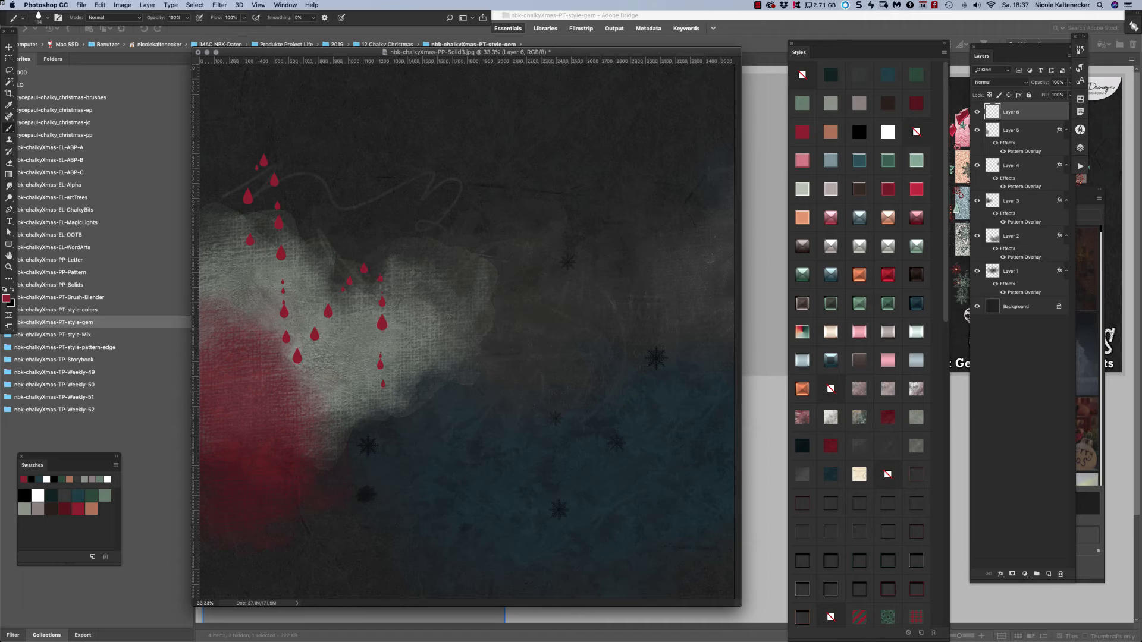
{"action": "left_click_drag", "start_coordinate": [537, 177], "coordinate": [689, 202]}
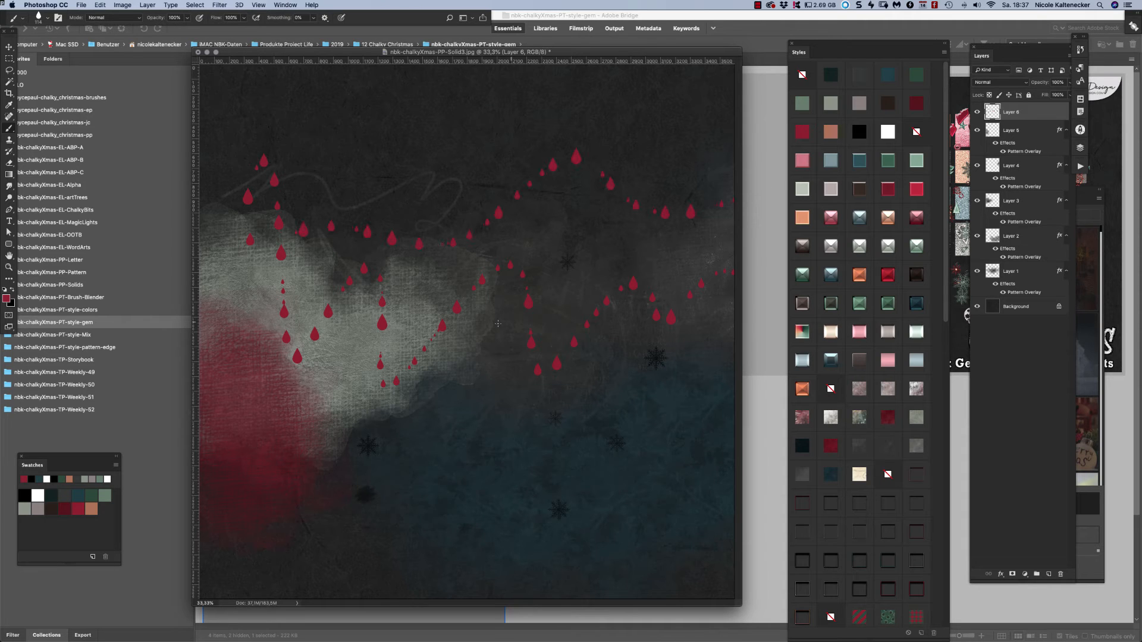
Try a clear gem style on the drops of Layer 6, replace it with the teal gem style and inspect it up close.
{"action": "left_click", "coordinate": [832, 272]}
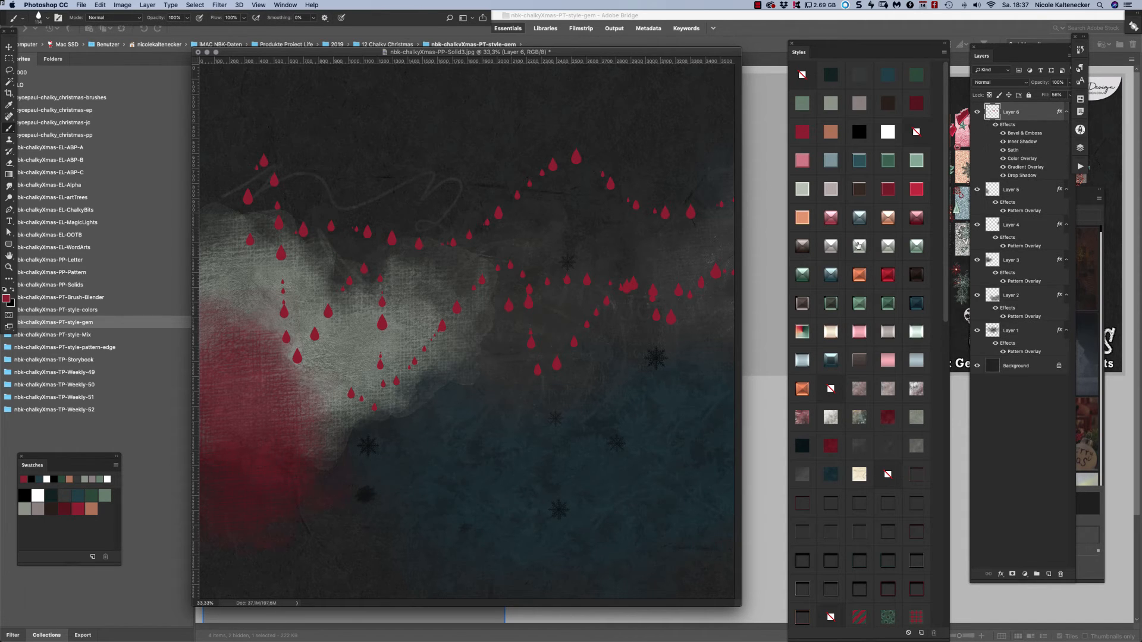
{"action": "left_click", "coordinate": [890, 241]}
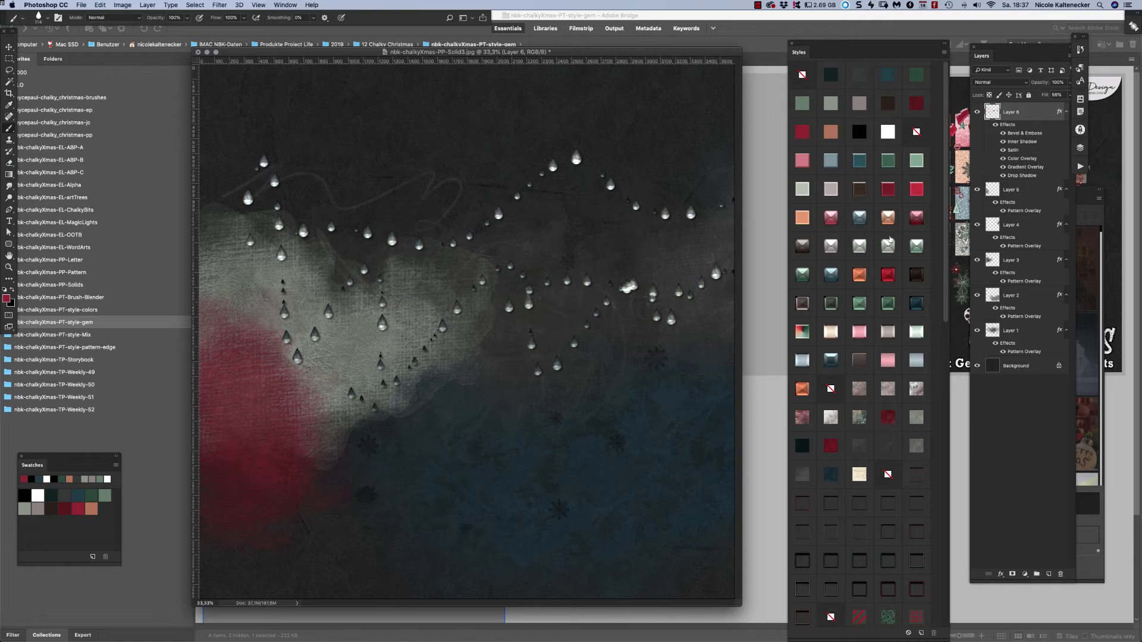
{"action": "left_click", "coordinate": [865, 162]}
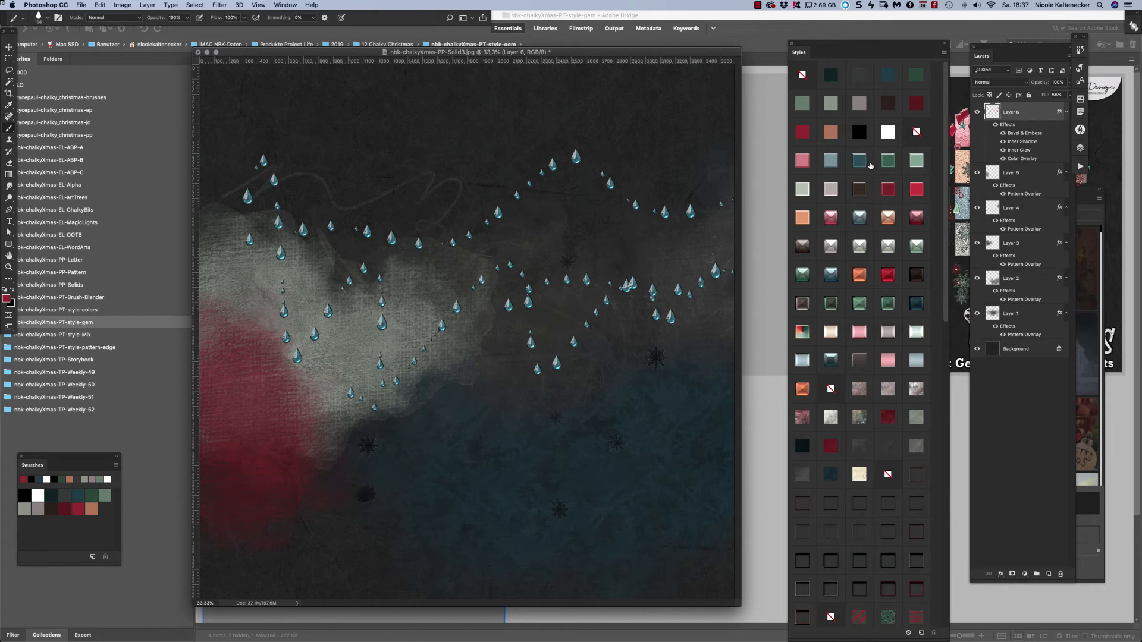
{"action": "left_click_drag", "start_coordinate": [679, 247], "coordinate": [715, 217]}
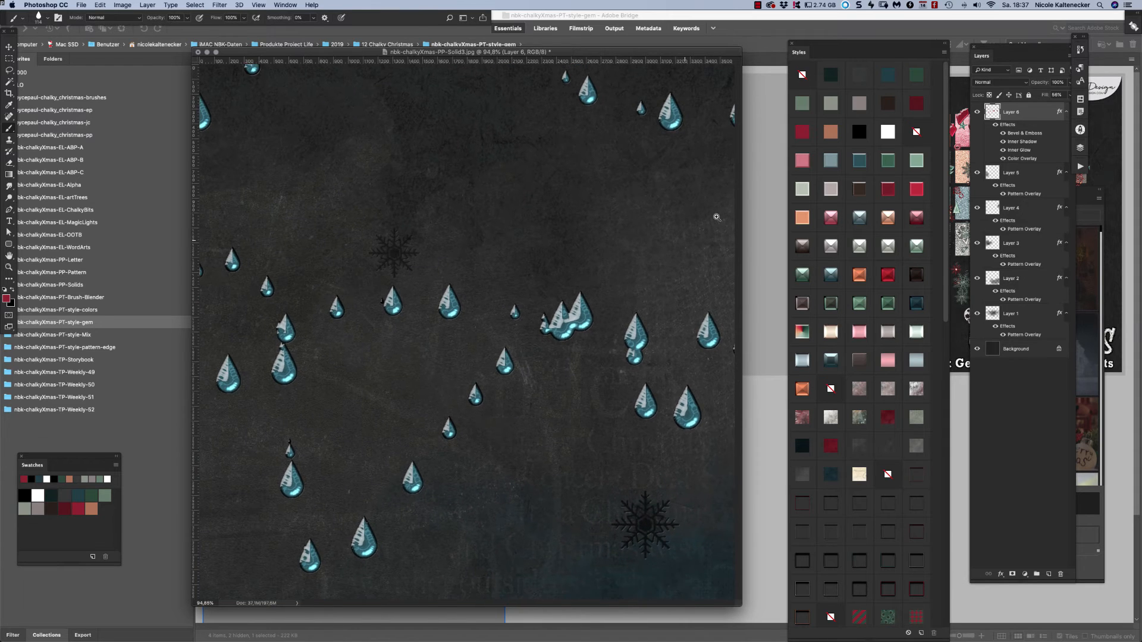
Choose the larger solid hexagon scattered bits brush, stamp small hexagon gems, enlarge the brush and stamp one big hexagon.
{"action": "right_click", "coordinate": [569, 418]}
{"action": "left_click", "coordinate": [756, 348]}
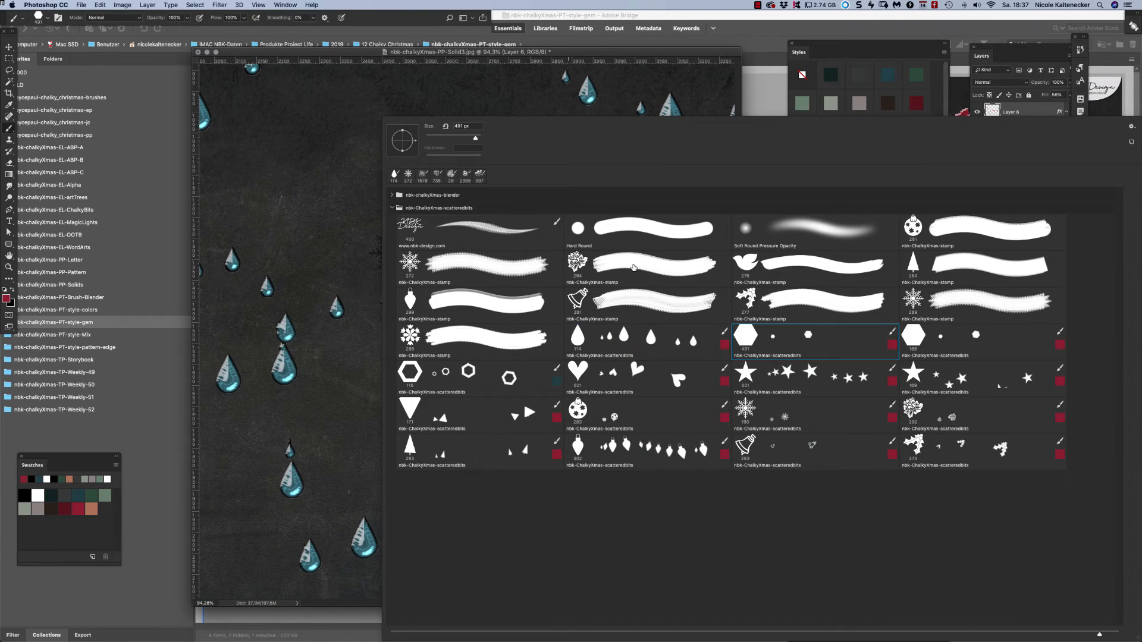
{"action": "left_click", "coordinate": [297, 203]}
{"action": "left_click", "coordinate": [587, 191]}
{"action": "key", "text": "bracketright"}
{"action": "key", "text": "bracketright"}
{"action": "key", "text": "bracketright"}
{"action": "left_click", "coordinate": [607, 422]}
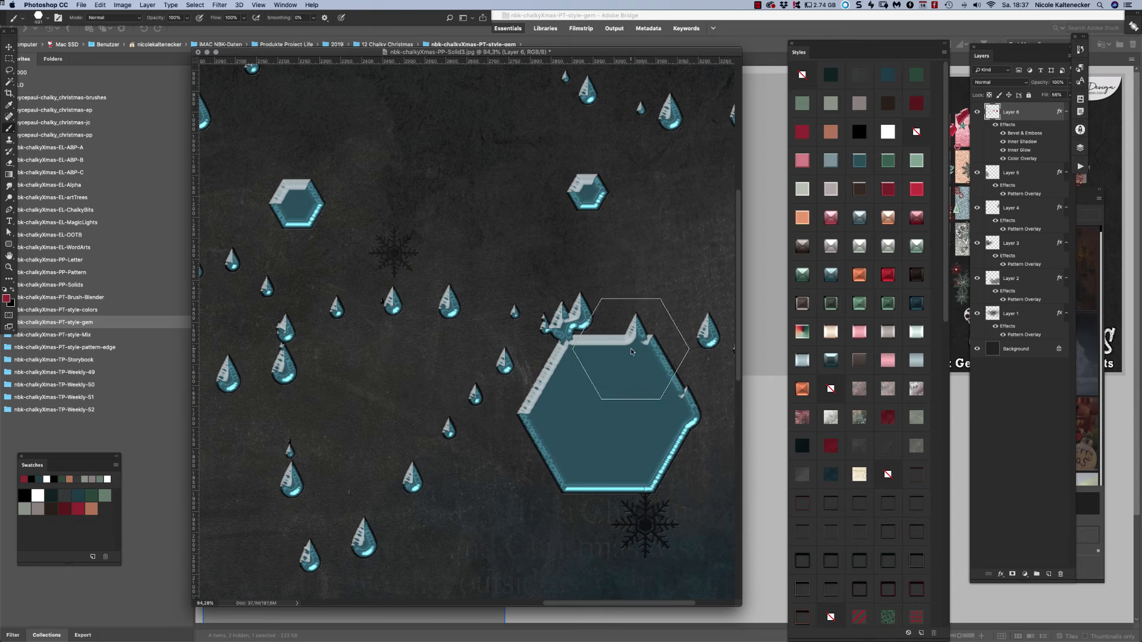
Stamp a few gems between the drops with the smaller solid hexagon scattered bits brush.
{"action": "right_click", "coordinate": [654, 369]}
{"action": "left_click", "coordinate": [923, 339]}
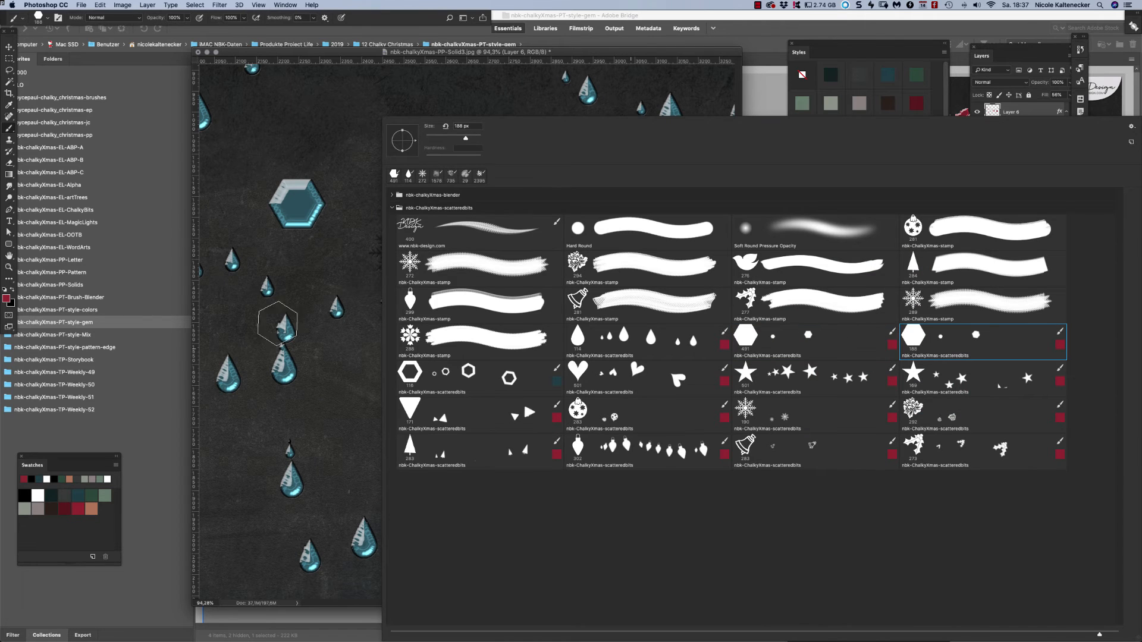
{"action": "left_click", "coordinate": [280, 322]}
{"action": "left_click", "coordinate": [428, 423]}
{"action": "left_click", "coordinate": [472, 566]}
Choose the hollow hexagon scattered bits brush and scatter hexagon rings among the drops and over the dark upper area.
{"action": "right_click", "coordinate": [453, 338]}
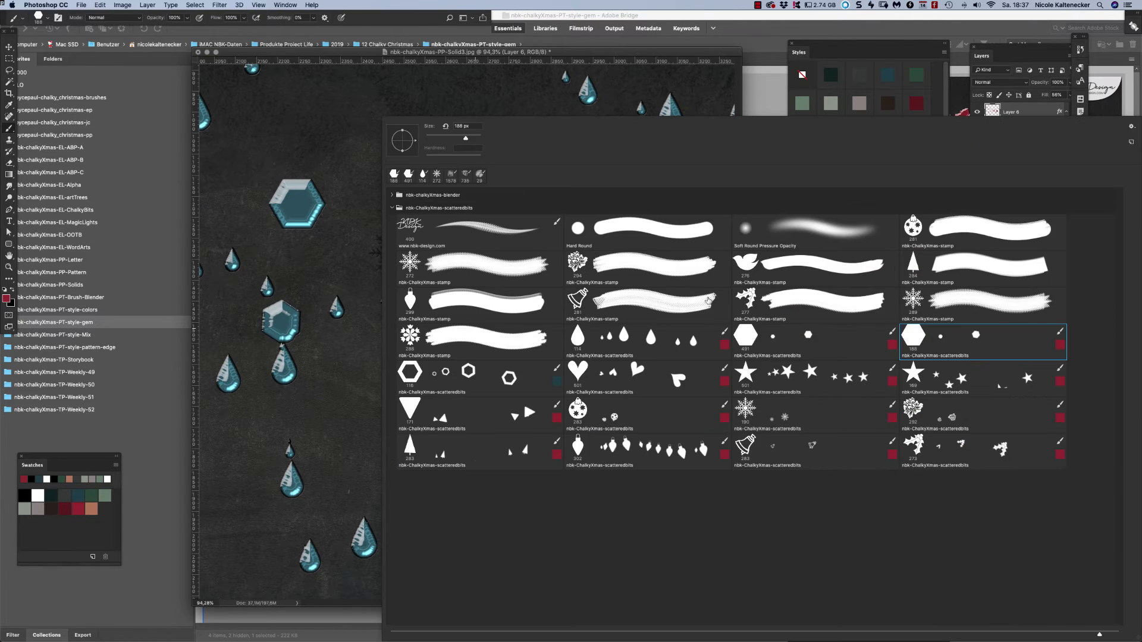
{"action": "double_click", "coordinate": [474, 384]}
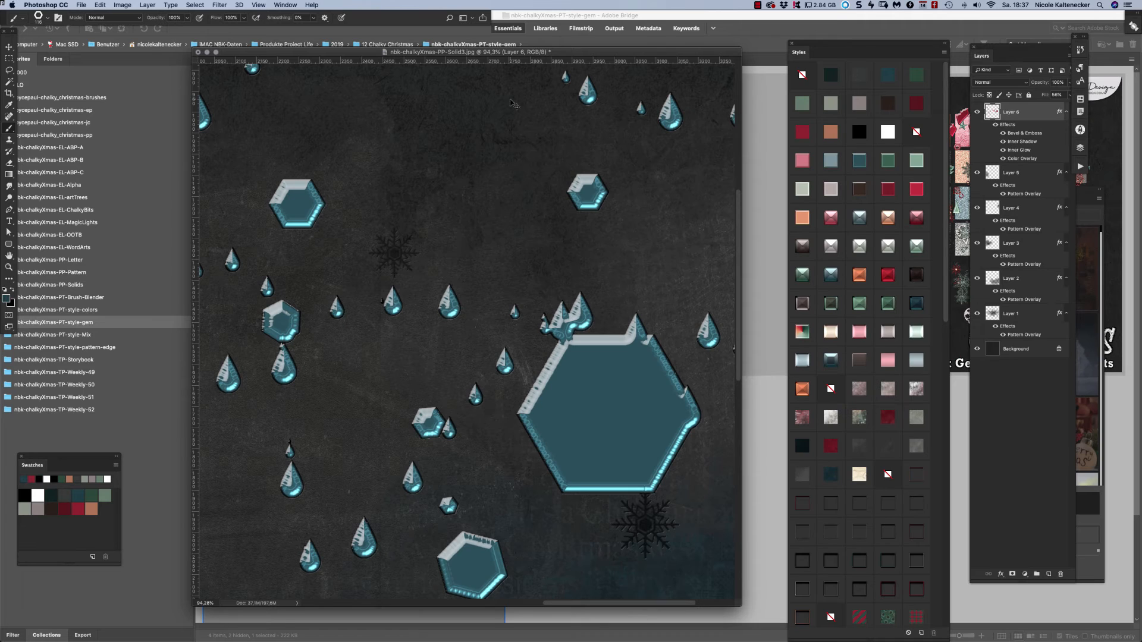
{"action": "key", "text": "super+minus"}
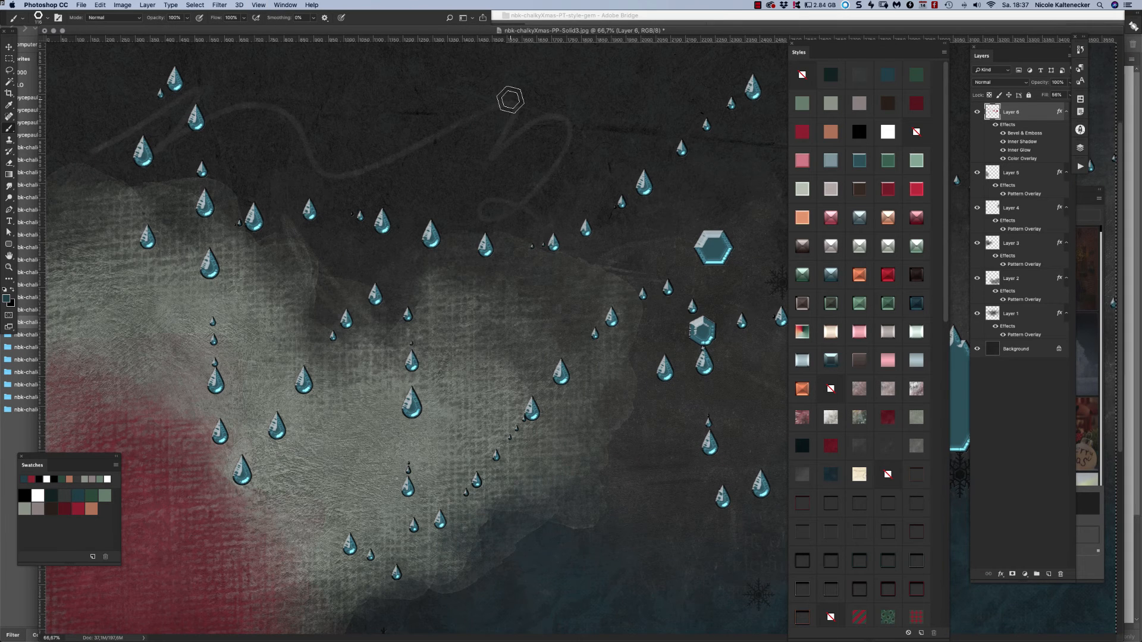
{"action": "left_click", "coordinate": [191, 197]}
{"action": "left_click", "coordinate": [125, 273]}
{"action": "left_click", "coordinate": [154, 307]}
{"action": "left_click", "coordinate": [273, 398]}
{"action": "mouse_move", "coordinate": [363, 508]}
{"action": "left_mouse_down"}
{"action": "mouse_move", "coordinate": [540, 493]}
{"action": "mouse_move", "coordinate": [646, 569]}
{"action": "left_mouse_up"}
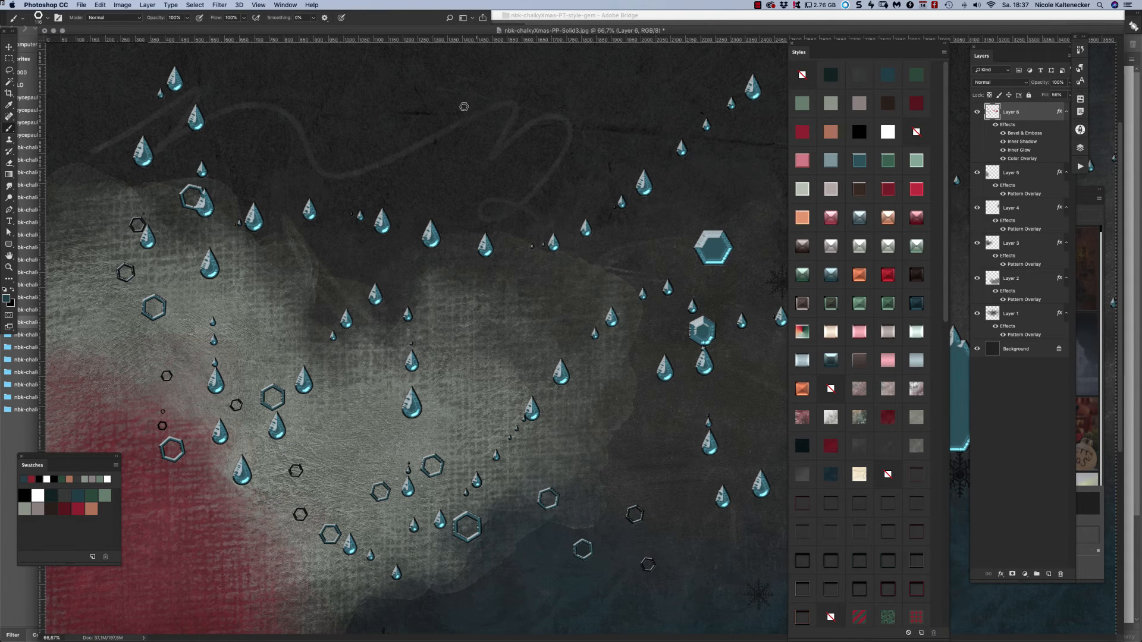
{"action": "left_click_drag", "start_coordinate": [370, 179], "coordinate": [475, 176]}
Choose the heart scattered bits brush and stamp large hearts over the pale textured area.
{"action": "right_click", "coordinate": [474, 176]}
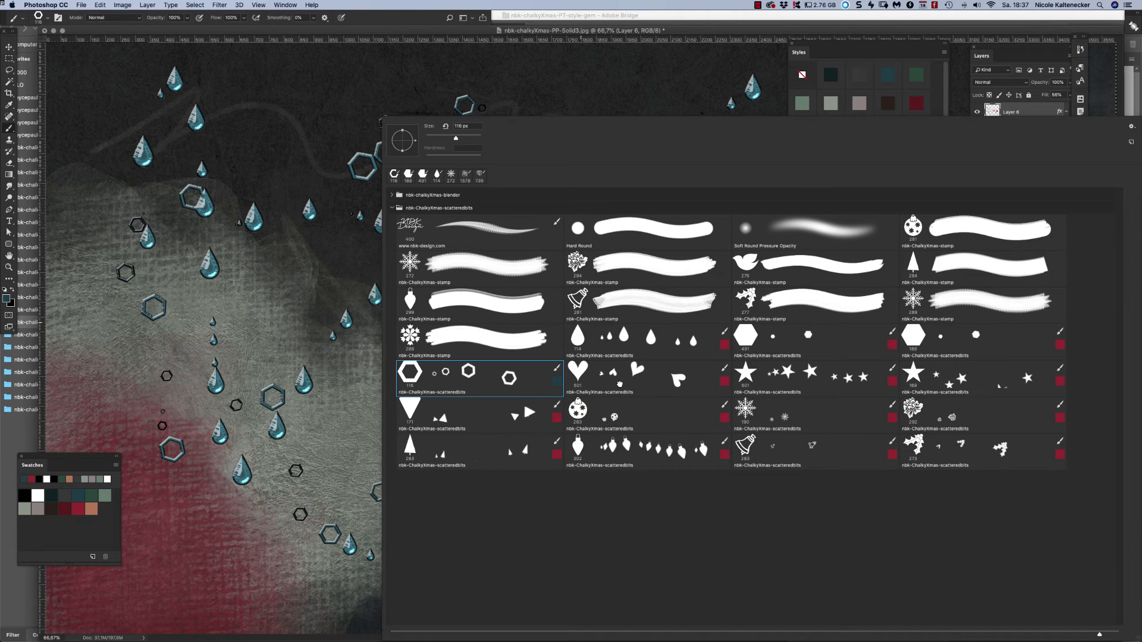
{"action": "left_click", "coordinate": [619, 383]}
{"action": "key", "text": "Return"}
{"action": "left_click", "coordinate": [241, 285]}
{"action": "left_click", "coordinate": [336, 380]}
{"action": "left_click", "coordinate": [536, 458]}
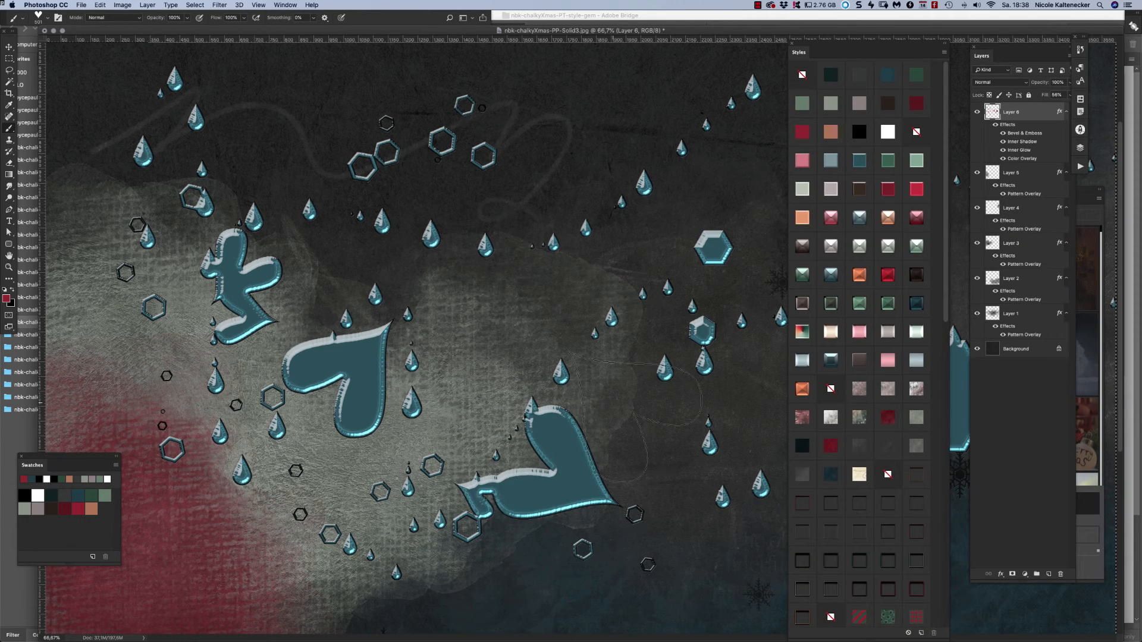
Choose the larger star scattered bits brush and stamp big stars along the lower part of the canvas.
{"action": "right_click", "coordinate": [634, 417]}
{"action": "left_click", "coordinate": [740, 377]}
{"action": "key", "text": "Return"}
{"action": "left_click", "coordinate": [196, 518]}
{"action": "left_click", "coordinate": [369, 518]}
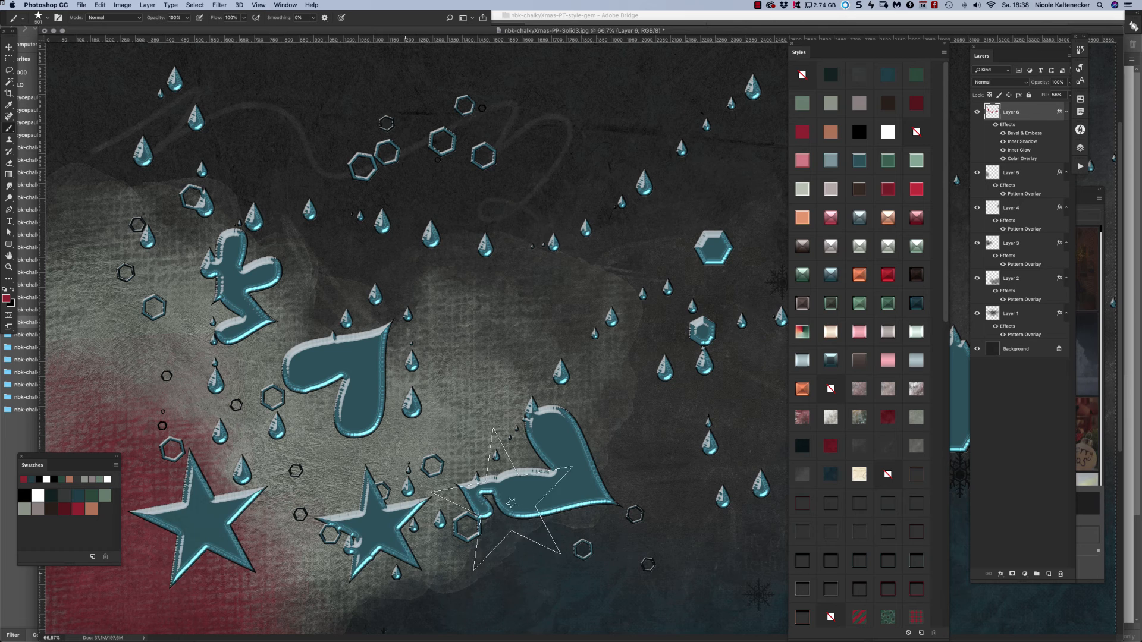
Choose the triangle scattered bits brush and scatter triangle gems around the hearts.
{"action": "right_click", "coordinate": [683, 294]}
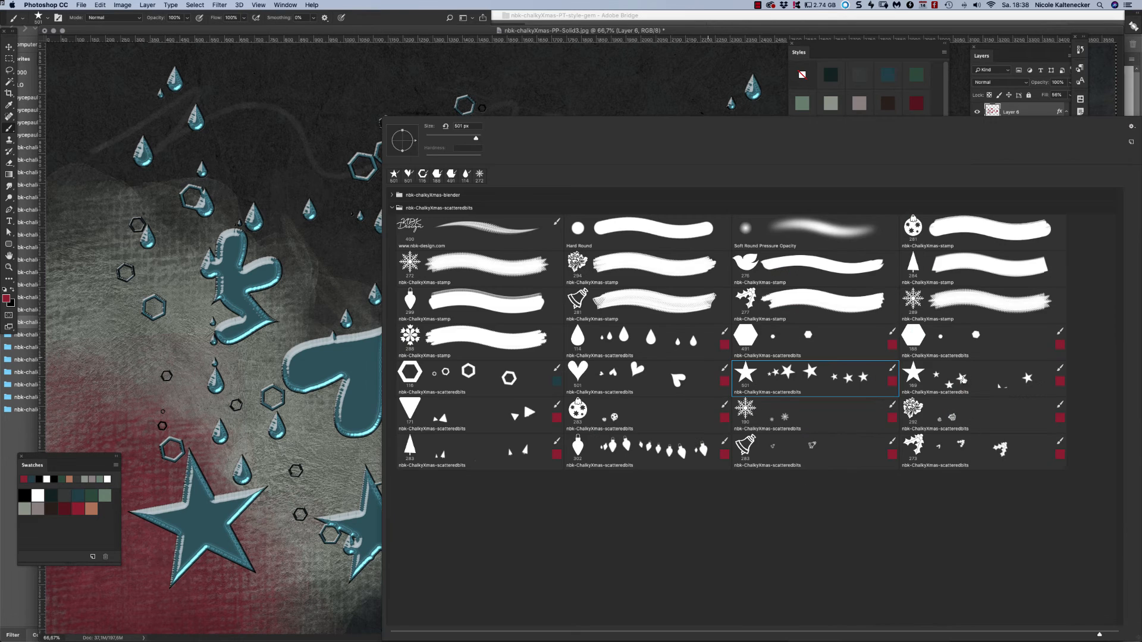
{"action": "left_click", "coordinate": [962, 379]}
{"action": "left_click", "coordinate": [535, 422]}
{"action": "key", "text": "Return"}
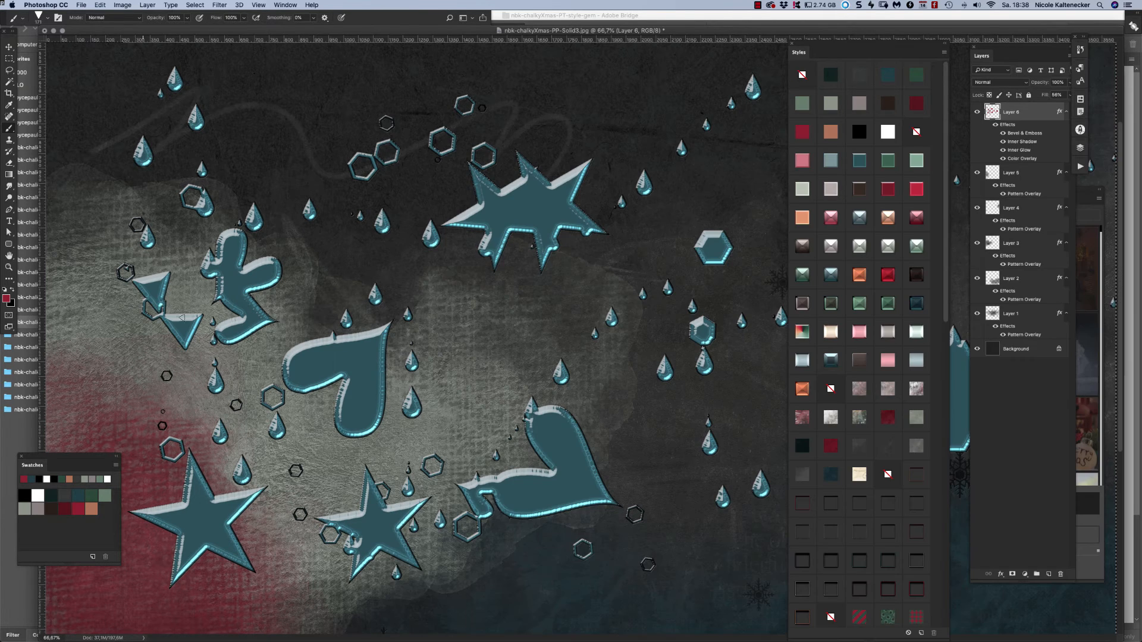
{"action": "left_click", "coordinate": [161, 345]}
{"action": "left_click", "coordinate": [524, 363]}
Choose the round Christmas ornament scattered bits brush and stamp ornaments of varying size in the upper area.
{"action": "right_click", "coordinate": [694, 385]}
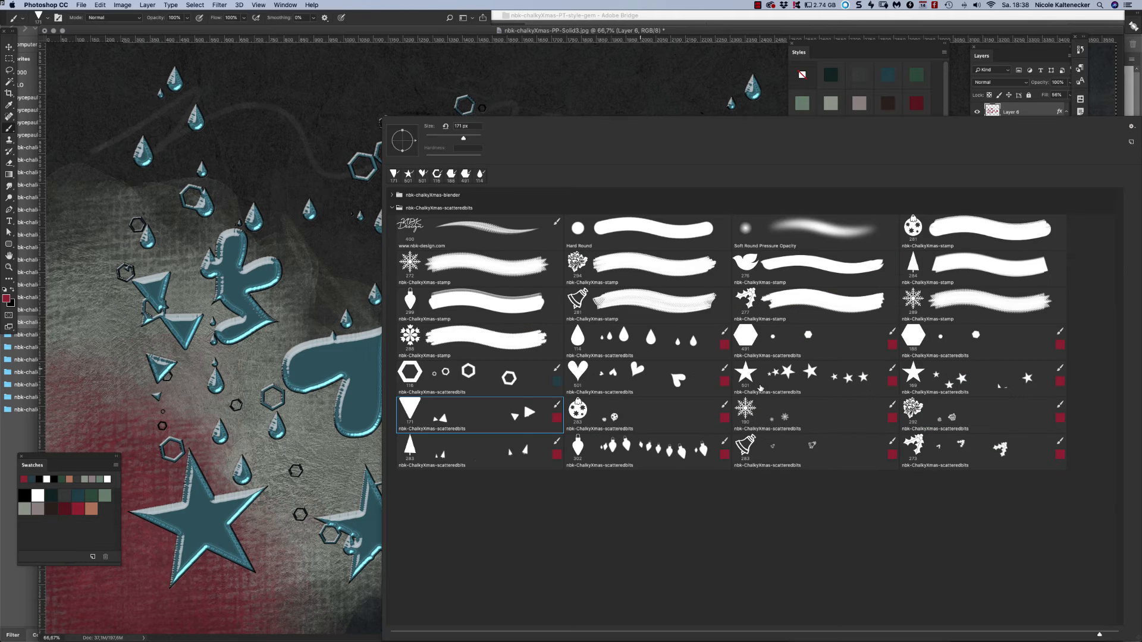
{"action": "left_click", "coordinate": [638, 414]}
{"action": "key", "text": "Return"}
{"action": "left_click", "coordinate": [107, 149]}
{"action": "left_click", "coordinate": [313, 95]}
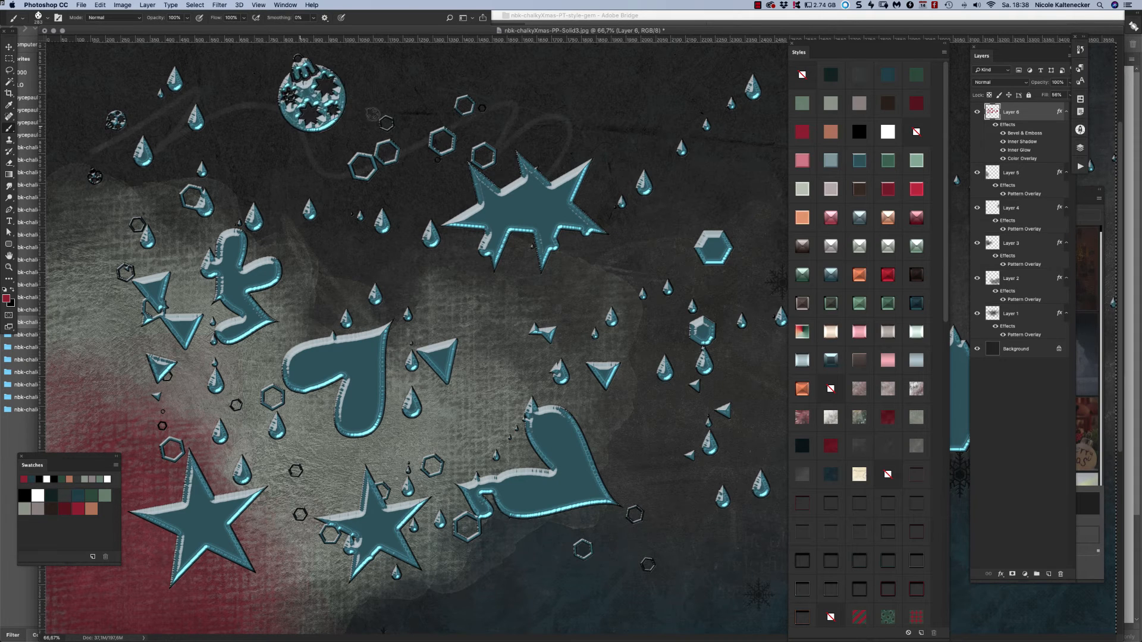
{"action": "left_click", "coordinate": [467, 221]}
{"action": "left_click", "coordinate": [416, 68]}
Choose the 190 px snowflake scattered bits brush and stamp snowflakes along the lower edge and up through the canvas centre.
{"action": "right_click", "coordinate": [709, 485]}
{"action": "left_click", "coordinate": [783, 405]}
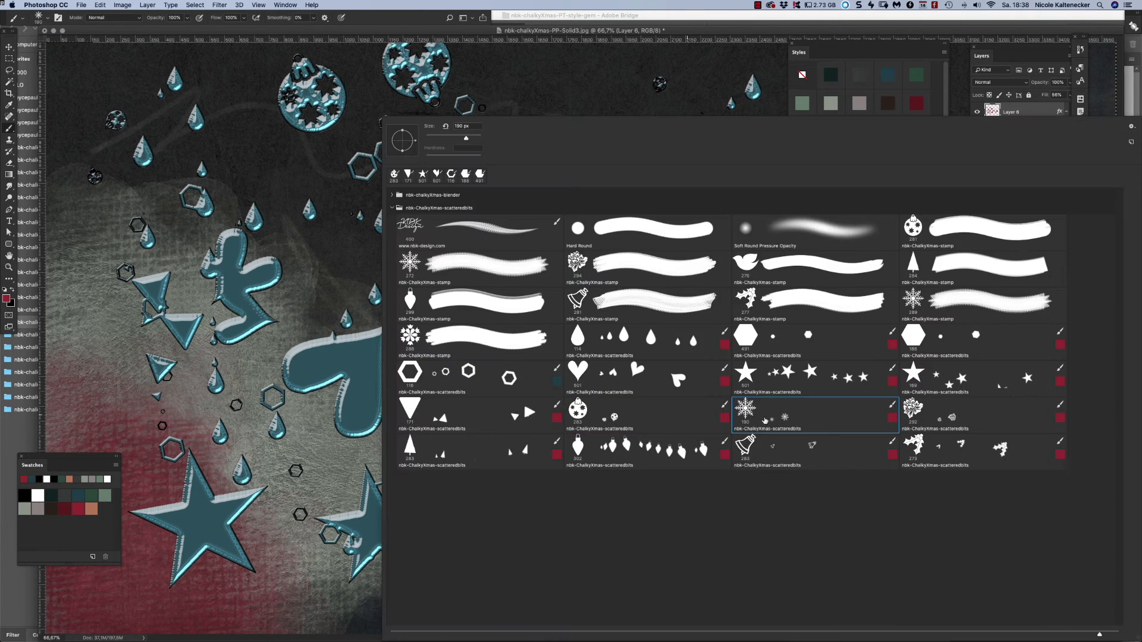
{"action": "key", "text": "Return"}
{"action": "left_click", "coordinate": [272, 530]}
{"action": "left_click", "coordinate": [423, 474]}
{"action": "left_click", "coordinate": [592, 583]}
{"action": "left_click", "coordinate": [742, 625]}
{"action": "left_click", "coordinate": [781, 559]}
{"action": "left_click", "coordinate": [669, 359]}
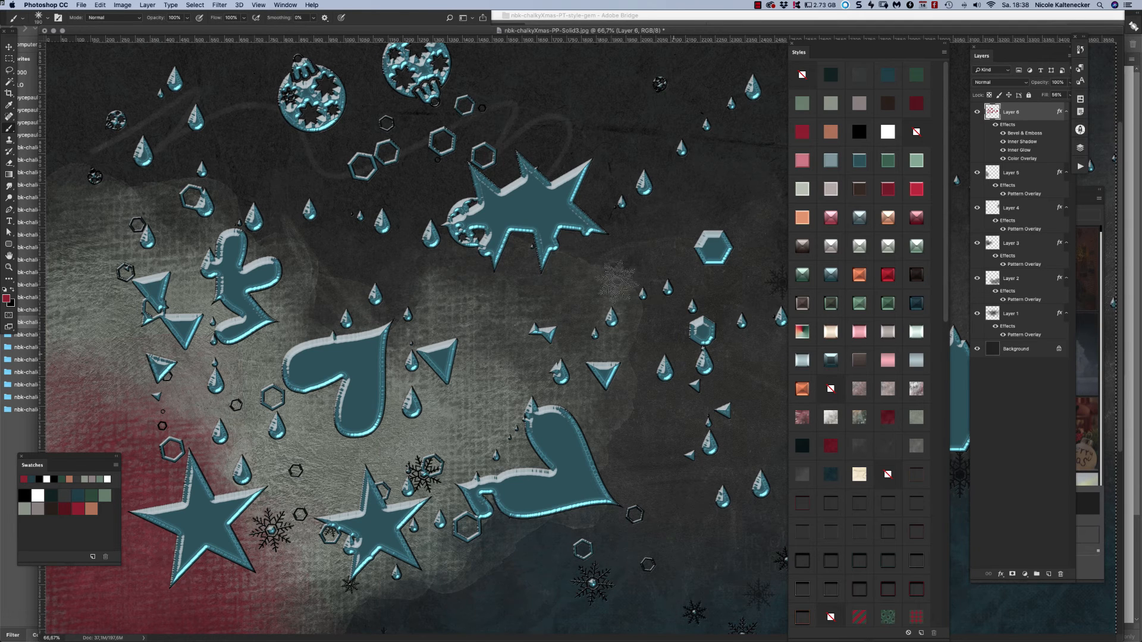
{"action": "left_click", "coordinate": [665, 280]}
{"action": "left_click", "coordinate": [593, 246]}
{"action": "left_click", "coordinate": [623, 214]}
{"action": "left_click", "coordinate": [493, 122]}
{"action": "left_click", "coordinate": [461, 56]}
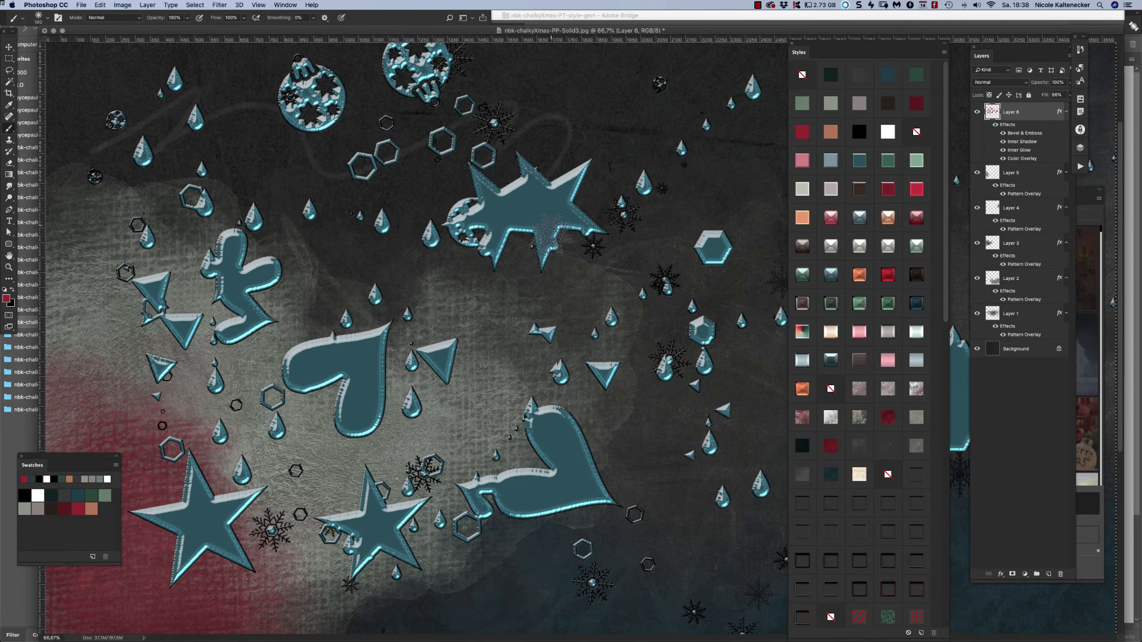
Choose the 292 px flower scattered bits brush and stamp flowers across the upper part of the canvas.
{"action": "right_click", "coordinate": [550, 229]}
{"action": "left_click", "coordinate": [922, 410]}
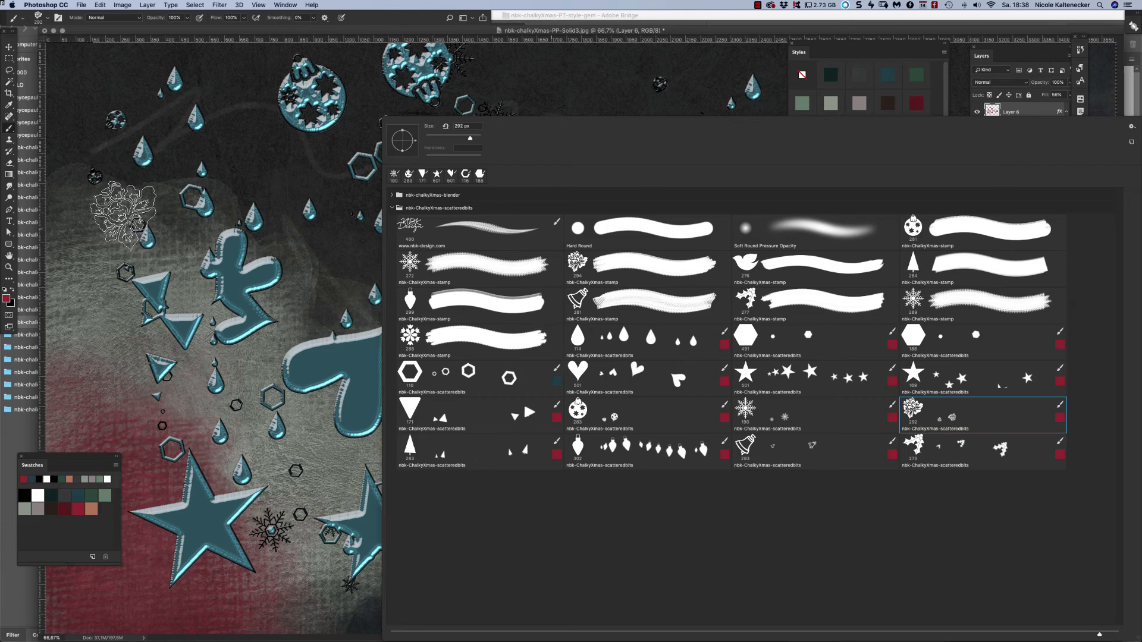
{"action": "mouse_move", "coordinate": [124, 215]}
{"action": "left_mouse_down"}
{"action": "mouse_move", "coordinate": [41, 224]}
{"action": "mouse_move", "coordinate": [132, 393]}
{"action": "left_mouse_up"}
{"action": "left_click", "coordinate": [446, 295], "text": "alt+super"}
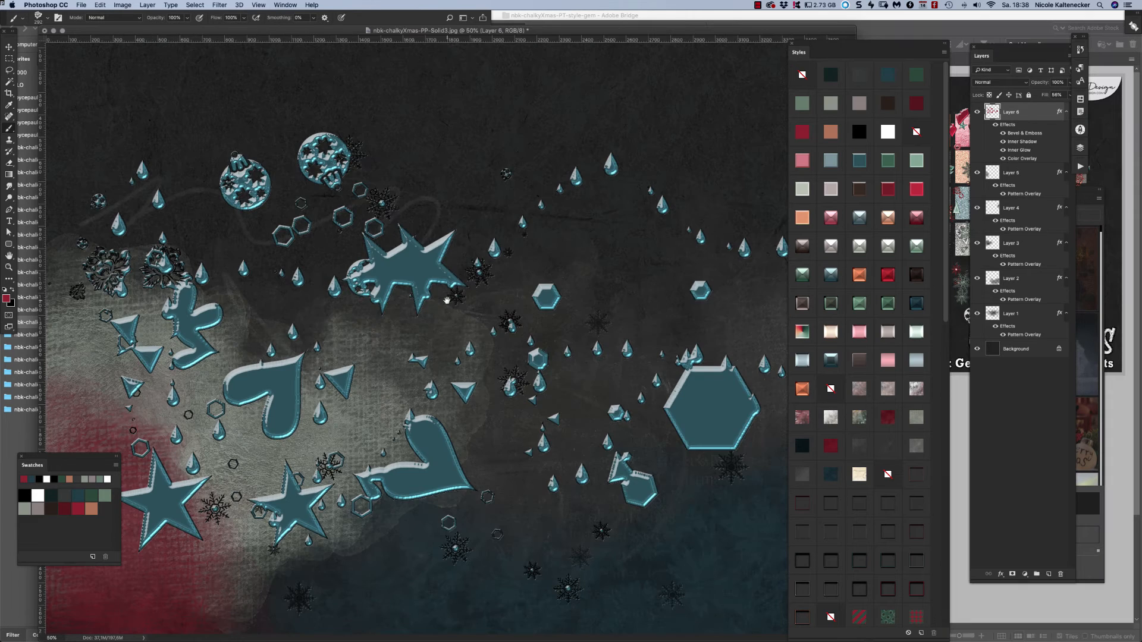
{"action": "left_click", "coordinate": [482, 223]}
{"action": "left_click", "coordinate": [428, 128]}
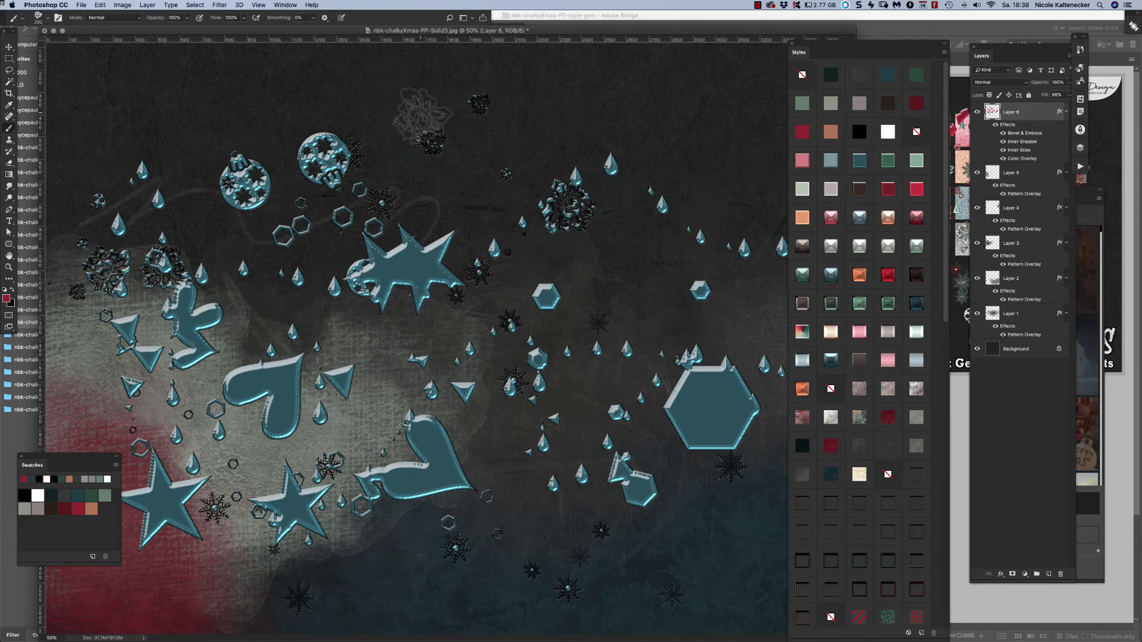
{"action": "left_click", "coordinate": [469, 141]}
Increase the flower brush size and stamp more flowers in the lower, central and upper parts of the canvas.
{"action": "left_click", "coordinate": [40, 16]}
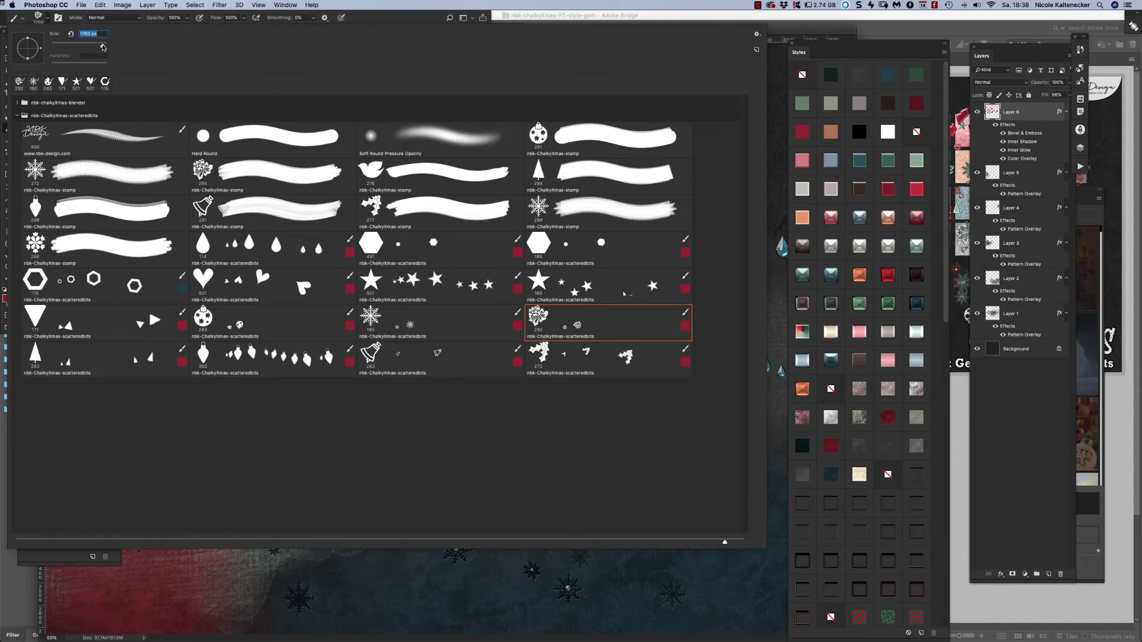
{"action": "left_click", "coordinate": [304, 573]}
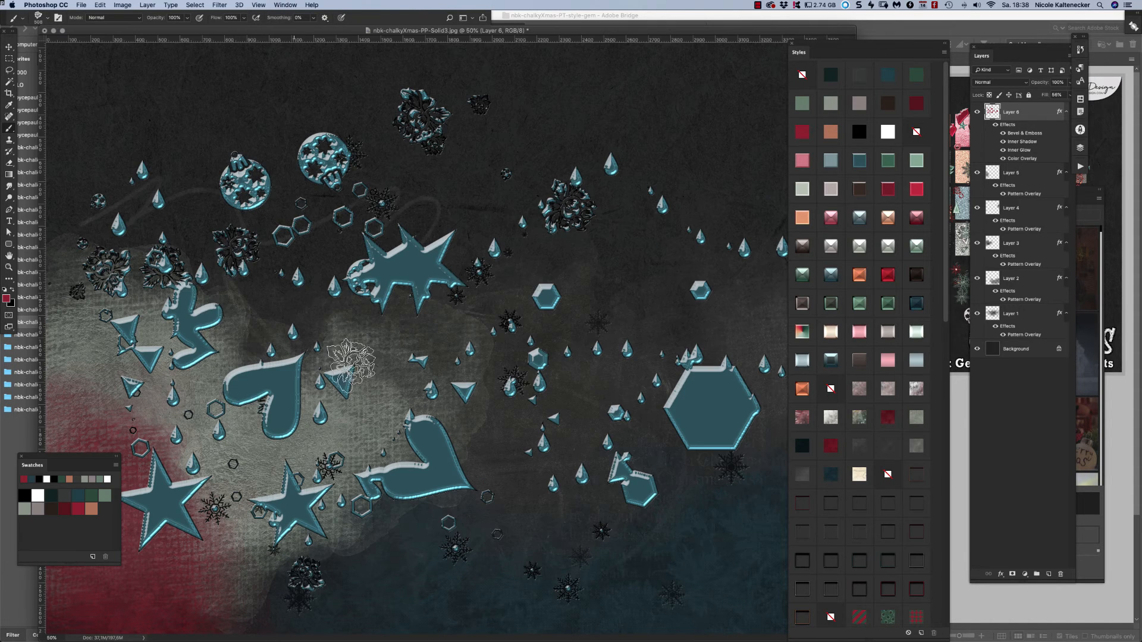
{"action": "left_click", "coordinate": [582, 482]}
{"action": "left_click", "coordinate": [459, 193]}
{"action": "left_click", "coordinate": [601, 166]}
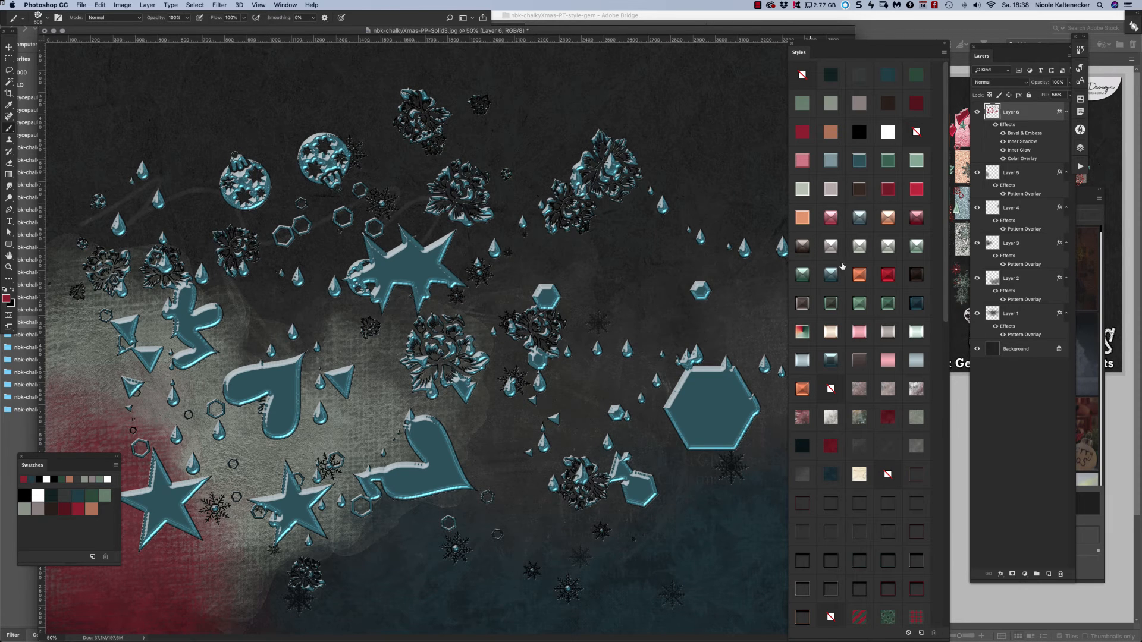
Try the clear and brown gem styles on Layer 6, finishing with the teal gem style.
{"action": "left_click", "coordinate": [857, 242]}
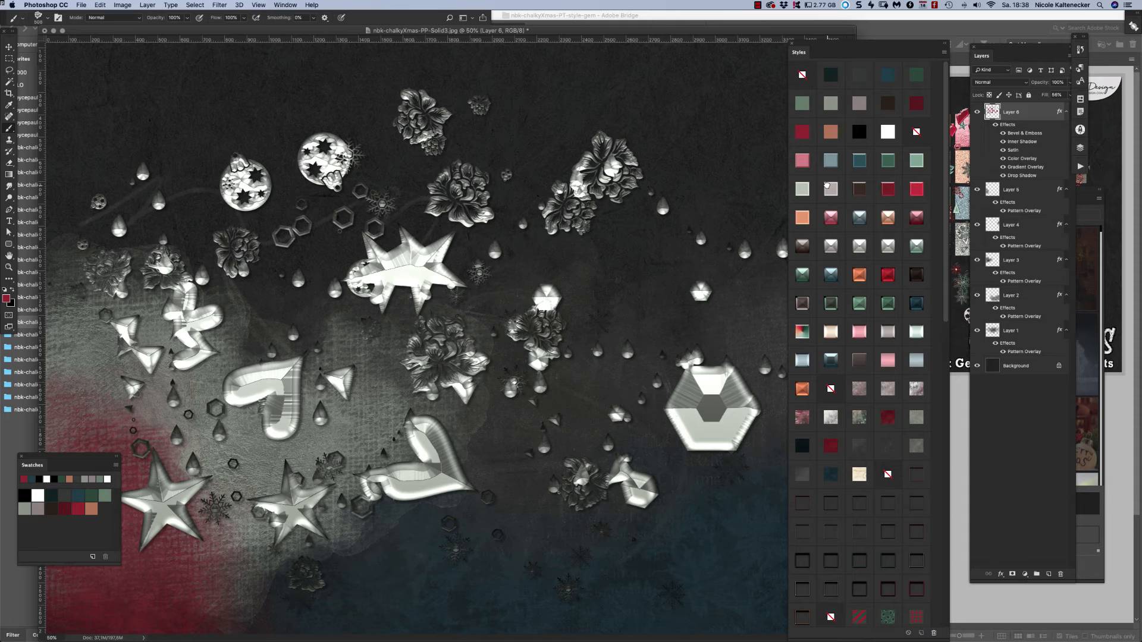
{"action": "left_click", "coordinate": [828, 188]}
{"action": "left_click", "coordinate": [860, 162]}
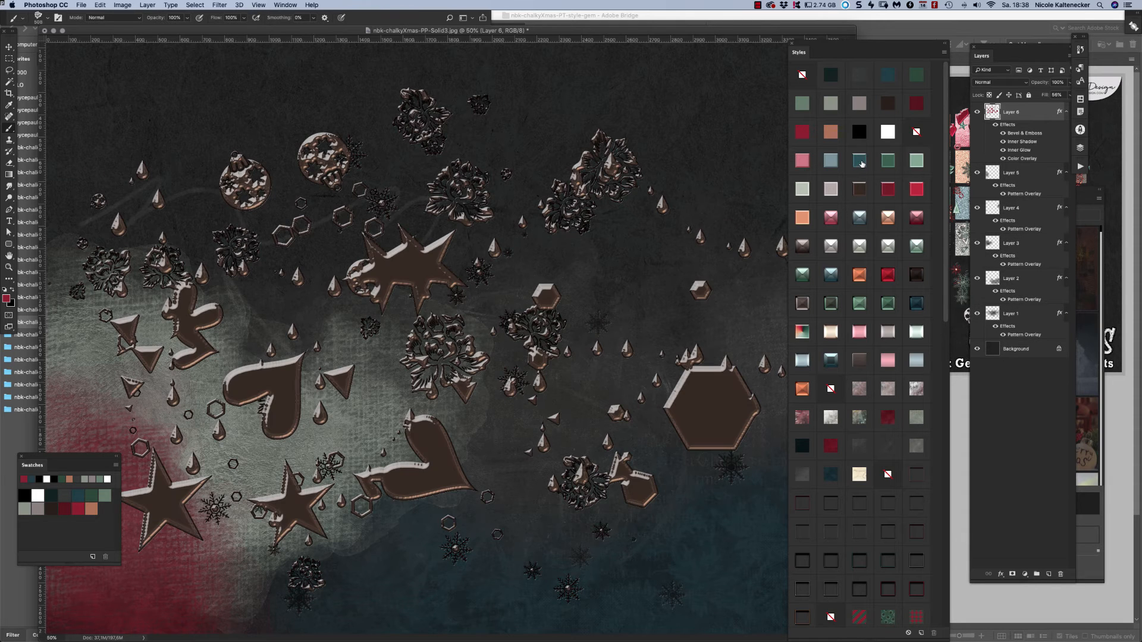
Select the entire canvas and clear all stamped shapes from Layer 6.
{"action": "key", "text": "super+a"}
{"action": "key", "text": "BackSpace"}
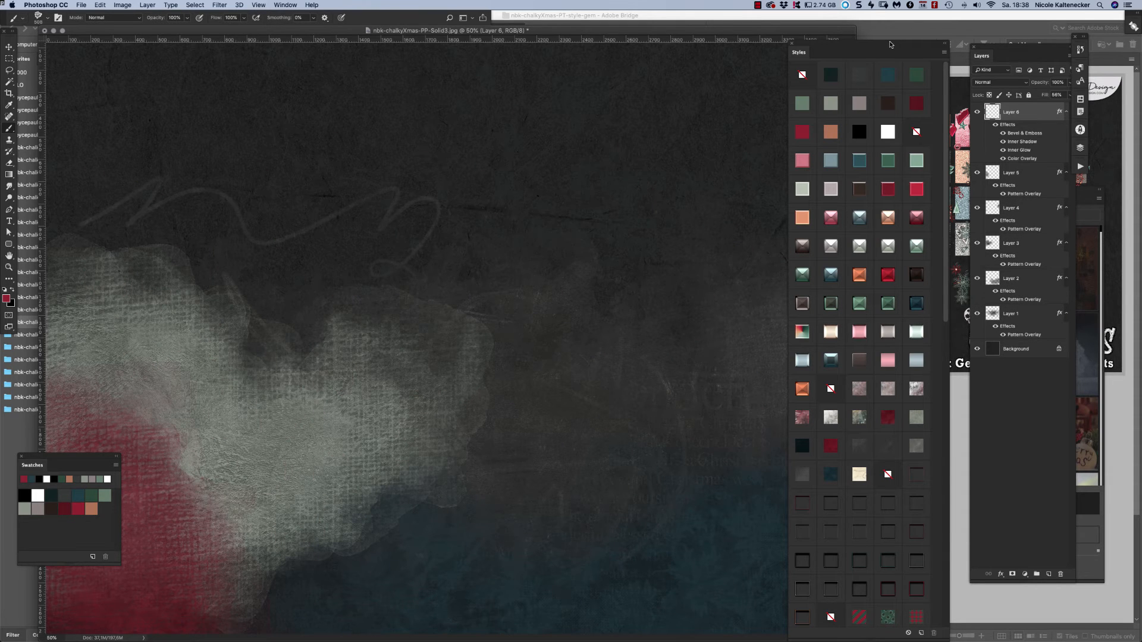
Stamp flowers of varying sizes across the canvas on Layer 6.
{"action": "key", "text": "super+minus"}
{"action": "left_click", "coordinate": [214, 250]}
{"action": "left_click", "coordinate": [59, 250]}
{"action": "left_click", "coordinate": [351, 342]}
{"action": "left_click", "coordinate": [450, 291]}
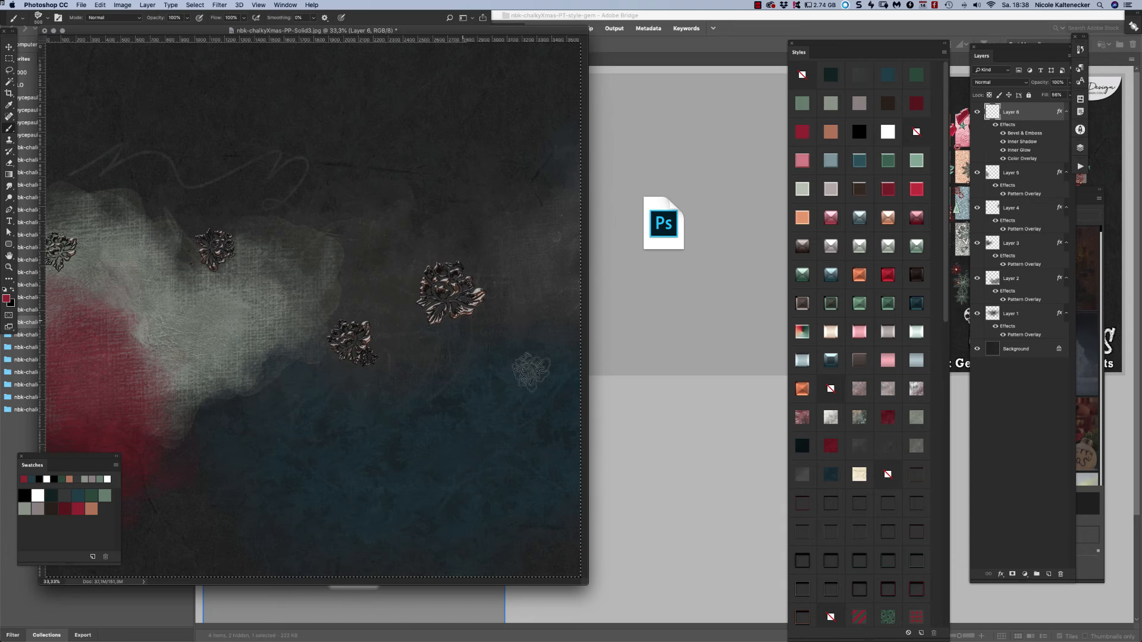
{"action": "left_click", "coordinate": [432, 209]}
{"action": "left_click", "coordinate": [520, 315]}
{"action": "left_click", "coordinate": [254, 321]}
{"action": "left_click", "coordinate": [85, 283]}
{"action": "left_click", "coordinate": [573, 257]}
{"action": "left_click", "coordinate": [567, 398]}
{"action": "left_click", "coordinate": [420, 415]}
{"action": "left_click", "coordinate": [364, 407]}
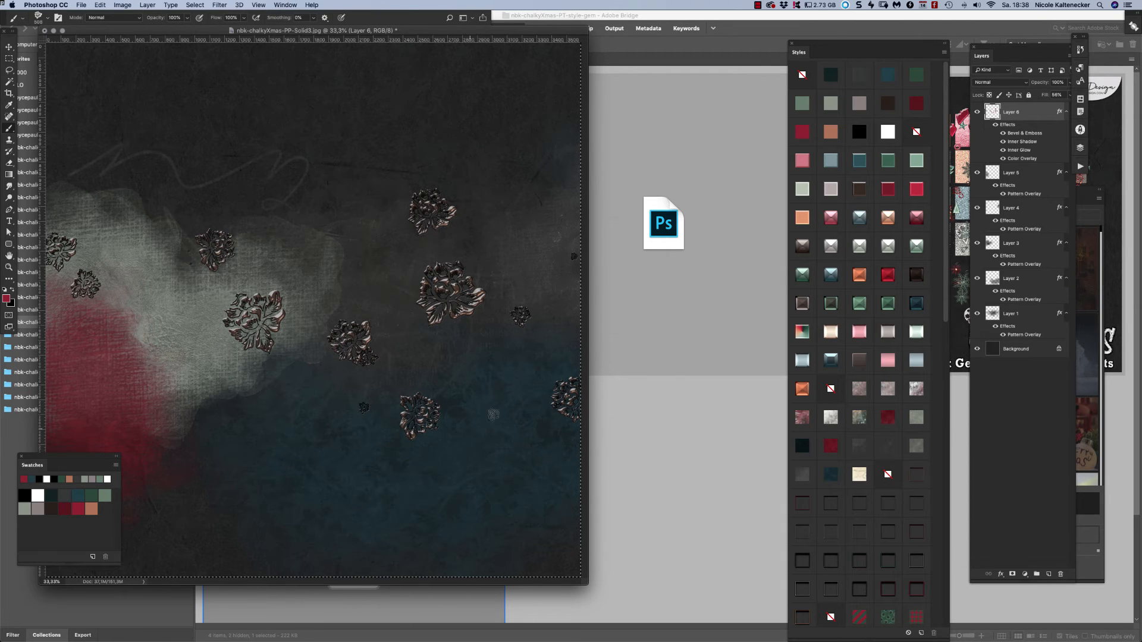
{"action": "left_click", "coordinate": [336, 193]}
Choose the 114 px teardrop scattered bits brush and paint trails of small drops across the left and lower parts of the canvas.
{"action": "right_click", "coordinate": [440, 357]}
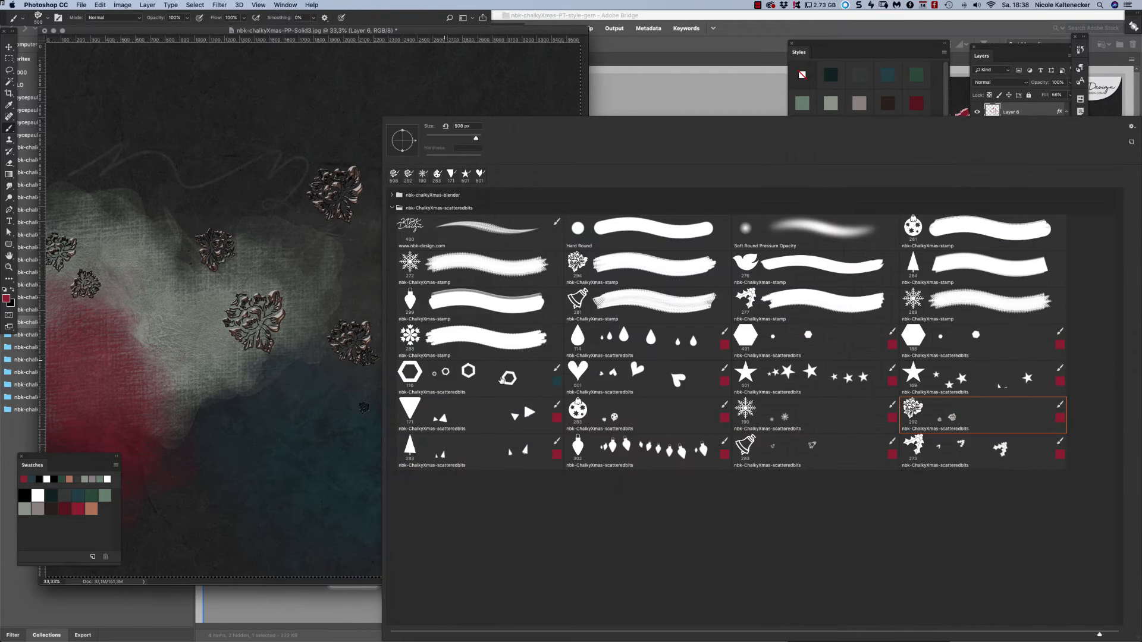
{"action": "left_click", "coordinate": [577, 336]}
{"action": "left_click", "coordinate": [209, 221]}
{"action": "left_click_drag", "start_coordinate": [178, 194], "coordinate": [113, 394]}
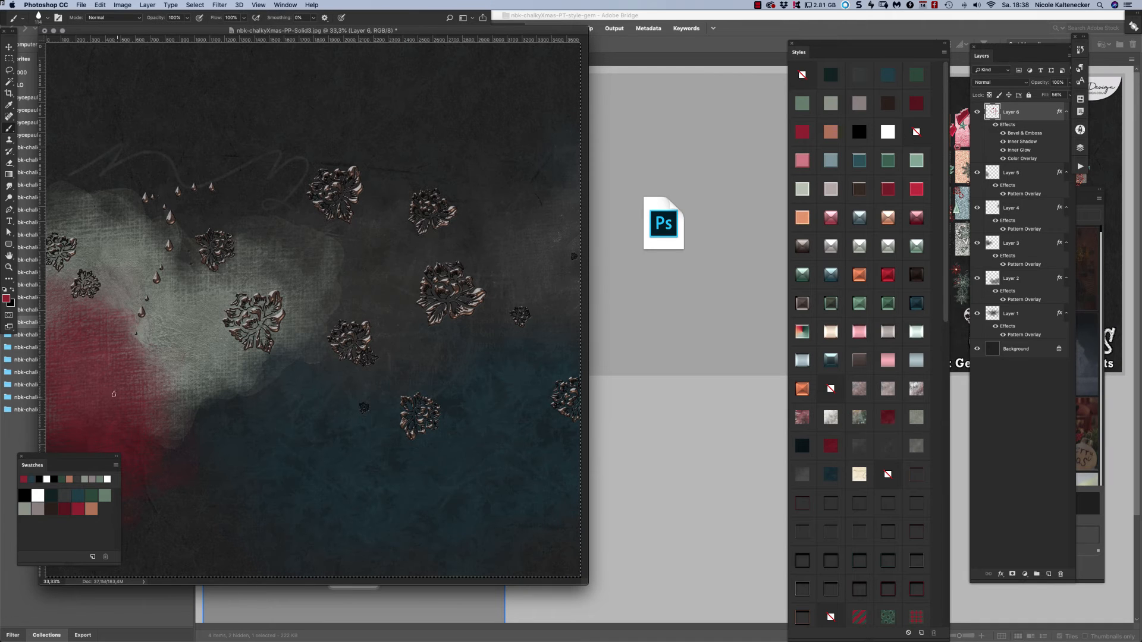
{"action": "mouse_move", "coordinate": [80, 337]}
{"action": "left_mouse_down"}
{"action": "mouse_move", "coordinate": [196, 372]}
{"action": "mouse_move", "coordinate": [391, 507]}
{"action": "left_mouse_up"}
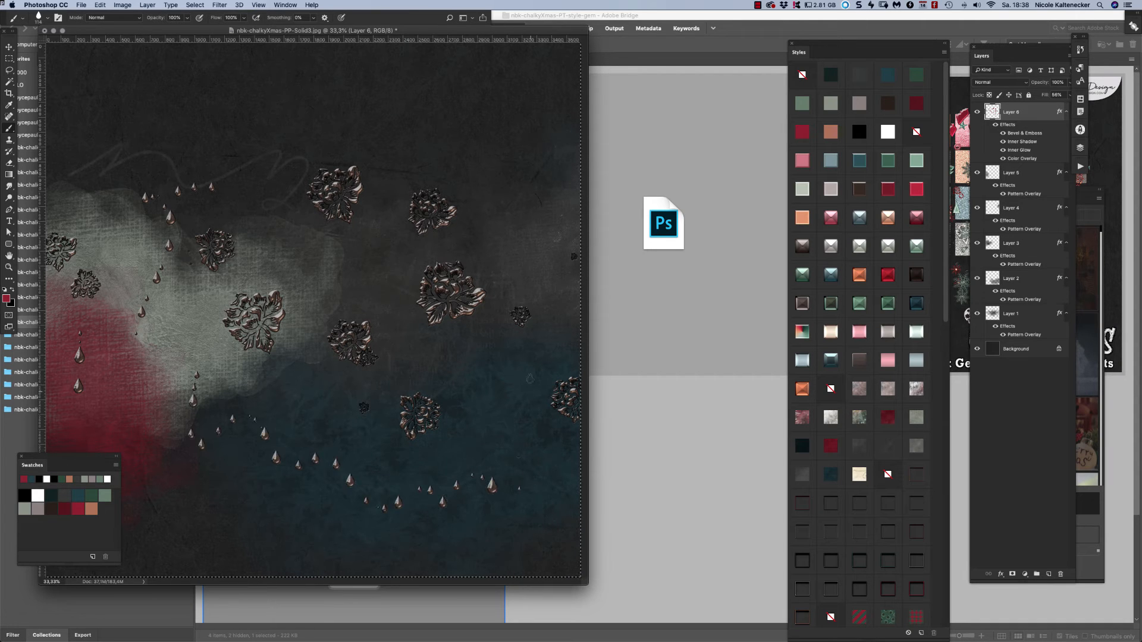
Increase the teardrop brush size to 400 px and stamp larger drops in the upper right and lower right of the artwork.
{"action": "key", "text": "bracketright"}
{"action": "key", "text": "bracketright"}
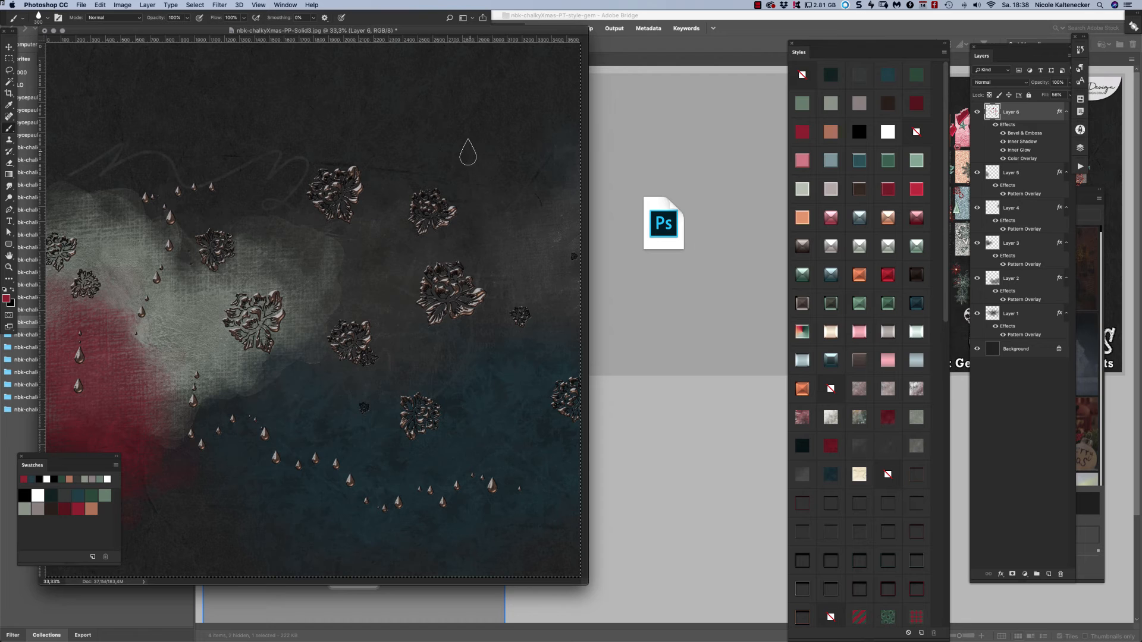
{"action": "key", "text": "bracketright"}
{"action": "left_click_drag", "start_coordinate": [468, 153], "coordinate": [515, 199]}
{"action": "left_click", "coordinate": [492, 375]}
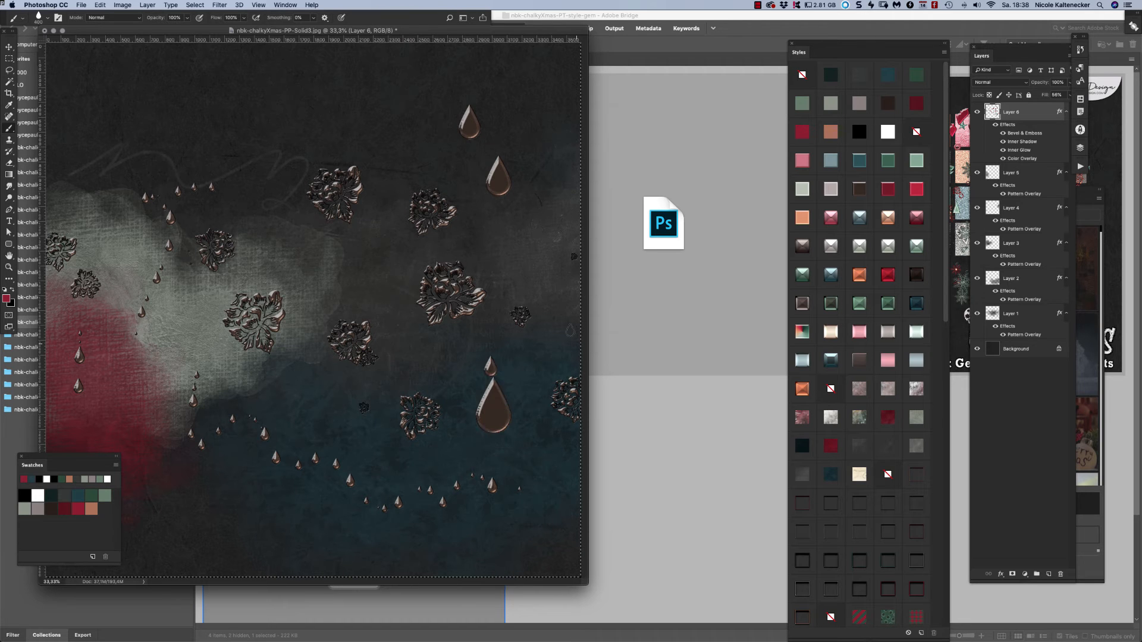
Choose the 180 px snowflake scattered bits brush and stamp small snowflakes over the upper left of the artwork.
{"action": "right_click", "coordinate": [492, 375]}
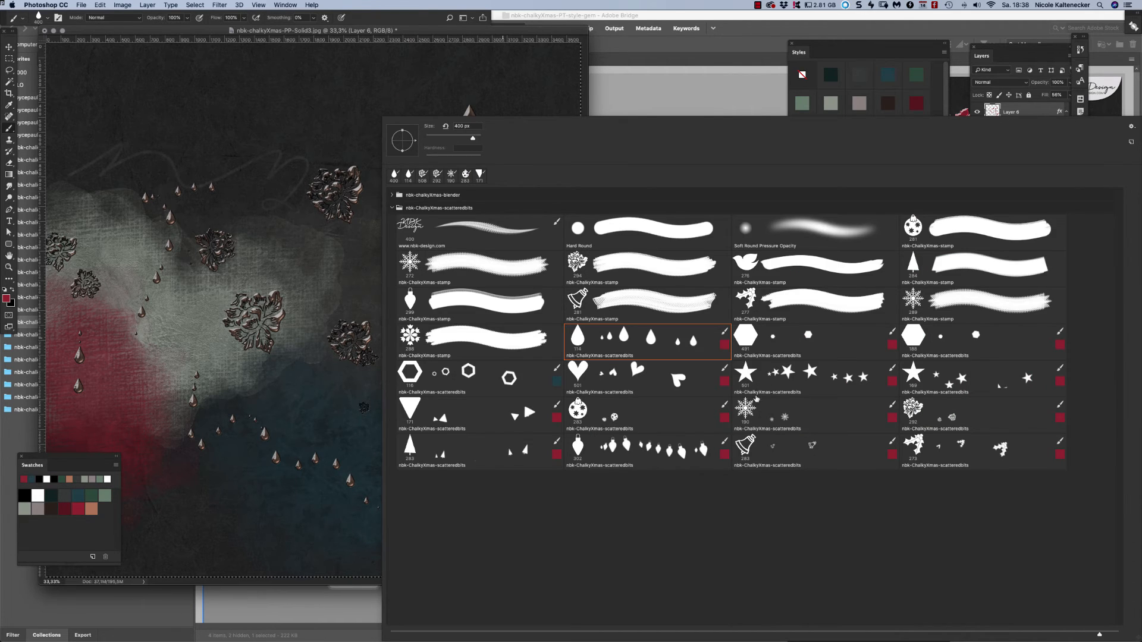
{"action": "double_click", "coordinate": [748, 410]}
{"action": "mouse_move", "coordinate": [270, 110]}
{"action": "left_mouse_down"}
{"action": "mouse_move", "coordinate": [216, 245]}
{"action": "mouse_move", "coordinate": [119, 230]}
{"action": "left_mouse_up"}
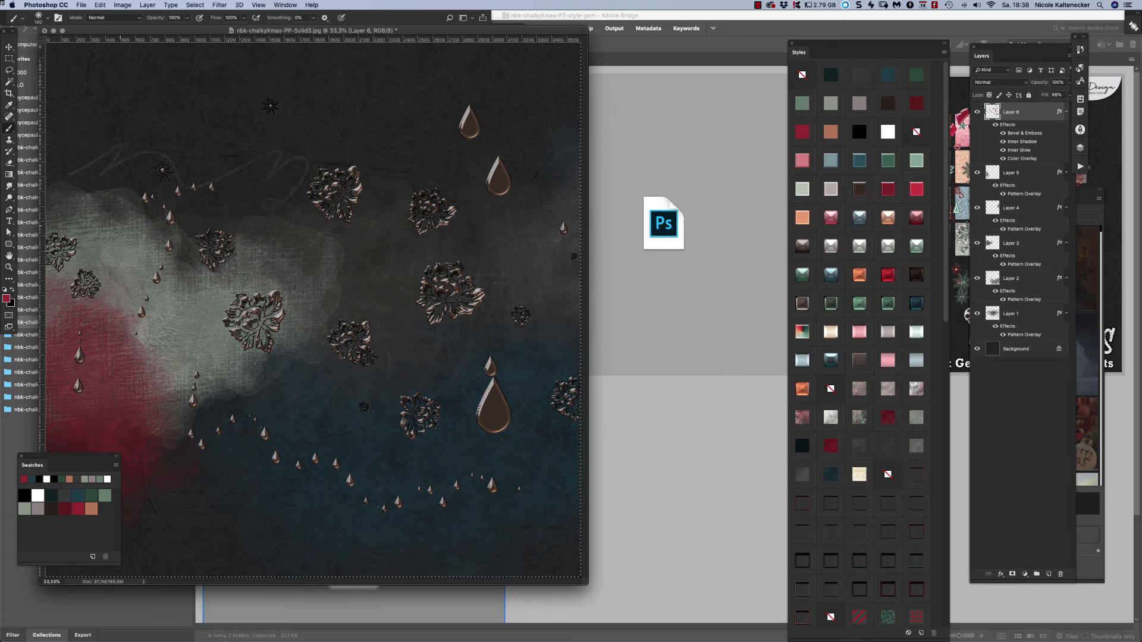
{"action": "left_click", "coordinate": [296, 268]}
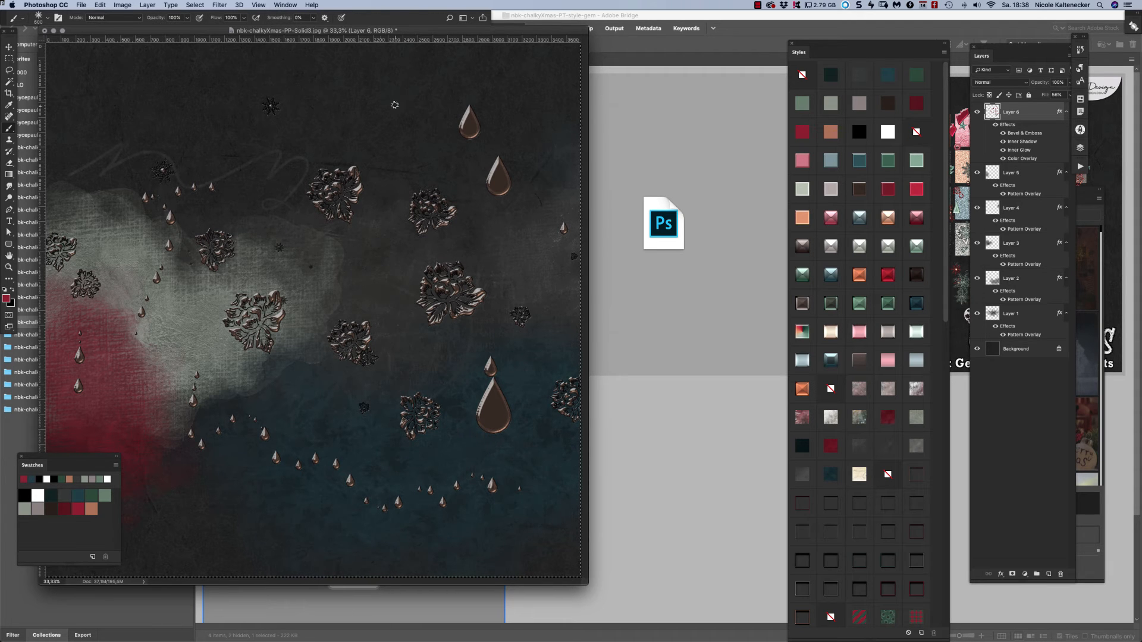
Increase the snowflake brush size to 1200 px and stamp large snowflakes in the artwork's upper-left and lower-left areas.
{"action": "key", "text": "bracketright"}
{"action": "key", "text": "bracketright"}
{"action": "key", "text": "bracketright"}
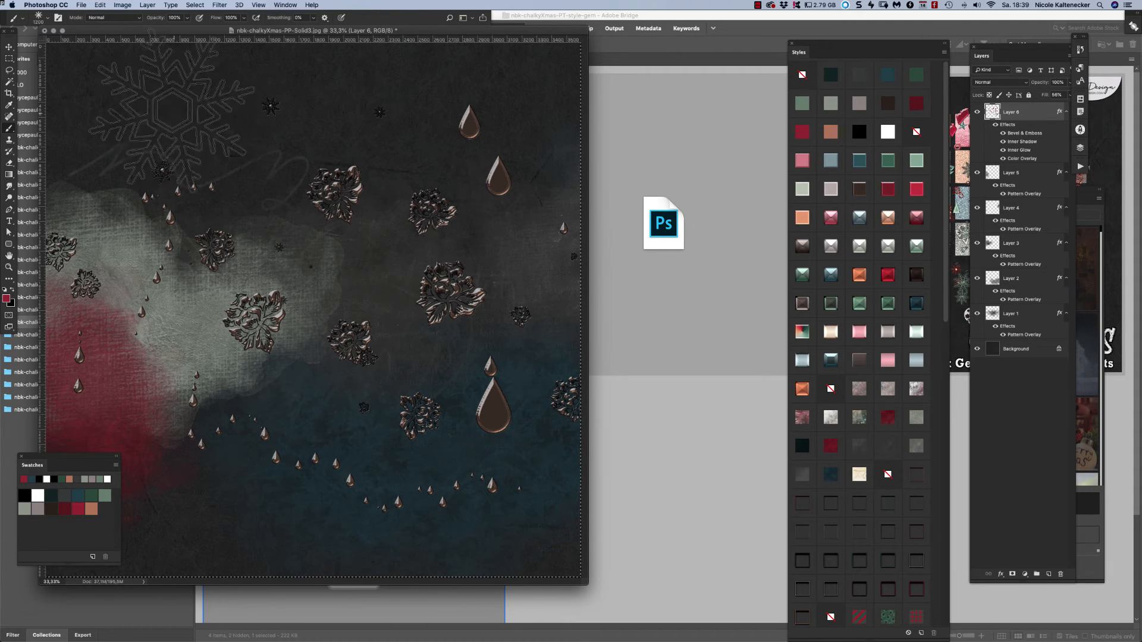
{"action": "left_click", "coordinate": [148, 95]}
{"action": "left_click", "coordinate": [226, 521]}
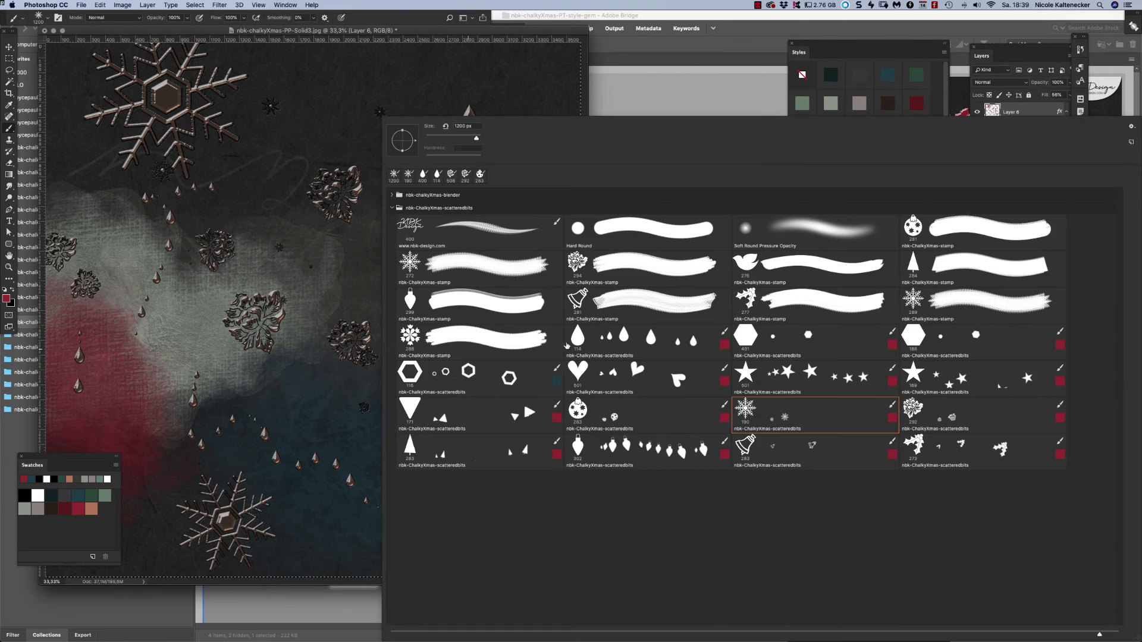
Choose the Christmas ornament scattered bits brush.
{"action": "right_click", "coordinate": [473, 351]}
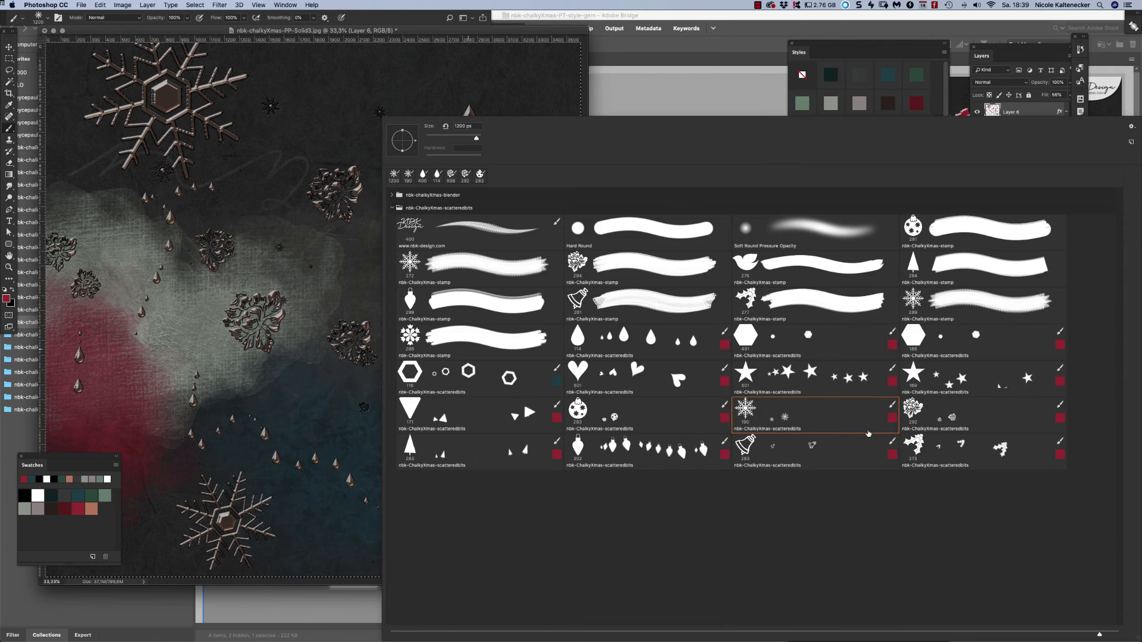
{"action": "left_click", "coordinate": [942, 455]}
{"action": "key", "text": "Return"}
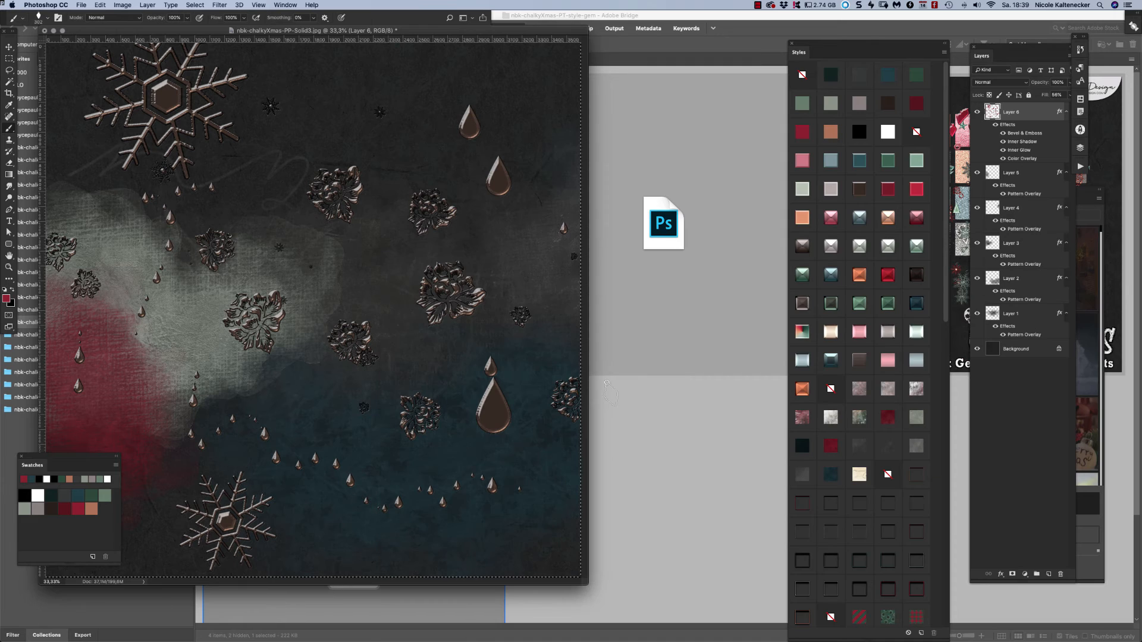
{"action": "mouse_move", "coordinate": [273, 58]}
{"action": "left_mouse_down"}
{"action": "mouse_move", "coordinate": [424, 122]}
{"action": "mouse_move", "coordinate": [516, 76]}
{"action": "mouse_move", "coordinate": [581, 178]}
{"action": "left_mouse_up"}
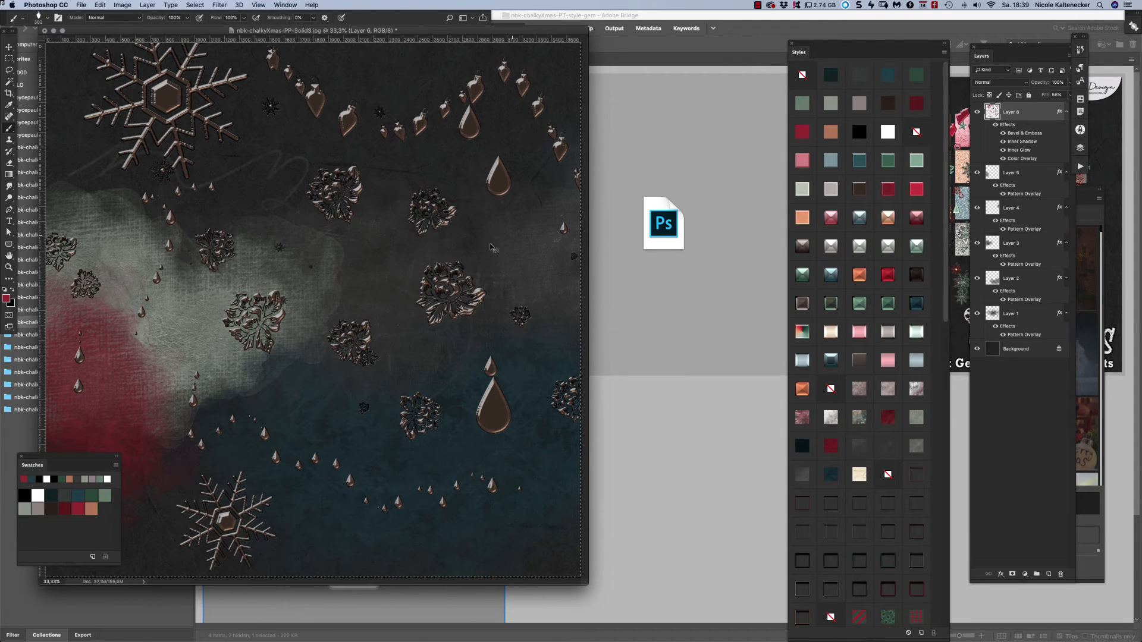
{"action": "key", "text": "super+z"}
{"action": "key", "text": "super+z"}
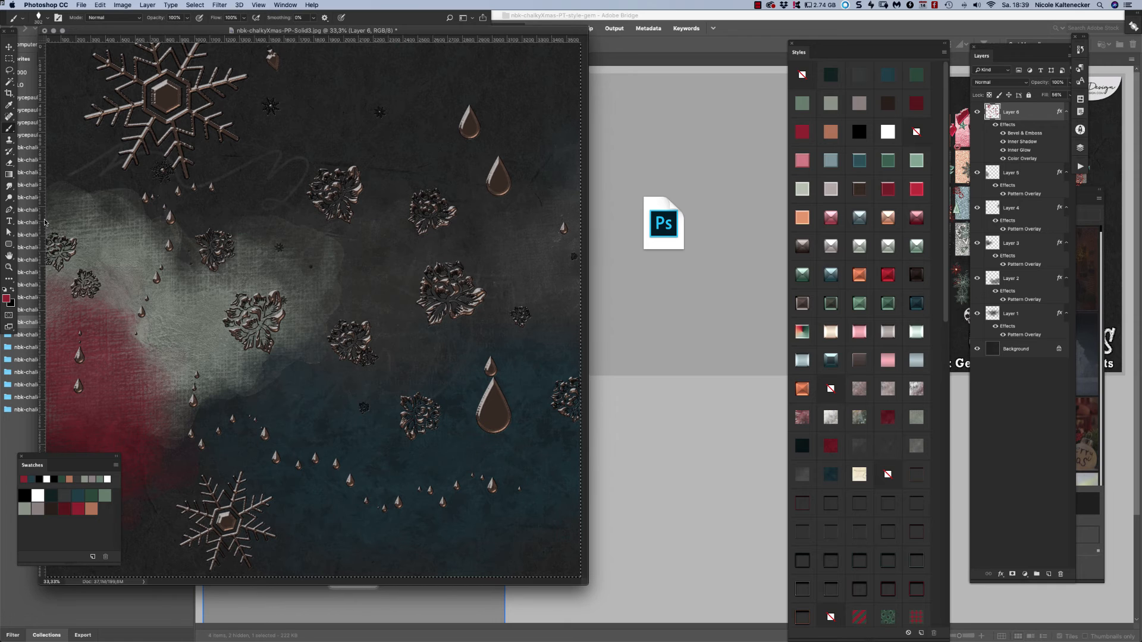
Enlarge the document window to show the whole canvas, select it all, and paint a peaked garland of ornaments across its upper half.
{"action": "mouse_move", "coordinate": [43, 222]}
{"action": "left_mouse_down"}
{"action": "mouse_move", "coordinate": [280, 155]}
{"action": "mouse_move", "coordinate": [43, 232]}
{"action": "left_mouse_up"}
{"action": "left_click_drag", "start_coordinate": [588, 584], "coordinate": [743, 640]}
{"action": "key", "text": "super+a"}
{"action": "mouse_move", "coordinate": [134, 286]}
{"action": "left_mouse_down"}
{"action": "mouse_move", "coordinate": [172, 294]}
{"action": "mouse_move", "coordinate": [449, 98]}
{"action": "mouse_move", "coordinate": [517, 226]}
{"action": "mouse_move", "coordinate": [637, 321]}
{"action": "left_mouse_up"}
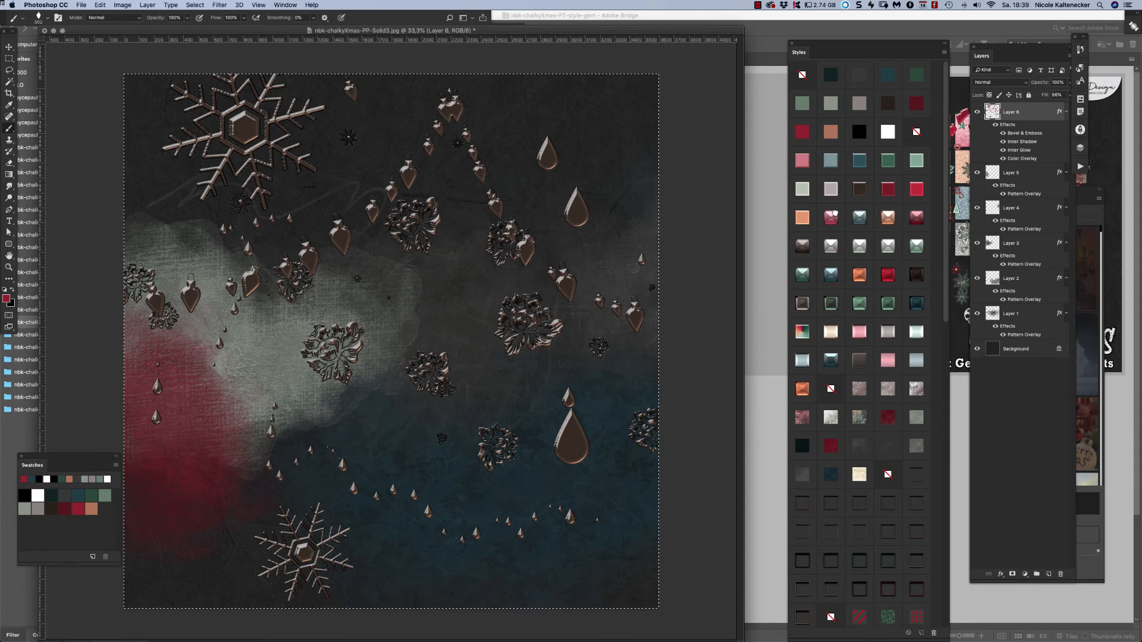
Try the pink gem, red, white gem and flat pink styles on Layer 6.
{"action": "left_click", "coordinate": [884, 190]}
{"action": "left_click", "coordinate": [885, 193]}
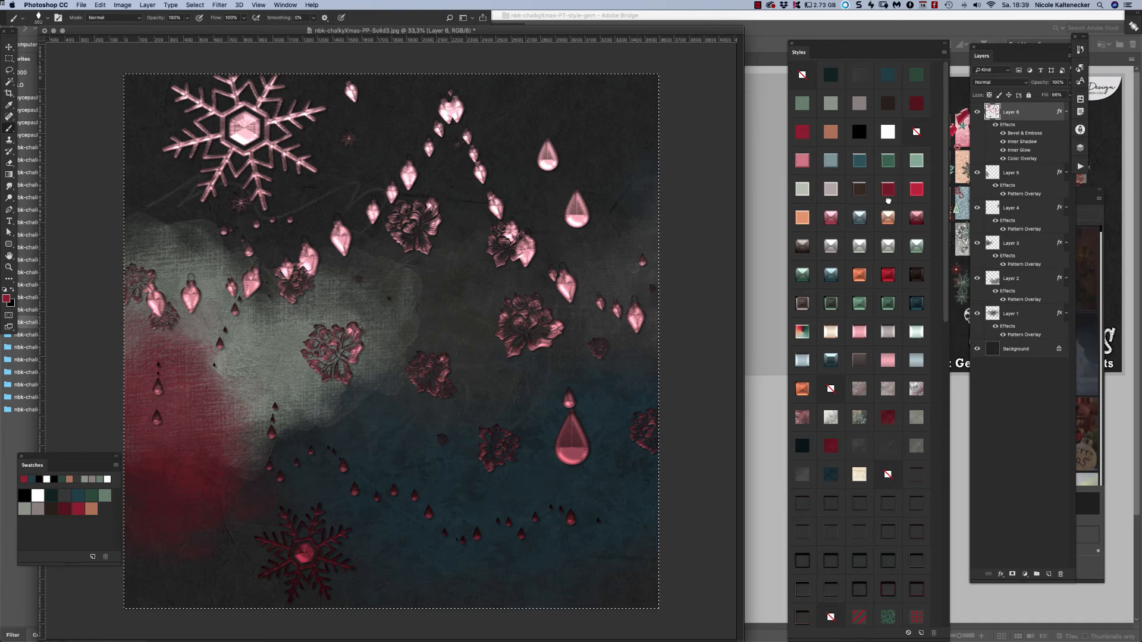
{"action": "left_click", "coordinate": [914, 331]}
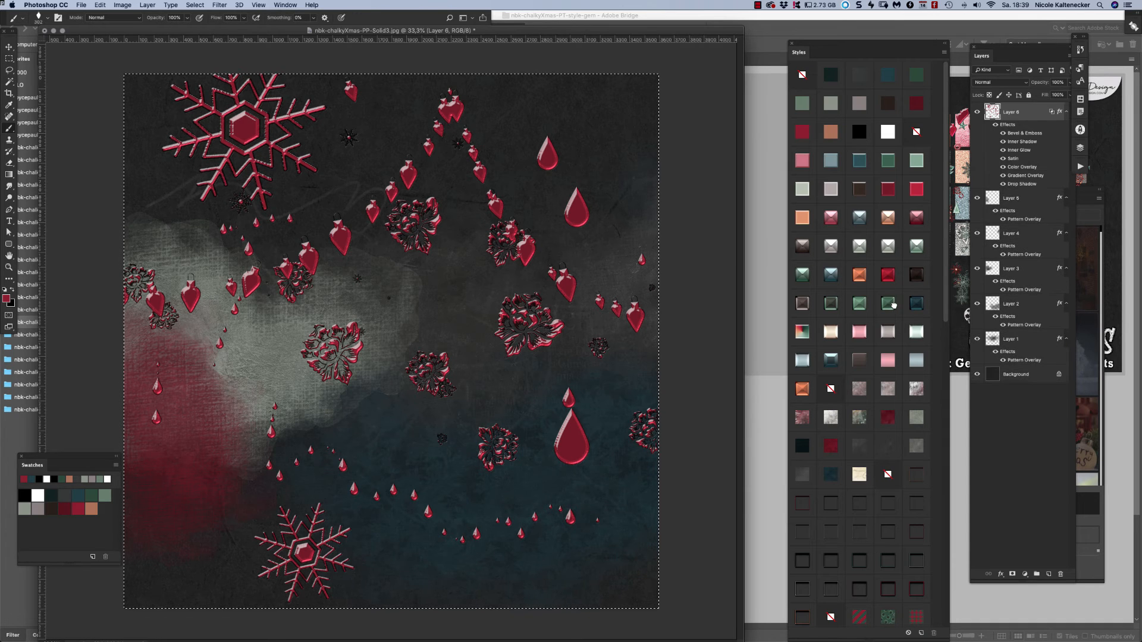
{"action": "left_click", "coordinate": [888, 336]}
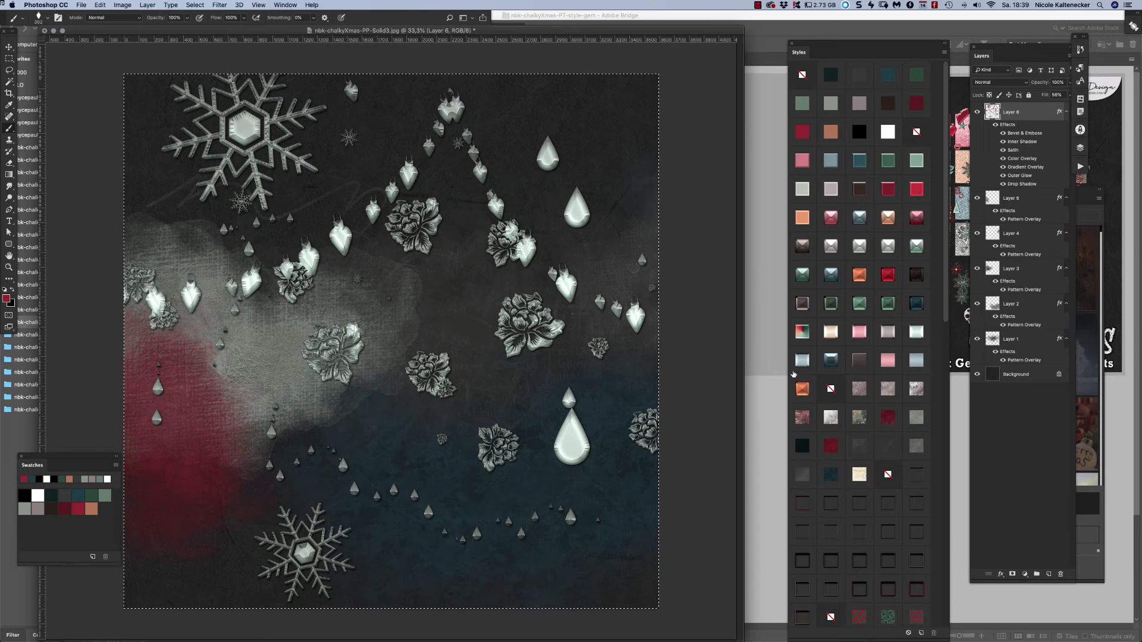
{"action": "left_click", "coordinate": [887, 360]}
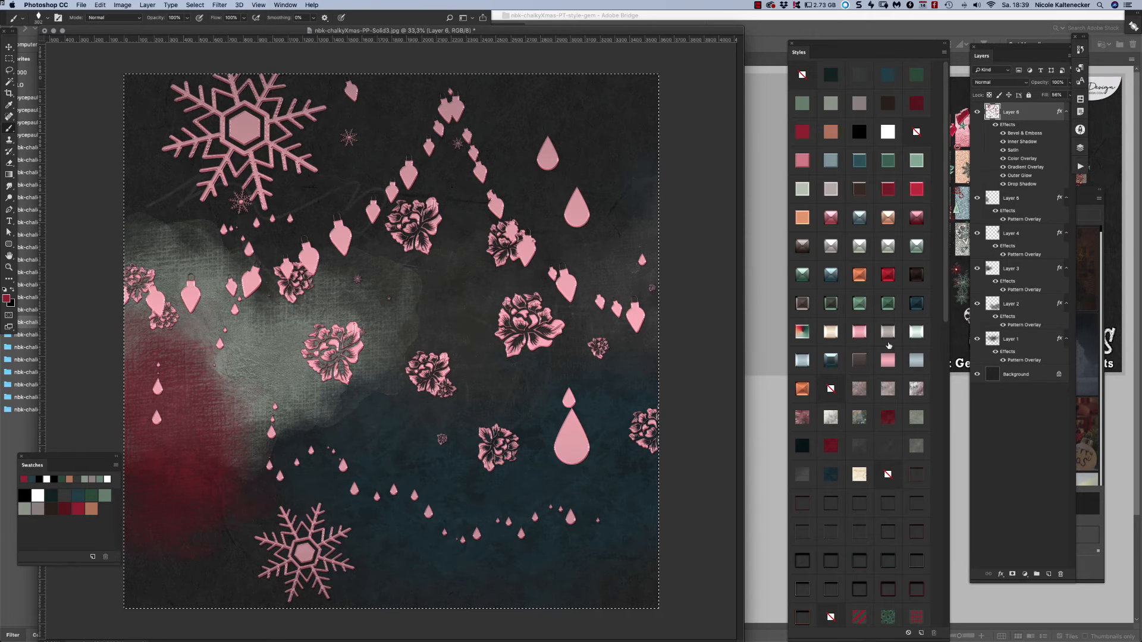
{"action": "left_click", "coordinate": [896, 211]}
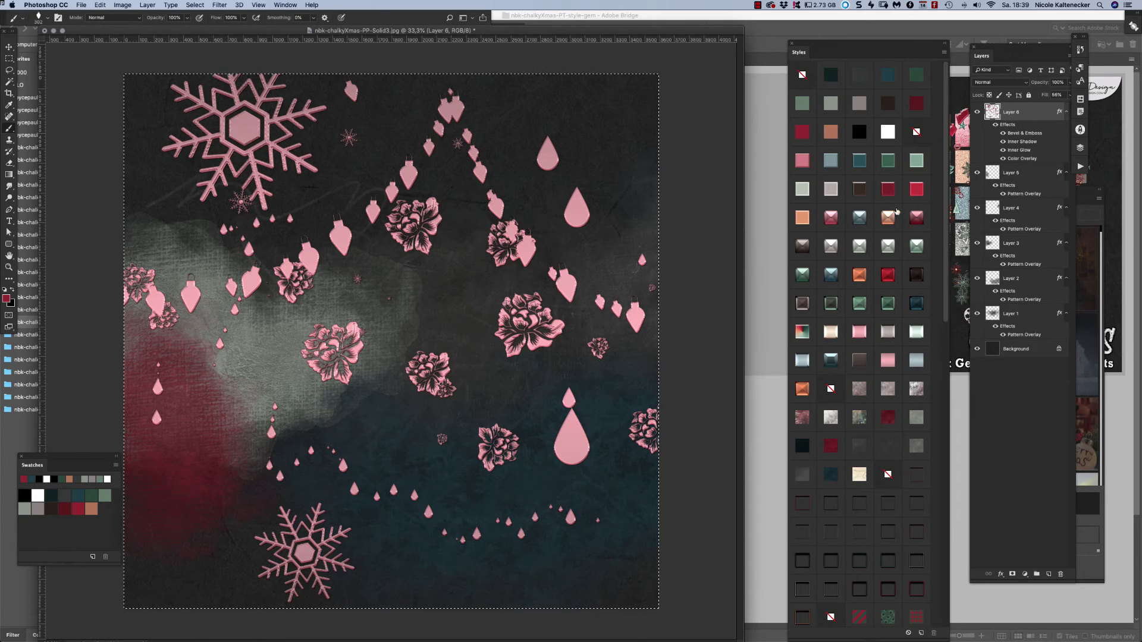
Try the mint green, pale grey, blue gem, pink glitter and orange gem styles on Layer 6.
{"action": "left_click", "coordinate": [916, 162]}
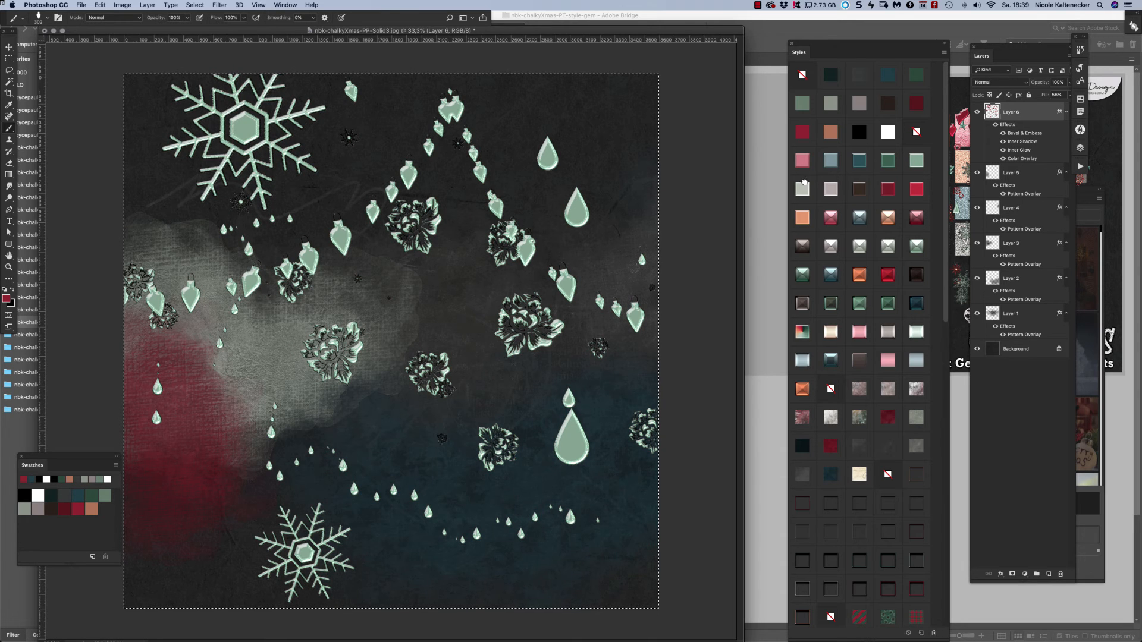
{"action": "left_click", "coordinate": [831, 244]}
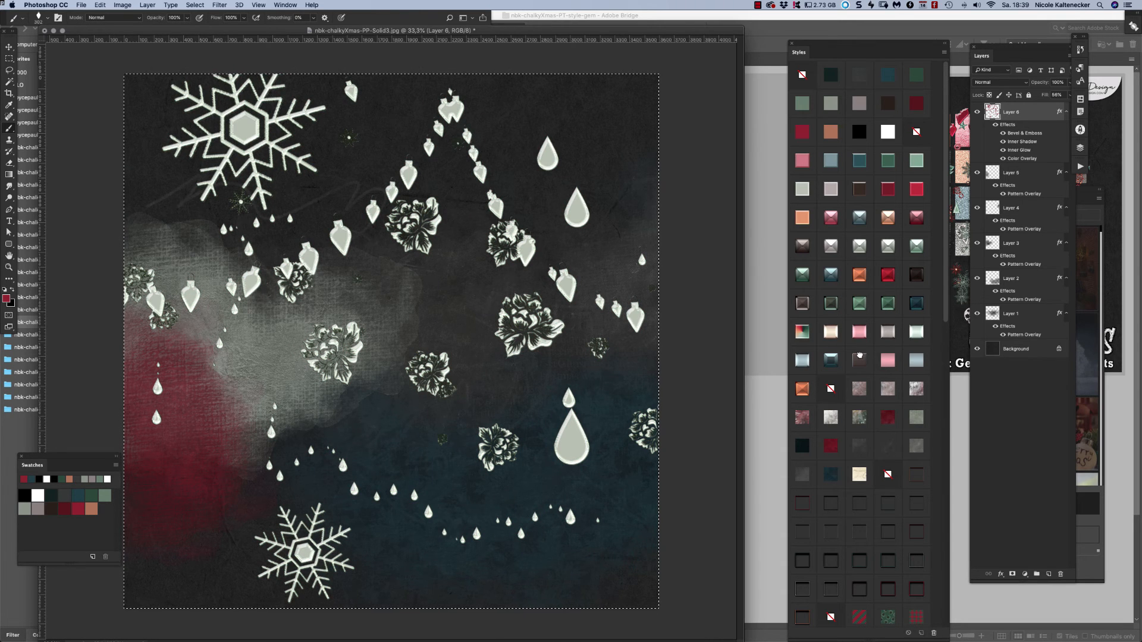
{"action": "left_click", "coordinate": [830, 358]}
{"action": "left_click", "coordinate": [834, 354]}
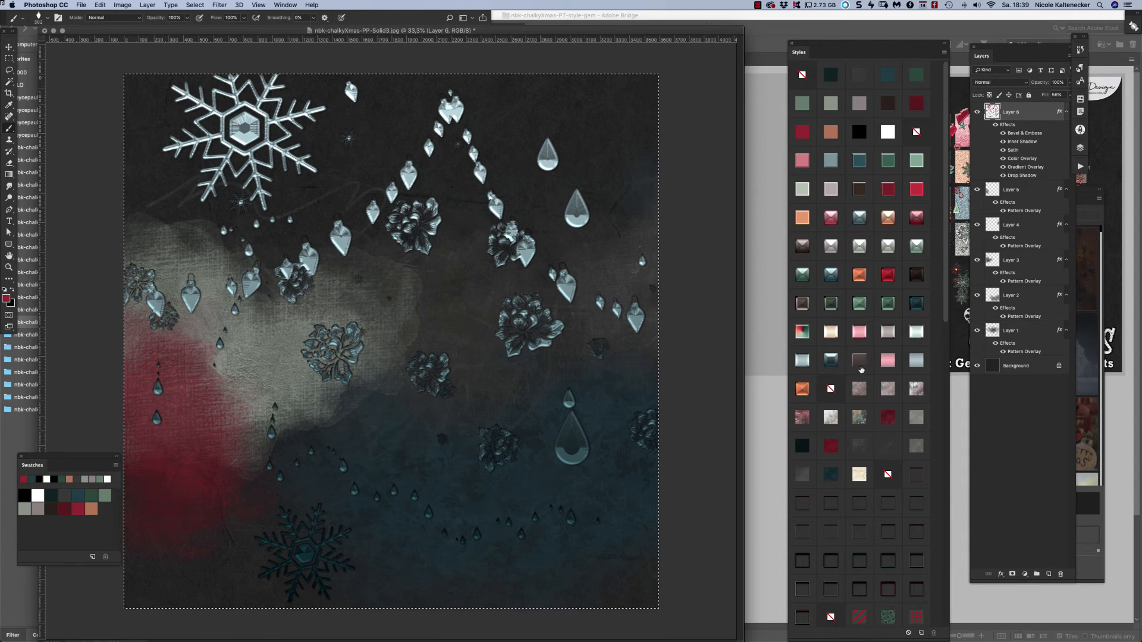
{"action": "left_click", "coordinate": [860, 389]}
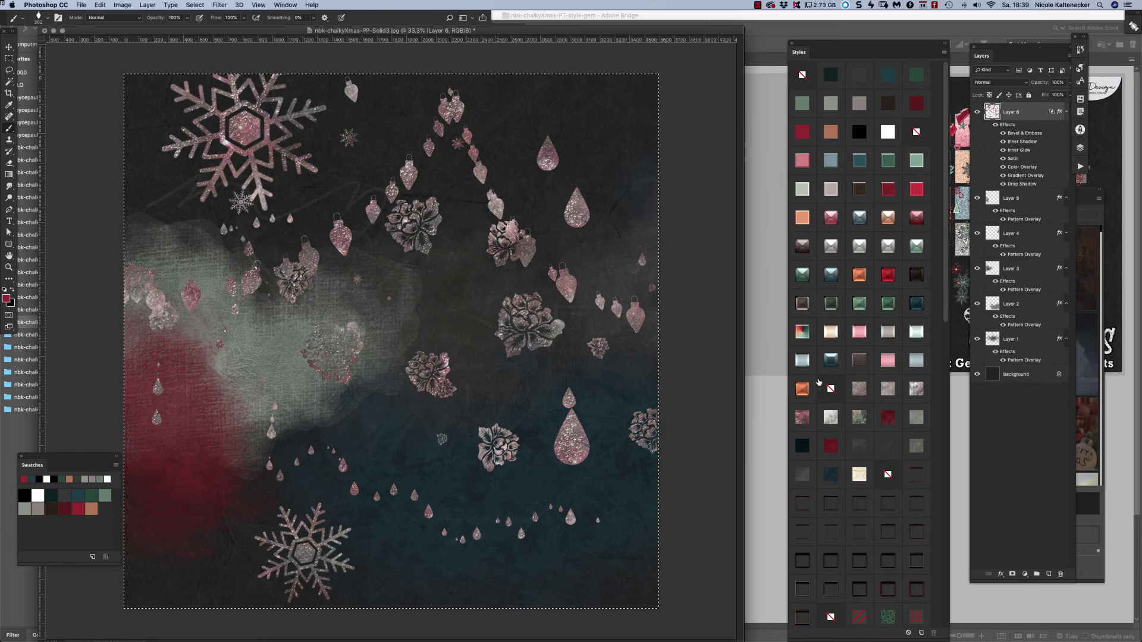
{"action": "left_click", "coordinate": [829, 383]}
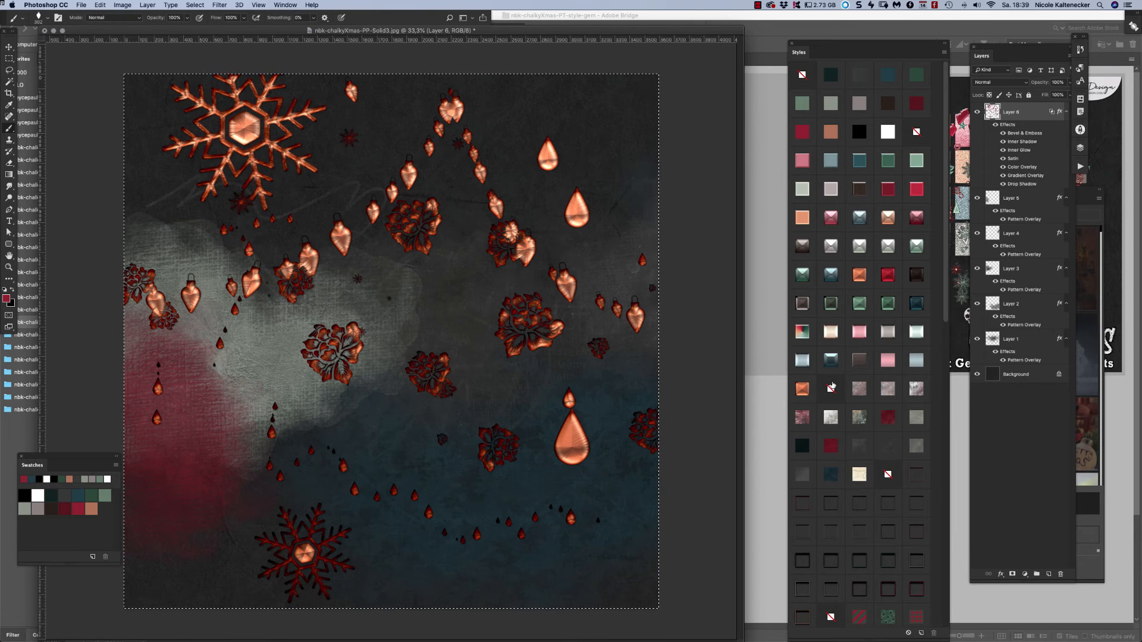
Compare the white, orange, dark brown and clear silver gem styles on Layer 6.
{"action": "left_click", "coordinate": [910, 331]}
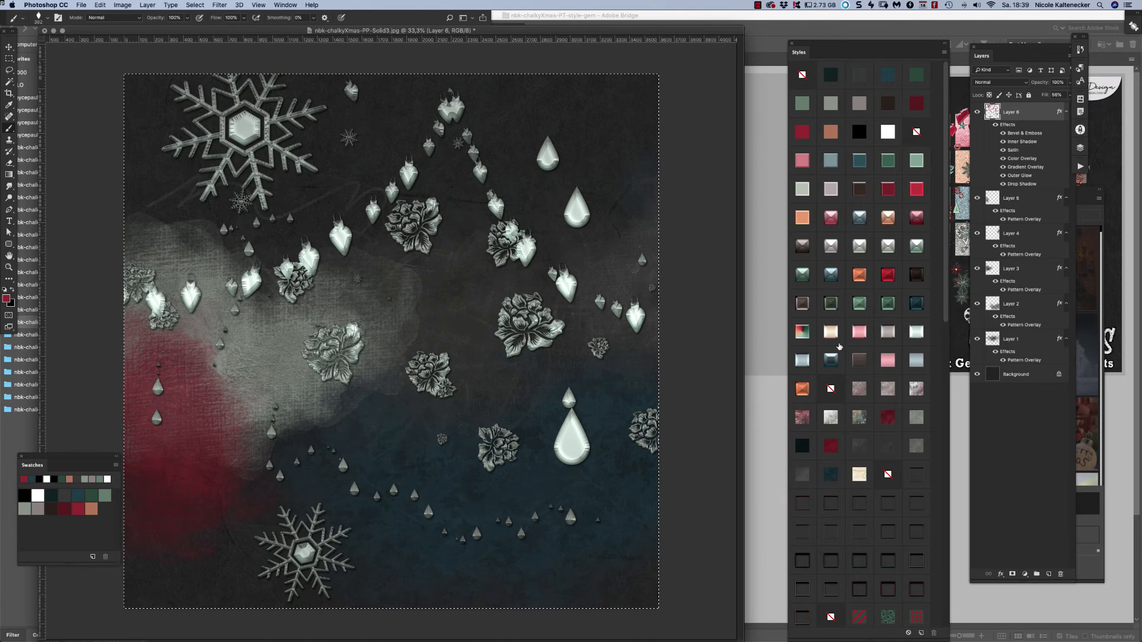
{"action": "left_click", "coordinate": [803, 387]}
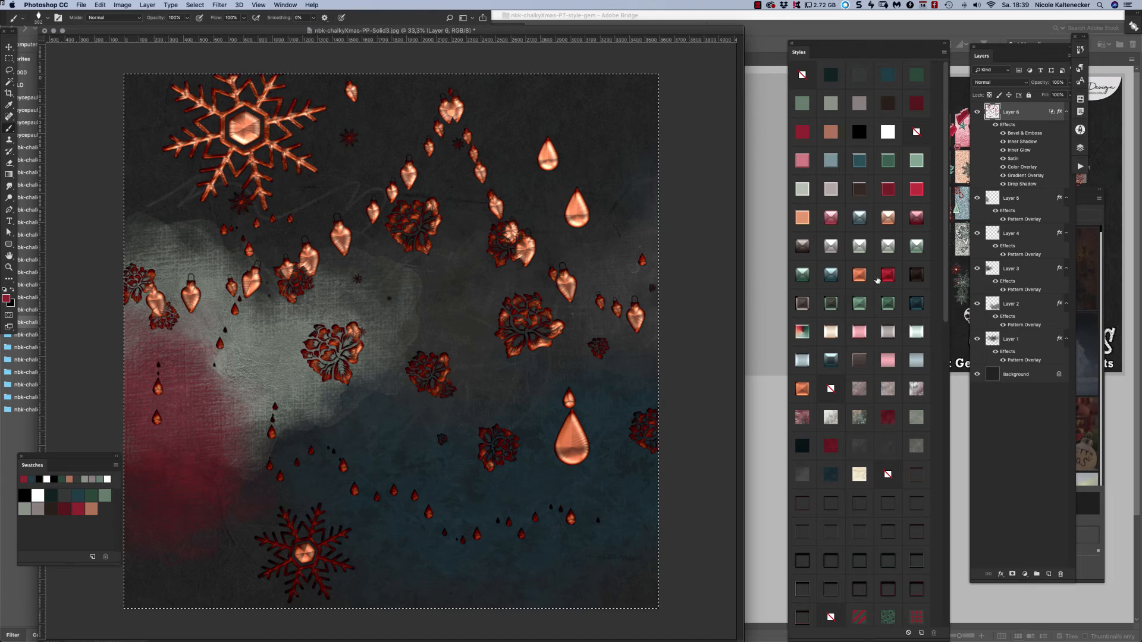
{"action": "left_click", "coordinate": [917, 274]}
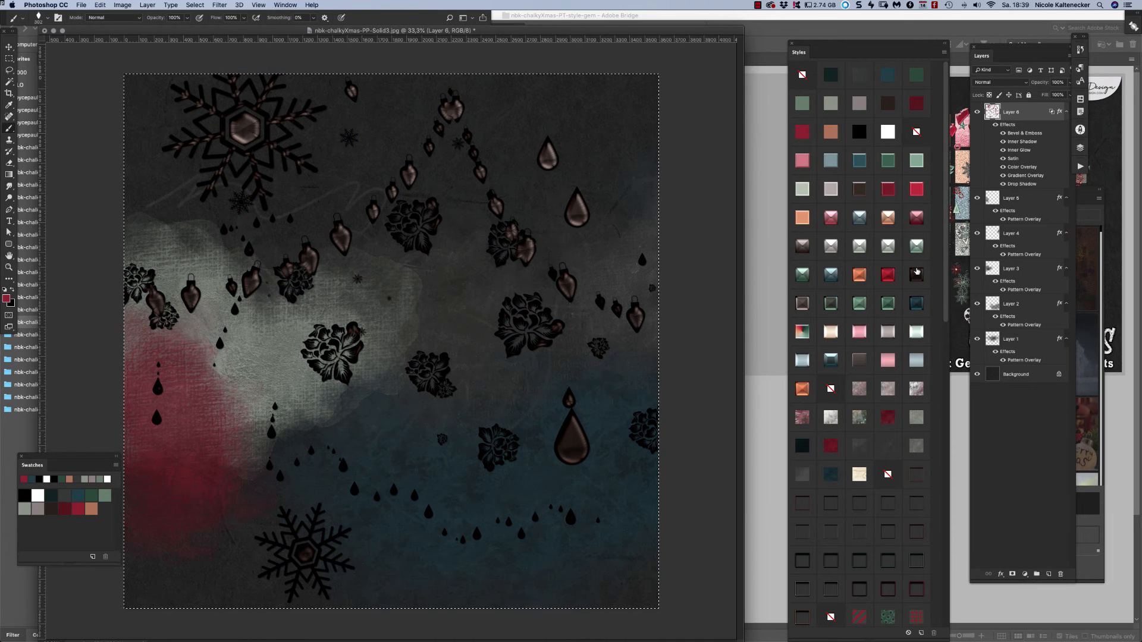
{"action": "left_click", "coordinate": [885, 245]}
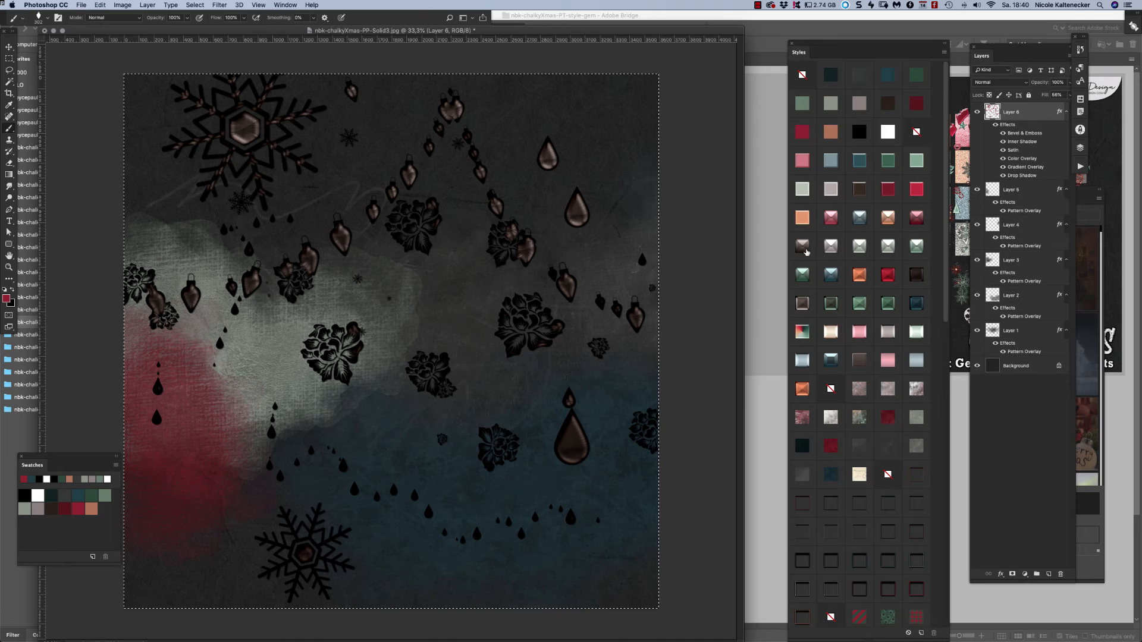
{"action": "left_click", "coordinate": [803, 247]}
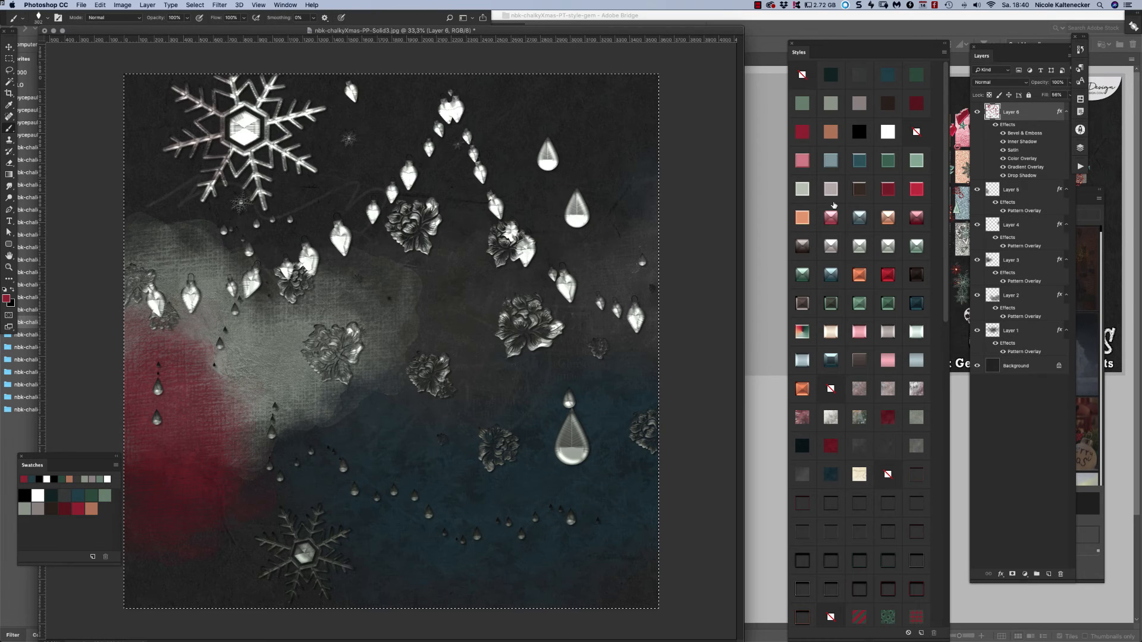
Try the flat copper and mint green styles on Layer 6, finishing with the multicoloured green and copper pattern style.
{"action": "left_click", "coordinate": [832, 131]}
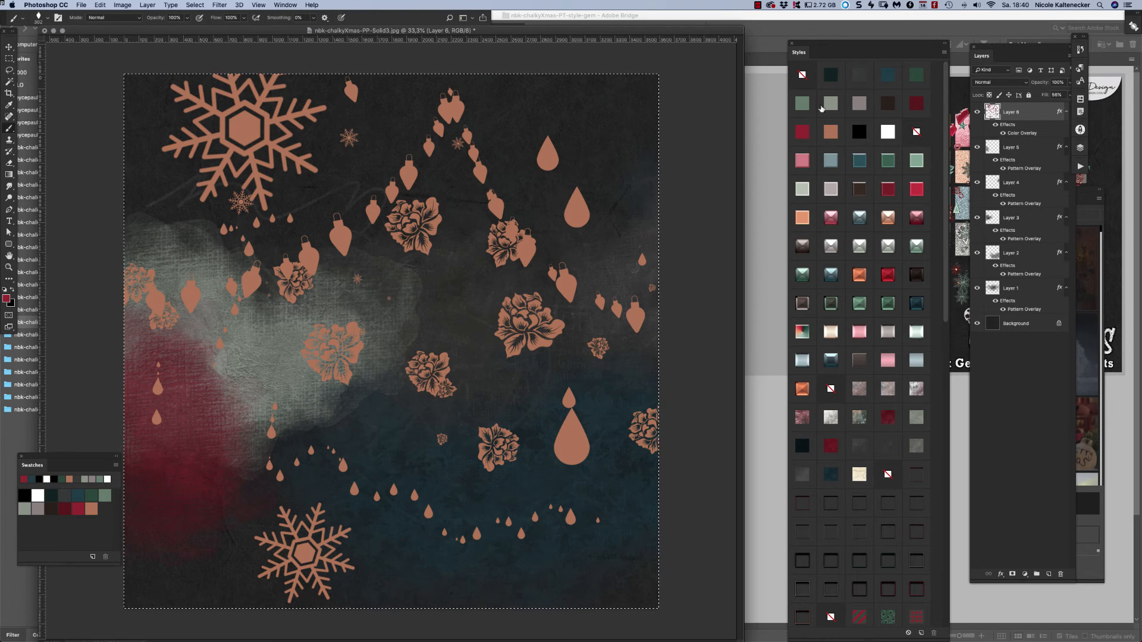
{"action": "left_click", "coordinate": [920, 168]}
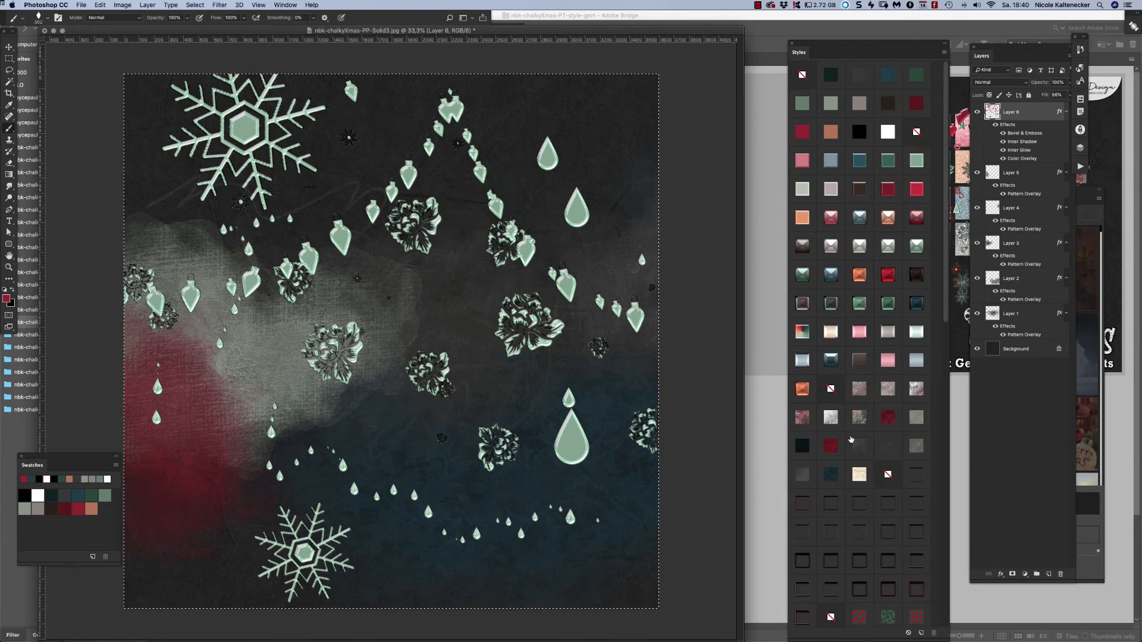
{"action": "left_click", "coordinate": [862, 383]}
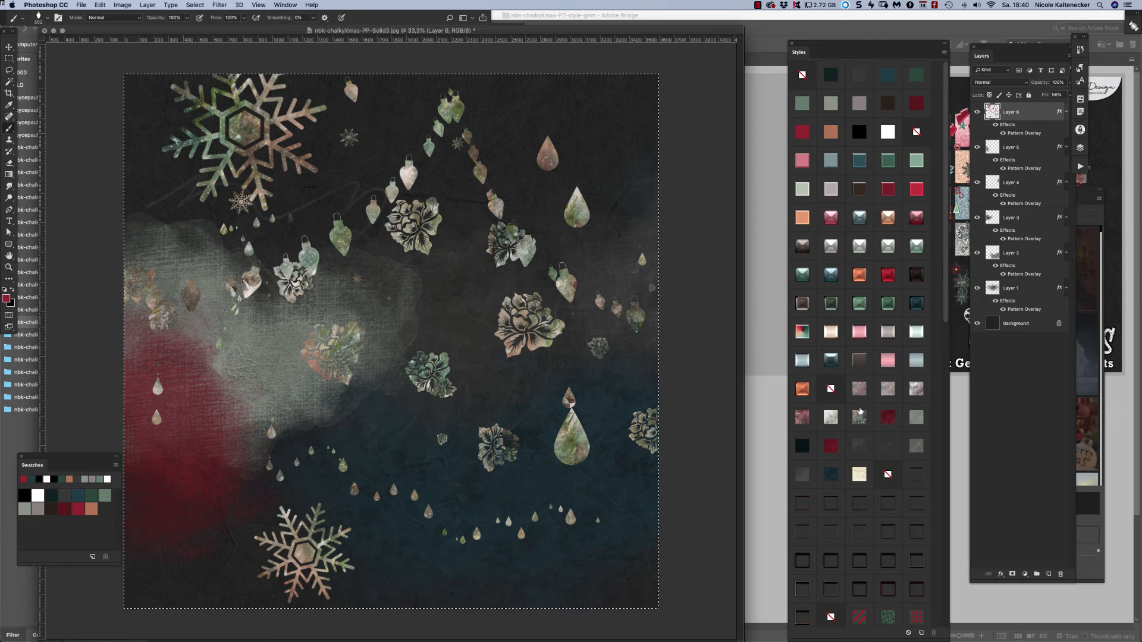
Try the multicoloured, pale pastel, mottled white and dark red pattern styles on Layer 6.
{"action": "left_click", "coordinate": [835, 419]}
{"action": "left_click", "coordinate": [859, 390]}
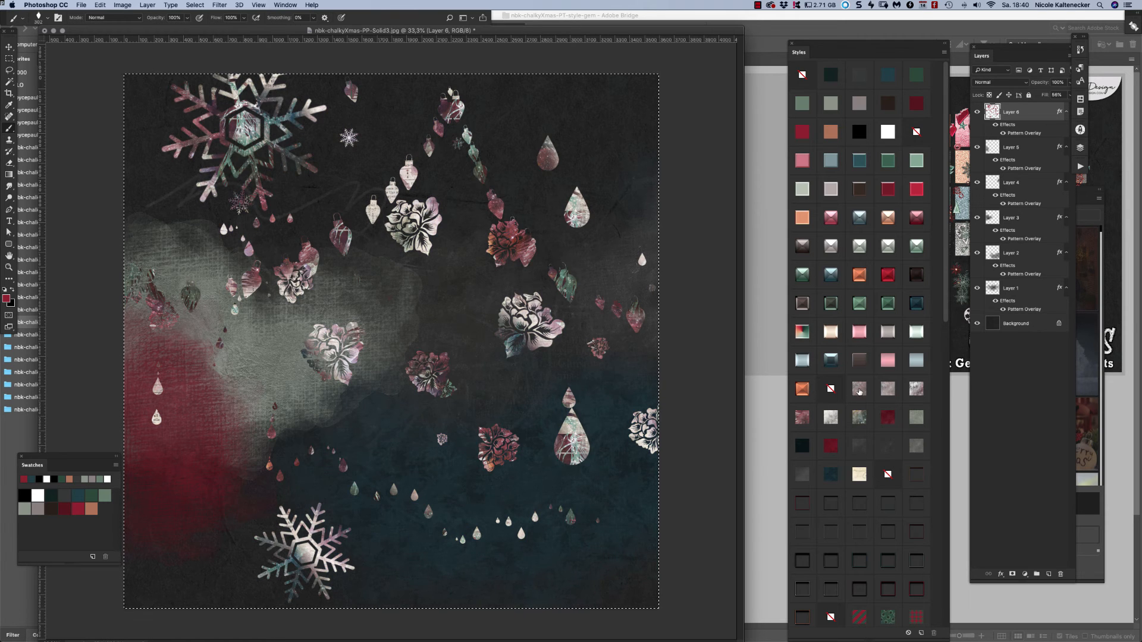
{"action": "left_click", "coordinate": [887, 385]}
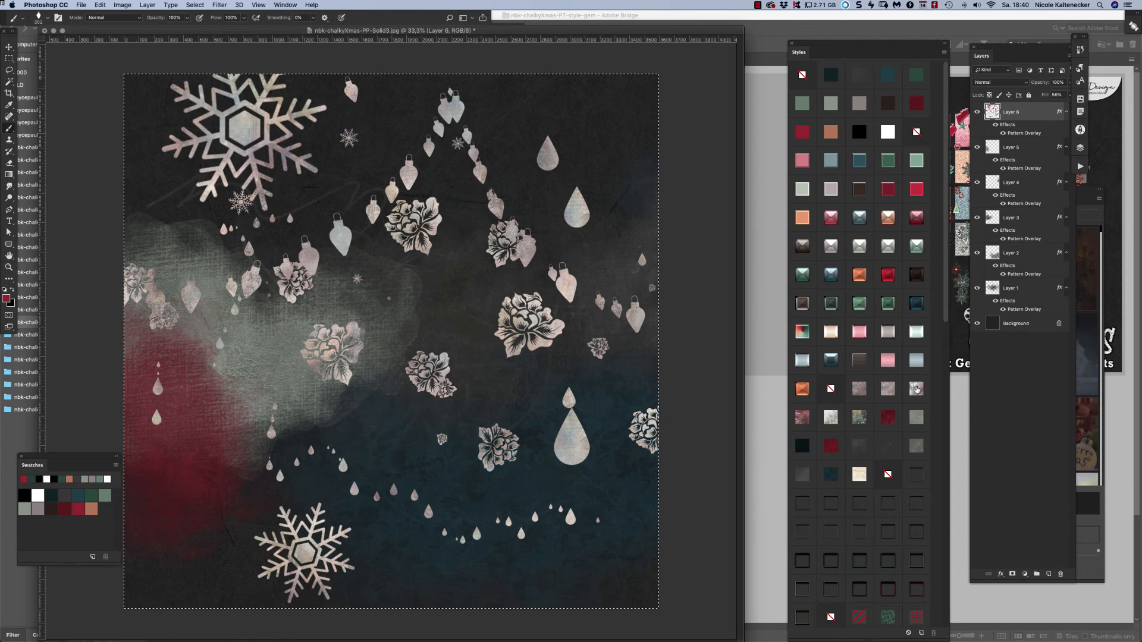
{"action": "left_click", "coordinate": [921, 389]}
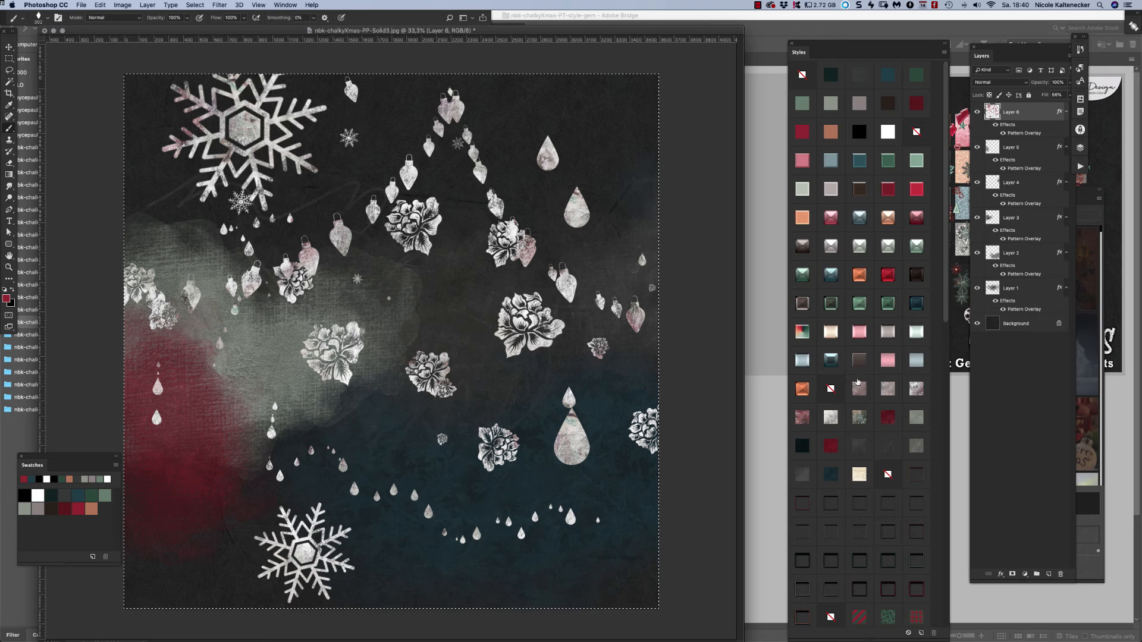
{"action": "left_click", "coordinate": [886, 410]}
Try the dark green, dark red, blue, charcoal and light grey pattern styles on Layer 6.
{"action": "left_click", "coordinate": [802, 446]}
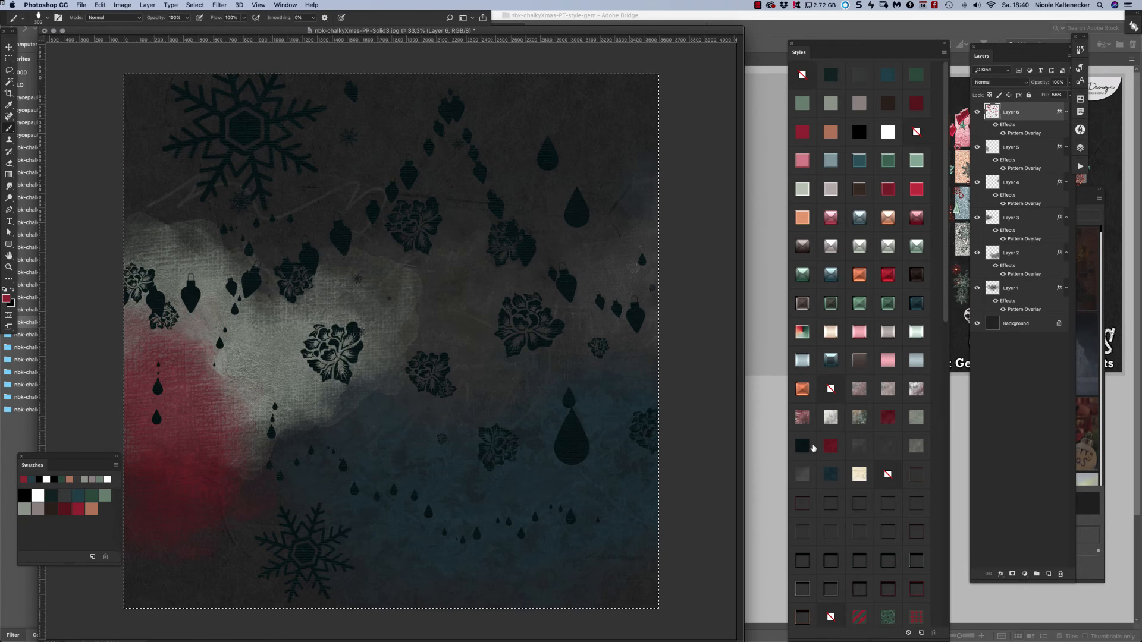
{"action": "left_click", "coordinate": [832, 445]}
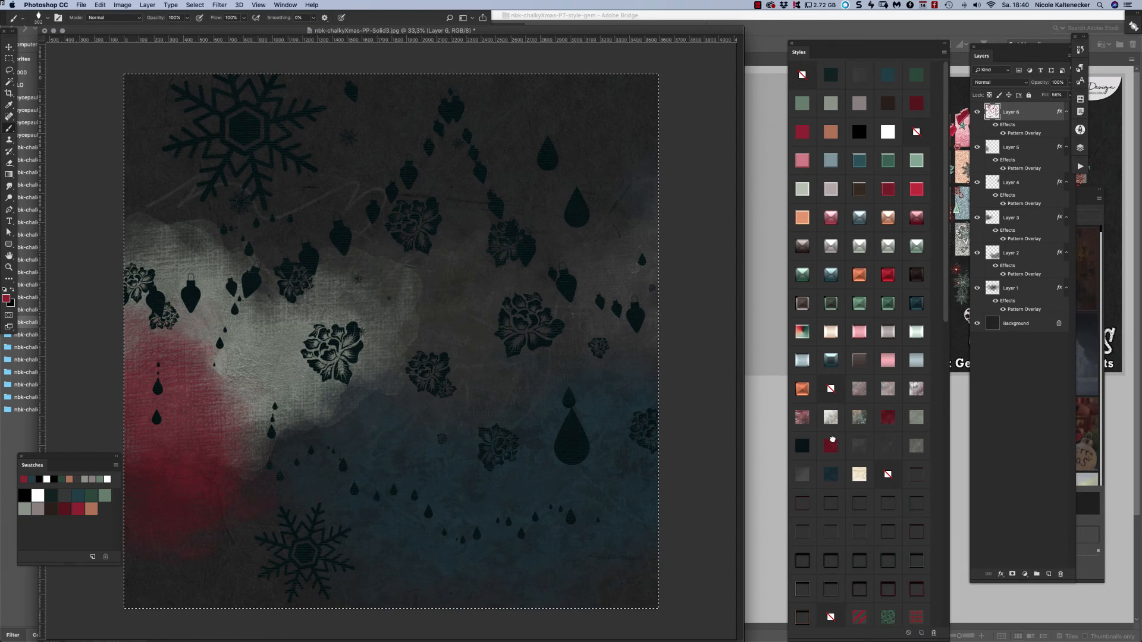
{"action": "left_click", "coordinate": [830, 474]}
{"action": "left_click", "coordinate": [802, 473]}
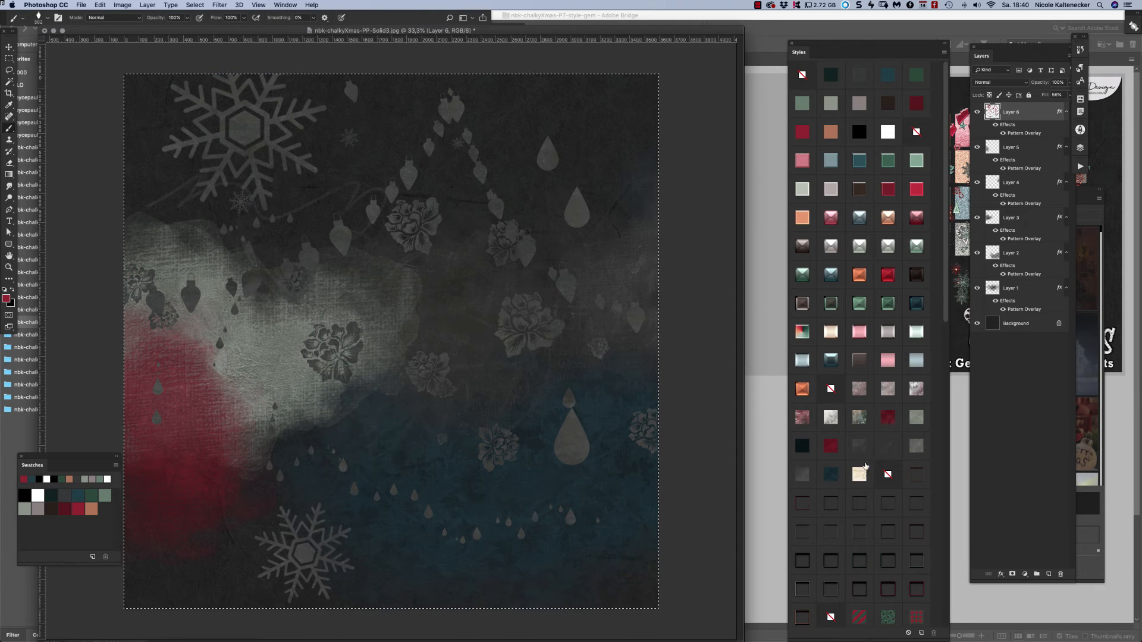
{"action": "left_click", "coordinate": [890, 447]}
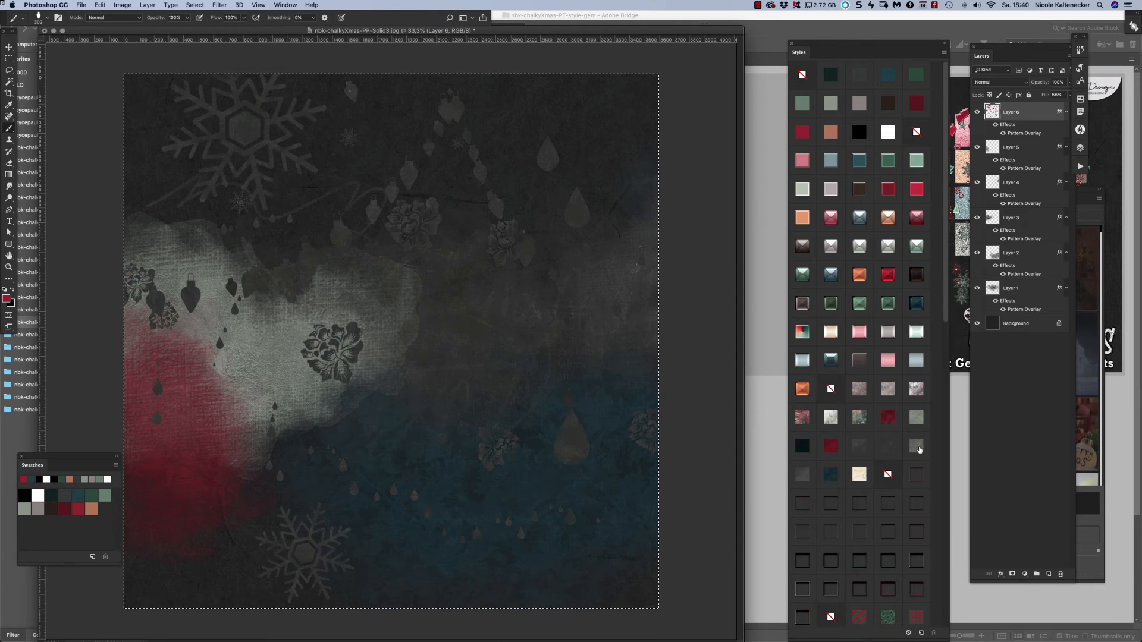
{"action": "left_click", "coordinate": [919, 445]}
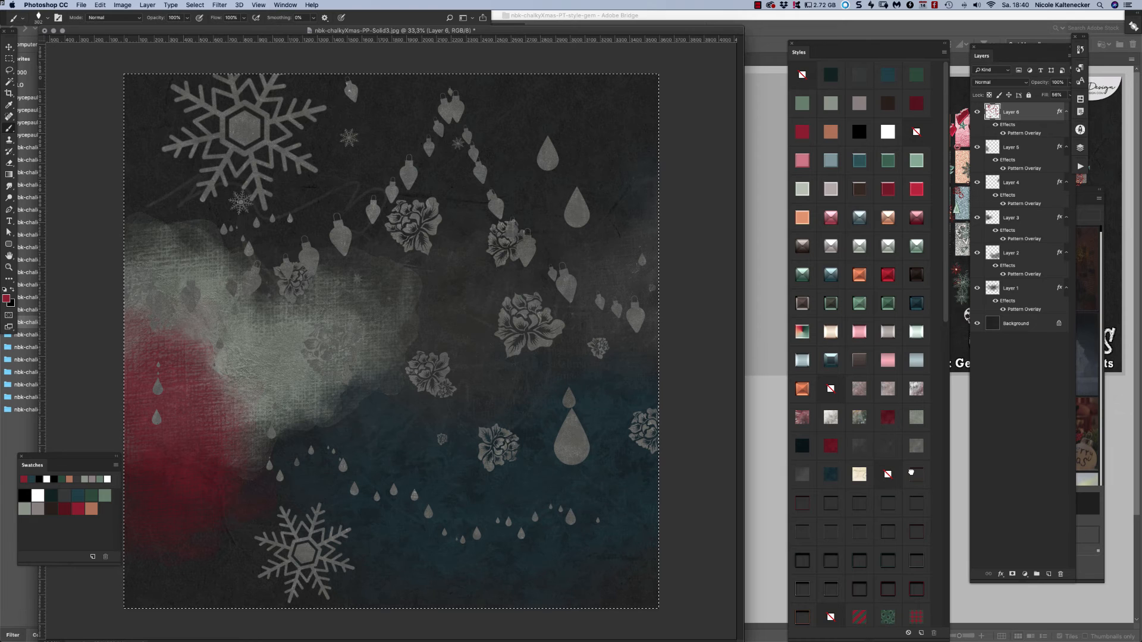
Apply the copper outline style to Layer 6 and clear all the scattered shapes from it.
{"action": "left_click", "coordinate": [911, 472]}
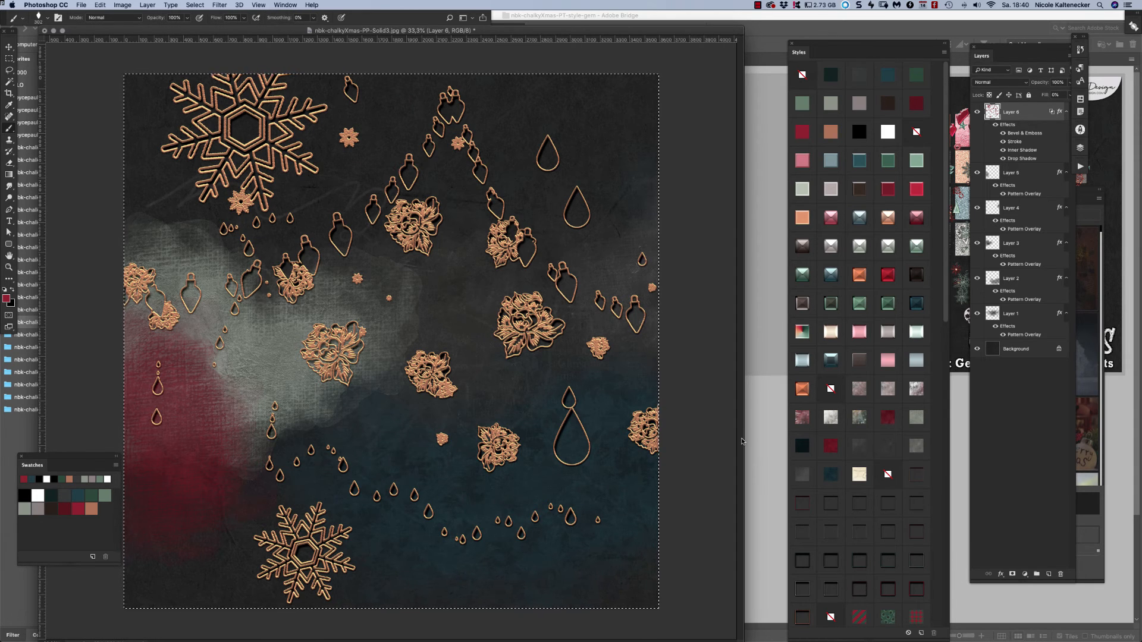
{"action": "key", "text": "Delete"}
Stamp one large flower near the canvas centre with the flower stamp brush at 900 px.
{"action": "right_click", "coordinate": [345, 321]}
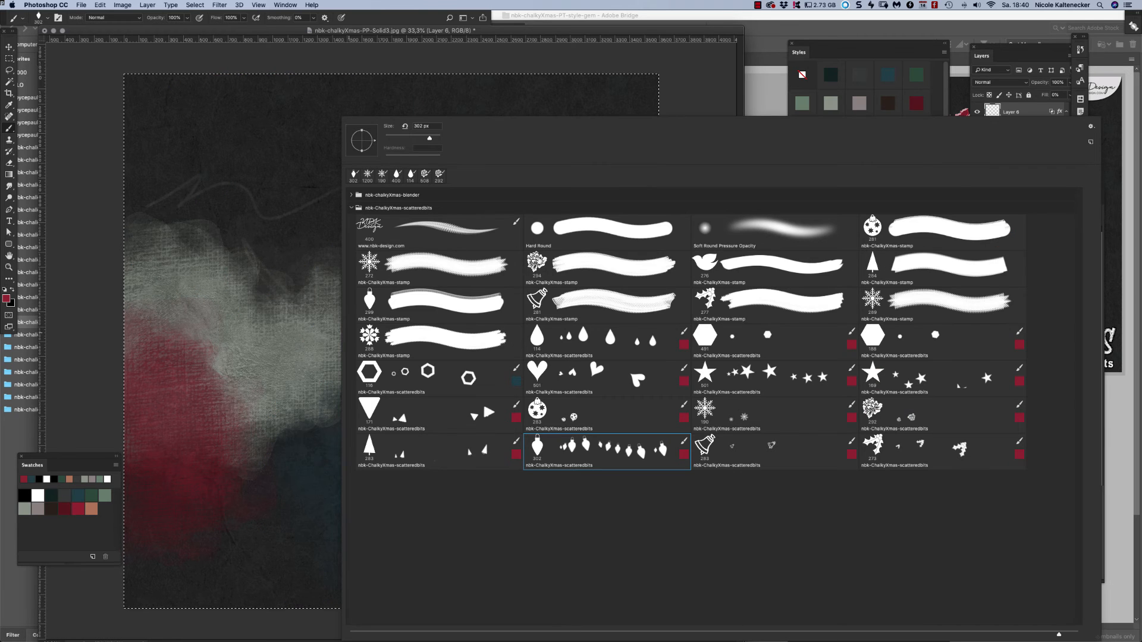
{"action": "double_click", "coordinate": [537, 262]}
{"action": "key", "text": "bracketright"}
{"action": "key", "text": "bracketright"}
{"action": "key", "text": "bracketright"}
{"action": "key", "text": "bracketright"}
{"action": "key", "text": "bracketright"}
{"action": "key", "text": "bracketright"}
{"action": "key", "text": "bracketright"}
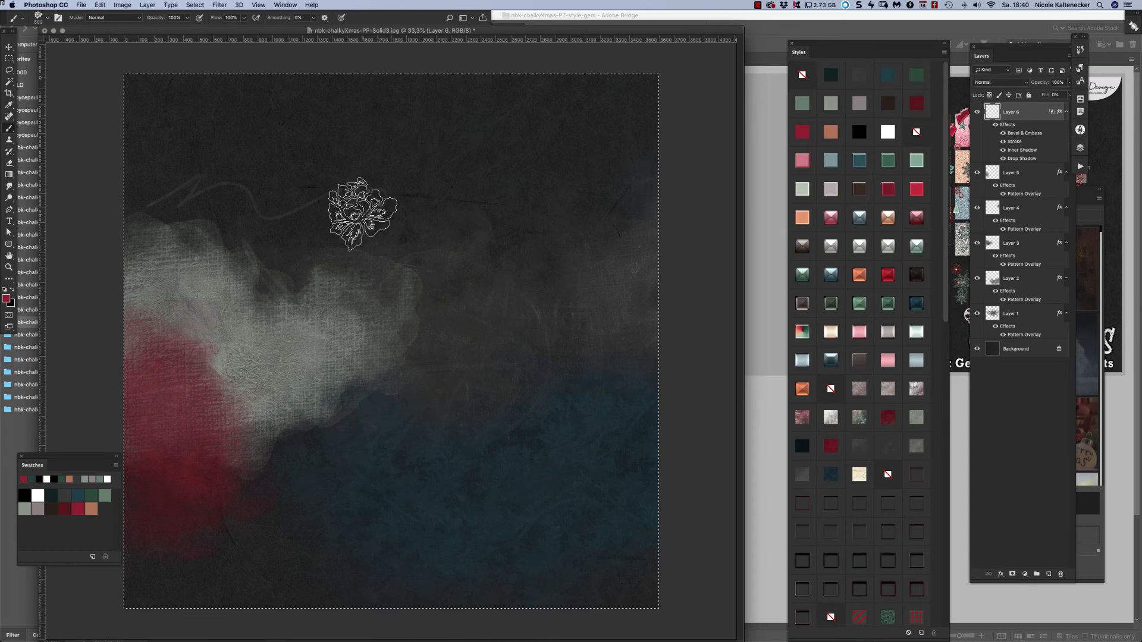
{"action": "left_click", "coordinate": [401, 337]}
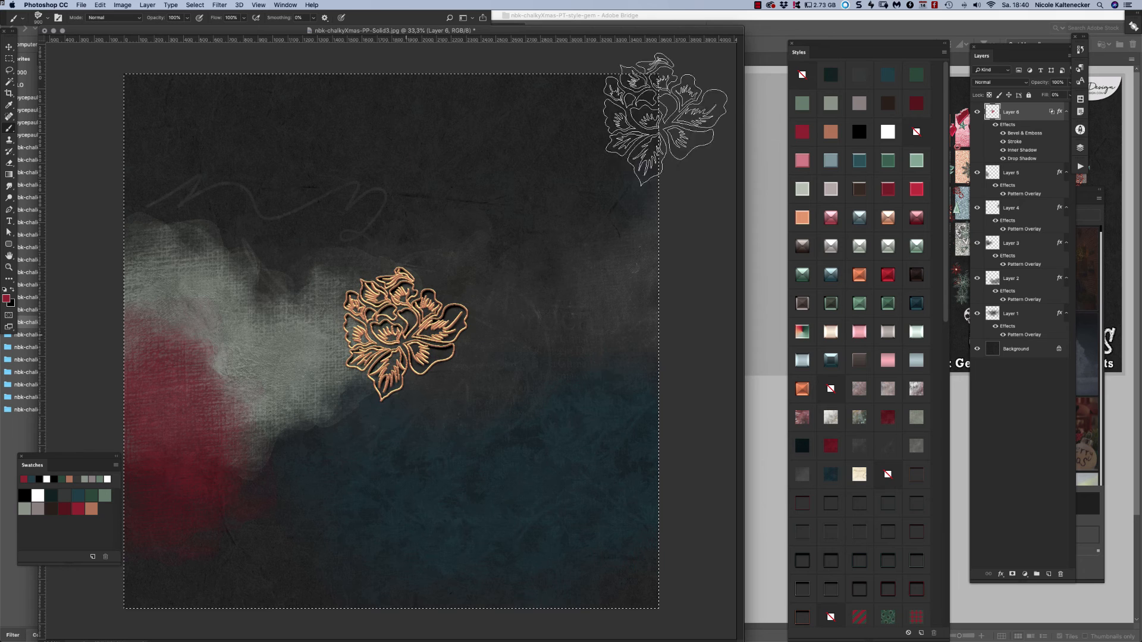
Stamp three bulb ornaments to the right of the flower with the bulb stamp brush, increasing the size up to 1000 px.
{"action": "right_click", "coordinate": [659, 215]}
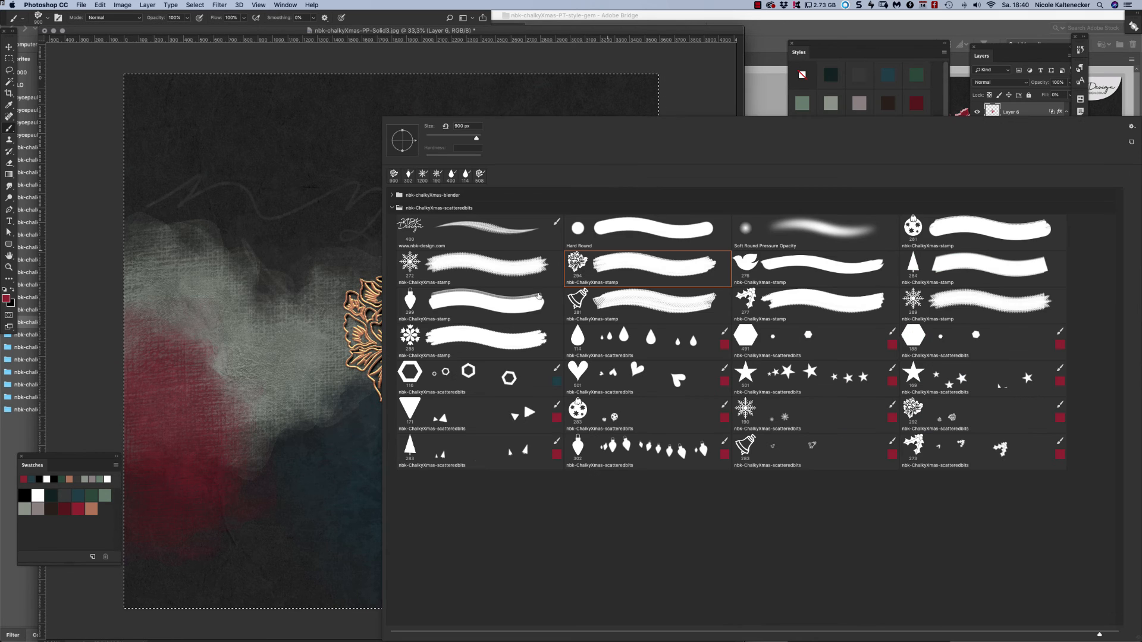
{"action": "left_click", "coordinate": [457, 300]}
{"action": "key", "text": "Return"}
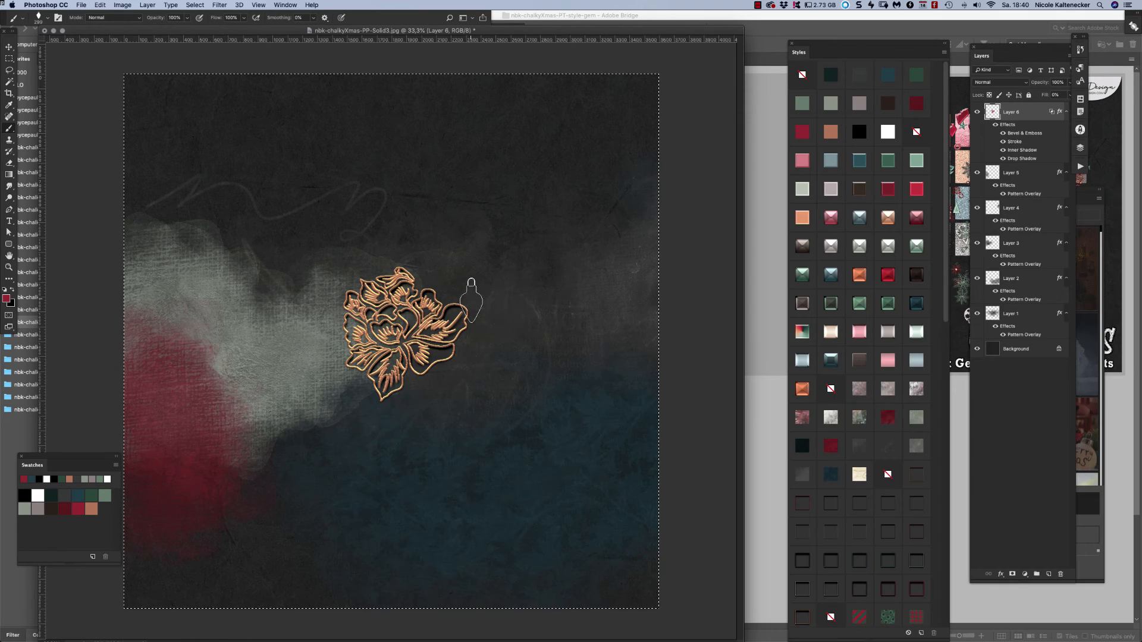
{"action": "left_click", "coordinate": [521, 312]}
{"action": "key", "text": "bracketright"}
{"action": "key", "text": "bracketright"}
{"action": "key", "text": "bracketright"}
{"action": "key", "text": "bracketright"}
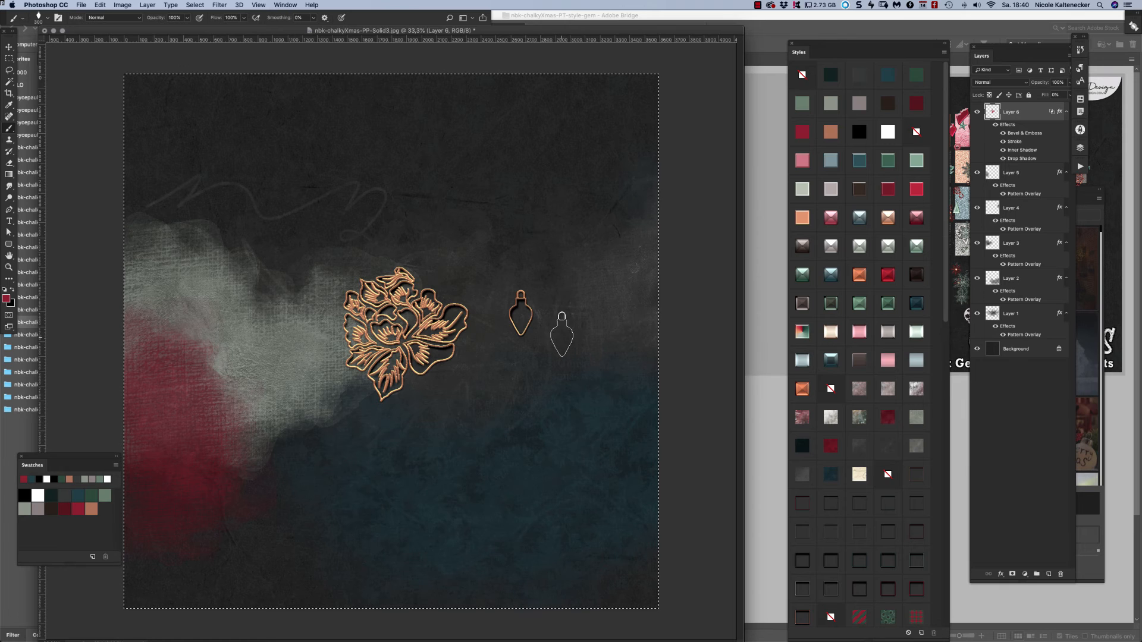
{"action": "left_click", "coordinate": [559, 331]}
{"action": "key", "text": "bracketright"}
{"action": "key", "text": "bracketright"}
{"action": "key", "text": "bracketright"}
{"action": "key", "text": "bracketright"}
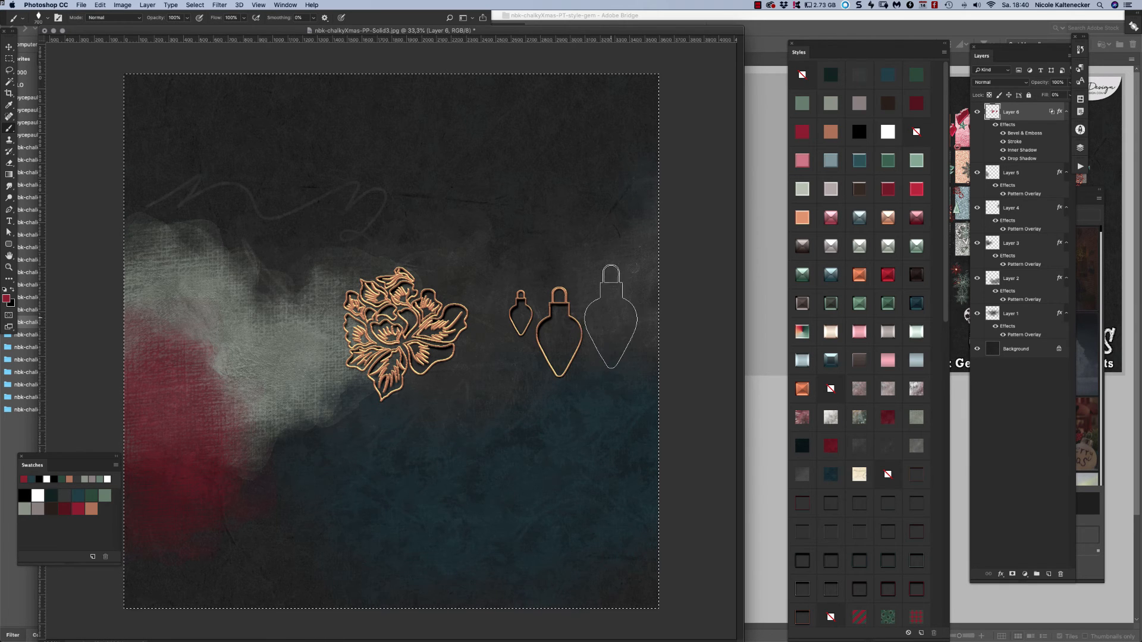
{"action": "left_click", "coordinate": [625, 352]}
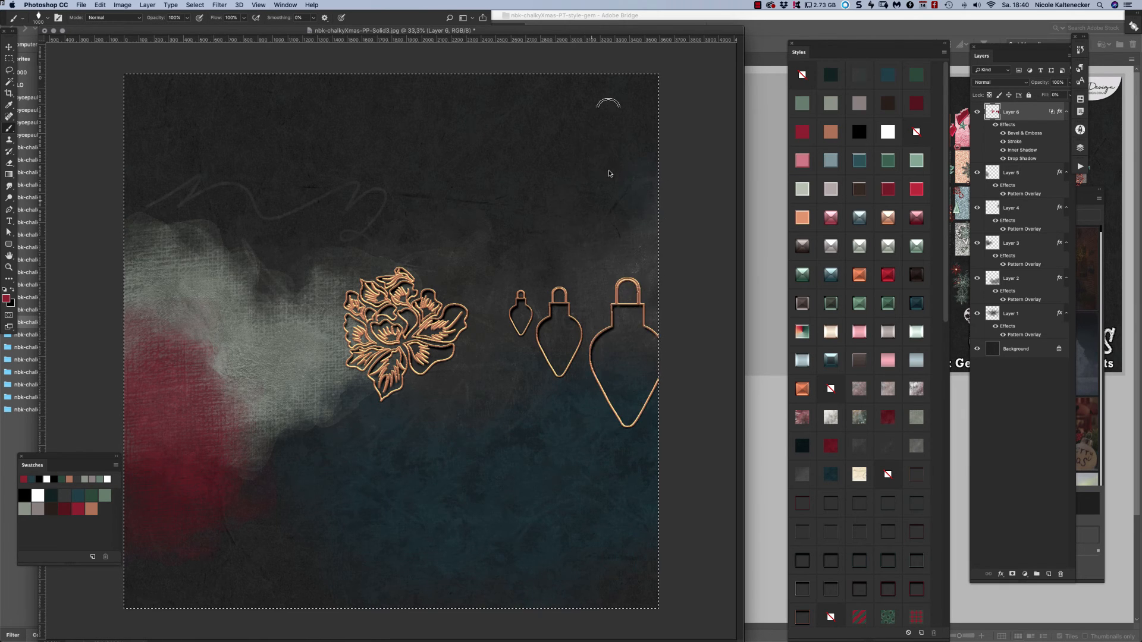
Paint a horizontal row of scattered drops above the flower and bulbs with the 114 px drop brush.
{"action": "right_click", "coordinate": [613, 116]}
{"action": "double_click", "coordinate": [605, 338]}
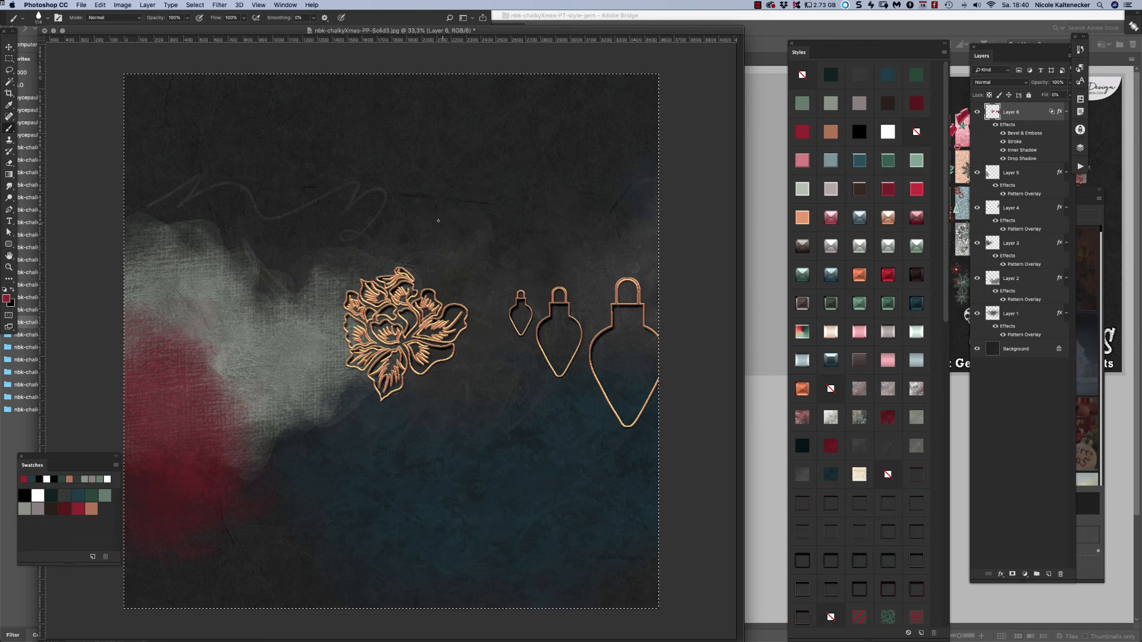
{"action": "left_click_drag", "start_coordinate": [367, 201], "coordinate": [619, 199]}
Stamp one snowflake between the row of drops and the flower with the snowflake scattered bits brush at 600 px.
{"action": "right_click", "coordinate": [539, 280]}
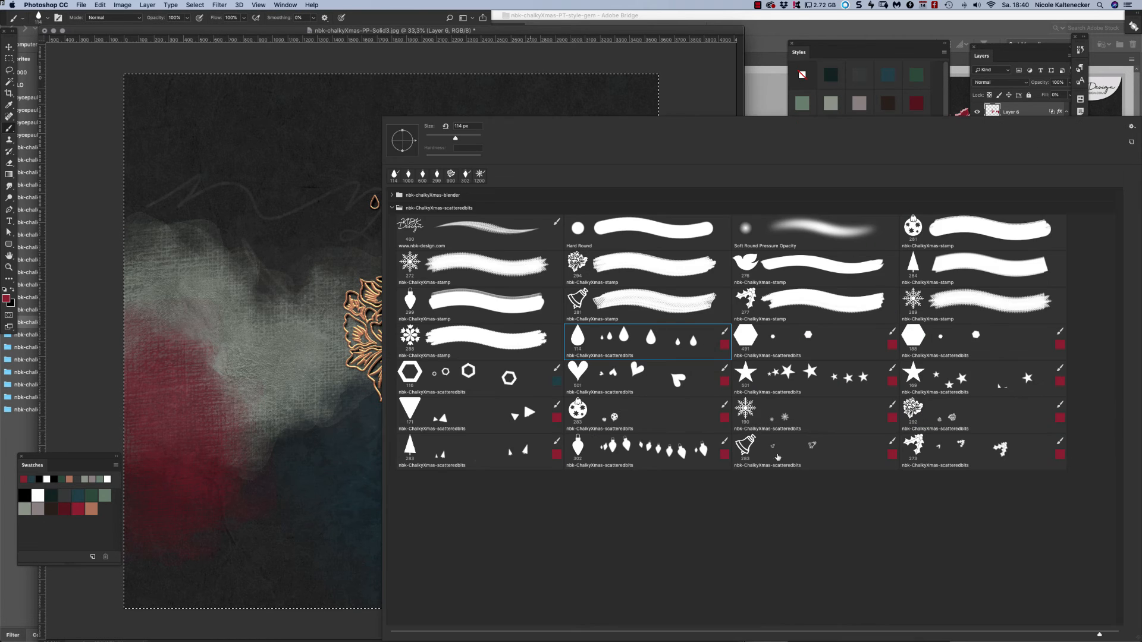
{"action": "double_click", "coordinate": [751, 415]}
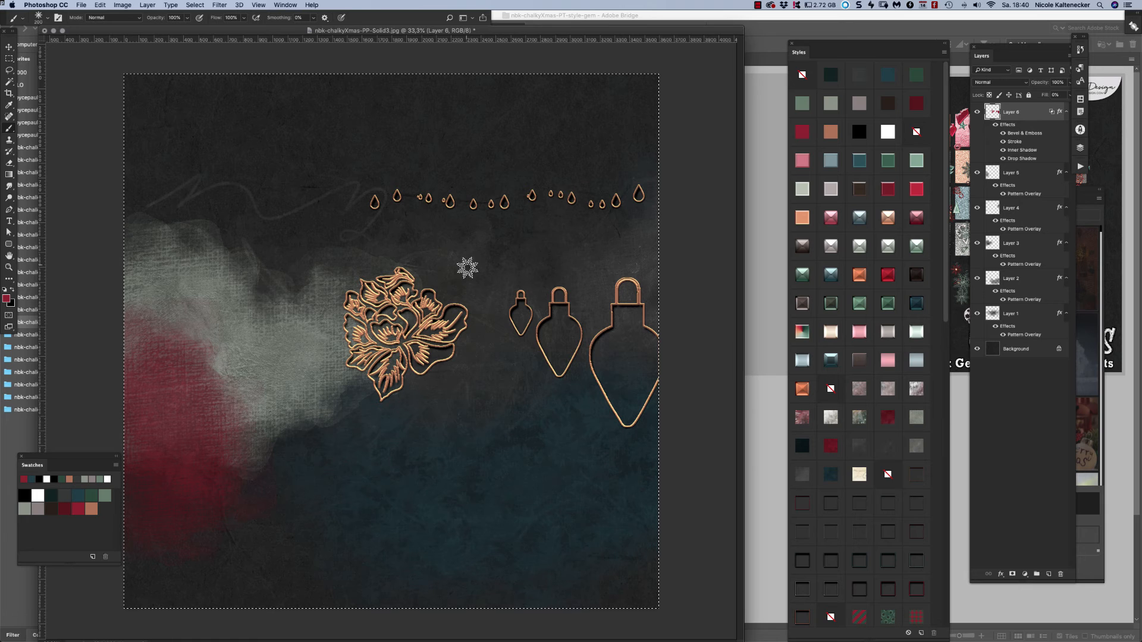
{"action": "key", "text": "bracketright"}
{"action": "key", "text": "bracketright"}
{"action": "left_click", "coordinate": [469, 263]}
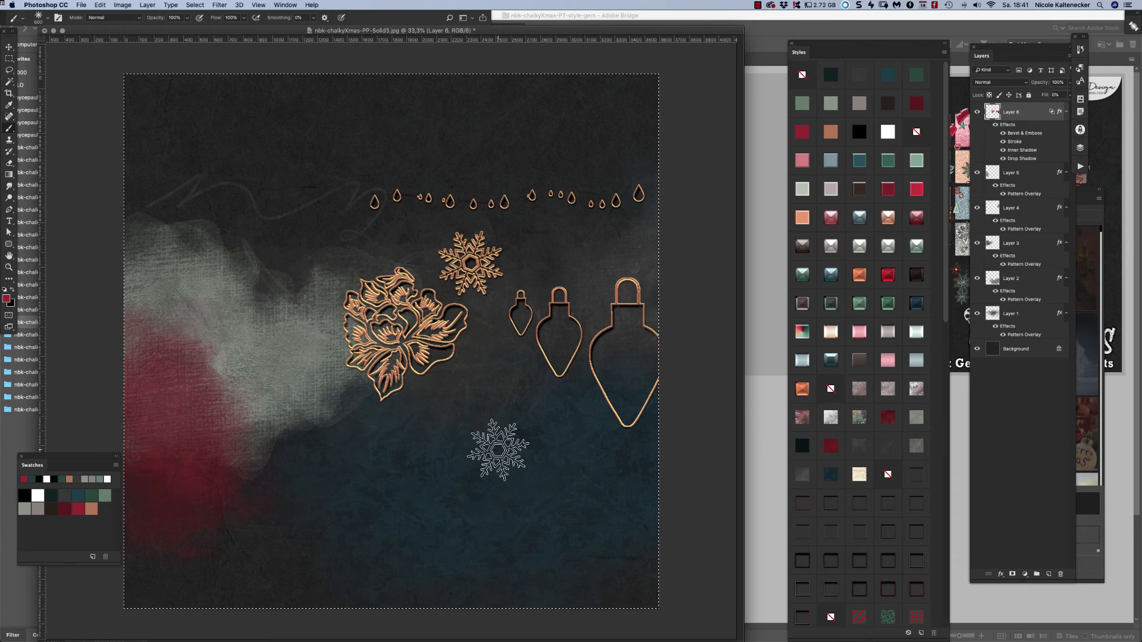
Compare the mint green and red outline styles on Layer 6, returning to the copper outline style.
{"action": "left_click", "coordinate": [916, 561]}
{"action": "left_click", "coordinate": [894, 537]}
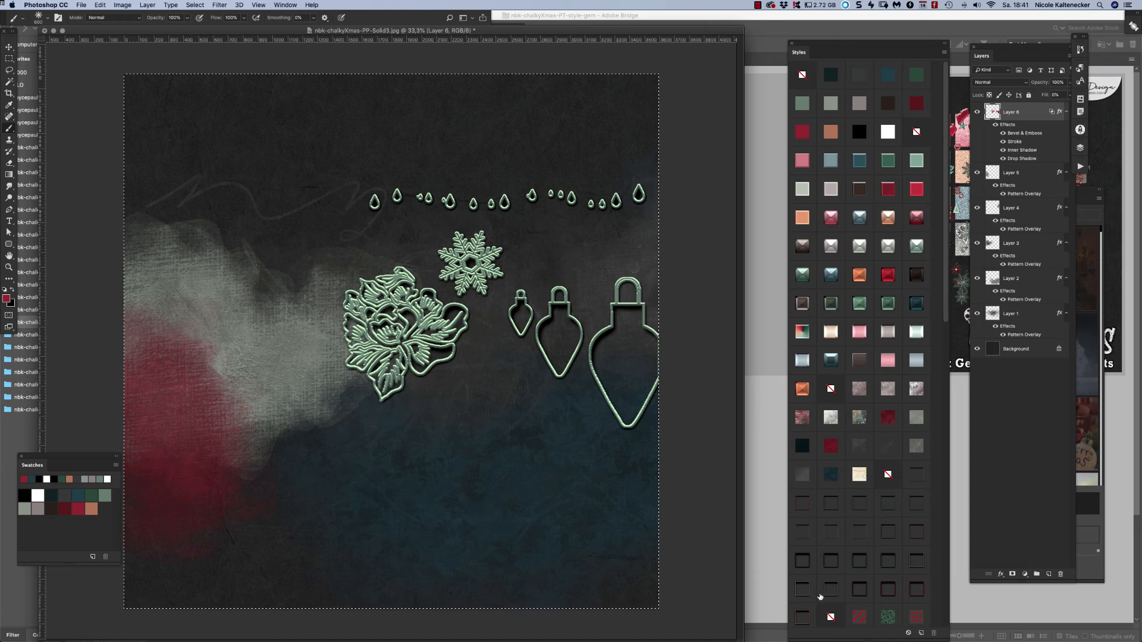
{"action": "left_click", "coordinate": [807, 525]}
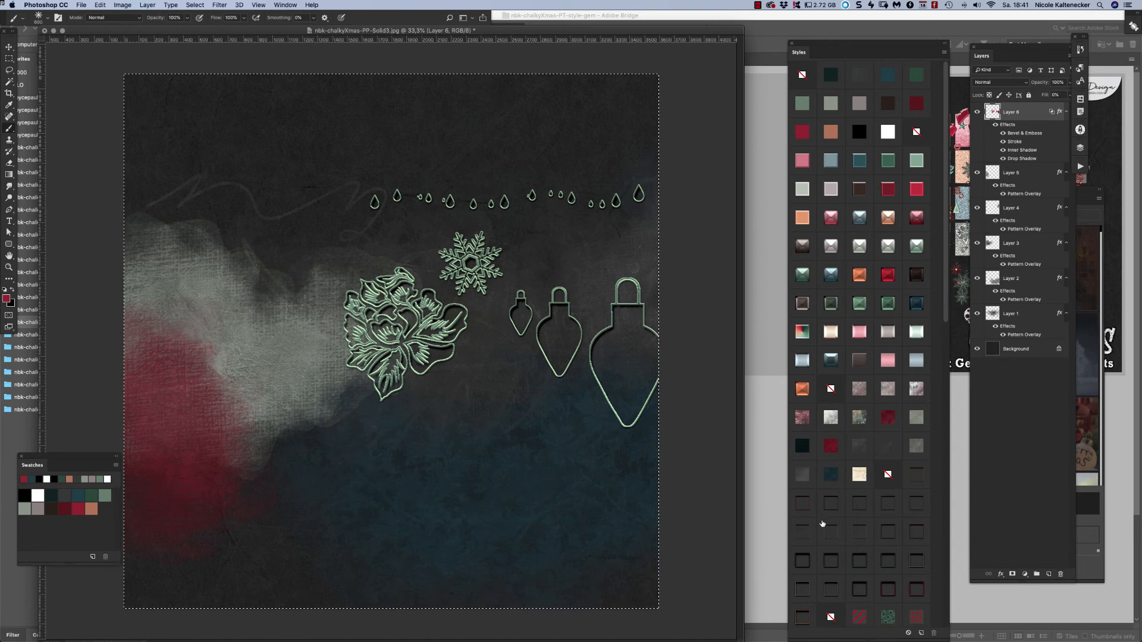
{"action": "left_click", "coordinate": [802, 445]}
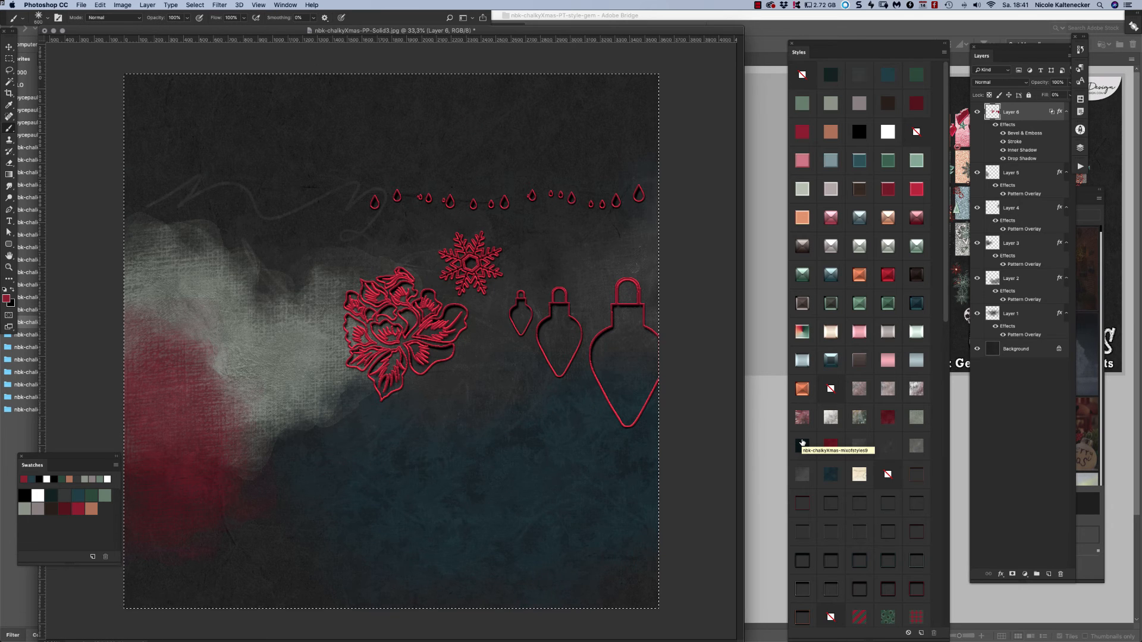
{"action": "left_click", "coordinate": [916, 503]}
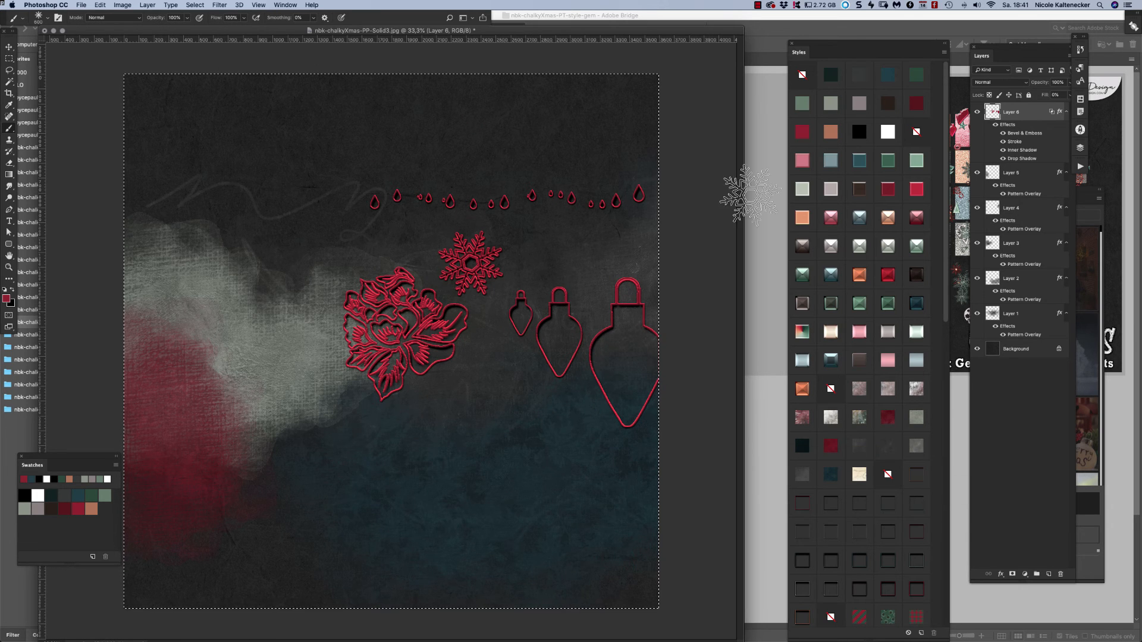
Stamp a small tree left of the flower and a 1000 px tree beside it with the tree stamp brush.
{"action": "right_click", "coordinate": [632, 272]}
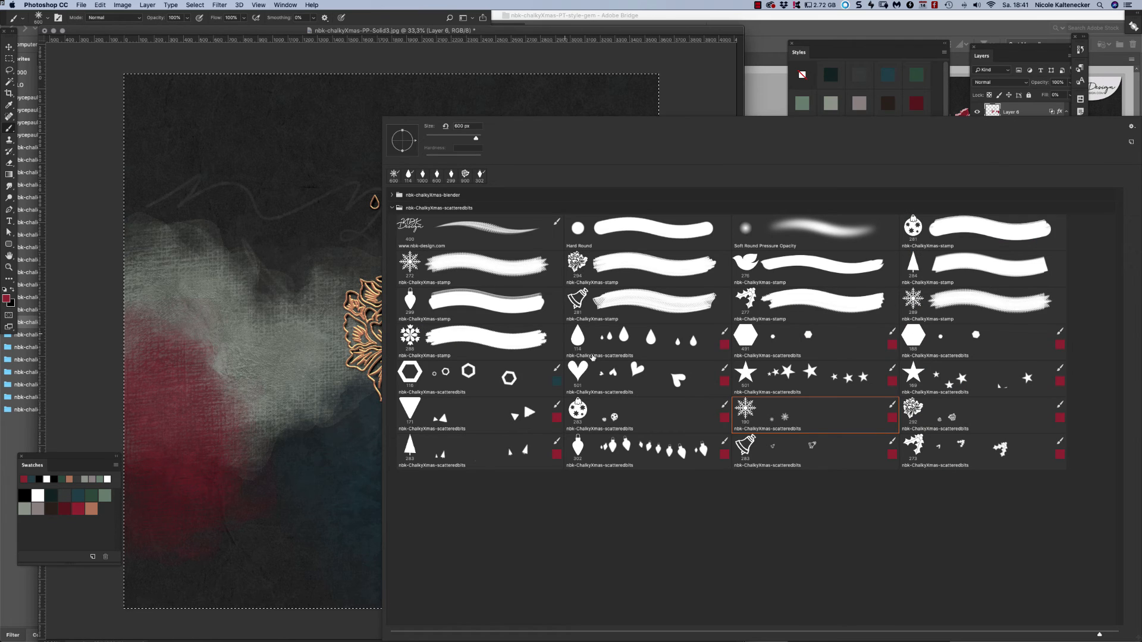
{"action": "double_click", "coordinate": [914, 264]}
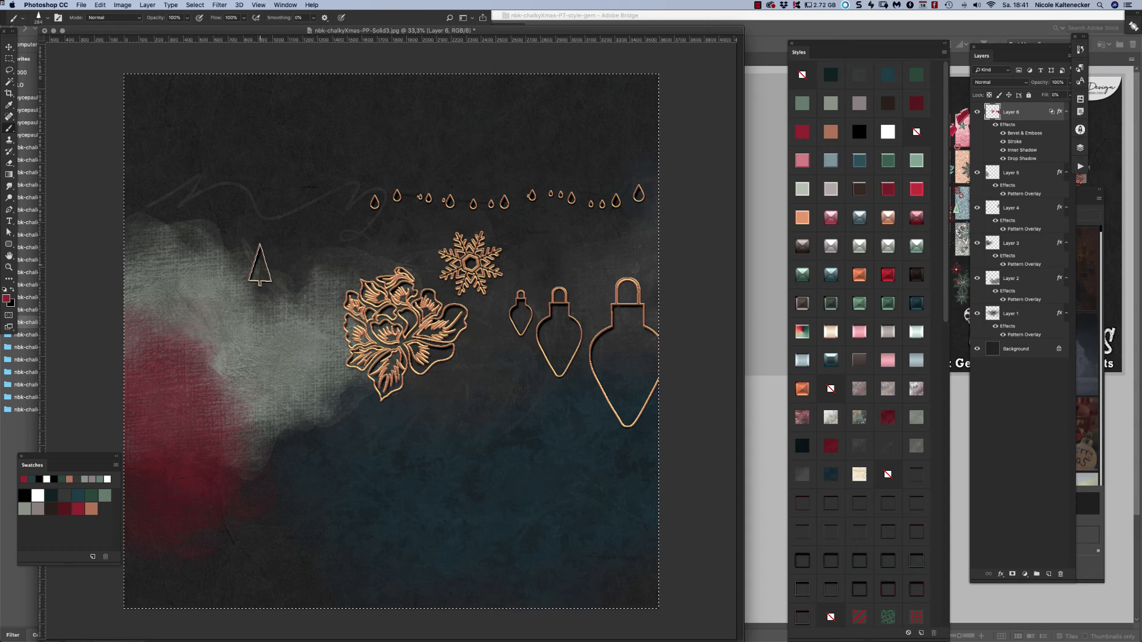
{"action": "left_click", "coordinate": [260, 264]}
{"action": "key", "text": "bracketright"}
{"action": "key", "text": "bracketright"}
{"action": "key", "text": "bracketright"}
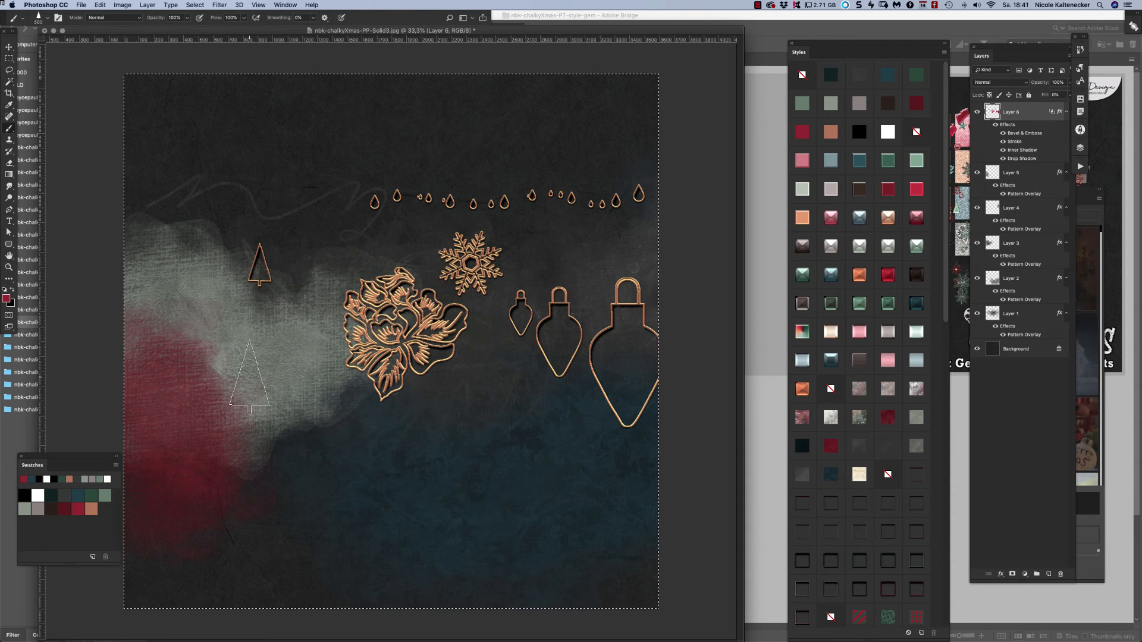
{"action": "key", "text": "bracketright"}
{"action": "key", "text": "bracketright"}
{"action": "key", "text": "bracketright"}
{"action": "key", "text": "bracketright"}
{"action": "key", "text": "bracketright"}
{"action": "left_click", "coordinate": [201, 262]}
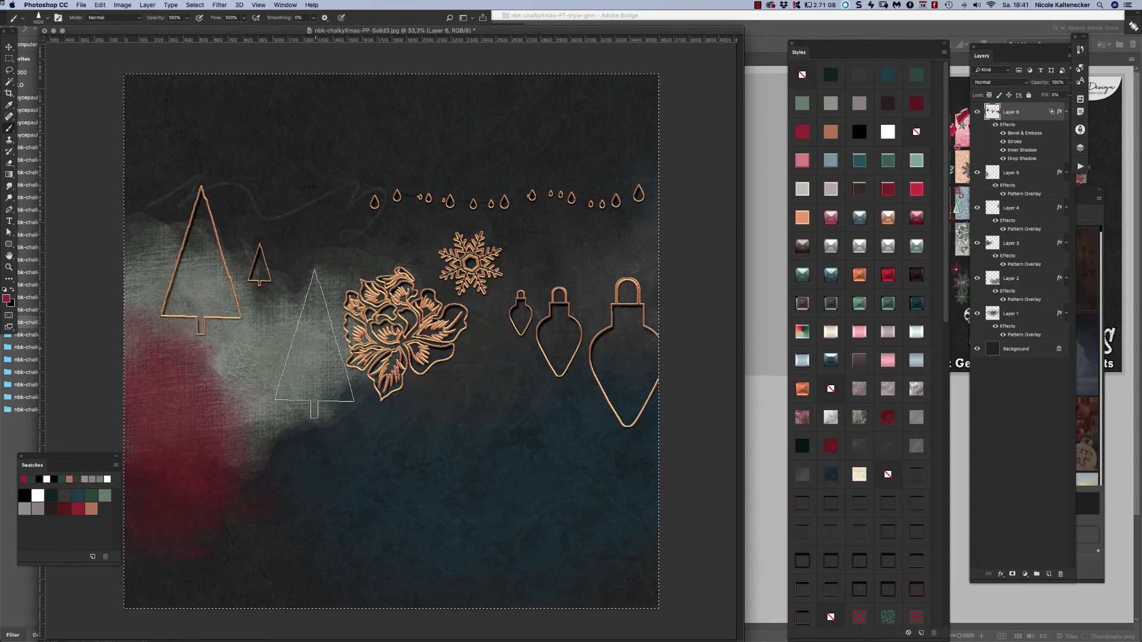
Stamp a third tree at 600 px between the small tree and the flower.
{"action": "key", "text": "bracketright"}
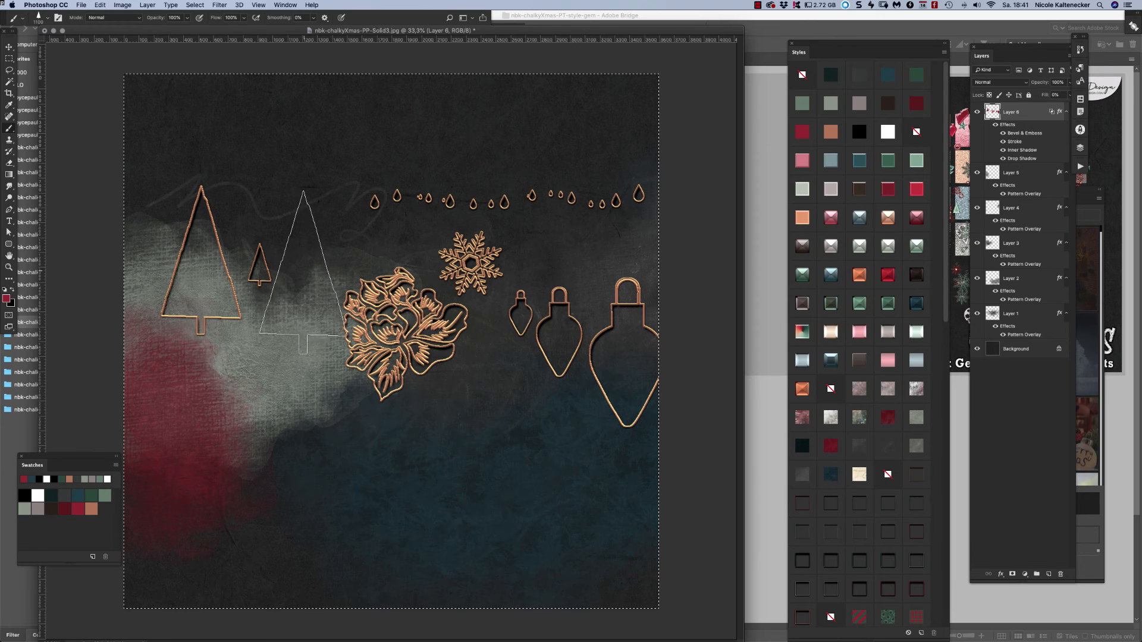
{"action": "key", "text": "bracketleft"}
{"action": "key", "text": "bracketleft"}
{"action": "key", "text": "bracketleft"}
{"action": "key", "text": "bracketleft"}
{"action": "key", "text": "bracketleft"}
{"action": "left_click", "coordinate": [297, 284]}
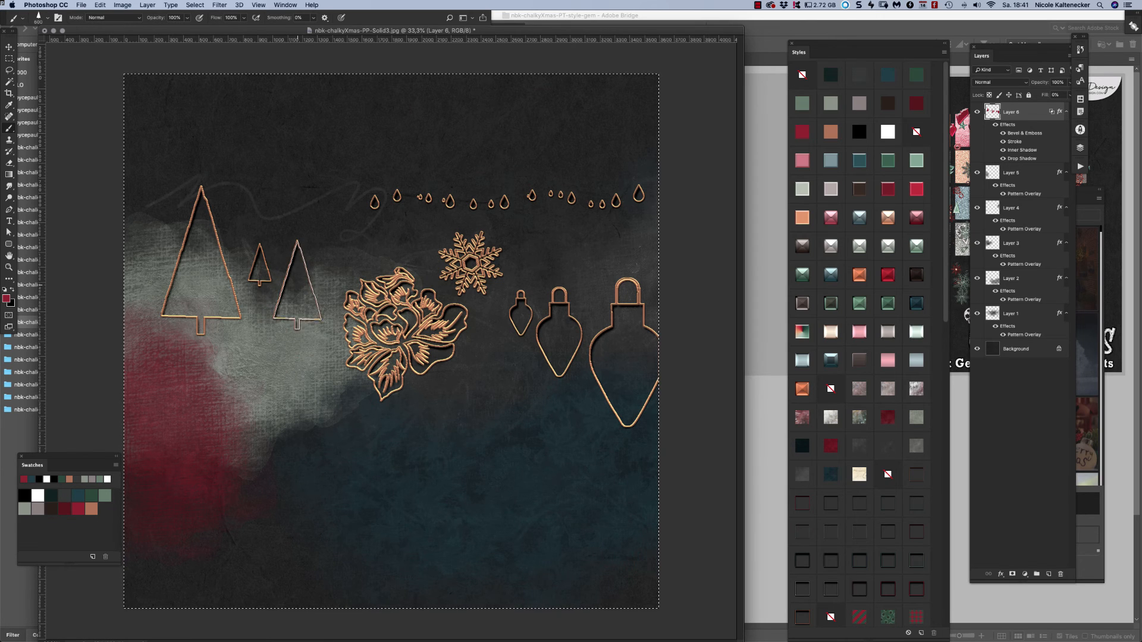
Stamp a round Christmas ball above the flower with the ornament stamp brush at 281 px.
{"action": "right_click", "coordinate": [391, 167]}
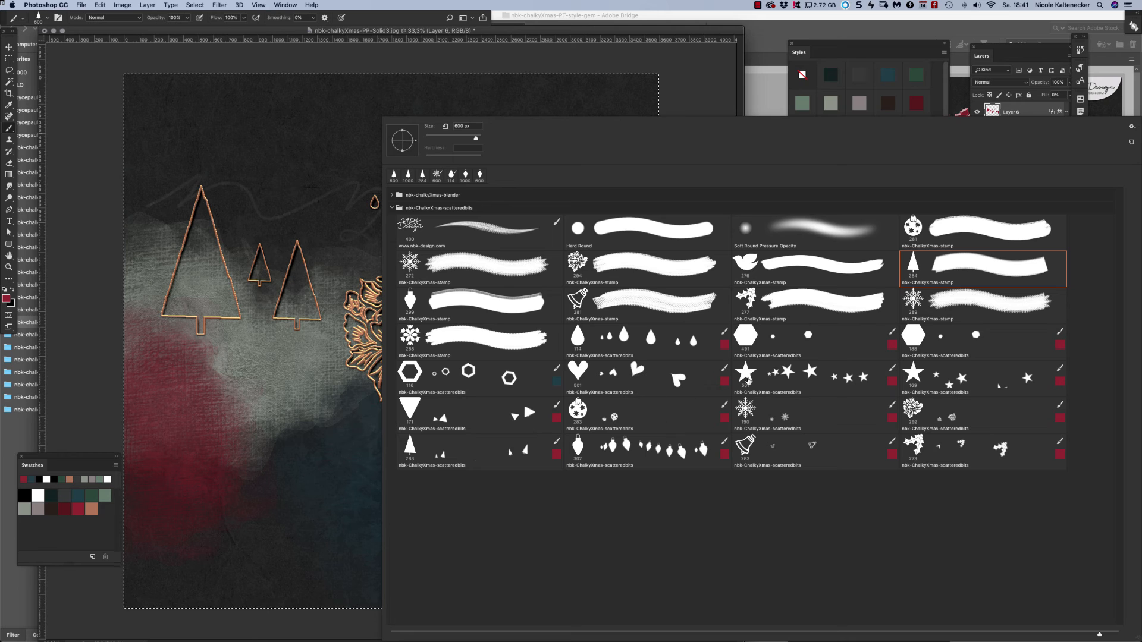
{"action": "double_click", "coordinate": [913, 228]}
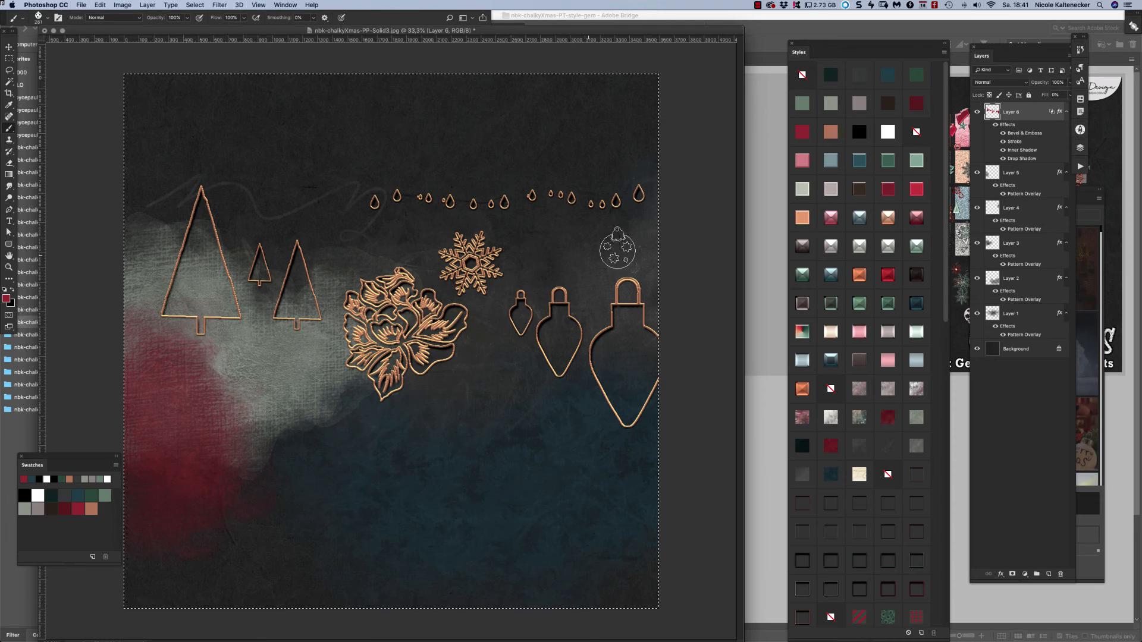
{"action": "left_click", "coordinate": [333, 248]}
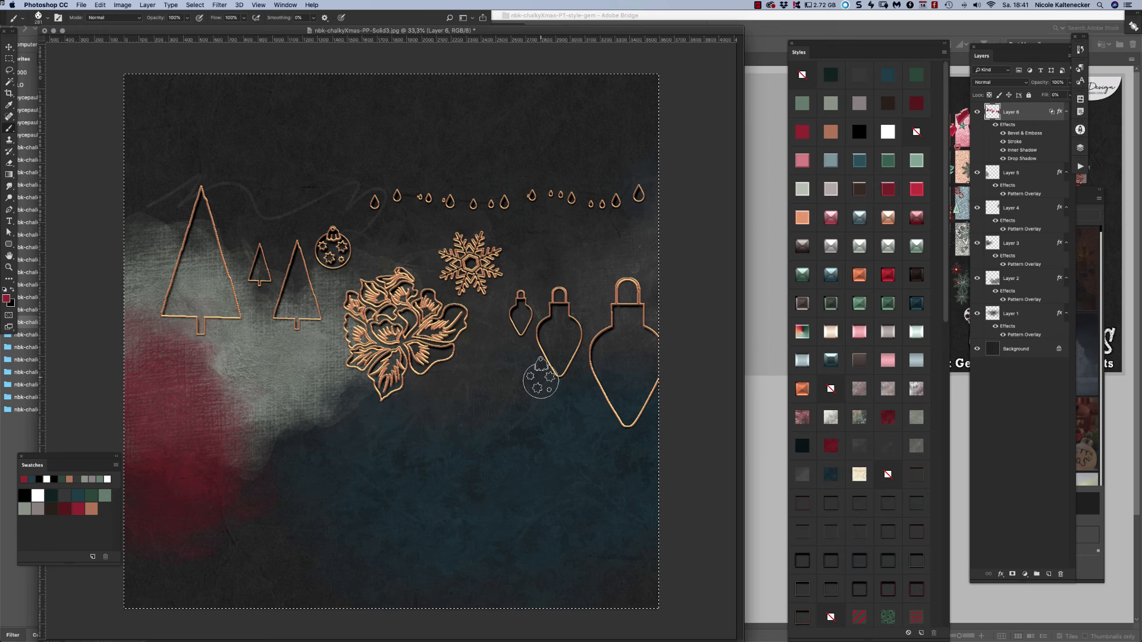
Clear Layer 6 and paint a single garland across the top of the canvas with the scattered Christmas bulb brush.
{"action": "right_click", "coordinate": [479, 383]}
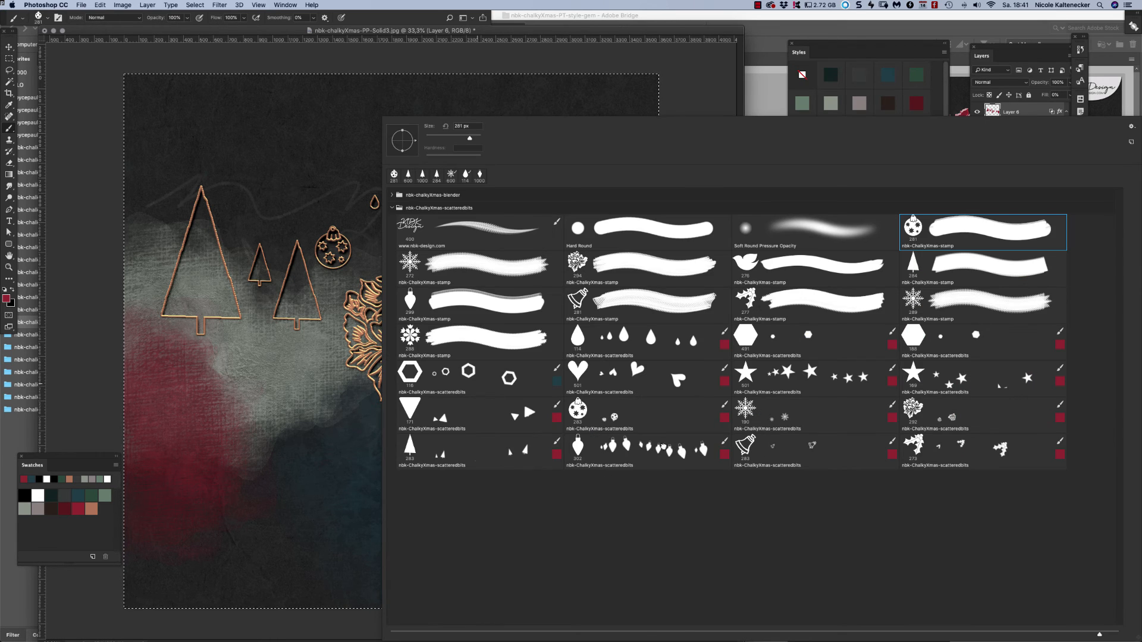
{"action": "double_click", "coordinate": [577, 446]}
{"action": "key", "text": "Delete"}
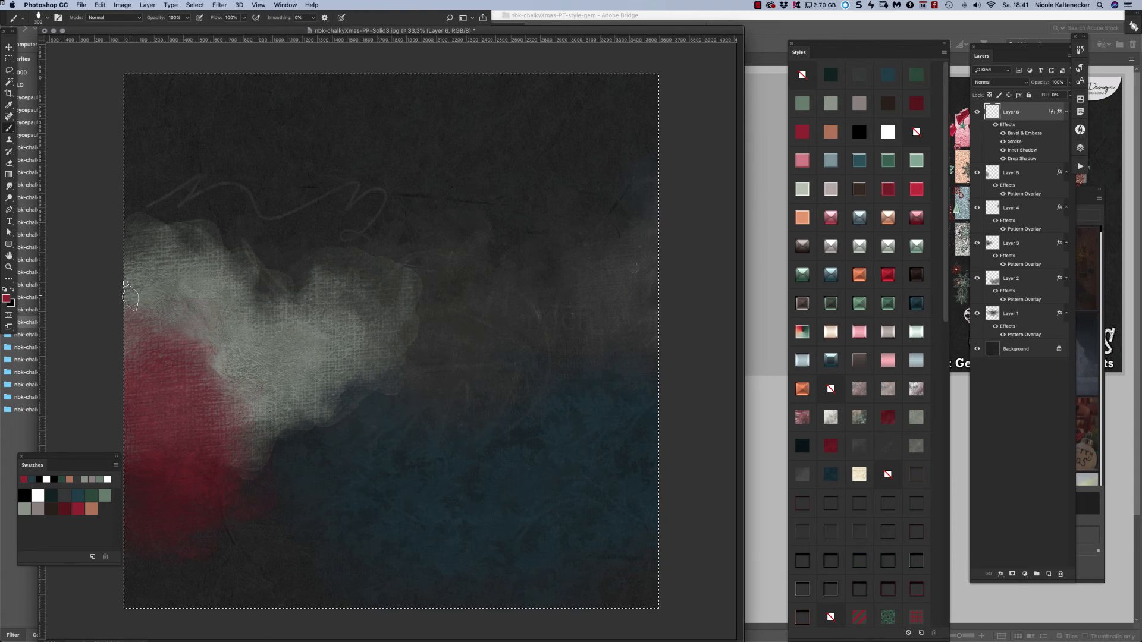
{"action": "mouse_move", "coordinate": [129, 293]}
{"action": "left_mouse_down"}
{"action": "mouse_move", "coordinate": [201, 289]}
{"action": "mouse_move", "coordinate": [385, 164]}
{"action": "mouse_move", "coordinate": [421, 97]}
{"action": "left_mouse_up"}
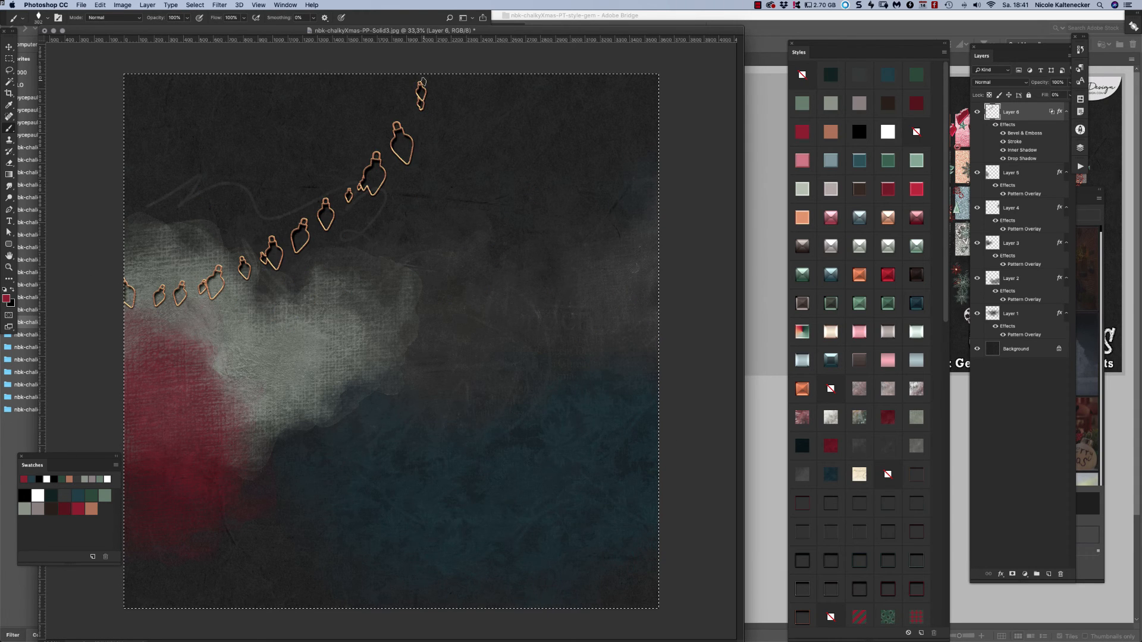
{"action": "key", "text": "Delete"}
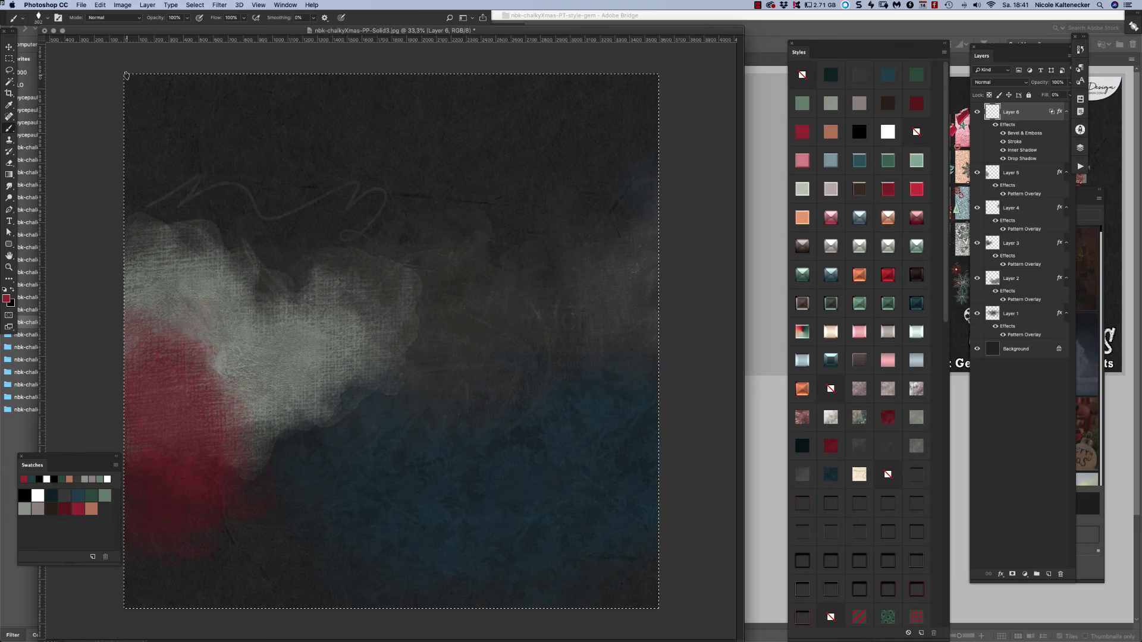
{"action": "mouse_move", "coordinate": [126, 75]}
{"action": "left_mouse_down"}
{"action": "mouse_move", "coordinate": [488, 161]}
{"action": "mouse_move", "coordinate": [645, 130]}
{"action": "left_mouse_up"}
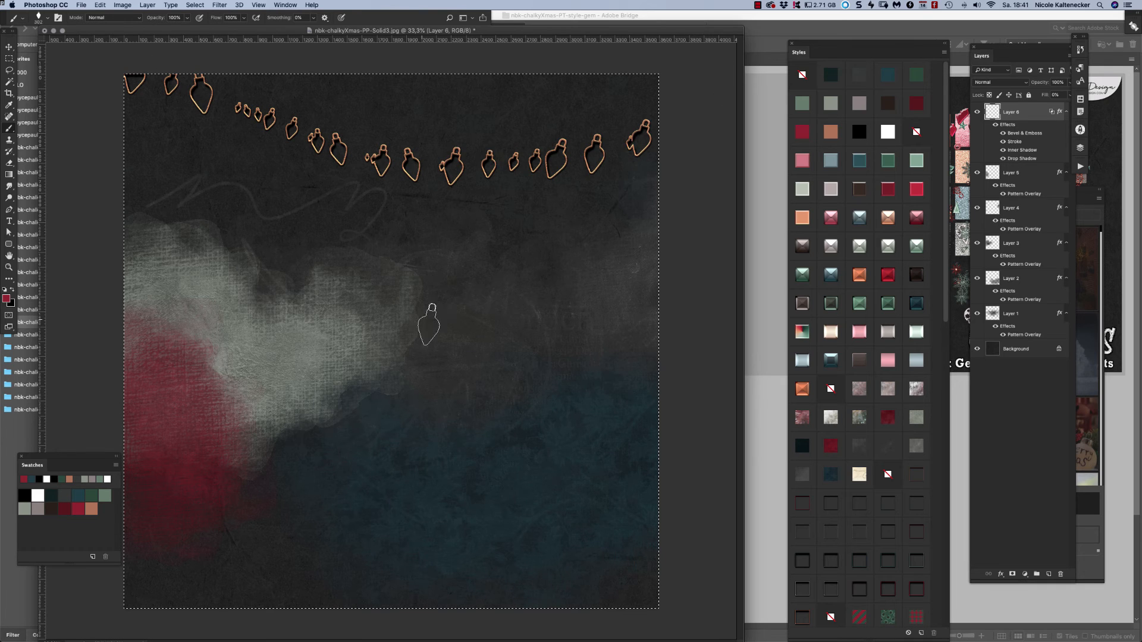
Apply the red-green gradient style to Layer 6 and paint two rows of large bulbs with the brush enlarged to 1000 px.
{"action": "left_click", "coordinate": [826, 328]}
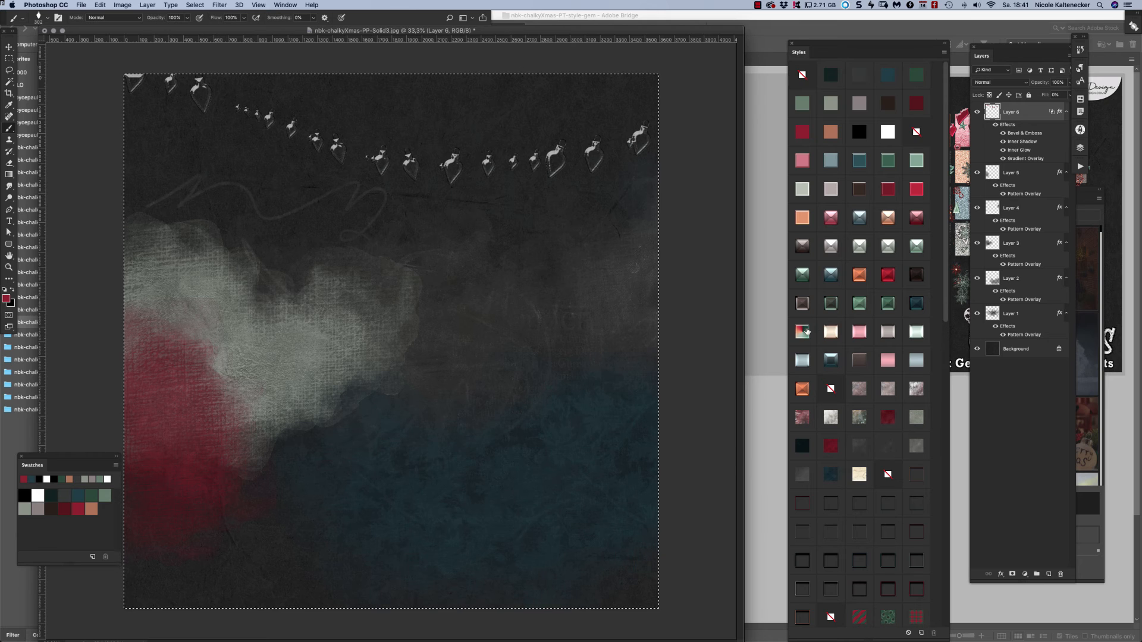
{"action": "key", "text": "bracketright"}
{"action": "key", "text": "bracketright"}
{"action": "key", "text": "bracketright"}
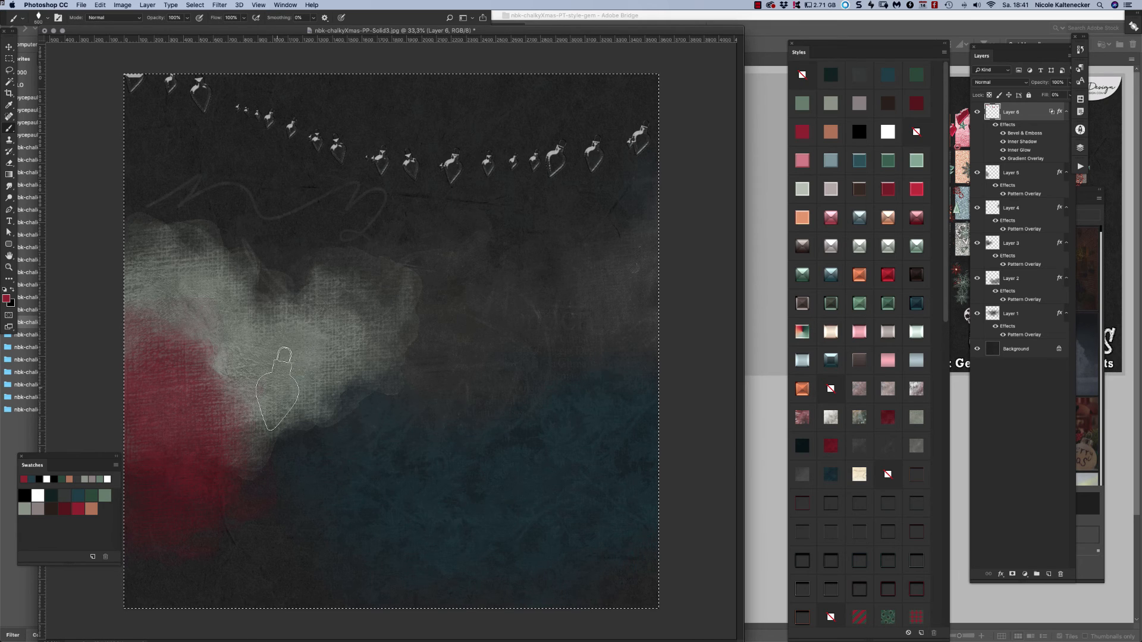
{"action": "key", "text": "bracketright"}
{"action": "key", "text": "bracketright"}
{"action": "key", "text": "bracketright"}
{"action": "key", "text": "bracketright"}
{"action": "mouse_move", "coordinate": [81, 276]}
{"action": "left_mouse_down"}
{"action": "mouse_move", "coordinate": [216, 287]}
{"action": "mouse_move", "coordinate": [361, 360]}
{"action": "mouse_move", "coordinate": [530, 356]}
{"action": "mouse_move", "coordinate": [664, 297]}
{"action": "left_mouse_up"}
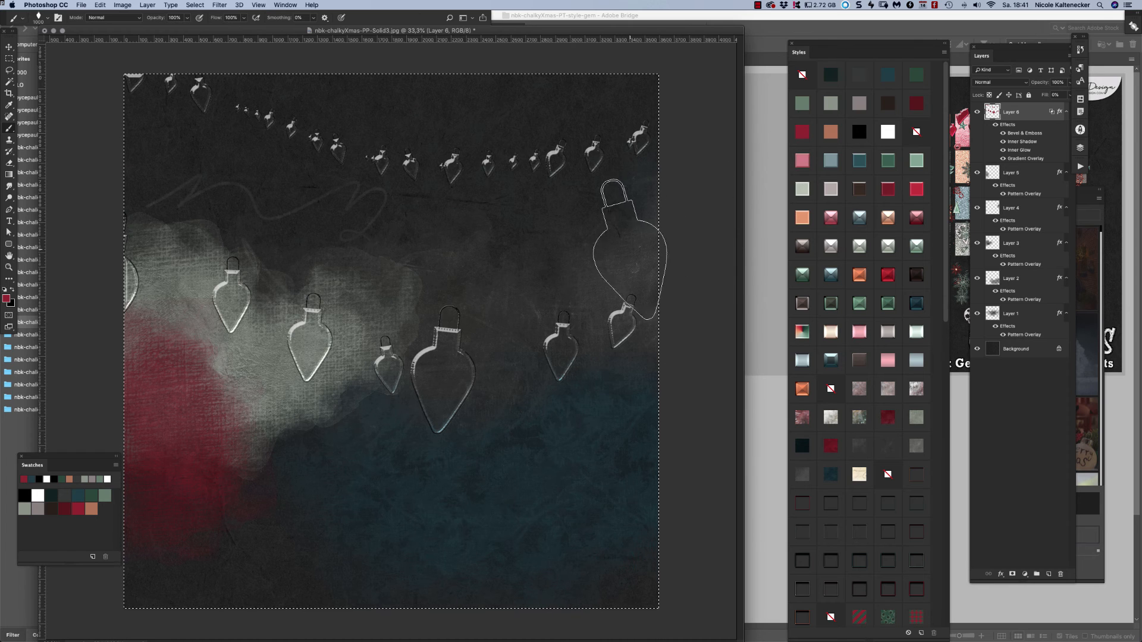
{"action": "mouse_move", "coordinate": [629, 250]}
{"action": "left_mouse_down"}
{"action": "mouse_move", "coordinate": [366, 445]}
{"action": "mouse_move", "coordinate": [200, 467]}
{"action": "mouse_move", "coordinate": [125, 419]}
{"action": "left_mouse_up"}
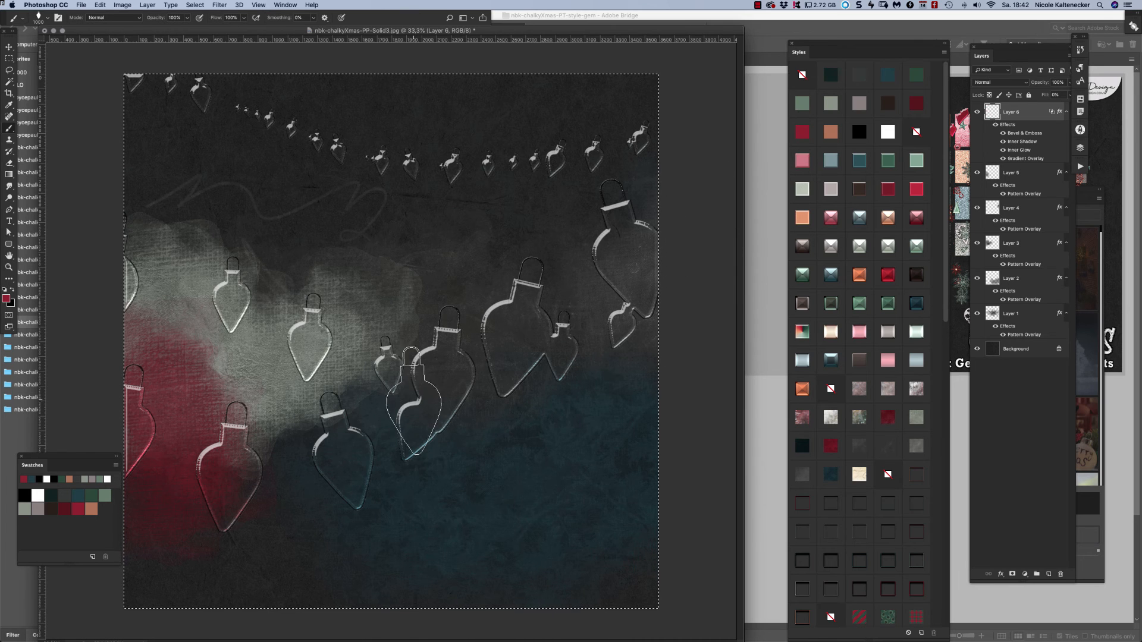
Clear Layer 6 and stamp a handful of hexagons across the canvas with the larger scattered hexagon brush.
{"action": "key", "text": "Delete"}
{"action": "right_click", "coordinate": [409, 357]}
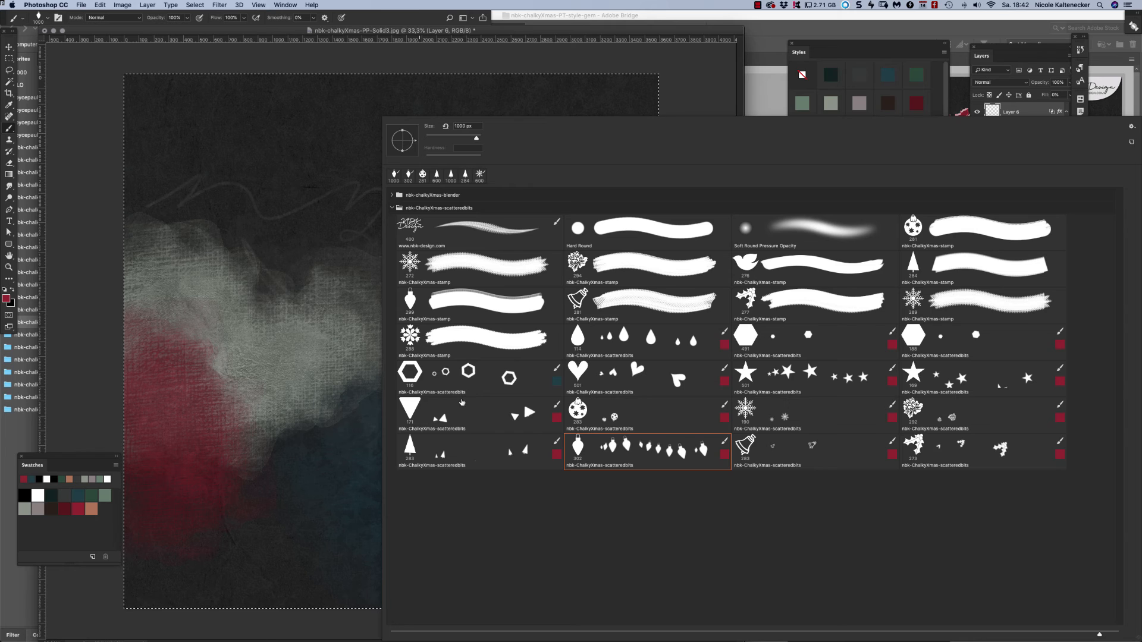
{"action": "double_click", "coordinate": [746, 337]}
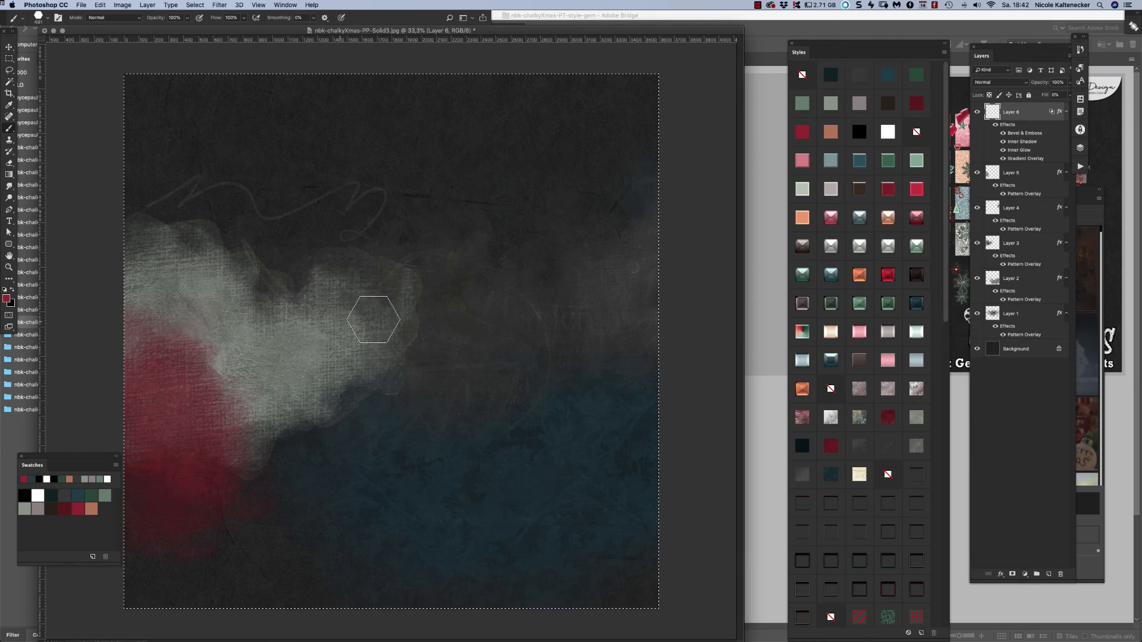
{"action": "left_click", "coordinate": [135, 321]}
{"action": "left_click", "coordinate": [443, 278]}
{"action": "left_click", "coordinate": [506, 372]}
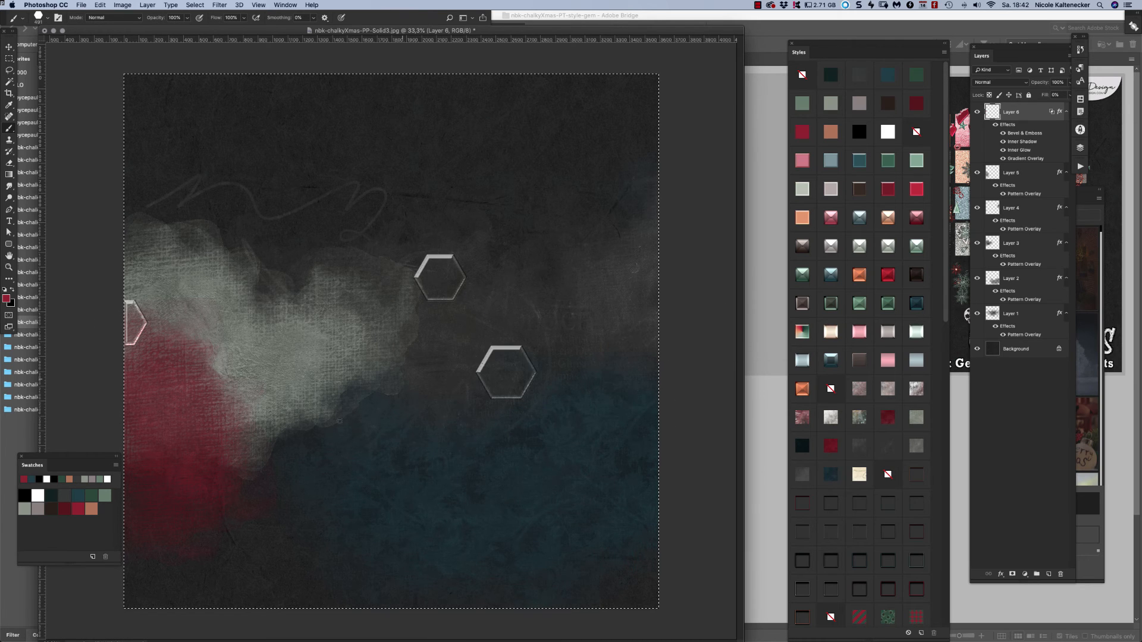
{"action": "left_click", "coordinate": [598, 225]}
{"action": "left_click", "coordinate": [432, 399]}
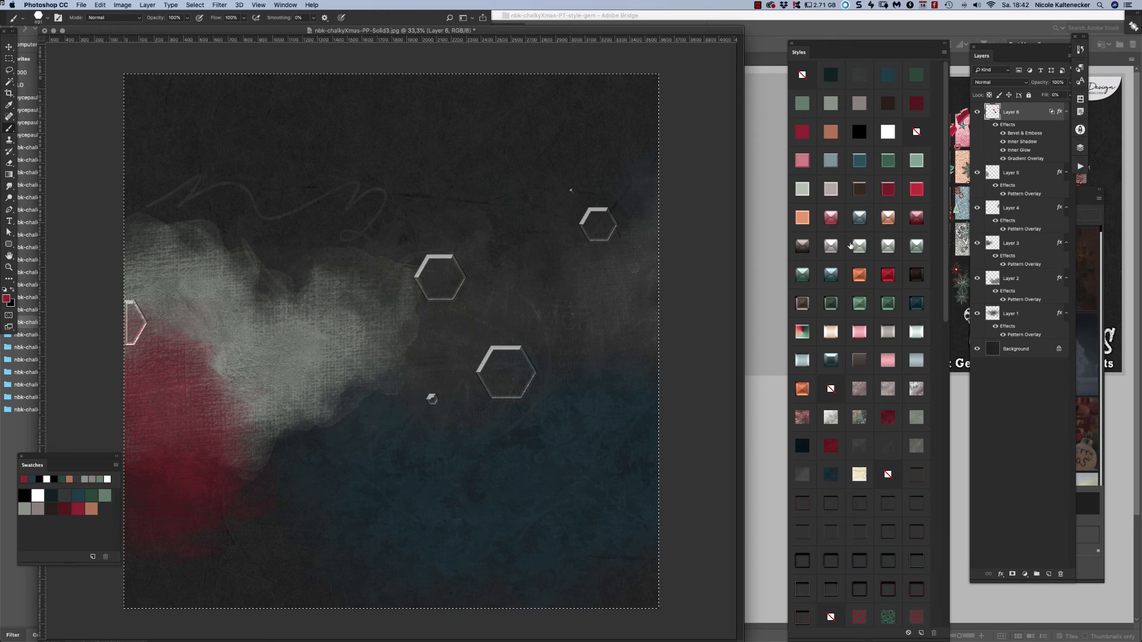
Reset Layer 6's style, reapply the red-green gradient style, and stamp more hexagons of varying size around the canvas.
{"action": "left_click", "coordinate": [923, 133]}
{"action": "left_click", "coordinate": [798, 333]}
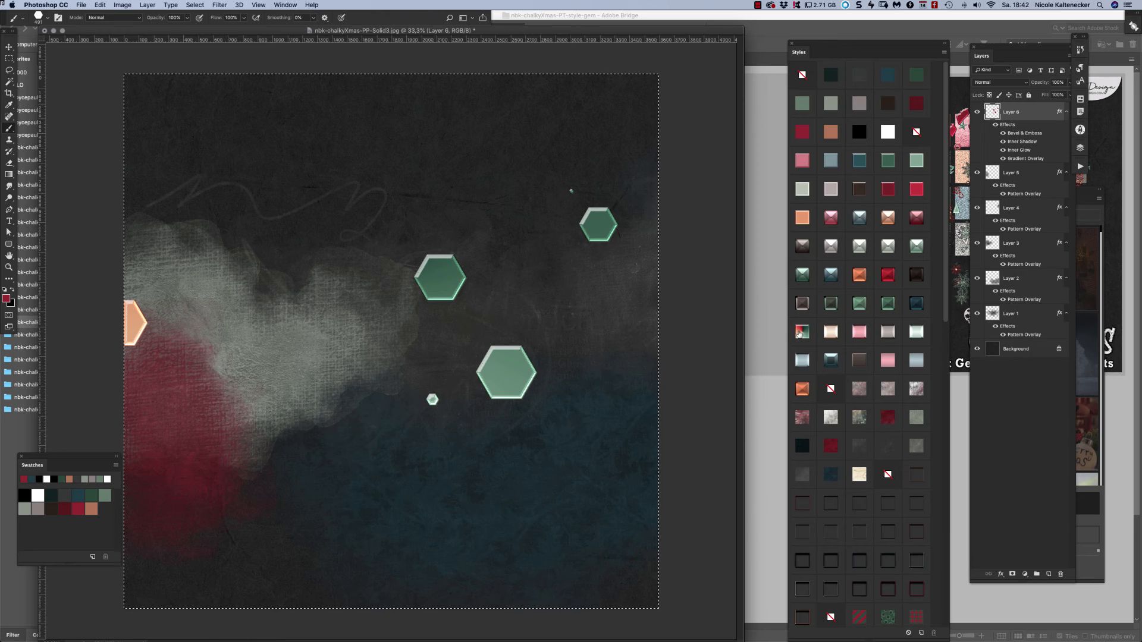
{"action": "left_click", "coordinate": [505, 442]}
{"action": "left_click", "coordinate": [295, 263]}
{"action": "left_click", "coordinate": [482, 153]}
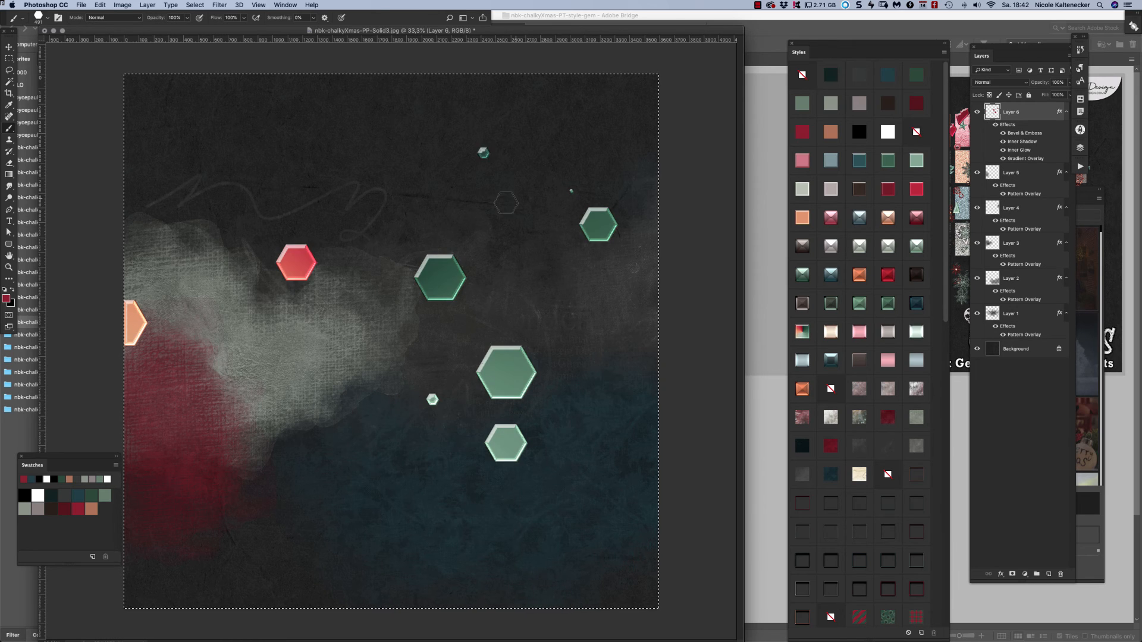
{"action": "left_click", "coordinate": [518, 199]}
{"action": "left_click", "coordinate": [547, 277]}
{"action": "left_click", "coordinate": [599, 438]}
{"action": "left_click", "coordinate": [313, 368]}
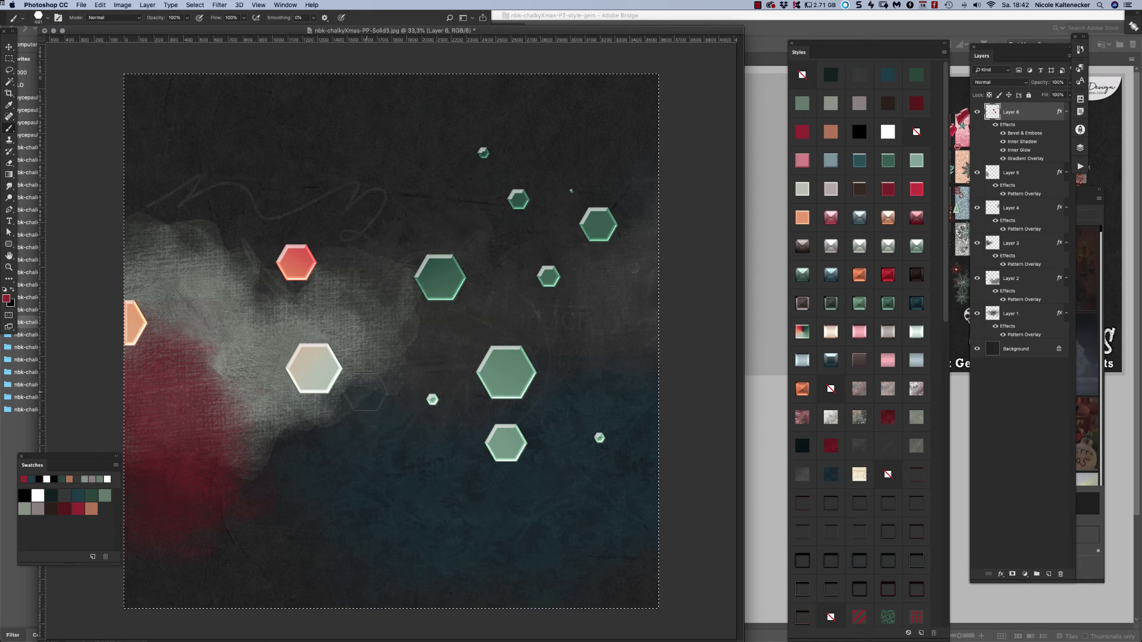
Clear the hexagons from Layer 6 and paint two garlands across the upper canvas with the scattered Christmas bulb brush.
{"action": "key", "text": "Delete"}
{"action": "key", "text": "F5"}
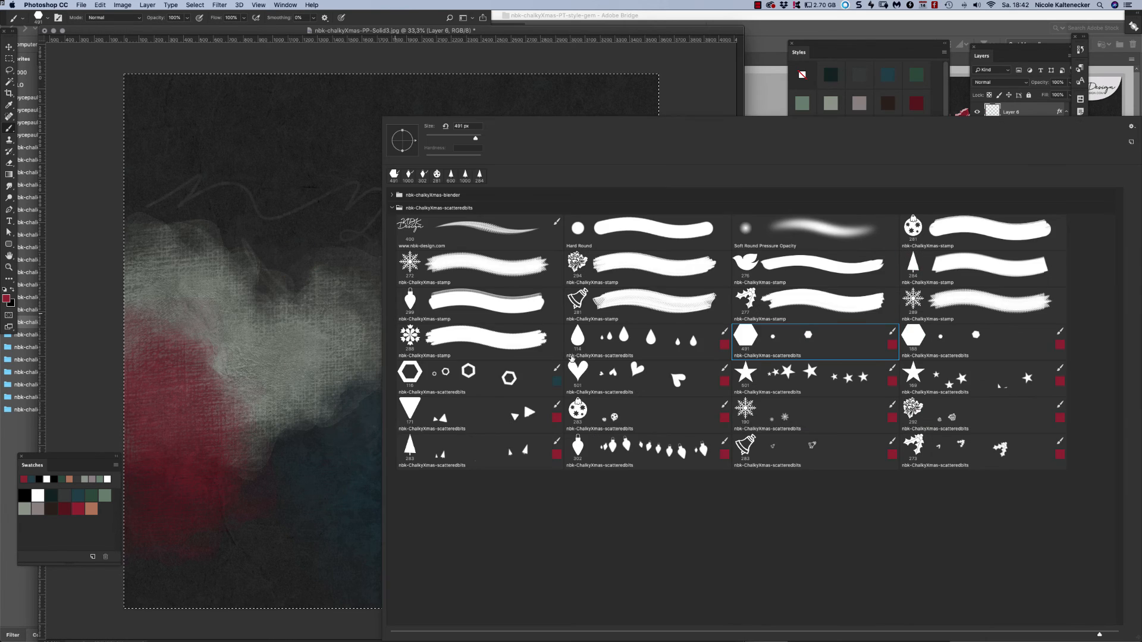
{"action": "left_click", "coordinate": [625, 451]}
{"action": "key", "text": "F5"}
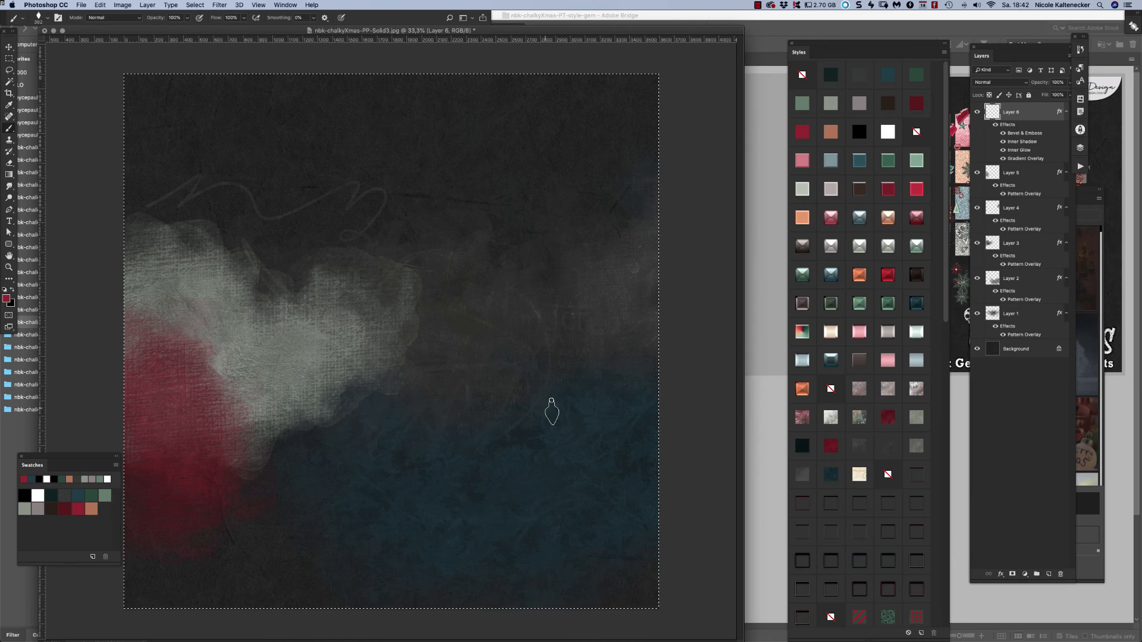
{"action": "mouse_move", "coordinate": [128, 124]}
{"action": "left_mouse_down"}
{"action": "mouse_move", "coordinate": [249, 145]}
{"action": "mouse_move", "coordinate": [449, 247]}
{"action": "mouse_move", "coordinate": [654, 182]}
{"action": "left_mouse_up"}
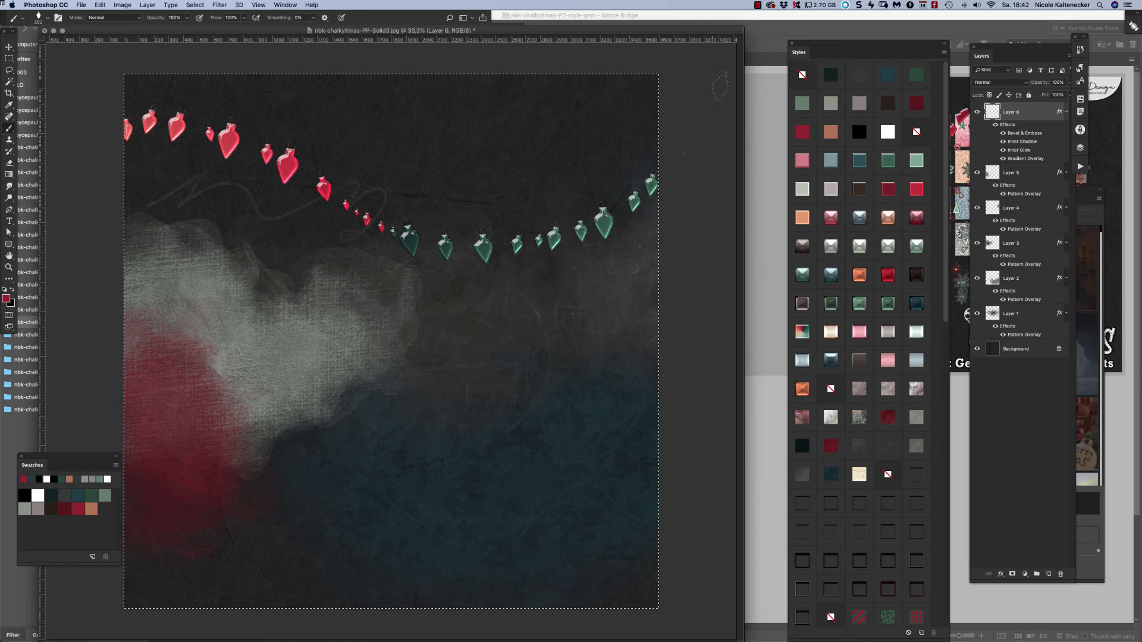
{"action": "mouse_move", "coordinate": [660, 226]}
{"action": "left_mouse_down"}
{"action": "mouse_move", "coordinate": [620, 257]}
{"action": "mouse_move", "coordinate": [406, 277]}
{"action": "mouse_move", "coordinate": [256, 273]}
{"action": "mouse_move", "coordinate": [97, 346]}
{"action": "left_mouse_up"}
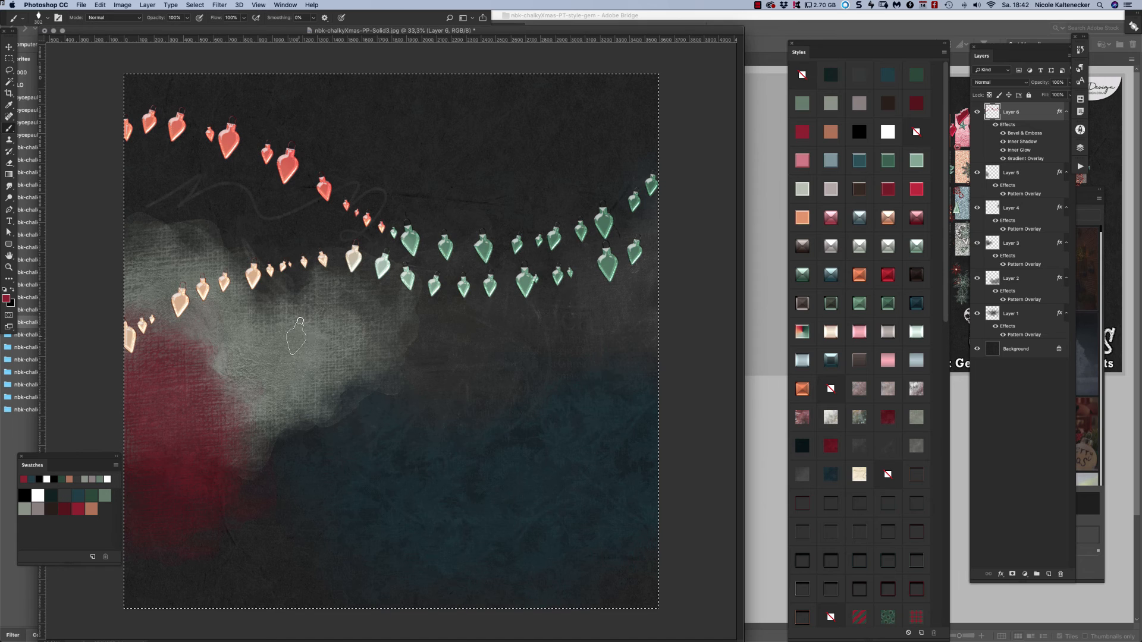
Add further bulb garlands on Layer 6 through the lower half, the right side and the top of the canvas.
{"action": "mouse_move", "coordinate": [276, 345]}
{"action": "left_mouse_down"}
{"action": "mouse_move", "coordinate": [481, 410]}
{"action": "mouse_move", "coordinate": [657, 516]}
{"action": "left_mouse_up"}
{"action": "left_click_drag", "start_coordinate": [515, 475], "coordinate": [129, 555]}
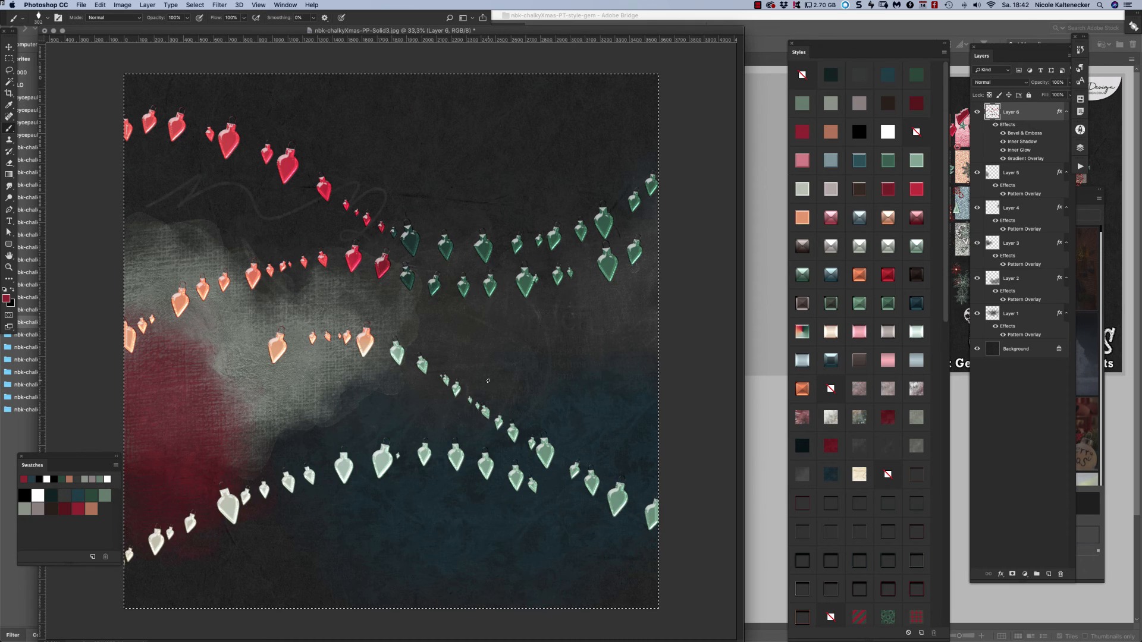
{"action": "mouse_move", "coordinate": [496, 342]}
{"action": "left_mouse_down"}
{"action": "mouse_move", "coordinate": [553, 392]}
{"action": "mouse_move", "coordinate": [657, 417]}
{"action": "left_mouse_up"}
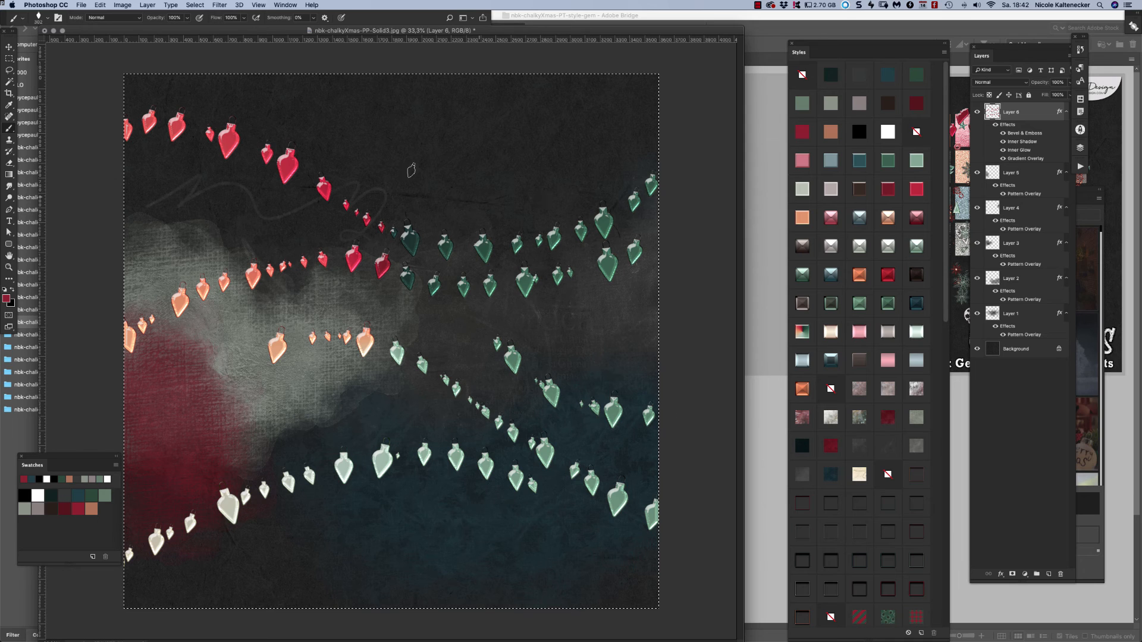
{"action": "left_click_drag", "start_coordinate": [297, 75], "coordinate": [486, 196]}
{"action": "mouse_move", "coordinate": [394, 102]}
{"action": "left_mouse_down"}
{"action": "mouse_move", "coordinate": [538, 139]}
{"action": "mouse_move", "coordinate": [651, 109]}
{"action": "left_mouse_up"}
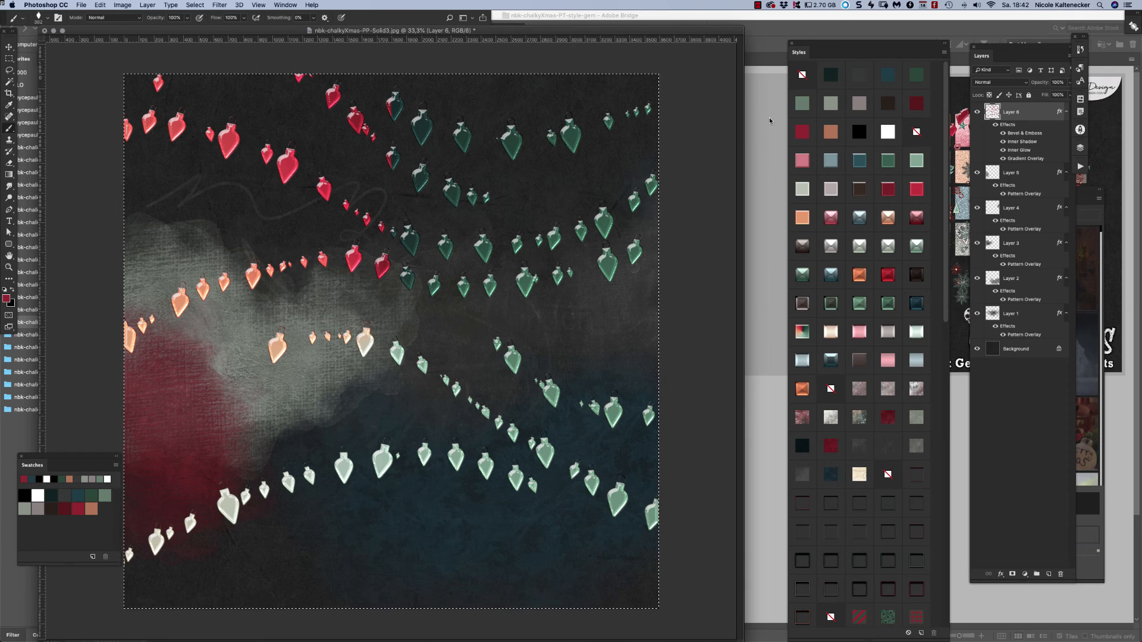
Clear all garlands from Layer 6 and paint one new bulb garland across the upper canvas.
{"action": "key", "text": "Delete"}
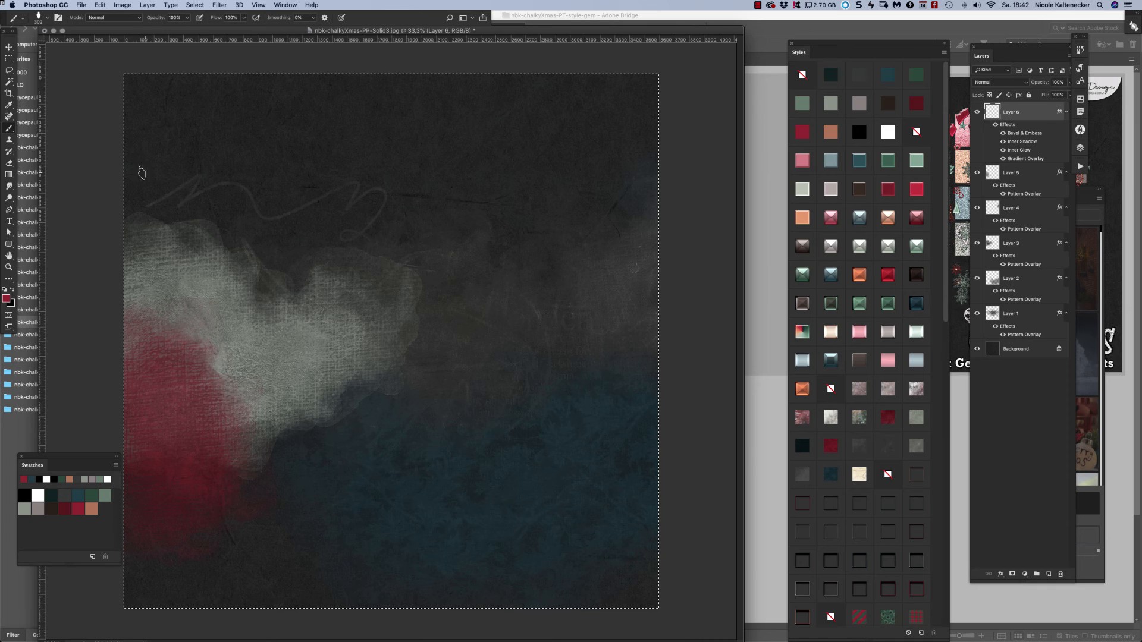
{"action": "left_click_drag", "start_coordinate": [134, 146], "coordinate": [654, 172]}
Try the cream and copper gem styles on Layer 6, apply the dark red gem style, and paint more bulbs across the middle.
{"action": "left_click", "coordinate": [831, 157]}
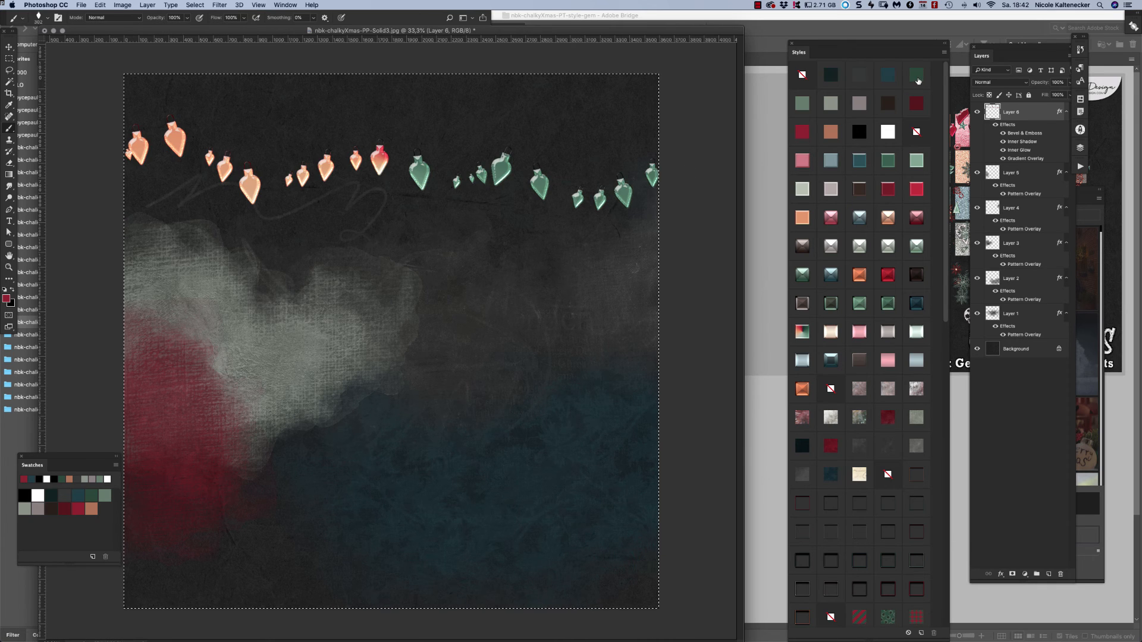
{"action": "left_click", "coordinate": [831, 331]}
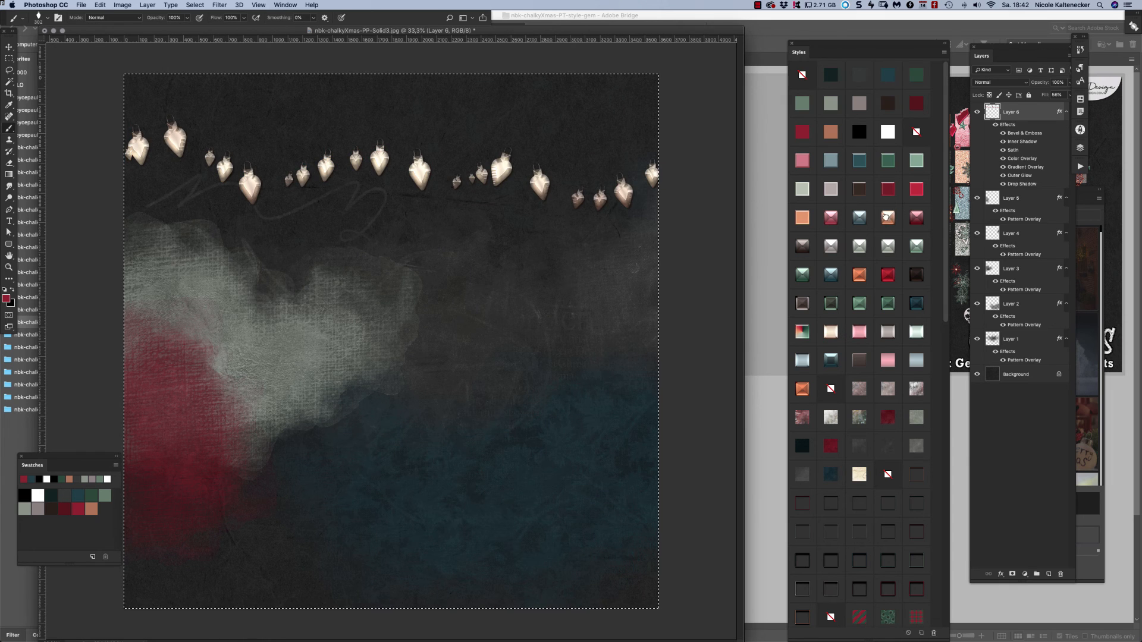
{"action": "left_click", "coordinate": [887, 217]}
{"action": "left_click", "coordinate": [916, 218]}
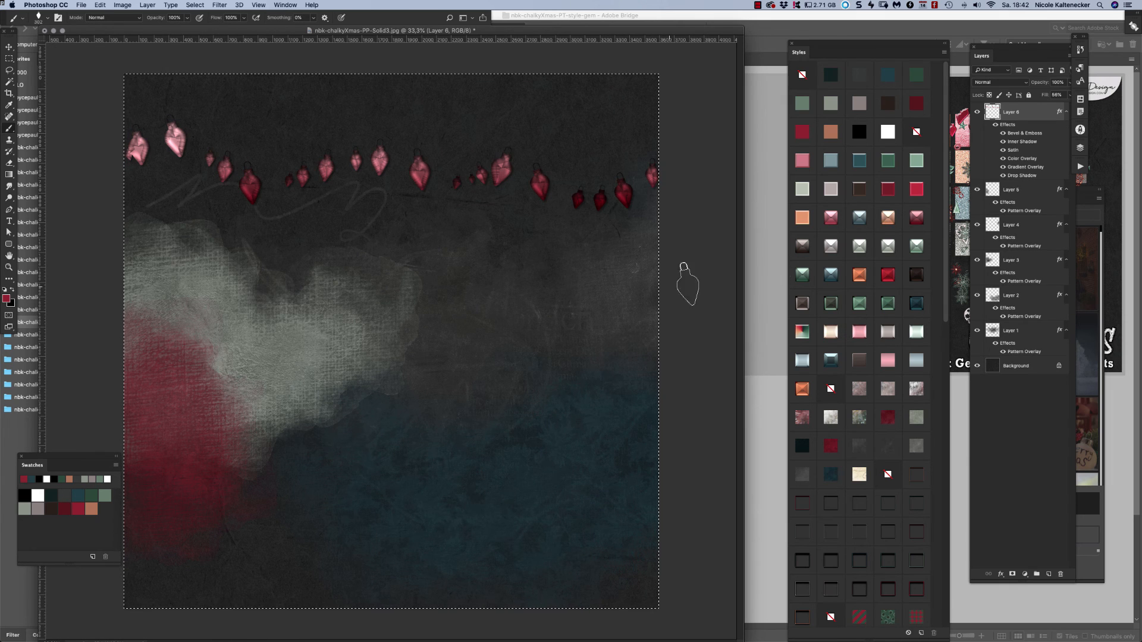
{"action": "mouse_move", "coordinate": [128, 324]}
{"action": "left_mouse_down"}
{"action": "mouse_move", "coordinate": [342, 330]}
{"action": "mouse_move", "coordinate": [725, 303]}
{"action": "left_mouse_up"}
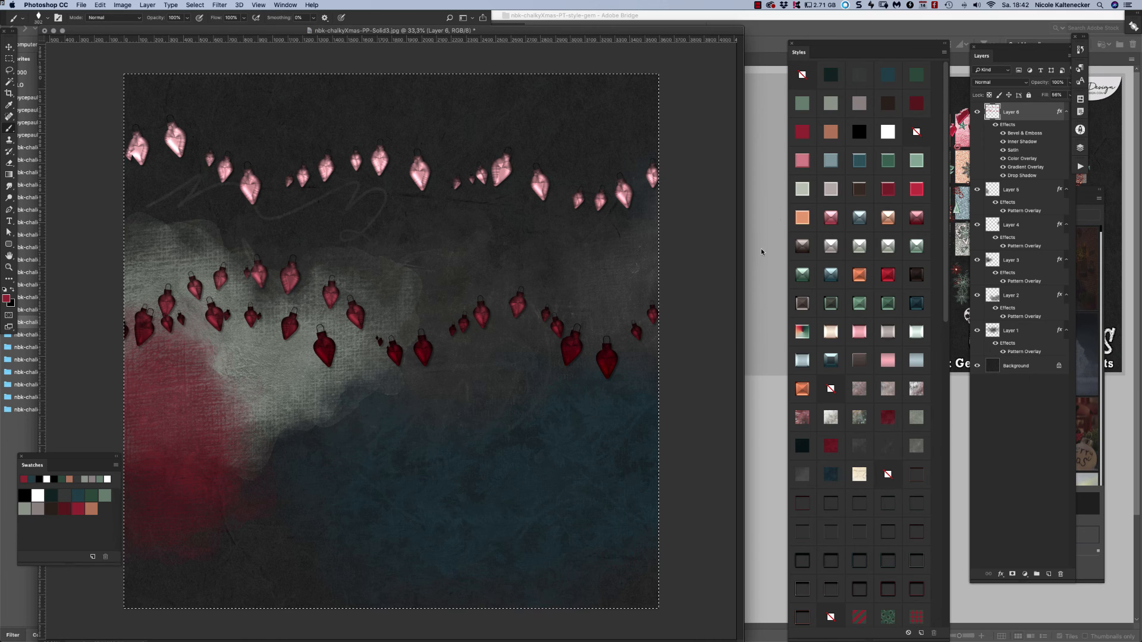
Switch to Adobe Bridge and open the nbk-chalkyXmas-PT-style-colors folder.
{"action": "left_click", "coordinate": [765, 216]}
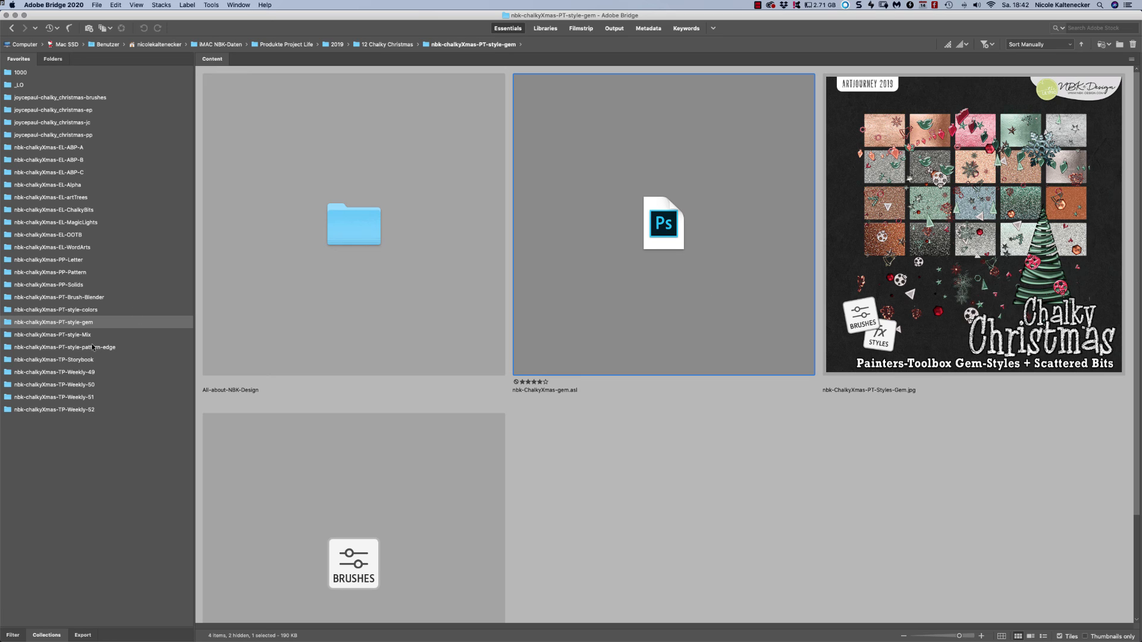
{"action": "left_click", "coordinate": [90, 310]}
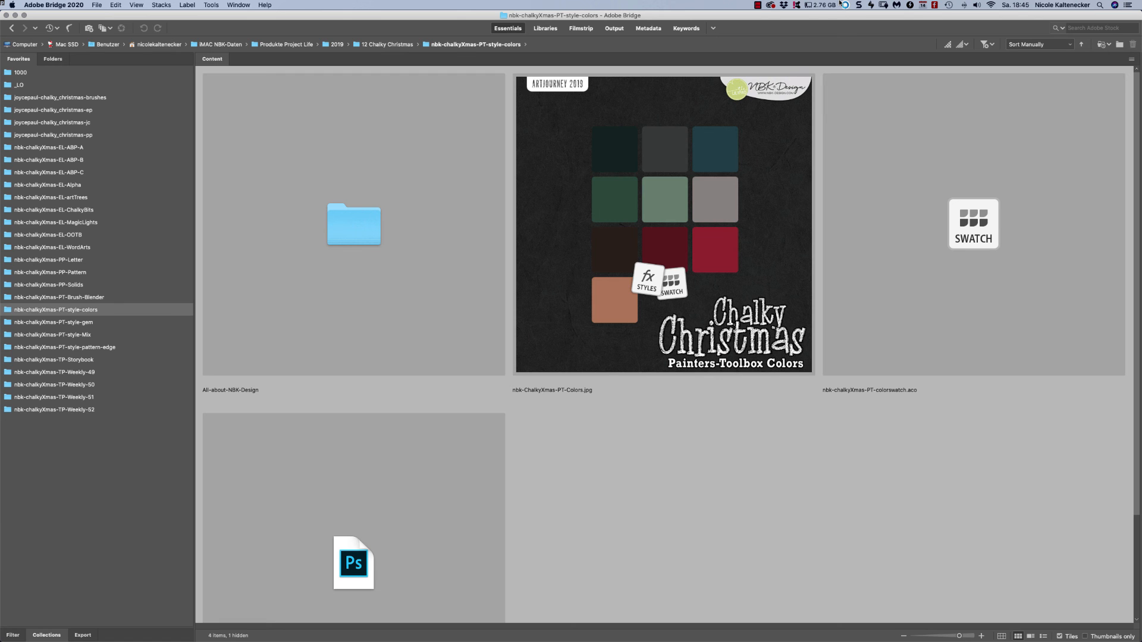
{"action": "left_click", "coordinate": [758, 6]}
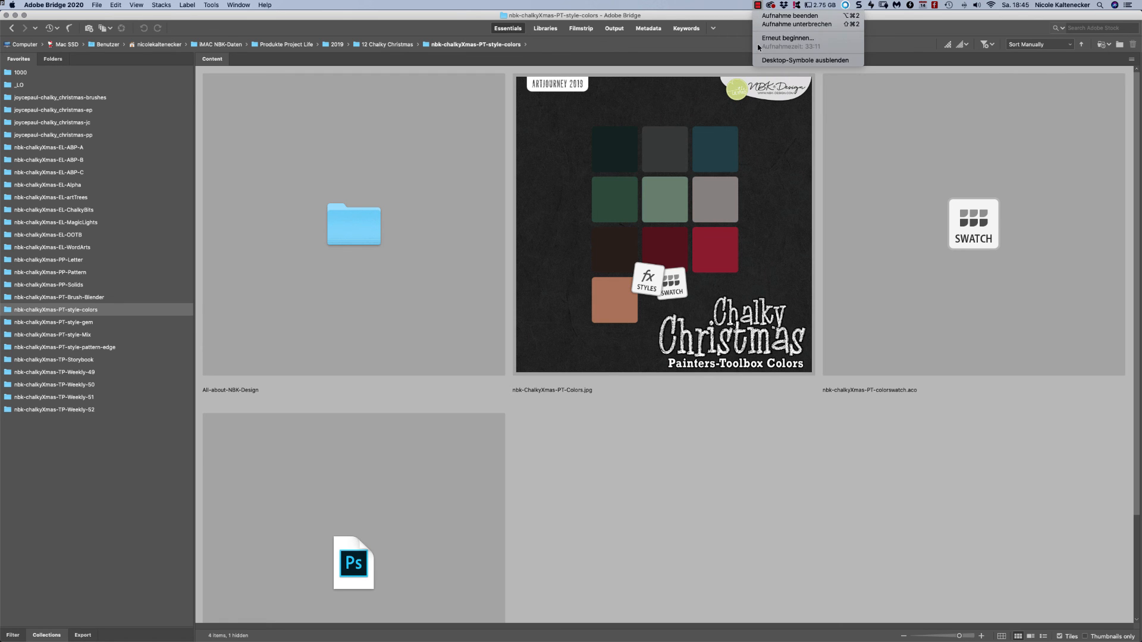